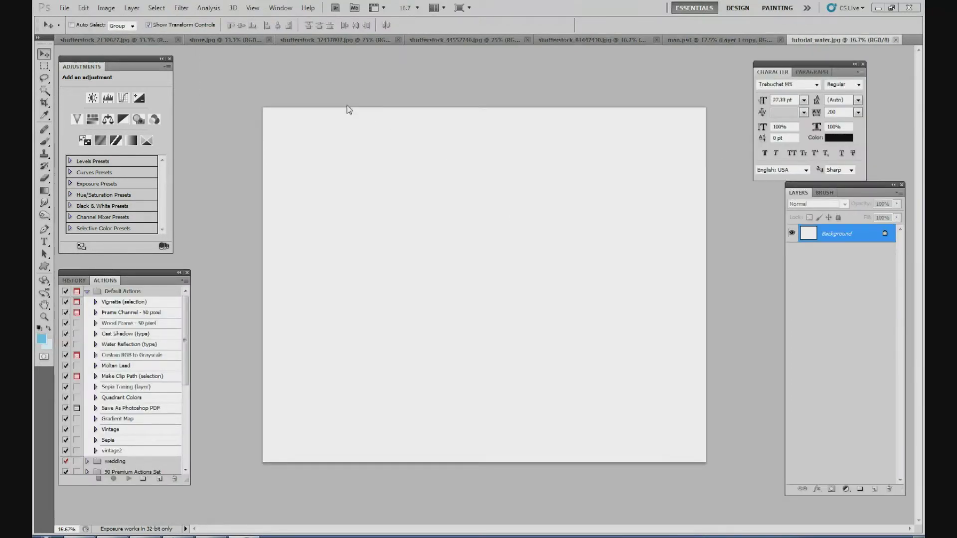
# Review the open wave, shore, desert, storm-cloud and man images, ending on the blank tutorial_water.jpg canvas
pyautogui.click(131, 45)
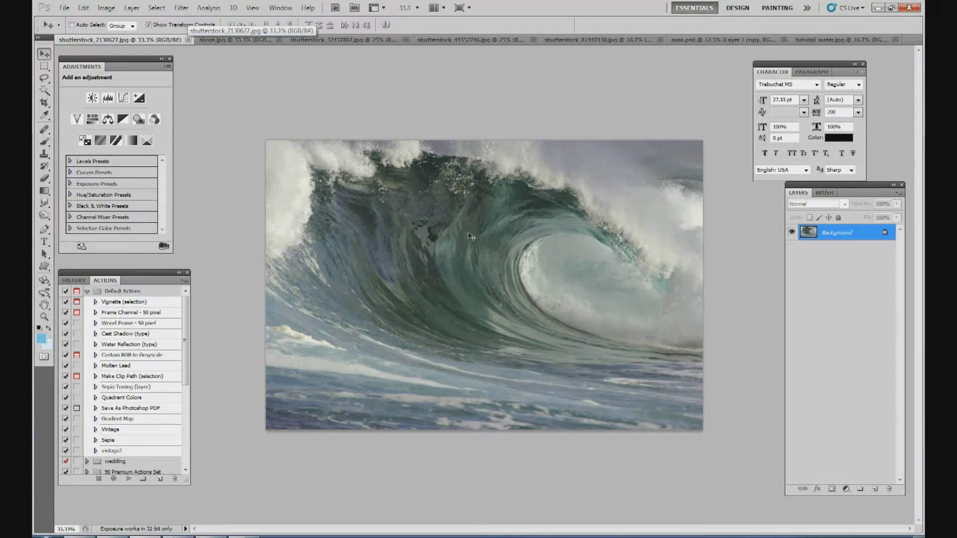
pyautogui.click(333, 40)
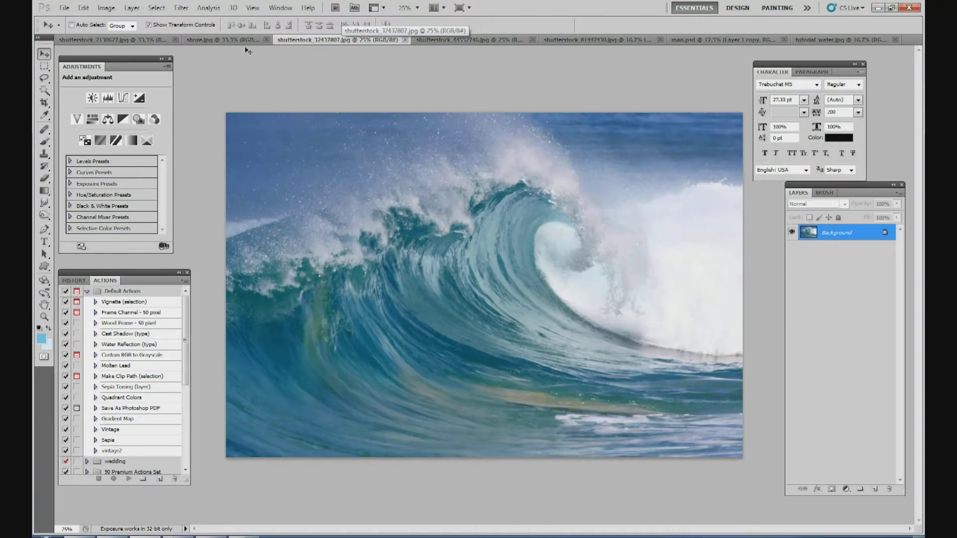
pyautogui.click(227, 41)
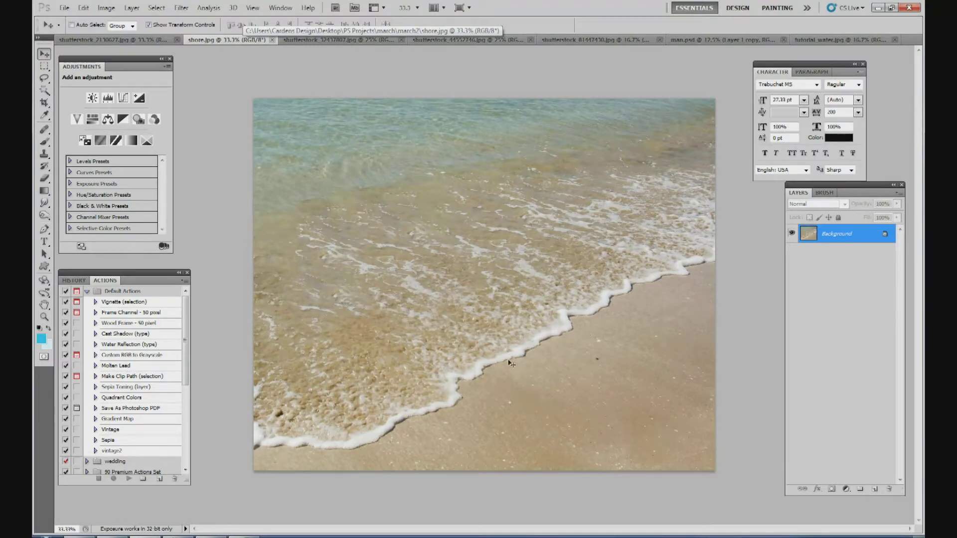
pyautogui.click(442, 40)
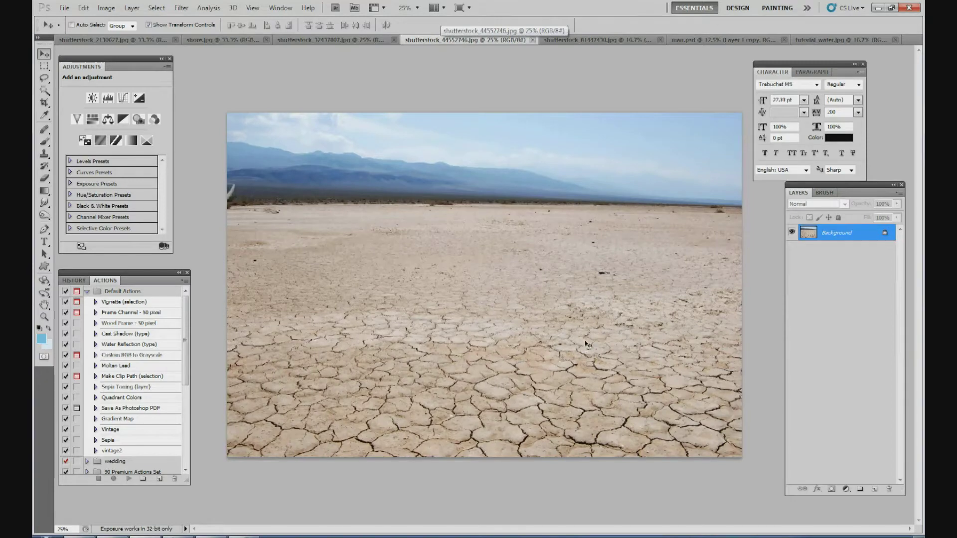
pyautogui.click(578, 40)
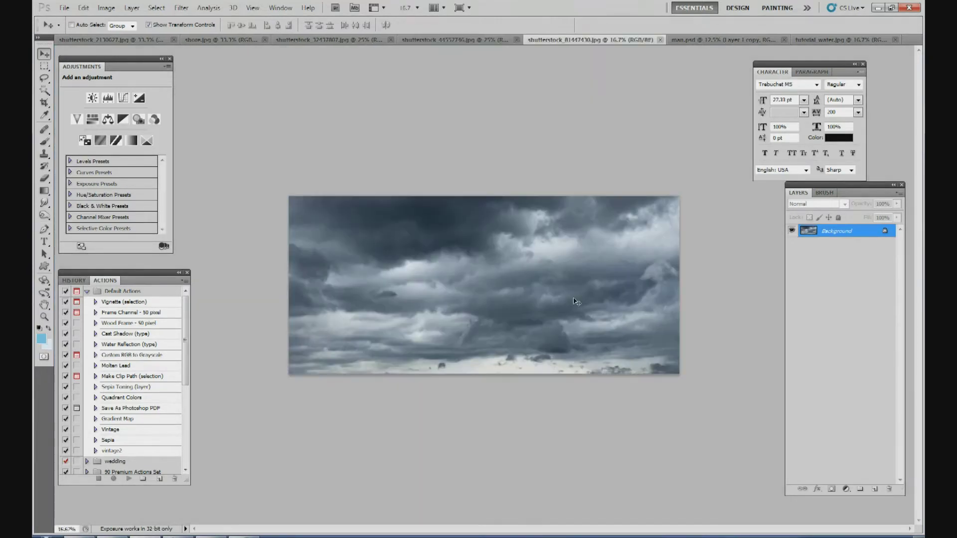
pyautogui.click(700, 40)
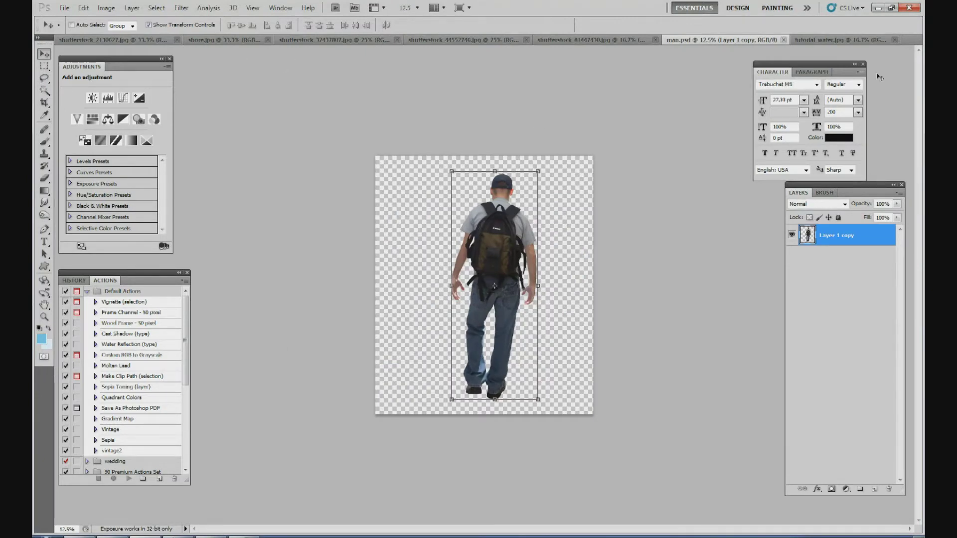
pyautogui.click(838, 40)
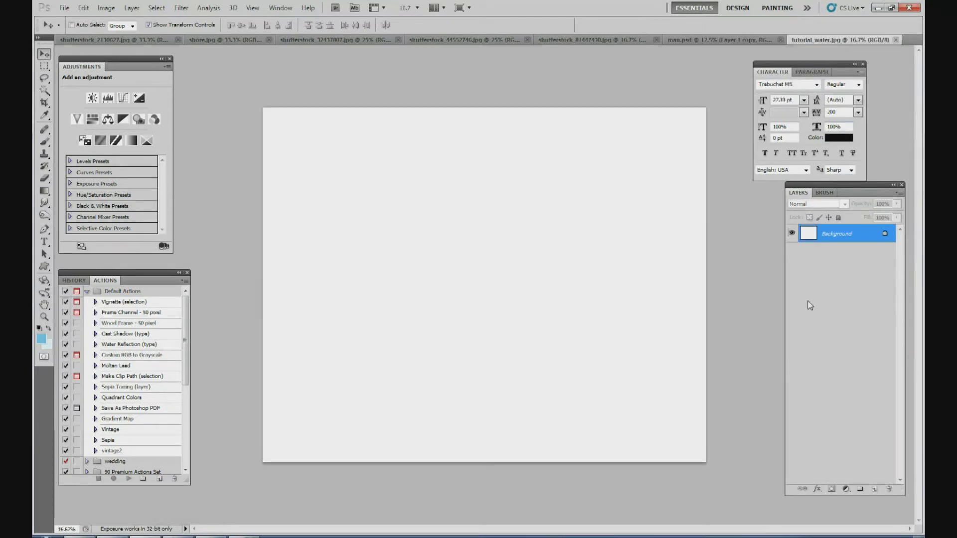
# Close the Character panel, then move the Layers panel up into the freed space and make it taller
pyautogui.click(863, 64)
pyautogui.moveTo(847, 185); pyautogui.dragTo(847, 97)
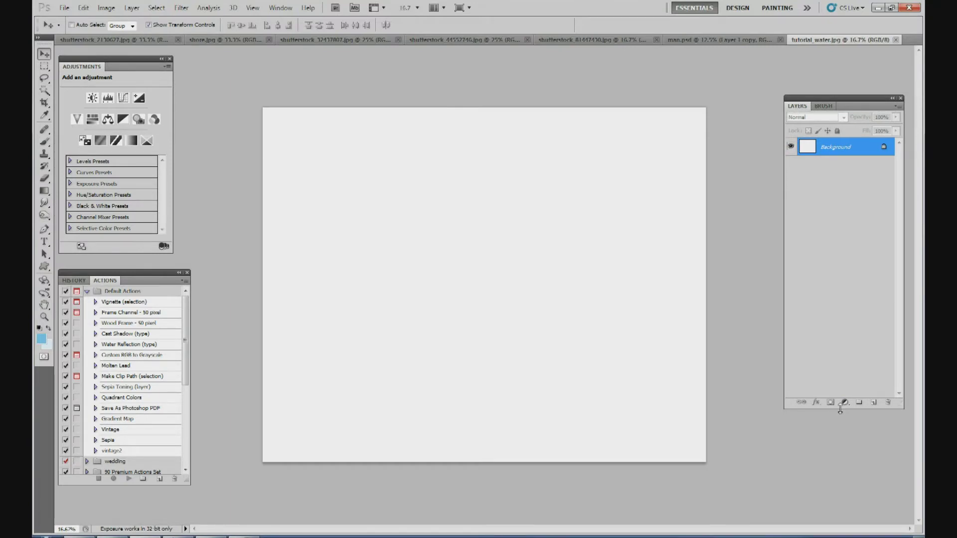
pyautogui.moveTo(841, 410); pyautogui.dragTo(841, 435)
# Copy the entire cracked-desert photo and paste it into tutorial_water.jpg as a new layer
pyautogui.click(577, 39)
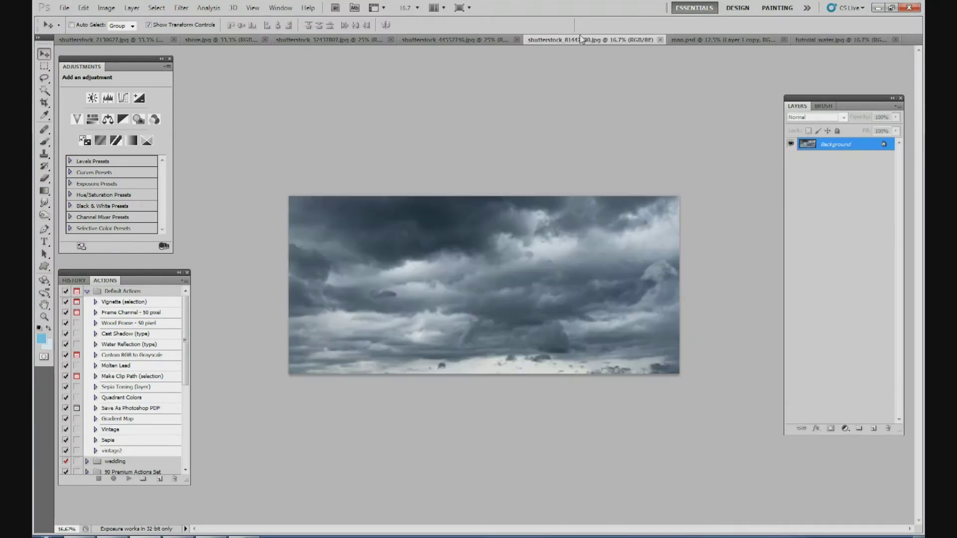
pyautogui.click(500, 39)
pyautogui.click(157, 7)
pyautogui.click(158, 21)
pyautogui.moveTo(815, 51); pyautogui.dragTo(750, 111)
# Scale the desert layer to the full canvas width and squash its height so it covers the lower two thirds of the canvas
pyautogui.moveTo(413, 184); pyautogui.dragTo(362, 180)
pyautogui.moveTo(606, 396); pyautogui.dragTo(710, 461)
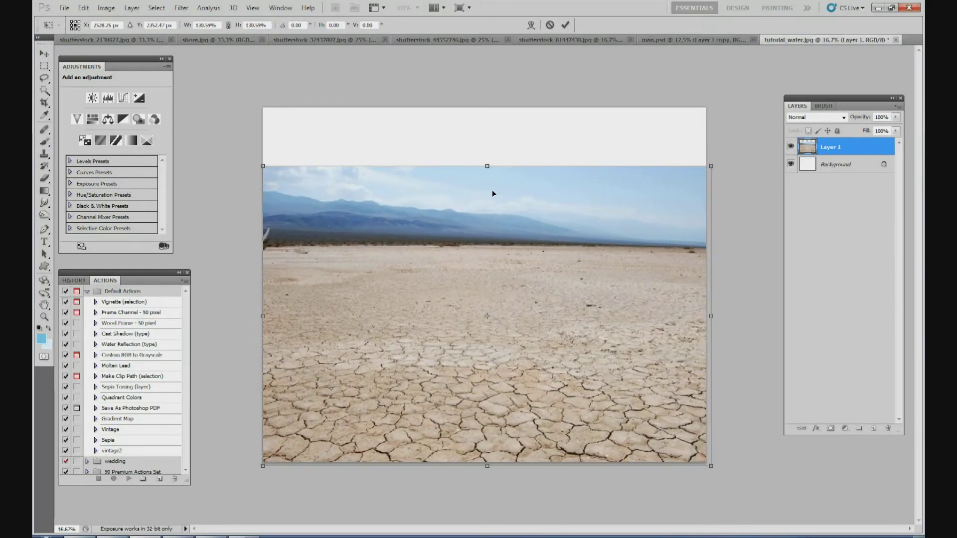
pyautogui.moveTo(487, 167); pyautogui.dragTo(466, 215)
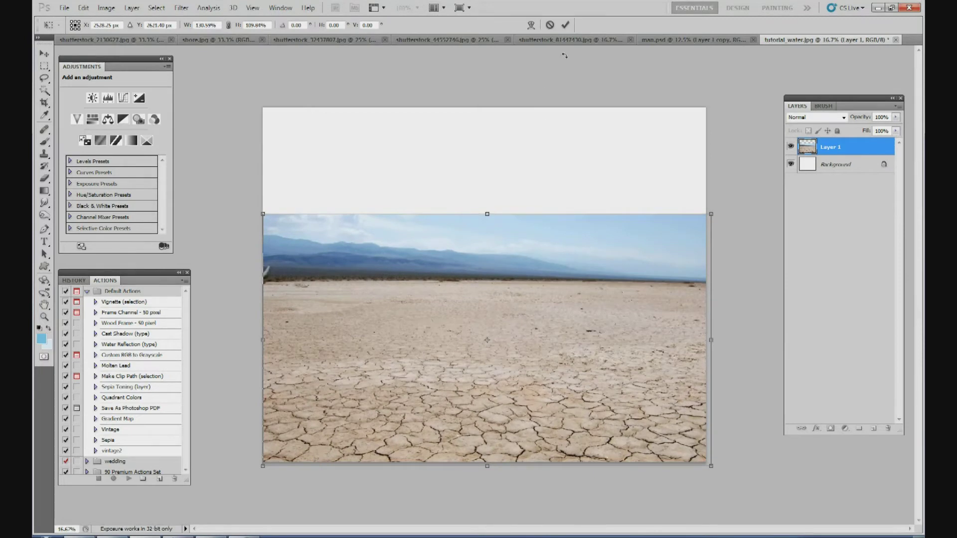
pyautogui.click(565, 24)
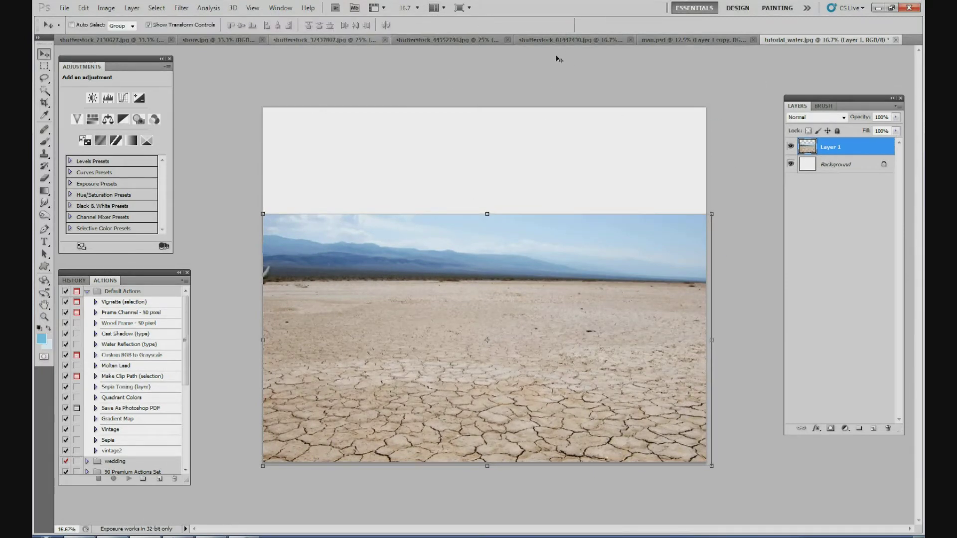
# Copy the entire storm-cloud photo and paste it into tutorial_water.jpg above the desert layer
pyautogui.click(546, 40)
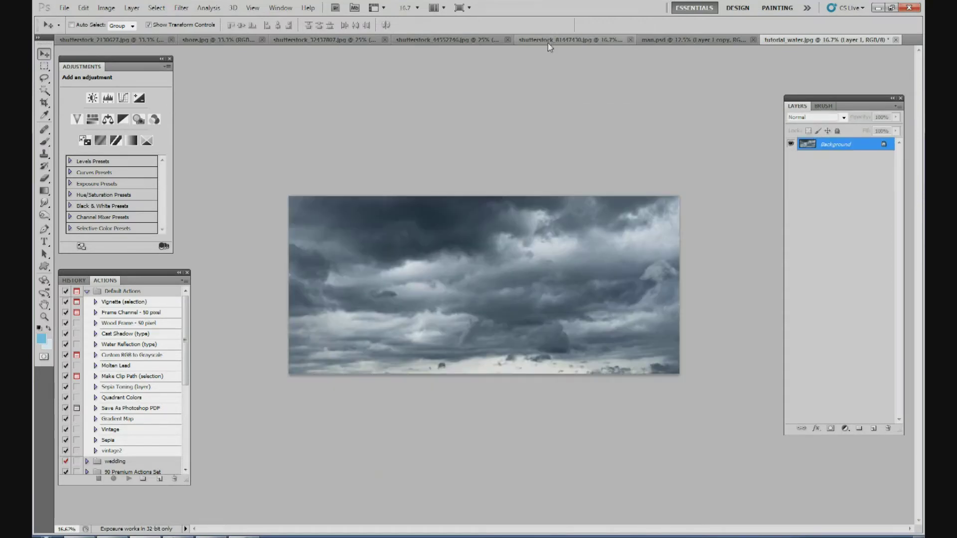
pyautogui.click(164, 8)
pyautogui.click(172, 19)
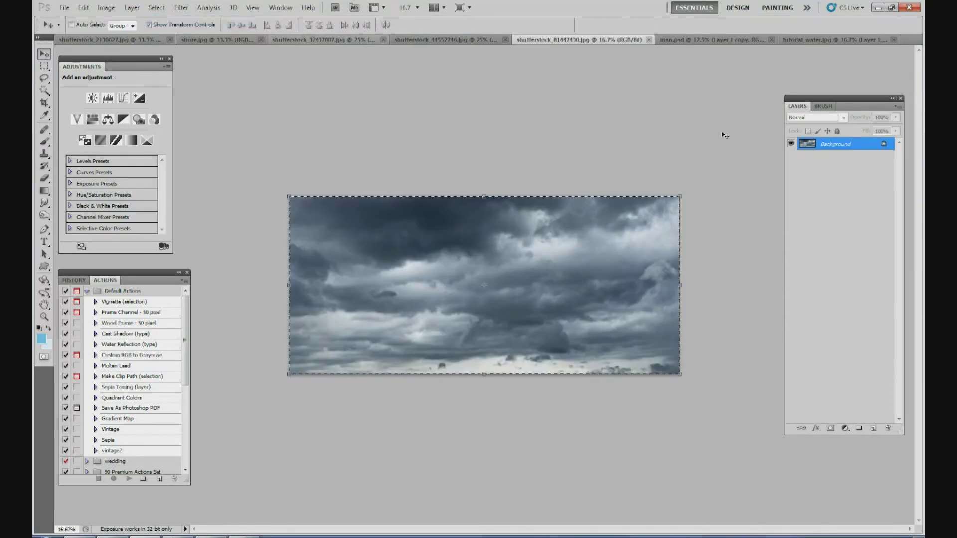
pyautogui.hotkey('ctrl', 'c')
pyautogui.click(822, 40)
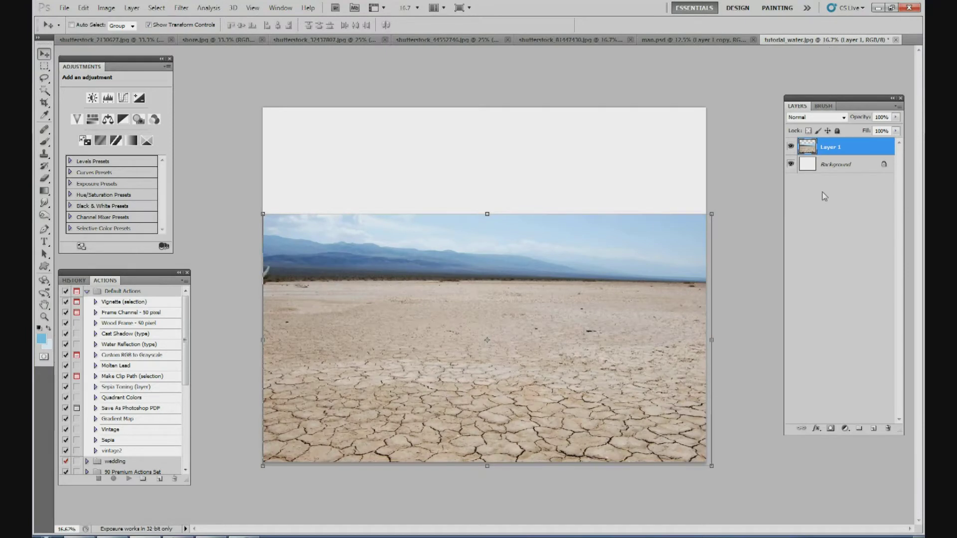
pyautogui.hotkey('ctrl', 'v')
# Align the storm clouds with the canvas's upper edge and enlarge them to full canvas width, overlapping the desert's horizon
pyautogui.moveTo(526, 237); pyautogui.dragTo(499, 147)
pyautogui.moveTo(657, 285); pyautogui.dragTo(704, 302)
pyautogui.moveTo(486, 310); pyautogui.dragTo(487, 307)
pyautogui.click(567, 26)
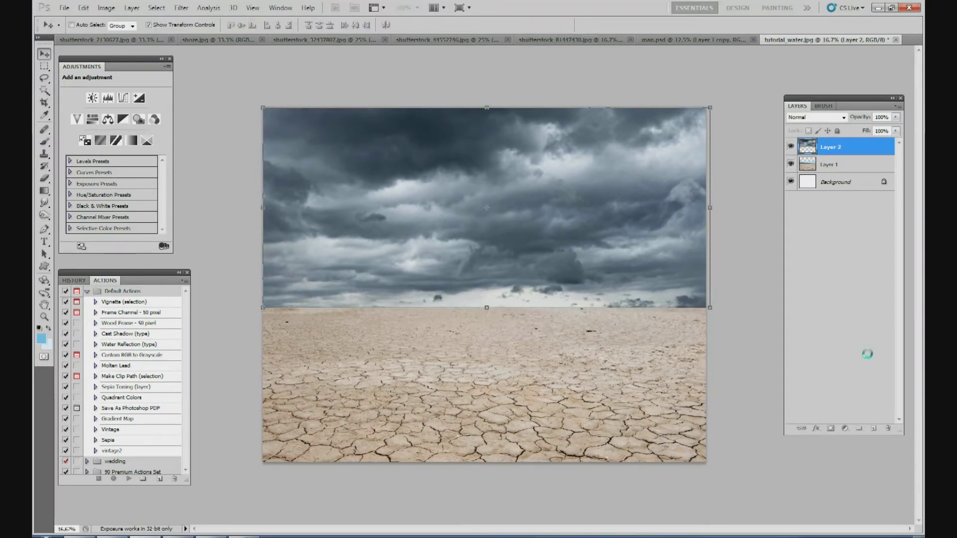
# Add a layer mask to the cloud layer and paint it black along the horizon with a soft 960 px brush to reveal the desert
pyautogui.click(830, 429)
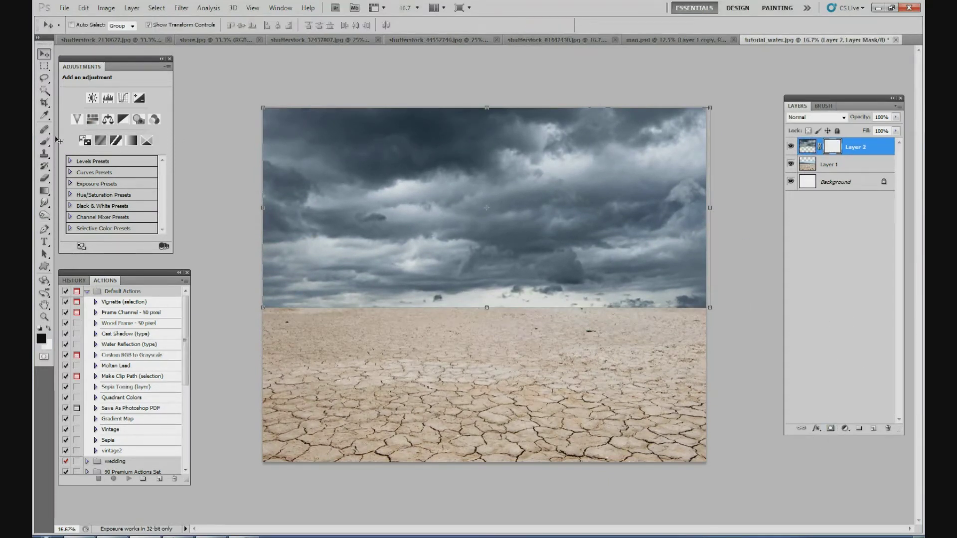
pyautogui.click(43, 142)
pyautogui.click(88, 26)
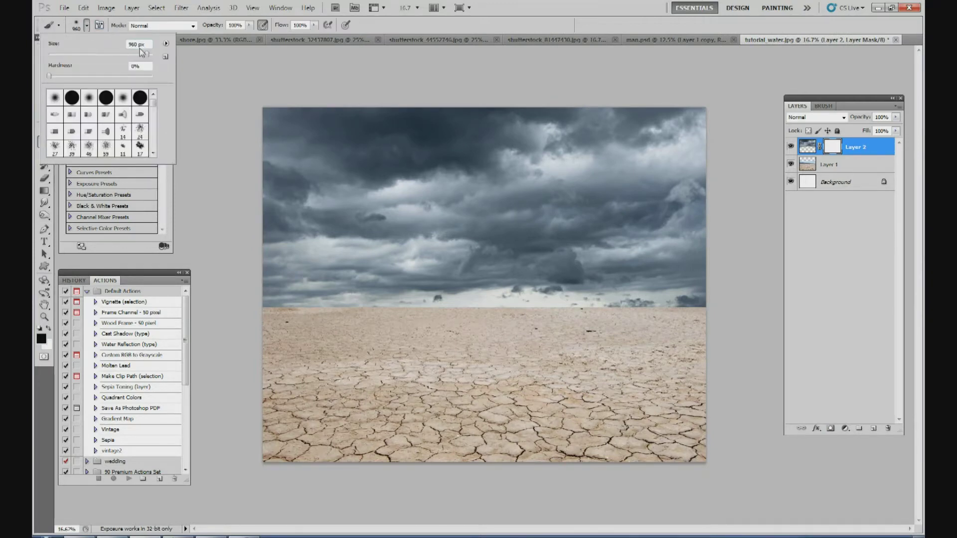
pyautogui.click(702, 334)
pyautogui.moveTo(702, 334)
pyautogui.mouseDown()
pyautogui.moveTo(654, 330)
pyautogui.moveTo(671, 328)
pyautogui.moveTo(686, 330)
pyautogui.moveTo(586, 334)
pyautogui.moveTo(618, 322)
pyautogui.moveTo(532, 328)
pyautogui.moveTo(687, 323)
pyautogui.moveTo(696, 328)
pyautogui.moveTo(358, 315)
pyautogui.moveTo(345, 300)
pyautogui.moveTo(243, 311)
pyautogui.moveTo(391, 328)
pyautogui.moveTo(442, 321)
pyautogui.moveTo(418, 325)
pyautogui.moveTo(481, 334)
pyautogui.moveTo(469, 340)
pyautogui.moveTo(482, 328)
pyautogui.moveTo(596, 332)
pyautogui.moveTo(618, 321)
pyautogui.moveTo(709, 319)
pyautogui.moveTo(601, 315)
pyautogui.mouseUp()
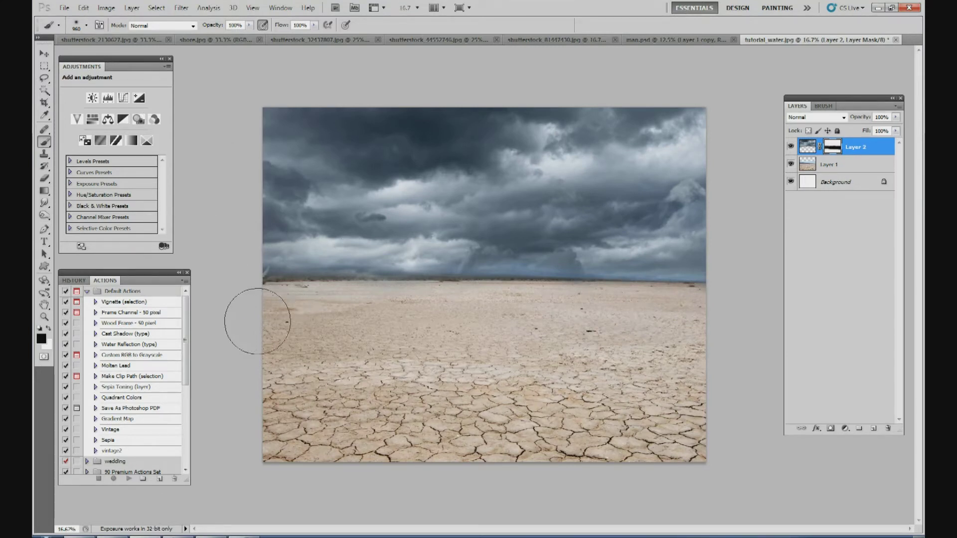
pyautogui.moveTo(374, 332)
pyautogui.mouseDown()
pyautogui.moveTo(447, 327)
pyautogui.moveTo(699, 327)
pyautogui.mouseUp()
# Transform the cloud layer by raising its lower edge slightly and distorting both upper corners outward beyond the canvas
pyautogui.click(45, 53)
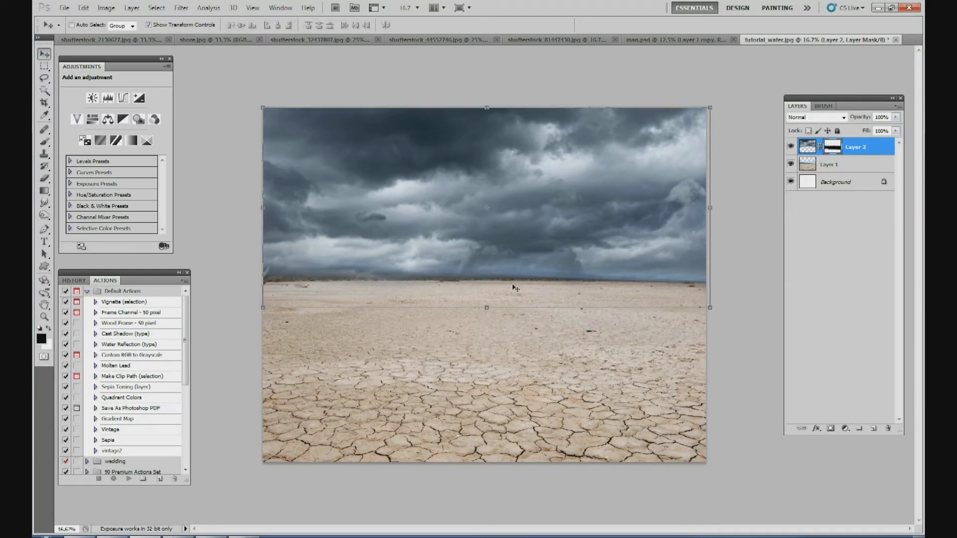
pyautogui.moveTo(481, 309); pyautogui.dragTo(482, 300)
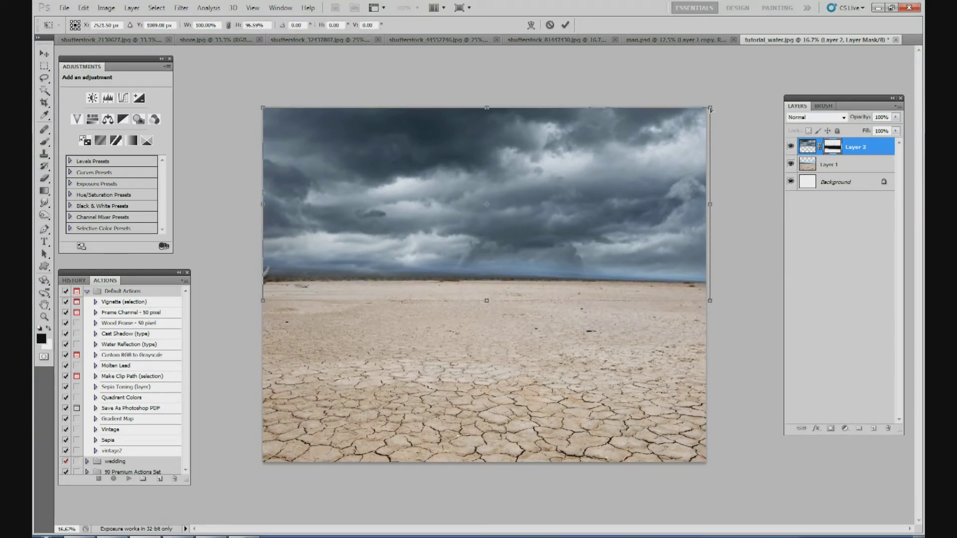
pyautogui.moveTo(711, 109); pyautogui.dragTo(722, 106)
pyautogui.moveTo(269, 110); pyautogui.dragTo(247, 99)
pyautogui.moveTo(486, 300); pyautogui.dragTo(487, 301)
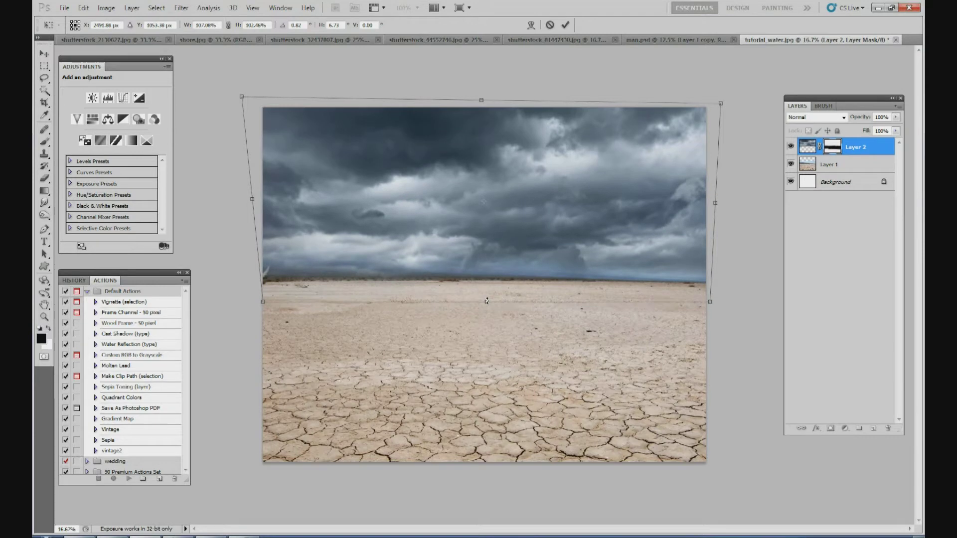
pyautogui.click(566, 25)
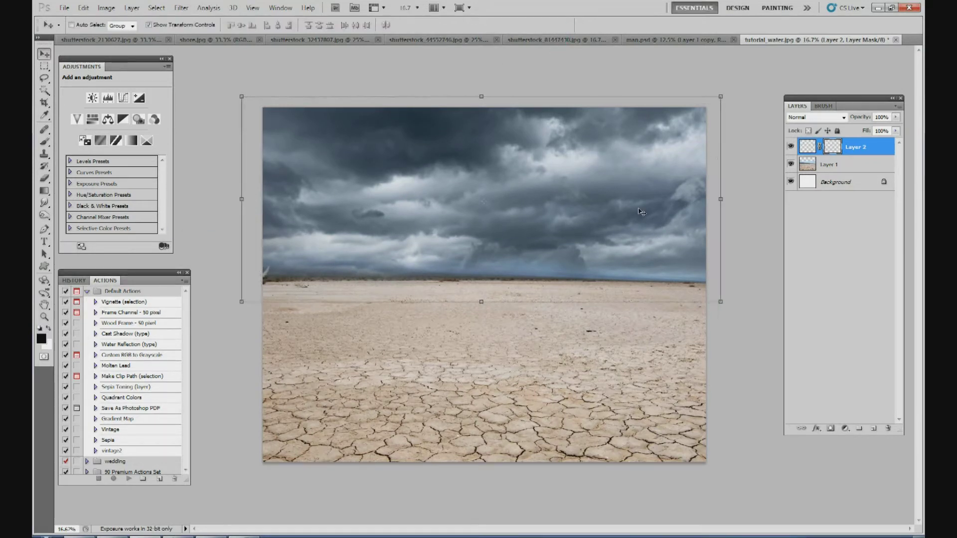
pyautogui.click(835, 184)
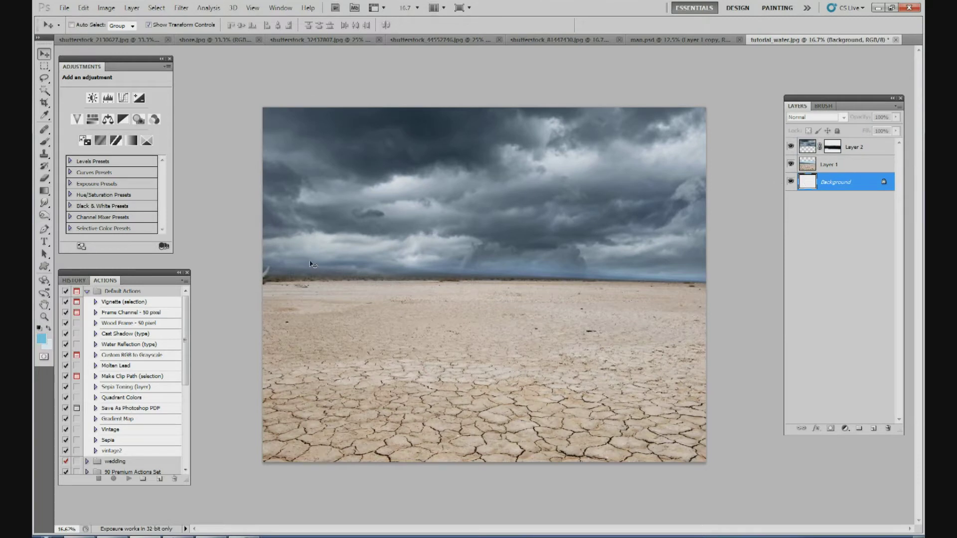
pyautogui.click(854, 154)
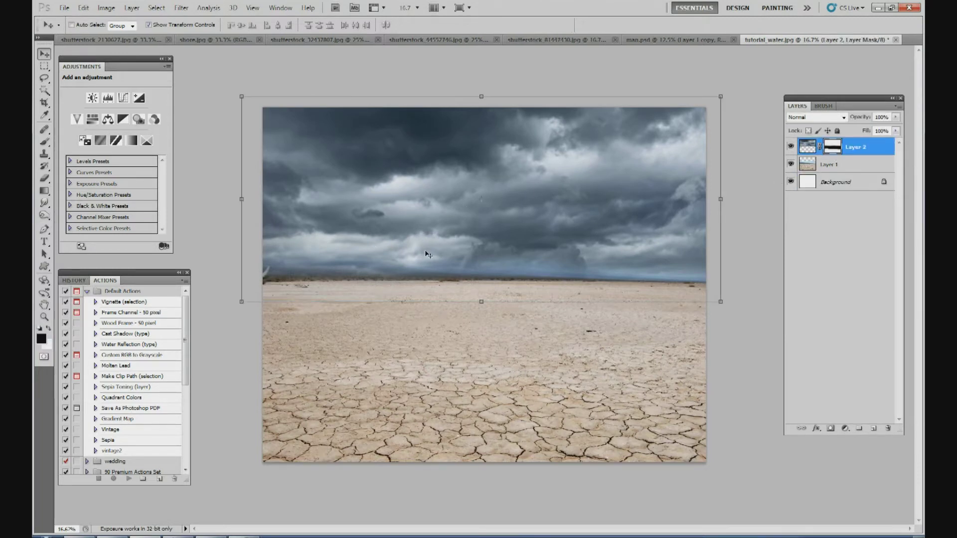
# Create a new layer above the clouds and set the foreground colour to d1c3bc, sampled from the desert ground
pyautogui.click(44, 141)
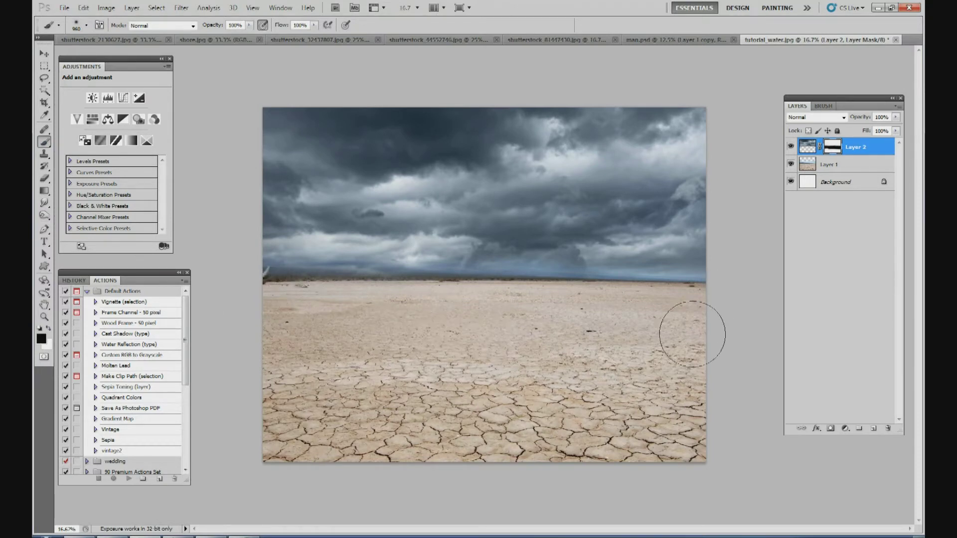
pyautogui.click(874, 429)
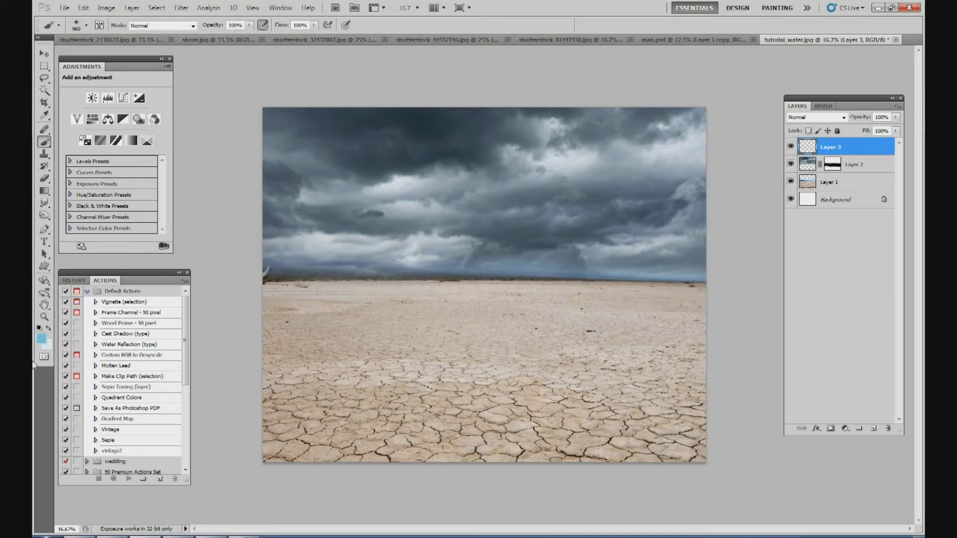
pyautogui.click(45, 341)
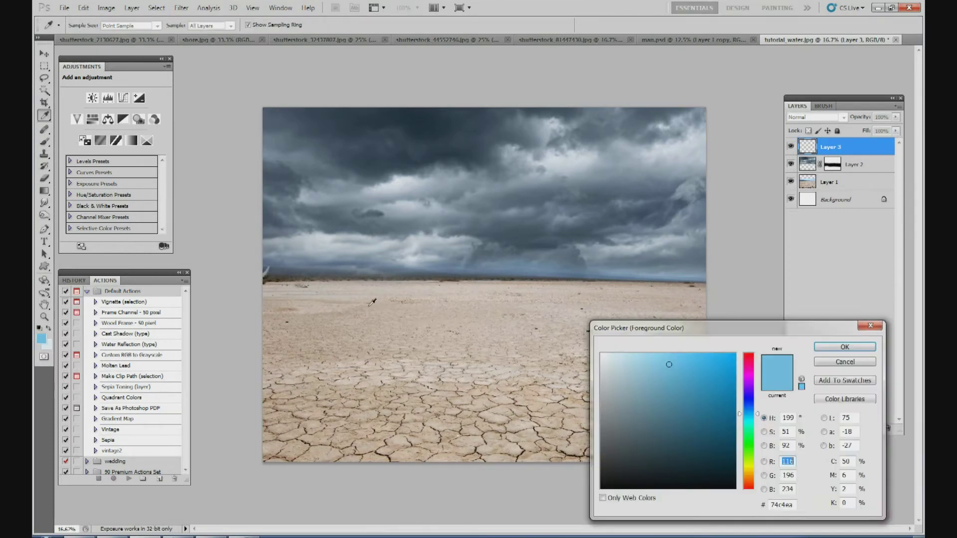
pyautogui.click(412, 298)
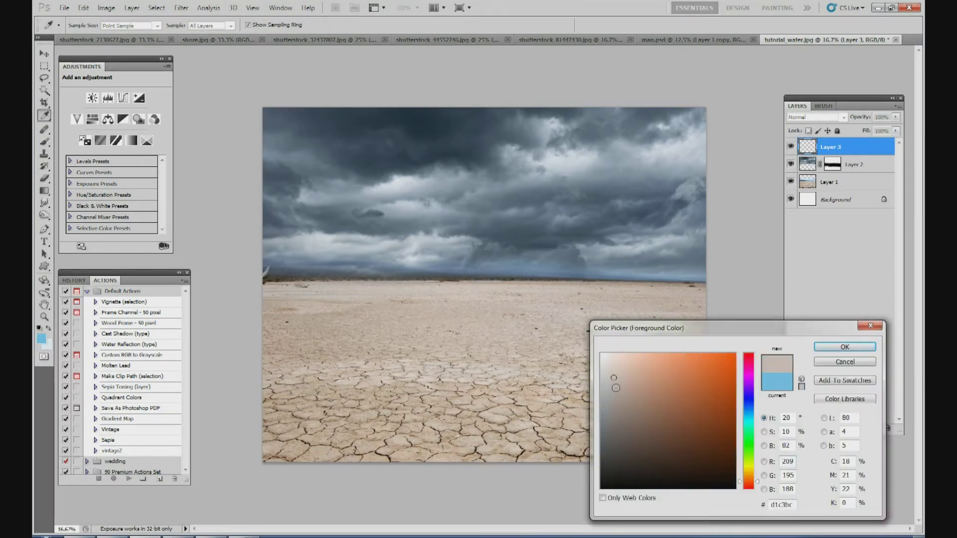
pyautogui.click(819, 349)
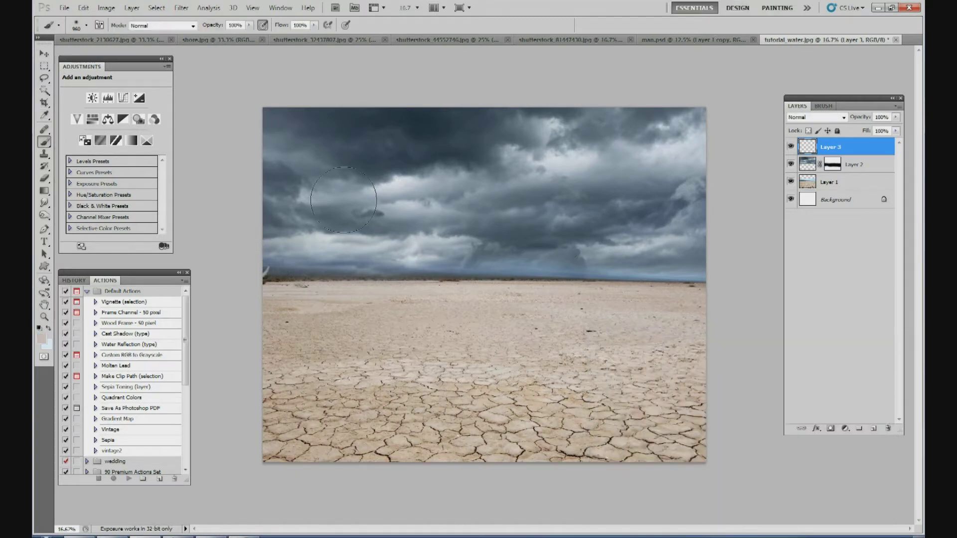
# Paint a sand-coloured haze along the whole horizon on the new layer with the brush at 43% opacity
pyautogui.click(248, 25)
pyautogui.moveTo(249, 35); pyautogui.dragTo(219, 35)
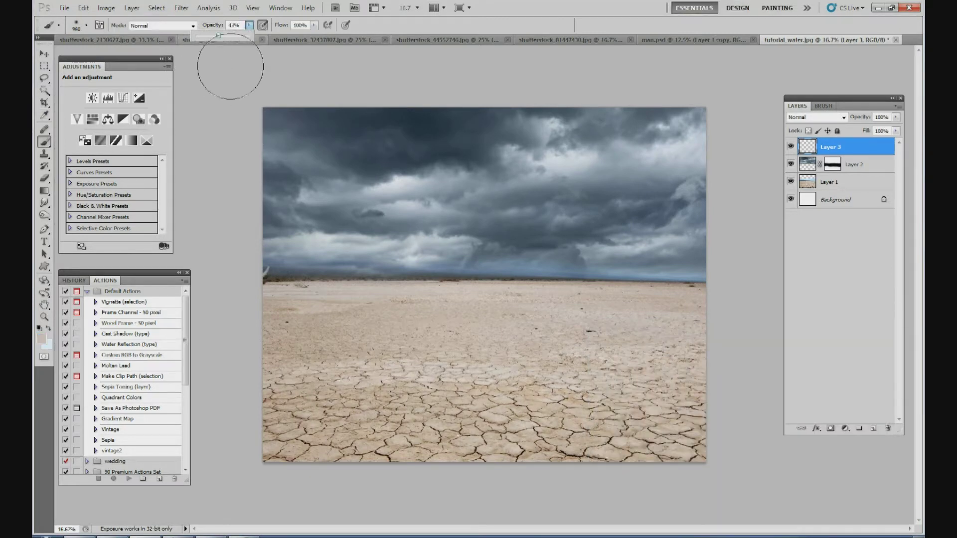
pyautogui.moveTo(222, 274); pyautogui.dragTo(731, 280)
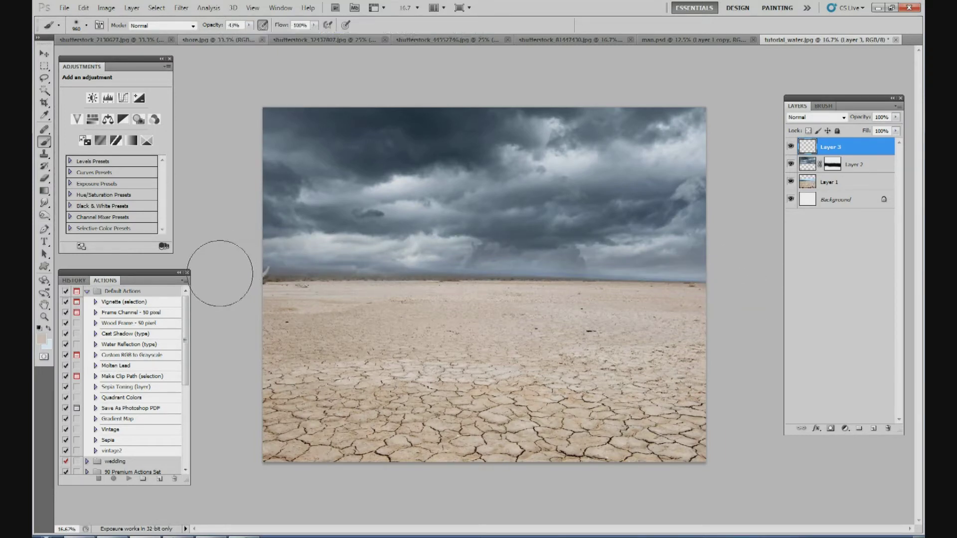
pyautogui.moveTo(224, 273)
pyautogui.mouseDown()
pyautogui.moveTo(328, 266)
pyautogui.moveTo(680, 298)
pyautogui.moveTo(714, 283)
pyautogui.mouseUp()
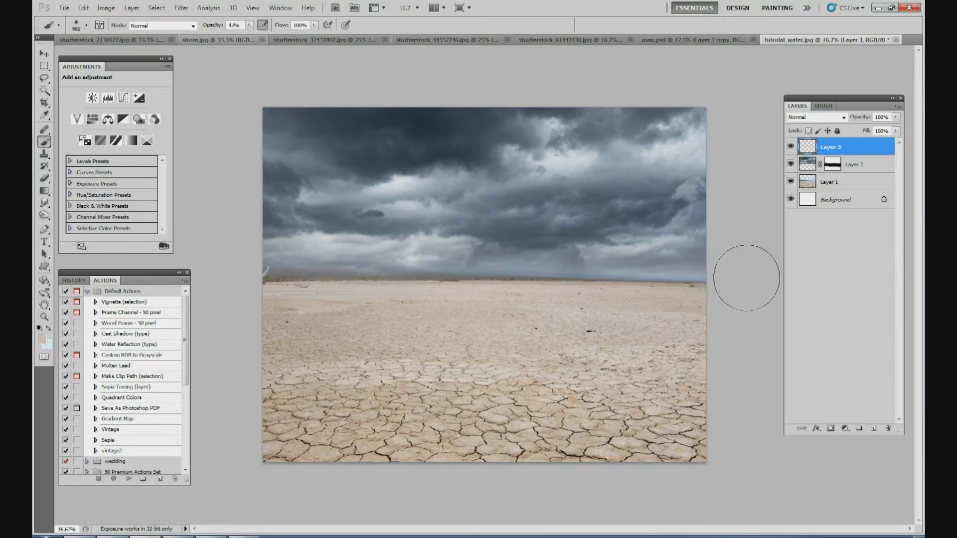
# Enlarge the brush to 1399 px and paint a broader sandy haze across the horizon
pyautogui.click(86, 26)
pyautogui.moveTo(149, 53); pyautogui.dragTo(149, 54)
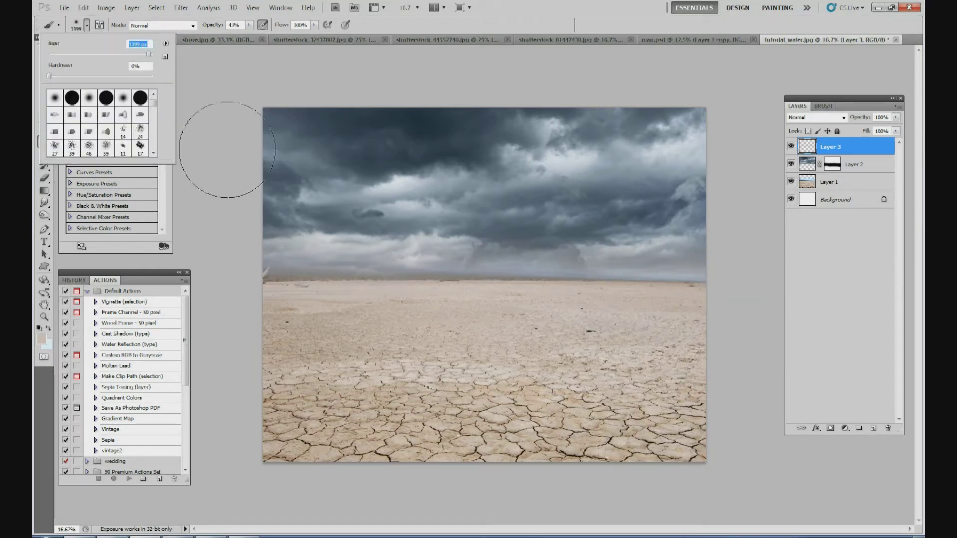
pyautogui.moveTo(216, 275)
pyautogui.mouseDown()
pyautogui.moveTo(601, 293)
pyautogui.moveTo(759, 285)
pyautogui.mouseUp()
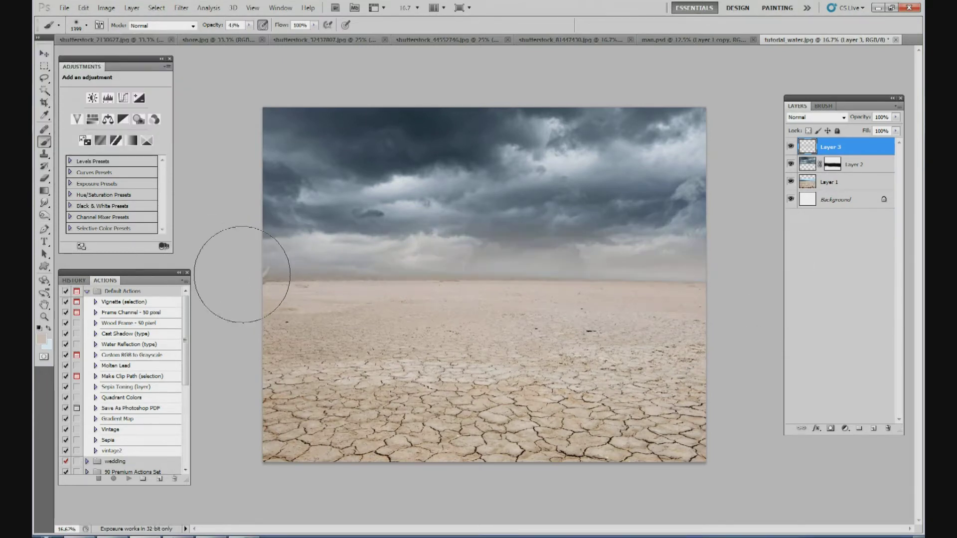
# Paint more sandy haze along the horizon on a new layer with an 813 px brush, first at 43% and finally at 19% opacity
pyautogui.click(873, 429)
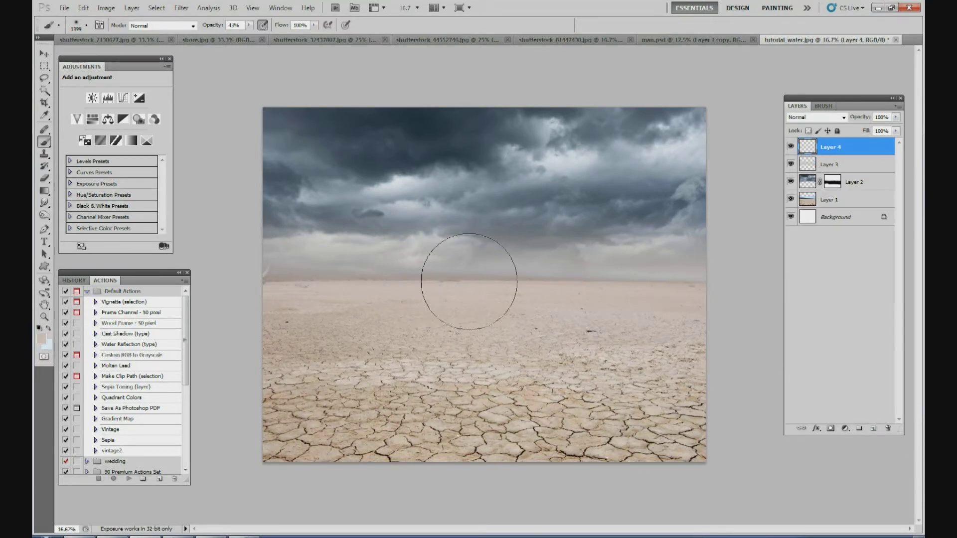
pyautogui.click(87, 25)
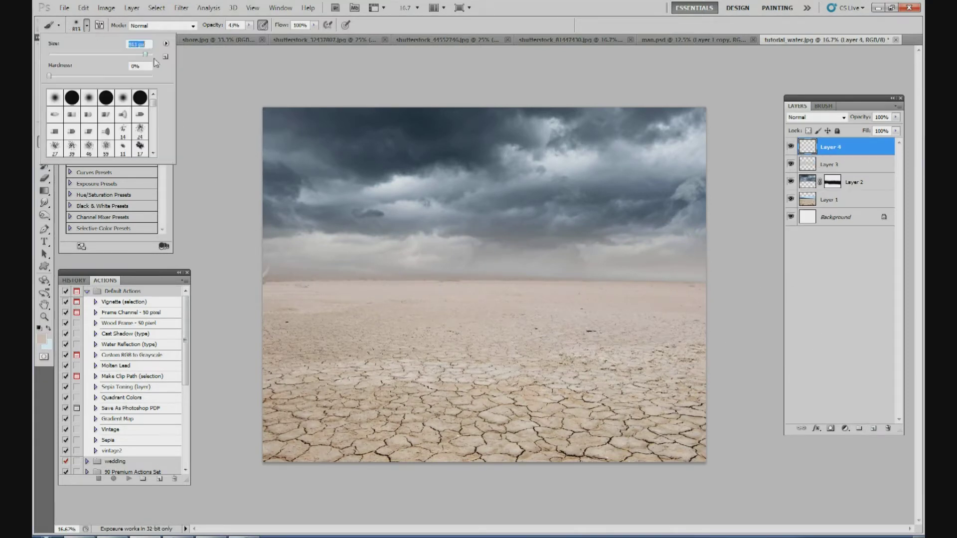
pyautogui.moveTo(227, 281)
pyautogui.mouseDown()
pyautogui.moveTo(695, 299)
pyautogui.moveTo(729, 283)
pyautogui.mouseUp()
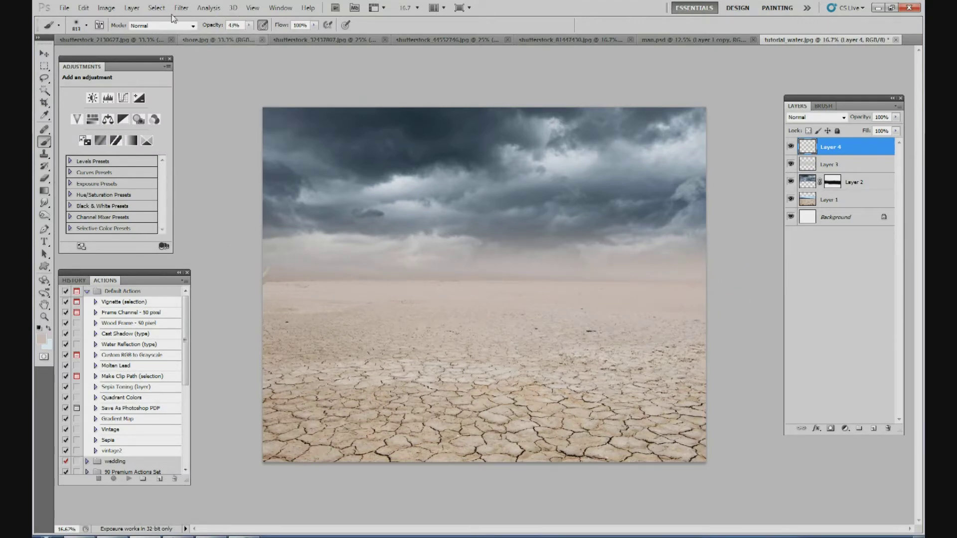
pyautogui.click(249, 25)
pyautogui.moveTo(250, 35); pyautogui.dragTo(237, 35)
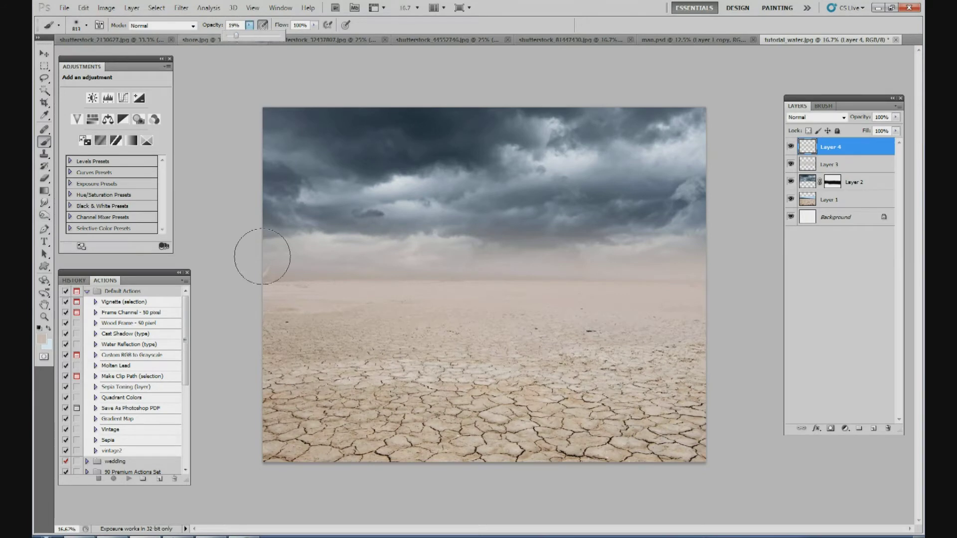
pyautogui.click(234, 279)
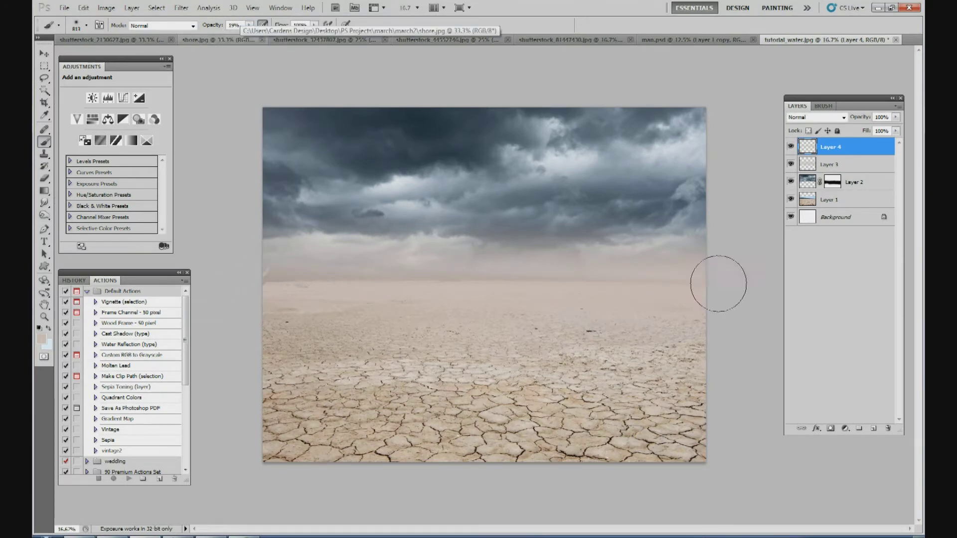
# Add a Hue/Saturation adjustment above the cloud layer, Layer 2, and clip it to that layer
pyautogui.click(856, 185)
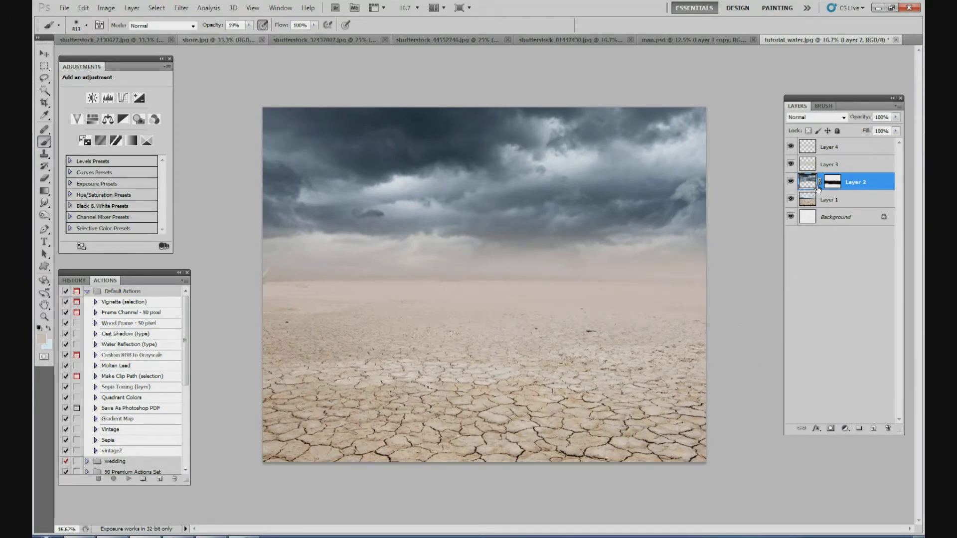
pyautogui.click(845, 429)
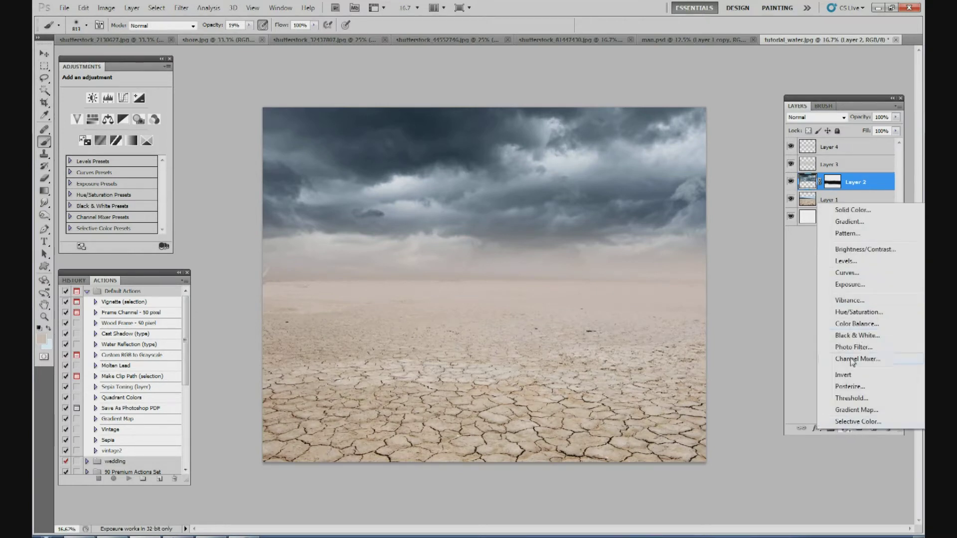
pyautogui.click(858, 313)
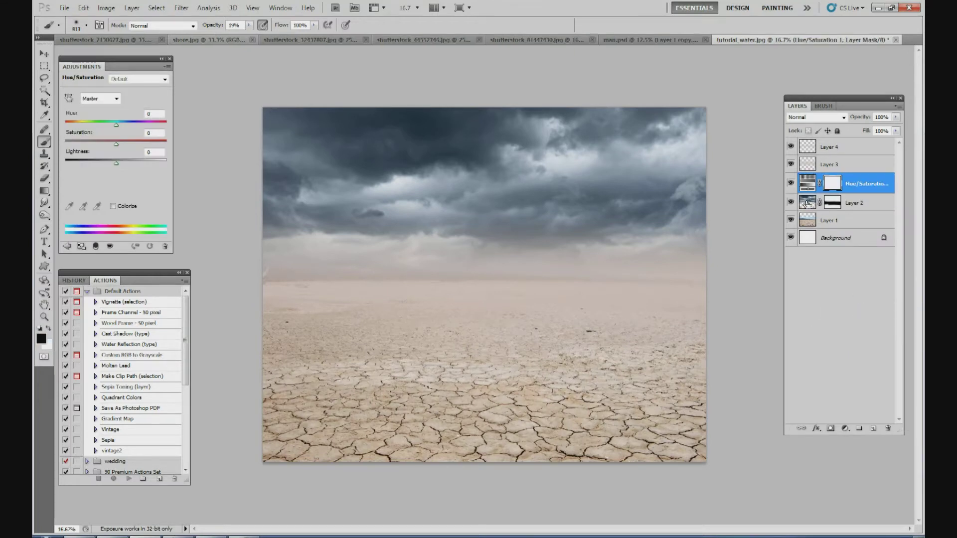
pyautogui.keyDown('alt'); pyautogui.click(808, 204); pyautogui.keyUp('alt')
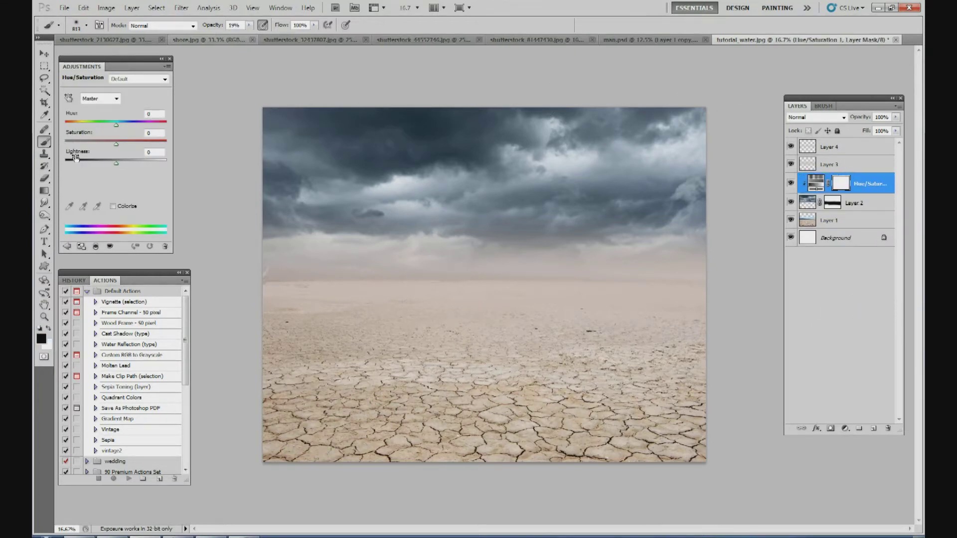
# Colorize the clouds with the Hue/Saturation adjustment at hue 32 and saturation 15
pyautogui.click(123, 205)
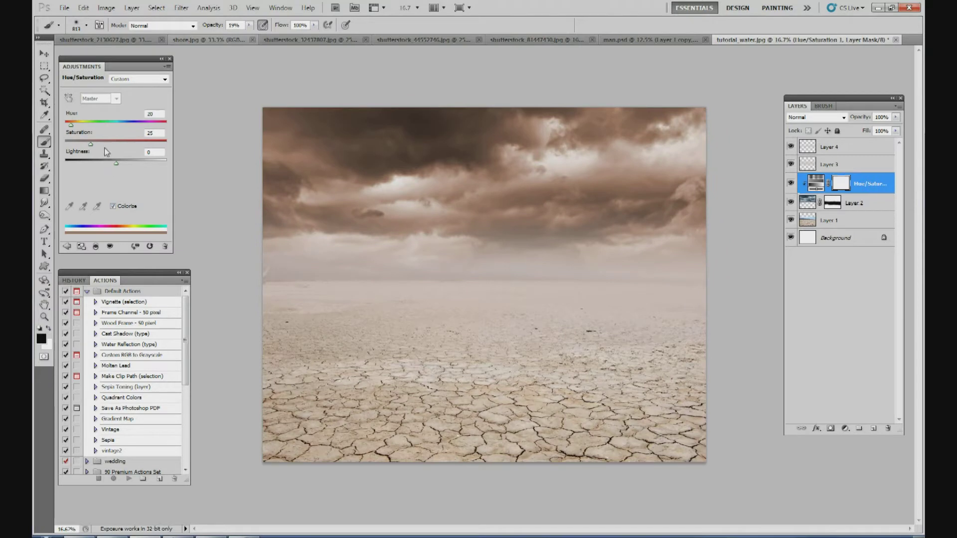
pyautogui.moveTo(76, 124)
pyautogui.mouseDown()
pyautogui.moveTo(167, 126)
pyautogui.moveTo(70, 128)
pyautogui.mouseUp()
pyautogui.moveTo(73, 127)
pyautogui.mouseDown()
pyautogui.moveTo(65, 147)
pyautogui.moveTo(167, 142)
pyautogui.moveTo(82, 139)
pyautogui.mouseUp()
# Create a new group and move Layers 1 to 4 and the Hue/Saturation adjustment into it, leaving out the locked Background
pyautogui.click(44, 53)
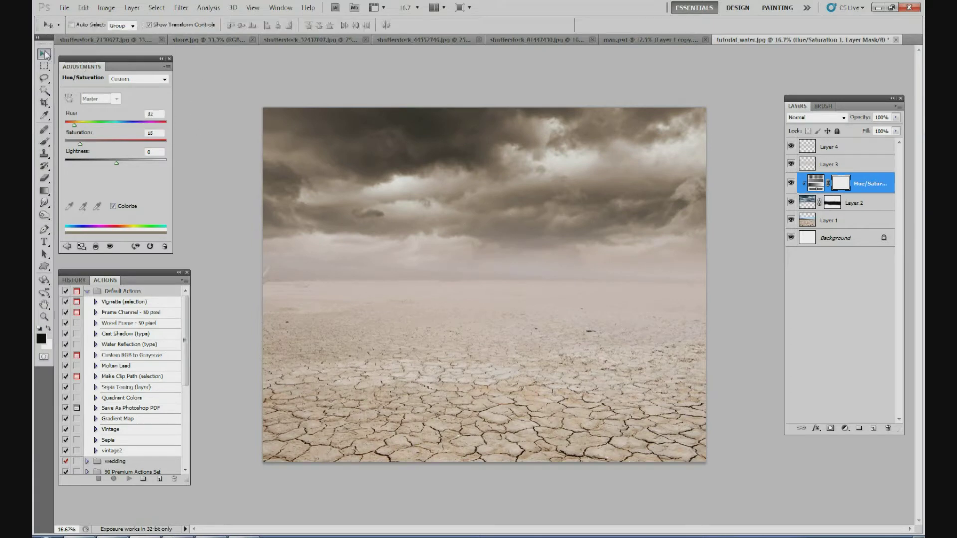
pyautogui.click(834, 147)
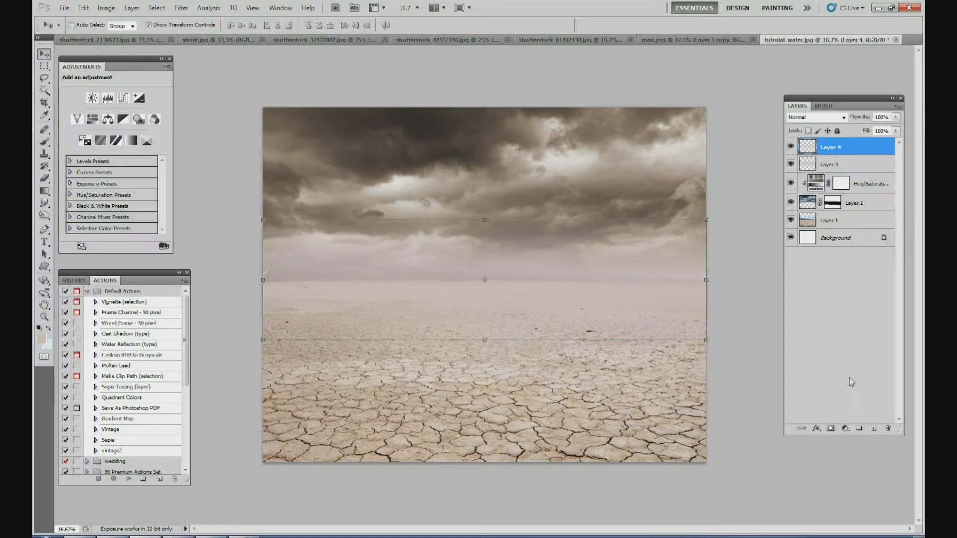
pyautogui.click(859, 429)
pyautogui.click(850, 166)
pyautogui.keyDown('ctrl'); pyautogui.click(855, 180); pyautogui.keyUp('ctrl')
pyautogui.keyDown('ctrl'); pyautogui.click(859, 200); pyautogui.keyUp('ctrl')
pyautogui.keyDown('ctrl'); pyautogui.click(861, 218); pyautogui.keyUp('ctrl')
pyautogui.keyDown('ctrl'); pyautogui.click(860, 232); pyautogui.keyUp('ctrl')
pyautogui.moveTo(857, 183); pyautogui.dragTo(842, 147)
# Rename the group as background, collapse it, and add an empty layer above it
pyautogui.rightClick(838, 144)
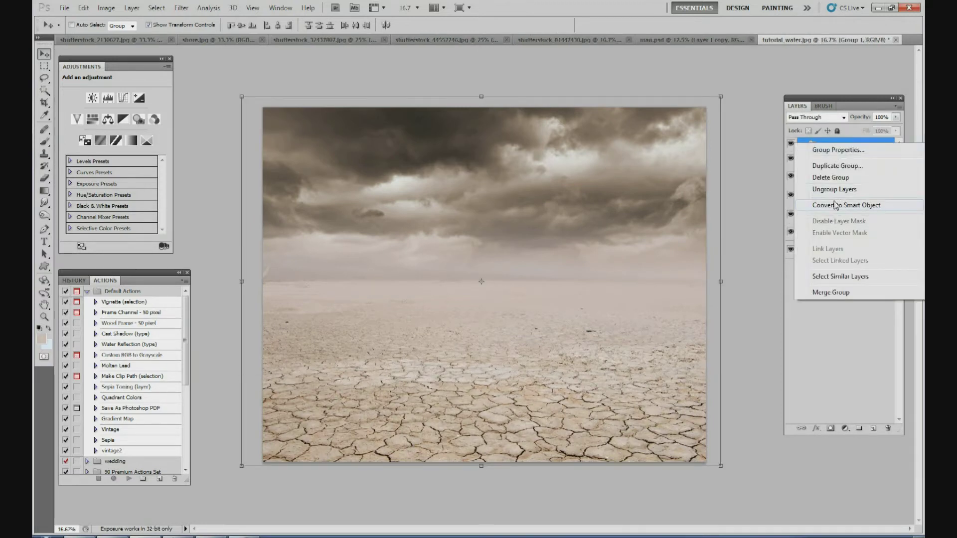
pyautogui.click(838, 150)
pyautogui.write('background')
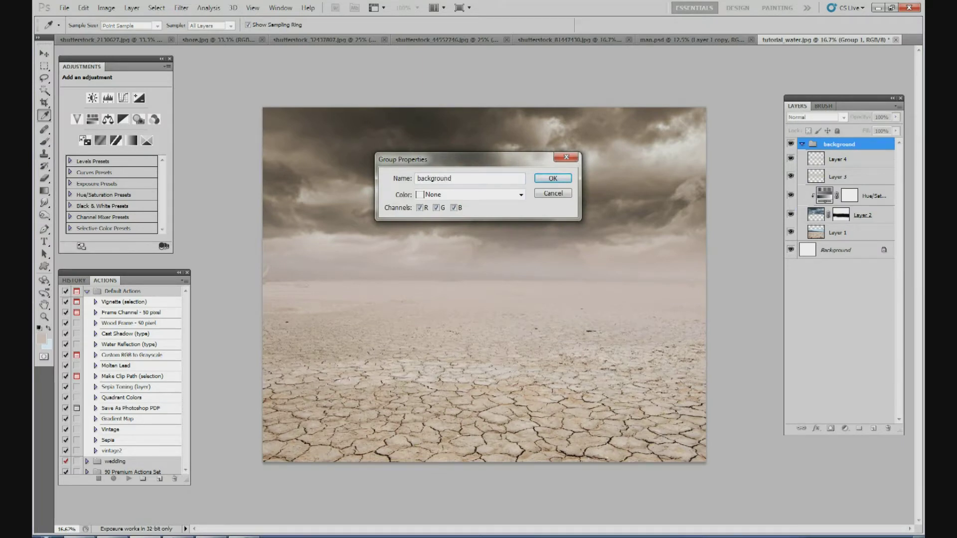
pyautogui.click(553, 178)
pyautogui.press('v')
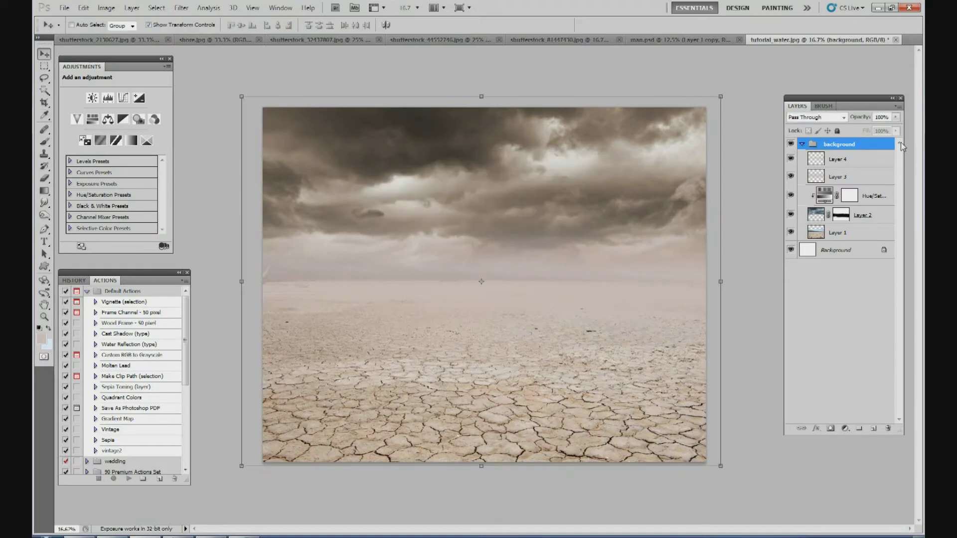
pyautogui.click(802, 145)
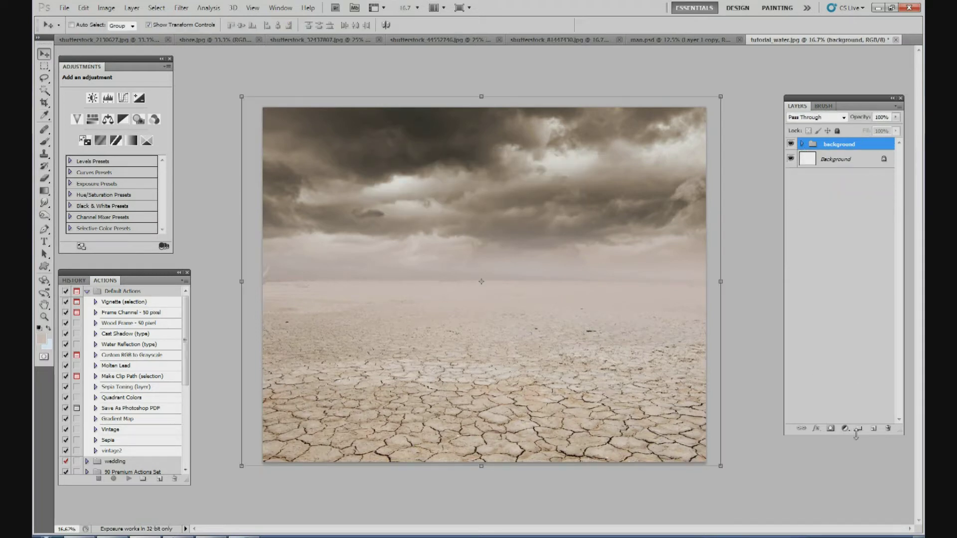
pyautogui.click(874, 429)
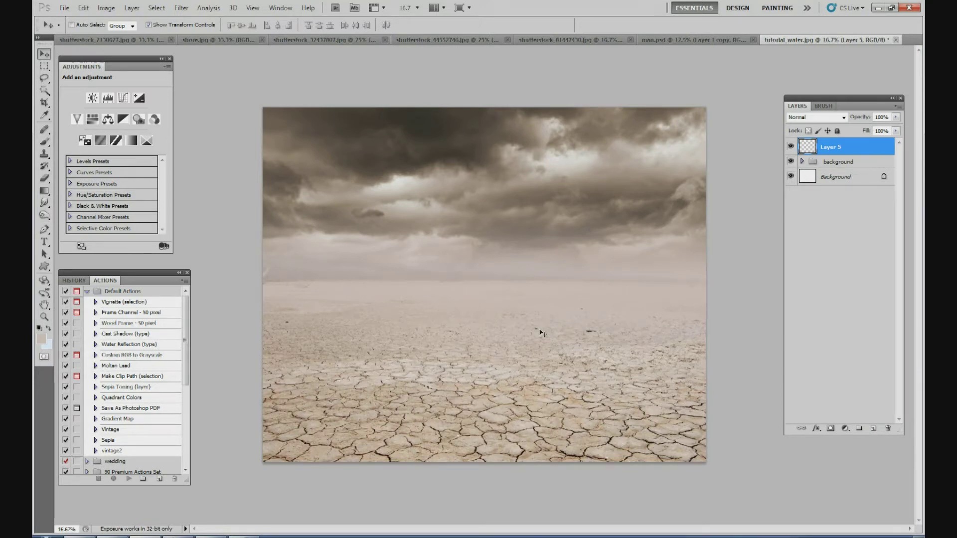
# Lasso the water, foam edge and an adjoining strip of sand in shore.jpg, leaving out the far water and lower sand
pyautogui.click(239, 40)
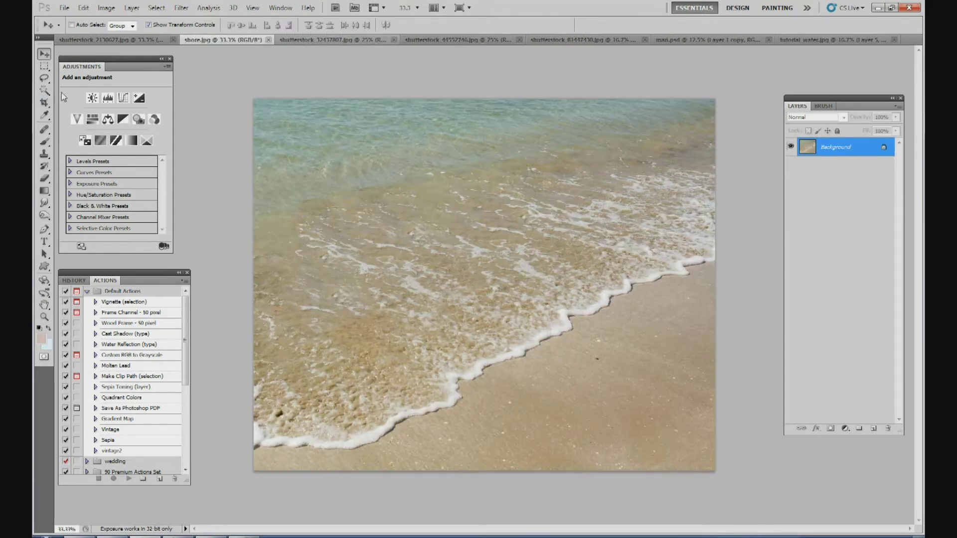
pyautogui.click(48, 68)
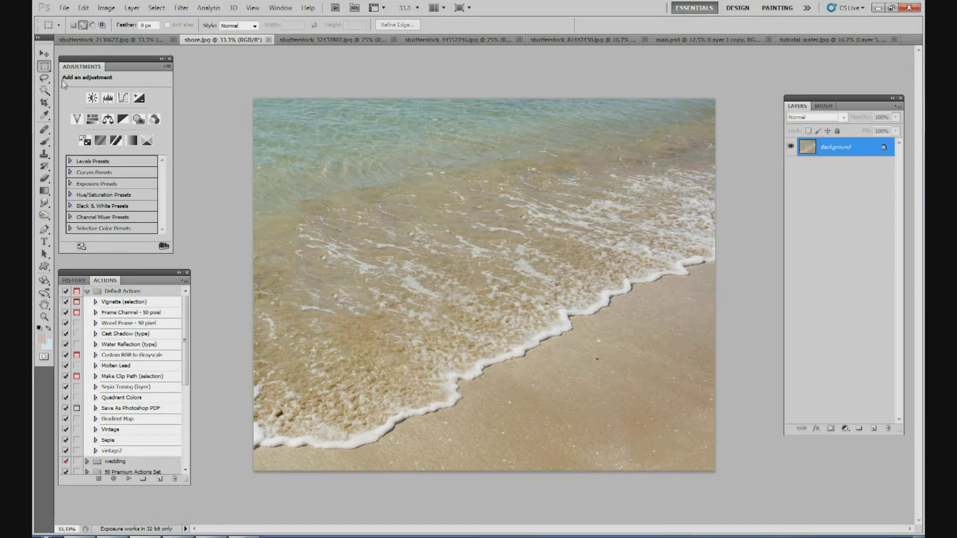
pyautogui.click(44, 78)
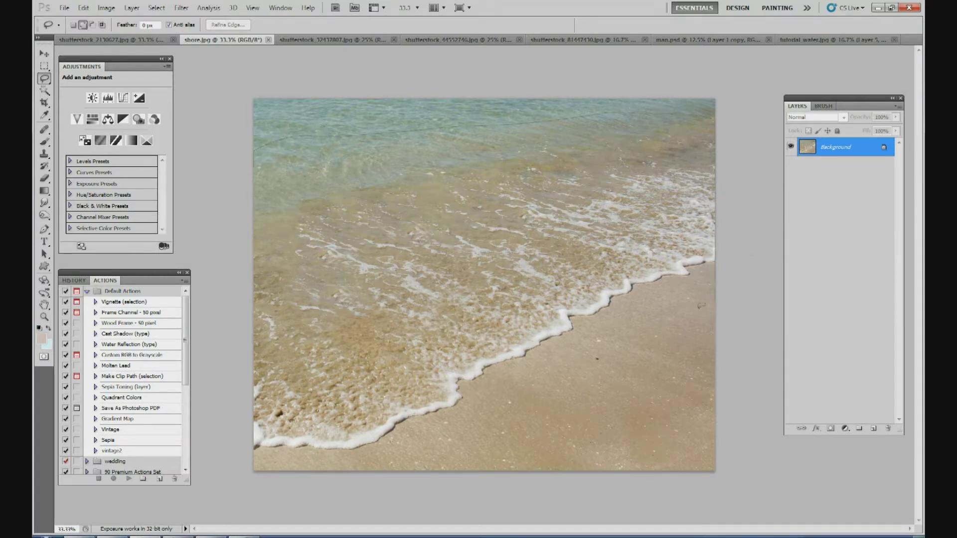
pyautogui.moveTo(463, 457); pyautogui.dragTo(361, 490)
pyautogui.moveTo(227, 440)
pyautogui.mouseDown()
pyautogui.moveTo(223, 213)
pyautogui.moveTo(240, 170)
pyautogui.mouseUp()
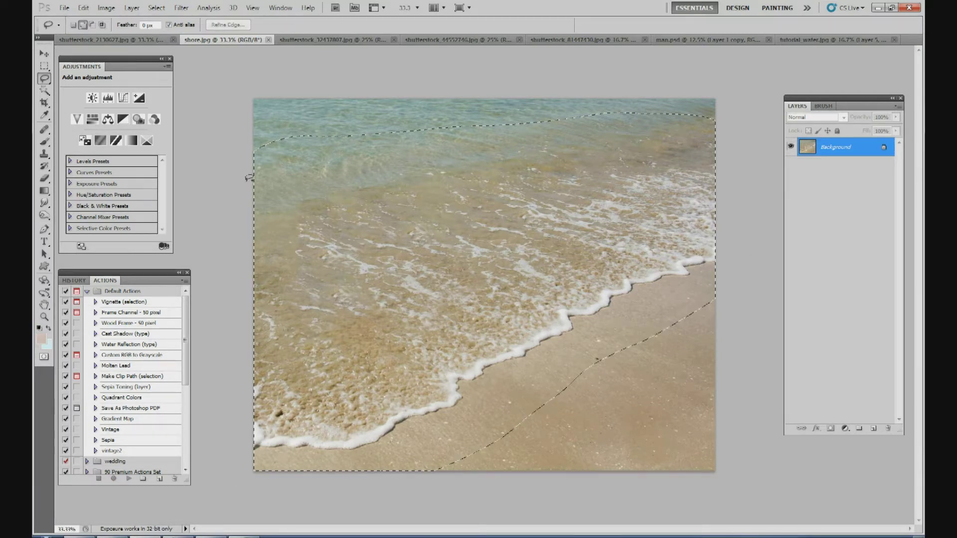
# Copy the selected shore piece into tutorial_water.jpg and place it on the left half of the desert, just below the horizon
pyautogui.click(44, 53)
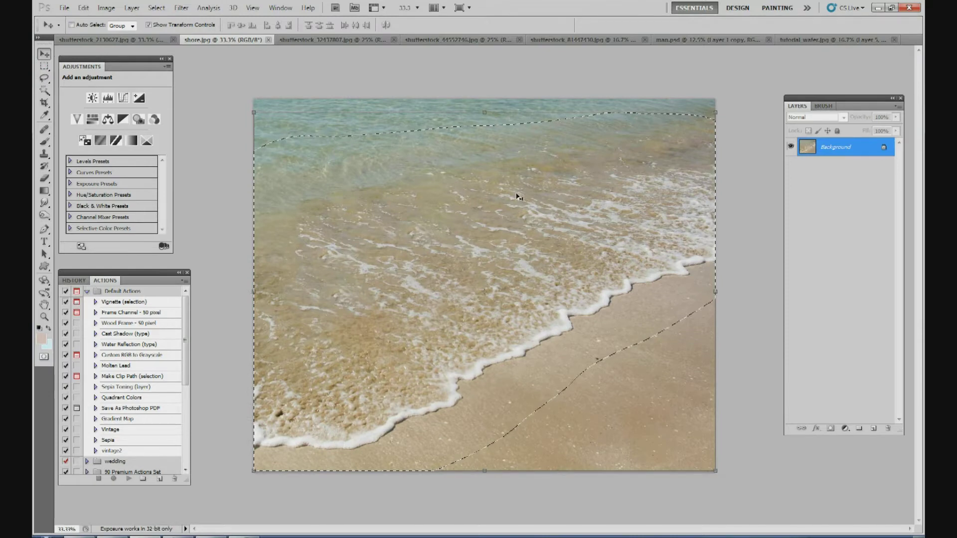
pyautogui.click(796, 39)
pyautogui.moveTo(844, 187); pyautogui.dragTo(333, 145)
pyautogui.moveTo(558, 234)
pyautogui.mouseDown()
pyautogui.moveTo(462, 290)
pyautogui.moveTo(462, 311)
pyautogui.moveTo(490, 301)
pyautogui.moveTo(577, 212)
pyautogui.moveTo(555, 242)
pyautogui.mouseUp()
pyautogui.moveTo(514, 270); pyautogui.dragTo(489, 339)
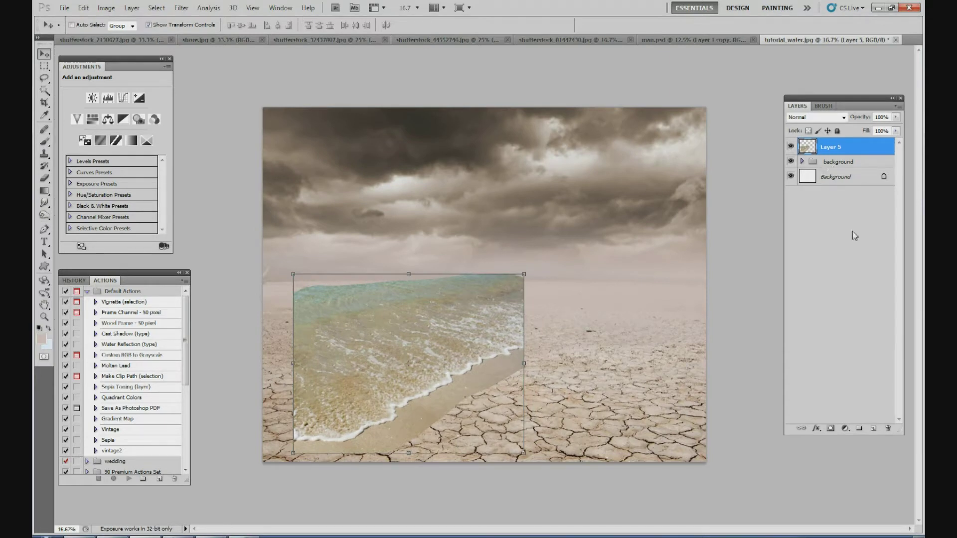
# Add a new layer above the shore and prepare a near-black brush at 104 px and 100% opacity
pyautogui.click(873, 428)
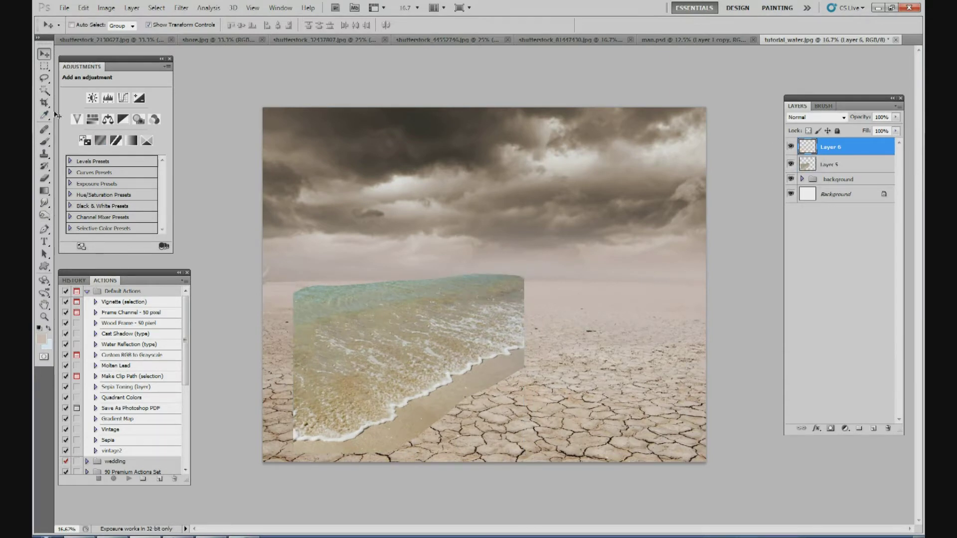
pyautogui.click(44, 142)
pyautogui.click(44, 338)
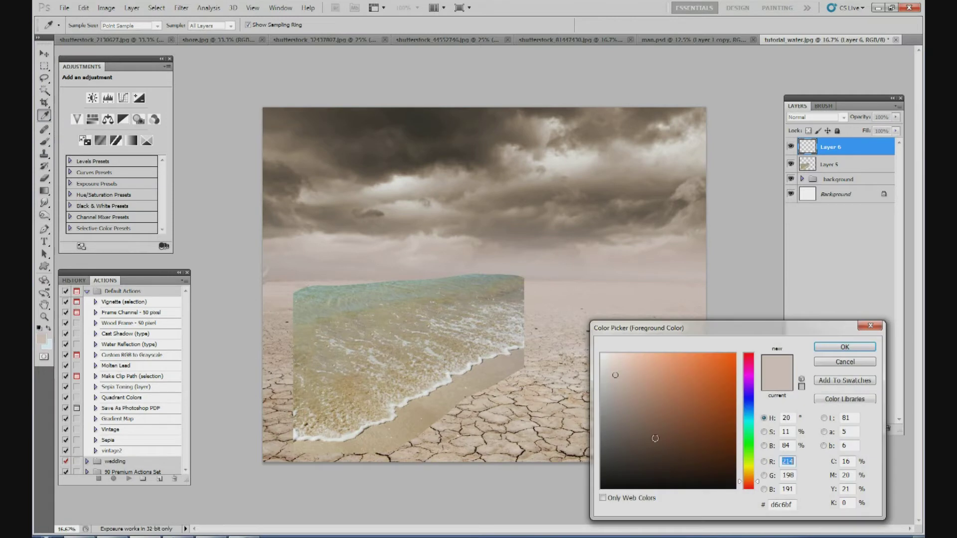
pyautogui.click(633, 450)
pyautogui.click(855, 343)
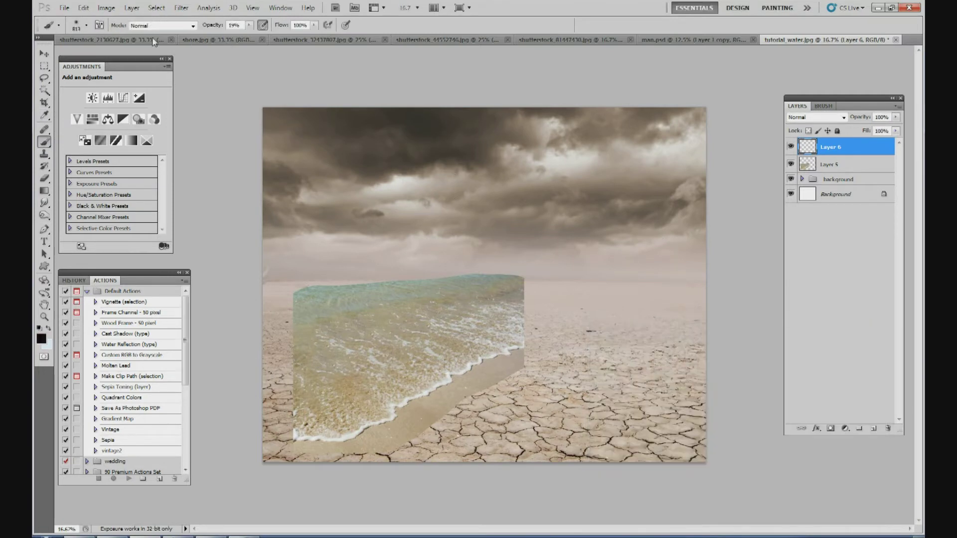
pyautogui.click(87, 26)
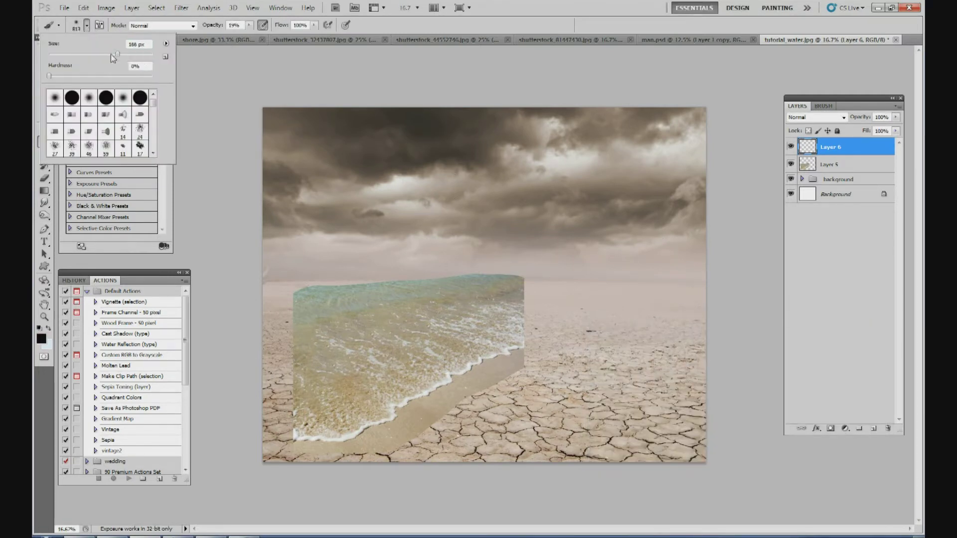
pyautogui.click(250, 26)
pyautogui.moveTo(250, 36); pyautogui.dragTo(305, 37)
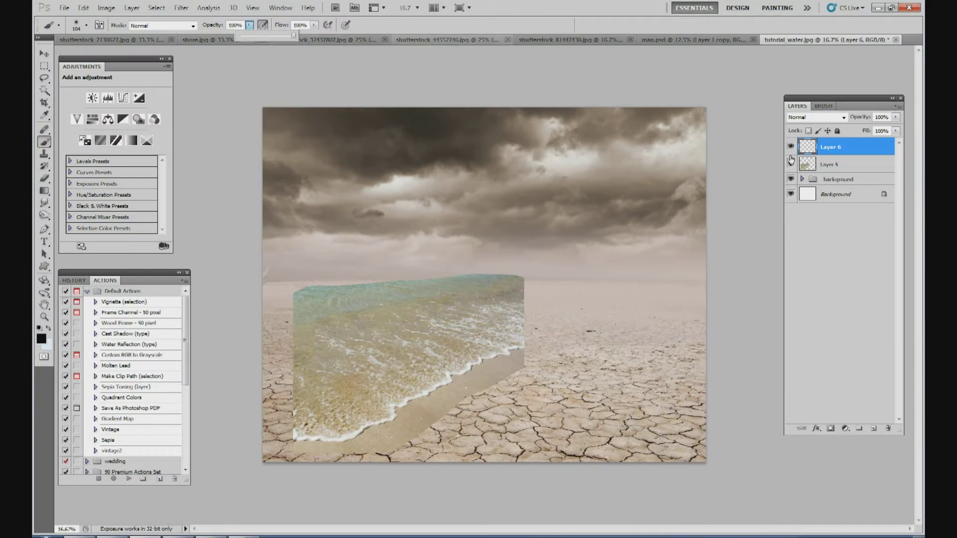
# With the shore layer hidden, paint two guide lines diverging from the horizon's centre to the canvas's lower edge, and show the shore again
pyautogui.click(790, 164)
pyautogui.moveTo(476, 283); pyautogui.dragTo(361, 456)
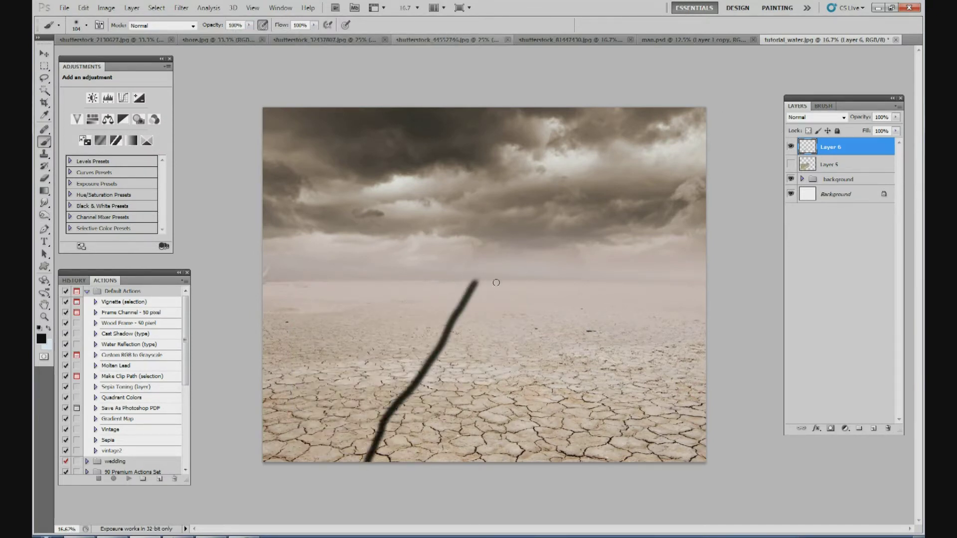
pyautogui.moveTo(495, 280); pyautogui.dragTo(599, 461)
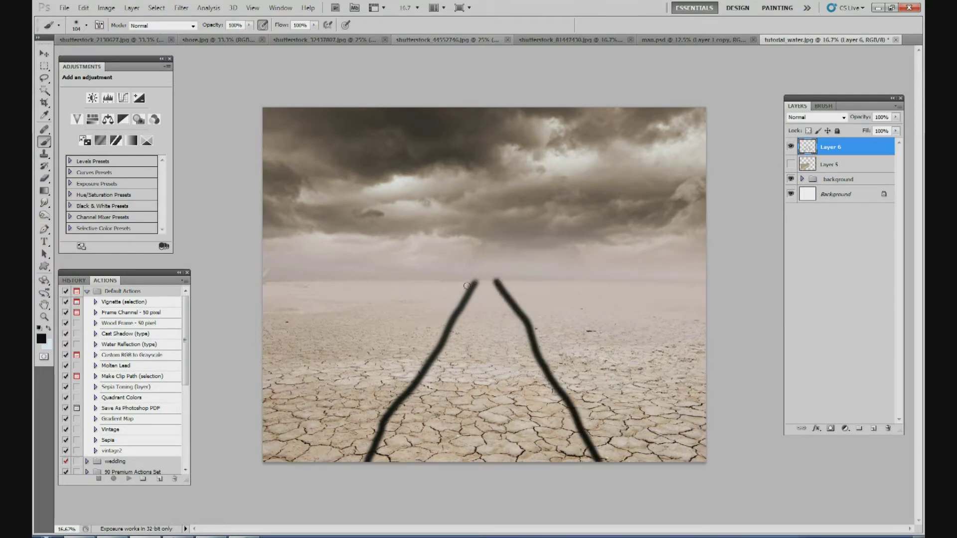
pyautogui.click(791, 164)
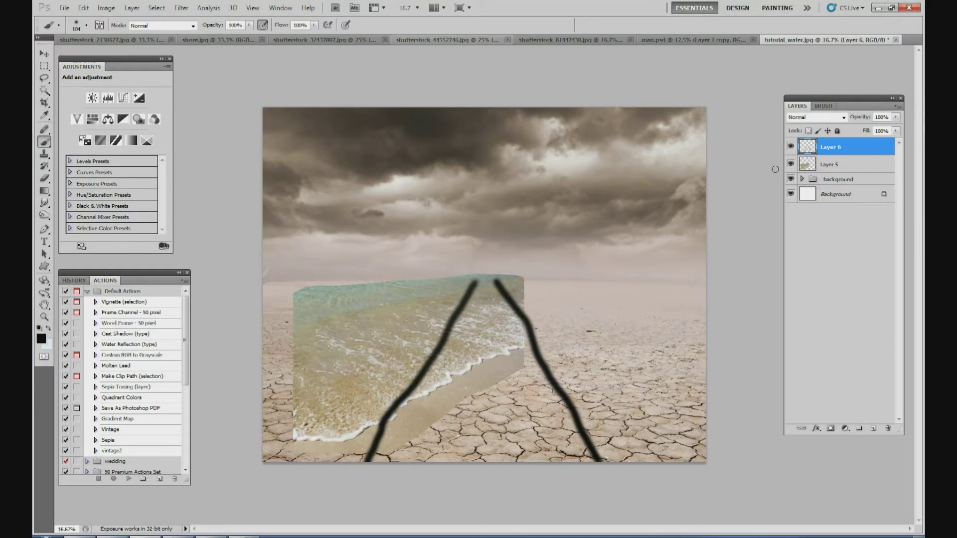
# Move the shore layer slightly left and distort its four corners so the foam edge roughly follows the left guide line
pyautogui.click(838, 165)
pyautogui.press('v')
pyautogui.moveTo(491, 309)
pyautogui.mouseDown()
pyautogui.moveTo(487, 299)
pyautogui.moveTo(436, 307)
pyautogui.moveTo(447, 339)
pyautogui.moveTo(476, 363)
pyautogui.mouseUp()
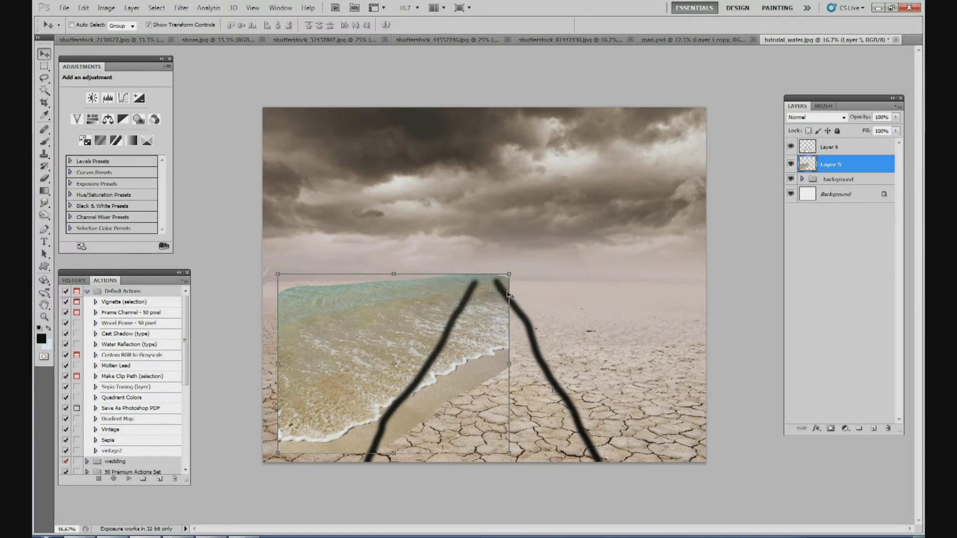
pyautogui.moveTo(511, 276); pyautogui.dragTo(468, 229)
pyautogui.moveTo(277, 454); pyautogui.dragTo(304, 479)
pyautogui.moveTo(275, 276); pyautogui.dragTo(215, 251)
pyautogui.moveTo(472, 217); pyautogui.dragTo(452, 242)
pyautogui.moveTo(509, 454); pyautogui.dragTo(517, 429)
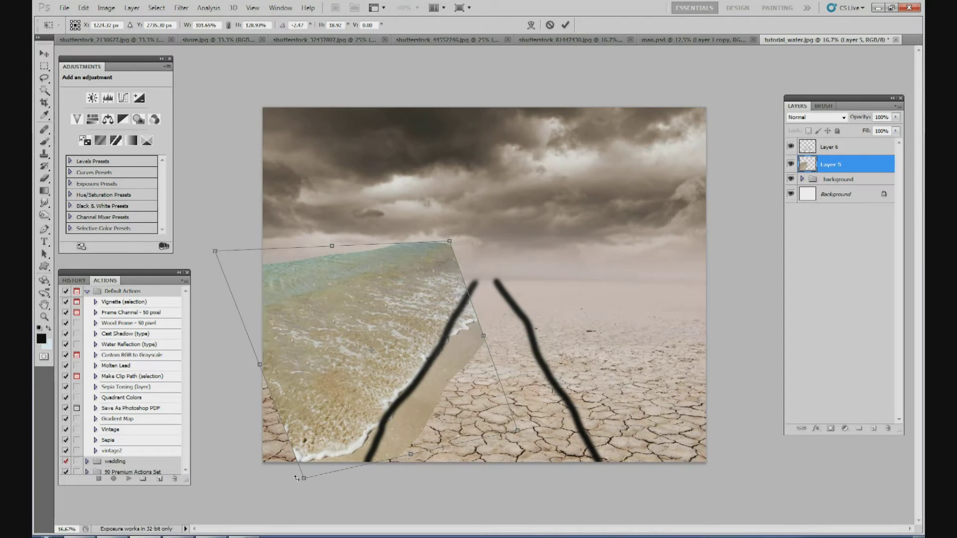
# Distort the shore layer's lower-left and upper-right corners so the water fills the canvas's lower-left corner and the foam follows the left guide line
pyautogui.moveTo(303, 480); pyautogui.dragTo(269, 498)
pyautogui.moveTo(388, 395); pyautogui.dragTo(402, 403)
pyautogui.moveTo(282, 506); pyautogui.dragTo(264, 511)
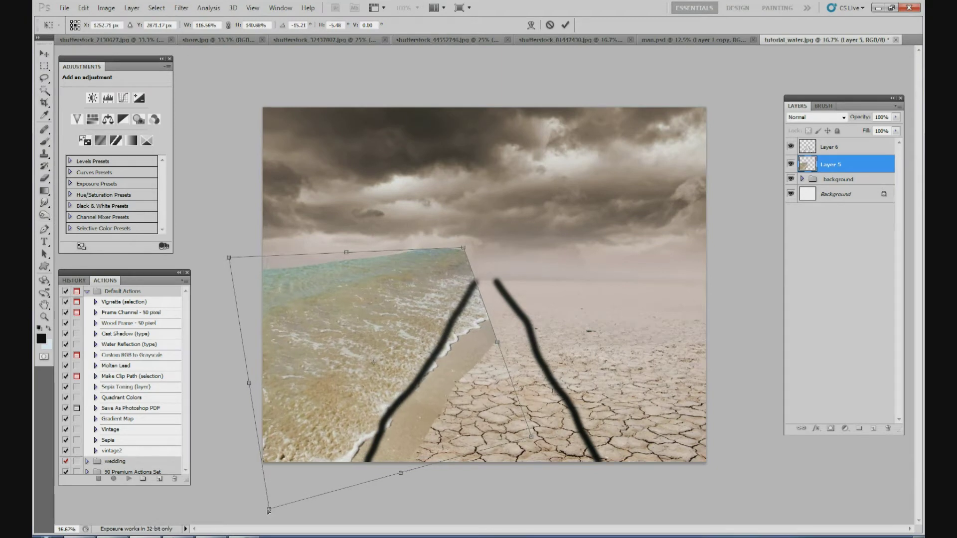
pyautogui.moveTo(463, 247); pyautogui.dragTo(448, 251)
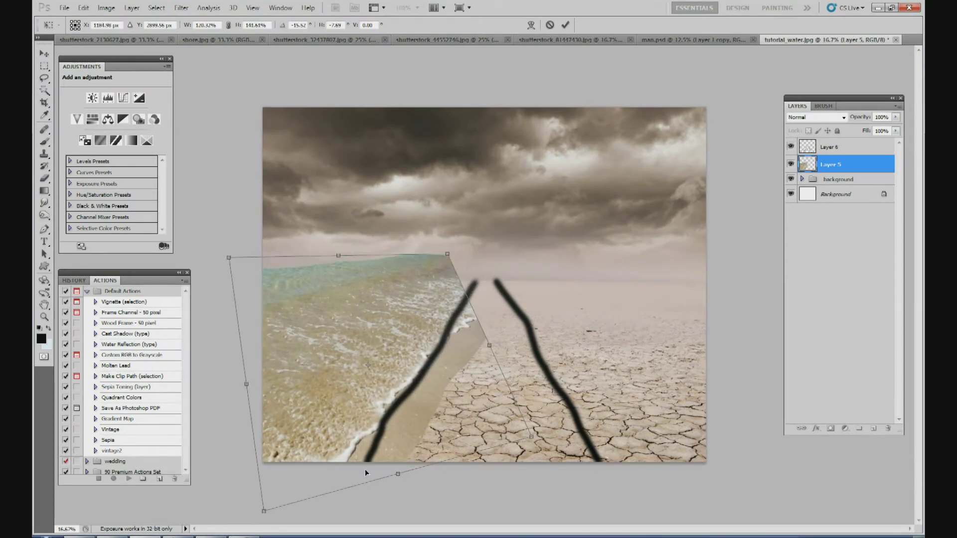
pyautogui.moveTo(264, 515)
pyautogui.mouseDown()
pyautogui.moveTo(277, 514)
pyautogui.moveTo(266, 512)
pyautogui.mouseUp()
pyautogui.moveTo(451, 250); pyautogui.dragTo(446, 253)
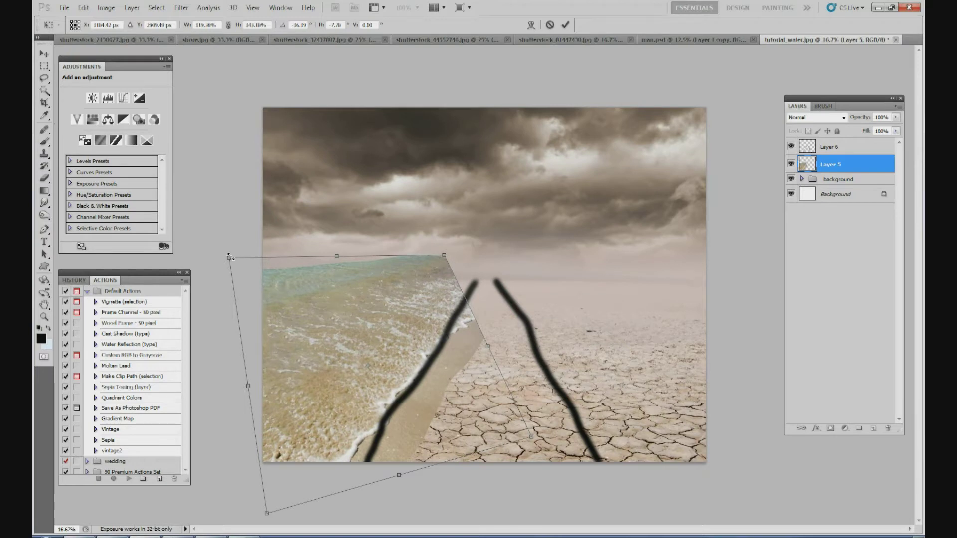
# Lower the shore layer's upper edge to about the horizon, apply the transformation and hide the guide-line layer
pyautogui.moveTo(230, 257); pyautogui.dragTo(245, 265)
pyautogui.moveTo(308, 284); pyautogui.dragTo(298, 284)
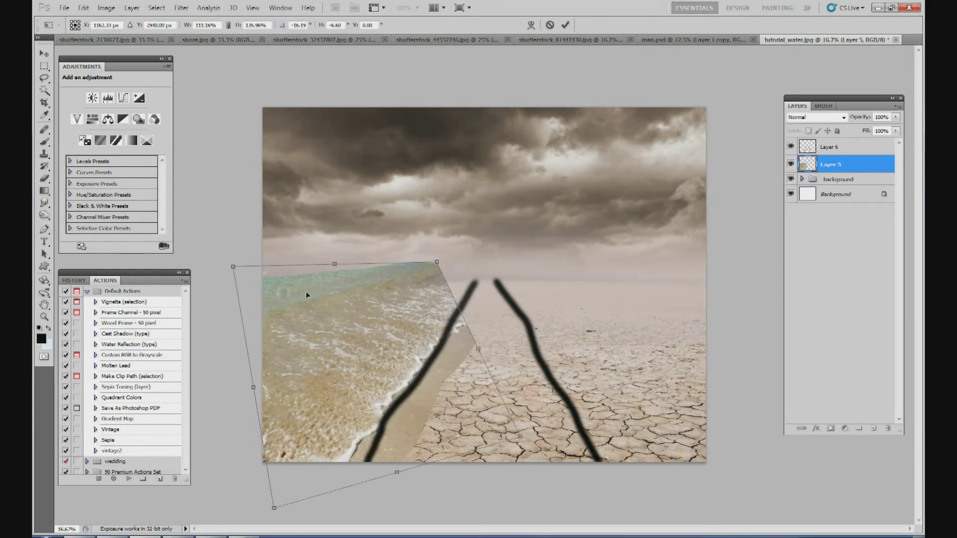
pyautogui.moveTo(311, 442); pyautogui.dragTo(310, 442)
pyautogui.moveTo(436, 263); pyautogui.dragTo(436, 272)
pyautogui.moveTo(334, 271); pyautogui.dragTo(334, 278)
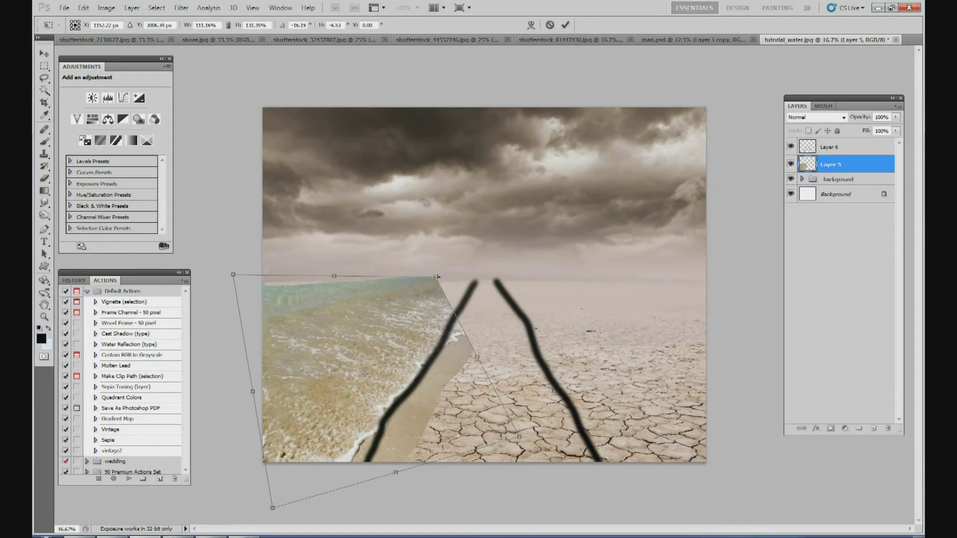
pyautogui.moveTo(438, 277); pyautogui.dragTo(438, 275)
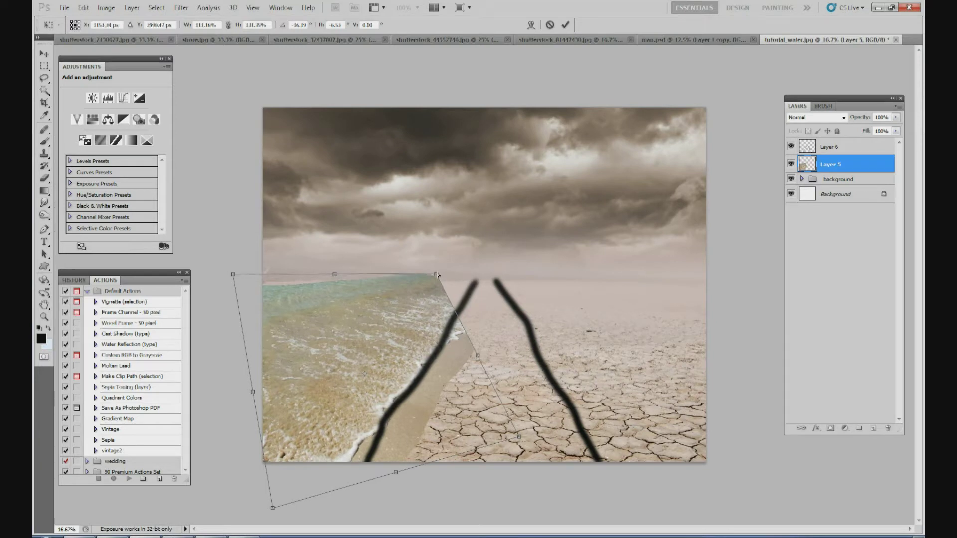
pyautogui.click(565, 24)
pyautogui.click(790, 146)
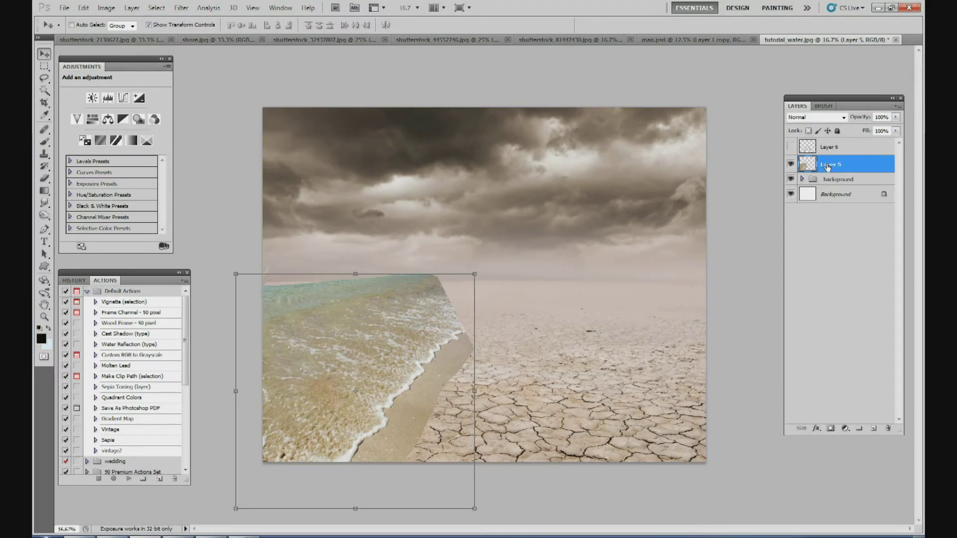
# Duplicate the shore layer as Layer 5 copy and move the original Layer 5 up and right, behind the copy
pyautogui.rightClick(828, 168)
pyautogui.click(834, 213)
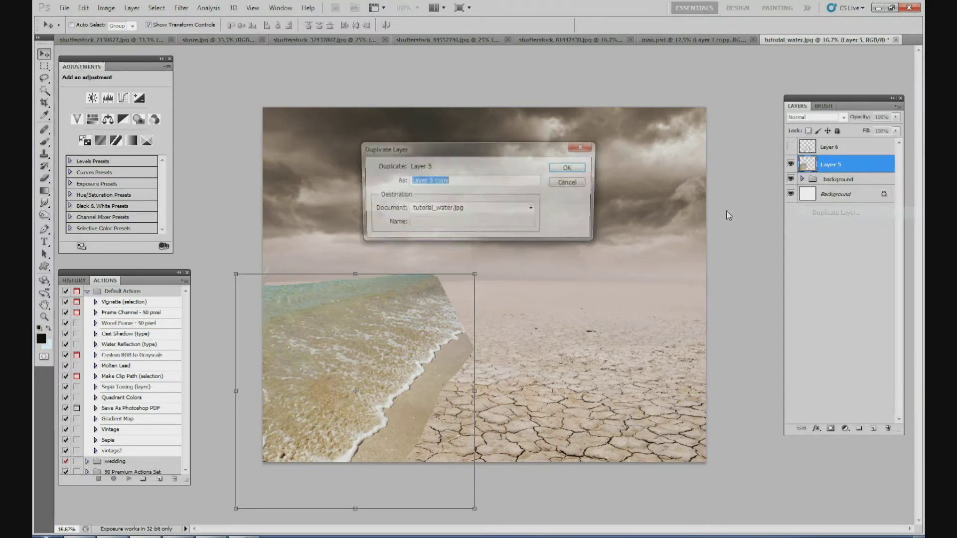
pyautogui.click(569, 168)
pyautogui.moveTo(412, 322); pyautogui.dragTo(539, 246)
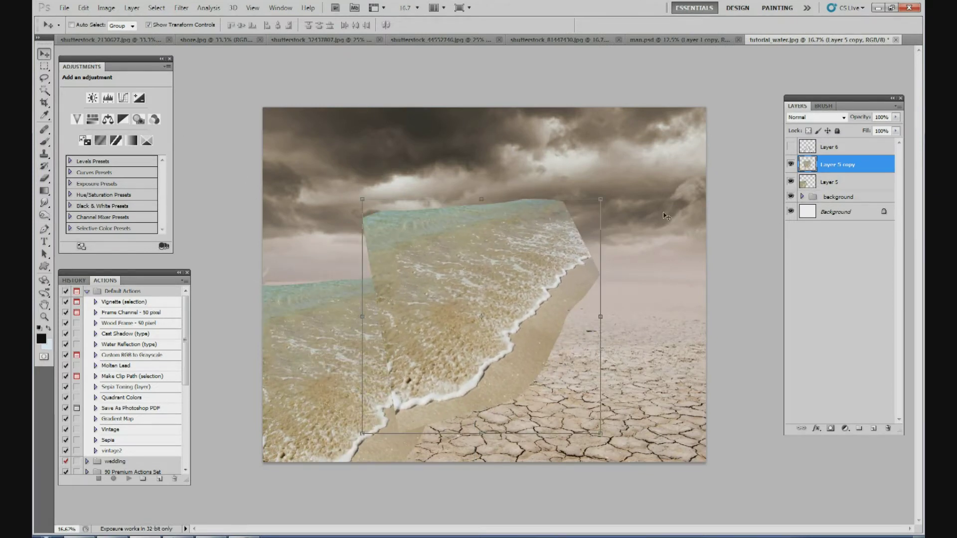
pyautogui.hotkey('ctrl', 'z')
pyautogui.click(840, 182)
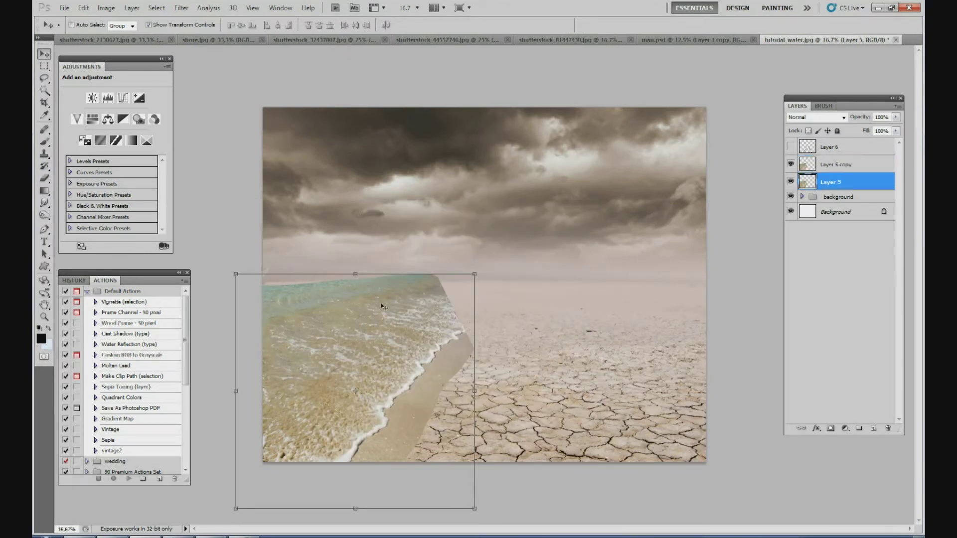
pyautogui.moveTo(405, 322); pyautogui.dragTo(529, 196)
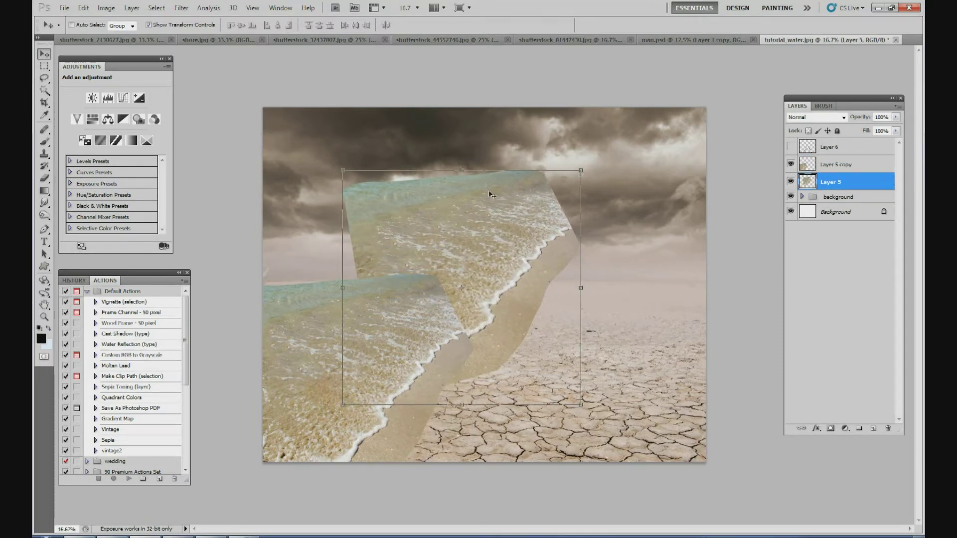
# Flatten Layer 5 to about 60% height, narrow its right side and bring its foam edge up against the copy's foam edge
pyautogui.hotkey('ctrl', 't')
pyautogui.moveTo(470, 198); pyautogui.dragTo(468, 250)
pyautogui.moveTo(521, 267); pyautogui.dragTo(488, 261)
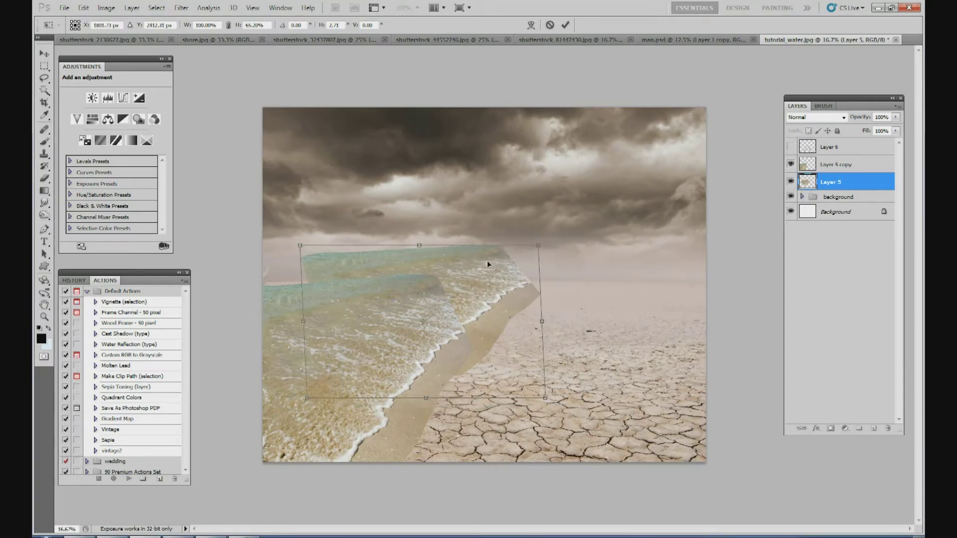
pyautogui.moveTo(429, 246); pyautogui.dragTo(430, 260)
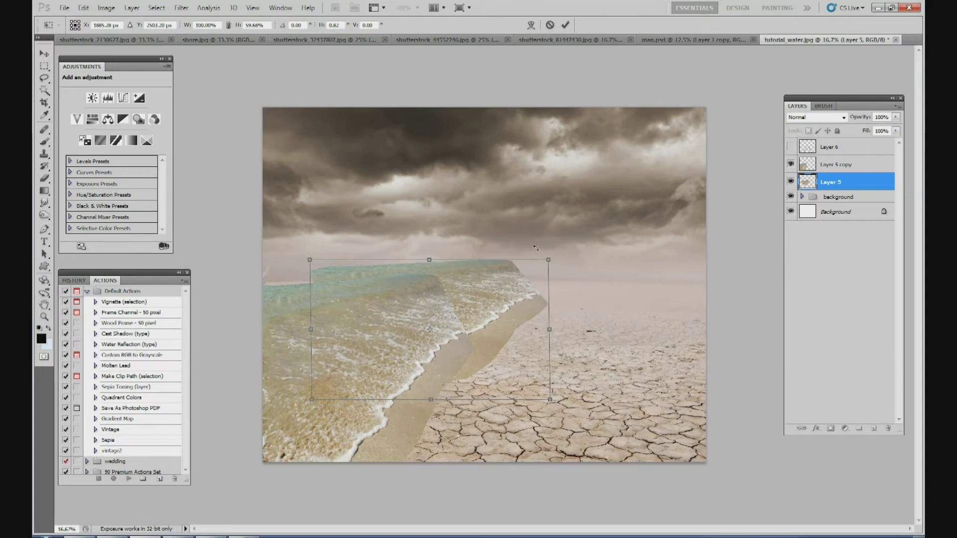
pyautogui.moveTo(549, 261); pyautogui.dragTo(529, 262)
pyautogui.moveTo(551, 400); pyautogui.dragTo(537, 395)
pyautogui.moveTo(510, 360); pyautogui.dragTo(531, 352)
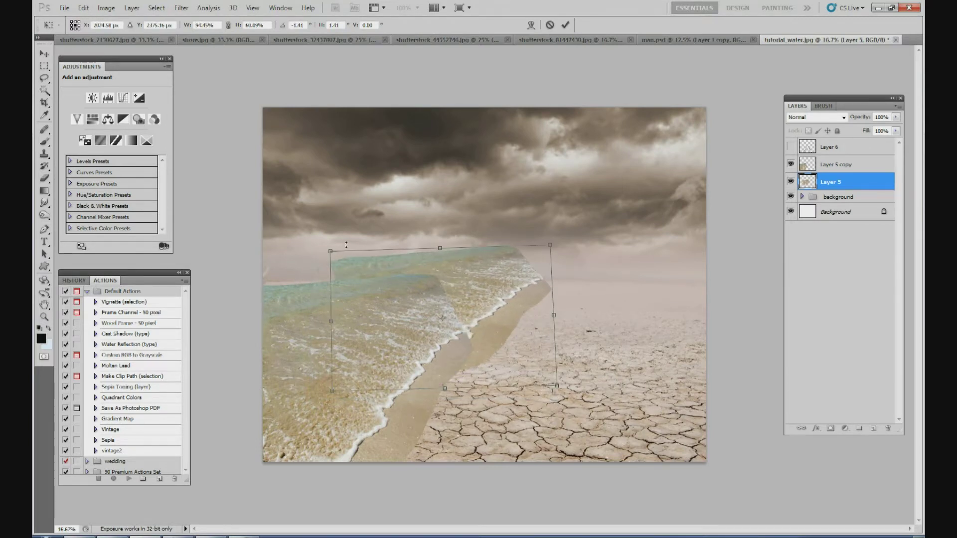
# Distort Layer 5's corners to about 72% width and 49% height, so its foam edge continues the copy's toward the horizon
pyautogui.moveTo(329, 249); pyautogui.dragTo(383, 282)
pyautogui.moveTo(496, 316); pyautogui.dragTo(487, 296)
pyautogui.moveTo(526, 263); pyautogui.dragTo(517, 262)
pyautogui.moveTo(366, 369); pyautogui.dragTo(369, 375)
pyautogui.moveTo(516, 262); pyautogui.dragTo(503, 264)
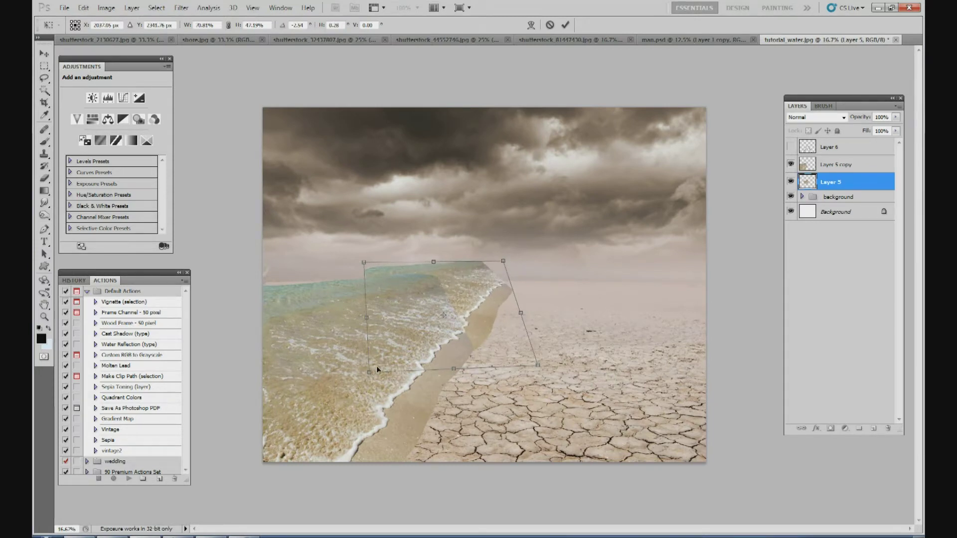
pyautogui.moveTo(368, 379); pyautogui.dragTo(367, 378)
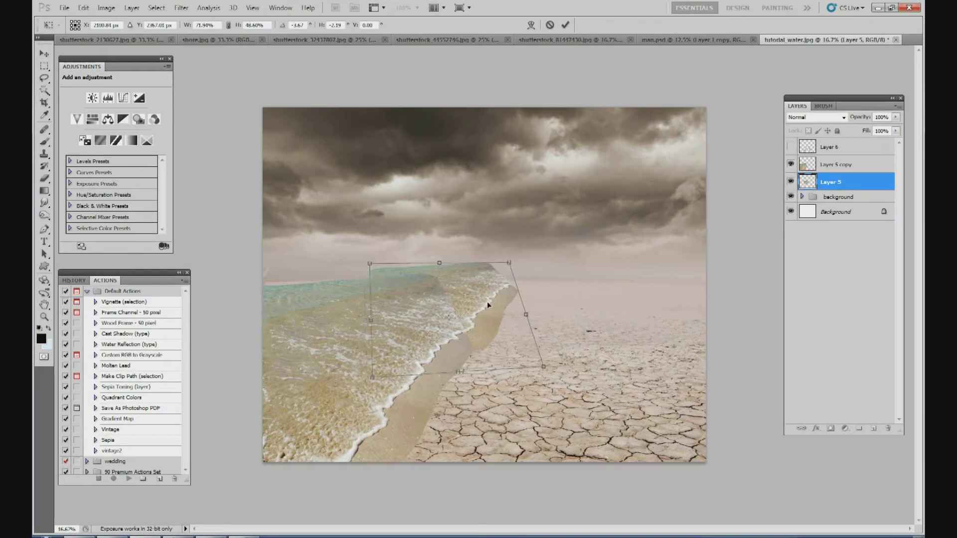
# Lower and skew Layer 5's upper edge to about 44% height, nudge the piece onto the copy's foam line and apply the transformation
pyautogui.moveTo(507, 264); pyautogui.dragTo(503, 268)
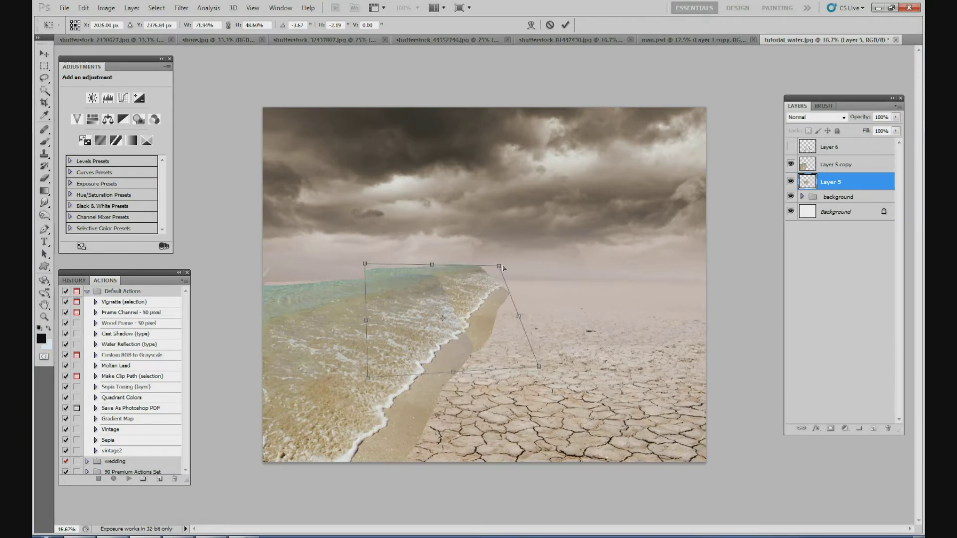
pyautogui.moveTo(432, 267); pyautogui.dragTo(424, 279)
pyautogui.moveTo(492, 279); pyautogui.dragTo(497, 272)
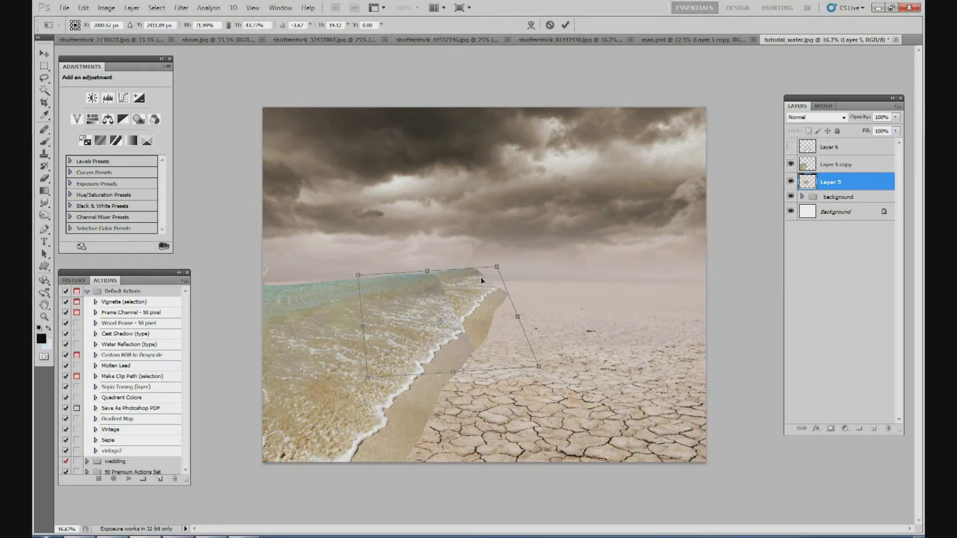
pyautogui.moveTo(471, 286); pyautogui.dragTo(476, 284)
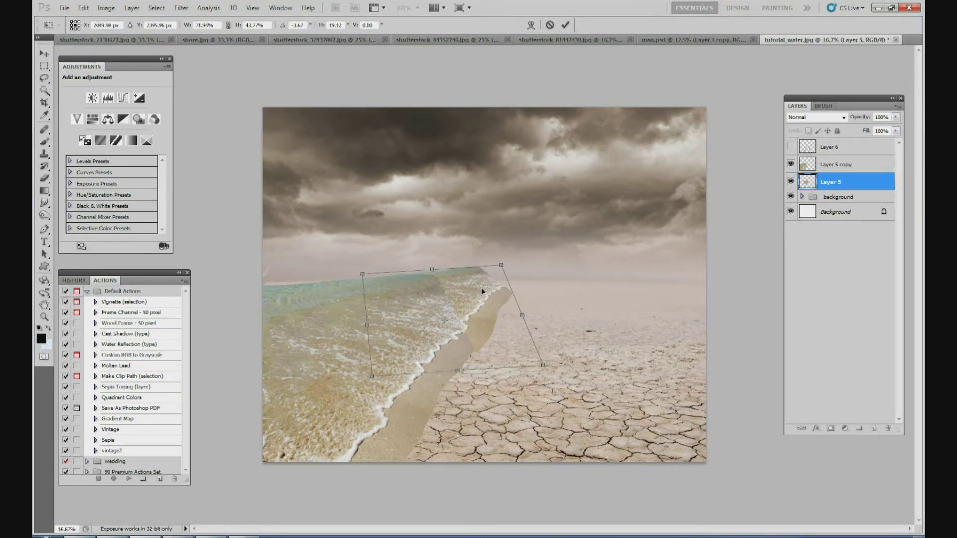
pyautogui.click(565, 24)
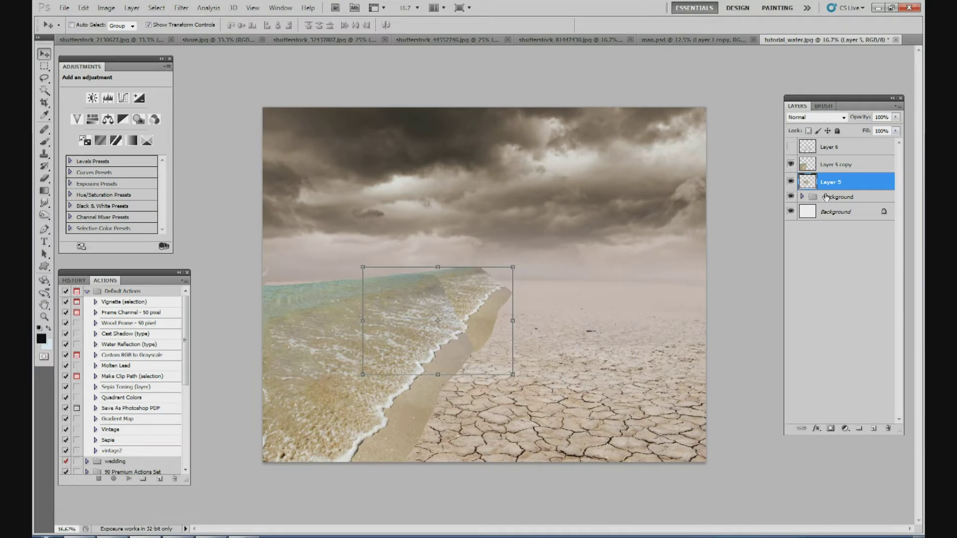
# Add a layer mask to Layer 5 copy and paint it with a soft 329 px black brush to blend the seam between the shore pieces
pyautogui.click(833, 165)
pyautogui.click(830, 430)
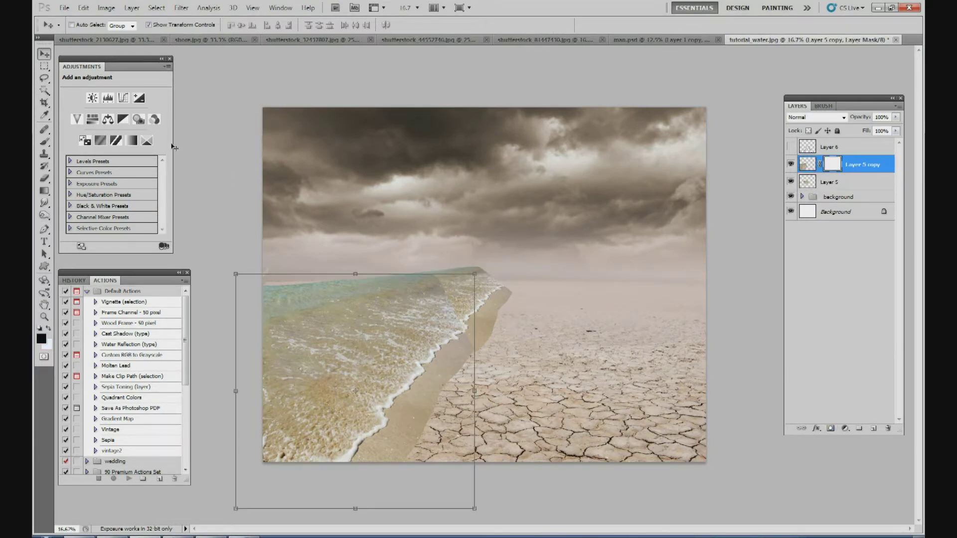
pyautogui.click(45, 145)
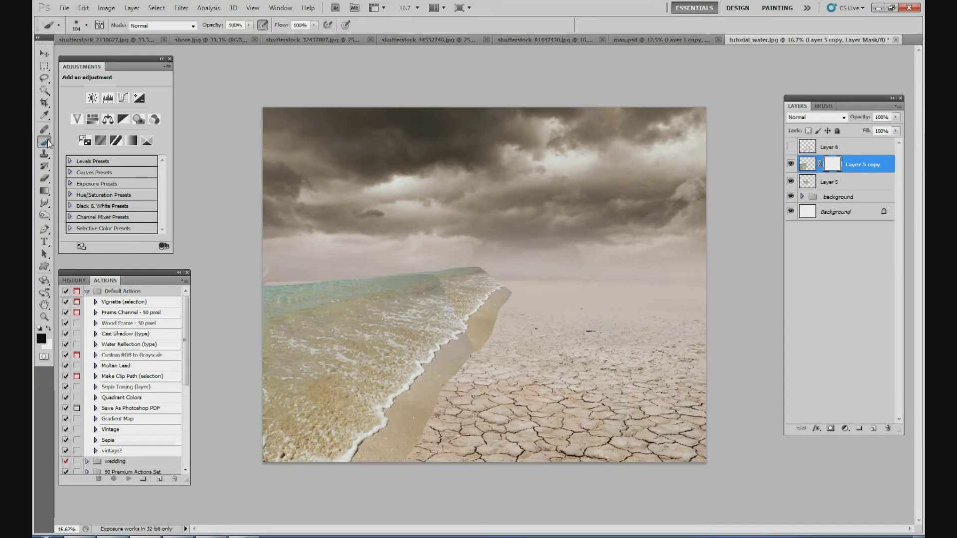
pyautogui.click(87, 25)
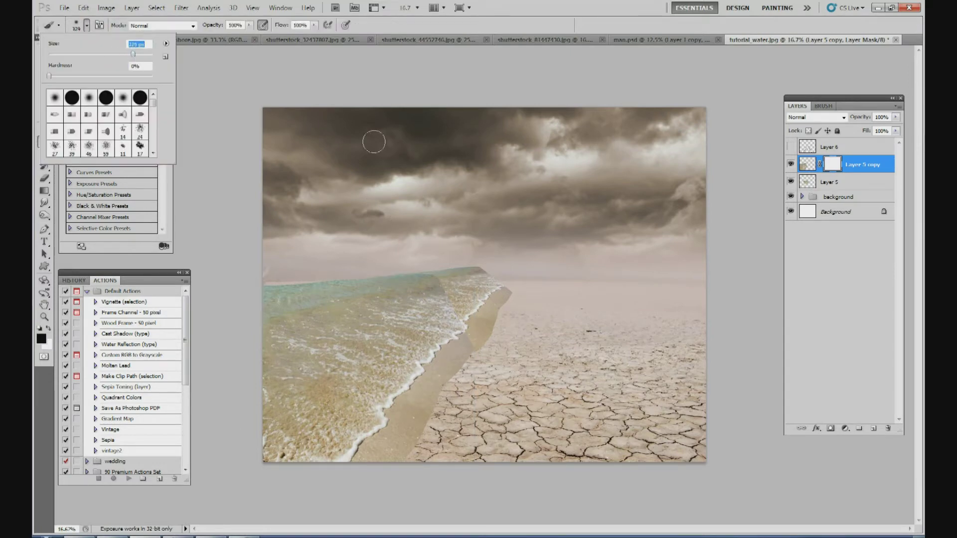
pyautogui.click(406, 7)
pyautogui.click(405, 23)
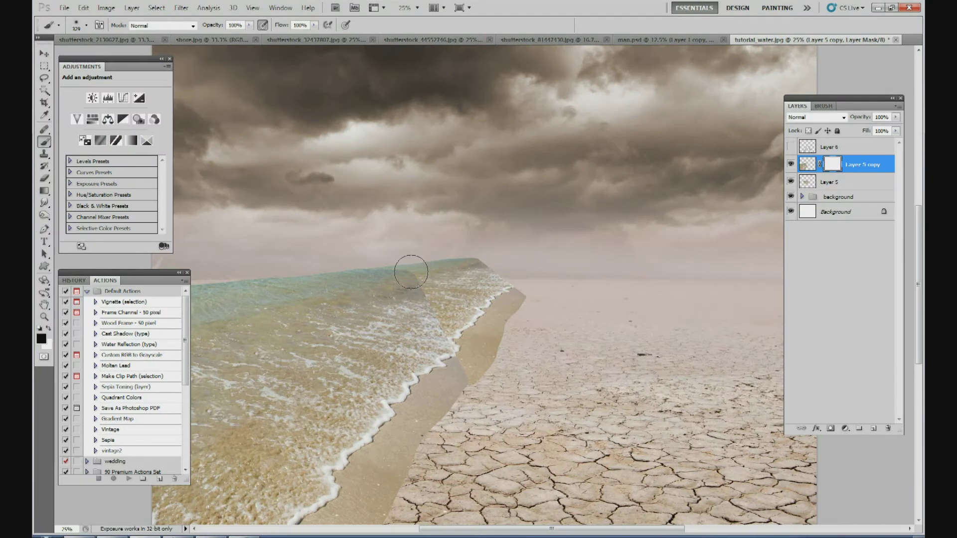
pyautogui.click(187, 273)
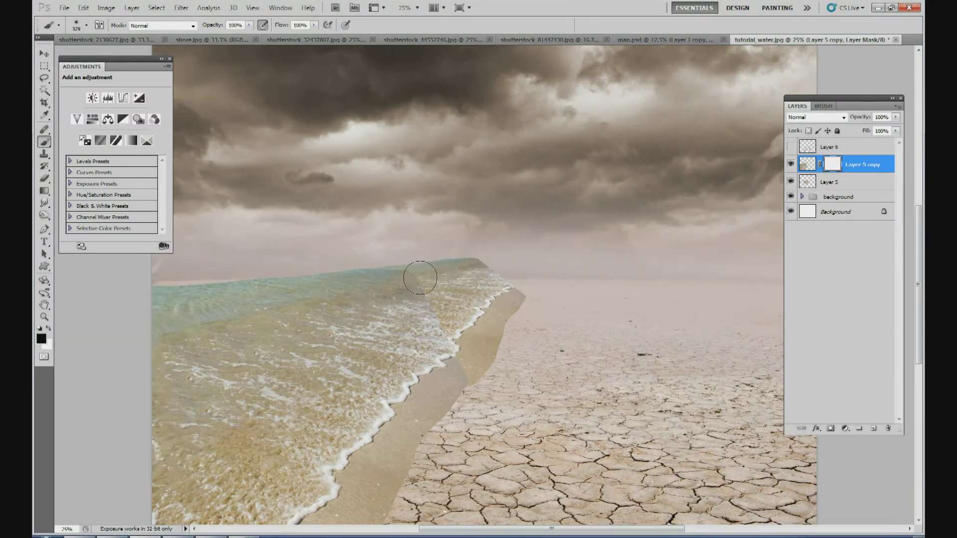
pyautogui.moveTo(432, 304)
pyautogui.mouseDown()
pyautogui.moveTo(443, 315)
pyautogui.moveTo(433, 322)
pyautogui.moveTo(439, 343)
pyautogui.moveTo(452, 342)
pyautogui.moveTo(462, 367)
pyautogui.moveTo(457, 353)
pyautogui.mouseUp()
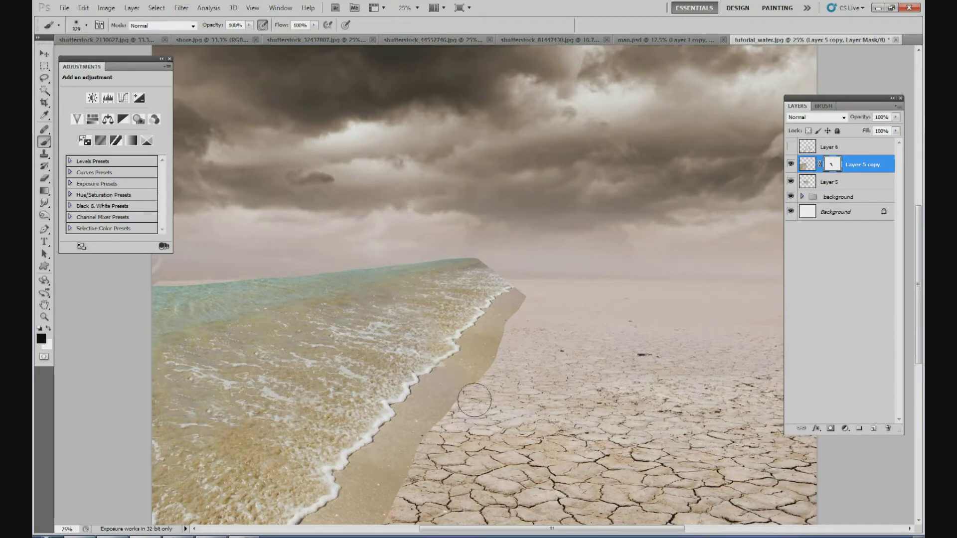
# Mask out the turquoise water in Layer 5 copy's upper-left part along the horizon with a 380 px black brush
pyautogui.hscroll(-5, 608, 512)
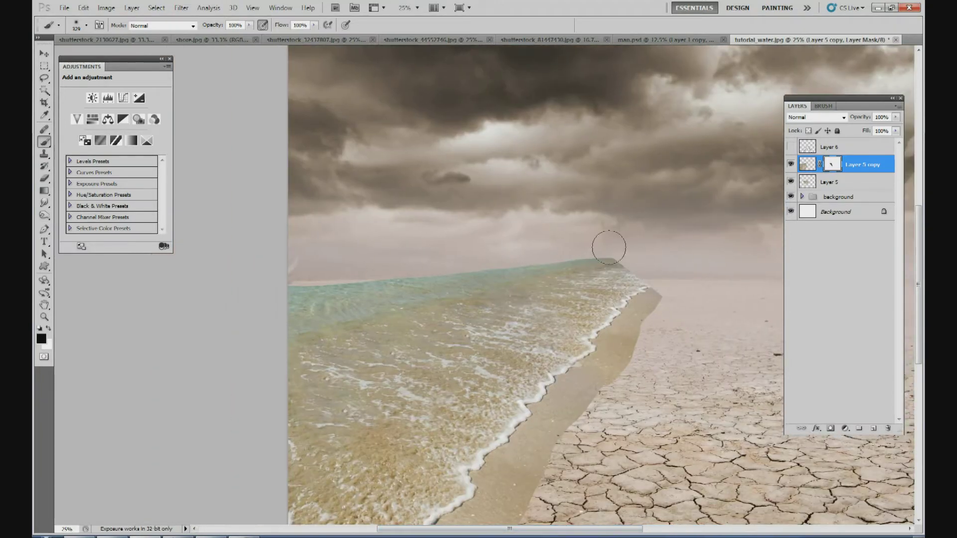
pyautogui.click(87, 25)
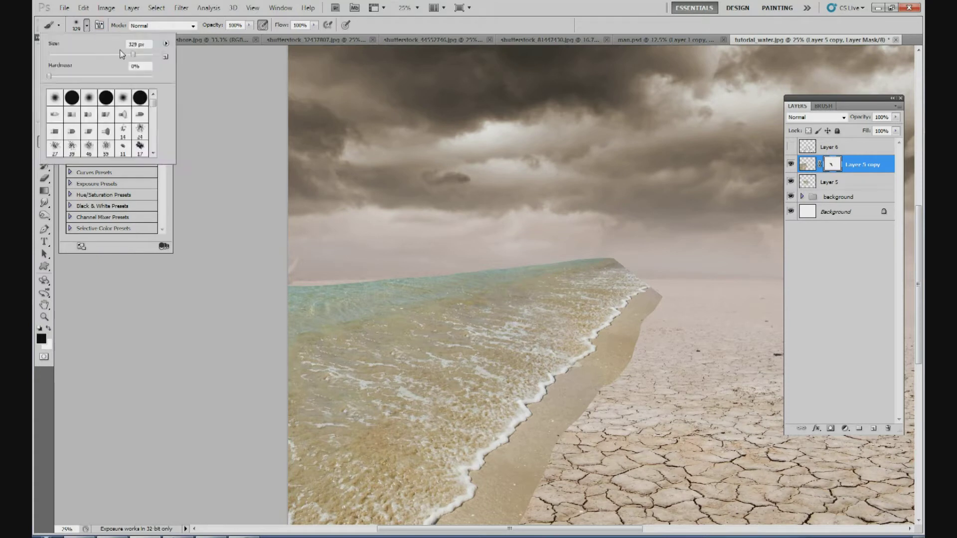
pyautogui.moveTo(308, 266)
pyautogui.mouseDown()
pyautogui.moveTo(269, 315)
pyautogui.moveTo(368, 280)
pyautogui.moveTo(439, 287)
pyautogui.moveTo(446, 269)
pyautogui.moveTo(376, 274)
pyautogui.moveTo(327, 294)
pyautogui.moveTo(356, 305)
pyautogui.moveTo(417, 299)
pyautogui.moveTo(297, 335)
pyautogui.moveTo(421, 278)
pyautogui.moveTo(412, 272)
pyautogui.moveTo(350, 310)
pyautogui.moveTo(417, 278)
pyautogui.moveTo(444, 278)
pyautogui.mouseUp()
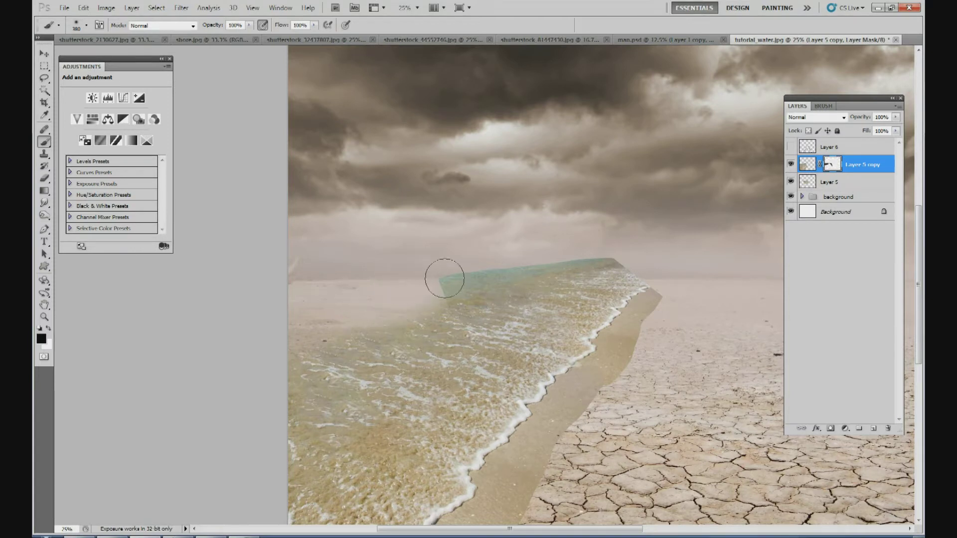
pyautogui.rightClick(855, 168)
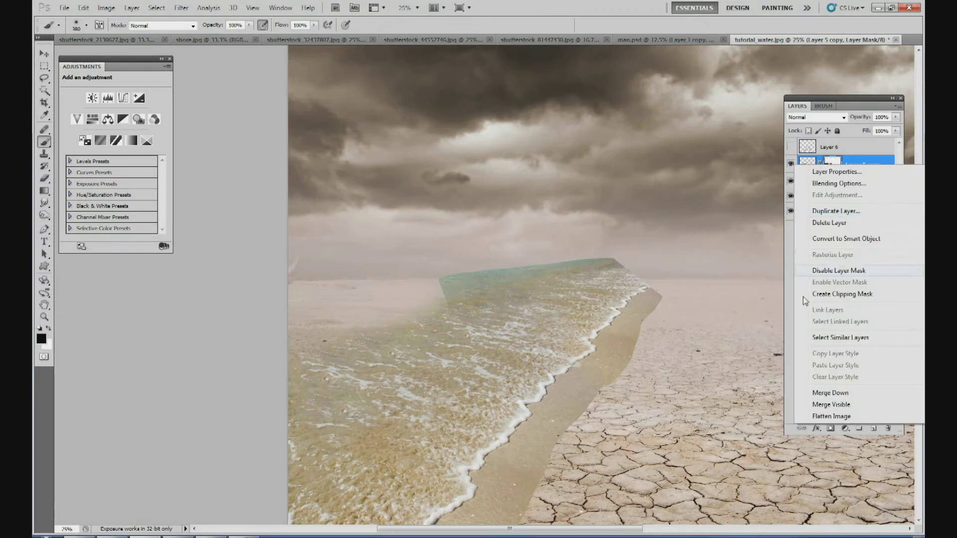
pyautogui.click(820, 390)
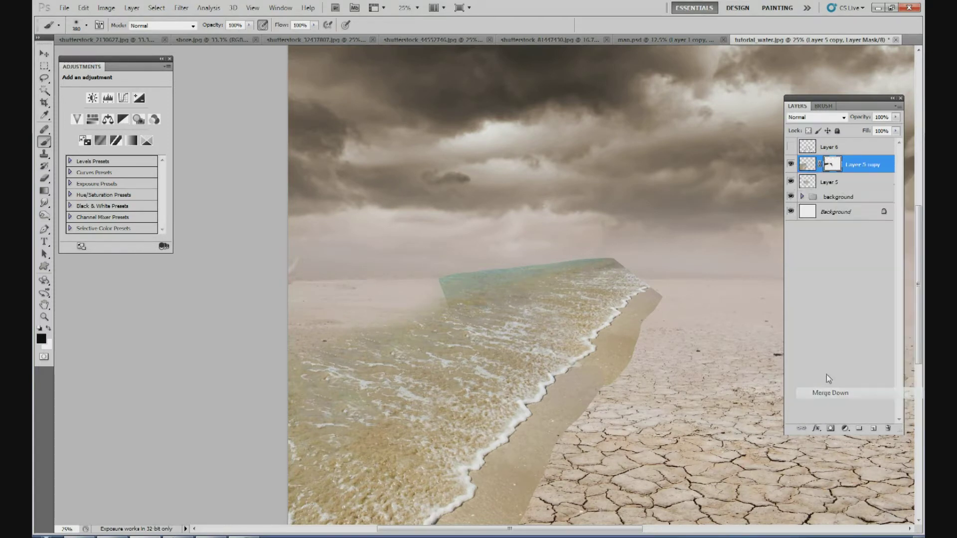
pyautogui.click(830, 428)
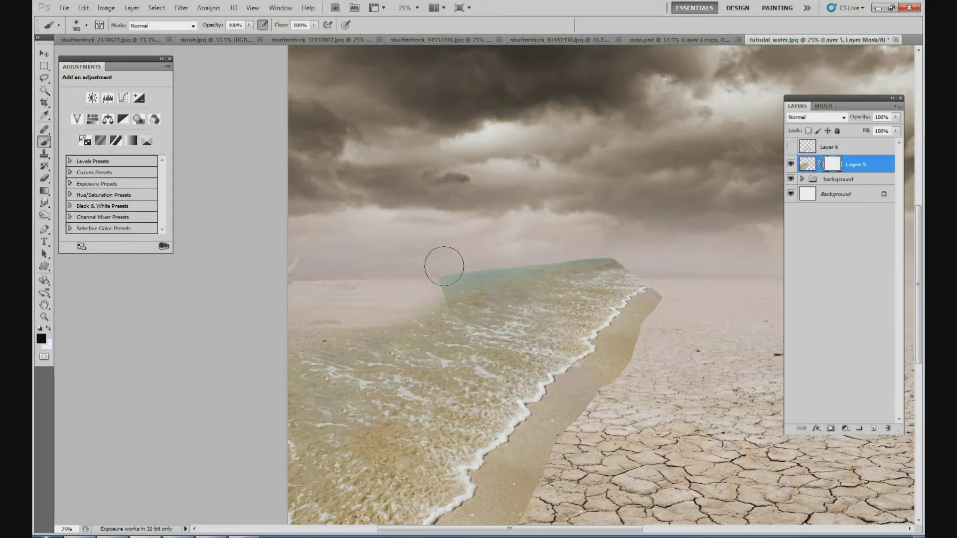
pyautogui.hotkey('ctrl', 'alt', 'z')
pyautogui.hotkey('ctrl', 'alt', 'z')
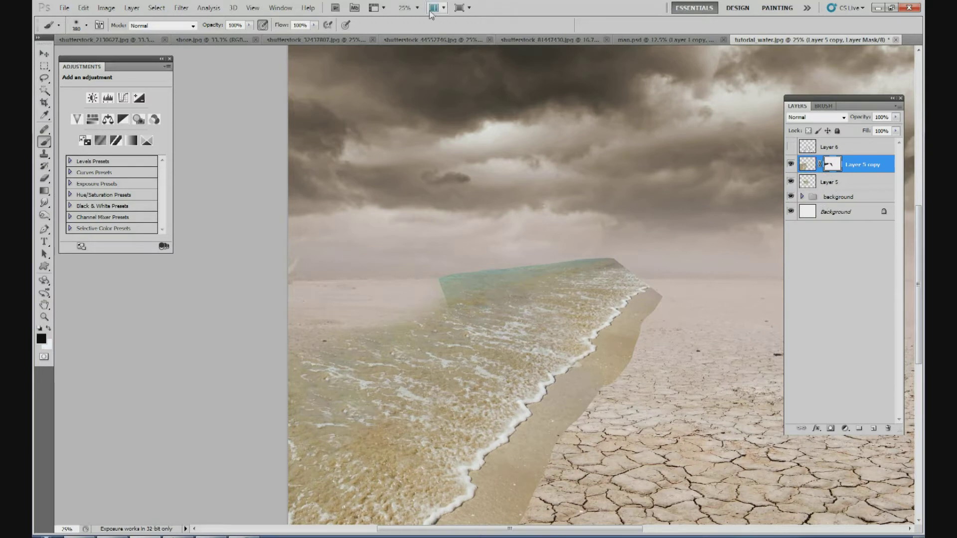
# Add a layer mask to Layer 5 and paint black over its hard upper edge to blend the water into the horizon
pyautogui.click(414, 7)
pyautogui.click(418, 22)
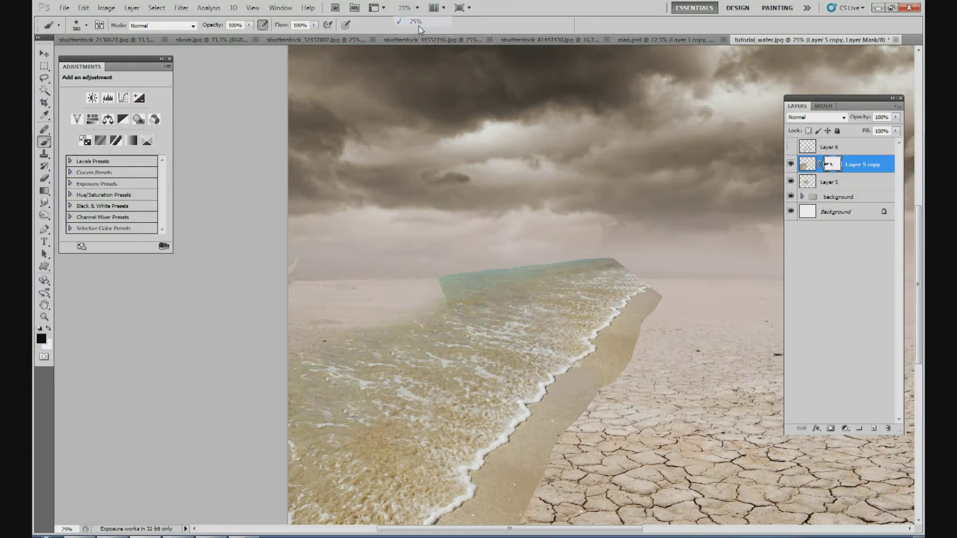
pyautogui.click(834, 185)
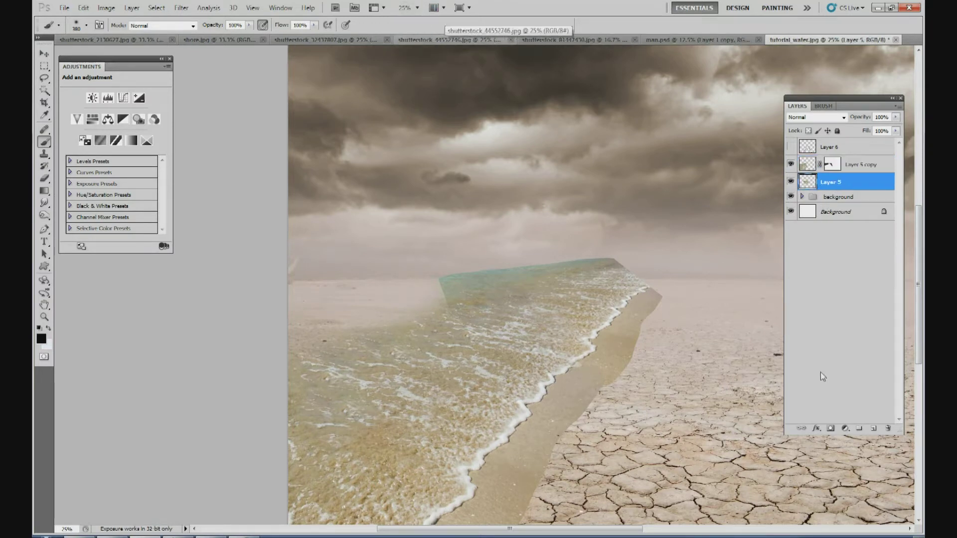
pyautogui.click(830, 428)
pyautogui.moveTo(438, 269)
pyautogui.mouseDown()
pyautogui.moveTo(455, 288)
pyautogui.moveTo(446, 280)
pyautogui.moveTo(495, 277)
pyautogui.moveTo(478, 270)
pyautogui.moveTo(494, 276)
pyautogui.moveTo(581, 246)
pyautogui.moveTo(618, 248)
pyautogui.mouseUp()
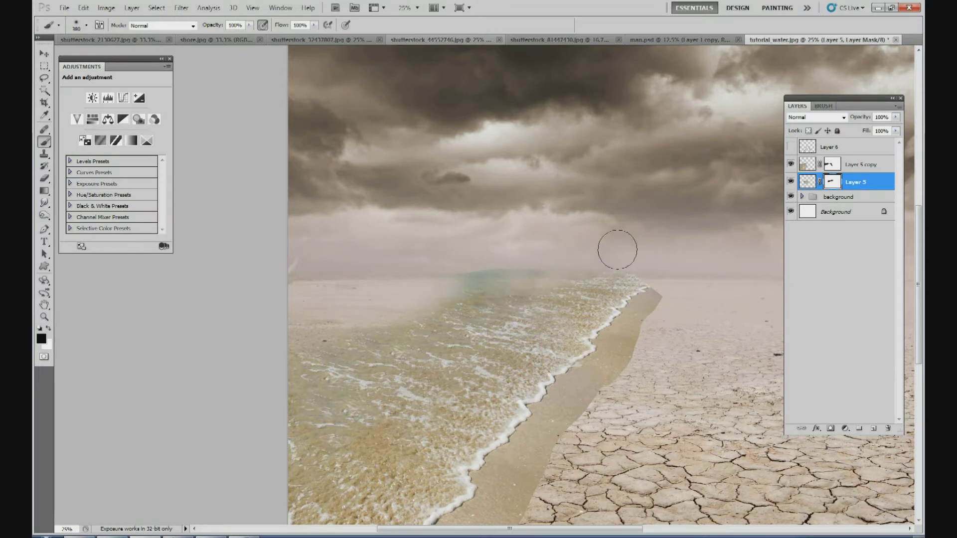
# Mask out the remaining turquoise fringe of Layer 5 copy along the water's far edge with the soft black brush
pyautogui.click(835, 171)
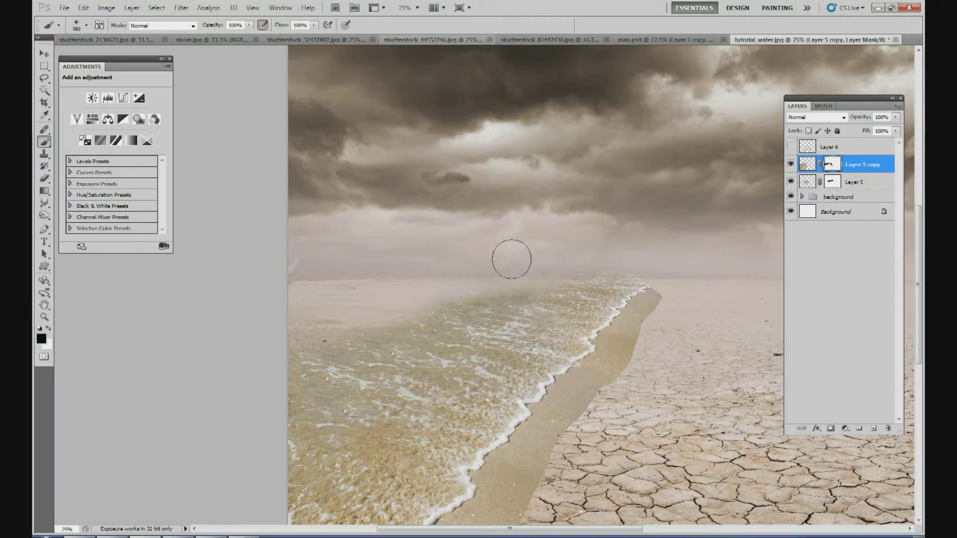
pyautogui.moveTo(489, 273)
pyautogui.mouseDown()
pyautogui.moveTo(502, 282)
pyautogui.moveTo(434, 295)
pyautogui.moveTo(532, 259)
pyautogui.mouseUp()
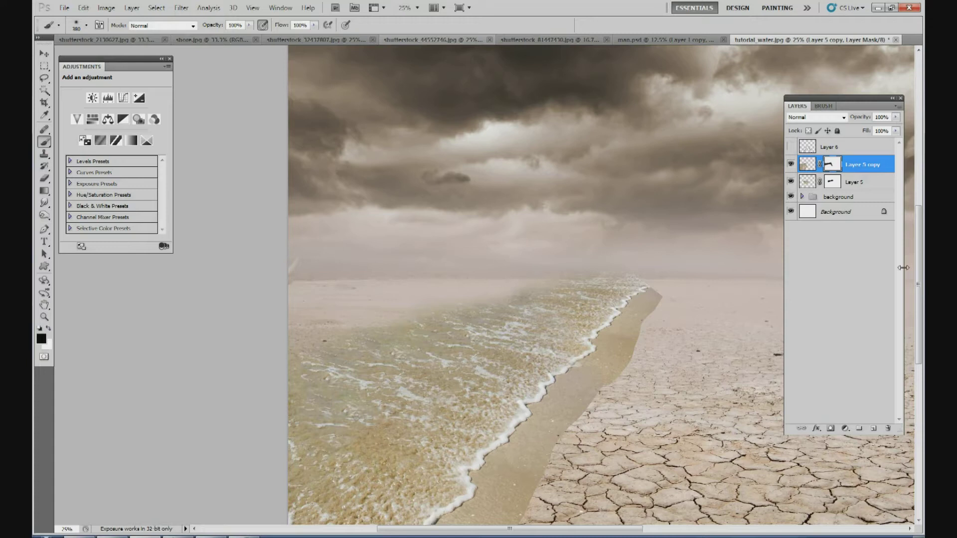
pyautogui.moveTo(919, 264); pyautogui.dragTo(919, 279)
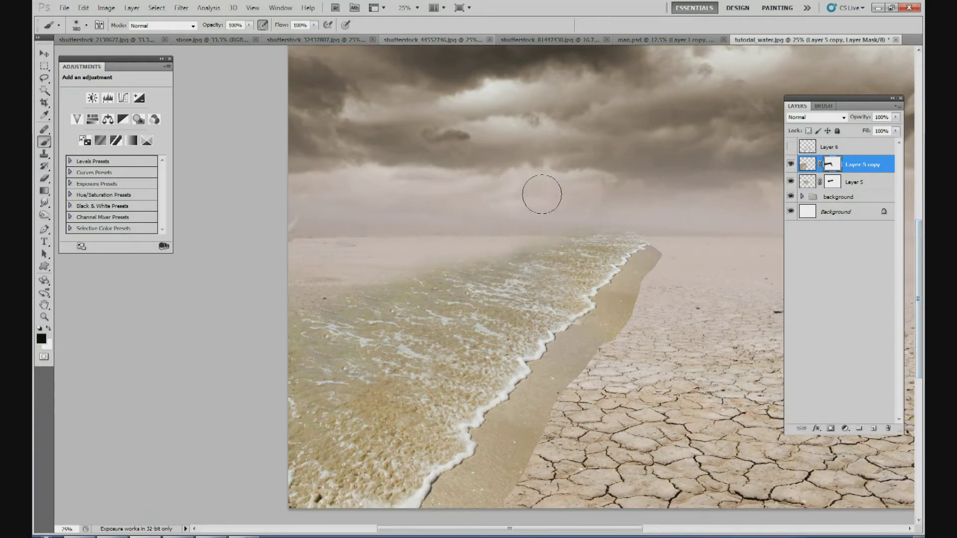
pyautogui.moveTo(551, 207); pyautogui.dragTo(444, 241)
# Select Layer 5 and Layer 5 copy together, compress them to about 96% height from the upper edge and apply the transformation
pyautogui.keyDown('shift'); pyautogui.click(855, 178); pyautogui.keyUp('shift')
pyautogui.press('v')
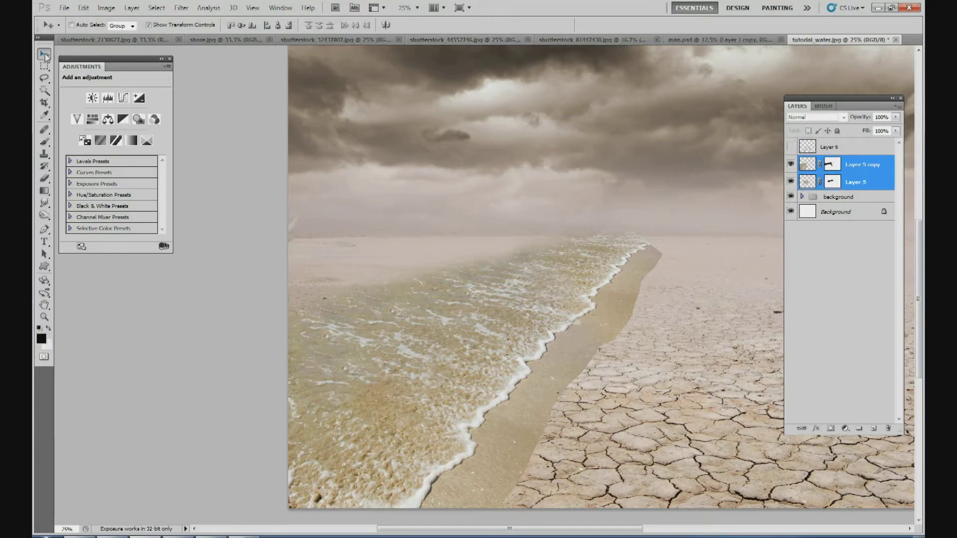
pyautogui.moveTo(454, 215); pyautogui.dragTo(455, 218)
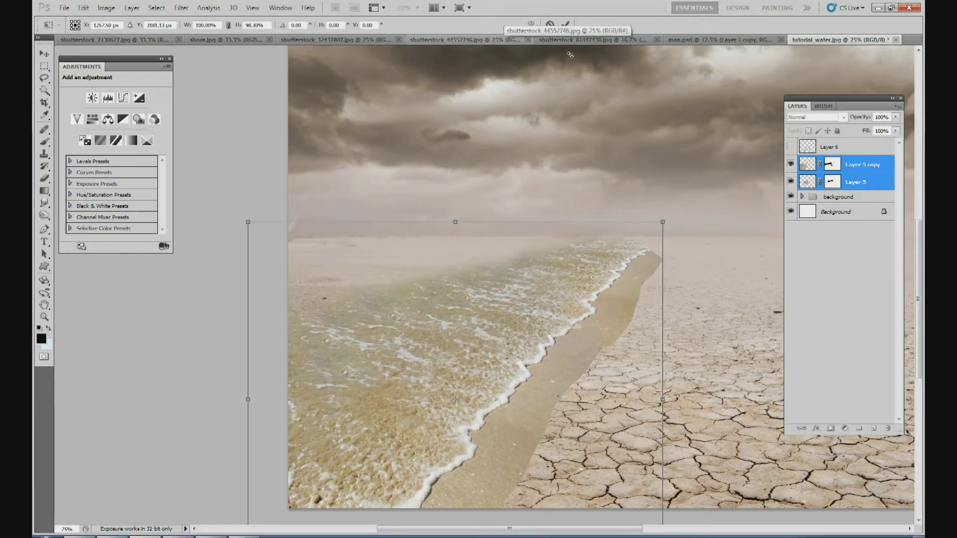
pyautogui.click(566, 25)
# Paint black on Layer 5's mask to soften the water's upper edge just below the horizon
pyautogui.click(833, 183)
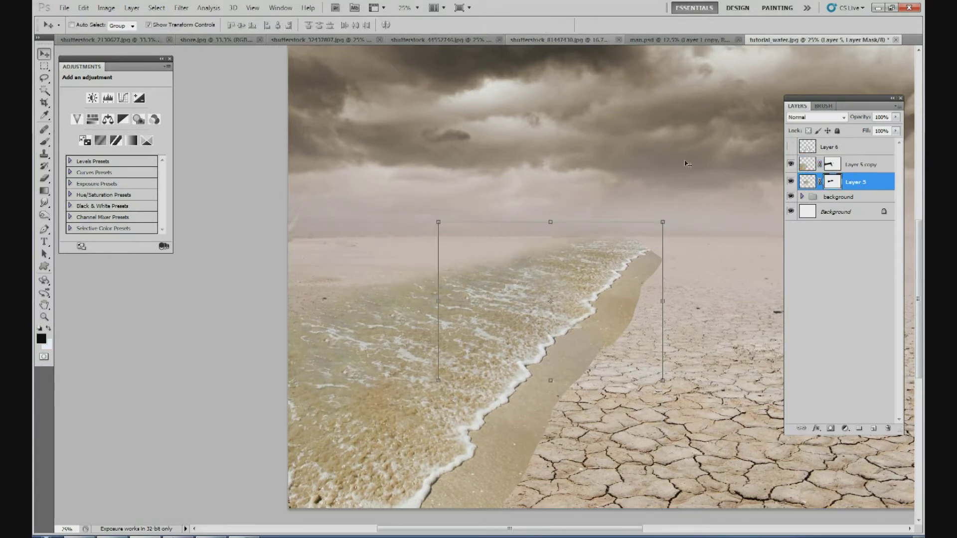
pyautogui.click(44, 142)
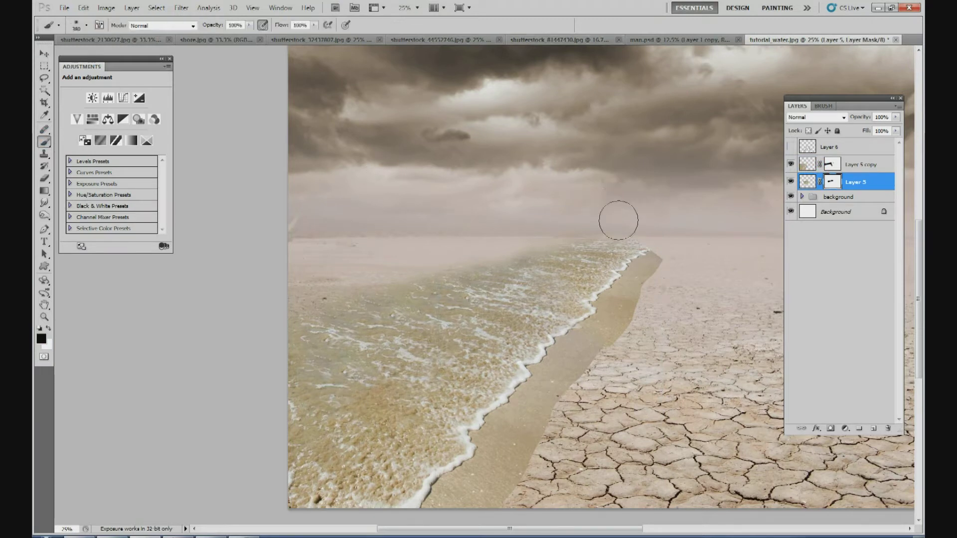
pyautogui.moveTo(631, 222)
pyautogui.mouseDown()
pyautogui.moveTo(589, 219)
pyautogui.moveTo(624, 218)
pyautogui.moveTo(547, 219)
pyautogui.moveTo(517, 254)
pyautogui.mouseUp()
# Paint Layer 5 copy's mask with a much smaller soft black brush to blend the seam between the shore pieces across the wet sand
pyautogui.click(818, 168)
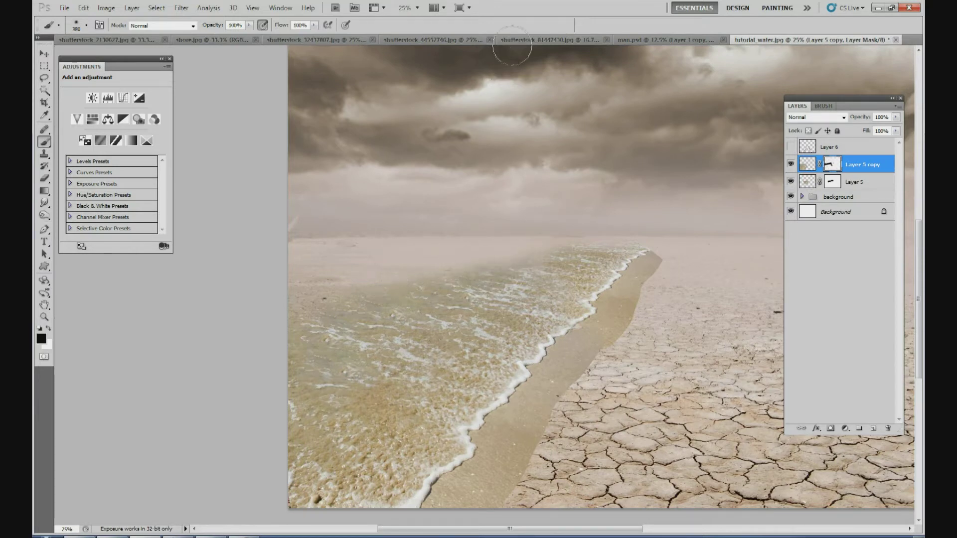
pyautogui.click(419, 8)
pyautogui.click(422, 35)
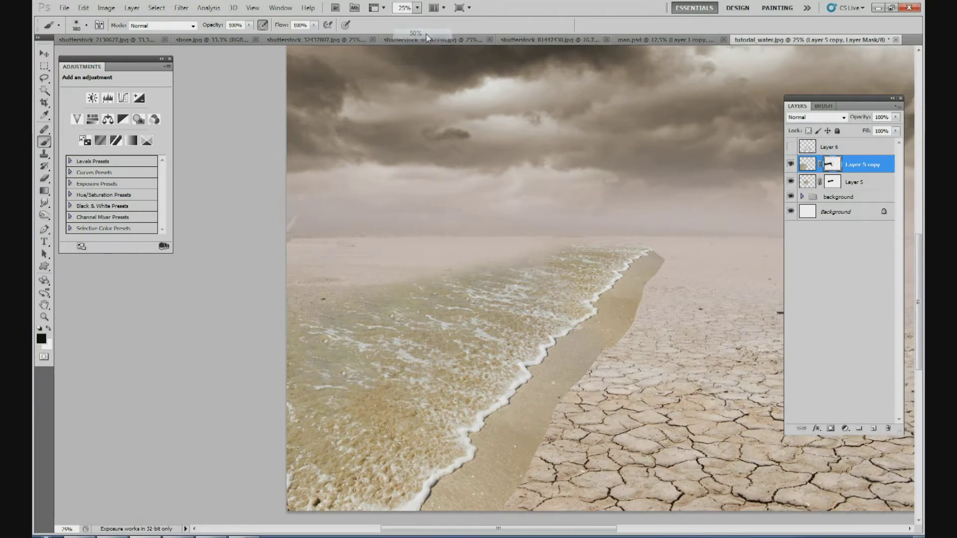
pyautogui.click(417, 8)
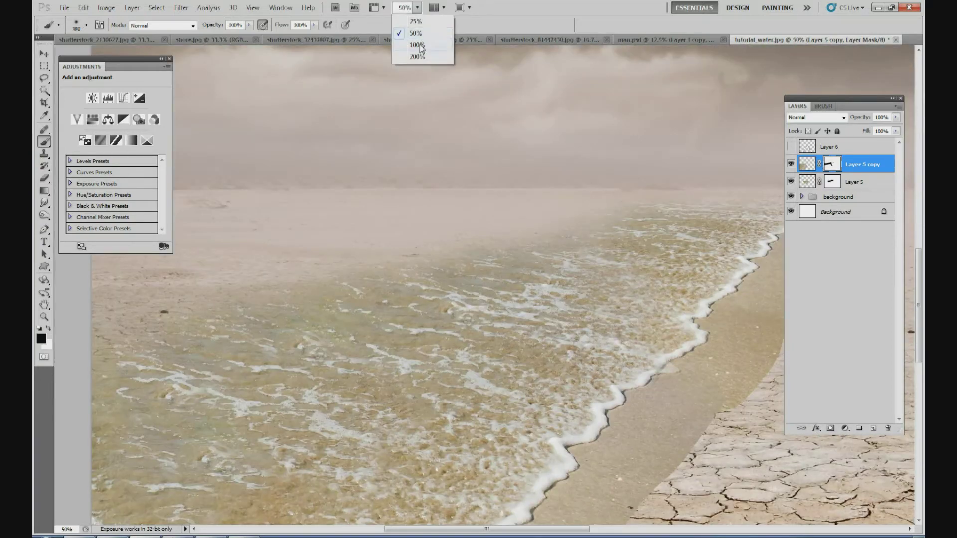
pyautogui.click(422, 46)
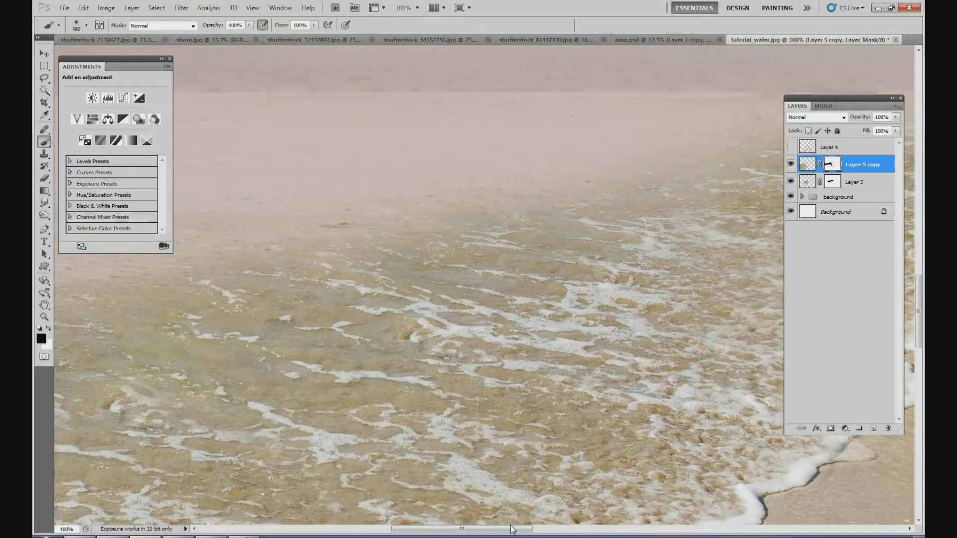
pyautogui.moveTo(520, 530); pyautogui.dragTo(586, 532)
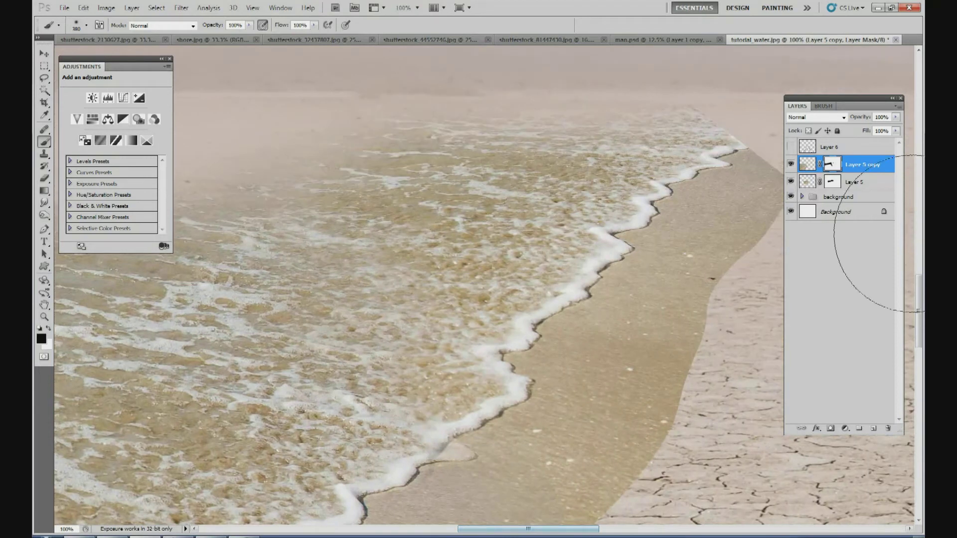
pyautogui.click(87, 26)
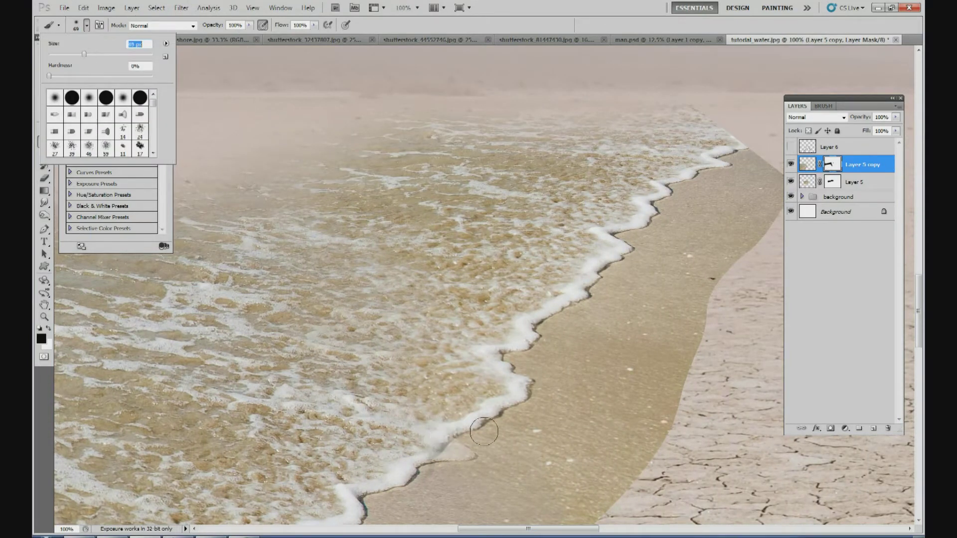
pyautogui.moveTo(917, 340); pyautogui.dragTo(917, 361)
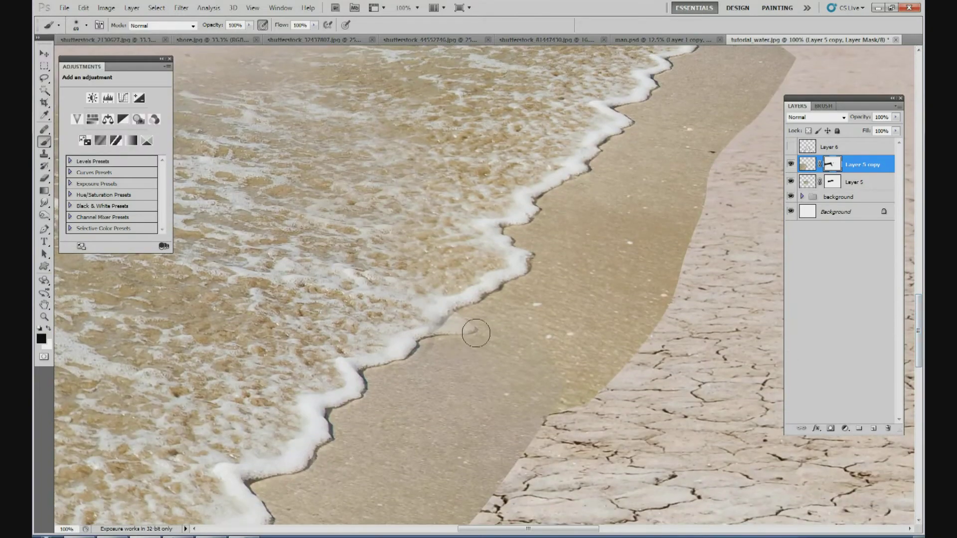
pyautogui.moveTo(460, 329)
pyautogui.mouseDown()
pyautogui.moveTo(445, 346)
pyautogui.moveTo(521, 327)
pyautogui.moveTo(556, 337)
pyautogui.moveTo(561, 360)
pyautogui.mouseUp()
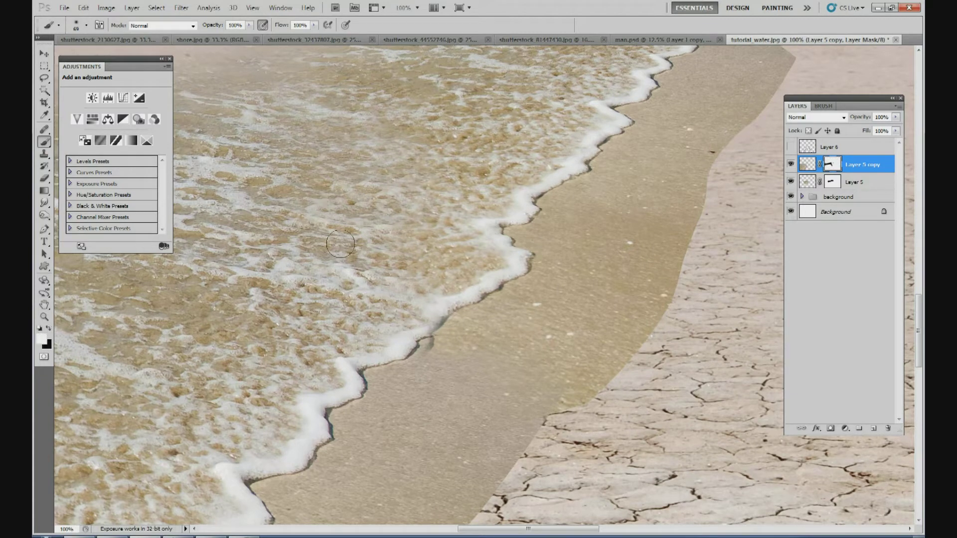
# Restore the foam edge at the seam with a smaller white brush, then mask out the dark remnant beneath it in black
pyautogui.click(86, 26)
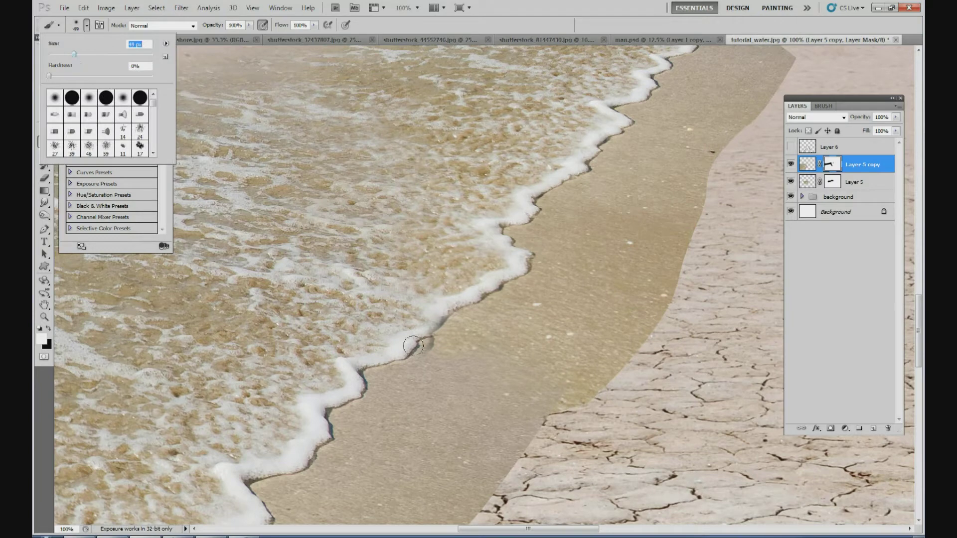
pyautogui.press('Return')
pyautogui.moveTo(438, 316)
pyautogui.mouseDown()
pyautogui.moveTo(421, 323)
pyautogui.moveTo(494, 283)
pyautogui.mouseUp()
pyautogui.moveTo(453, 325)
pyautogui.mouseDown()
pyautogui.moveTo(440, 326)
pyautogui.moveTo(467, 327)
pyautogui.moveTo(455, 324)
pyautogui.moveTo(451, 305)
pyautogui.moveTo(485, 287)
pyautogui.mouseUp()
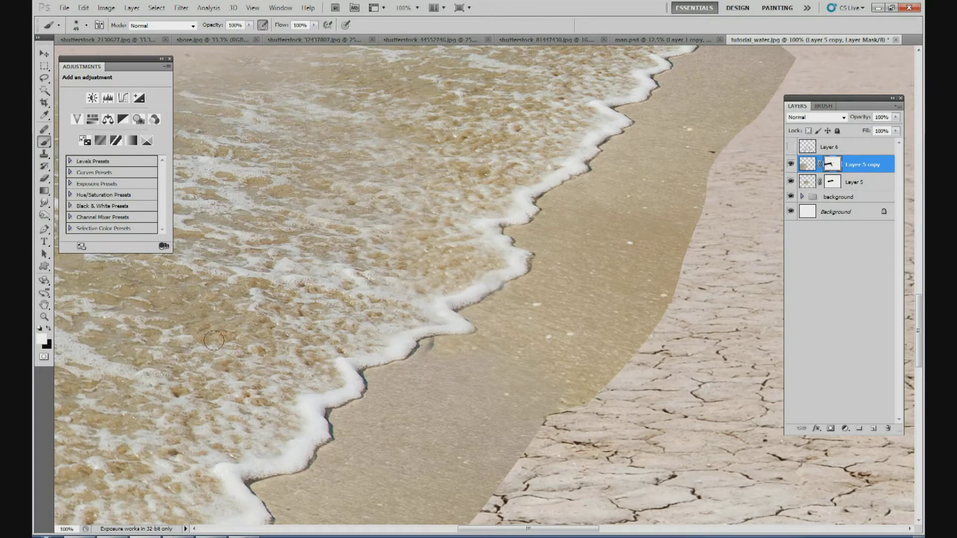
pyautogui.moveTo(432, 347); pyautogui.dragTo(430, 350)
pyautogui.press('x')
pyautogui.moveTo(425, 347); pyautogui.dragTo(469, 347)
# Merge Layer 5 and Layer 5 copy into a single shore layer
pyautogui.keyDown('shift'); pyautogui.click(855, 181); pyautogui.keyUp('shift')
pyautogui.rightClick(853, 182)
pyautogui.click(831, 411)
pyautogui.press('x')
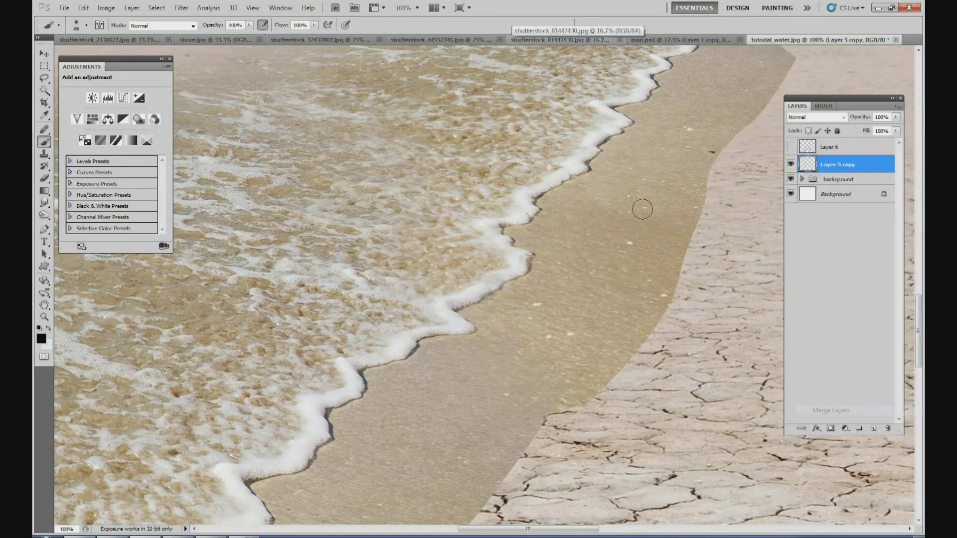
# Add a layer mask to the merged shore layer and set up a soft 666 px brush at 30% opacity
pyautogui.click(417, 8)
pyautogui.click(418, 23)
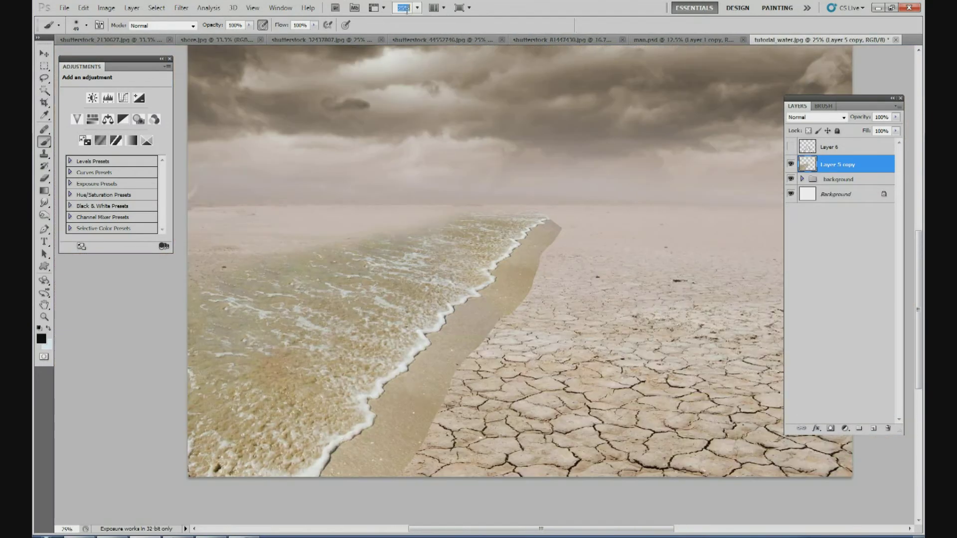
pyautogui.write('15')
pyautogui.press('Return')
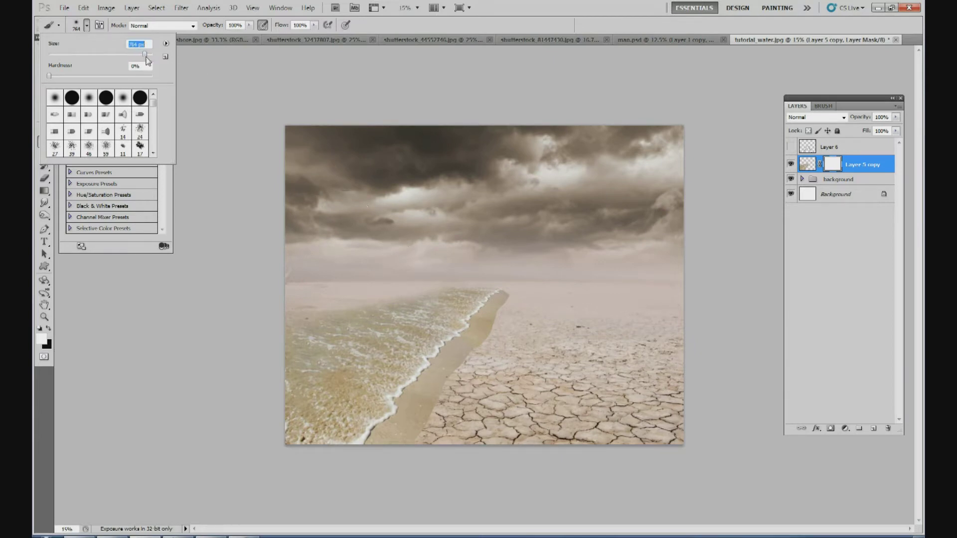
pyautogui.moveTo(146, 56); pyautogui.dragTo(144, 55)
pyautogui.moveTo(248, 25); pyautogui.dragTo(231, 35)
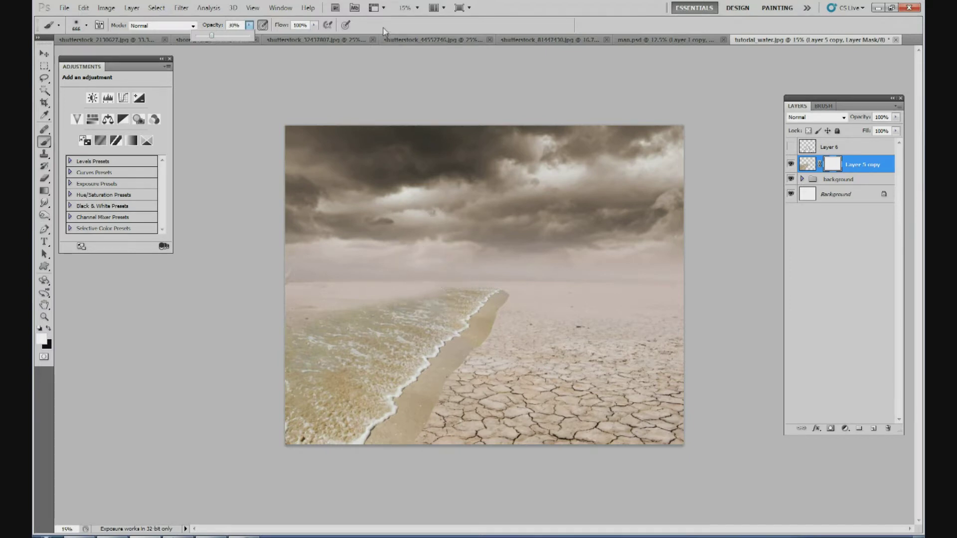
# Paint the shore mask with black at 30% opacity to fade the outer water gradually into the cracked desert ground
pyautogui.click(415, 9)
pyautogui.click(405, 20)
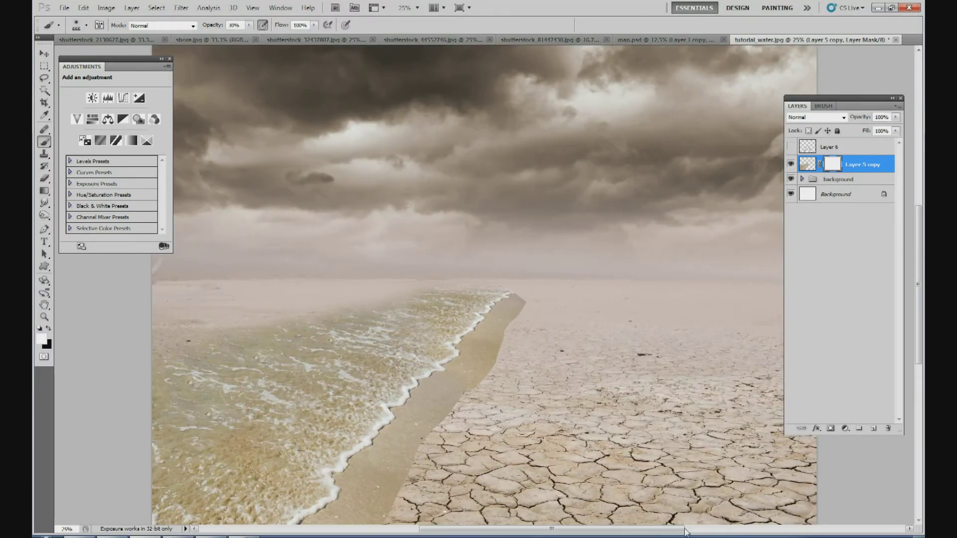
pyautogui.hscroll(-3, 669, 533)
pyautogui.scroll(-3, 916, 363)
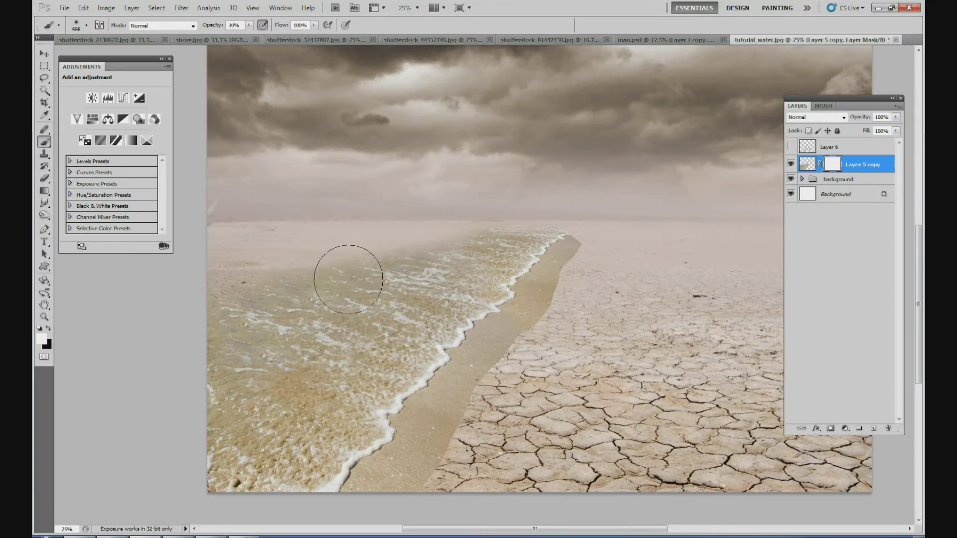
pyautogui.click(49, 328)
pyautogui.moveTo(237, 292)
pyautogui.mouseDown()
pyautogui.moveTo(228, 311)
pyautogui.moveTo(207, 358)
pyautogui.mouseUp()
pyautogui.moveTo(276, 290)
pyautogui.mouseDown()
pyautogui.moveTo(253, 295)
pyautogui.moveTo(273, 299)
pyautogui.moveTo(296, 275)
pyautogui.moveTo(330, 279)
pyautogui.moveTo(361, 257)
pyautogui.moveTo(340, 267)
pyautogui.moveTo(449, 236)
pyautogui.moveTo(496, 208)
pyautogui.moveTo(291, 347)
pyautogui.moveTo(332, 313)
pyautogui.moveTo(222, 417)
pyautogui.moveTo(196, 409)
pyautogui.moveTo(194, 384)
pyautogui.moveTo(266, 300)
pyautogui.moveTo(302, 308)
pyautogui.moveTo(361, 282)
pyautogui.moveTo(371, 266)
pyautogui.moveTo(435, 273)
pyautogui.moveTo(473, 225)
pyautogui.moveTo(506, 220)
pyautogui.moveTo(391, 265)
pyautogui.moveTo(344, 313)
pyautogui.moveTo(289, 346)
pyautogui.moveTo(323, 304)
pyautogui.moveTo(330, 270)
pyautogui.moveTo(309, 268)
pyautogui.moveTo(245, 335)
pyautogui.moveTo(221, 338)
pyautogui.moveTo(210, 359)
pyautogui.moveTo(179, 374)
pyautogui.moveTo(200, 398)
pyautogui.moveTo(182, 396)
pyautogui.moveTo(247, 315)
pyautogui.moveTo(226, 306)
pyautogui.moveTo(241, 307)
pyautogui.moveTo(249, 361)
pyautogui.moveTo(215, 370)
pyautogui.moveTo(187, 436)
pyautogui.moveTo(207, 439)
pyautogui.moveTo(236, 369)
pyautogui.moveTo(242, 334)
pyautogui.moveTo(228, 309)
pyautogui.moveTo(270, 282)
pyautogui.moveTo(450, 226)
pyautogui.moveTo(459, 246)
pyautogui.moveTo(343, 336)
pyautogui.moveTo(301, 353)
pyautogui.moveTo(594, 190)
pyautogui.moveTo(305, 290)
pyautogui.moveTo(342, 256)
pyautogui.moveTo(279, 374)
pyautogui.moveTo(259, 391)
pyautogui.moveTo(238, 375)
pyautogui.mouseUp()
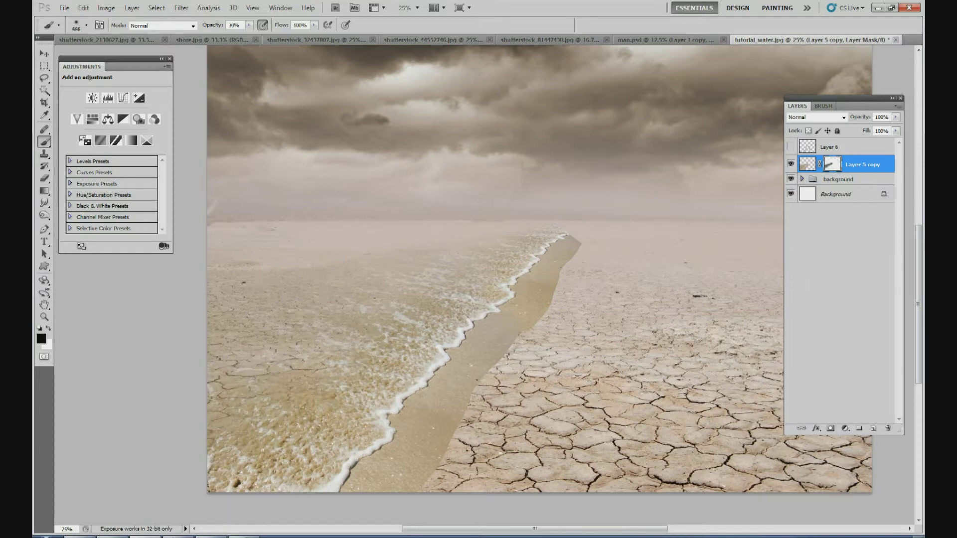
# Set the mask brush to 104 px with 24% hardness and 100% opacity
pyautogui.moveTo(920, 259); pyautogui.dragTo(919, 278)
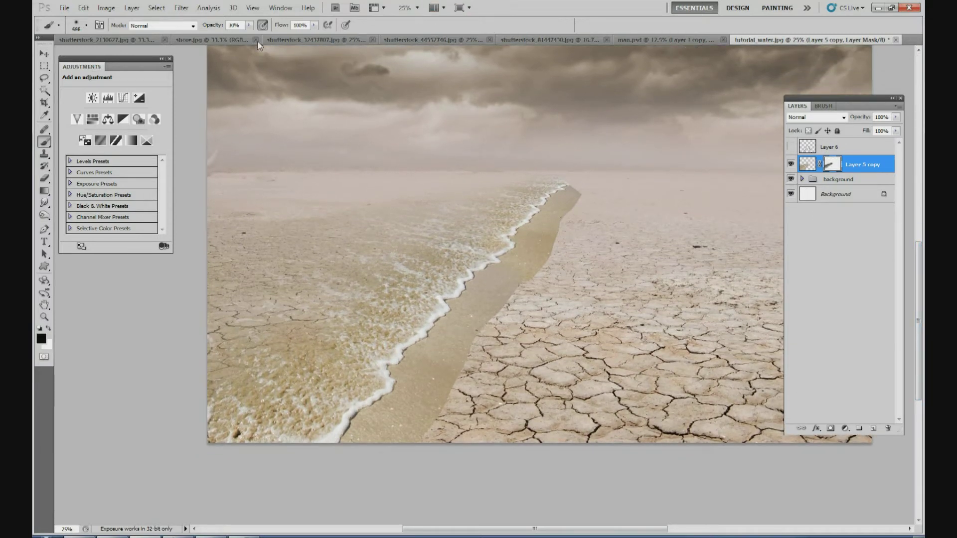
pyautogui.click(249, 25)
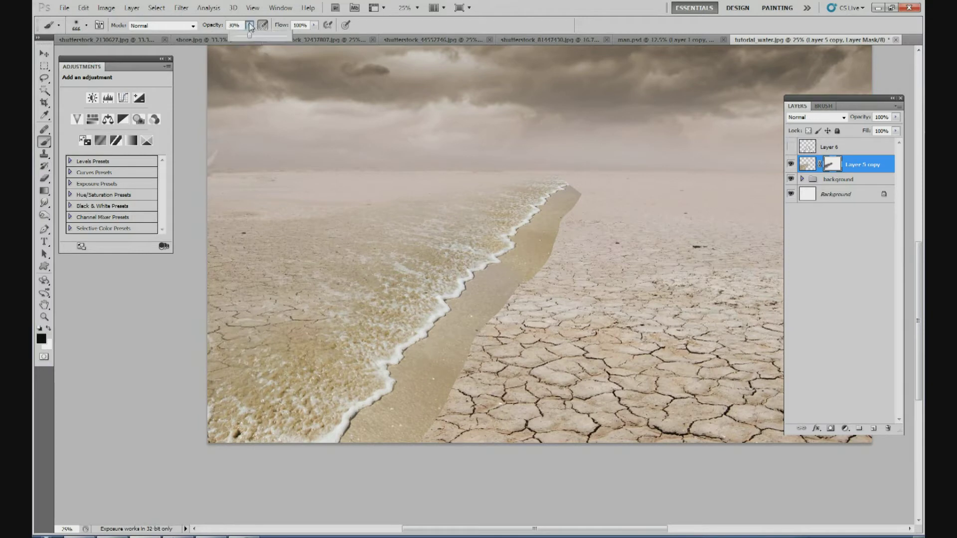
pyautogui.click(87, 26)
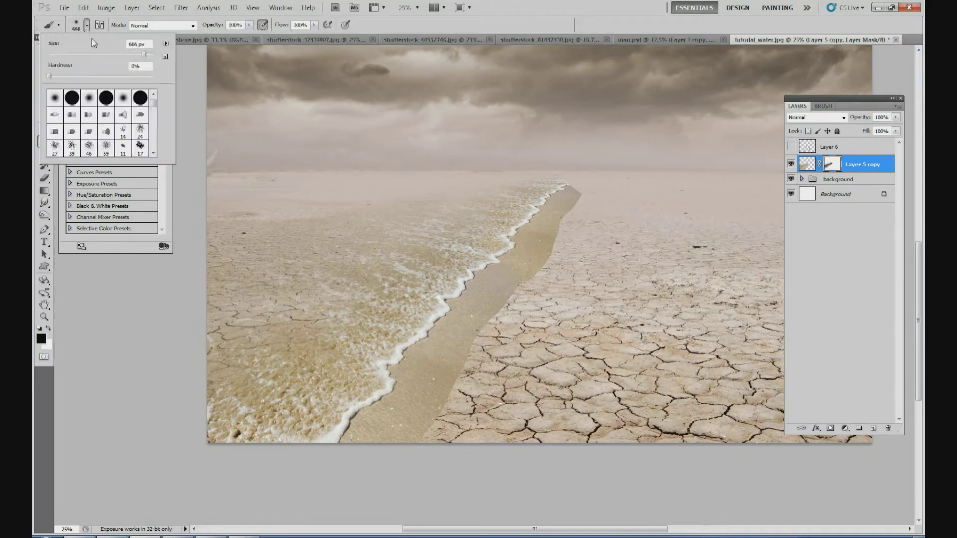
pyautogui.moveTo(103, 47); pyautogui.dragTo(102, 49)
pyautogui.click(417, 7)
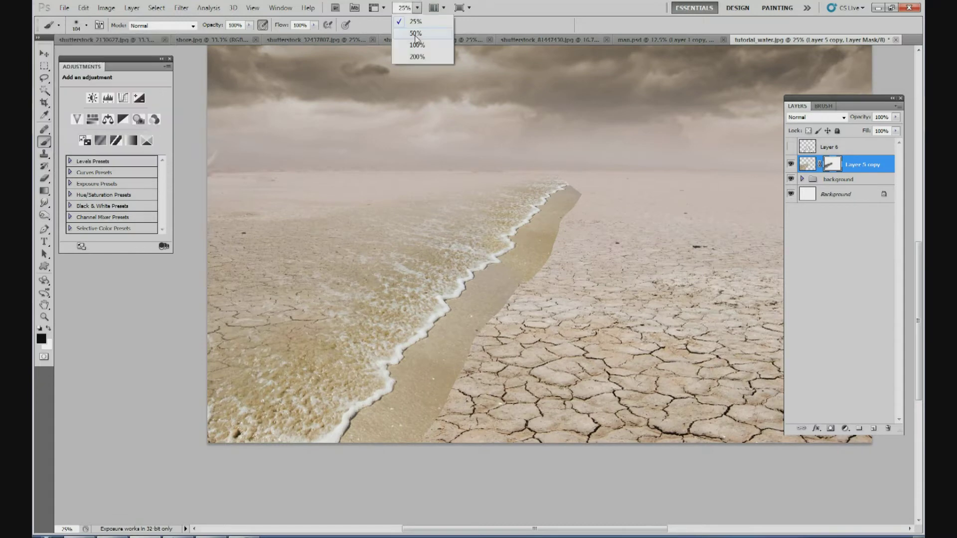
pyautogui.click(416, 34)
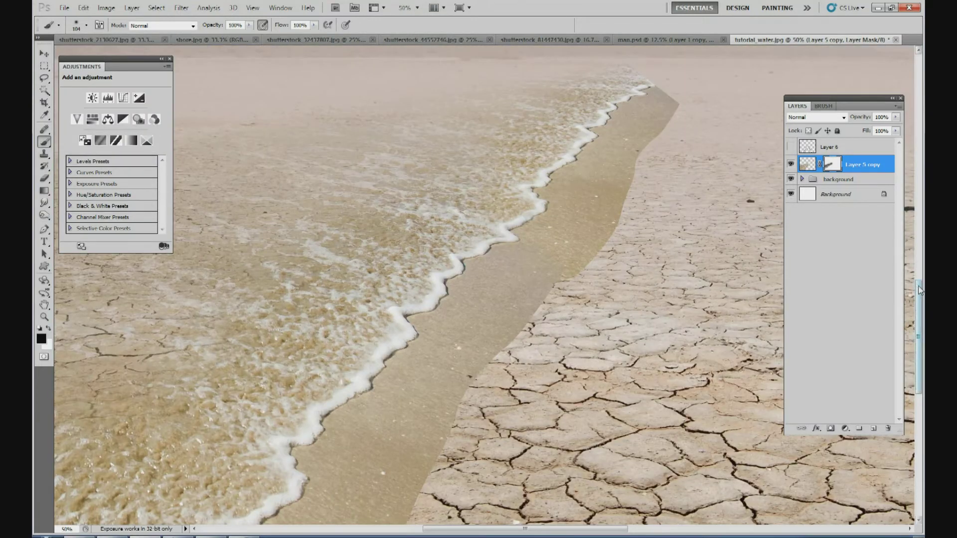
pyautogui.scroll(-5, 919, 290)
pyautogui.moveTo(564, 531); pyautogui.dragTo(523, 532)
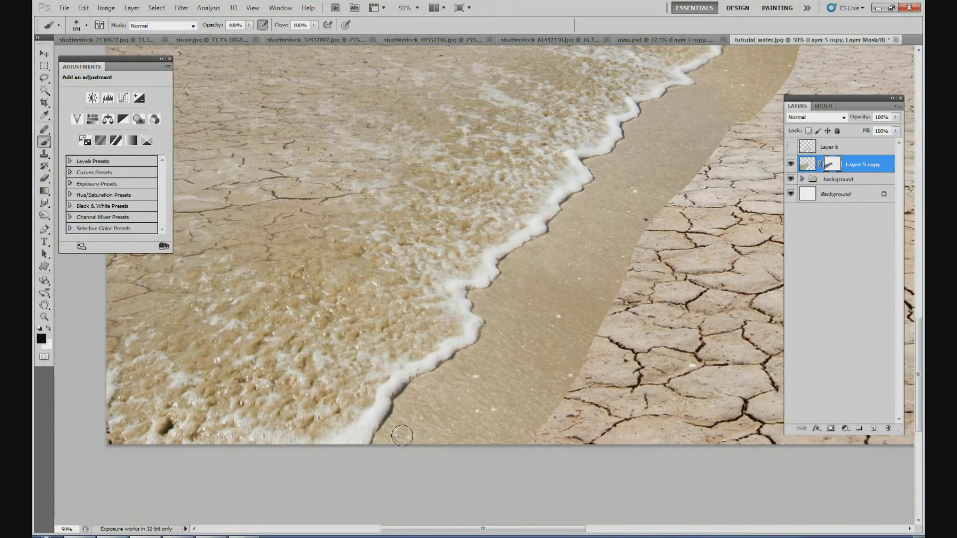
pyautogui.click(86, 25)
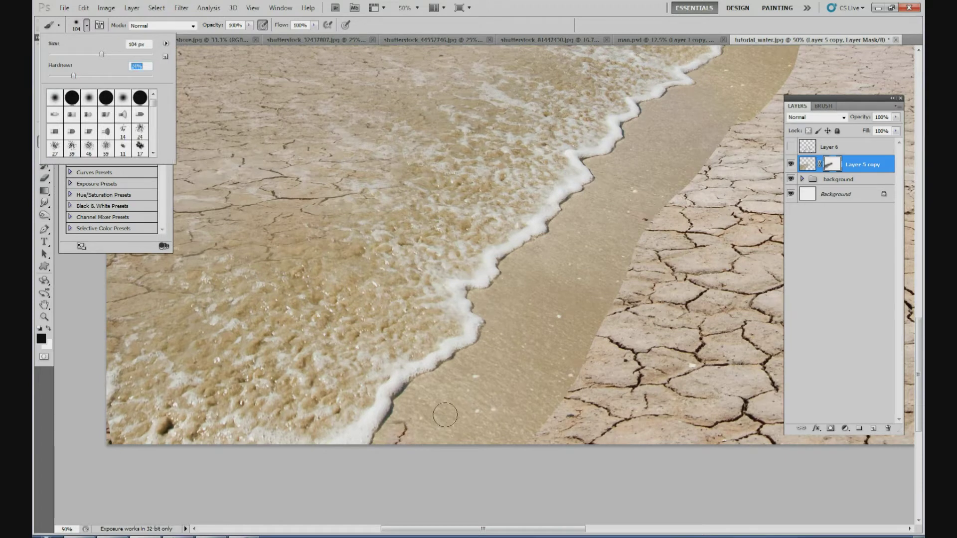
# Paint black on the shore mask to hide the wet sand strip beside the near part of the foam edge
pyautogui.moveTo(457, 420); pyautogui.dragTo(416, 423)
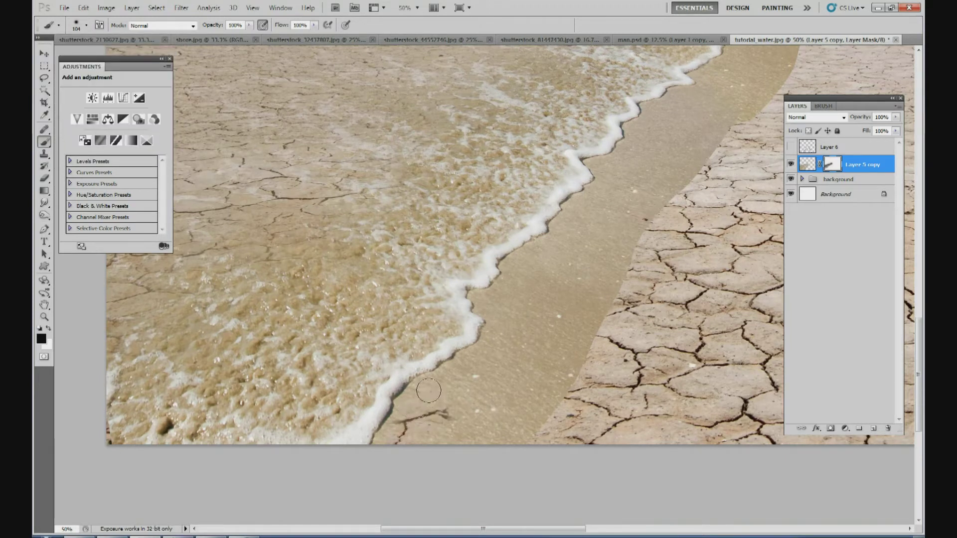
pyautogui.moveTo(410, 425); pyautogui.dragTo(393, 435)
pyautogui.moveTo(427, 393)
pyautogui.mouseDown()
pyautogui.moveTo(471, 362)
pyautogui.moveTo(484, 375)
pyautogui.moveTo(437, 438)
pyautogui.moveTo(476, 426)
pyautogui.moveTo(423, 440)
pyautogui.moveTo(425, 431)
pyautogui.moveTo(517, 414)
pyautogui.moveTo(499, 450)
pyautogui.moveTo(550, 404)
pyautogui.moveTo(507, 425)
pyautogui.moveTo(490, 417)
pyautogui.moveTo(483, 385)
pyautogui.moveTo(500, 364)
pyautogui.moveTo(469, 368)
pyautogui.mouseUp()
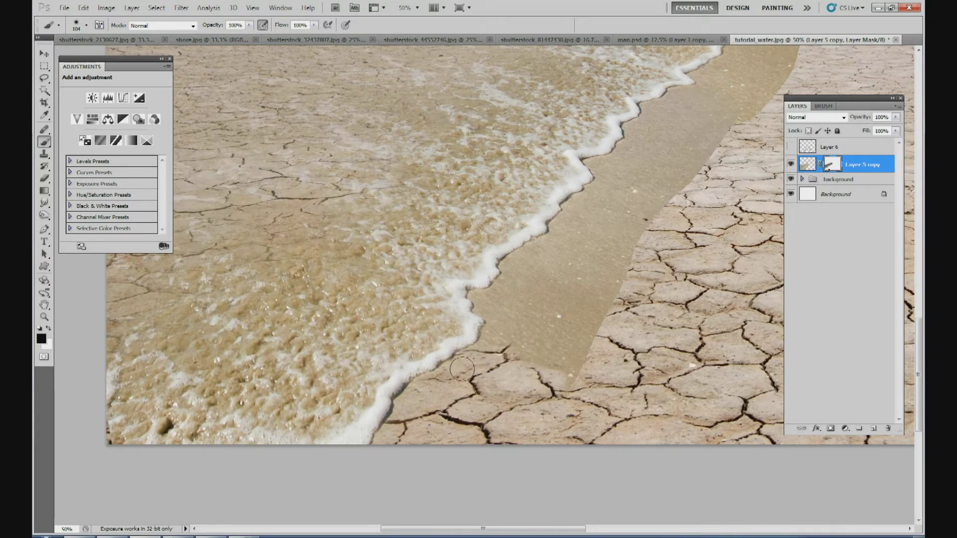
pyautogui.moveTo(491, 353)
pyautogui.mouseDown()
pyautogui.moveTo(499, 299)
pyautogui.moveTo(487, 306)
pyautogui.moveTo(478, 295)
pyautogui.moveTo(487, 305)
pyautogui.moveTo(504, 293)
pyautogui.moveTo(534, 256)
pyautogui.moveTo(544, 286)
pyautogui.moveTo(560, 286)
pyautogui.moveTo(528, 329)
pyautogui.moveTo(565, 317)
pyautogui.moveTo(571, 333)
pyautogui.moveTo(584, 331)
pyautogui.moveTo(583, 369)
pyautogui.moveTo(607, 307)
pyautogui.moveTo(591, 228)
pyautogui.moveTo(564, 234)
pyautogui.moveTo(578, 203)
pyautogui.moveTo(605, 190)
pyautogui.moveTo(608, 165)
pyautogui.moveTo(595, 165)
pyautogui.moveTo(637, 173)
pyautogui.moveTo(622, 225)
pyautogui.moveTo(635, 242)
pyautogui.moveTo(648, 241)
pyautogui.moveTo(658, 218)
pyautogui.moveTo(643, 149)
pyautogui.moveTo(625, 151)
pyautogui.moveTo(635, 128)
pyautogui.moveTo(658, 116)
pyautogui.moveTo(650, 110)
pyautogui.moveTo(676, 111)
pyautogui.moveTo(667, 136)
pyautogui.moveTo(732, 118)
pyautogui.moveTo(699, 152)
pyautogui.mouseUp()
# Mask out the remaining wet sand along the far part of the foam edge up to the shoreline's tip
pyautogui.moveTo(918, 367); pyautogui.dragTo(916, 333)
pyautogui.moveTo(566, 529); pyautogui.dragTo(596, 529)
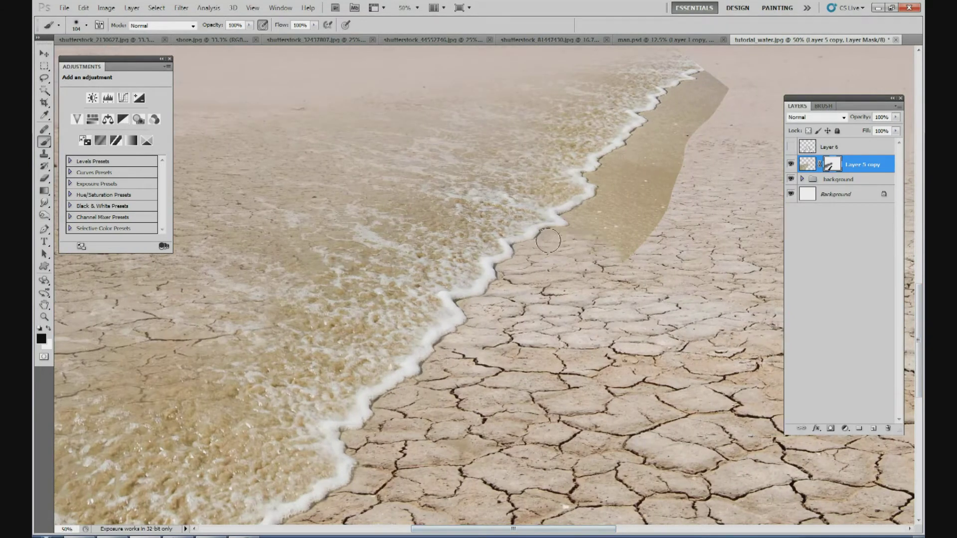
pyautogui.moveTo(582, 233)
pyautogui.mouseDown()
pyautogui.moveTo(618, 213)
pyautogui.moveTo(611, 237)
pyautogui.moveTo(644, 238)
pyautogui.moveTo(675, 182)
pyautogui.moveTo(674, 139)
pyautogui.moveTo(718, 88)
pyautogui.mouseUp()
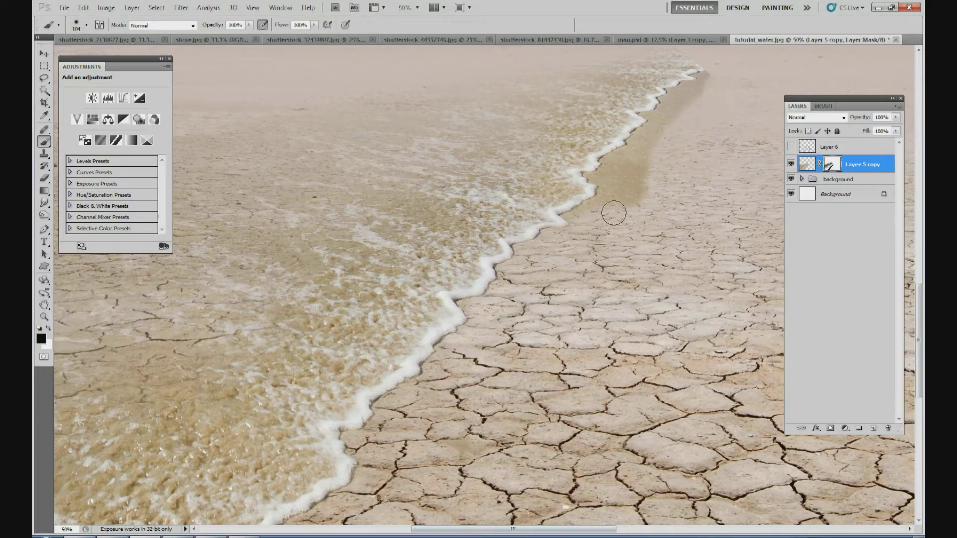
pyautogui.moveTo(604, 230); pyautogui.dragTo(606, 203)
pyautogui.click(417, 7)
pyautogui.click(409, 39)
pyautogui.moveTo(922, 331); pyautogui.dragTo(921, 301)
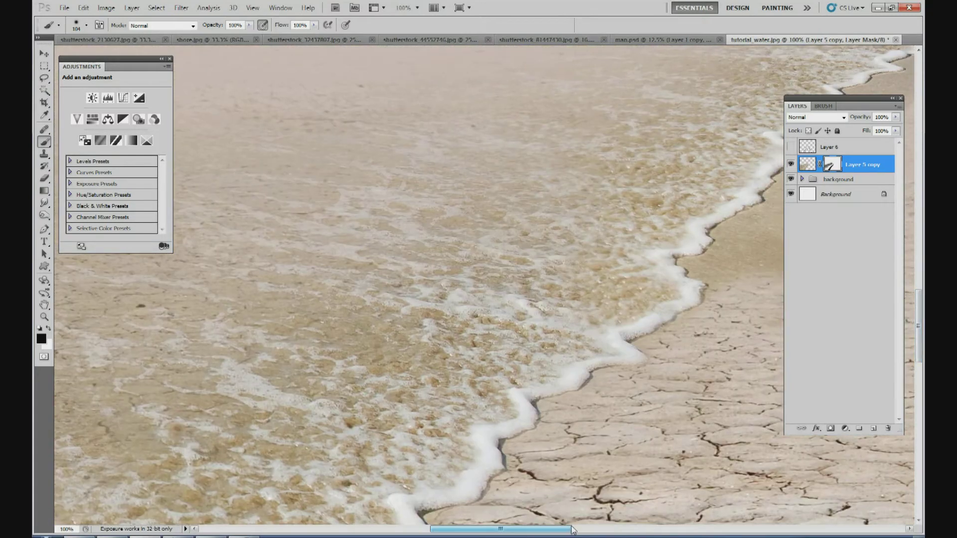
pyautogui.moveTo(572, 530); pyautogui.dragTo(605, 530)
pyautogui.moveTo(561, 235)
pyautogui.mouseDown()
pyautogui.moveTo(582, 239)
pyautogui.moveTo(593, 286)
pyautogui.moveTo(571, 308)
pyautogui.moveTo(588, 214)
pyautogui.moveTo(579, 196)
pyautogui.moveTo(723, 82)
pyautogui.moveTo(658, 107)
pyautogui.mouseUp()
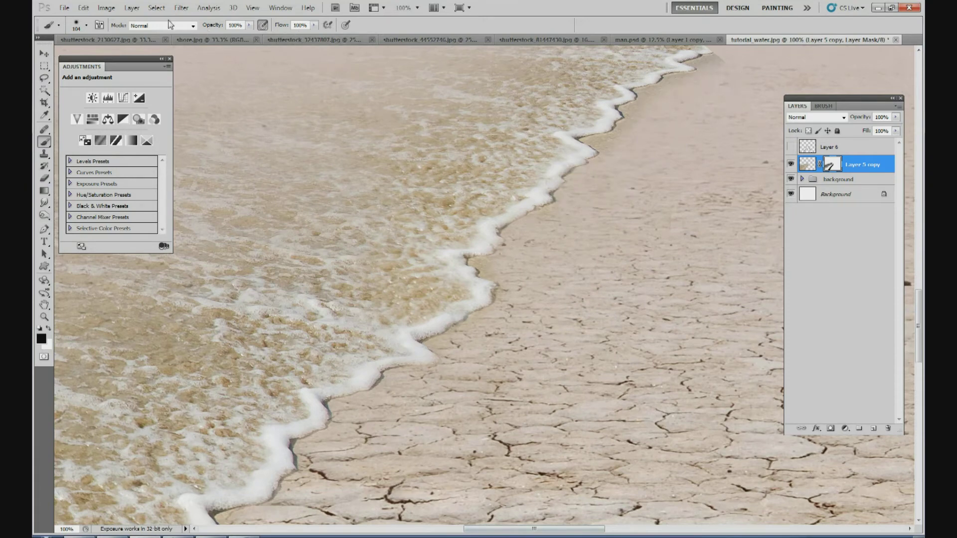
# Trim the sand remnants close to the distant foam edge on the mask, reducing the brush to 39 px
pyautogui.click(86, 25)
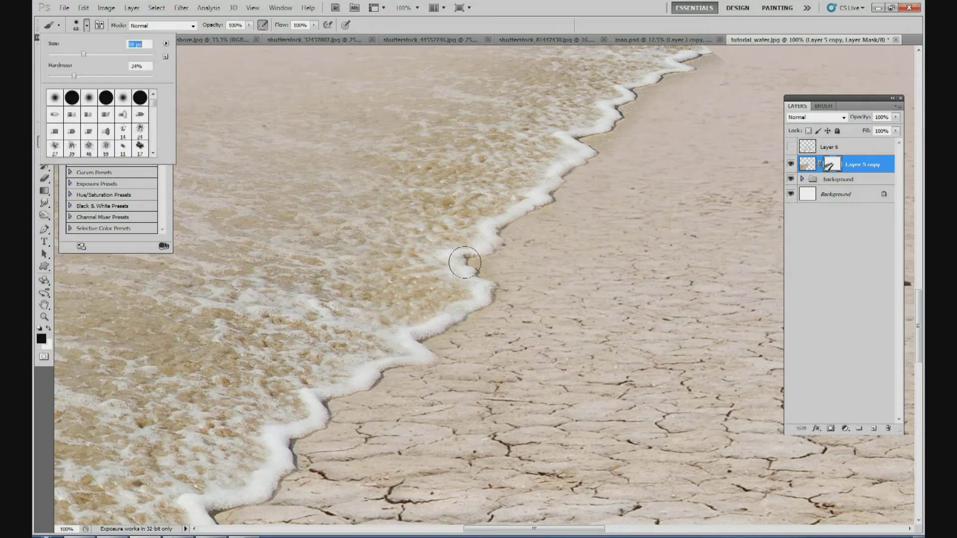
pyautogui.click(538, 232)
pyautogui.click(86, 26)
pyautogui.click(606, 144)
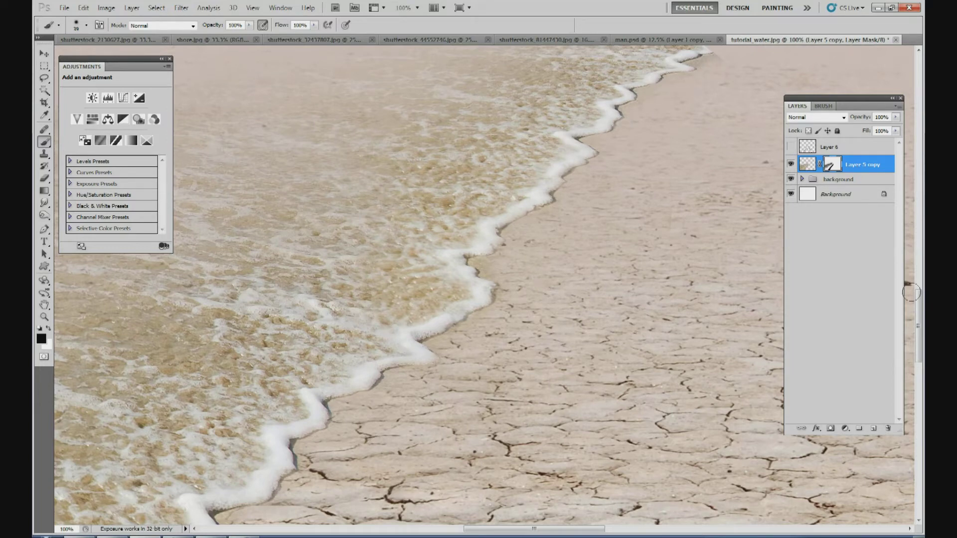
# Mask out the hard diagonal edge at the far tip of the water with a 129 px brush
pyautogui.scroll(5, 692, 433)
pyautogui.moveTo(597, 529); pyautogui.dragTo(610, 530)
pyautogui.click(86, 25)
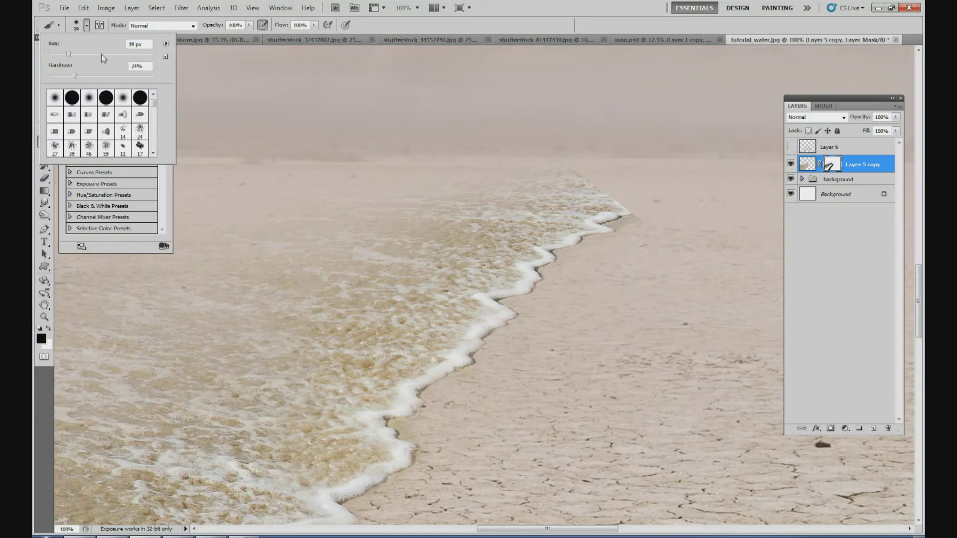
pyautogui.moveTo(631, 176)
pyautogui.mouseDown()
pyautogui.moveTo(591, 167)
pyautogui.moveTo(651, 194)
pyautogui.moveTo(646, 215)
pyautogui.moveTo(634, 192)
pyautogui.moveTo(581, 160)
pyautogui.mouseUp()
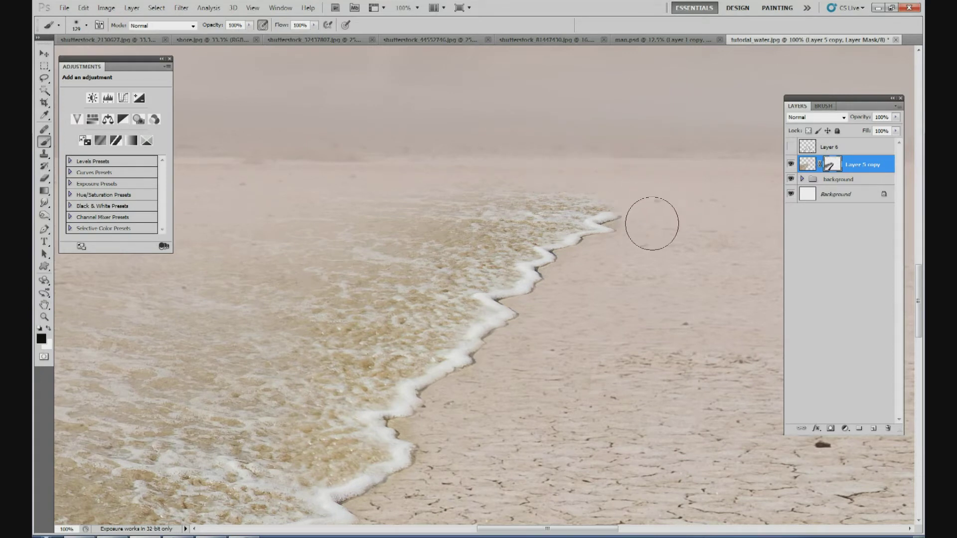
# Clean the leftover sand fringe along the foam edge on the mask using a 27 px black brush at 0% hardness
pyautogui.click(86, 25)
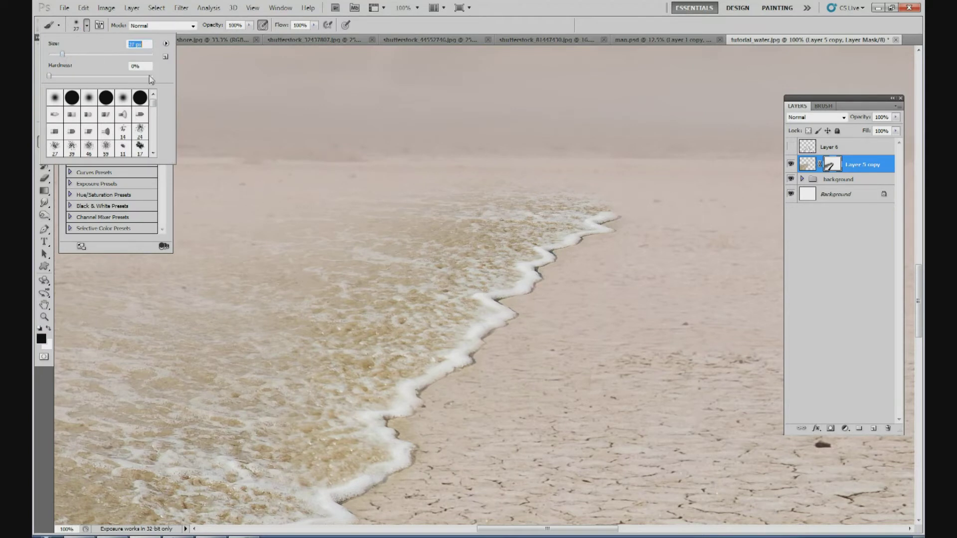
pyautogui.press('Return')
pyautogui.moveTo(621, 226); pyautogui.dragTo(565, 257)
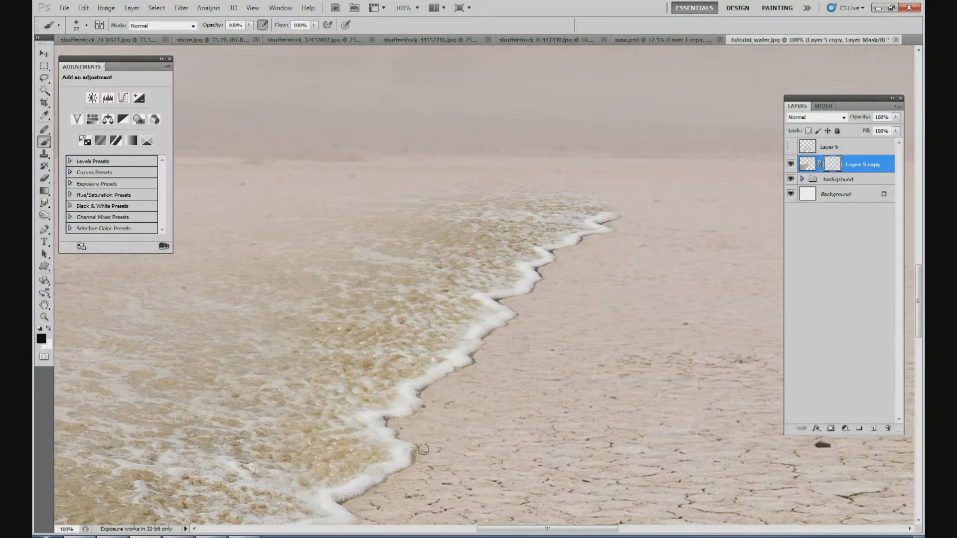
pyautogui.moveTo(915, 326); pyautogui.dragTo(916, 349)
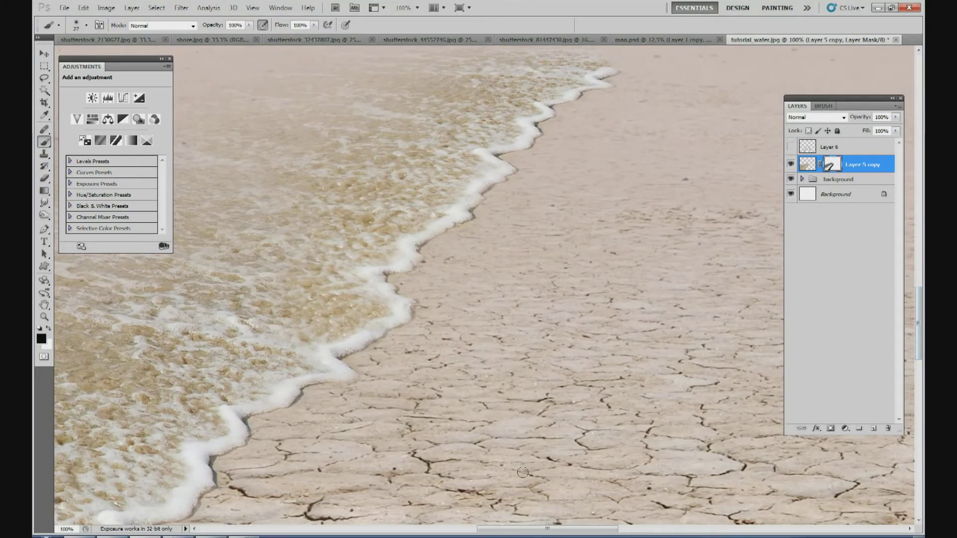
pyautogui.moveTo(921, 293); pyautogui.dragTo(920, 310)
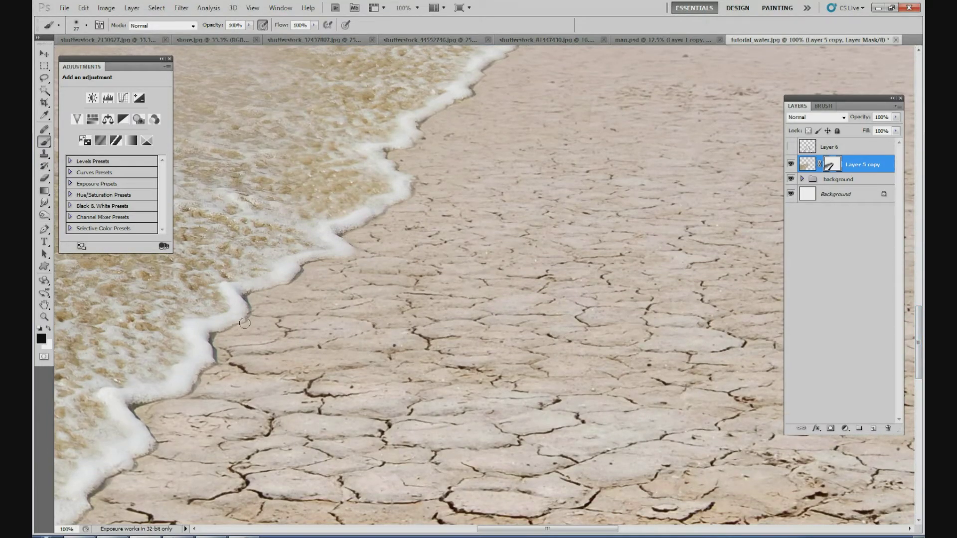
pyautogui.moveTo(255, 316); pyautogui.dragTo(226, 369)
# Paint white on the shore mask to restore the foam edge and its thin shadow where they were masked too far
pyautogui.click(47, 328)
pyautogui.moveTo(919, 315); pyautogui.dragTo(919, 278)
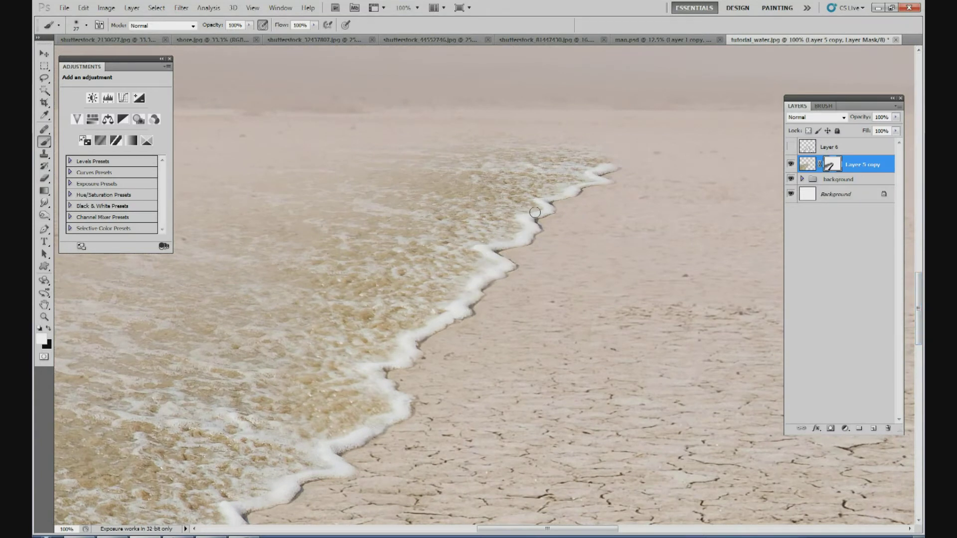
pyautogui.moveTo(609, 185); pyautogui.dragTo(602, 182)
pyautogui.moveTo(921, 305); pyautogui.dragTo(921, 367)
pyautogui.moveTo(565, 529); pyautogui.dragTo(522, 531)
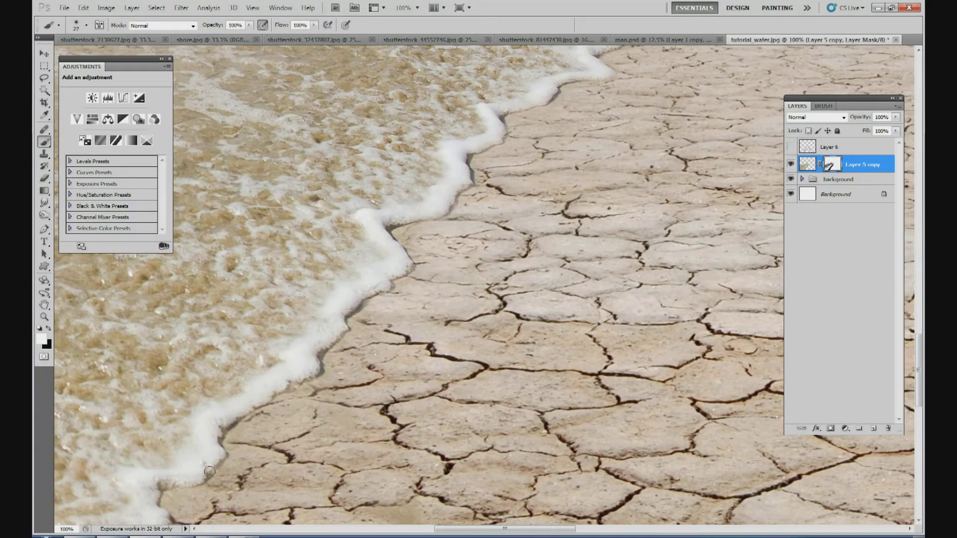
pyautogui.moveTo(370, 233); pyautogui.dragTo(425, 210)
pyautogui.moveTo(560, 78); pyautogui.dragTo(603, 72)
pyautogui.moveTo(919, 358); pyautogui.dragTo(919, 379)
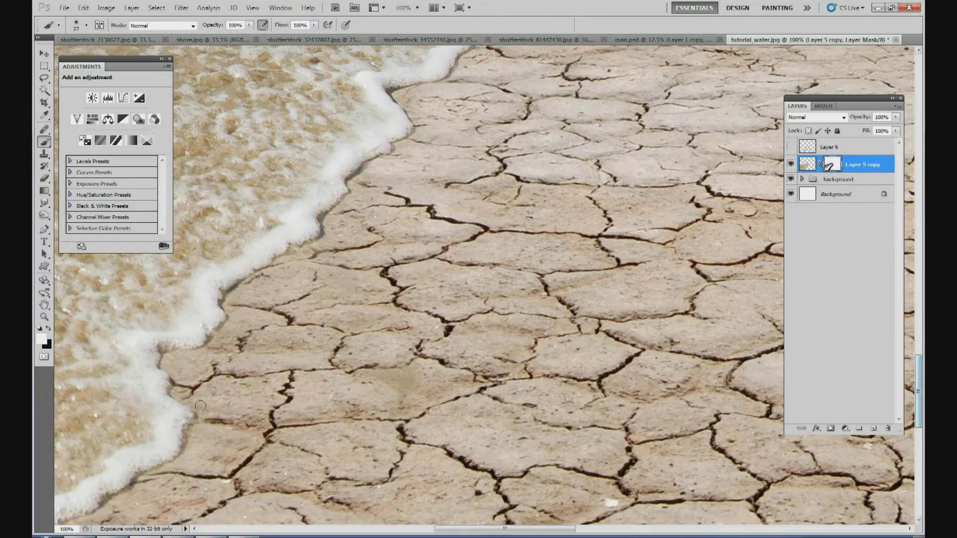
pyautogui.moveTo(449, 529); pyautogui.dragTo(395, 529)
pyautogui.moveTo(920, 363); pyautogui.dragTo(919, 399)
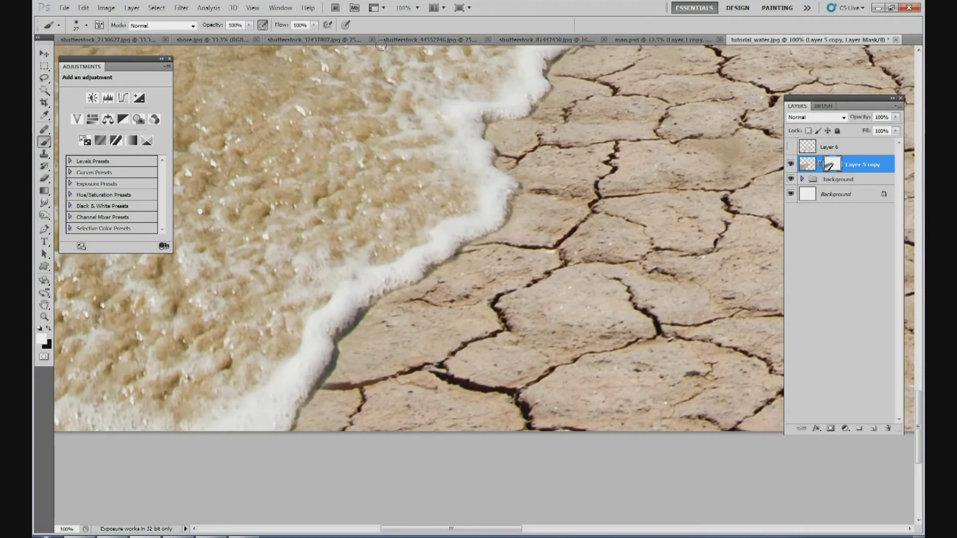
# Duplicate the masked shore layer, Layer 5 copy
pyautogui.click(417, 7)
pyautogui.click(416, 22)
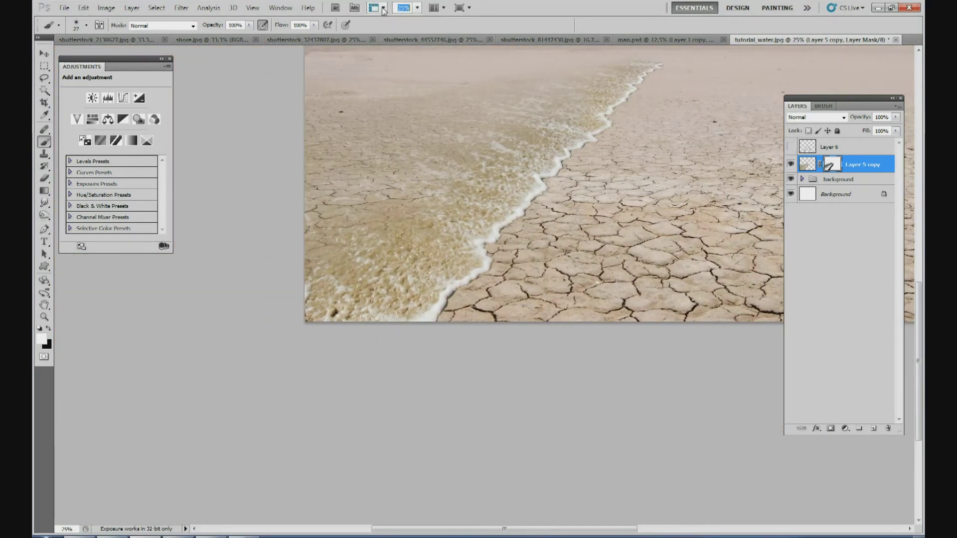
pyautogui.write('15')
pyautogui.press('Return')
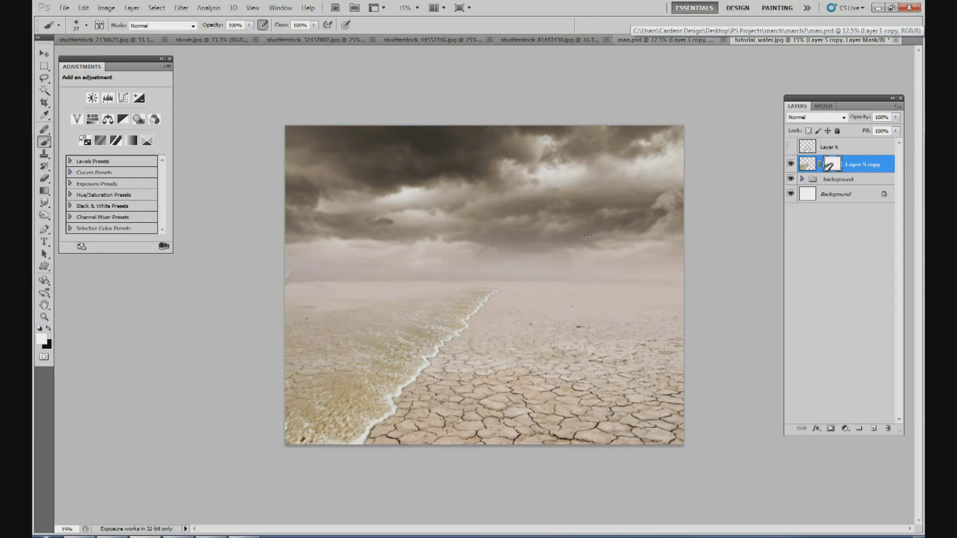
pyautogui.rightClick(858, 166)
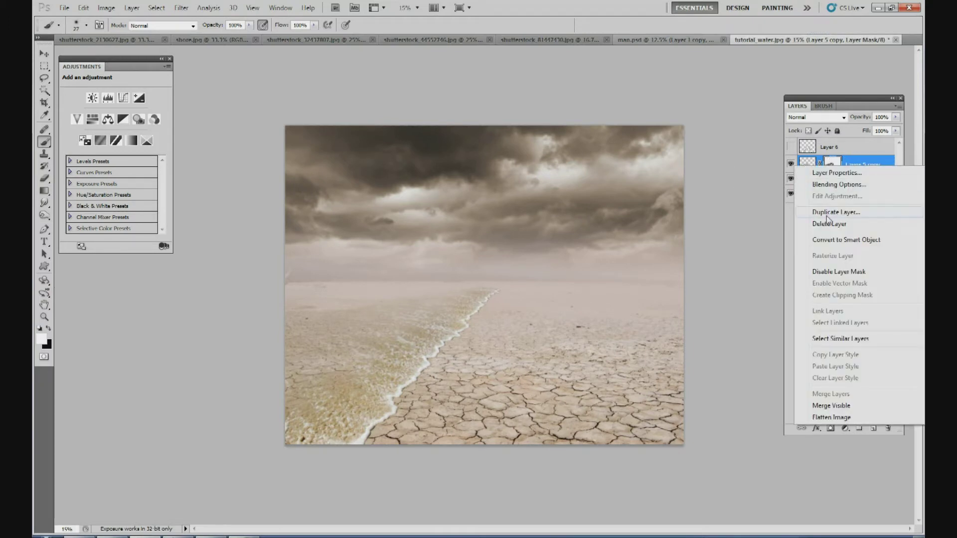
pyautogui.click(830, 209)
pyautogui.click(564, 169)
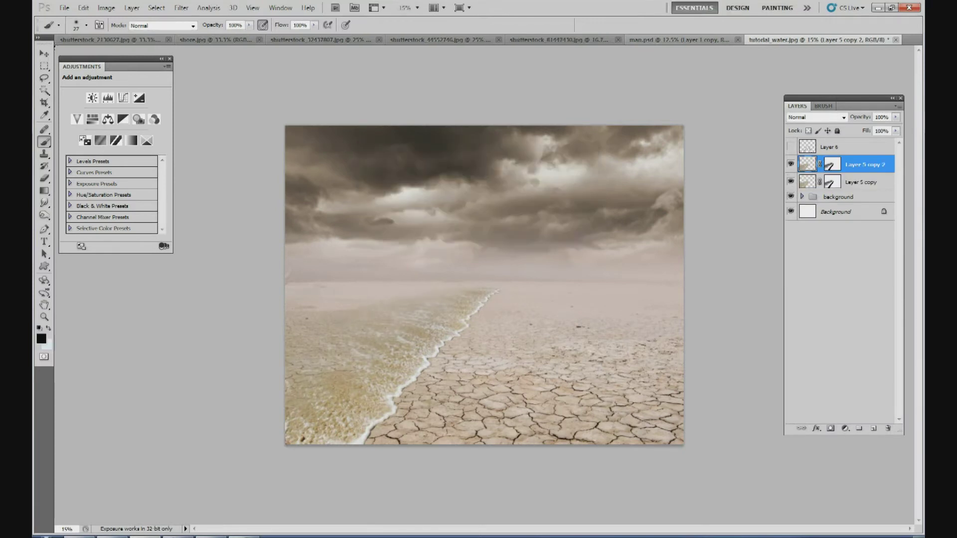
# Flip the duplicated shore horizontally and move it to the right side of the desert, mirroring the original shoreline
pyautogui.click(64, 7)
pyautogui.moveTo(84, 7)
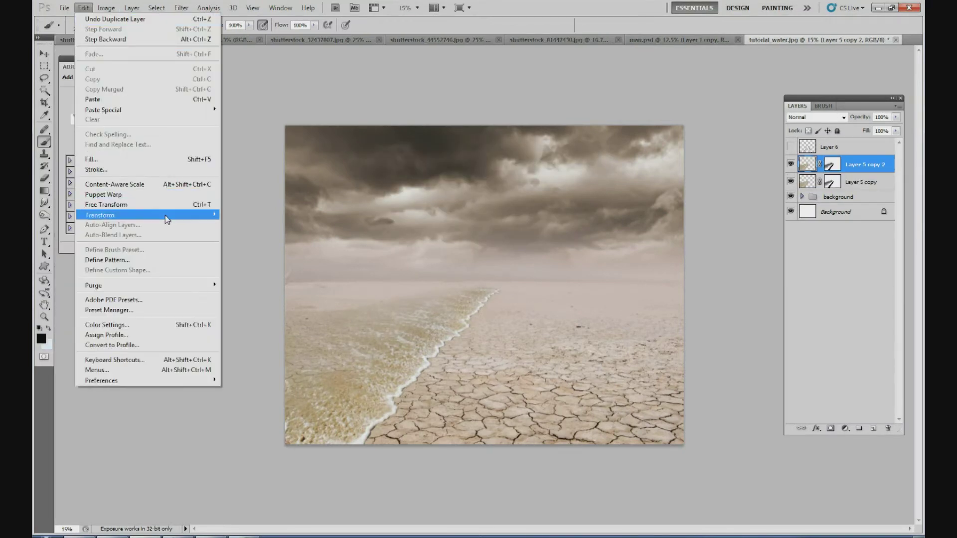
pyautogui.moveTo(167, 219)
pyautogui.click(249, 330)
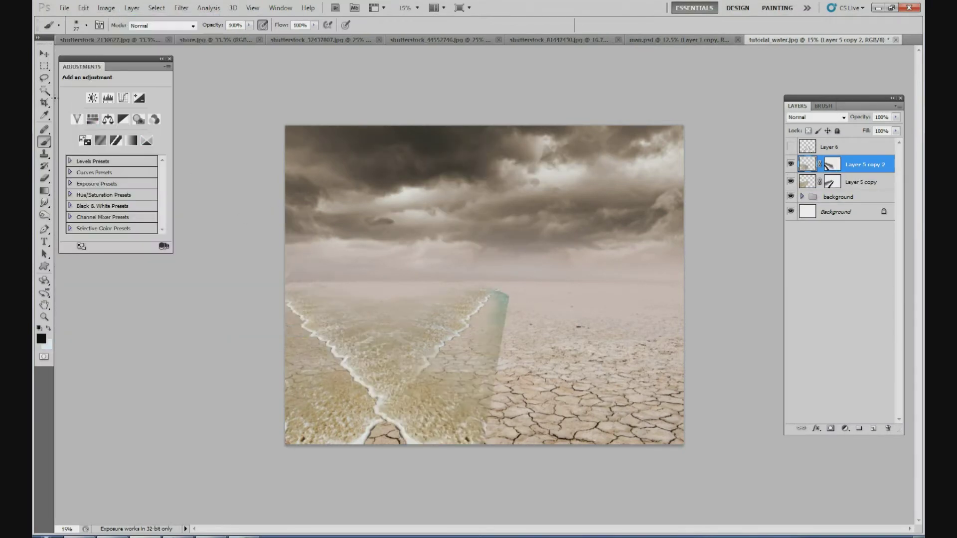
pyautogui.click(44, 54)
pyautogui.moveTo(427, 309); pyautogui.dragTo(657, 302)
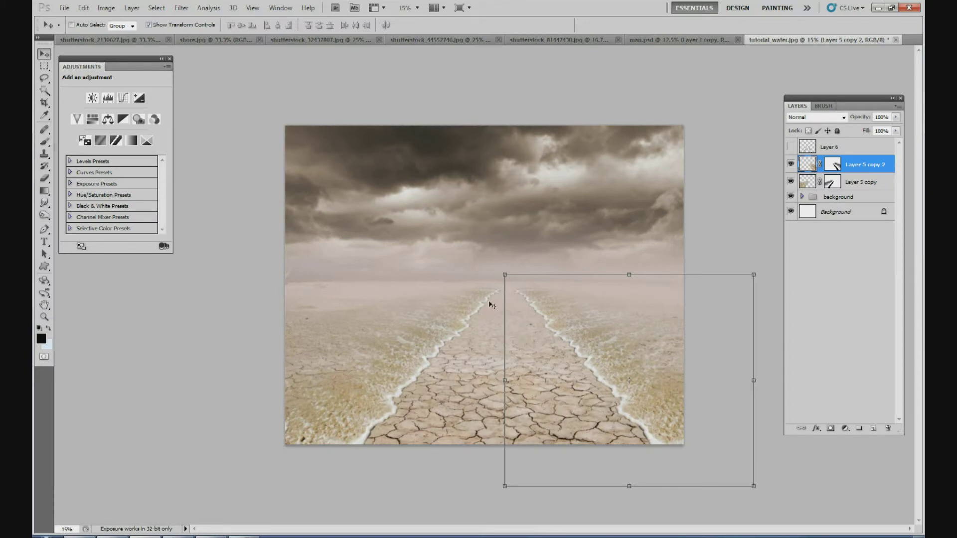
# Distort the mirrored right shore by its corners and side so its foam edge narrows towards the path's vanishing point
pyautogui.moveTo(506, 277); pyautogui.dragTo(499, 272)
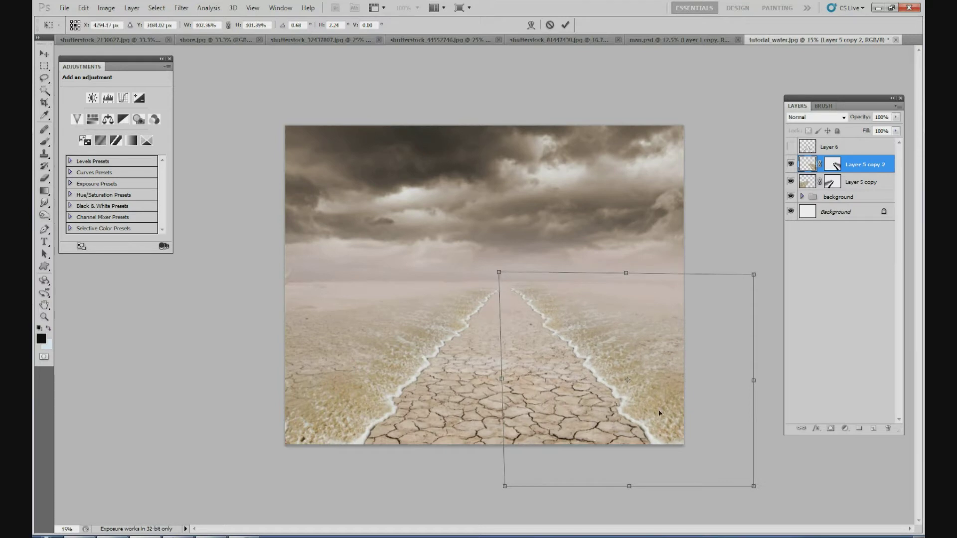
pyautogui.moveTo(754, 487); pyautogui.dragTo(747, 485)
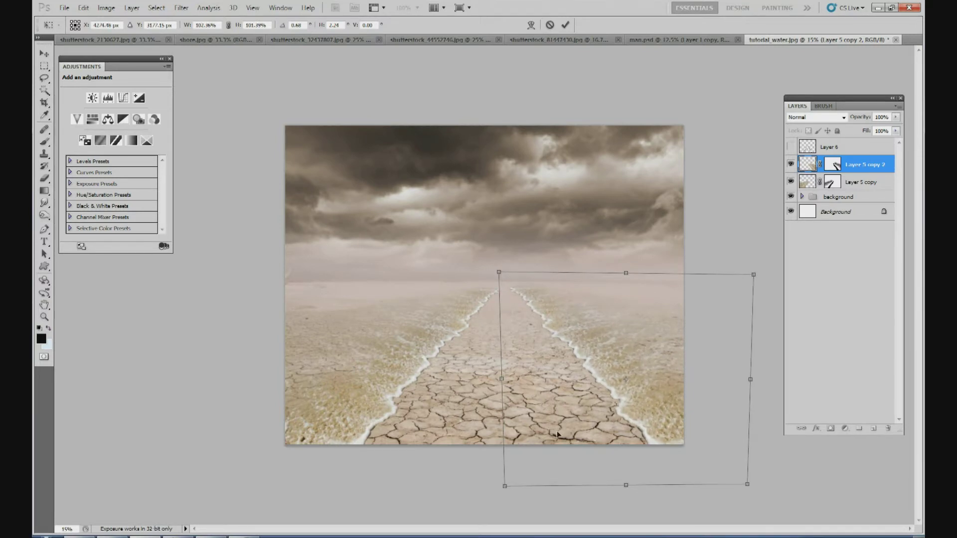
pyautogui.moveTo(502, 385); pyautogui.dragTo(498, 384)
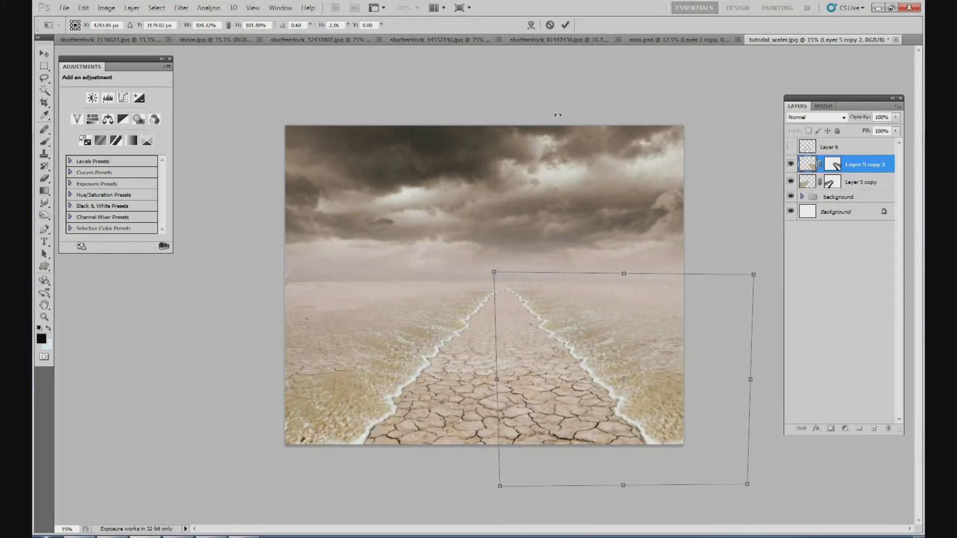
pyautogui.click(565, 25)
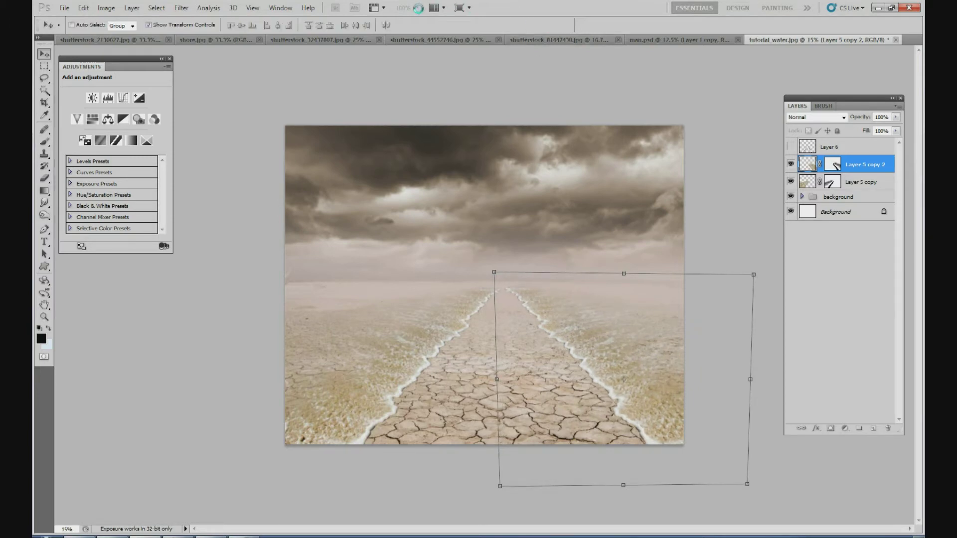
# Examine both foam edges and the cracked path at 50% zoom, from the horizon to the foreground
pyautogui.click(417, 7)
pyautogui.click(405, 34)
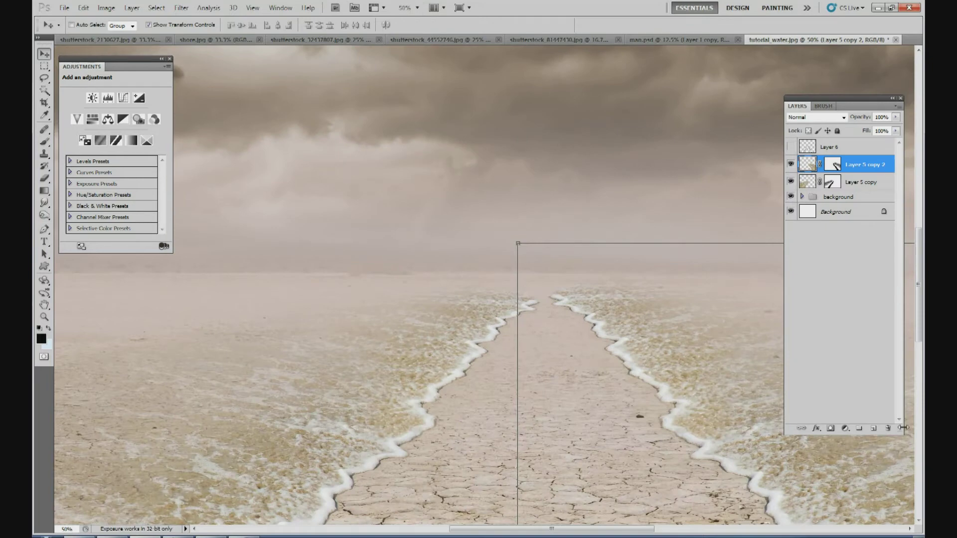
pyautogui.moveTo(917, 337); pyautogui.dragTo(917, 359)
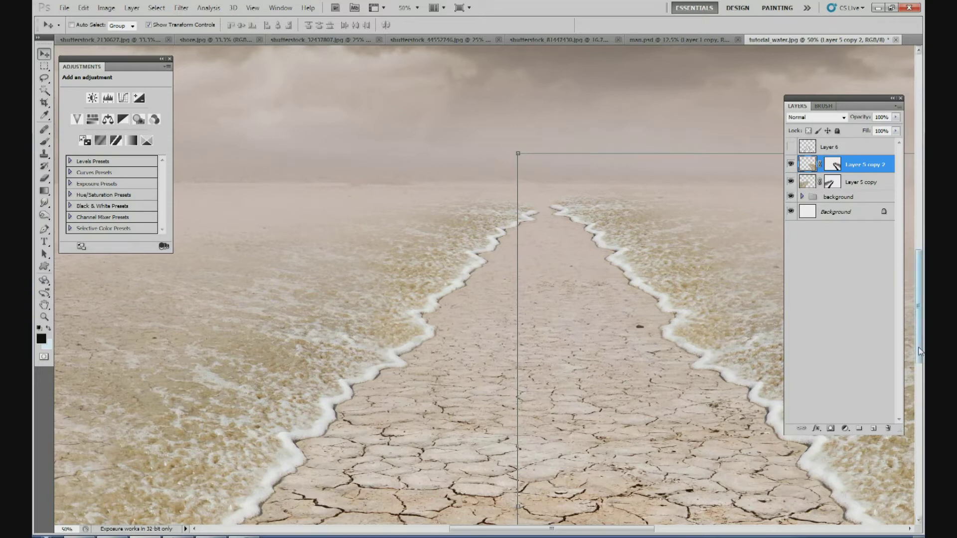
pyautogui.moveTo(918, 308); pyautogui.dragTo(918, 320)
pyautogui.click(418, 8)
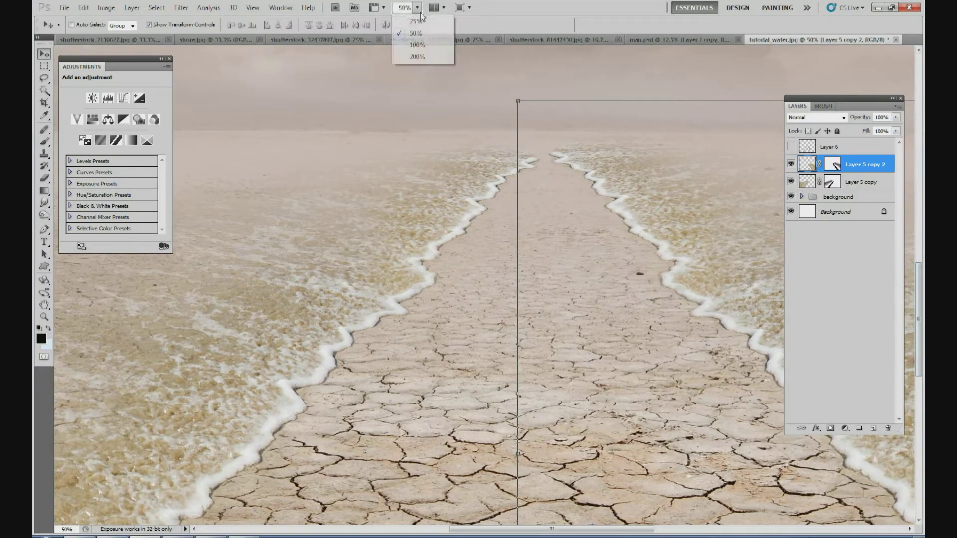
pyautogui.click(417, 22)
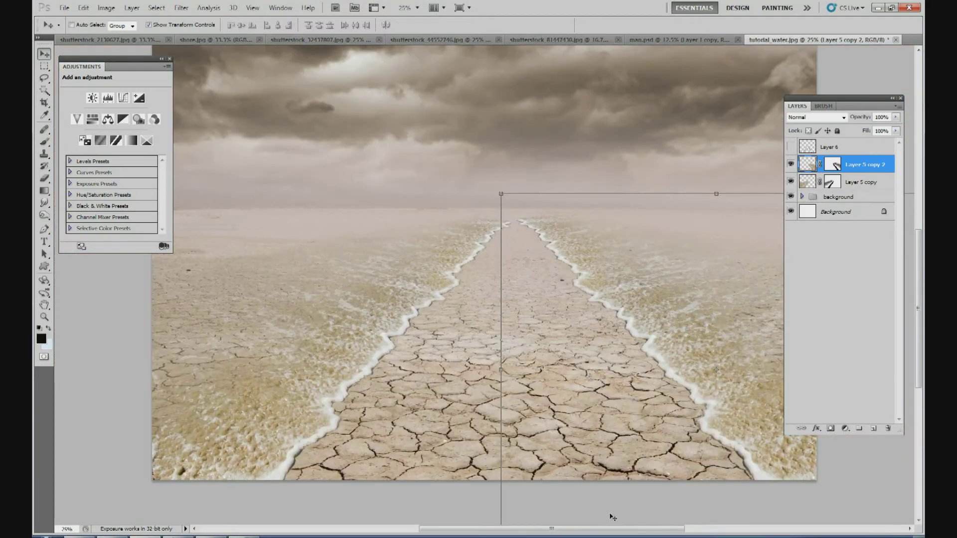
pyautogui.moveTo(646, 529); pyautogui.dragTo(664, 526)
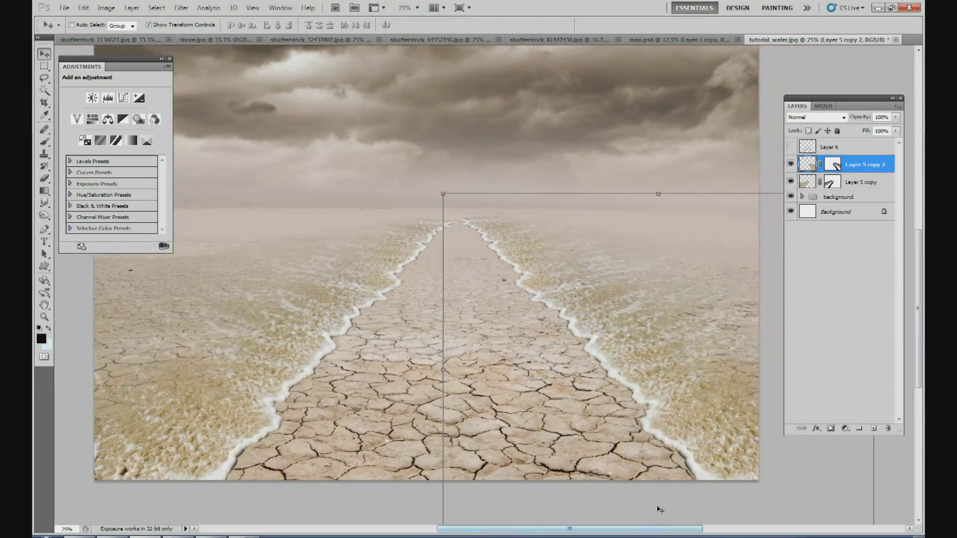
# Paint black with a larger brush on both shore layers' masks to clear leftover sand from the cracked path
pyautogui.click(832, 164)
pyautogui.click(43, 141)
pyautogui.press('x')
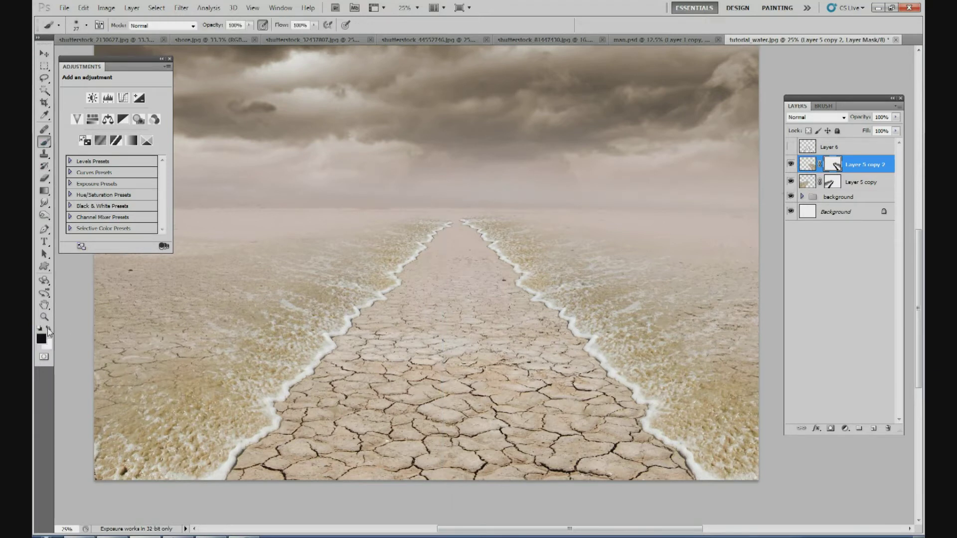
pyautogui.click(87, 25)
pyautogui.click(118, 52)
pyautogui.click(586, 407)
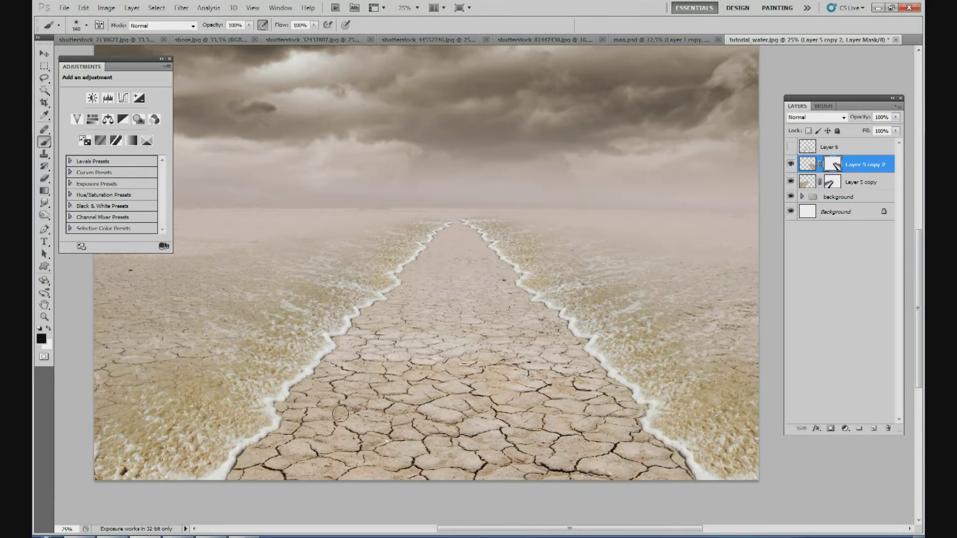
pyautogui.click(831, 182)
pyautogui.moveTo(359, 403)
pyautogui.mouseDown()
pyautogui.moveTo(335, 402)
pyautogui.moveTo(329, 428)
pyautogui.mouseUp()
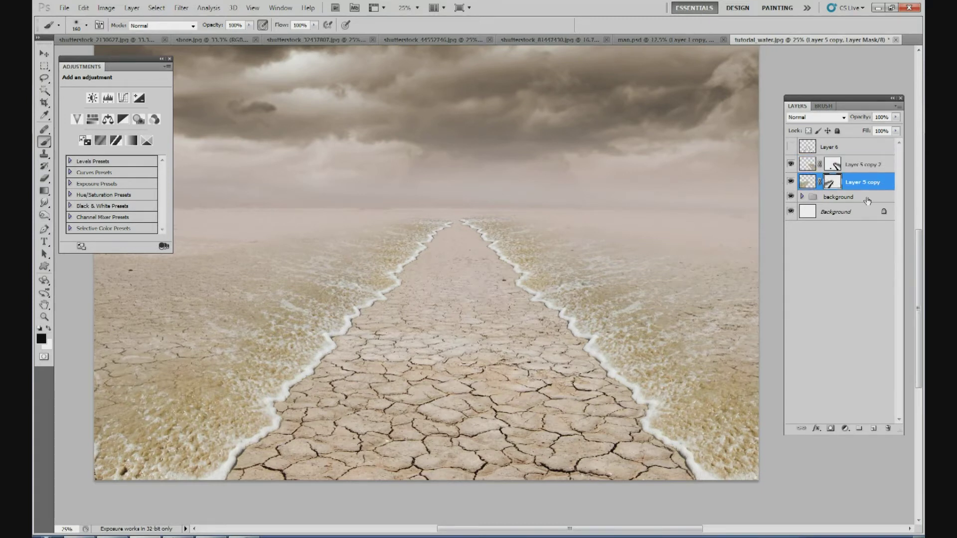
# Distort the upper inner corner of Layer 5 copy 2 slightly inward to refine the right shore's alignment
pyautogui.click(863, 164)
pyautogui.click(46, 52)
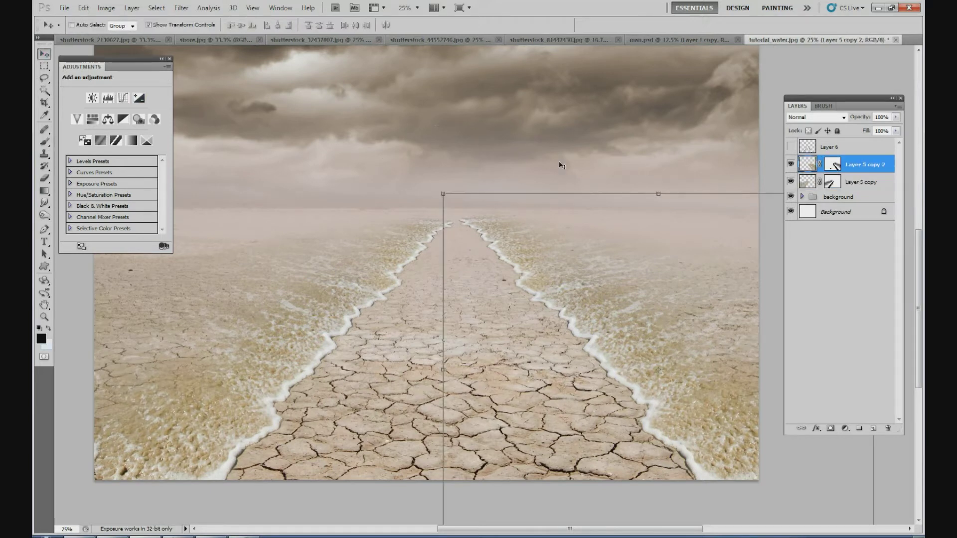
pyautogui.click(660, 194)
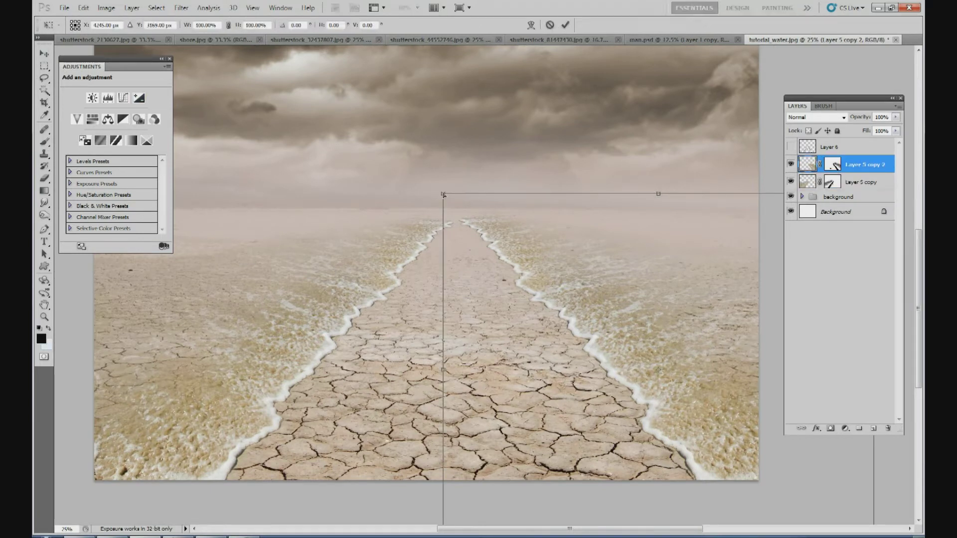
pyautogui.moveTo(444, 195); pyautogui.dragTo(446, 197)
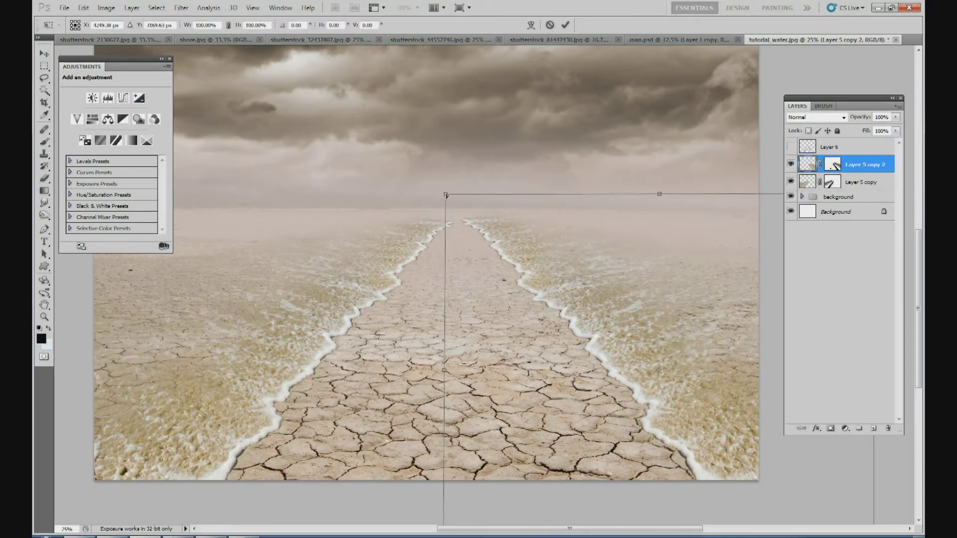
pyautogui.click(565, 25)
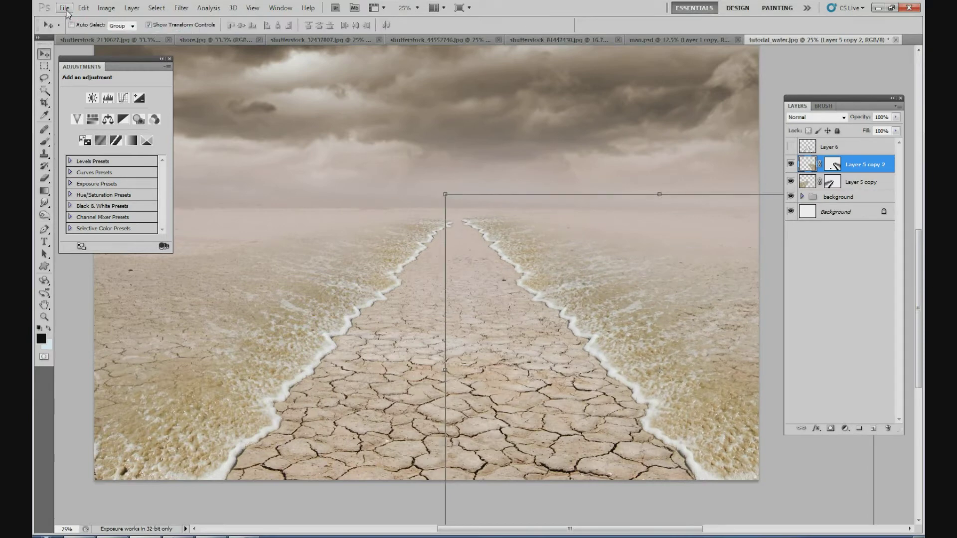
# Save the composite in Photoshop format as tutorial_water.psd with the default format options
pyautogui.click(65, 8)
pyautogui.click(92, 169)
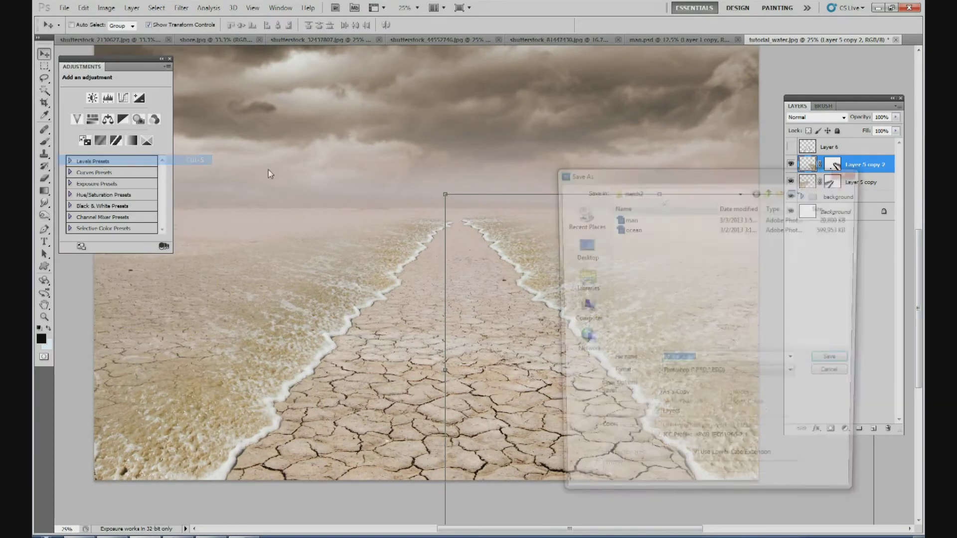
pyautogui.click(836, 361)
pyautogui.click(600, 167)
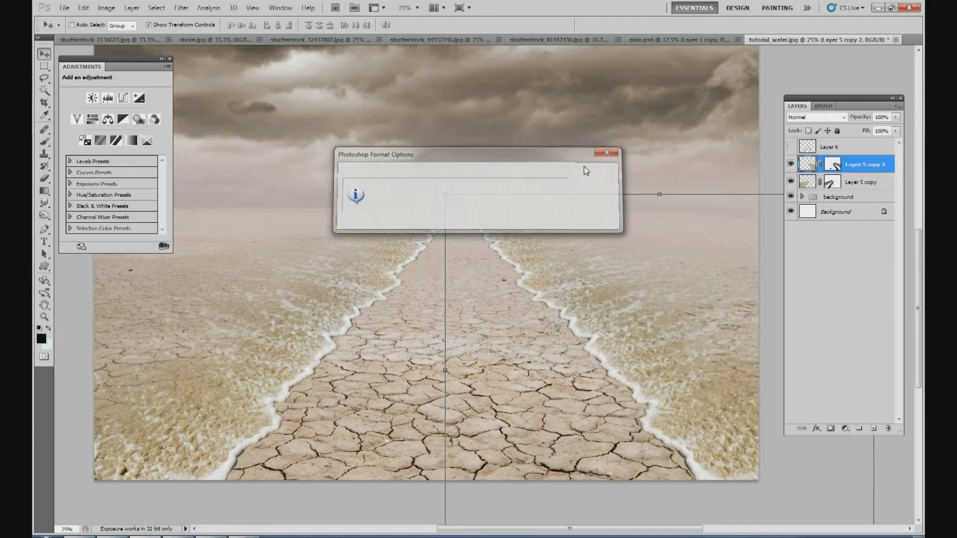
# Merge the two shore layers, Layer 5 copy and Layer 5 copy 2, into a single layer
pyautogui.click(405, 9)
pyautogui.write('15')
pyautogui.press('Return')
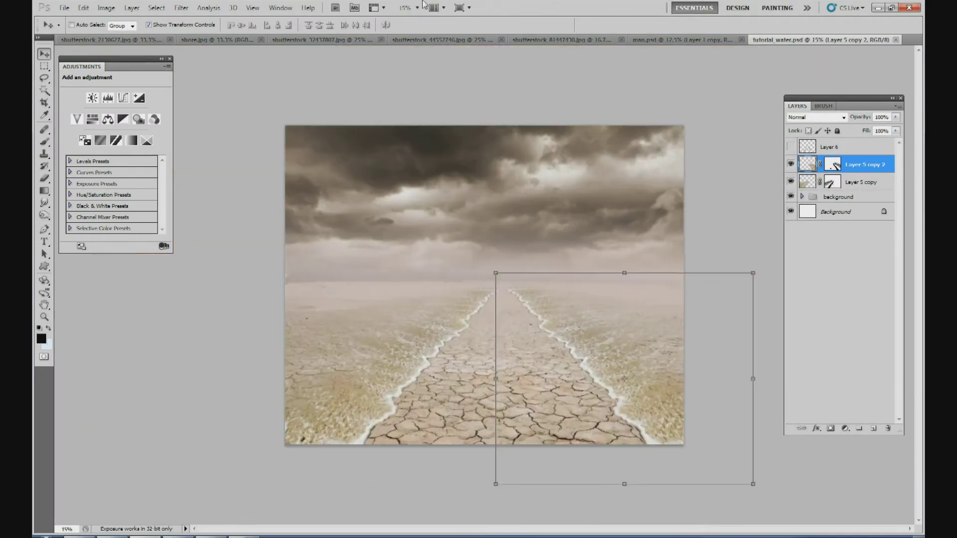
pyautogui.click(834, 198)
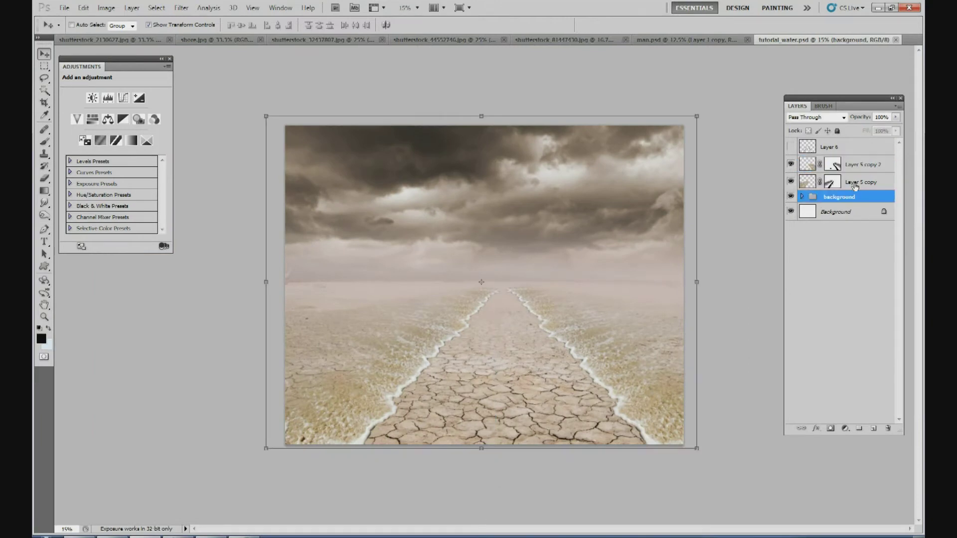
pyautogui.click(856, 170)
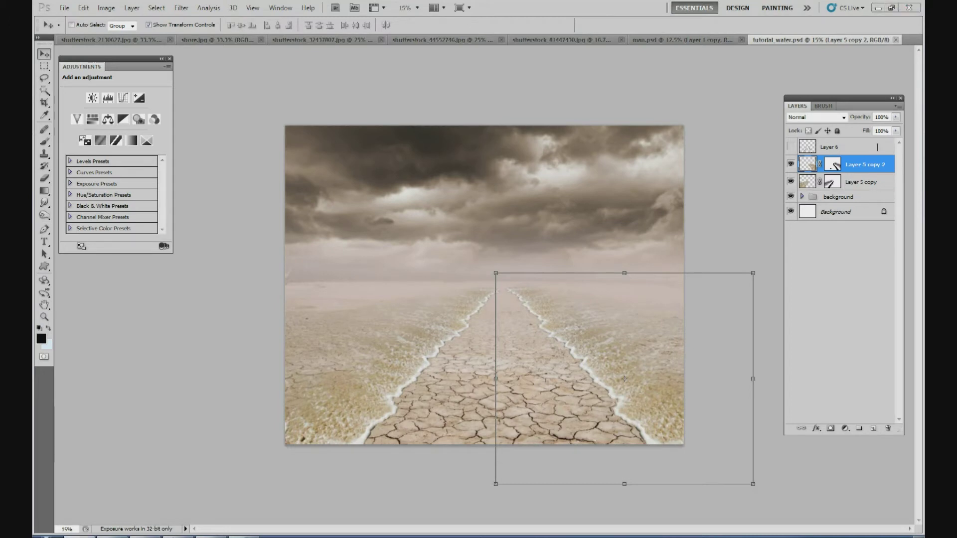
pyautogui.click(855, 184)
pyautogui.keyDown('shift'); pyautogui.click(856, 170); pyautogui.keyUp('shift')
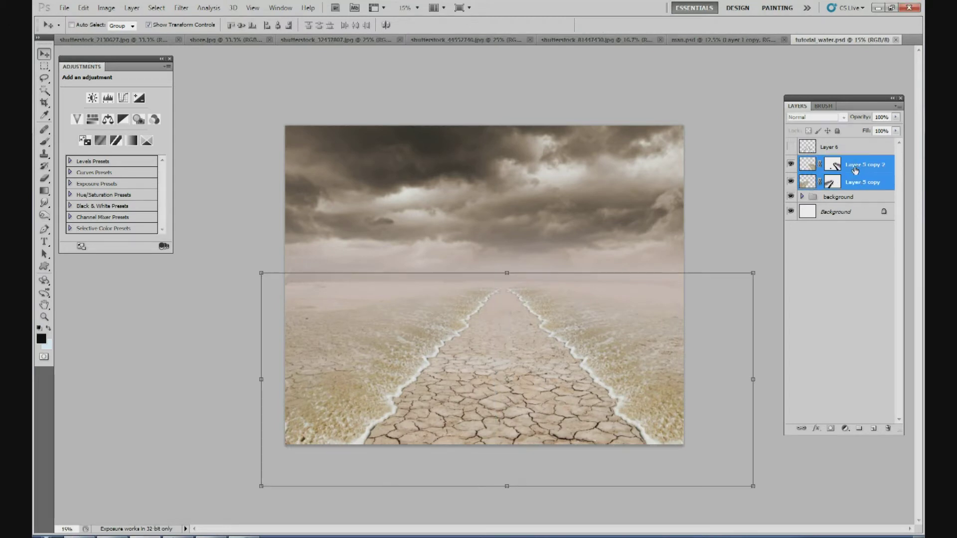
pyautogui.rightClick(856, 170)
pyautogui.click(847, 395)
# Toggle the merged shore layer's visibility to compare the desert with and without the water
pyautogui.click(790, 164)
pyautogui.click(791, 164)
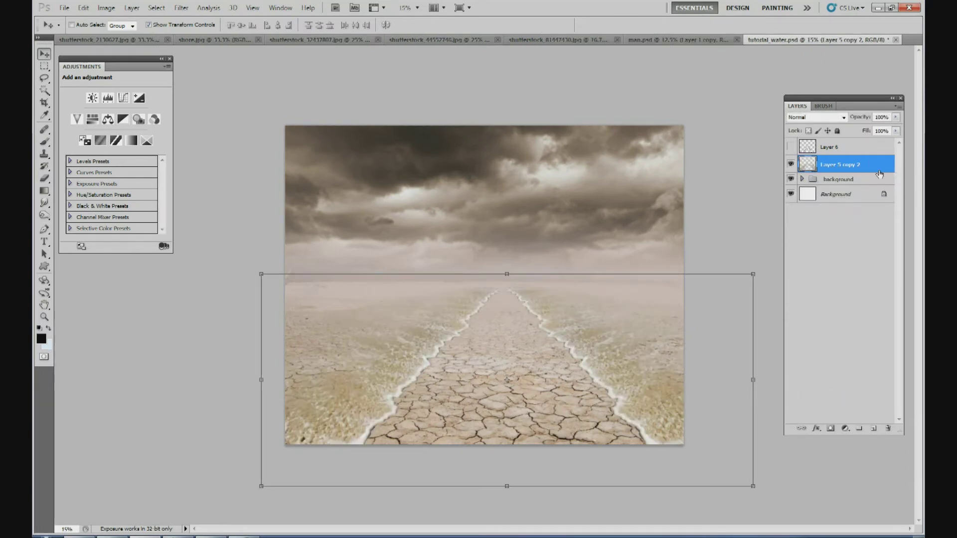
pyautogui.click(791, 164)
pyautogui.click(791, 164)
pyautogui.click(790, 164)
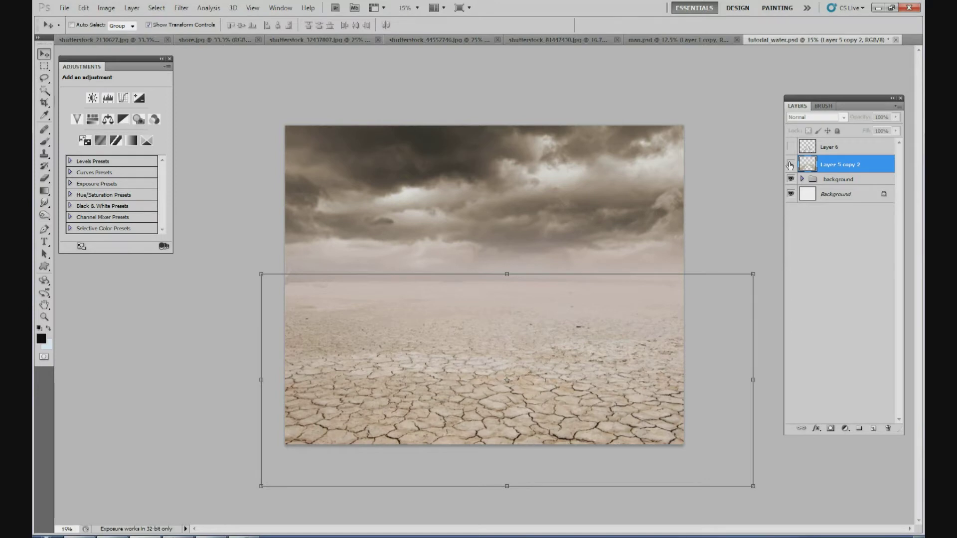
pyautogui.click(790, 165)
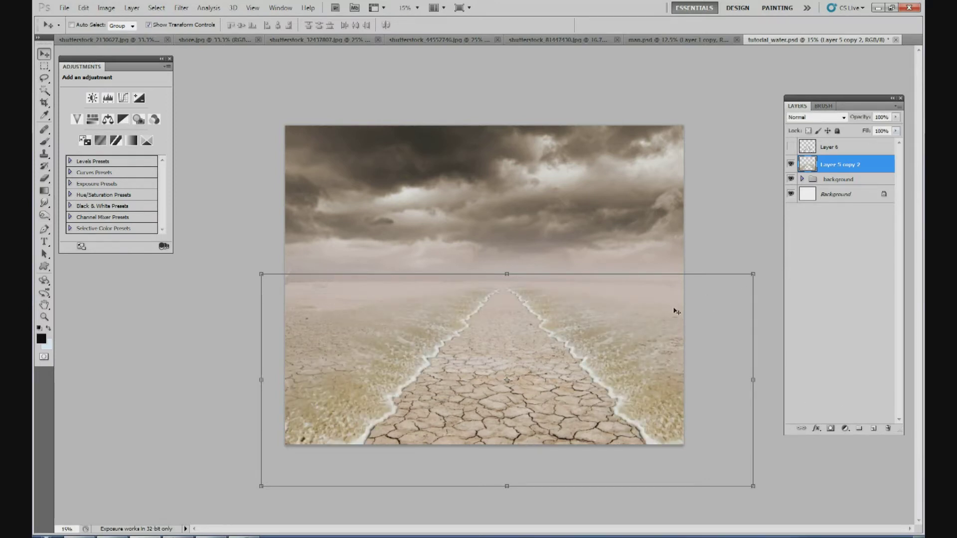
# Add a Hue/Saturation adjustment clipped to the merged shore, colorized with hue 30 and saturation 26, at 81% opacity
pyautogui.click(418, 7)
pyautogui.click(428, 24)
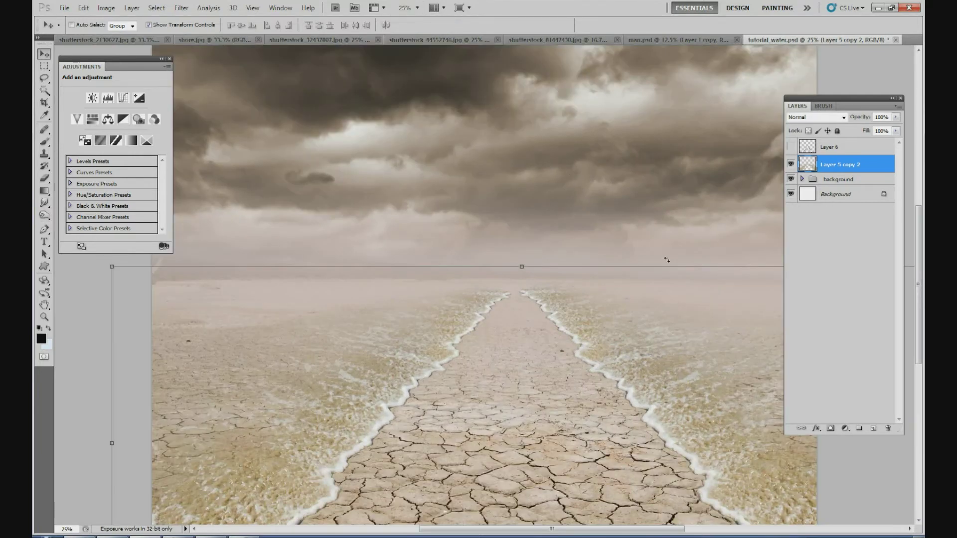
pyautogui.moveTo(919, 282); pyautogui.dragTo(919, 306)
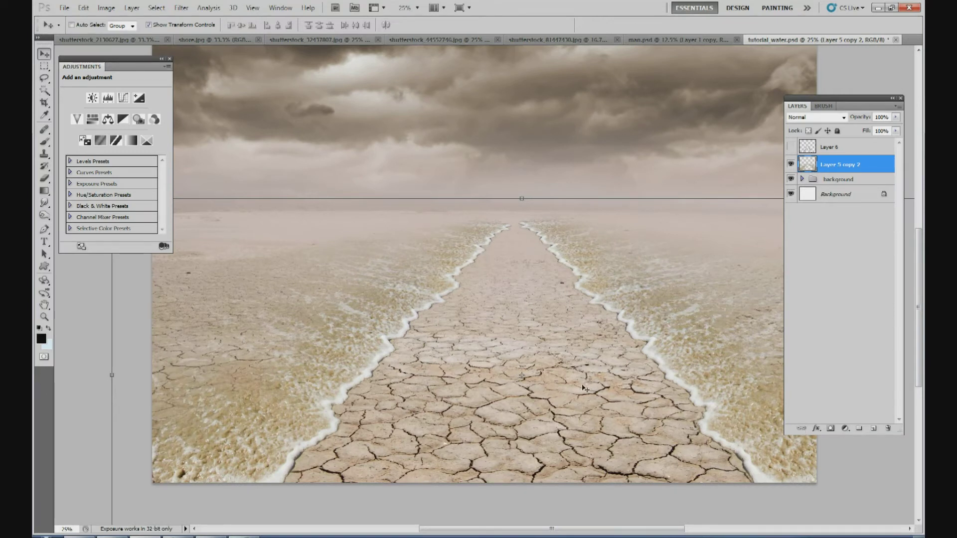
pyautogui.click(845, 429)
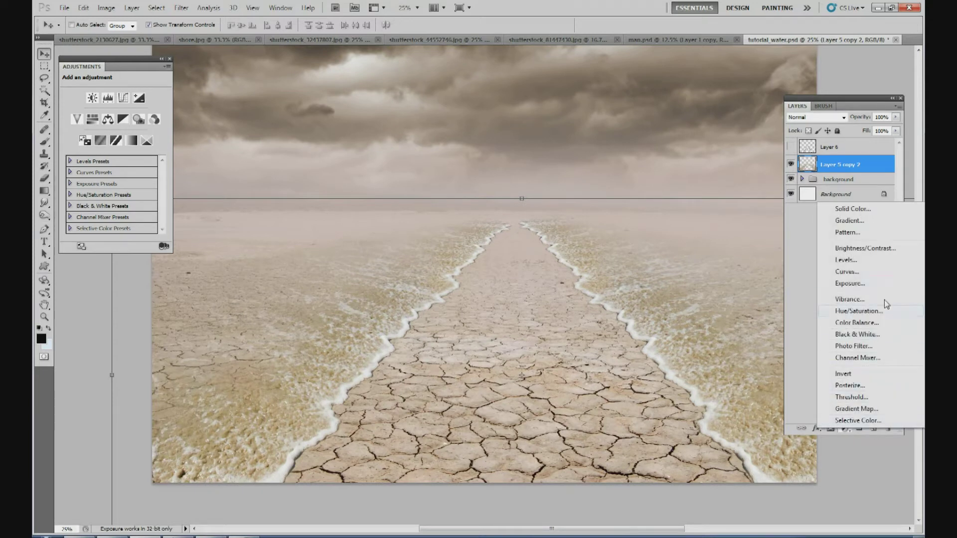
pyautogui.click(876, 314)
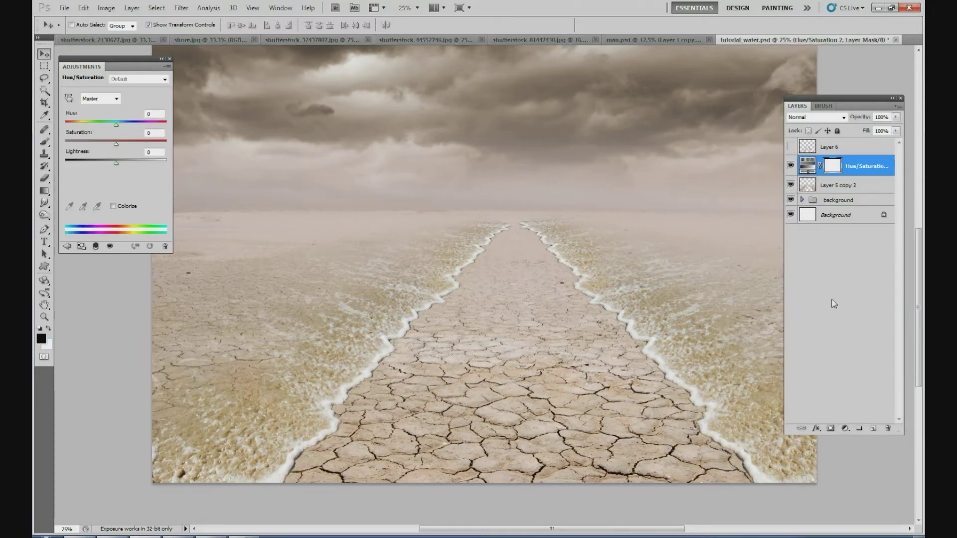
pyautogui.hotkey('ctrl', 'alt', 'g')
pyautogui.click(127, 206)
pyautogui.moveTo(71, 128); pyautogui.dragTo(74, 127)
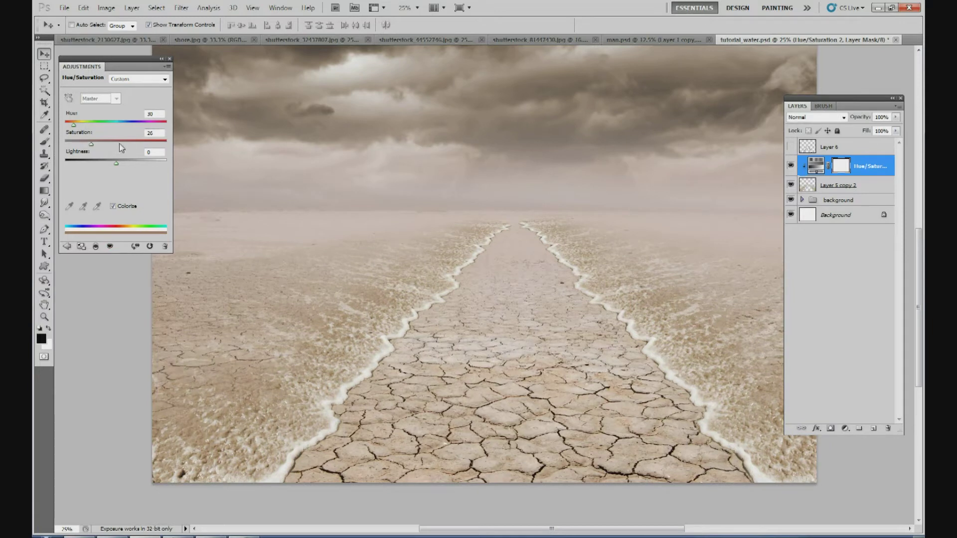
pyautogui.moveTo(896, 117); pyautogui.dragTo(892, 129)
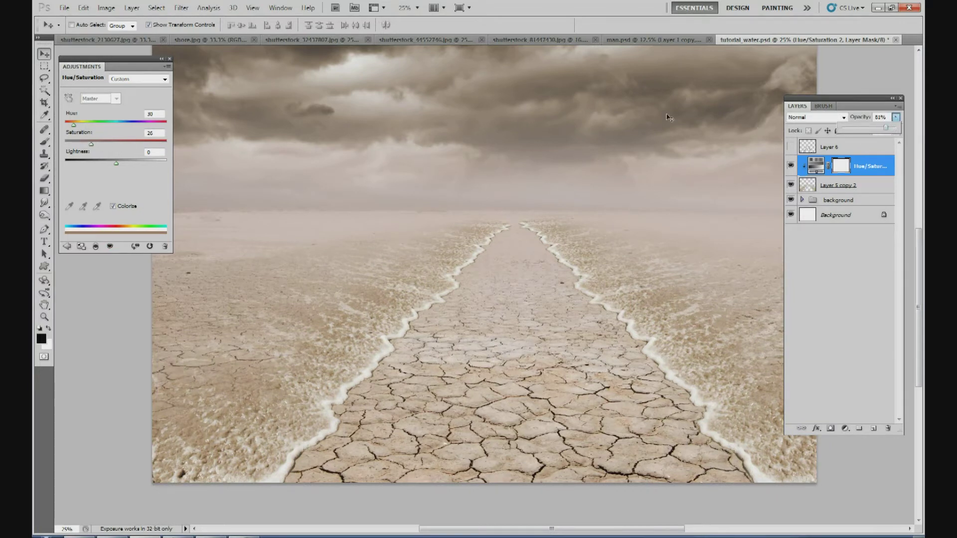
# Delete the hidden Layer 6 at the top of the layer stack
pyautogui.click(415, 7)
pyautogui.write('15')
pyautogui.press('Return')
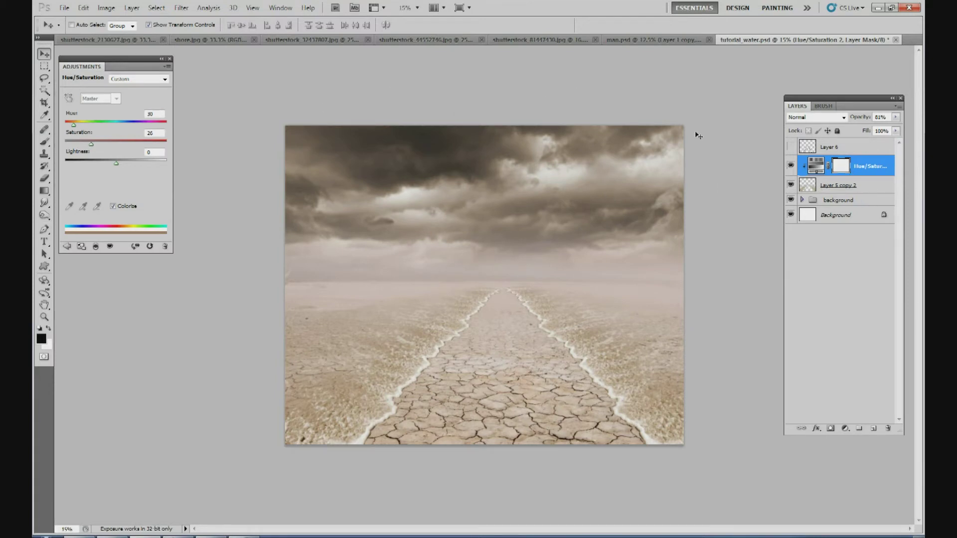
pyautogui.click(830, 149)
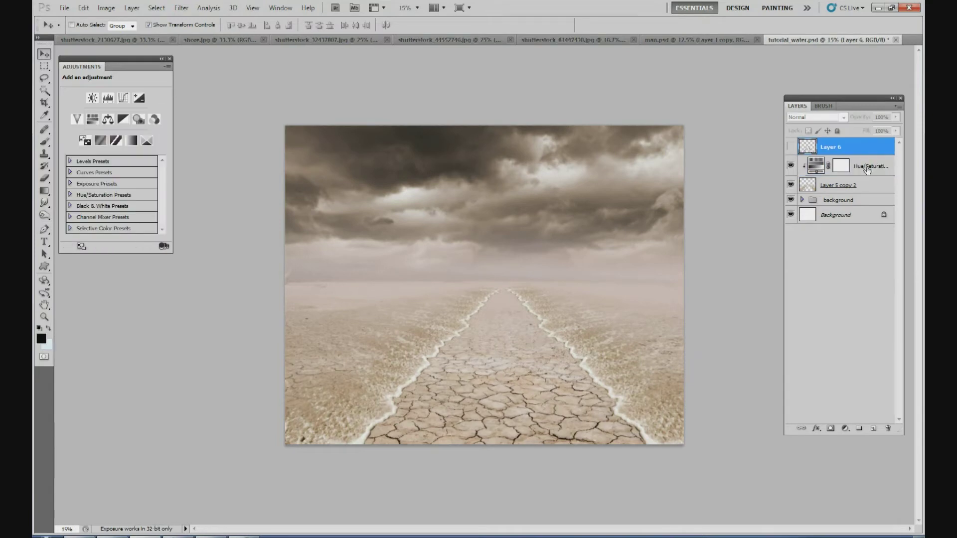
pyautogui.press('Delete')
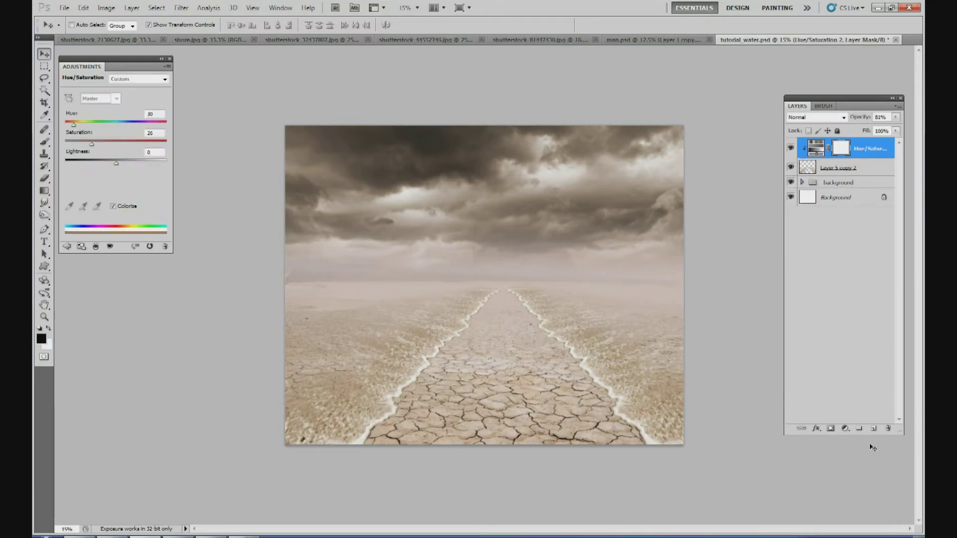
# Create a new layer group and move the Hue/Saturation adjustment and the merged shore layer into it
pyautogui.click(858, 429)
pyautogui.click(865, 165)
pyautogui.keyDown('shift'); pyautogui.click(861, 180); pyautogui.keyUp('shift')
pyautogui.moveTo(866, 162); pyautogui.dragTo(840, 146)
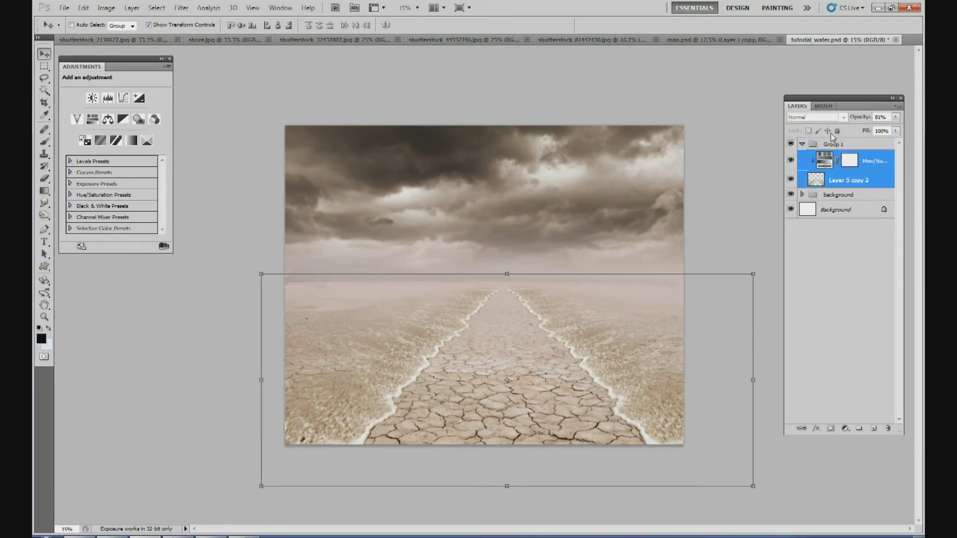
# Rename the group holding the shore layer and its Hue/Saturation adjustment as "bottom water" and collapse it
pyautogui.click(813, 145)
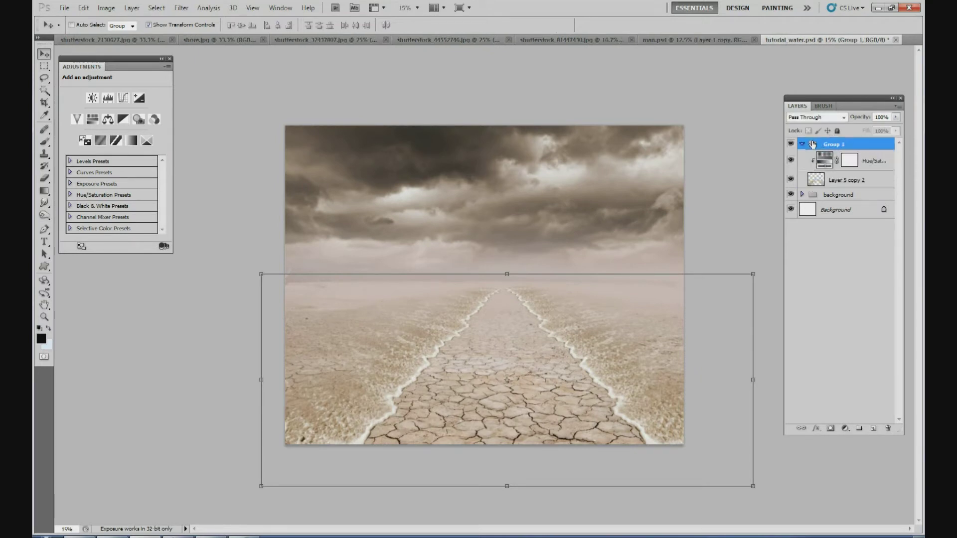
pyautogui.rightClick(840, 145)
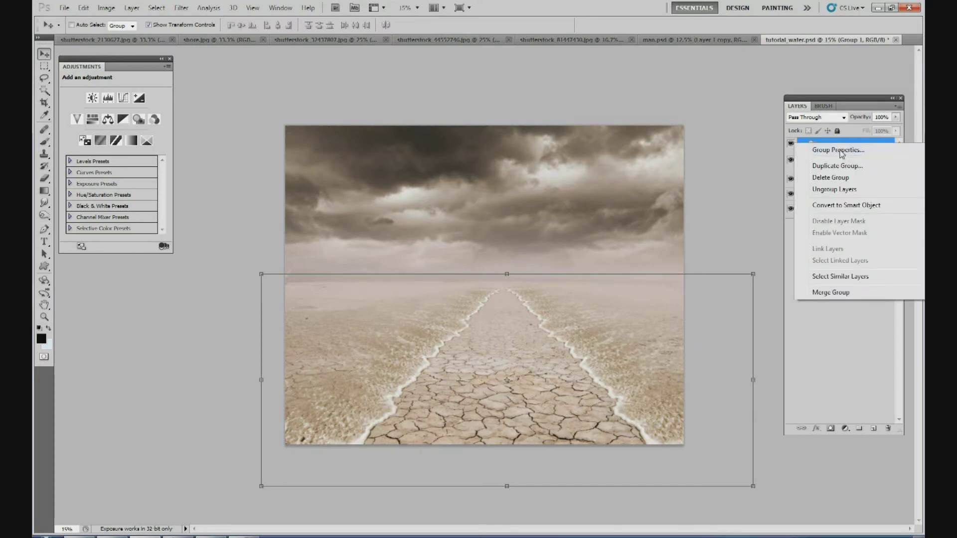
pyautogui.click(842, 150)
pyautogui.write('bottom water')
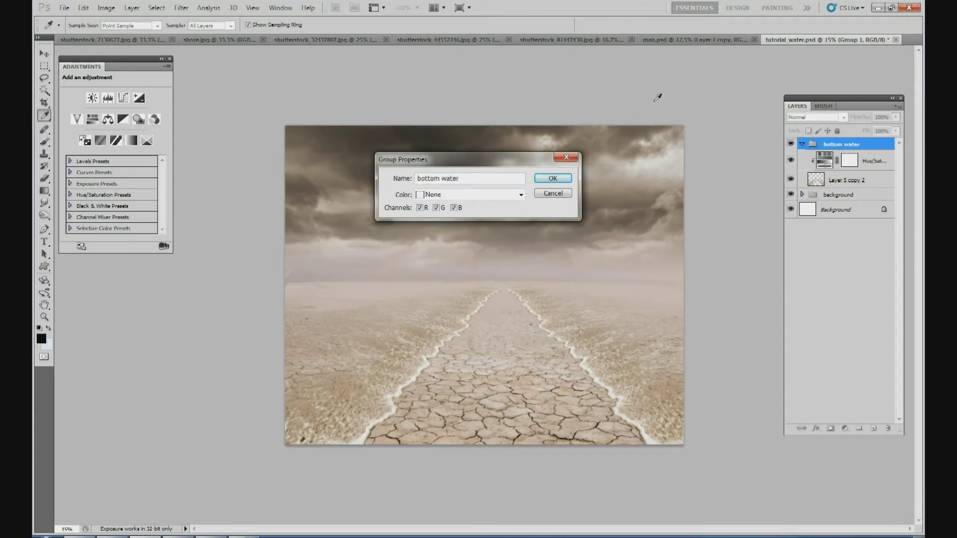
pyautogui.click(554, 180)
pyautogui.press('v')
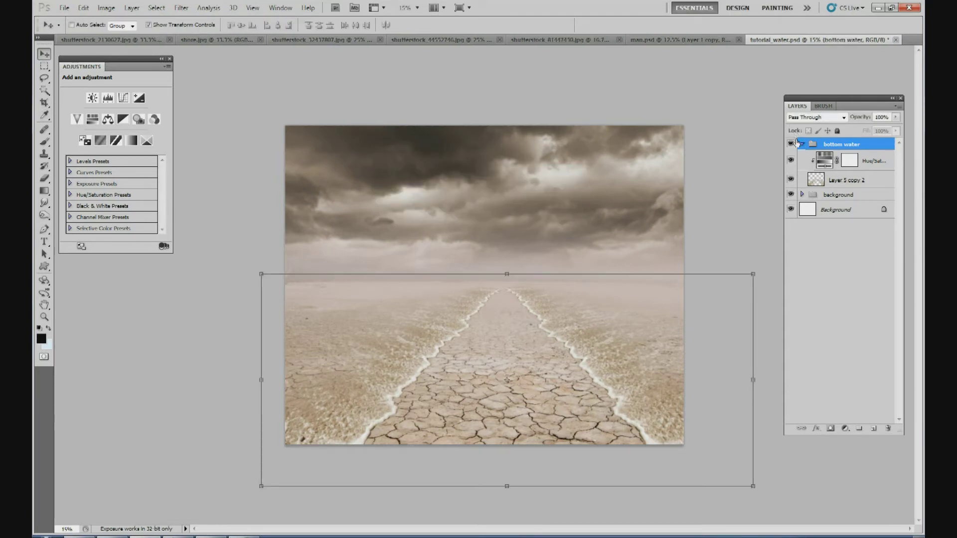
pyautogui.click(801, 144)
# Copy the entire wave photo from shutterstock_2130627.jpg into a new layer above the bottom water group in tutorial_water.psd
pyautogui.click(872, 428)
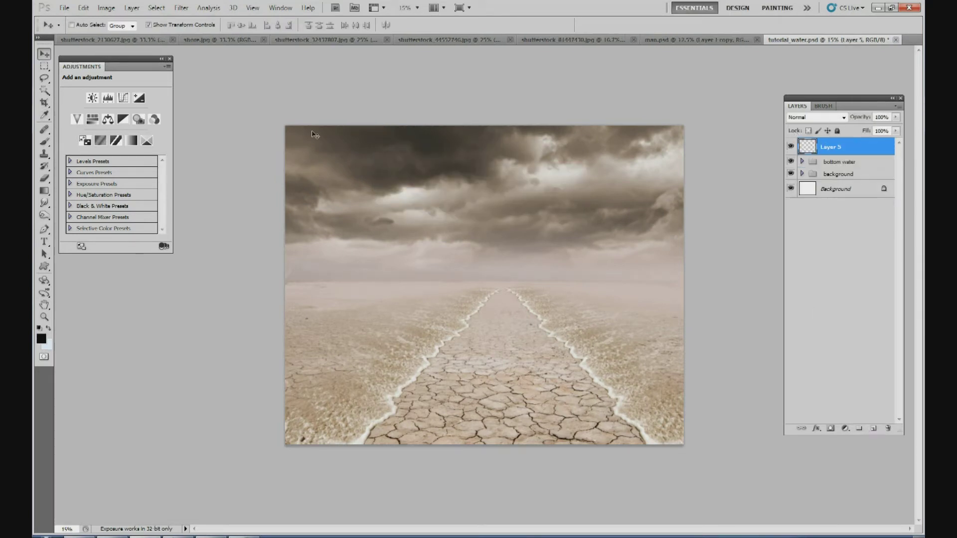
pyautogui.click(145, 39)
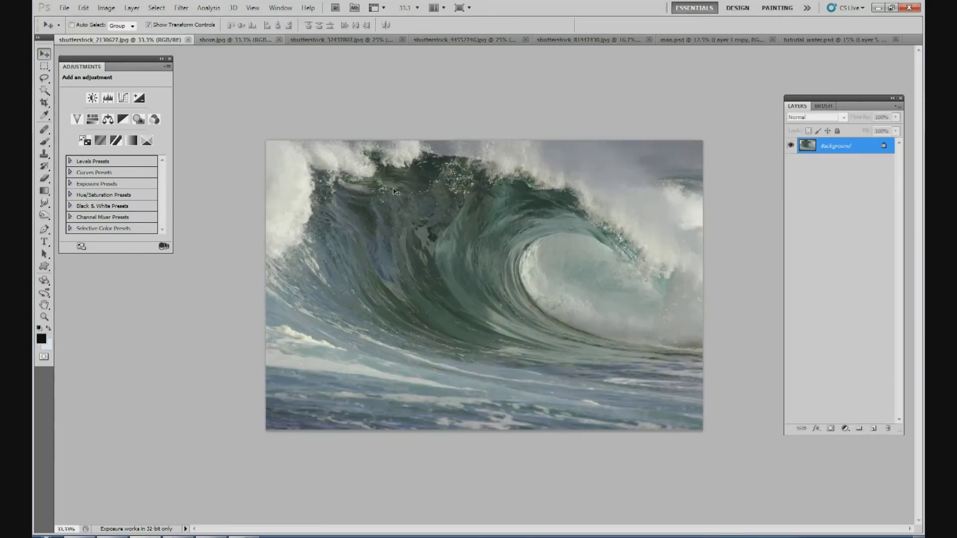
pyautogui.click(156, 8)
pyautogui.click(167, 19)
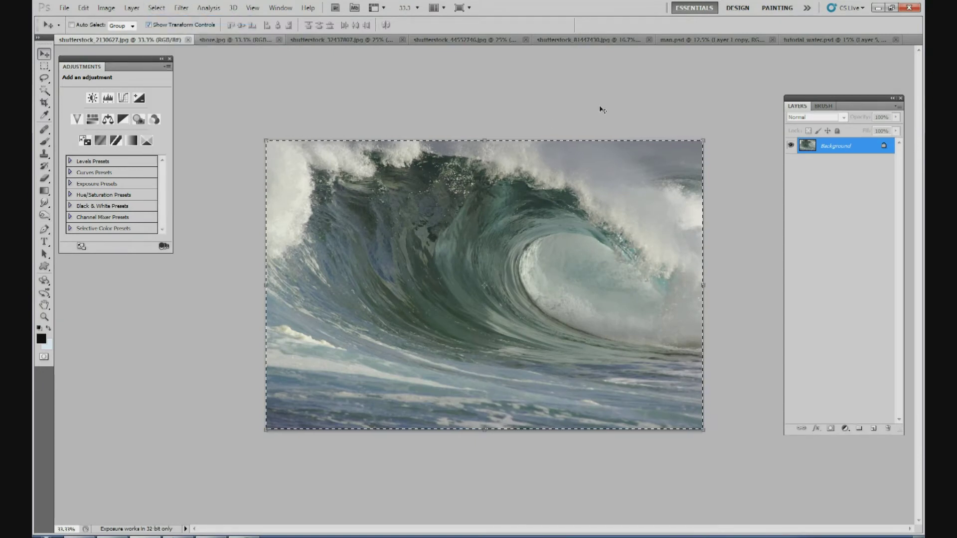
pyautogui.click(802, 40)
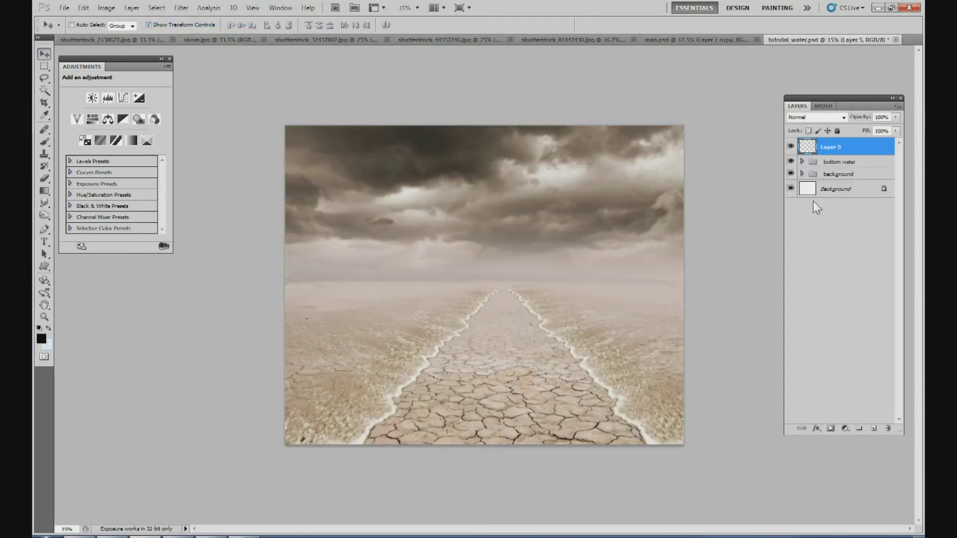
pyautogui.hotkey('ctrl', 'v')
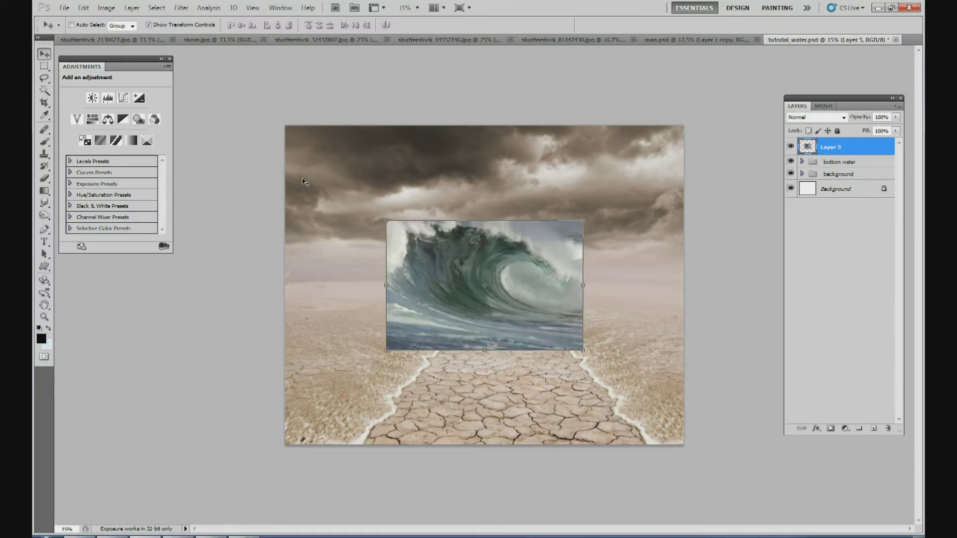
# Reposition the wave and scale it up to about 214% width and 211% height so it spans the canvas width
pyautogui.moveTo(513, 267); pyautogui.dragTo(480, 274)
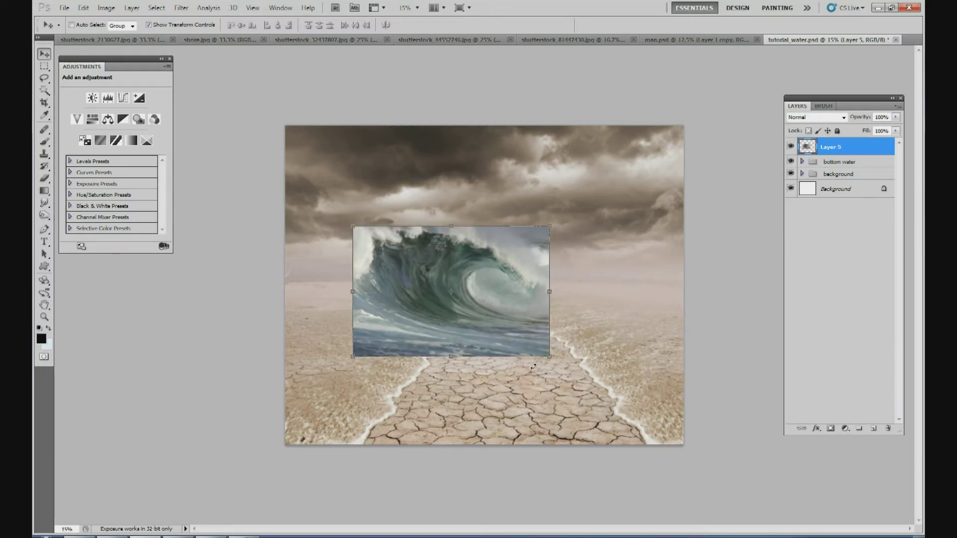
pyautogui.moveTo(517, 320); pyautogui.dragTo(478, 299)
pyautogui.moveTo(493, 263); pyautogui.dragTo(484, 262)
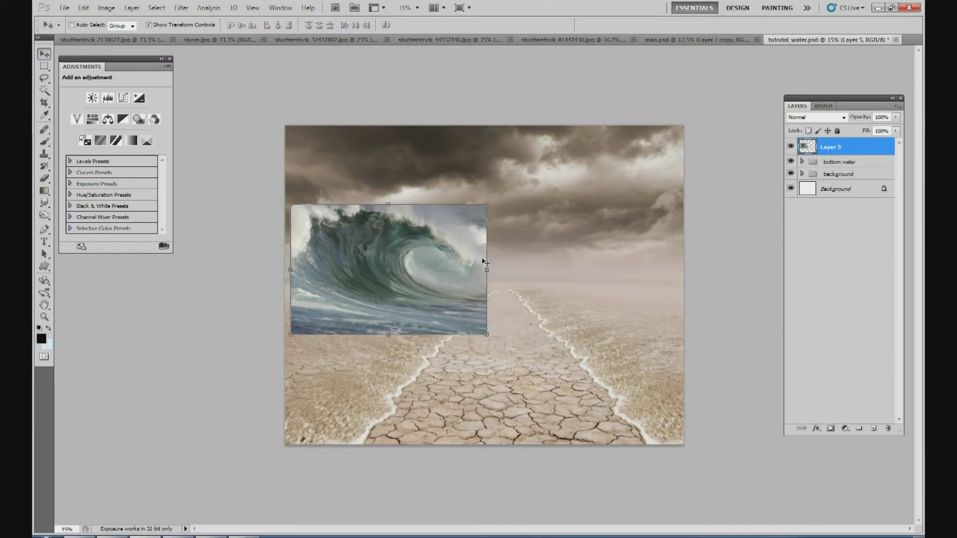
pyautogui.moveTo(487, 335); pyautogui.dragTo(651, 443)
pyautogui.moveTo(566, 301); pyautogui.dragTo(555, 284)
pyautogui.moveTo(642, 427); pyautogui.dragTo(690, 447)
pyautogui.moveTo(622, 409); pyautogui.dragTo(614, 379)
pyautogui.moveTo(678, 428); pyautogui.dragTo(694, 431)
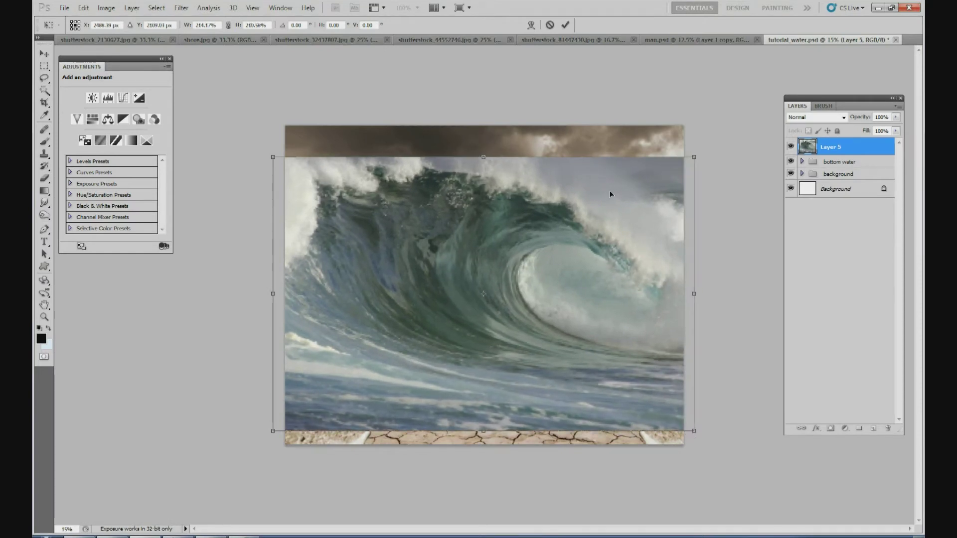
pyautogui.click(566, 25)
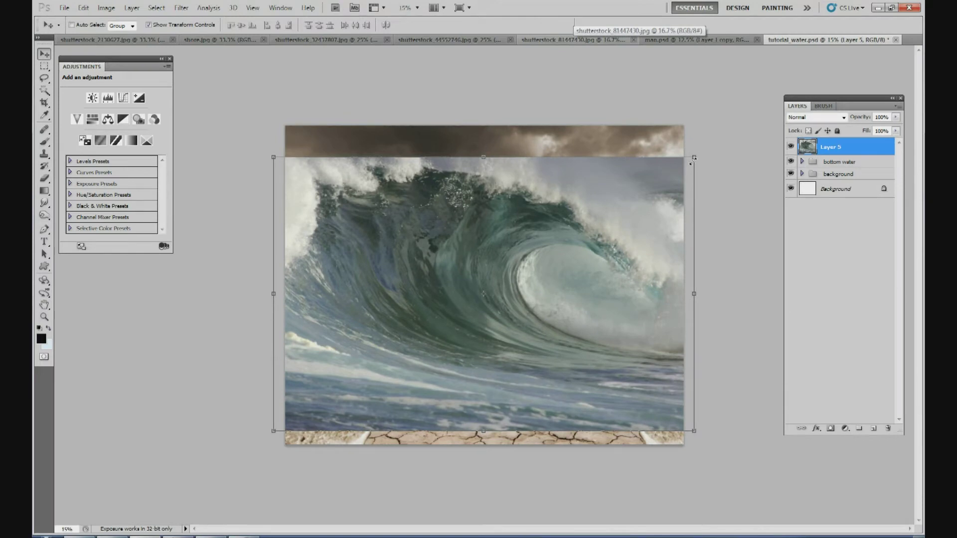
# Distort the wave's corners to narrow it toward the horizon, raising its inner bottom corner and extending its outer edge beyond the canvas
pyautogui.moveTo(695, 158); pyautogui.dragTo(591, 159)
pyautogui.moveTo(695, 432); pyautogui.dragTo(550, 390)
pyautogui.moveTo(274, 155); pyautogui.dragTo(261, 122)
pyautogui.moveTo(285, 430); pyautogui.dragTo(293, 469)
pyautogui.moveTo(593, 161); pyautogui.dragTo(540, 127)
pyautogui.moveTo(550, 391); pyautogui.dragTo(540, 374)
# Refine the wave's distortion to about 63% width and 131% height so its base slants along the path's left shoreline, and apply it
pyautogui.moveTo(447, 305)
pyautogui.mouseDown()
pyautogui.moveTo(383, 300)
pyautogui.moveTo(430, 299)
pyautogui.mouseUp()
pyautogui.moveTo(519, 238); pyautogui.dragTo(498, 246)
pyautogui.moveTo(486, 381); pyautogui.dragTo(479, 391)
pyautogui.moveTo(444, 353); pyautogui.dragTo(461, 347)
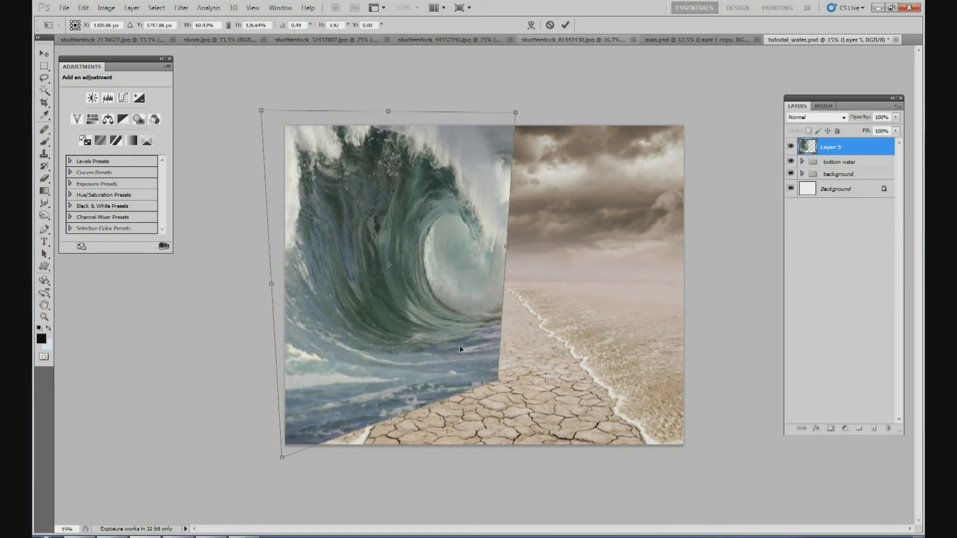
pyautogui.moveTo(509, 246); pyautogui.dragTo(514, 244)
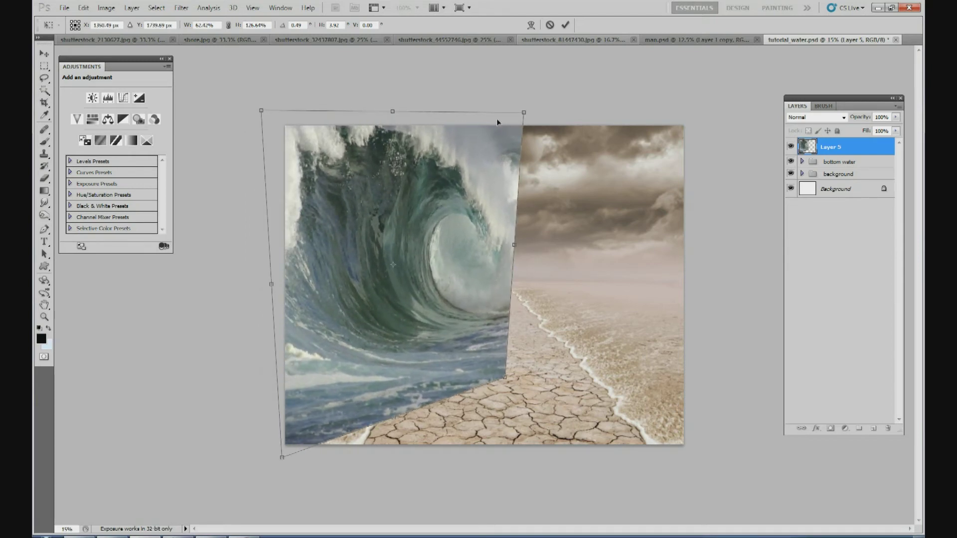
pyautogui.moveTo(392, 116); pyautogui.dragTo(393, 122)
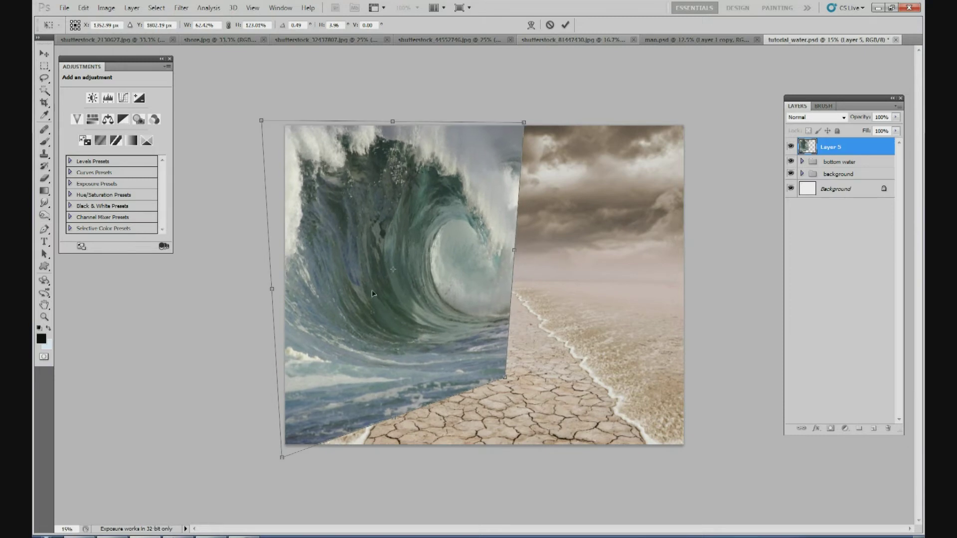
pyautogui.moveTo(284, 463); pyautogui.dragTo(279, 481)
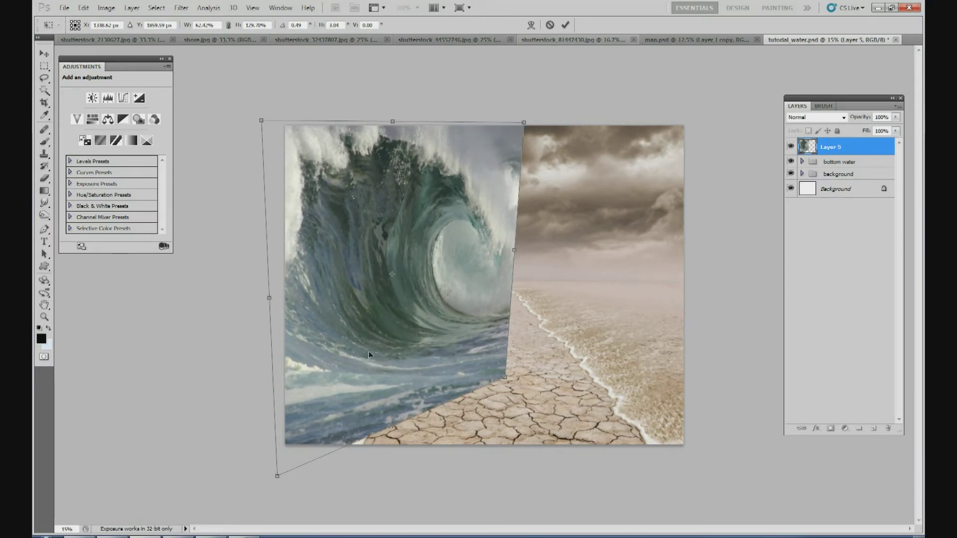
pyautogui.moveTo(511, 246); pyautogui.dragTo(515, 246)
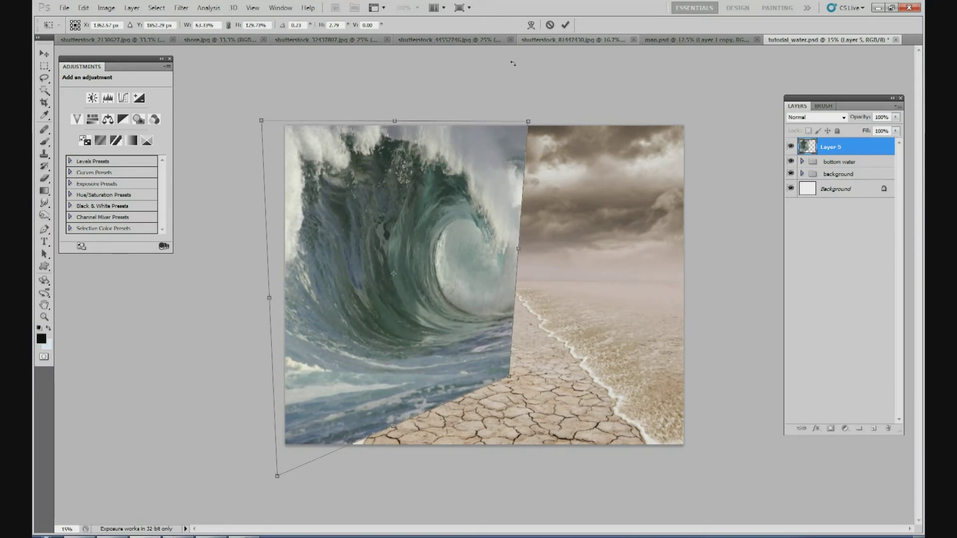
pyautogui.moveTo(396, 119); pyautogui.dragTo(395, 115)
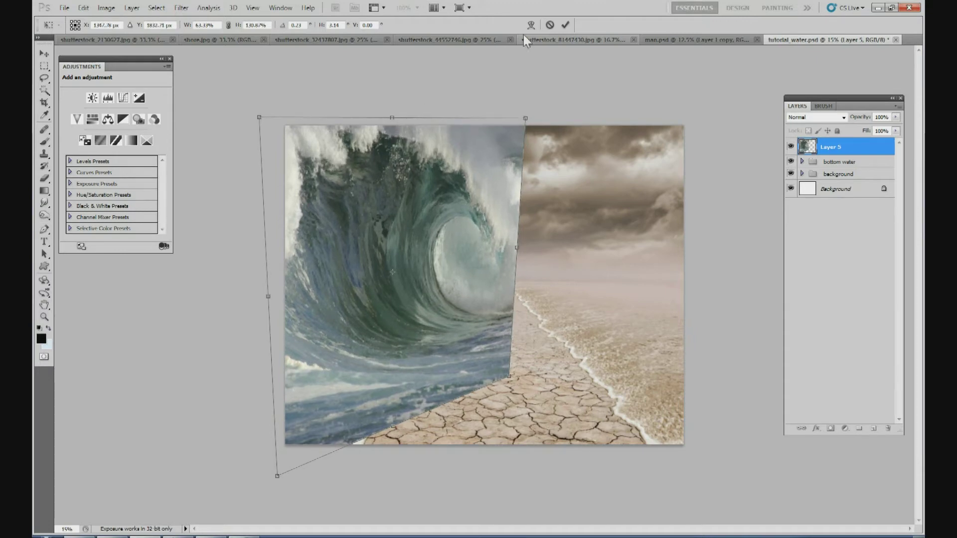
pyautogui.click(565, 24)
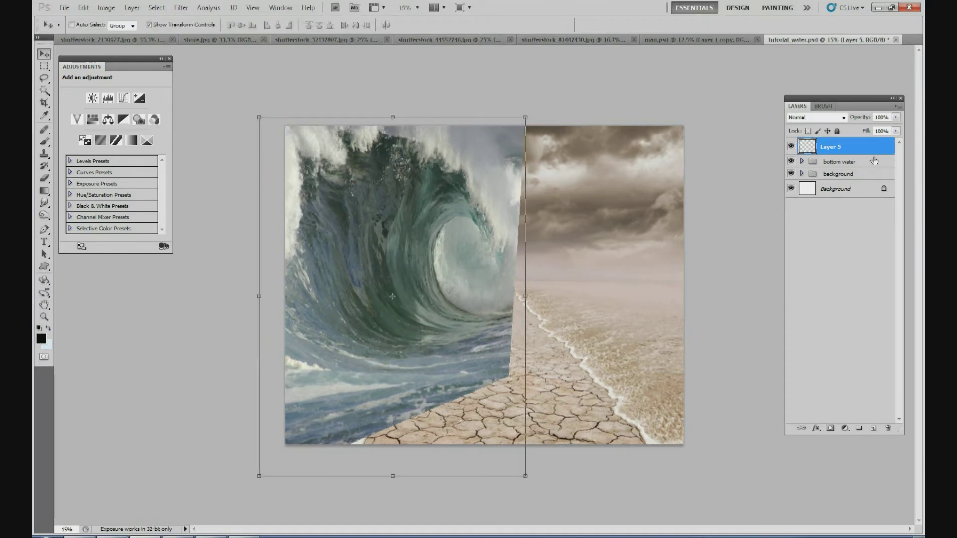
# Warp the wave to round its curl, pulling the lower part inward and the crest upward and outward, and apply the warp
pyautogui.click(82, 8)
pyautogui.moveTo(150, 215)
pyautogui.click(269, 280)
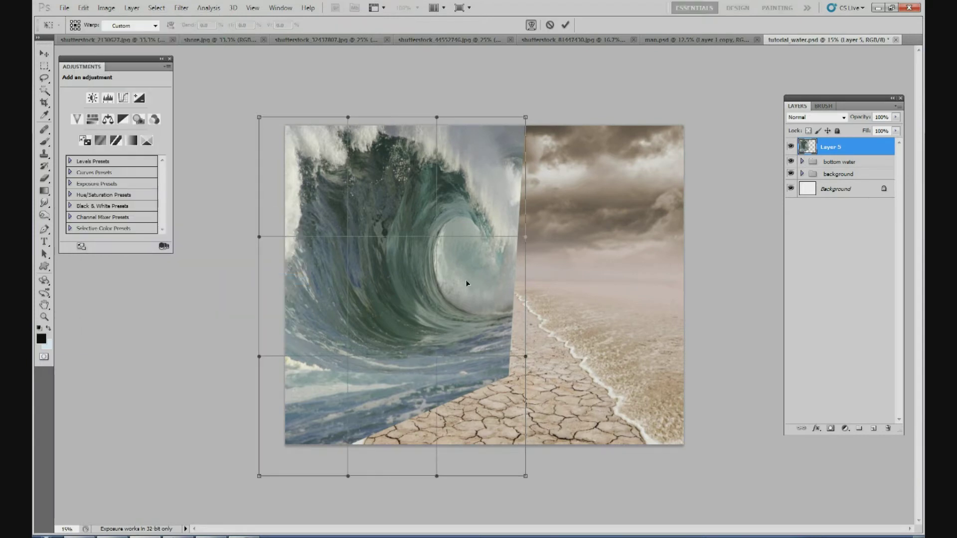
pyautogui.moveTo(466, 280); pyautogui.dragTo(462, 282)
pyautogui.moveTo(400, 218); pyautogui.dragTo(400, 215)
pyautogui.moveTo(523, 357); pyautogui.dragTo(495, 373)
pyautogui.moveTo(467, 205); pyautogui.dragTo(477, 193)
pyautogui.moveTo(433, 288); pyautogui.dragTo(429, 294)
pyautogui.moveTo(464, 340); pyautogui.dragTo(452, 342)
pyautogui.moveTo(480, 165); pyautogui.dragTo(482, 157)
pyautogui.moveTo(482, 186); pyautogui.dragTo(492, 183)
pyautogui.moveTo(443, 349); pyautogui.dragTo(454, 333)
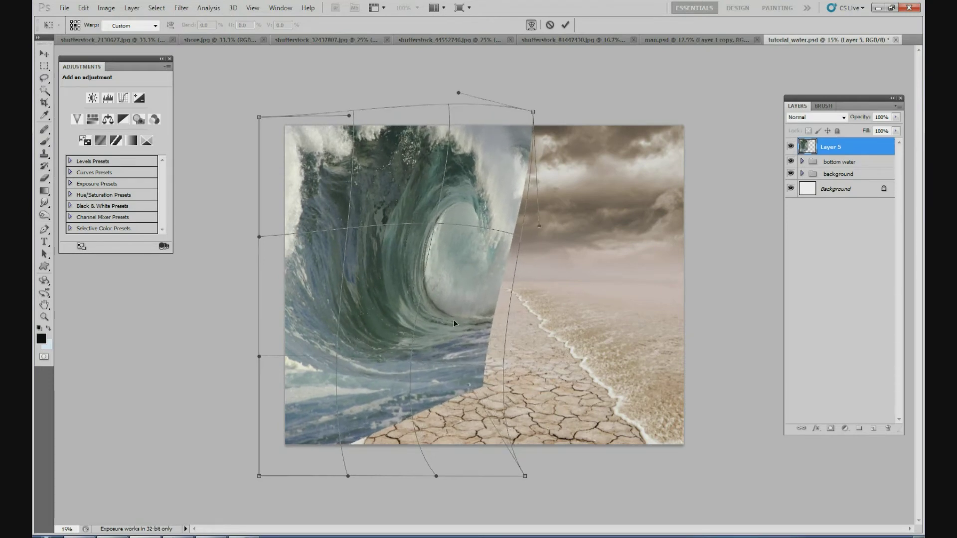
pyautogui.moveTo(486, 193); pyautogui.dragTo(489, 188)
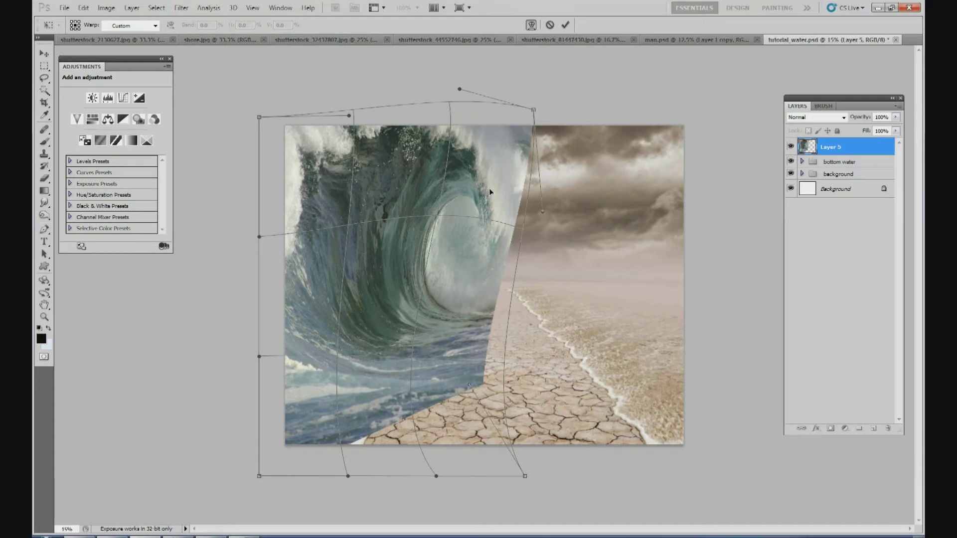
pyautogui.moveTo(406, 162)
pyautogui.mouseDown()
pyautogui.moveTo(406, 177)
pyautogui.moveTo(406, 156)
pyautogui.mouseUp()
pyautogui.moveTo(464, 367); pyautogui.dragTo(456, 365)
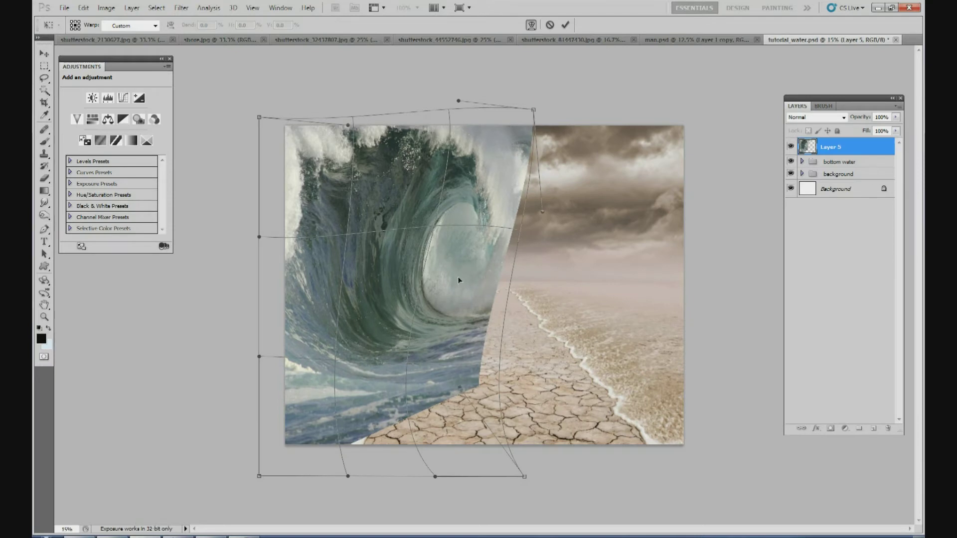
pyautogui.click(565, 25)
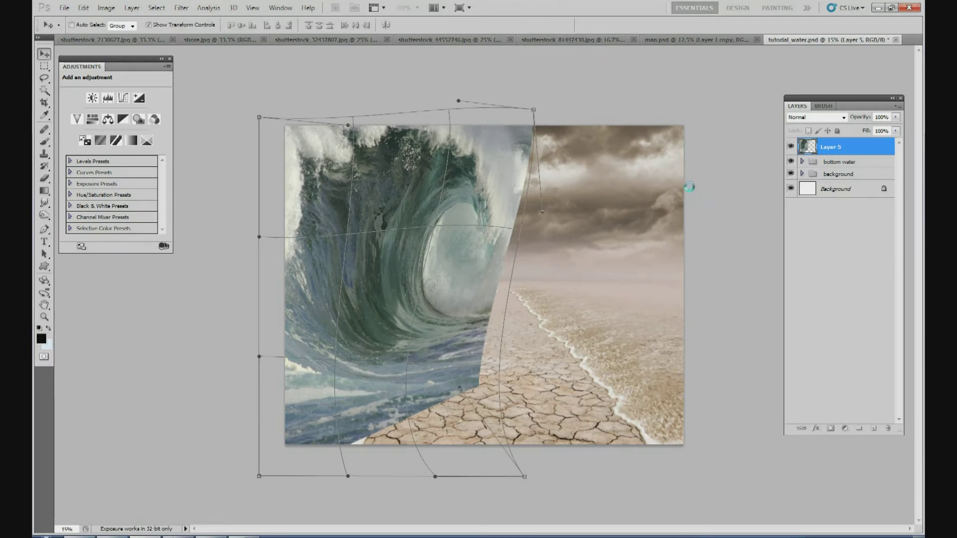
# Add a layer mask to the wave and paint it with a large soft black brush to uncover the cracked path and its shoreline
pyautogui.click(831, 429)
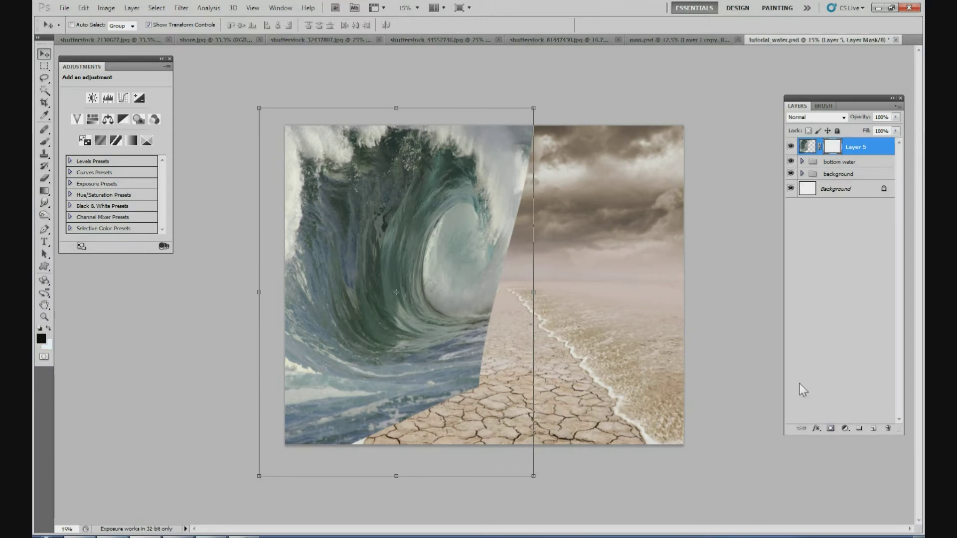
pyautogui.click(47, 144)
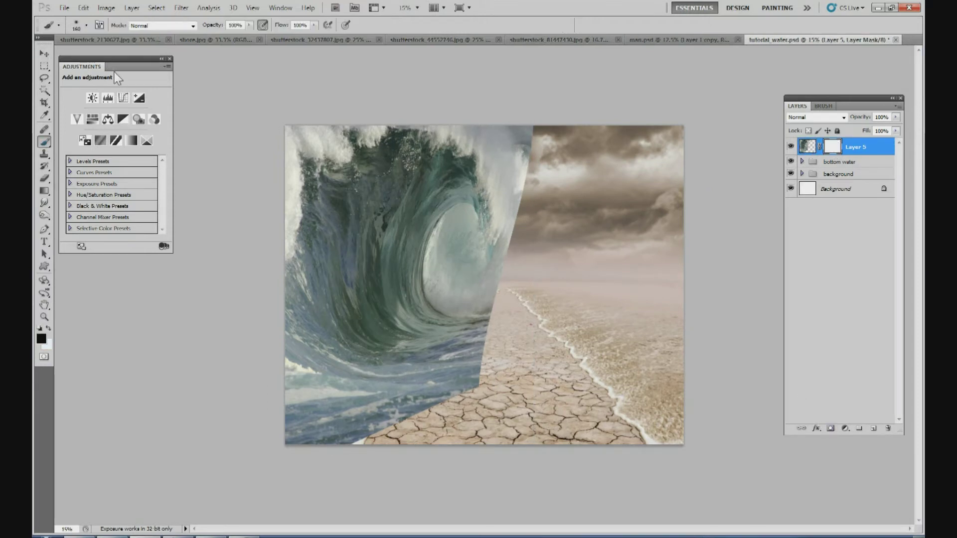
pyautogui.click(87, 25)
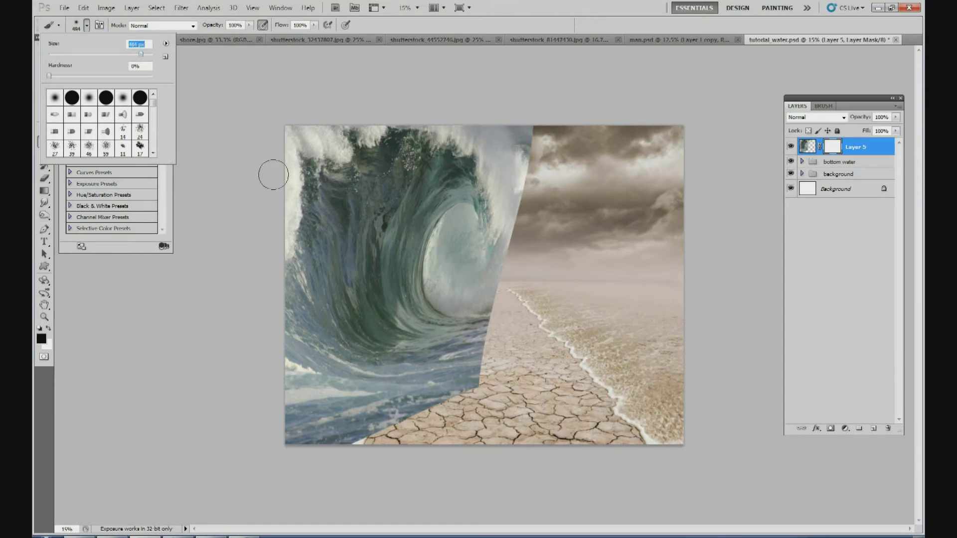
pyautogui.moveTo(140, 55); pyautogui.dragTo(142, 54)
pyautogui.click(506, 333)
pyautogui.moveTo(507, 333)
pyautogui.mouseDown()
pyautogui.moveTo(418, 408)
pyautogui.moveTo(414, 399)
pyautogui.moveTo(375, 409)
pyautogui.moveTo(407, 417)
pyautogui.moveTo(367, 452)
pyautogui.moveTo(400, 428)
pyautogui.moveTo(442, 360)
pyautogui.moveTo(504, 297)
pyautogui.moveTo(455, 358)
pyautogui.moveTo(447, 386)
pyautogui.moveTo(472, 383)
pyautogui.mouseUp()
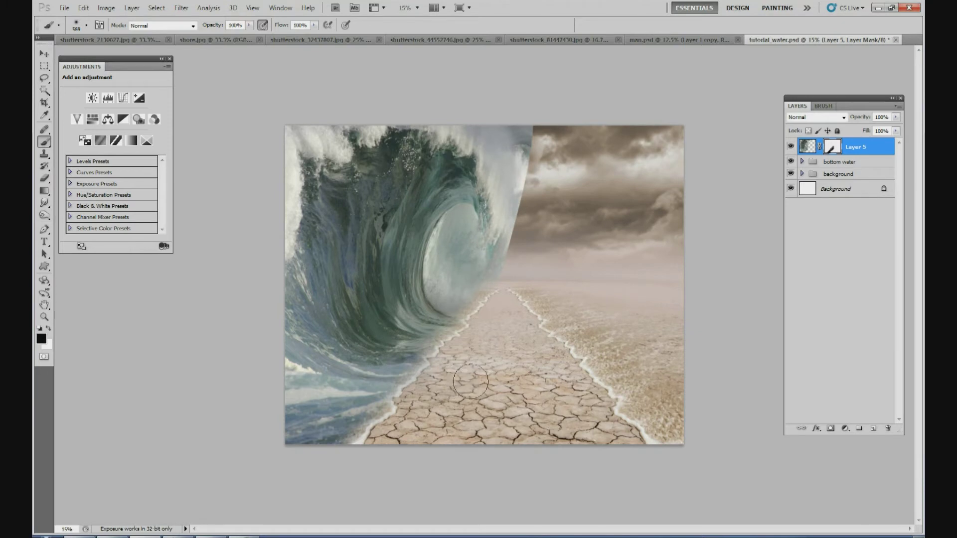
# Mask out the wave's hard outer edge against the sky, following the curl from the crest down to the horizon
pyautogui.moveTo(536, 140)
pyautogui.mouseDown()
pyautogui.moveTo(493, 121)
pyautogui.moveTo(523, 158)
pyautogui.moveTo(522, 197)
pyautogui.mouseUp()
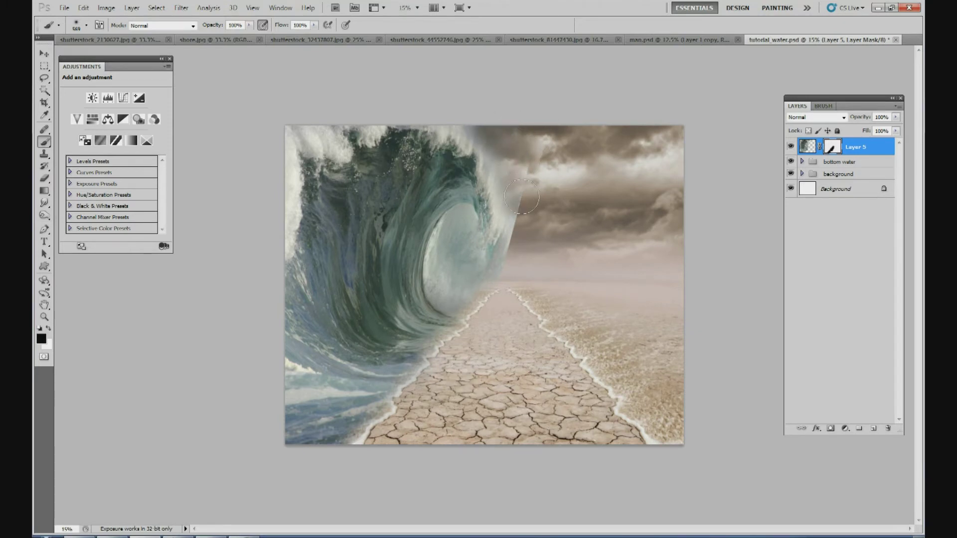
pyautogui.moveTo(529, 212); pyautogui.dragTo(517, 262)
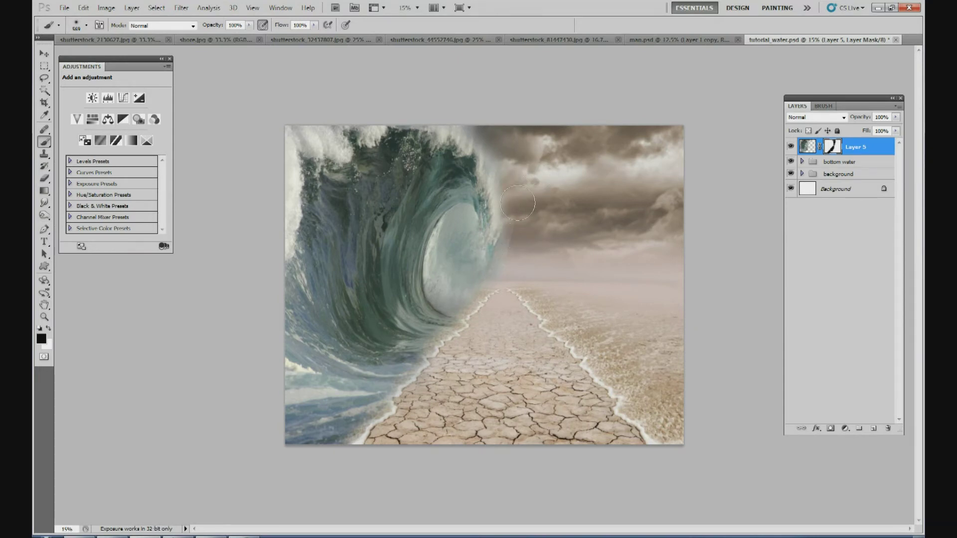
pyautogui.moveTo(502, 151); pyautogui.dragTo(482, 124)
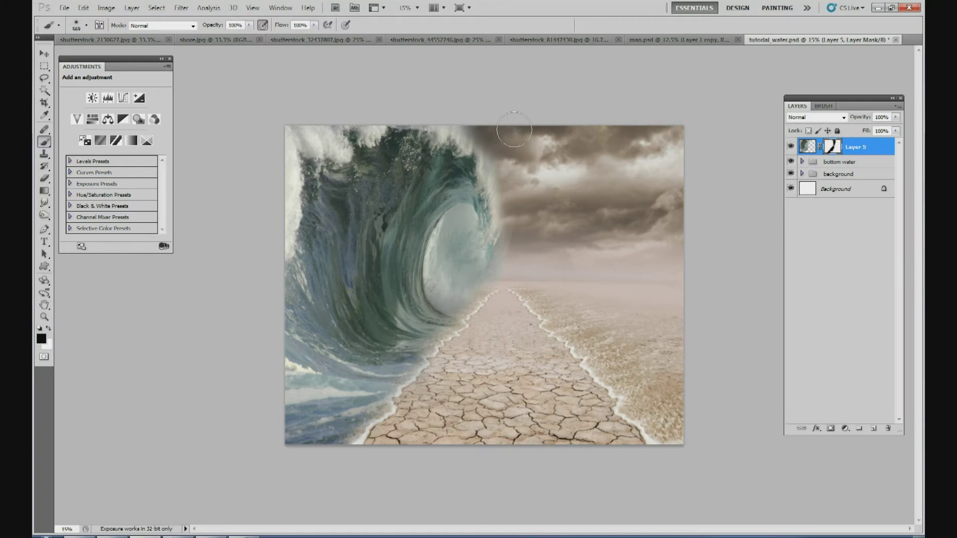
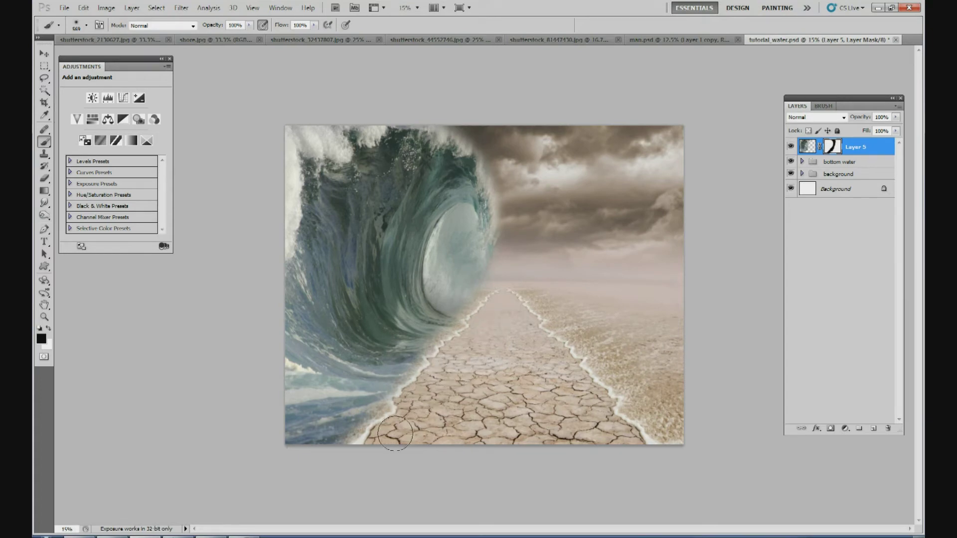
# Lower the brush opacity to 31% and paint the mask inside the wave's curl to let the sky partly show through
pyautogui.click(87, 25)
pyautogui.click(250, 25)
pyautogui.click(88, 25)
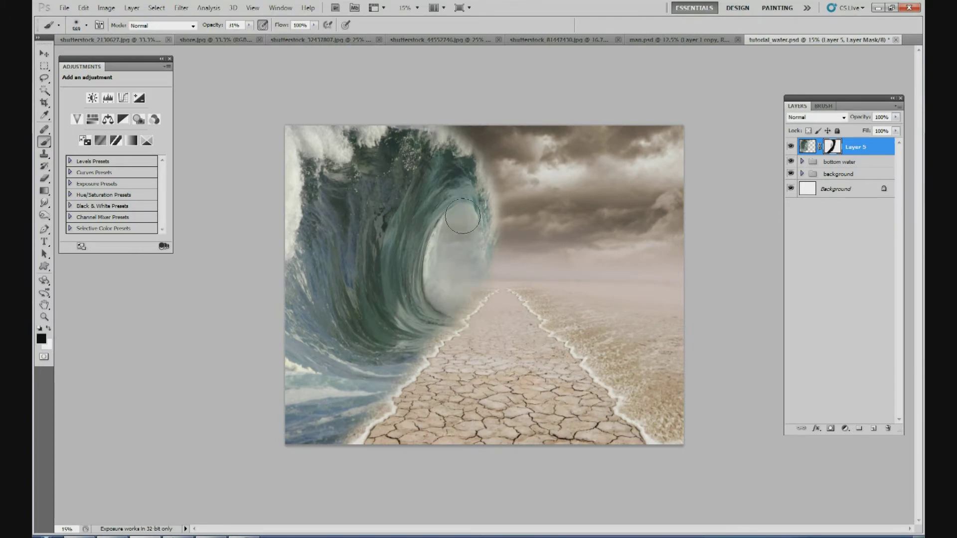
pyautogui.moveTo(461, 224); pyautogui.dragTo(460, 248)
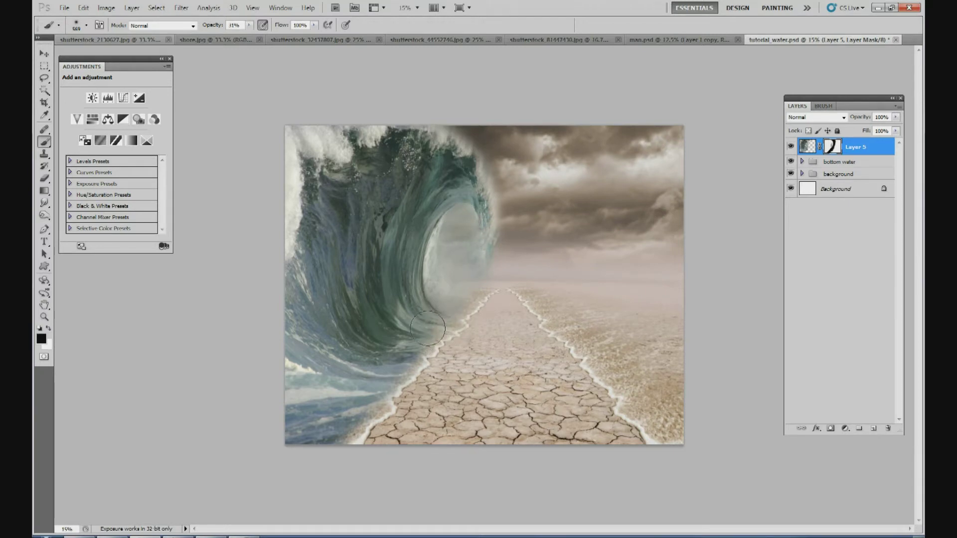
# Paint the wave's mask in black at 31% opacity along its lower part to blend it into the shore water beside the path
pyautogui.moveTo(424, 331)
pyautogui.mouseDown()
pyautogui.moveTo(441, 319)
pyautogui.moveTo(430, 306)
pyautogui.moveTo(420, 327)
pyautogui.mouseUp()
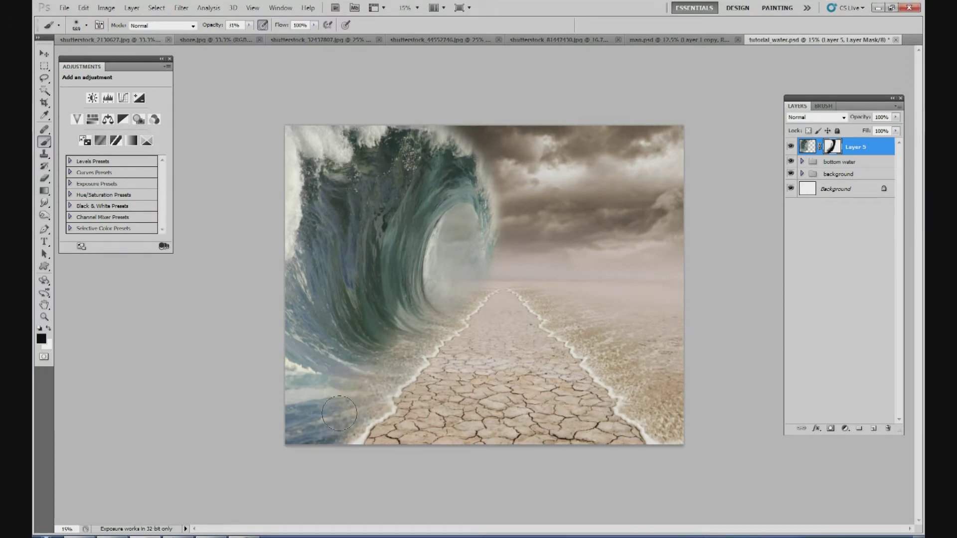
pyautogui.click(322, 432)
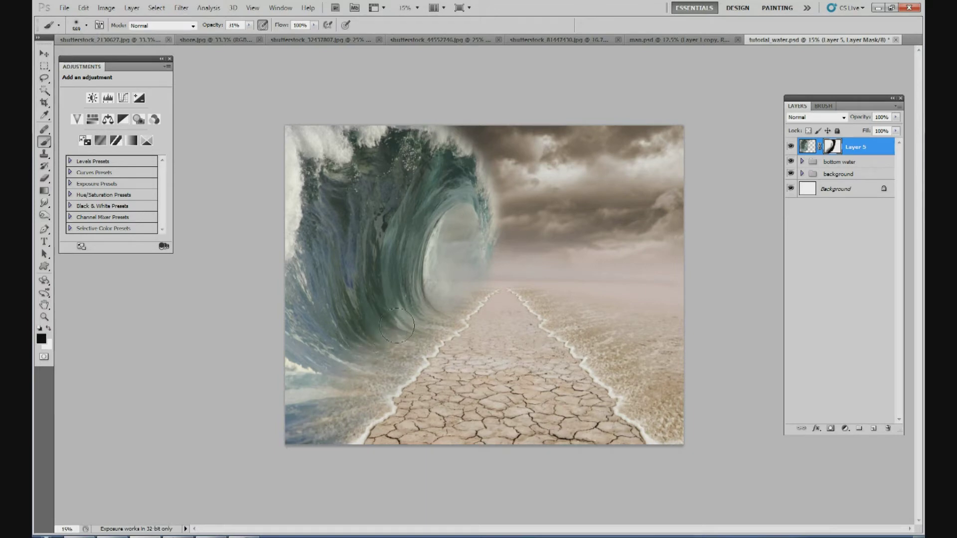
pyautogui.moveTo(407, 301)
pyautogui.mouseDown()
pyautogui.moveTo(381, 325)
pyautogui.moveTo(322, 343)
pyautogui.moveTo(329, 380)
pyautogui.mouseUp()
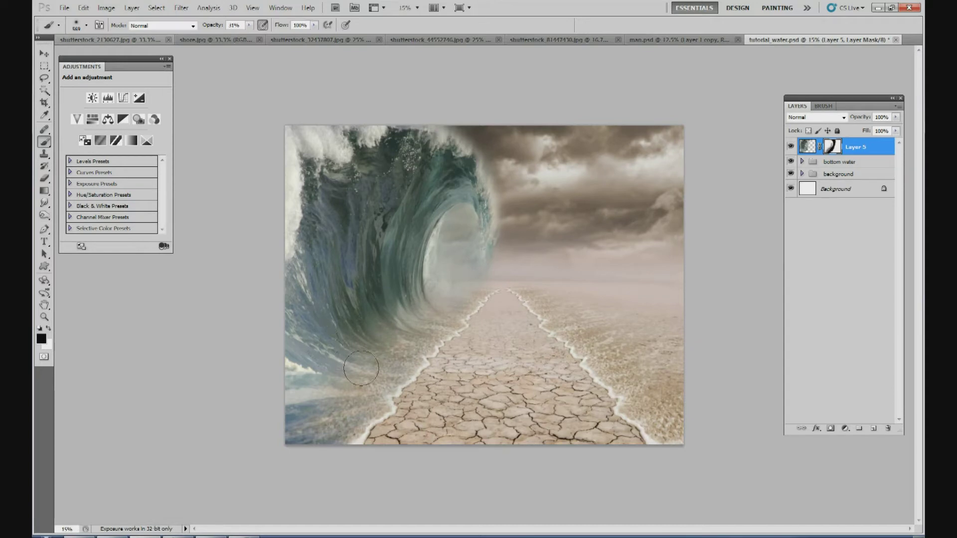
pyautogui.moveTo(452, 312)
pyautogui.mouseDown()
pyautogui.moveTo(388, 350)
pyautogui.moveTo(350, 400)
pyautogui.moveTo(353, 428)
pyautogui.moveTo(360, 406)
pyautogui.moveTo(401, 377)
pyautogui.mouseUp()
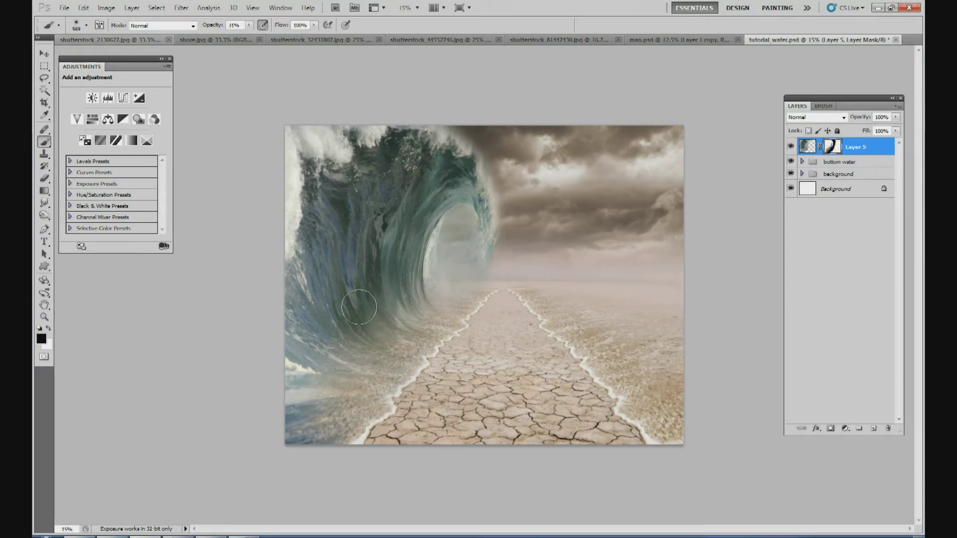
# Paint white on the wave's mask to bring back some of the water along its lower curve
pyautogui.click(49, 328)
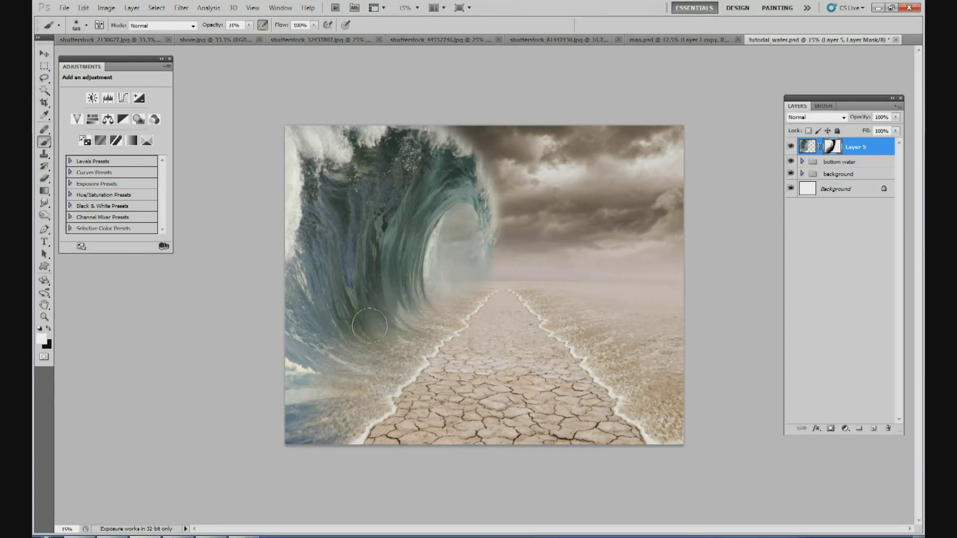
pyautogui.moveTo(371, 326); pyautogui.dragTo(405, 307)
pyautogui.moveTo(325, 368)
pyautogui.mouseDown()
pyautogui.moveTo(301, 401)
pyautogui.moveTo(321, 411)
pyautogui.moveTo(335, 357)
pyautogui.mouseUp()
# Copy the shutterstock_2130627.jpg wave photo and paste it onto a new layer beneath the masked wave in tutorial_water.psd
pyautogui.click(44, 54)
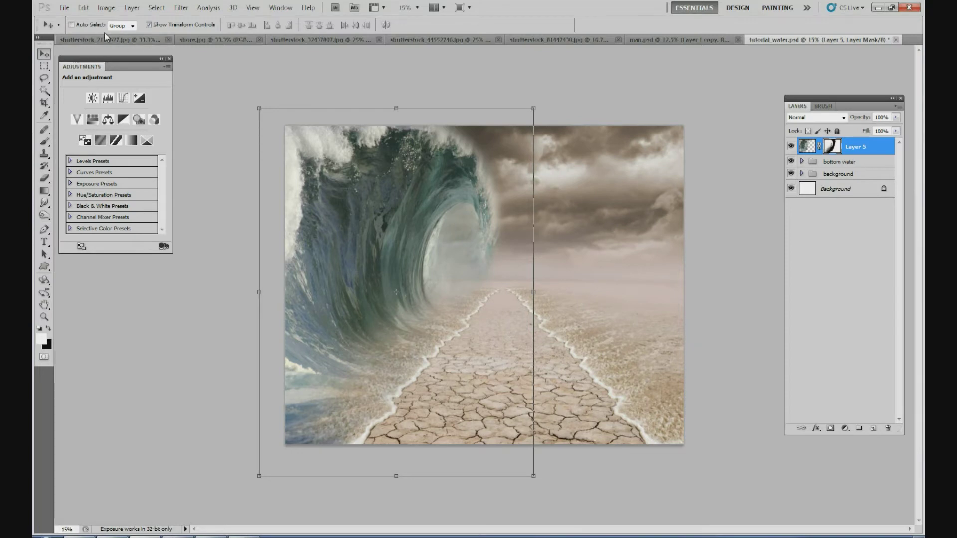
pyautogui.click(140, 41)
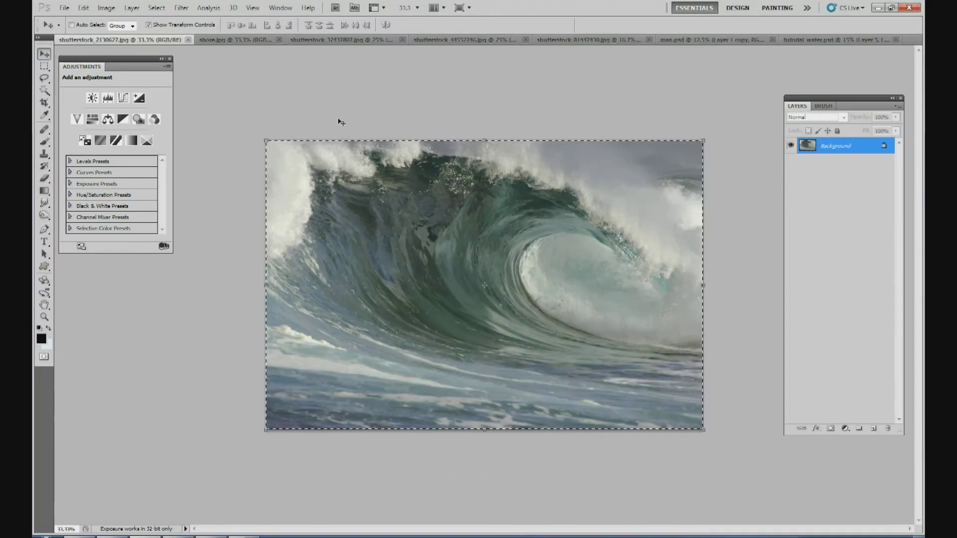
pyautogui.click(801, 41)
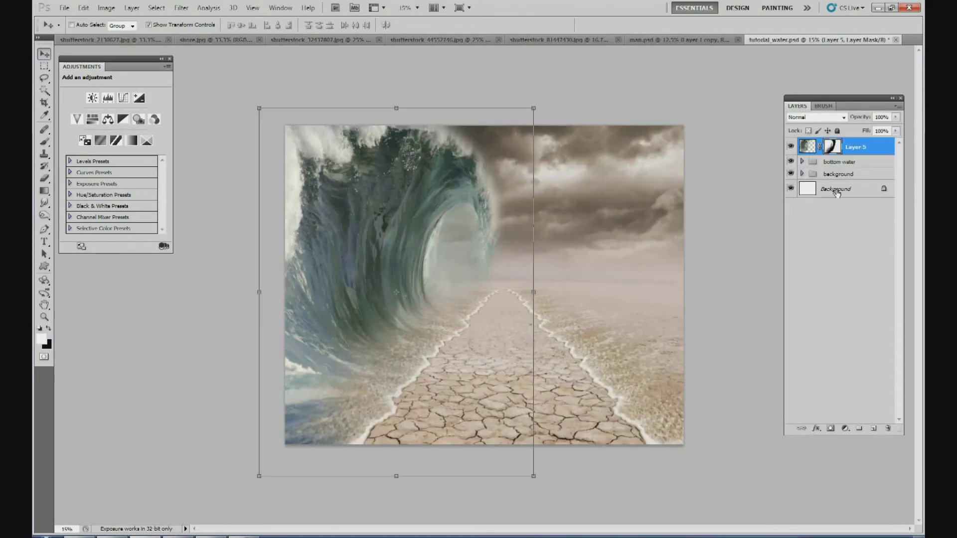
pyautogui.click(874, 427)
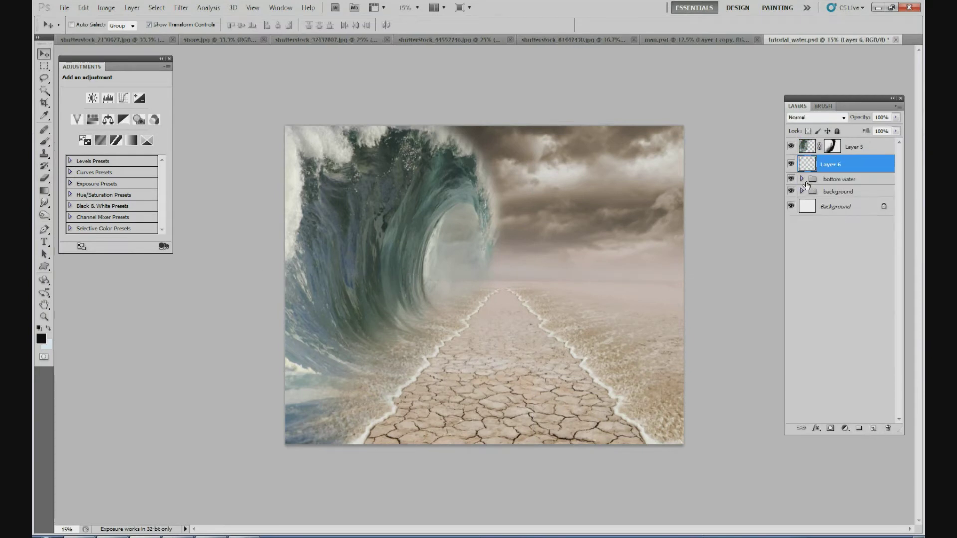
pyautogui.hotkey('ctrl', 'v')
# Stretch the second wave taller and distort it so its right side slants inward toward the horizon behind the first curl
pyautogui.moveTo(542, 272); pyautogui.dragTo(529, 262)
pyautogui.moveTo(473, 342); pyautogui.dragTo(473, 444)
pyautogui.moveTo(528, 273); pyautogui.dragTo(501, 191)
pyautogui.moveTo(544, 129); pyautogui.dragTo(590, 122)
pyautogui.moveTo(542, 361); pyautogui.dragTo(521, 358)
pyautogui.moveTo(525, 312); pyautogui.dragTo(492, 293)
pyautogui.moveTo(487, 340); pyautogui.dragTo(485, 354)
pyautogui.moveTo(321, 229); pyautogui.dragTo(348, 239)
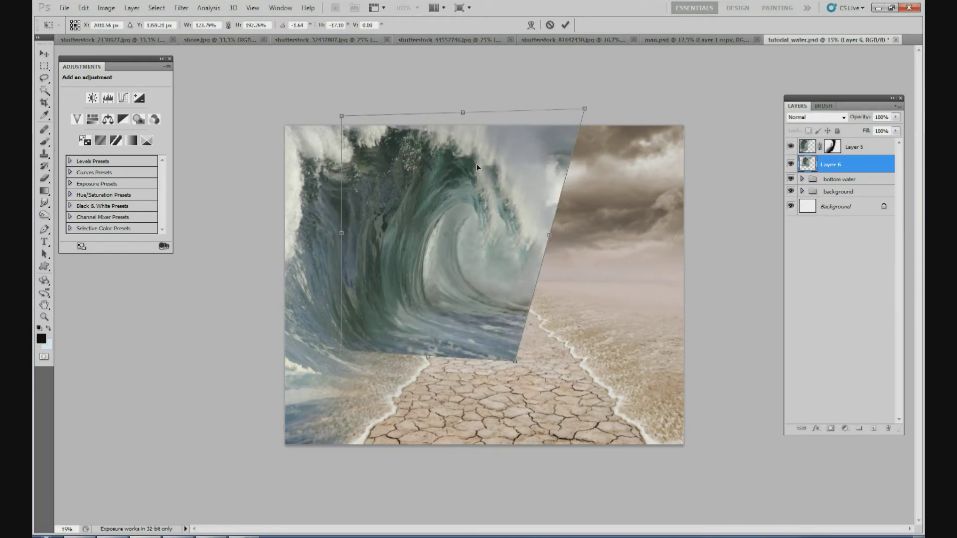
# Refine the second wave's distortion, pulling its lower right corner onto the path and shifting its left side inward, and apply it
pyautogui.moveTo(579, 111)
pyautogui.mouseDown()
pyautogui.moveTo(577, 97)
pyautogui.moveTo(570, 106)
pyautogui.mouseUp()
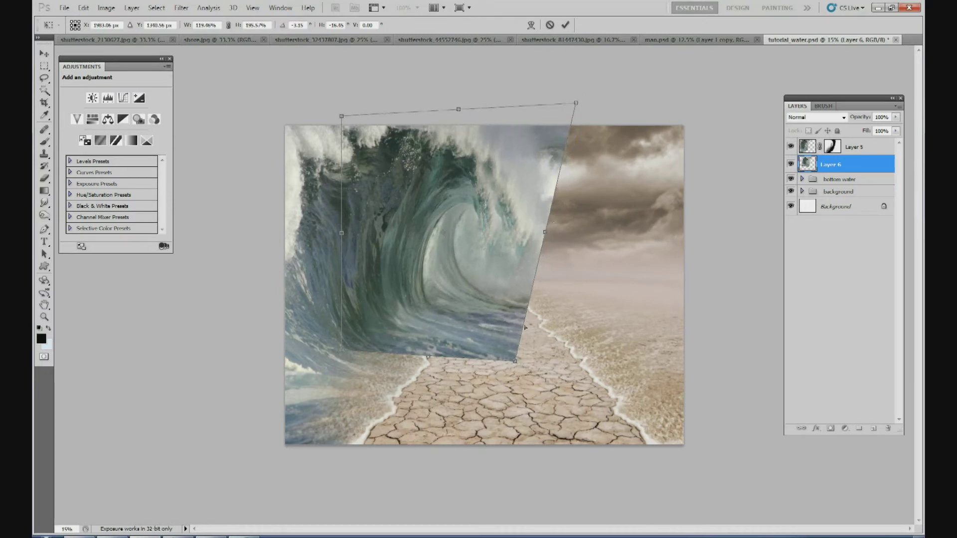
pyautogui.moveTo(516, 361); pyautogui.dragTo(477, 340)
pyautogui.moveTo(592, 100)
pyautogui.mouseDown()
pyautogui.moveTo(592, 110)
pyautogui.moveTo(574, 109)
pyautogui.moveTo(579, 102)
pyautogui.mouseUp()
pyautogui.moveTo(470, 236); pyautogui.dragTo(475, 233)
pyautogui.moveTo(362, 341); pyautogui.dragTo(349, 345)
pyautogui.moveTo(469, 284); pyautogui.dragTo(464, 287)
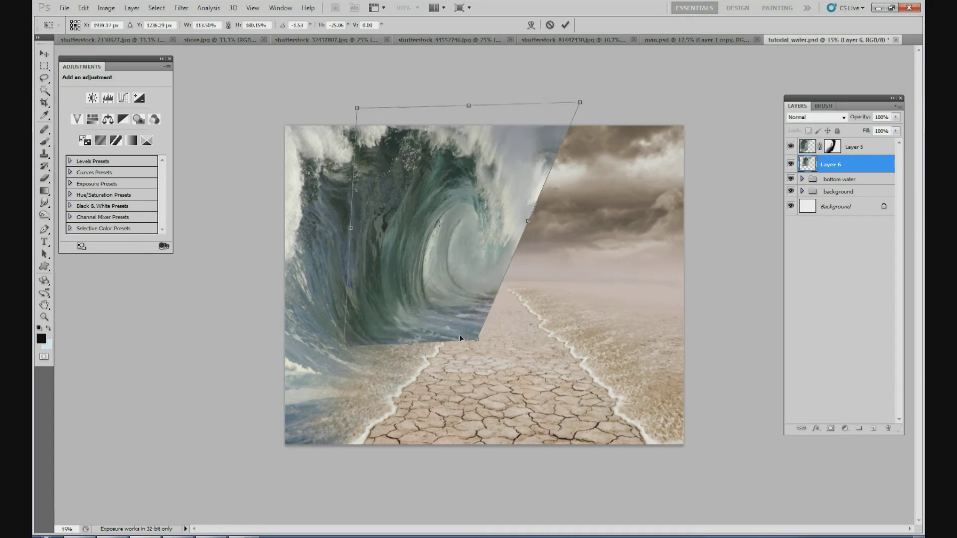
pyautogui.moveTo(476, 339)
pyautogui.mouseDown()
pyautogui.moveTo(468, 349)
pyautogui.moveTo(462, 314)
pyautogui.moveTo(477, 312)
pyautogui.moveTo(480, 341)
pyautogui.mouseUp()
pyautogui.click(566, 24)
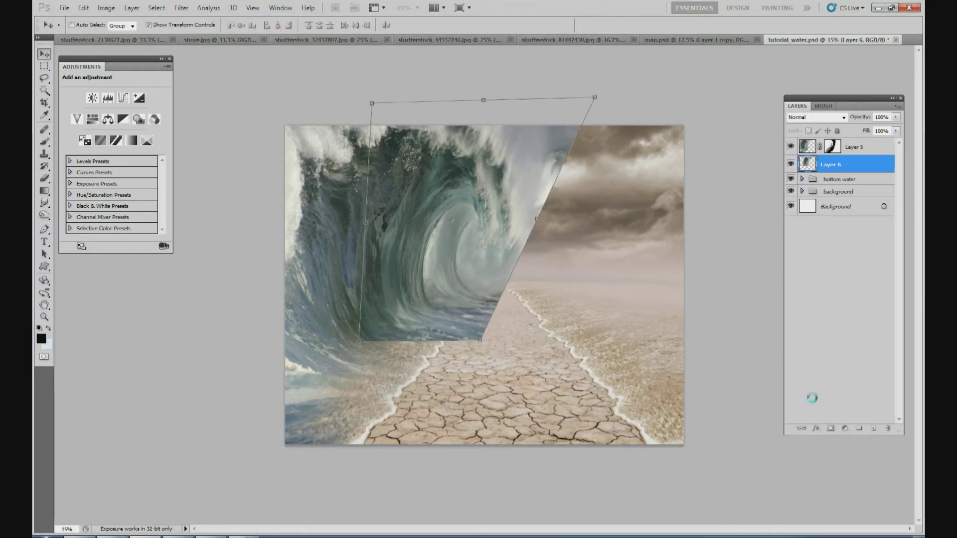
# Add a layer mask to the second wave and hide its outer edges with a black brush at 100% opacity, following the curl
pyautogui.click(831, 428)
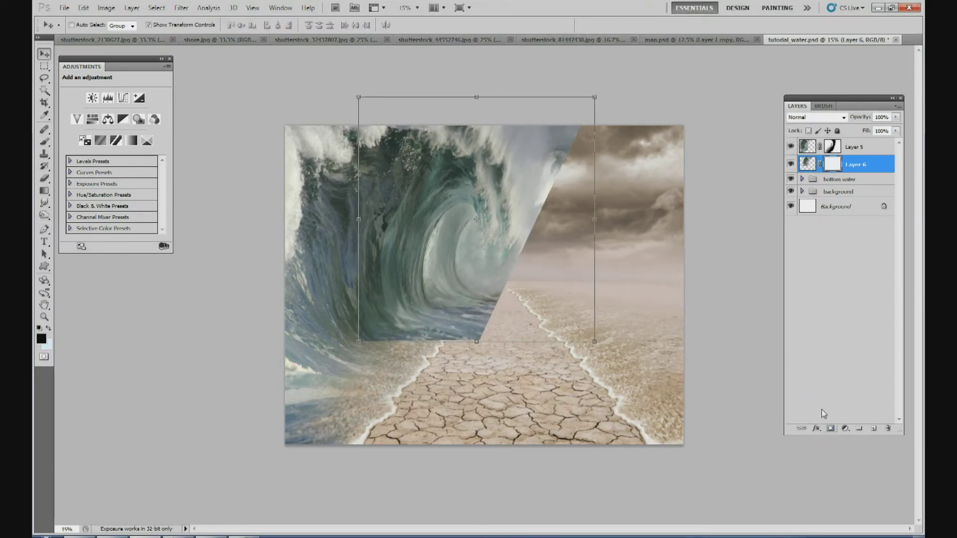
pyautogui.click(46, 142)
pyautogui.click(50, 327)
pyautogui.click(249, 25)
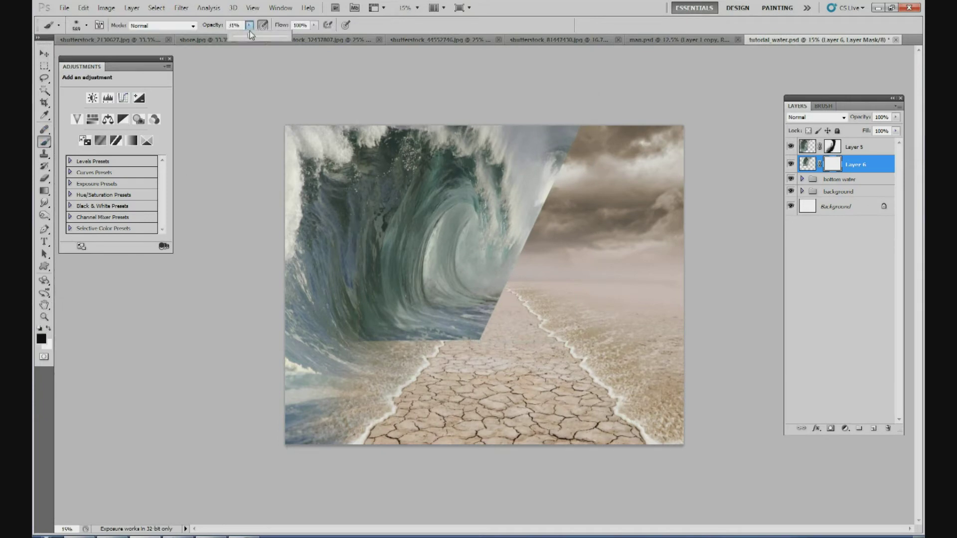
pyautogui.moveTo(594, 142)
pyautogui.mouseDown()
pyautogui.moveTo(533, 123)
pyautogui.moveTo(507, 129)
pyautogui.moveTo(564, 160)
pyautogui.moveTo(549, 180)
pyautogui.moveTo(536, 177)
pyautogui.moveTo(535, 151)
pyautogui.moveTo(536, 215)
pyautogui.moveTo(481, 340)
pyautogui.moveTo(464, 340)
pyautogui.moveTo(493, 324)
pyautogui.moveTo(505, 283)
pyautogui.moveTo(543, 234)
pyautogui.moveTo(538, 178)
pyautogui.moveTo(551, 196)
pyautogui.moveTo(534, 259)
pyautogui.moveTo(500, 318)
pyautogui.moveTo(417, 313)
pyautogui.moveTo(335, 330)
pyautogui.moveTo(349, 339)
pyautogui.moveTo(401, 347)
pyautogui.moveTo(453, 336)
pyautogui.moveTo(389, 332)
pyautogui.moveTo(371, 316)
pyautogui.moveTo(367, 291)
pyautogui.moveTo(381, 210)
pyautogui.moveTo(405, 182)
pyautogui.moveTo(380, 194)
pyautogui.moveTo(440, 153)
pyautogui.mouseUp()
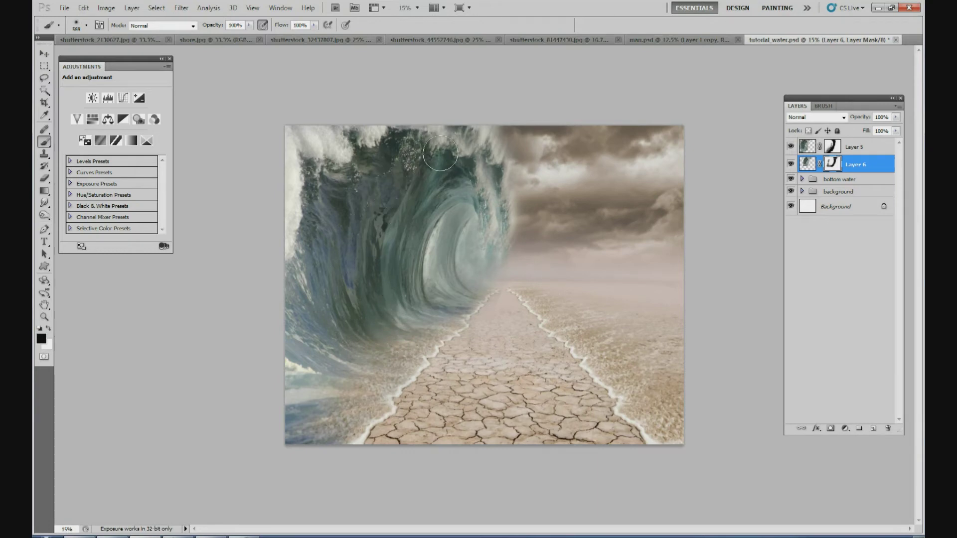
pyautogui.moveTo(372, 233)
pyautogui.mouseDown()
pyautogui.moveTo(364, 255)
pyautogui.moveTo(382, 317)
pyautogui.mouseUp()
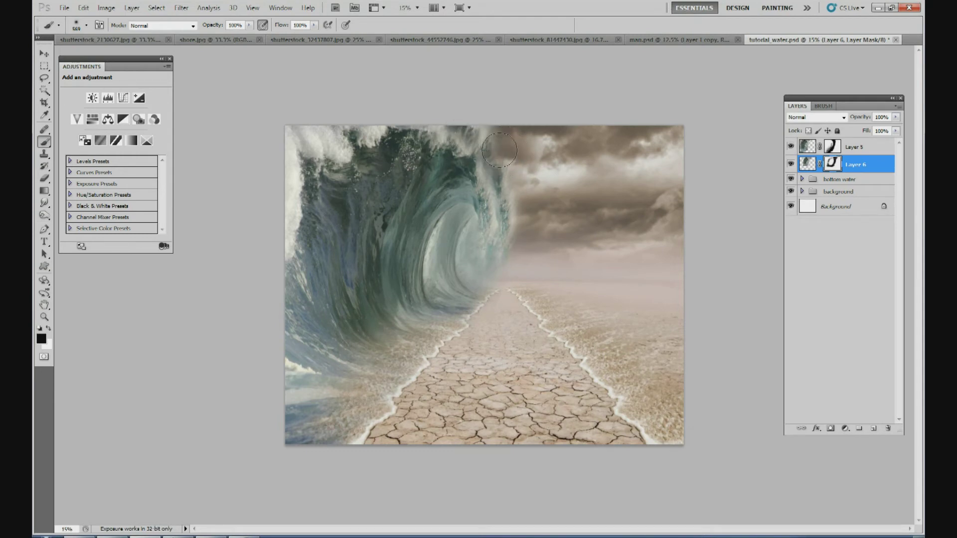
pyautogui.moveTo(510, 171); pyautogui.dragTo(527, 229)
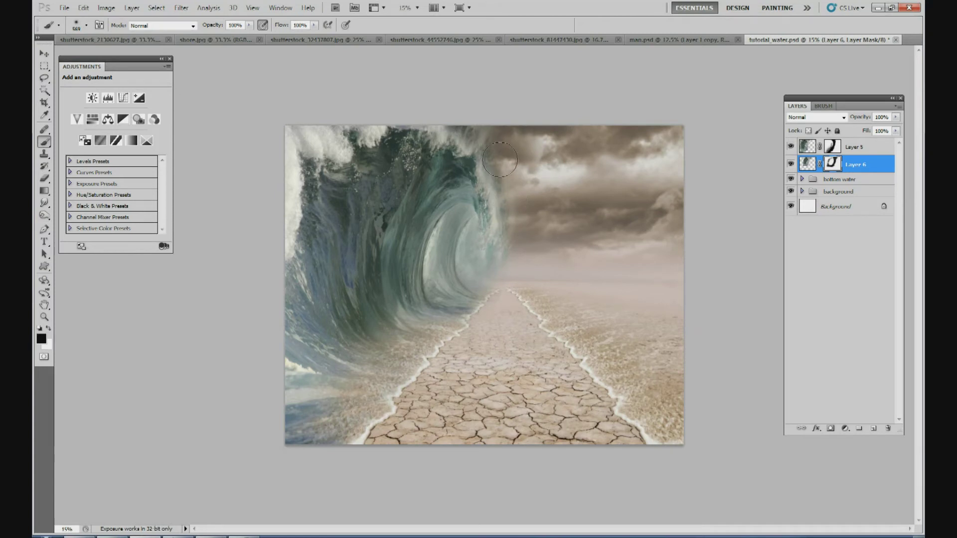
pyautogui.moveTo(483, 120); pyautogui.dragTo(507, 191)
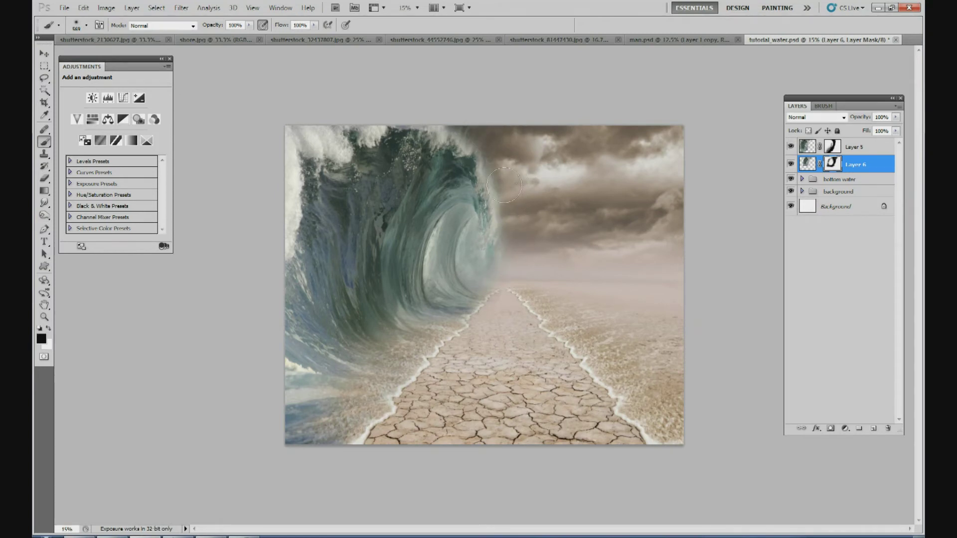
pyautogui.moveTo(509, 256)
pyautogui.mouseDown()
pyautogui.moveTo(504, 269)
pyautogui.moveTo(463, 247)
pyautogui.mouseUp()
# Lower the brush opacity to 26% and soften the second wave's mask inside the curl and down toward the shore
pyautogui.click(248, 26)
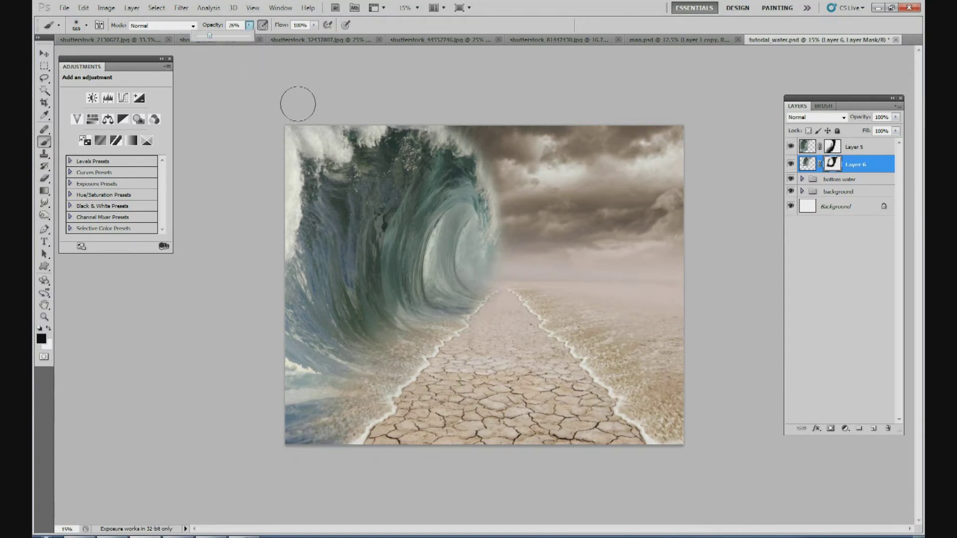
pyautogui.click(473, 243)
pyautogui.moveTo(472, 260)
pyautogui.mouseDown()
pyautogui.moveTo(473, 238)
pyautogui.moveTo(467, 265)
pyautogui.moveTo(487, 270)
pyautogui.moveTo(471, 270)
pyautogui.moveTo(472, 246)
pyautogui.moveTo(480, 282)
pyautogui.moveTo(498, 274)
pyautogui.moveTo(475, 311)
pyautogui.moveTo(442, 313)
pyautogui.moveTo(468, 309)
pyautogui.moveTo(482, 297)
pyautogui.moveTo(477, 288)
pyautogui.moveTo(466, 302)
pyautogui.moveTo(440, 306)
pyautogui.mouseUp()
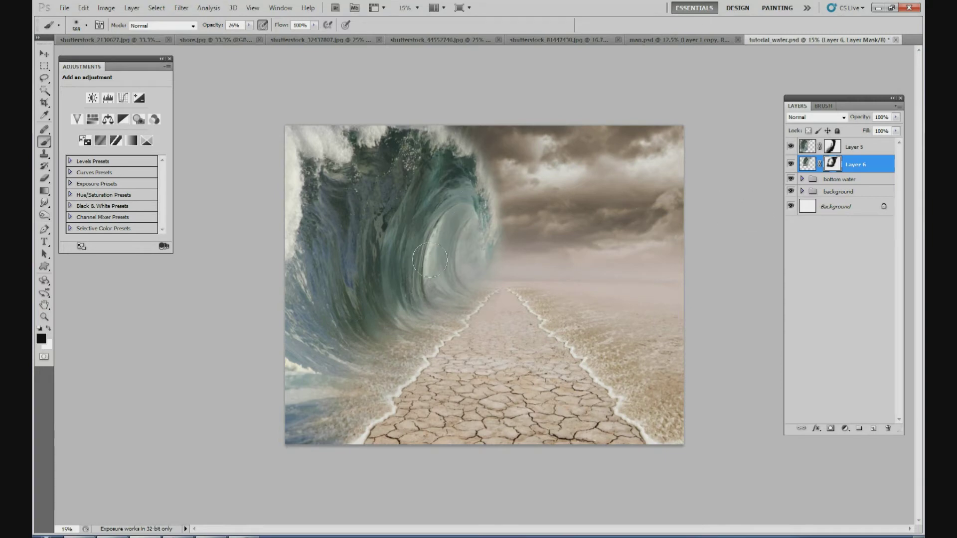
# Blend the first wave's inner curl into the second wave by painting black and white on the first wave's mask
pyautogui.click(833, 153)
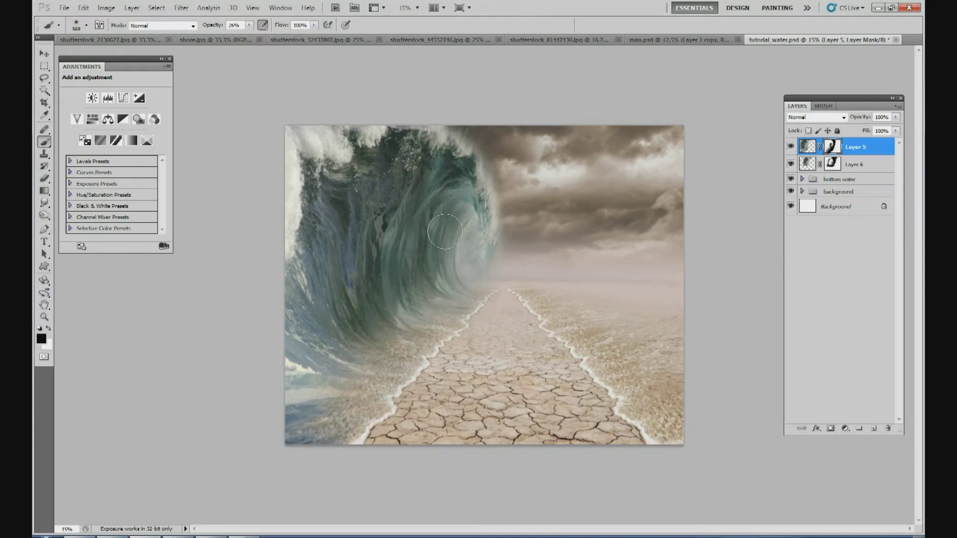
pyautogui.click(48, 328)
pyautogui.moveTo(408, 228)
pyautogui.mouseDown()
pyautogui.moveTo(415, 267)
pyautogui.moveTo(409, 244)
pyautogui.moveTo(432, 206)
pyautogui.moveTo(409, 253)
pyautogui.moveTo(411, 289)
pyautogui.moveTo(427, 308)
pyautogui.mouseUp()
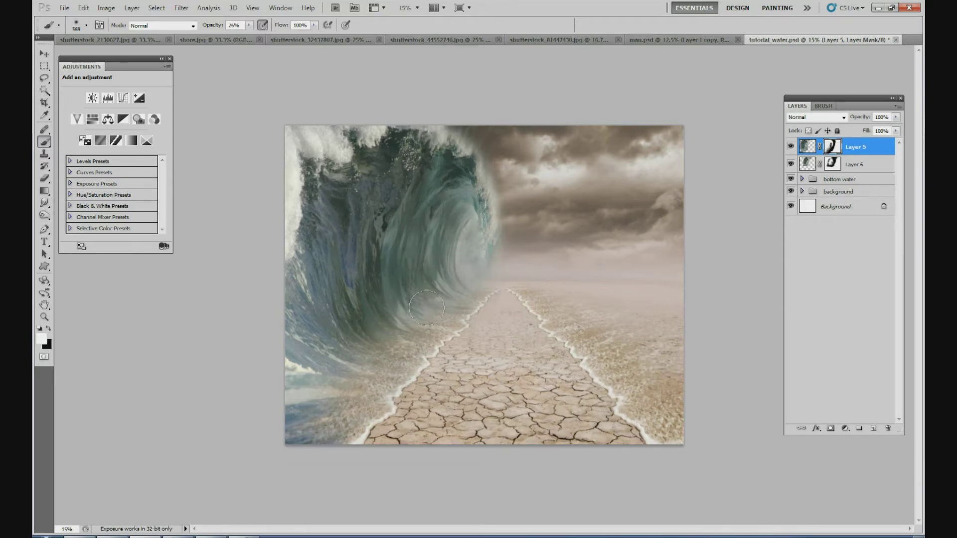
pyautogui.moveTo(500, 279); pyautogui.dragTo(509, 259)
pyautogui.click(49, 328)
pyautogui.moveTo(518, 237)
pyautogui.mouseDown()
pyautogui.moveTo(507, 262)
pyautogui.moveTo(518, 236)
pyautogui.mouseUp()
# Compare the two wave layers by toggling their visibility, and refine the first wave's mask around the curl with black and white strokes
pyautogui.click(791, 166)
pyautogui.click(791, 166)
pyautogui.click(791, 166)
pyautogui.click(791, 166)
pyautogui.click(792, 149)
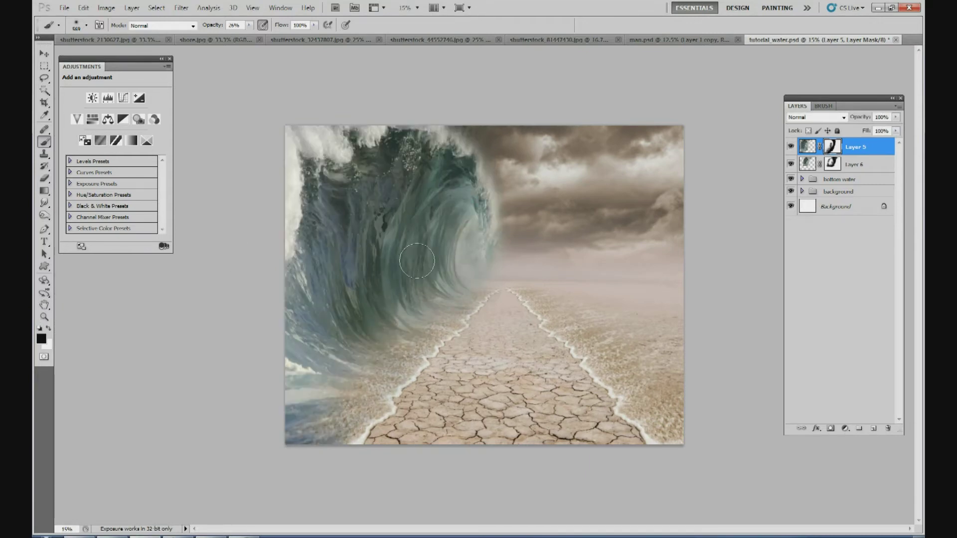
pyautogui.moveTo(431, 277); pyautogui.dragTo(434, 218)
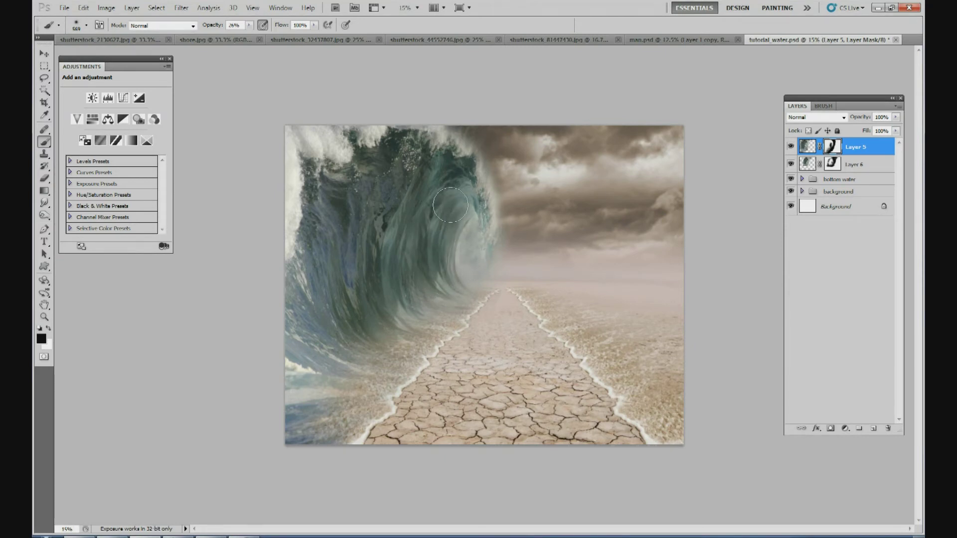
pyautogui.click(49, 328)
pyautogui.moveTo(409, 282); pyautogui.dragTo(407, 297)
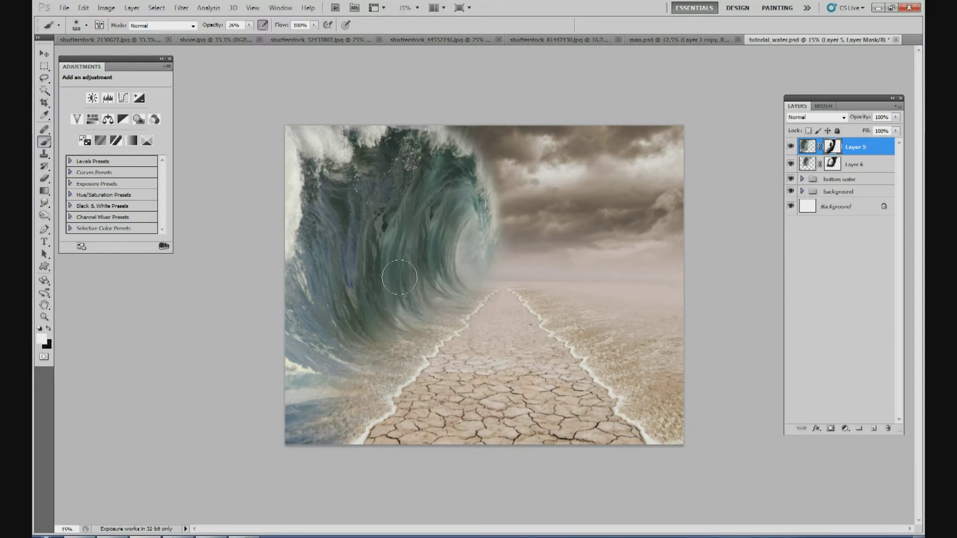
pyautogui.moveTo(339, 264); pyautogui.dragTo(367, 258)
pyautogui.moveTo(502, 278)
pyautogui.mouseDown()
pyautogui.moveTo(498, 306)
pyautogui.moveTo(507, 271)
pyautogui.moveTo(496, 278)
pyautogui.moveTo(483, 252)
pyautogui.mouseUp()
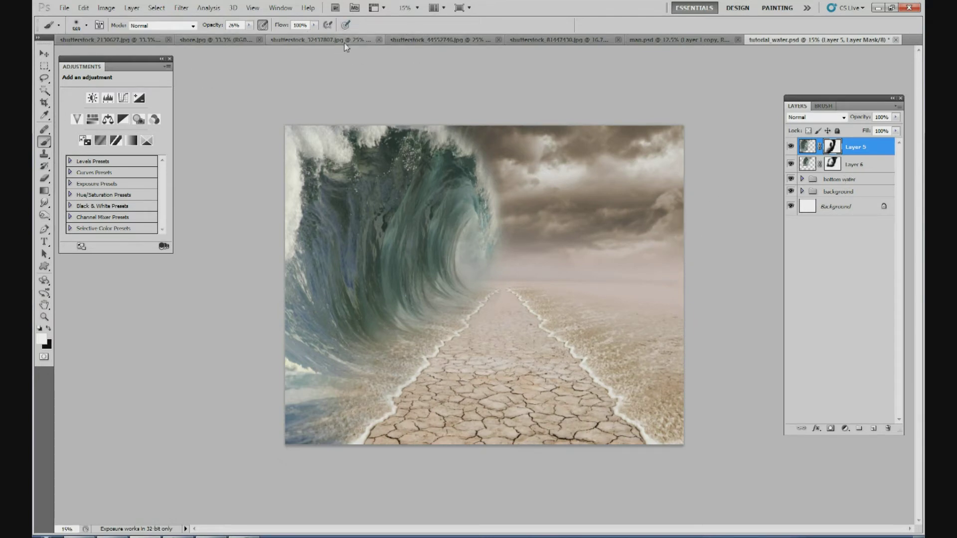
# Copy the whole shutterstock_32437807.jpg wave photo and paste it as the top layer of tutorial_water.psd
pyautogui.click(361, 41)
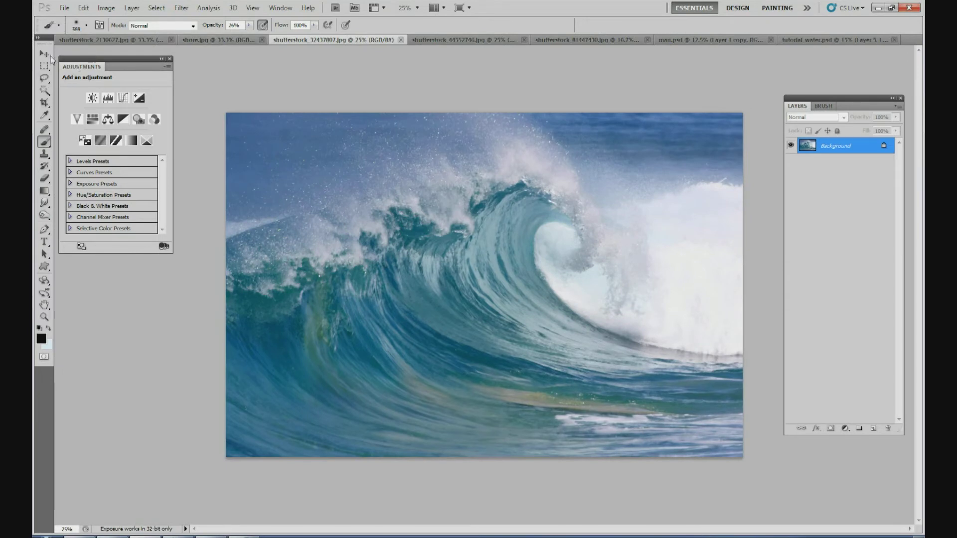
pyautogui.click(44, 54)
pyautogui.click(161, 10)
pyautogui.click(165, 20)
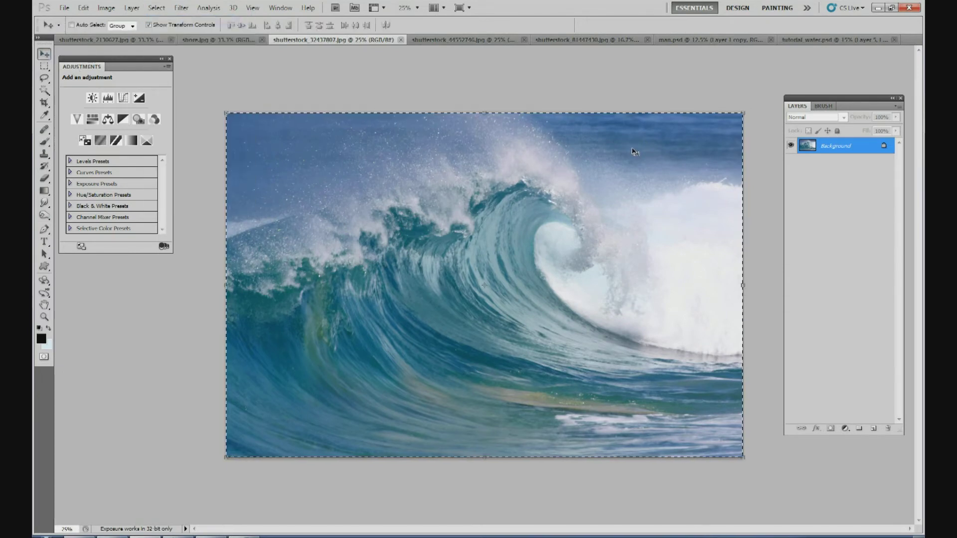
pyautogui.click(792, 41)
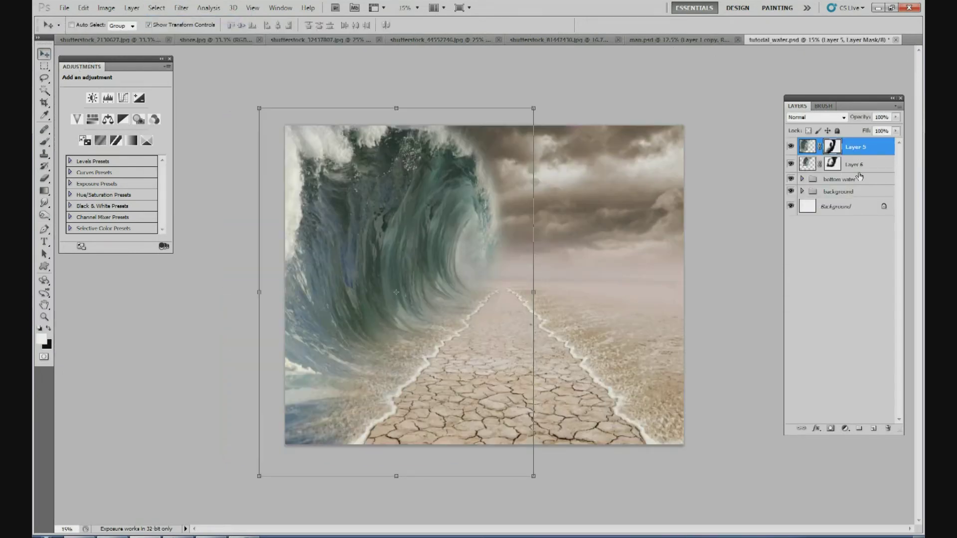
pyautogui.hotkey('ctrl', 'v')
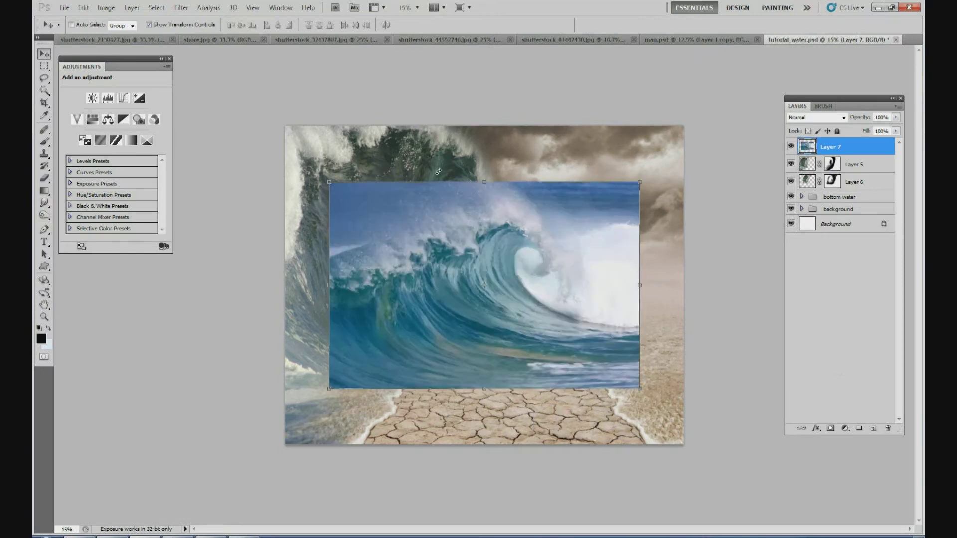
pyautogui.click(83, 7)
pyautogui.click(142, 205)
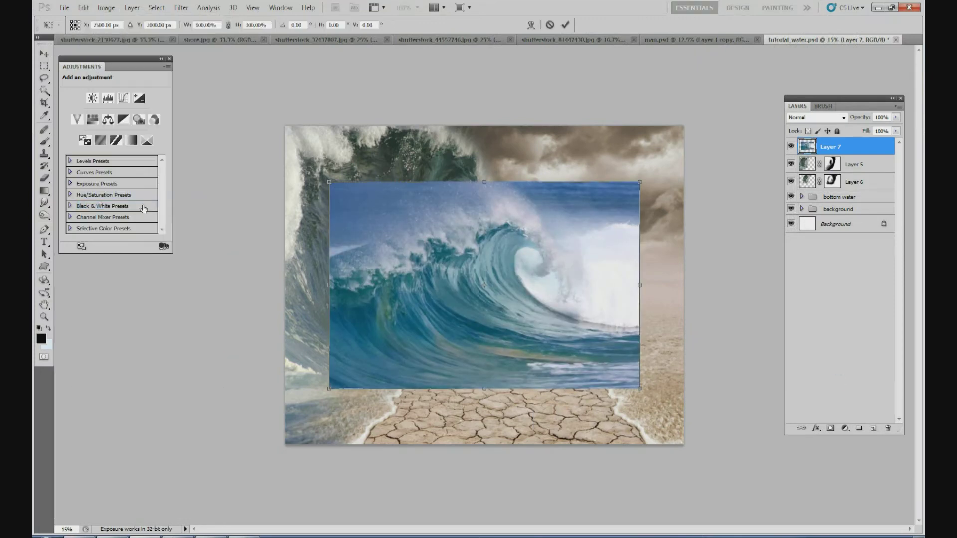
pyautogui.click(550, 24)
# Flip the pasted wave horizontally, move it over the canvas's right half, and stretch it up to the canvas's upper edge
pyautogui.click(83, 8)
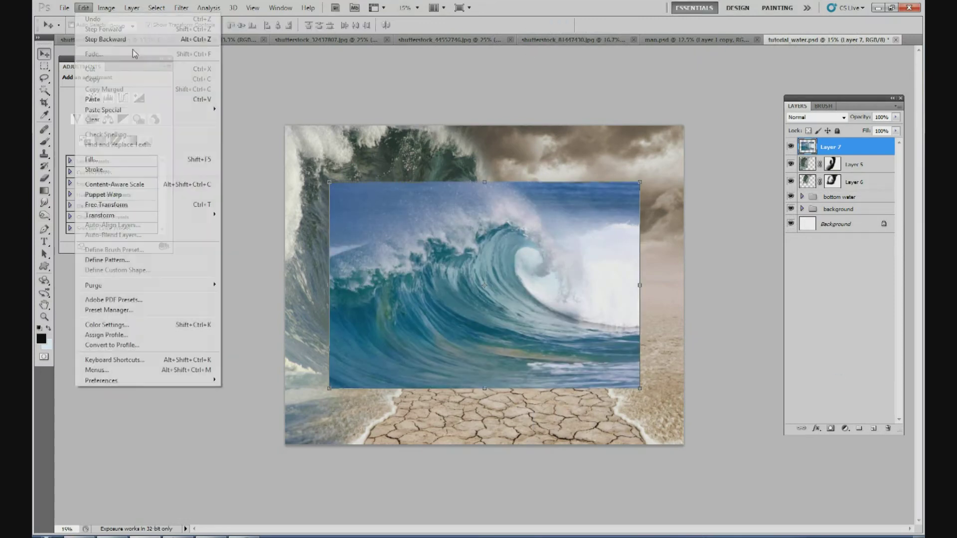
pyautogui.moveTo(161, 215)
pyautogui.click(279, 330)
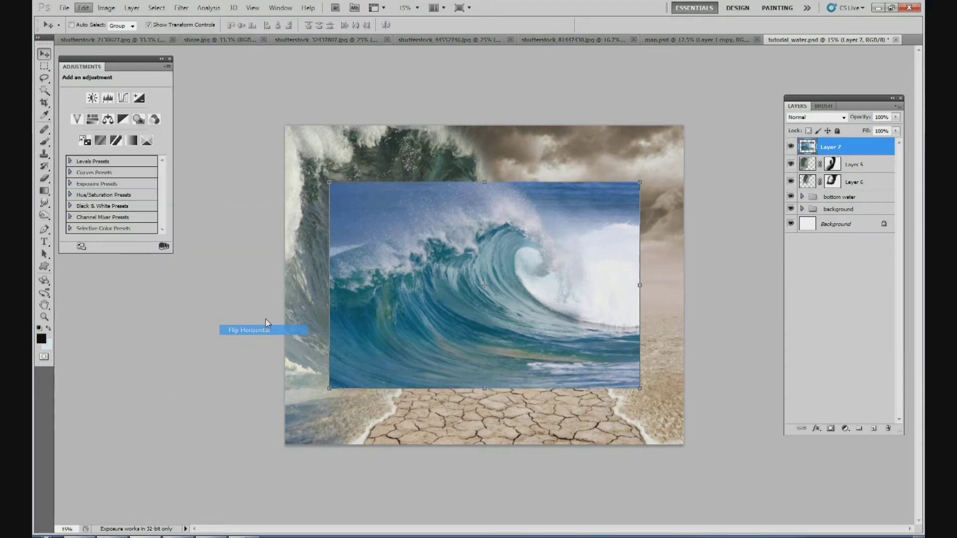
pyautogui.moveTo(520, 238); pyautogui.dragTo(566, 296)
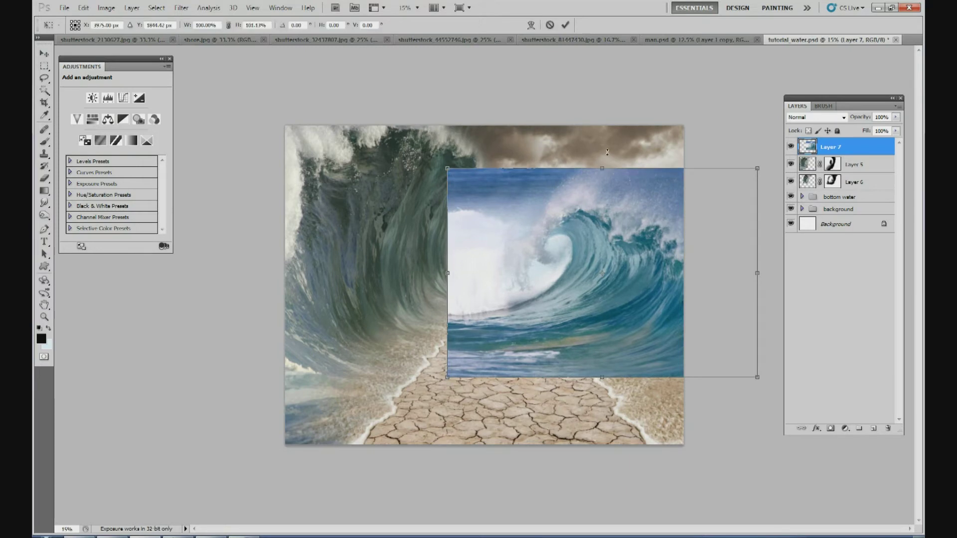
pyautogui.moveTo(602, 170); pyautogui.dragTo(602, 125)
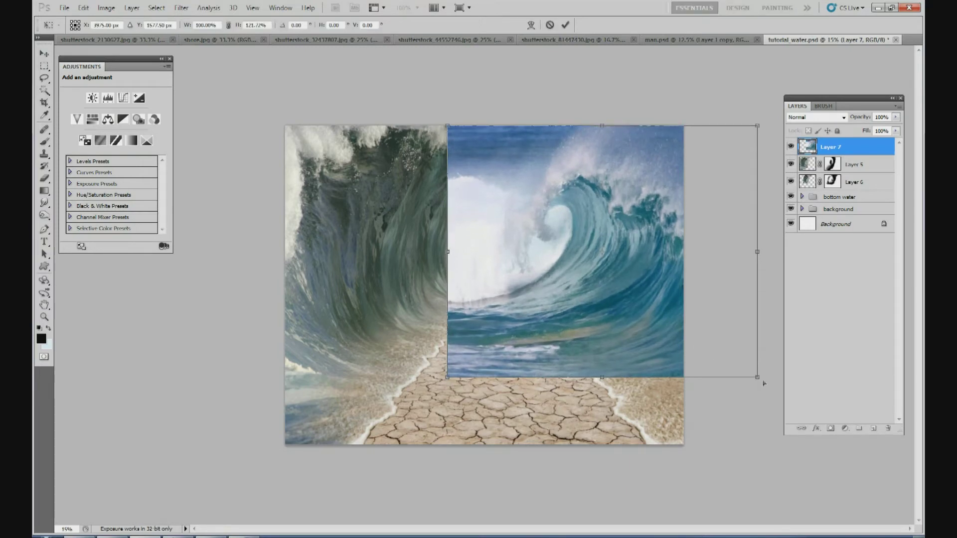
# Distort the flipped wave's corners into perspective so its lower edge follows the right side of the cracked path
pyautogui.moveTo(764, 382); pyautogui.dragTo(780, 401)
pyautogui.moveTo(448, 378); pyautogui.dragTo(495, 372)
pyautogui.moveTo(448, 125); pyautogui.dragTo(490, 121)
pyautogui.moveTo(774, 396); pyautogui.dragTo(758, 439)
pyautogui.moveTo(502, 369); pyautogui.dragTo(518, 360)
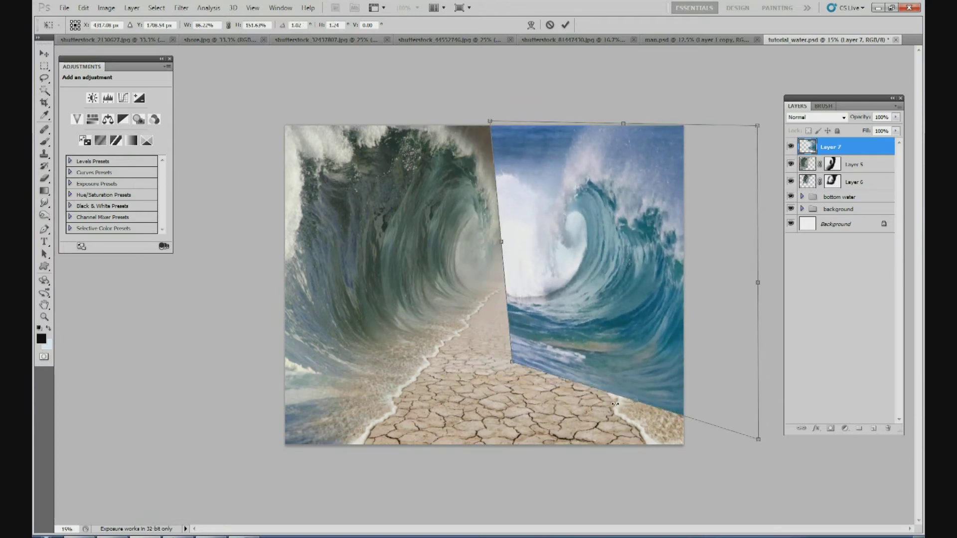
pyautogui.moveTo(761, 445); pyautogui.dragTo(741, 472)
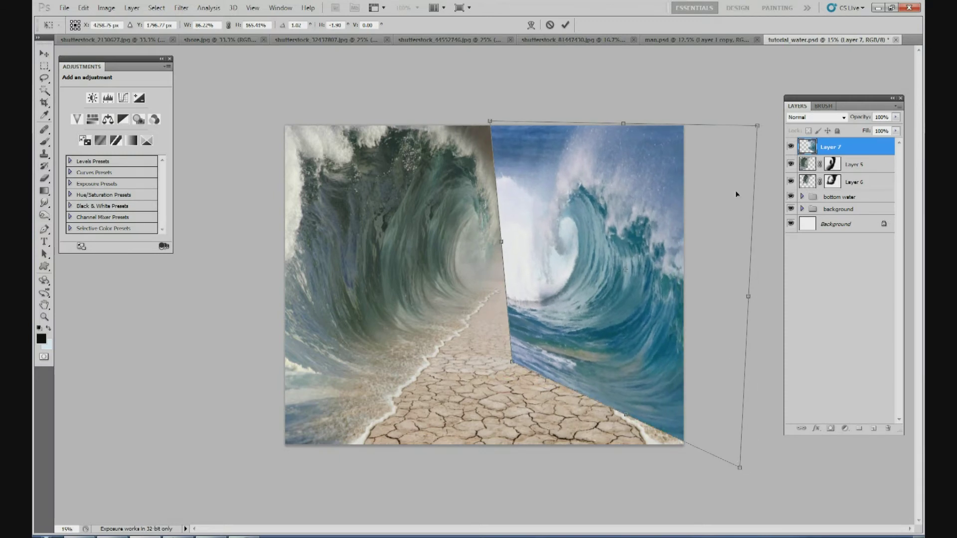
pyautogui.moveTo(758, 127); pyautogui.dragTo(776, 117)
pyautogui.moveTo(489, 121); pyautogui.dragTo(490, 96)
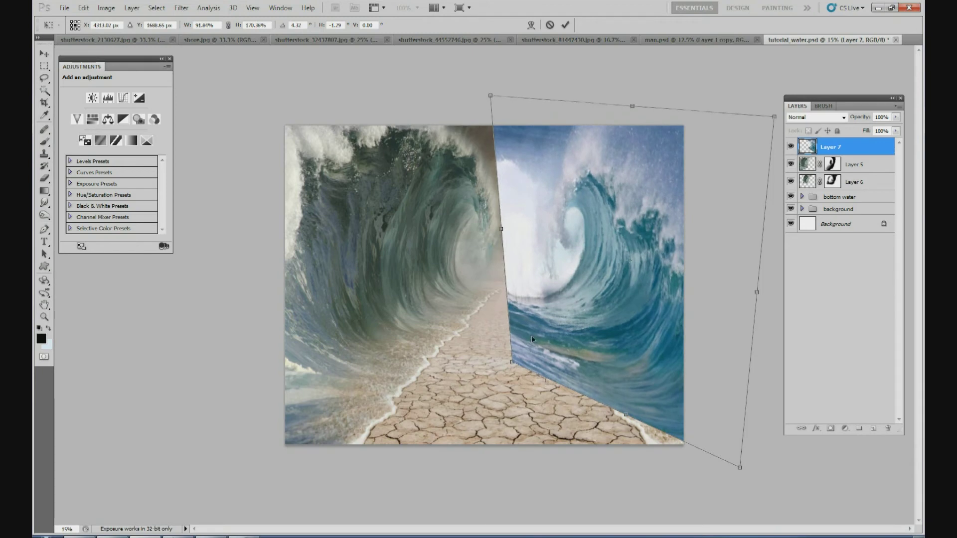
# Fine-tune the flipped wave's corners, narrowing its outer side and extending it past the canvas edges, and apply the transform
pyautogui.rightClick(521, 358)
pyautogui.click(514, 363)
pyautogui.moveTo(512, 364); pyautogui.dragTo(517, 362)
pyautogui.moveTo(742, 469); pyautogui.dragTo(724, 482)
pyautogui.moveTo(501, 97); pyautogui.dragTo(500, 87)
pyautogui.moveTo(775, 118); pyautogui.dragTo(730, 101)
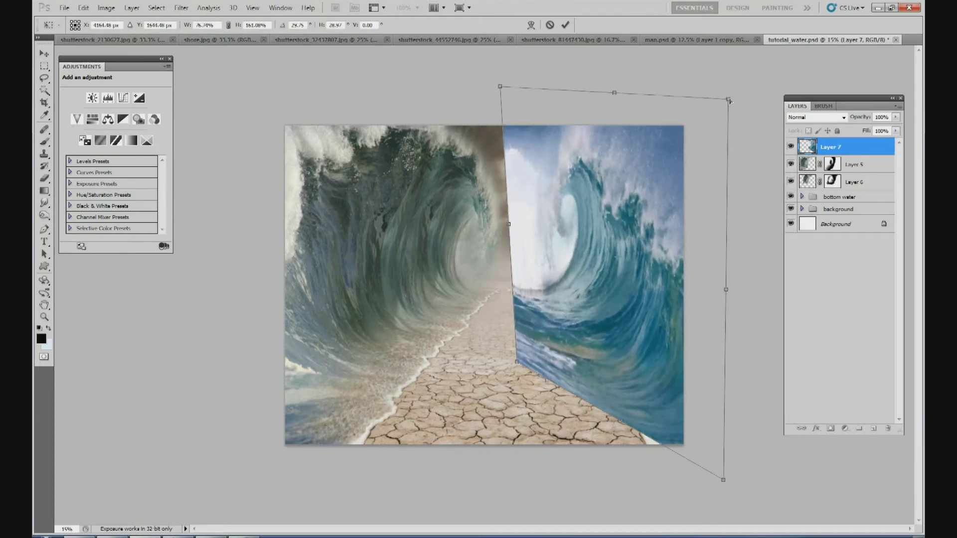
pyautogui.moveTo(517, 359); pyautogui.dragTo(511, 370)
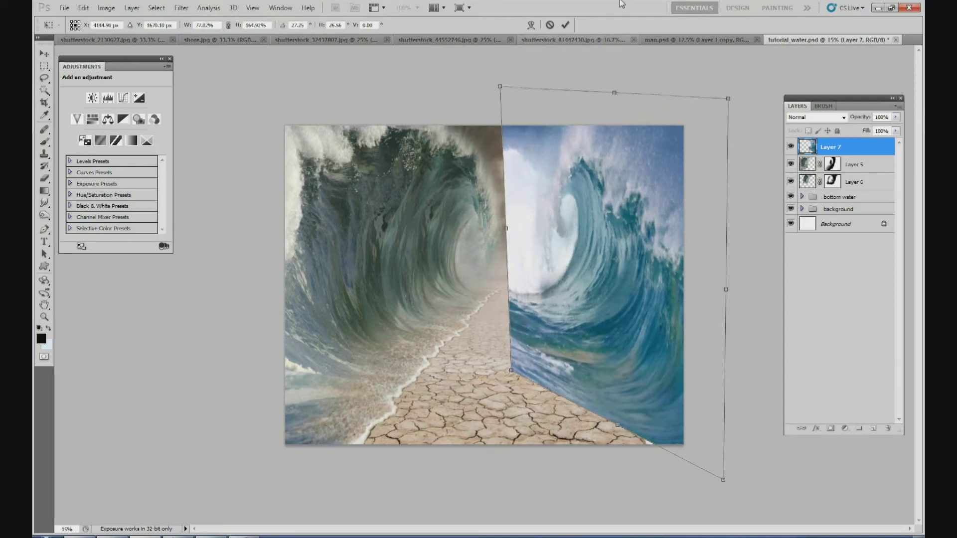
pyautogui.click(565, 25)
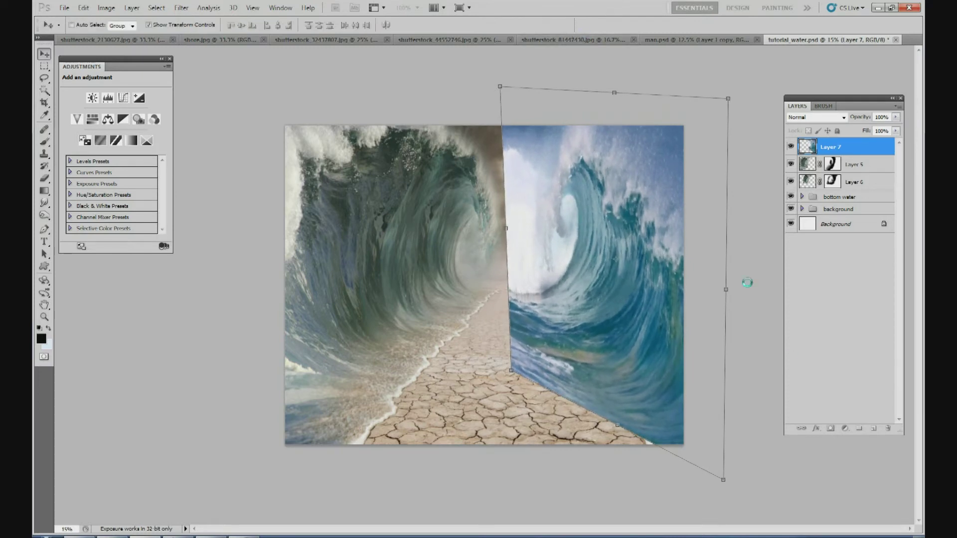
# Add a layer mask to the flipped wave and set the brush opacity to 100%
pyautogui.click(830, 430)
pyautogui.click(44, 143)
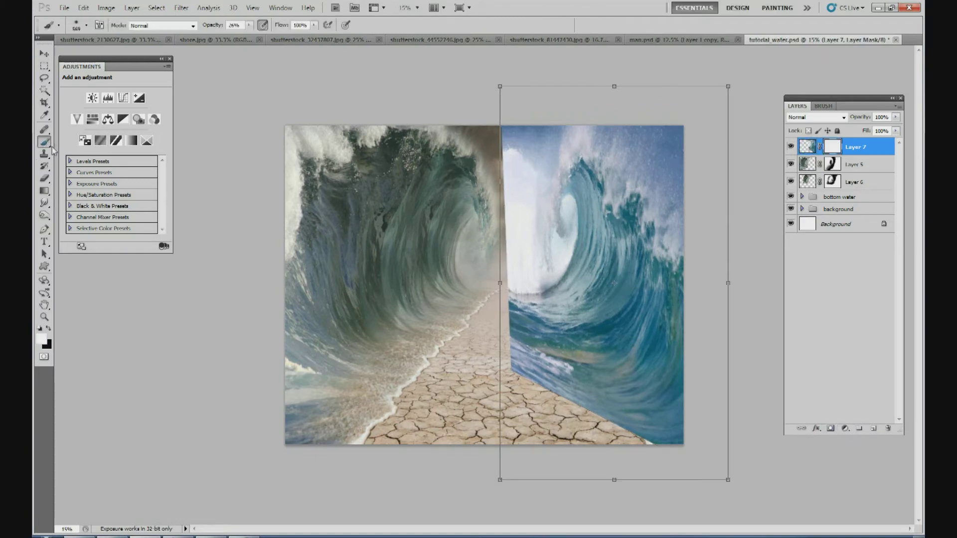
pyautogui.click(250, 25)
pyautogui.moveTo(253, 37); pyautogui.dragTo(293, 38)
# Paint black on the flipped wave's mask to hide its blue sky, hard inner edge, and the water covering the path and shoreline
pyautogui.moveTo(508, 140)
pyautogui.mouseDown()
pyautogui.moveTo(534, 120)
pyautogui.moveTo(540, 131)
pyautogui.moveTo(511, 134)
pyautogui.moveTo(501, 154)
pyautogui.moveTo(510, 139)
pyautogui.moveTo(500, 182)
pyautogui.moveTo(511, 172)
pyautogui.moveTo(502, 196)
pyautogui.moveTo(511, 191)
pyautogui.moveTo(519, 240)
pyautogui.mouseUp()
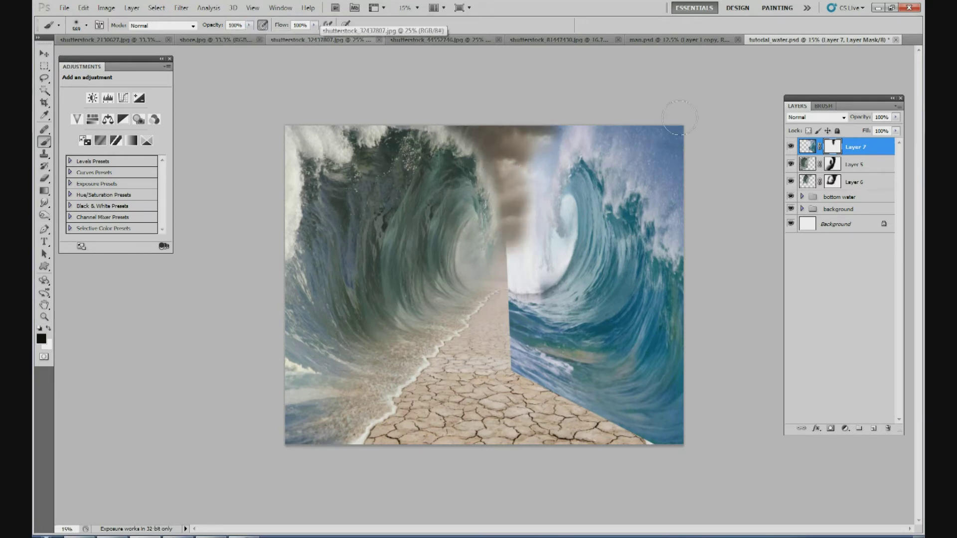
pyautogui.moveTo(652, 152)
pyautogui.mouseDown()
pyautogui.moveTo(681, 169)
pyautogui.moveTo(689, 195)
pyautogui.moveTo(681, 175)
pyautogui.moveTo(689, 142)
pyautogui.moveTo(669, 127)
pyautogui.moveTo(634, 136)
pyautogui.mouseUp()
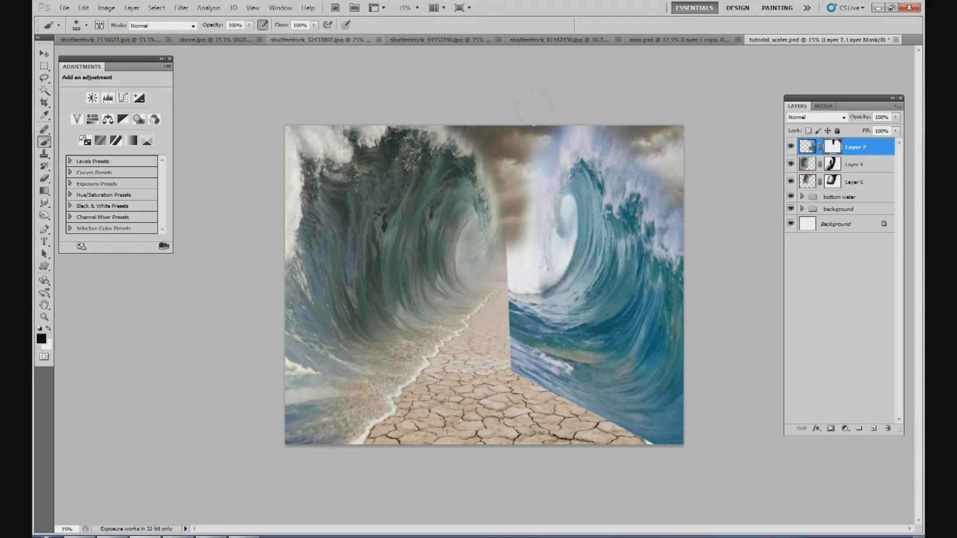
pyautogui.moveTo(502, 222)
pyautogui.mouseDown()
pyautogui.moveTo(502, 270)
pyautogui.moveTo(513, 258)
pyautogui.moveTo(500, 255)
pyautogui.moveTo(503, 315)
pyautogui.moveTo(513, 269)
pyautogui.moveTo(523, 268)
pyautogui.moveTo(522, 280)
pyautogui.moveTo(508, 296)
pyautogui.moveTo(493, 293)
pyautogui.moveTo(530, 318)
pyautogui.moveTo(512, 346)
pyautogui.moveTo(510, 312)
pyautogui.moveTo(507, 352)
pyautogui.moveTo(542, 345)
pyautogui.moveTo(553, 352)
pyautogui.moveTo(567, 368)
pyautogui.moveTo(522, 371)
pyautogui.moveTo(578, 376)
pyautogui.moveTo(601, 419)
pyautogui.moveTo(611, 410)
pyautogui.moveTo(626, 424)
pyautogui.moveTo(564, 395)
pyautogui.moveTo(631, 444)
pyautogui.mouseUp()
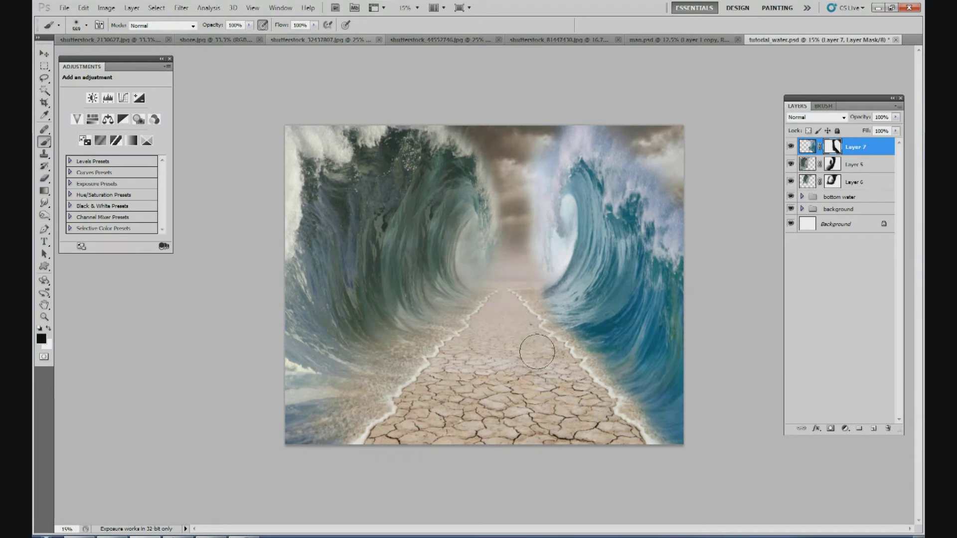
pyautogui.moveTo(534, 154)
pyautogui.mouseDown()
pyautogui.moveTo(519, 196)
pyautogui.moveTo(522, 228)
pyautogui.mouseUp()
pyautogui.rightClick(519, 249)
pyautogui.click(626, 117)
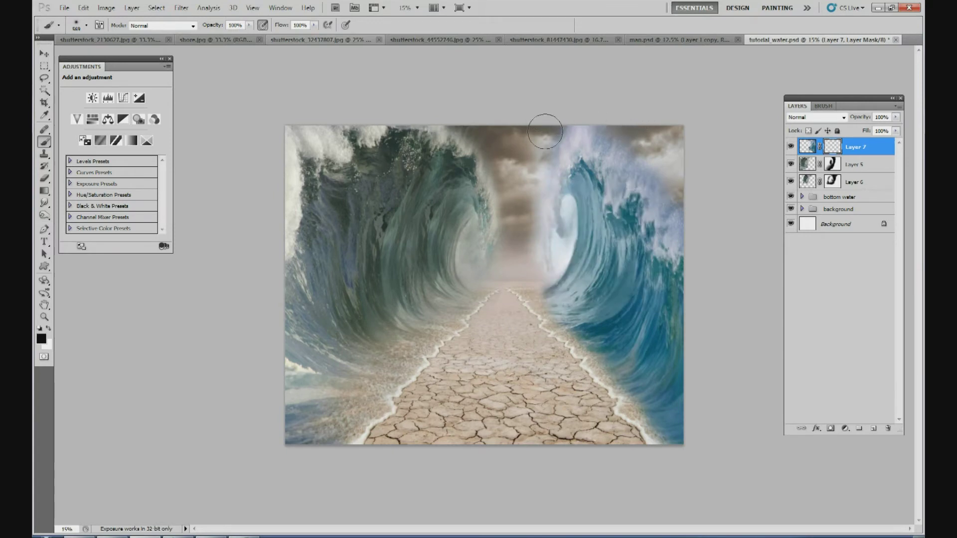
# Lower the brush opacity to 26% and soften the right wave's mask inside the curl and along the crest's spray
pyautogui.click(249, 25)
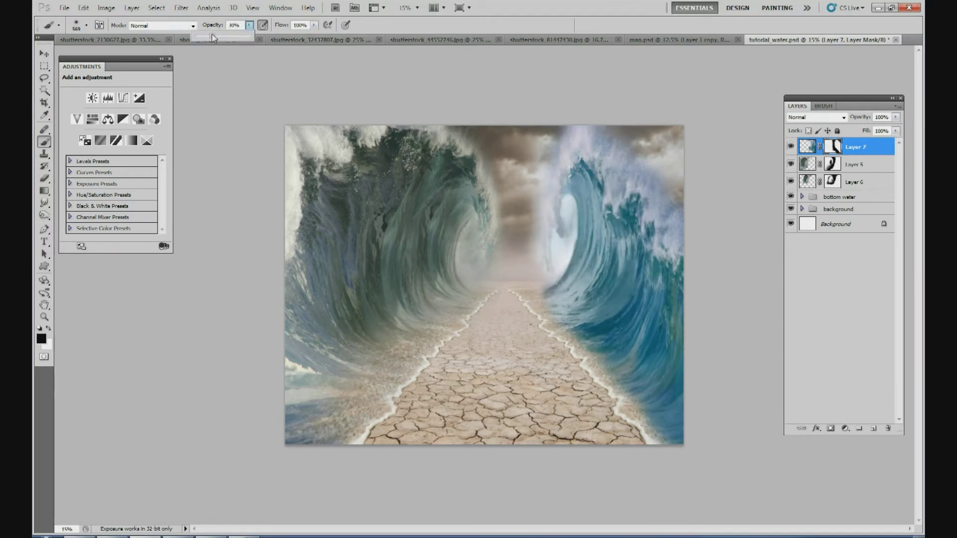
pyautogui.click(573, 213)
pyautogui.moveTo(572, 213)
pyautogui.mouseDown()
pyautogui.moveTo(568, 205)
pyautogui.moveTo(557, 253)
pyautogui.moveTo(568, 236)
pyautogui.moveTo(566, 209)
pyautogui.mouseUp()
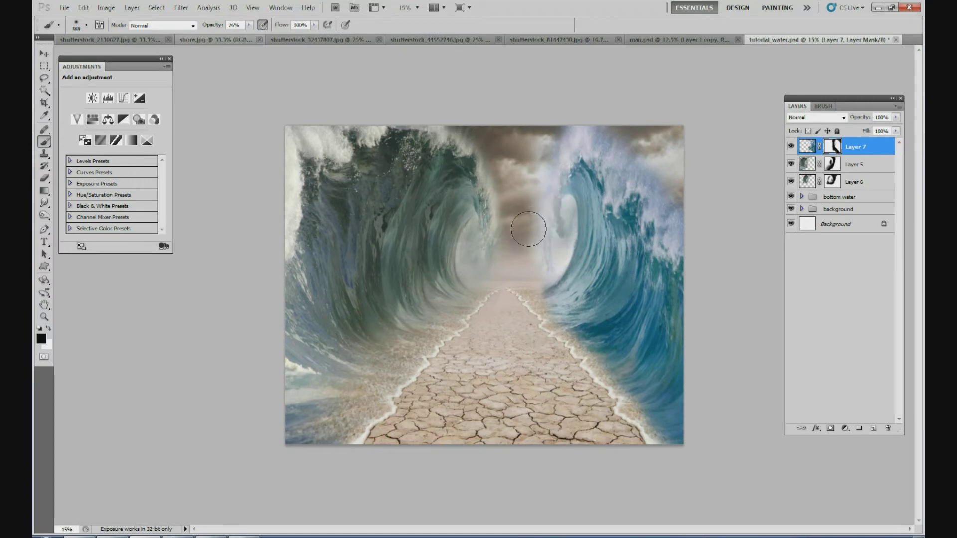
pyautogui.moveTo(535, 247)
pyautogui.mouseDown()
pyautogui.moveTo(538, 265)
pyautogui.moveTo(528, 246)
pyautogui.moveTo(540, 188)
pyautogui.mouseUp()
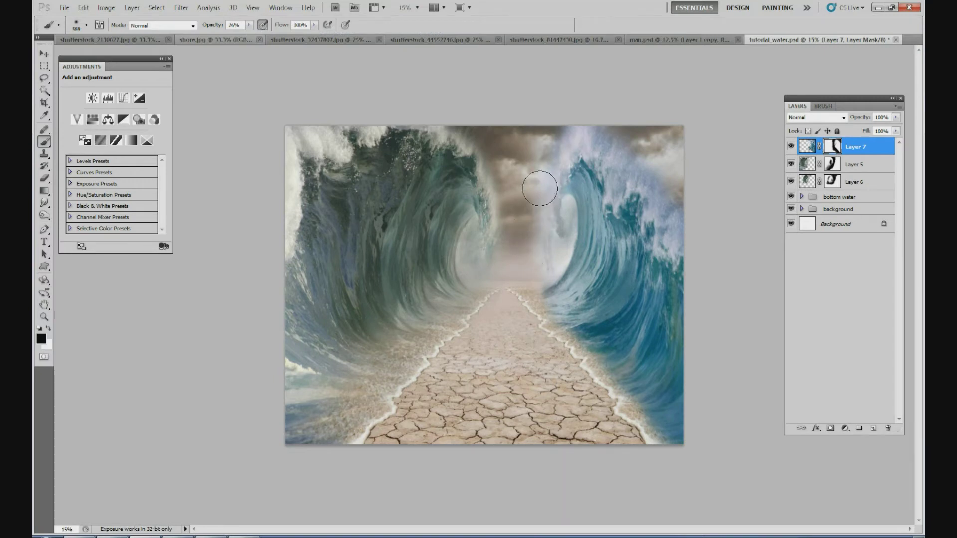
pyautogui.moveTo(602, 120)
pyautogui.mouseDown()
pyautogui.moveTo(576, 120)
pyautogui.moveTo(548, 144)
pyautogui.moveTo(570, 120)
pyautogui.moveTo(628, 137)
pyautogui.mouseUp()
pyautogui.moveTo(668, 205)
pyautogui.mouseDown()
pyautogui.moveTo(685, 190)
pyautogui.moveTo(604, 117)
pyautogui.mouseUp()
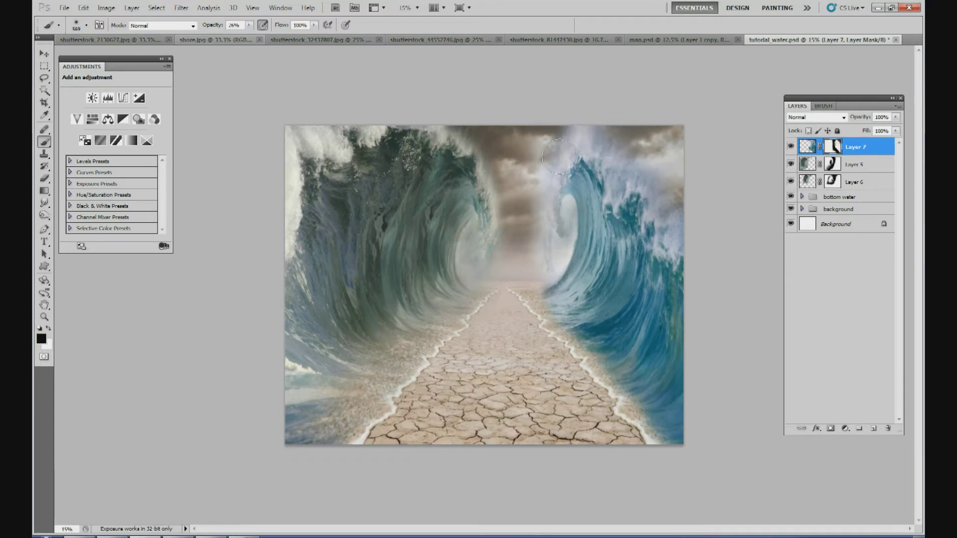
# Fade the base of the right wave into the shore water by painting black on its mask along the path's right side
pyautogui.moveTo(536, 297)
pyautogui.mouseDown()
pyautogui.moveTo(560, 291)
pyautogui.moveTo(545, 301)
pyautogui.moveTo(575, 297)
pyautogui.moveTo(556, 312)
pyautogui.moveTo(579, 305)
pyautogui.moveTo(555, 318)
pyautogui.moveTo(591, 325)
pyautogui.moveTo(563, 333)
pyautogui.moveTo(596, 333)
pyautogui.moveTo(627, 367)
pyautogui.moveTo(595, 347)
pyautogui.moveTo(591, 325)
pyautogui.moveTo(594, 345)
pyautogui.moveTo(622, 343)
pyautogui.moveTo(607, 361)
pyautogui.moveTo(635, 349)
pyautogui.moveTo(625, 378)
pyautogui.moveTo(648, 376)
pyautogui.moveTo(631, 384)
pyautogui.moveTo(636, 400)
pyautogui.moveTo(667, 405)
pyautogui.moveTo(654, 424)
pyautogui.moveTo(672, 413)
pyautogui.mouseUp()
pyautogui.moveTo(620, 390); pyautogui.dragTo(655, 424)
pyautogui.moveTo(617, 361); pyautogui.dragTo(592, 348)
pyautogui.moveTo(577, 315)
pyautogui.mouseDown()
pyautogui.moveTo(560, 294)
pyautogui.moveTo(525, 285)
pyautogui.moveTo(544, 279)
pyautogui.moveTo(538, 291)
pyautogui.moveTo(561, 275)
pyautogui.moveTo(551, 298)
pyautogui.moveTo(567, 284)
pyautogui.moveTo(557, 313)
pyautogui.moveTo(573, 307)
pyautogui.moveTo(578, 327)
pyautogui.mouseUp()
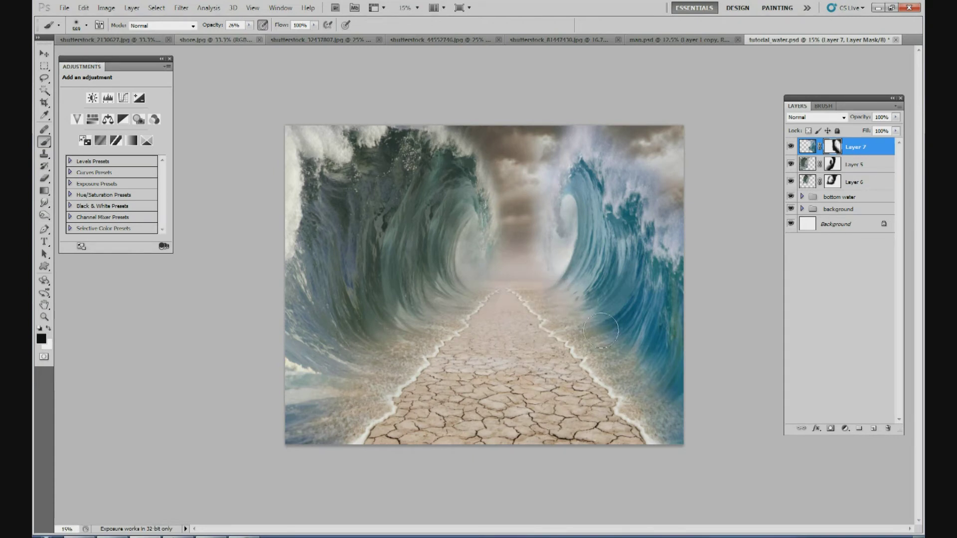
pyautogui.moveTo(605, 381)
pyautogui.mouseDown()
pyautogui.moveTo(584, 356)
pyautogui.moveTo(597, 386)
pyautogui.moveTo(636, 396)
pyautogui.moveTo(625, 416)
pyautogui.moveTo(660, 429)
pyautogui.mouseUp()
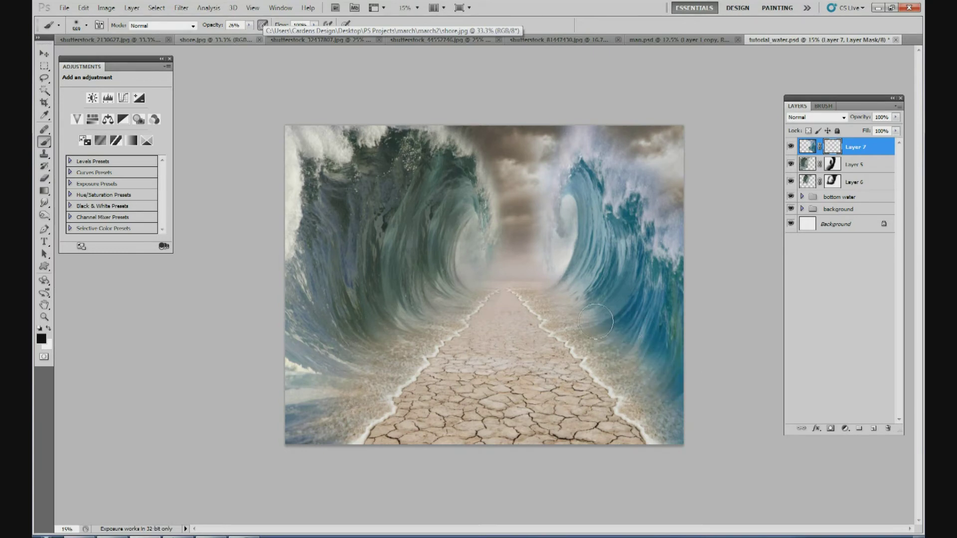
pyautogui.moveTo(592, 284); pyautogui.dragTo(532, 280)
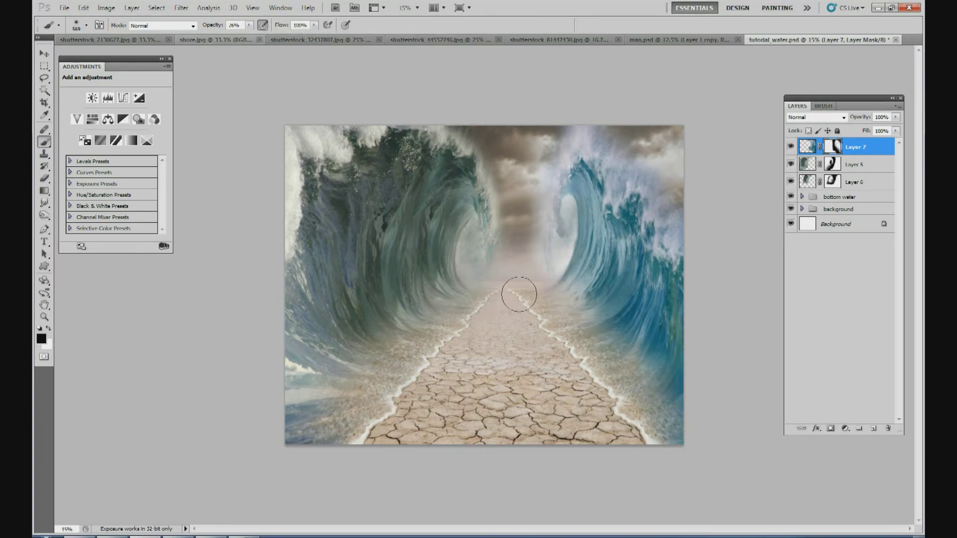
# Start warping the image of the right wave's layer, nudging the curl and crest slightly upward and inward
pyautogui.click(808, 146)
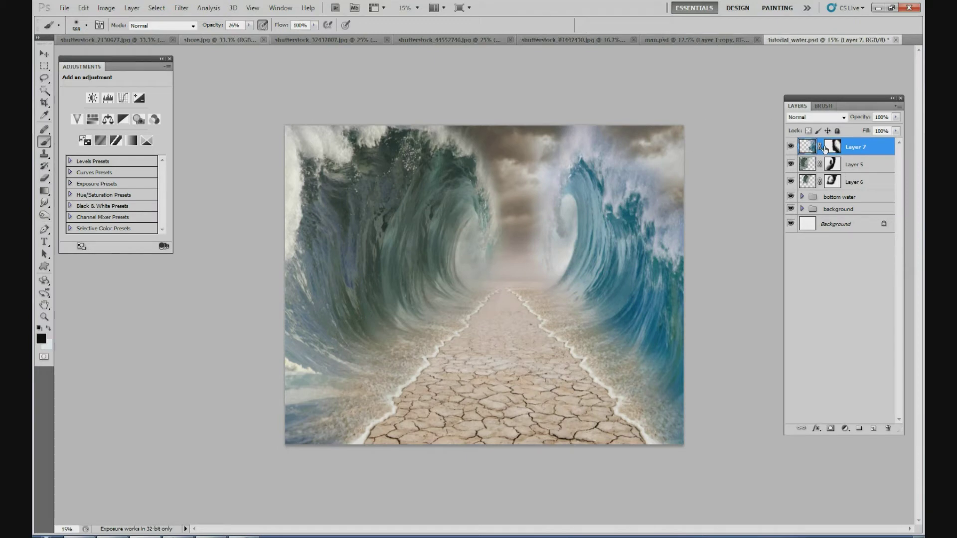
pyautogui.click(95, 11)
pyautogui.moveTo(84, 14)
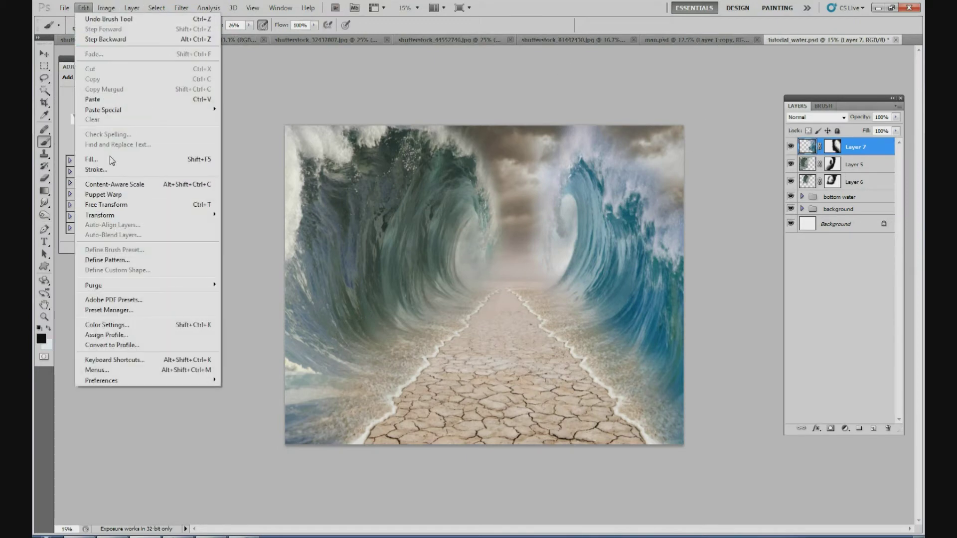
pyautogui.moveTo(128, 214)
pyautogui.click(265, 279)
pyautogui.moveTo(570, 205); pyautogui.dragTo(563, 194)
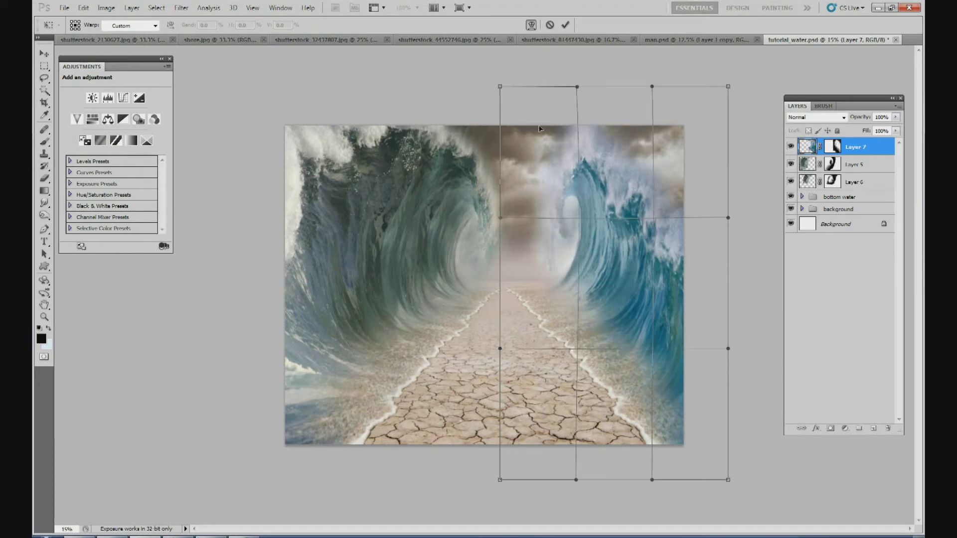
pyautogui.moveTo(549, 157); pyautogui.dragTo(523, 219)
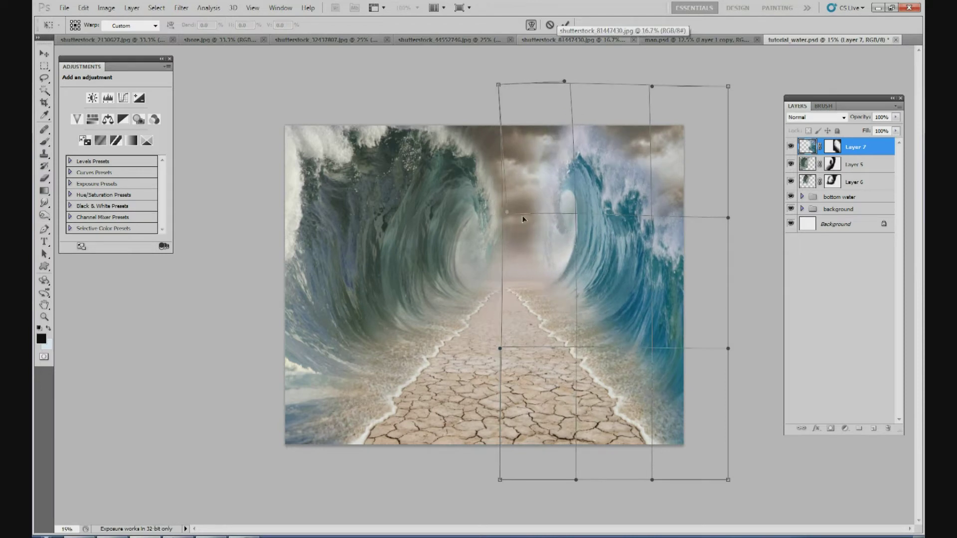
# Warp the right wave's crest toward the middle of the canvas, adjust the heights of its curl and outer crest, and apply the warp
pyautogui.moveTo(554, 297); pyautogui.dragTo(573, 296)
pyautogui.moveTo(531, 130); pyautogui.dragTo(503, 163)
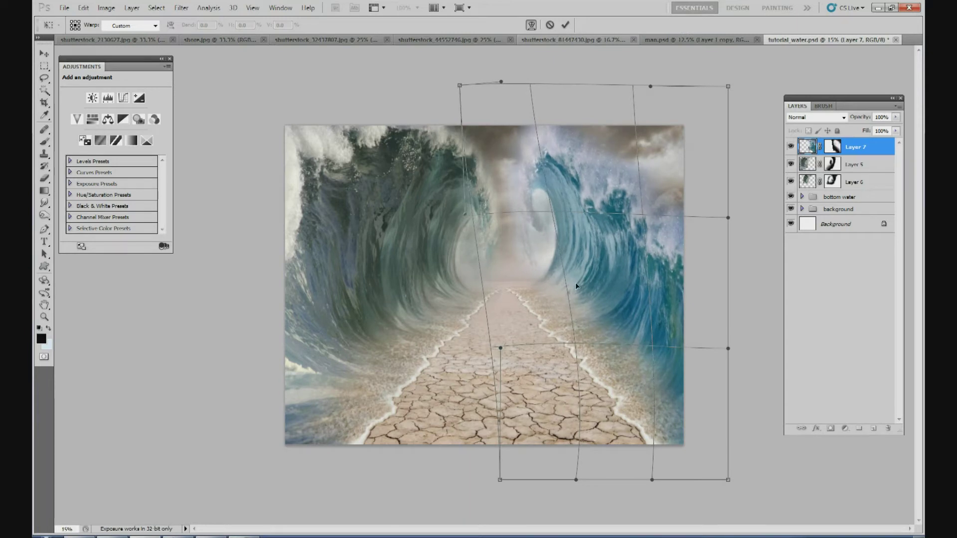
pyautogui.moveTo(583, 120); pyautogui.dragTo(590, 187)
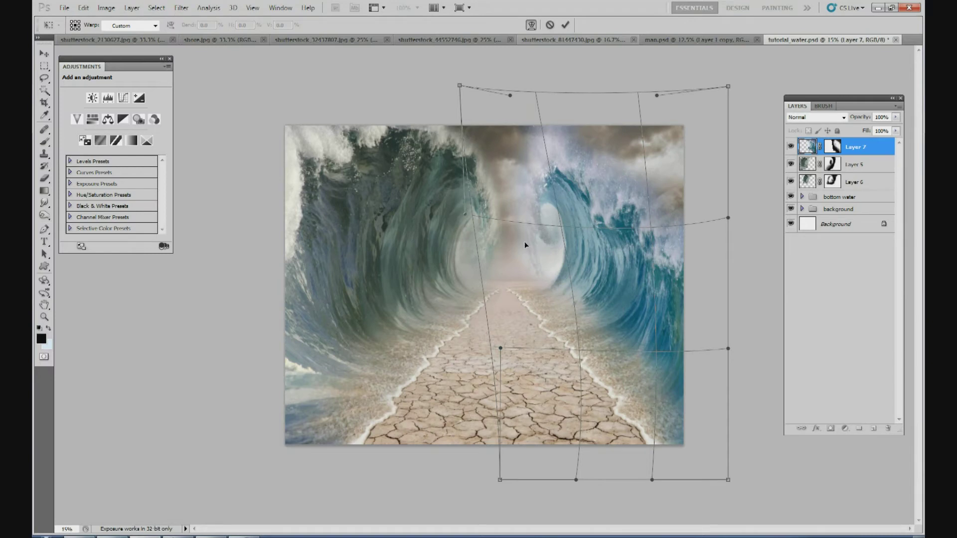
pyautogui.moveTo(529, 244); pyautogui.dragTo(531, 243)
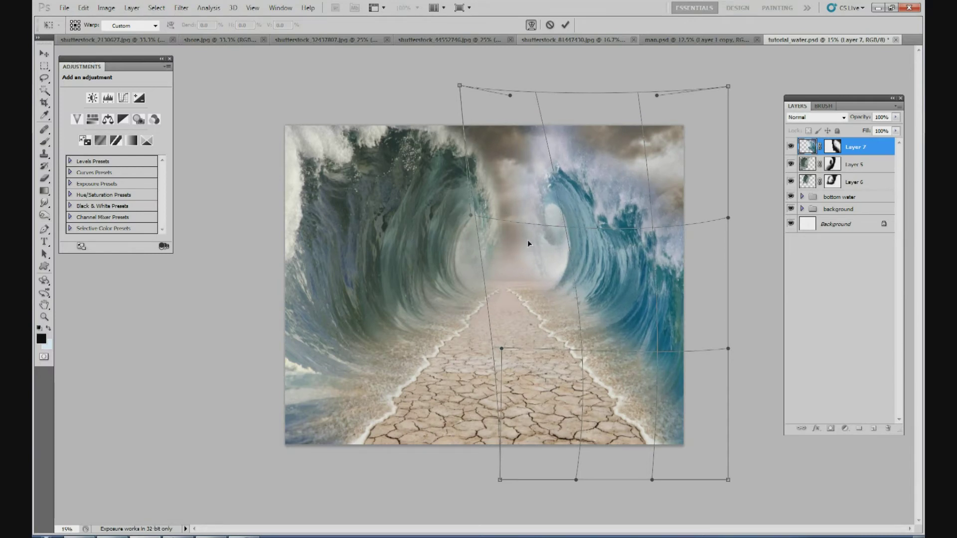
pyautogui.moveTo(651, 203); pyautogui.dragTo(660, 170)
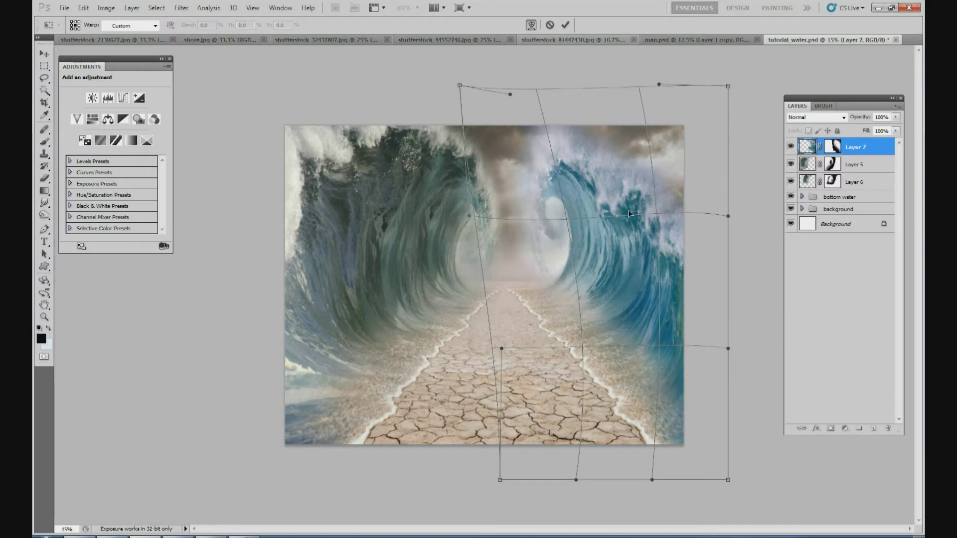
pyautogui.press('b')
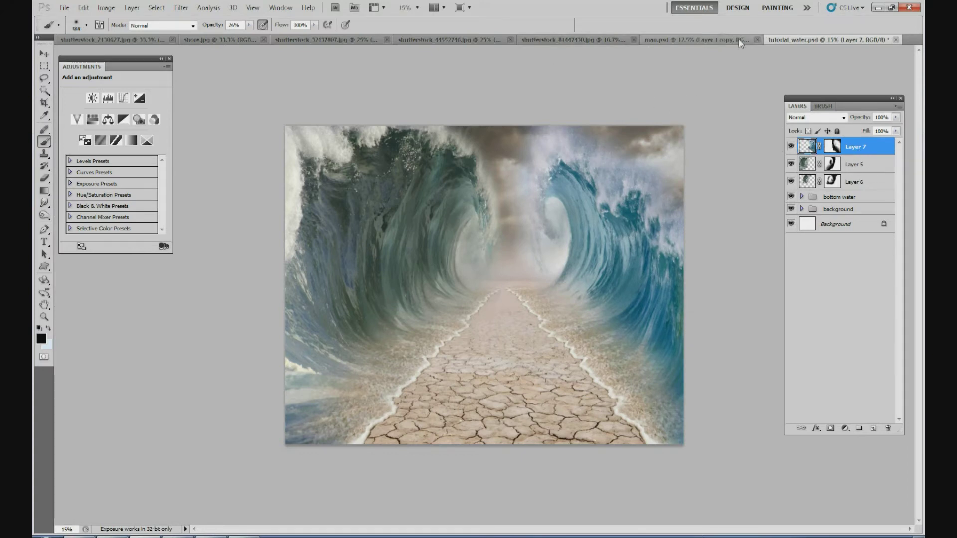
# Paste another copy of the shutterstock_32437807.jpg wave into tutorial_water.psd directly above Layer 5
pyautogui.click(413, 40)
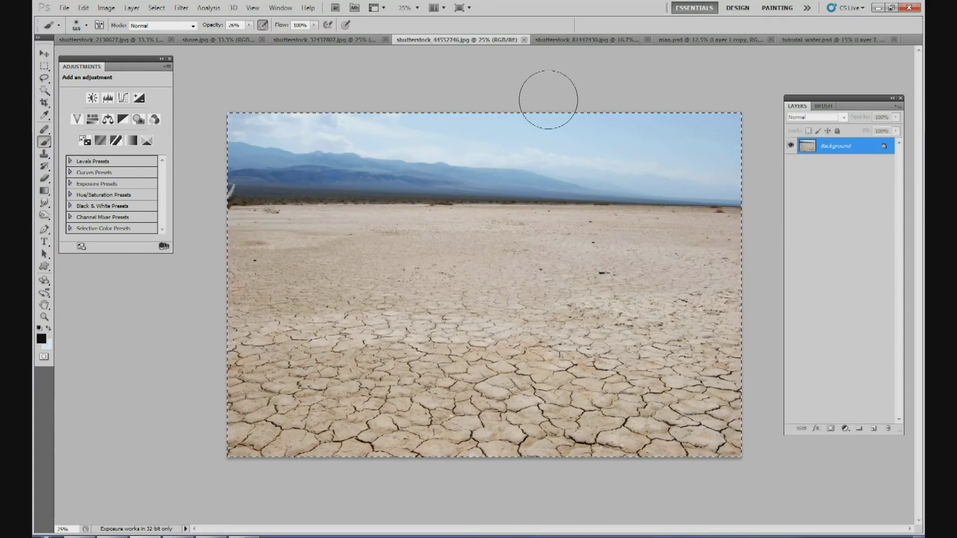
pyautogui.click(327, 37)
pyautogui.click(830, 39)
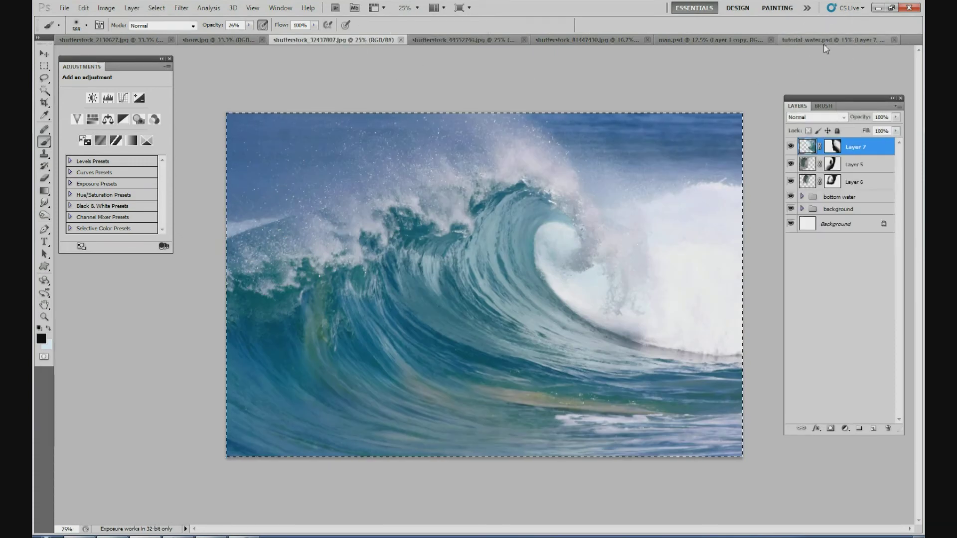
pyautogui.click(859, 169)
pyautogui.hotkey('ctrl', 'v')
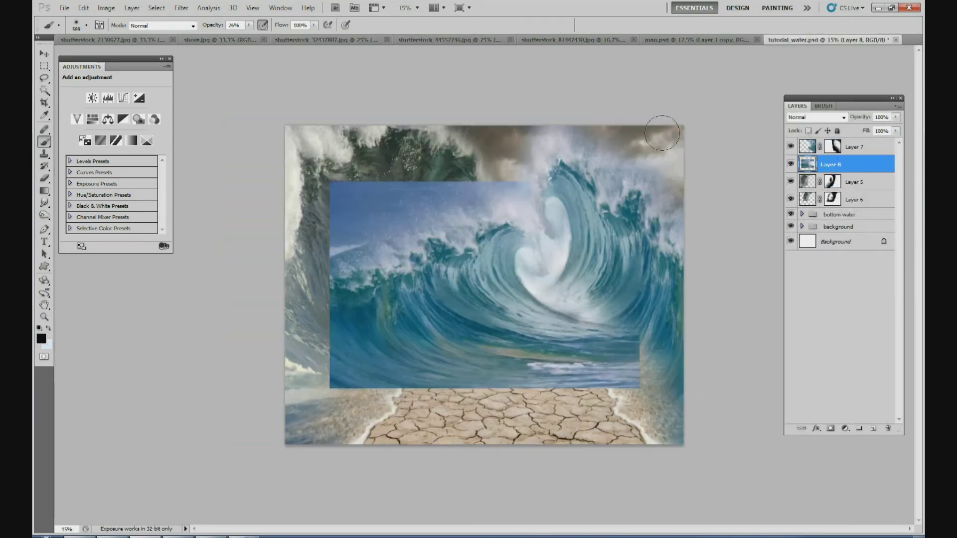
# Flip the pasted wave copy horizontally and move it toward the right side of the canvas
pyautogui.click(82, 8)
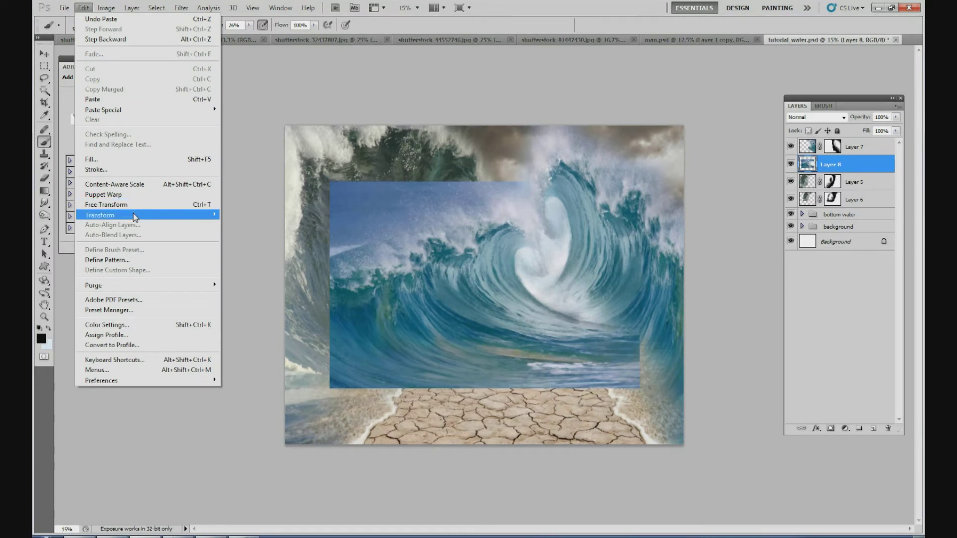
pyautogui.moveTo(135, 215)
pyautogui.click(281, 331)
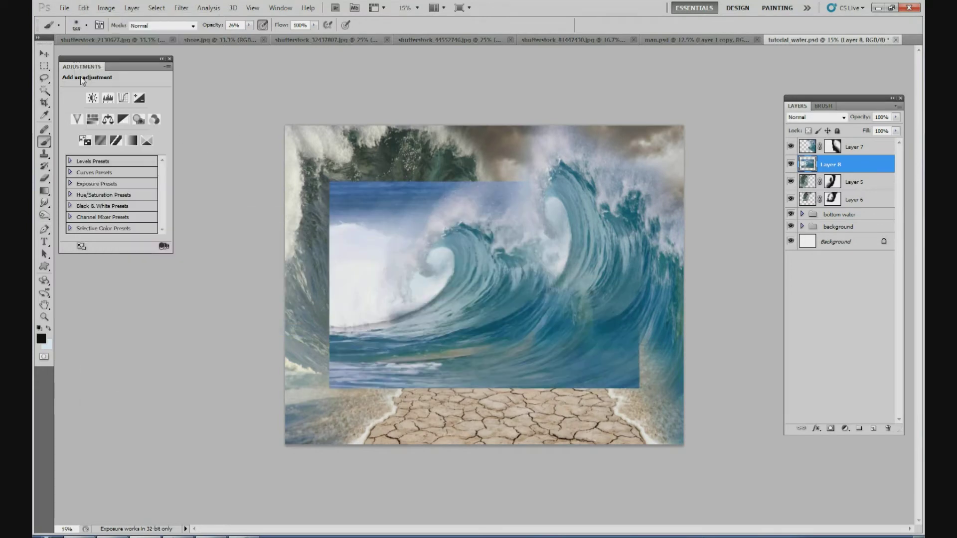
pyautogui.click(45, 54)
pyautogui.moveTo(424, 201); pyautogui.dragTo(497, 200)
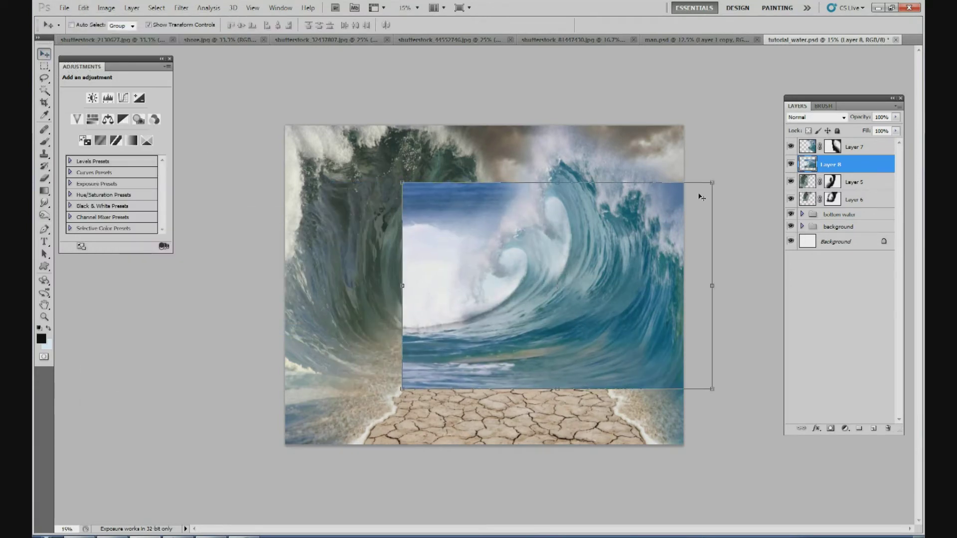
# Scale the wave copy to about 63% over the right wave and distort its corners upward and inward
pyautogui.moveTo(712, 183); pyautogui.dragTo(597, 260)
pyautogui.moveTo(556, 287); pyautogui.dragTo(640, 224)
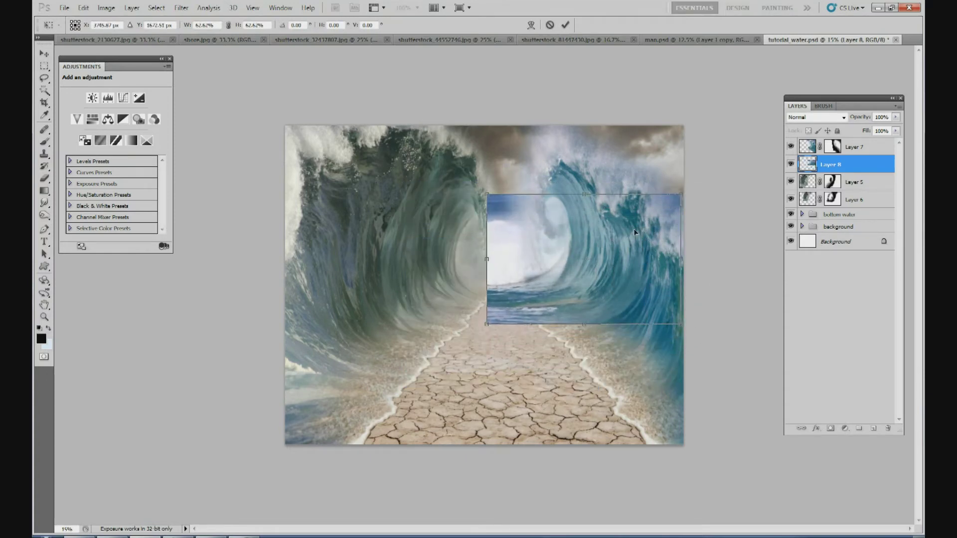
pyautogui.moveTo(681, 195); pyautogui.dragTo(653, 151)
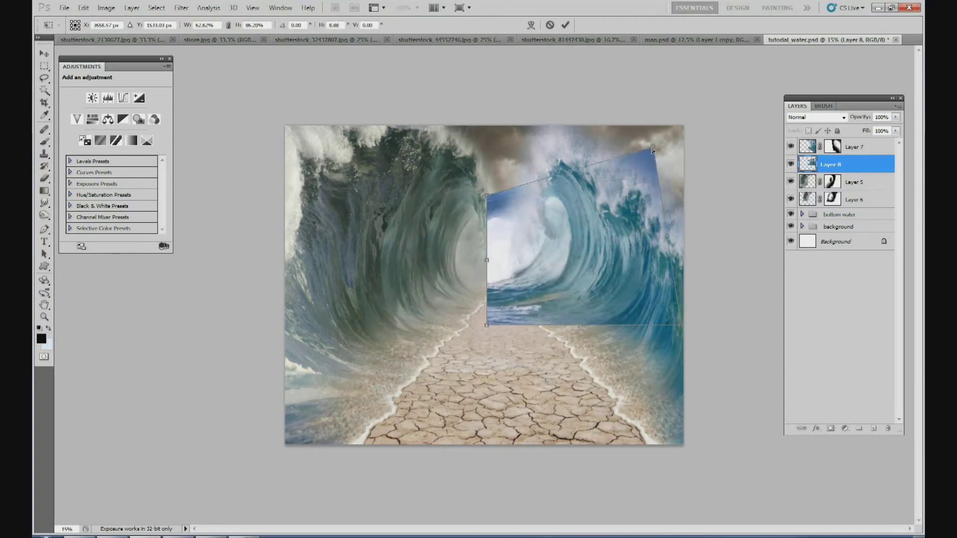
pyautogui.moveTo(678, 322); pyautogui.dragTo(632, 317)
pyautogui.moveTo(498, 193); pyautogui.dragTo(518, 181)
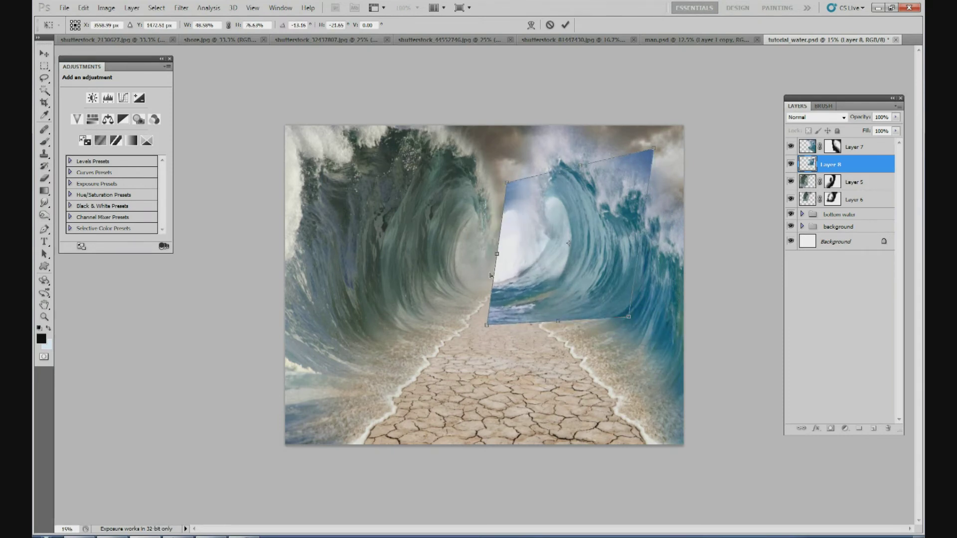
# Stretch the wave copy to about 94% height, rotate it about -22° to follow the right wave's curl, and apply the transform
pyautogui.rightClick(505, 309)
pyautogui.click(493, 316)
pyautogui.moveTo(489, 324); pyautogui.dragTo(520, 300)
pyautogui.moveTo(580, 167); pyautogui.dragTo(587, 131)
pyautogui.moveTo(568, 254); pyautogui.dragTo(585, 235)
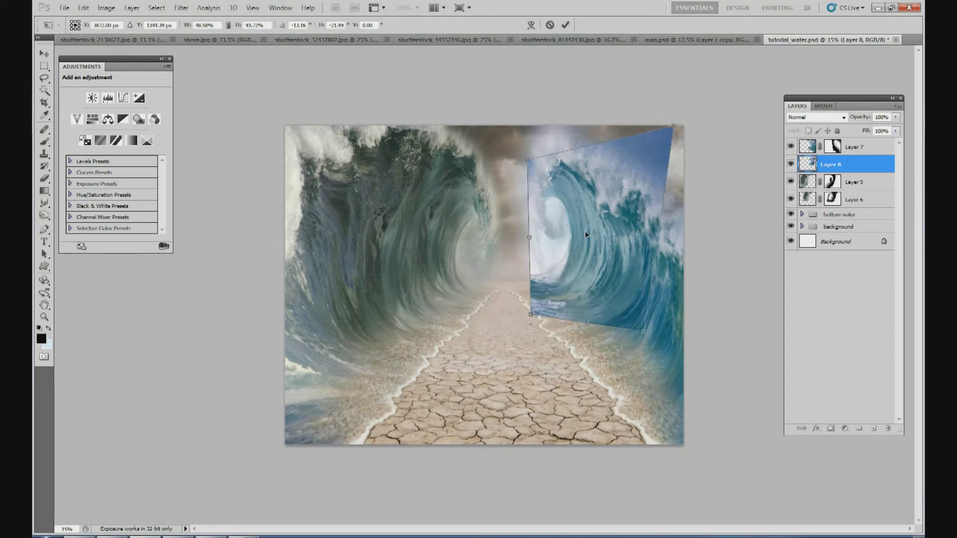
pyautogui.moveTo(678, 123); pyautogui.dragTo(665, 108)
pyautogui.moveTo(632, 172); pyautogui.dragTo(609, 184)
pyautogui.moveTo(655, 120); pyautogui.dragTo(647, 113)
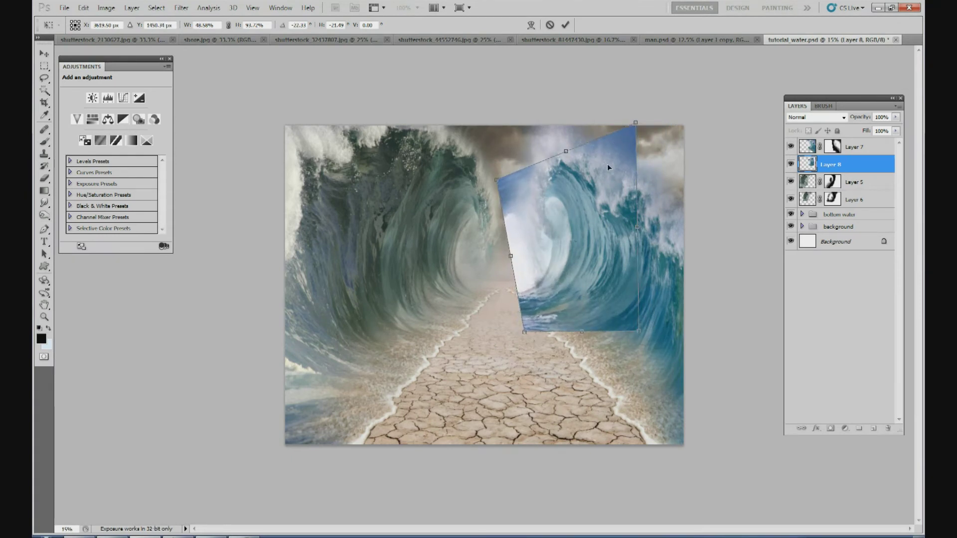
pyautogui.moveTo(608, 168); pyautogui.dragTo(610, 162)
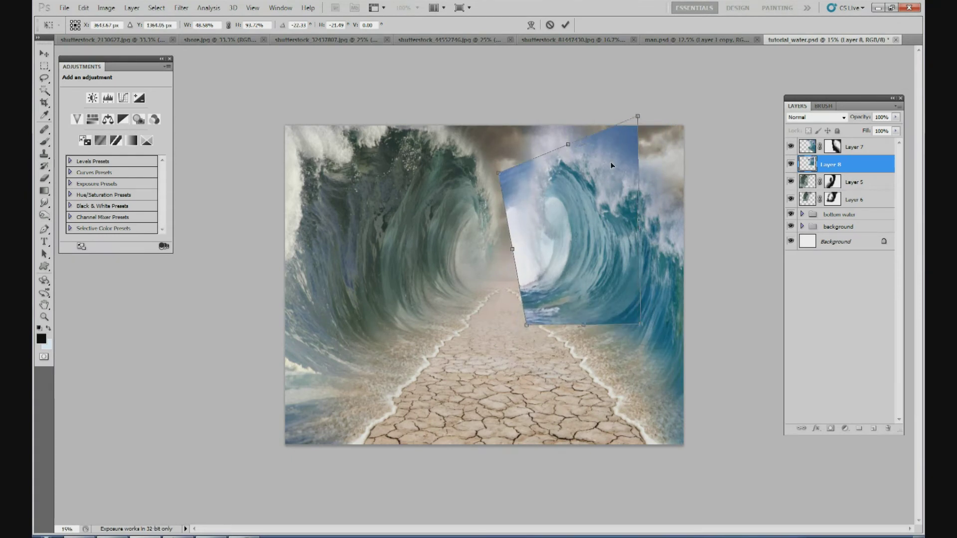
pyautogui.click(565, 25)
# Add a mask to Layer 8 and paint black at 100% opacity to hide the wave copy's sky, inner white area and lower edge
pyautogui.click(830, 428)
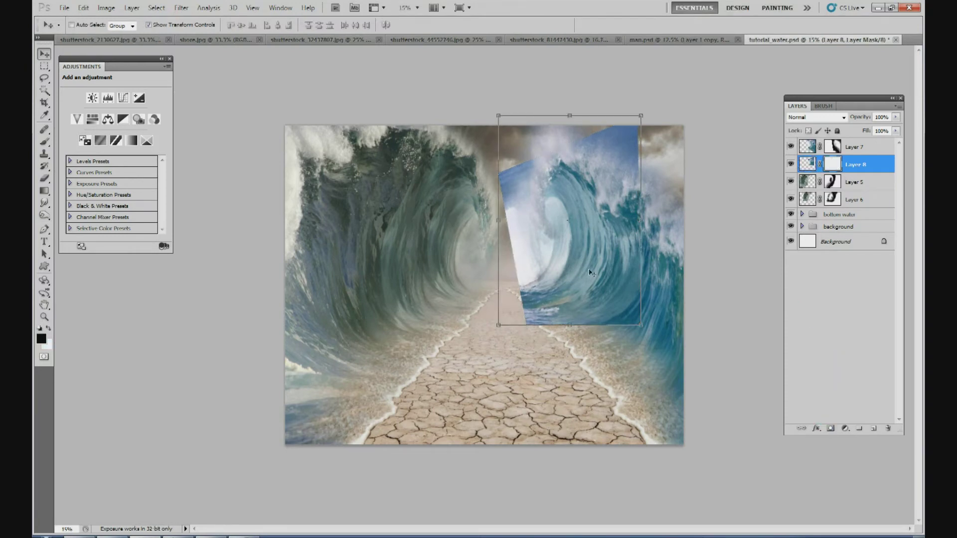
pyautogui.click(44, 141)
pyautogui.click(249, 25)
pyautogui.moveTo(626, 114)
pyautogui.mouseDown()
pyautogui.moveTo(634, 158)
pyautogui.moveTo(603, 132)
pyautogui.moveTo(538, 149)
pyautogui.moveTo(495, 205)
pyautogui.moveTo(514, 240)
pyautogui.moveTo(491, 276)
pyautogui.moveTo(501, 251)
pyautogui.moveTo(518, 266)
pyautogui.moveTo(507, 227)
pyautogui.moveTo(515, 170)
pyautogui.moveTo(496, 278)
pyautogui.moveTo(521, 308)
pyautogui.moveTo(512, 296)
pyautogui.moveTo(546, 318)
pyautogui.moveTo(652, 307)
pyautogui.moveTo(603, 315)
pyautogui.mouseUp()
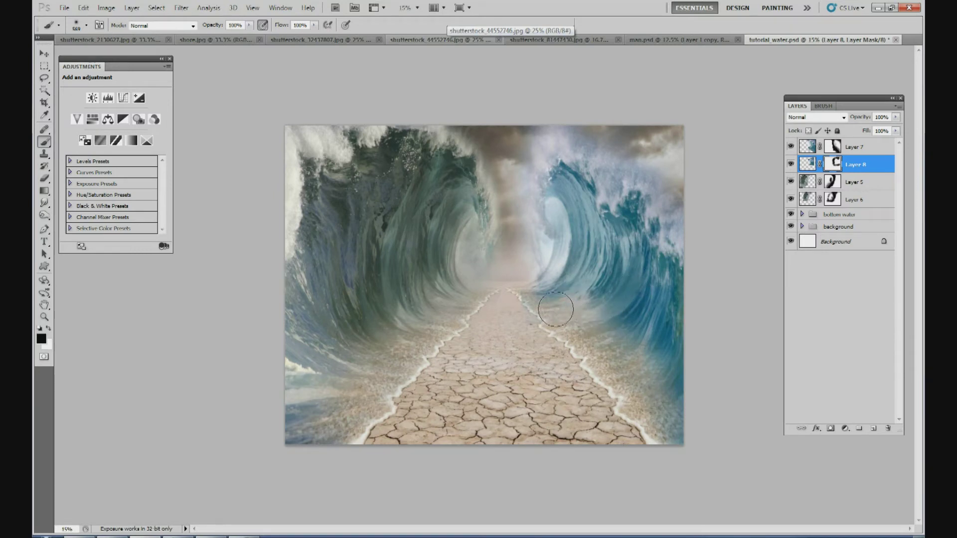
# Paint black on Layer 7's mask over the inner curl so the smaller wave copy shows through
pyautogui.click(831, 148)
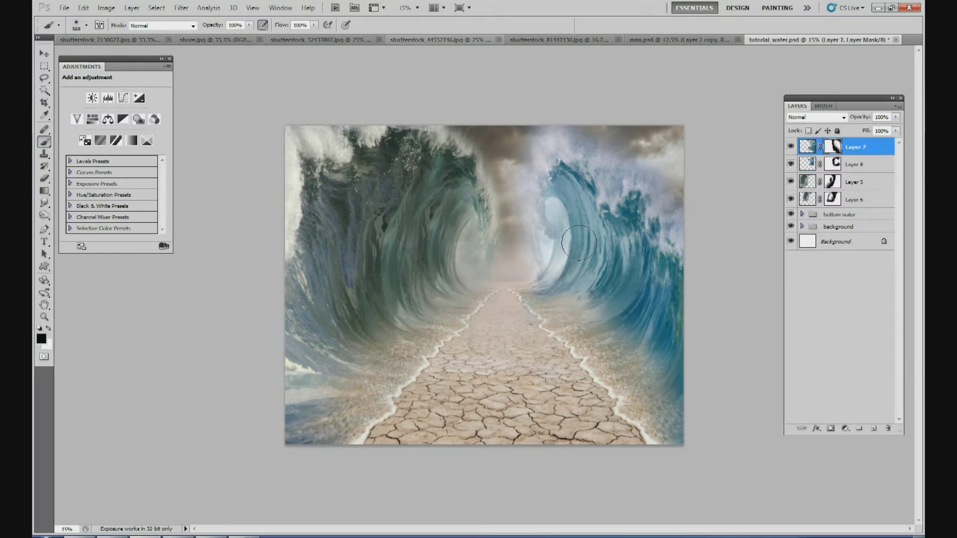
pyautogui.moveTo(565, 264)
pyautogui.mouseDown()
pyautogui.moveTo(543, 281)
pyautogui.moveTo(573, 249)
pyautogui.moveTo(562, 204)
pyautogui.moveTo(563, 215)
pyautogui.moveTo(572, 194)
pyautogui.moveTo(563, 198)
pyautogui.moveTo(570, 210)
pyautogui.moveTo(580, 208)
pyautogui.moveTo(584, 228)
pyautogui.moveTo(580, 236)
pyautogui.moveTo(550, 211)
pyautogui.moveTo(557, 245)
pyautogui.moveTo(550, 283)
pyautogui.mouseUp()
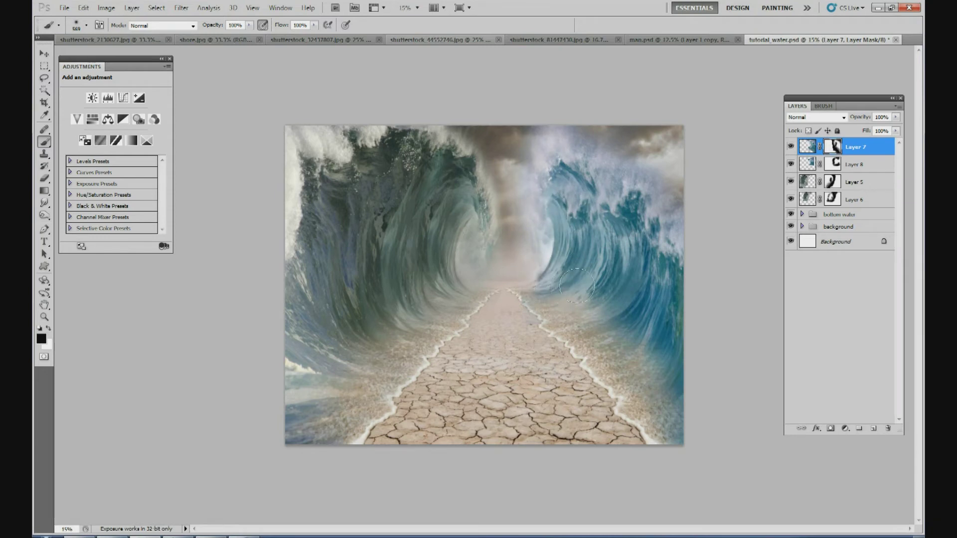
pyautogui.click(48, 328)
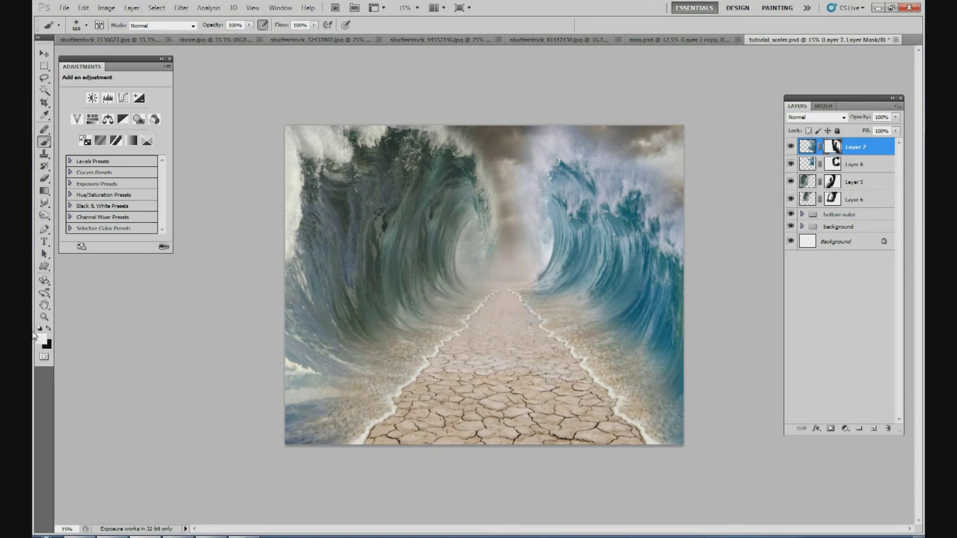
pyautogui.click(48, 330)
# Paint black on Layer 8's mask to remove the remains of the wave copy beside the path's far end
pyautogui.click(832, 167)
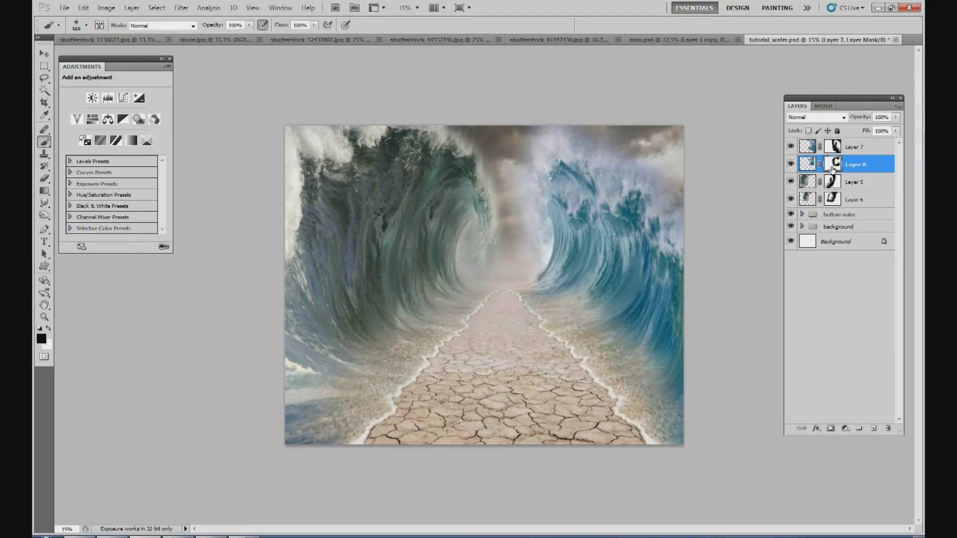
pyautogui.moveTo(514, 290)
pyautogui.mouseDown()
pyautogui.moveTo(528, 287)
pyautogui.moveTo(520, 314)
pyautogui.mouseUp()
pyautogui.moveTo(524, 269)
pyautogui.mouseDown()
pyautogui.moveTo(538, 263)
pyautogui.moveTo(521, 279)
pyautogui.moveTo(533, 259)
pyautogui.mouseUp()
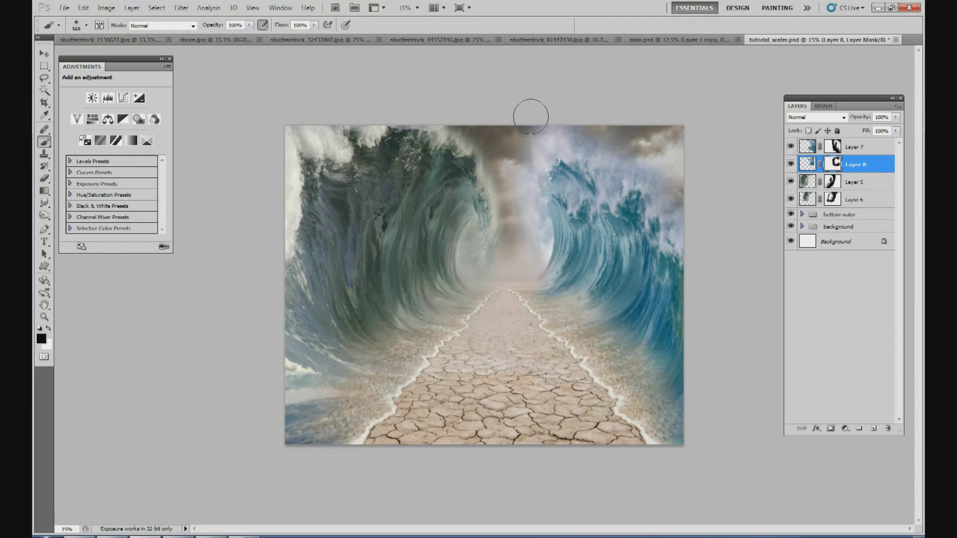
# Lower the top edge of Layer 8's wave, extend its lower edge slightly downward, and apply the transform
pyautogui.click(43, 54)
pyautogui.moveTo(574, 117); pyautogui.dragTo(568, 130)
pyautogui.moveTo(570, 325); pyautogui.dragTo(571, 331)
pyautogui.rightClick(570, 329)
pyautogui.click(570, 326)
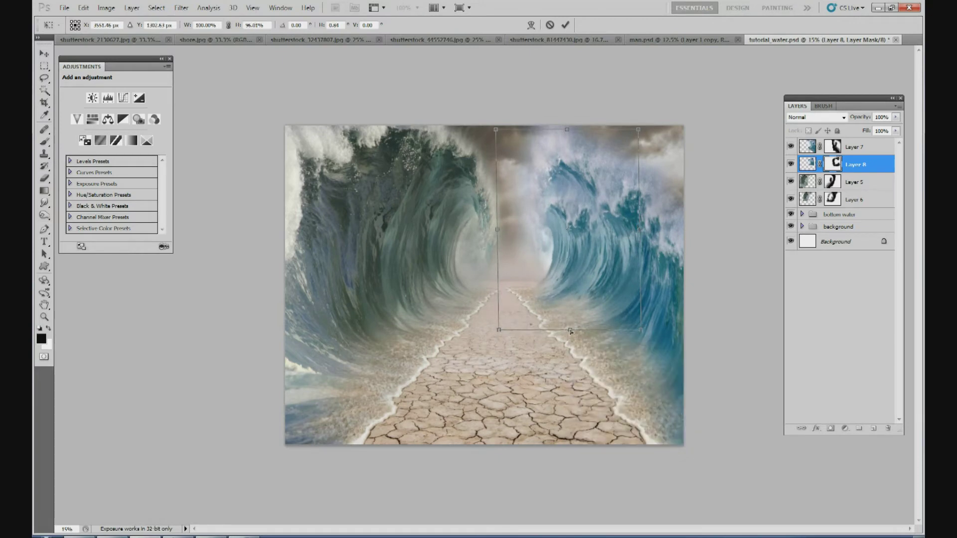
pyautogui.press('Return')
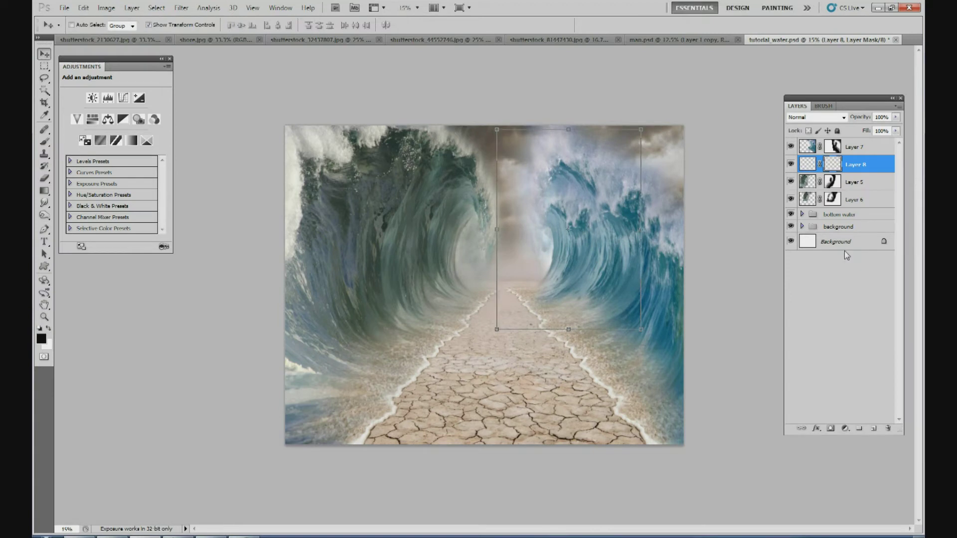
# Soften the inner edge and base of Layer 8's wave by painting black on its mask at 46% brush opacity
pyautogui.click(848, 241)
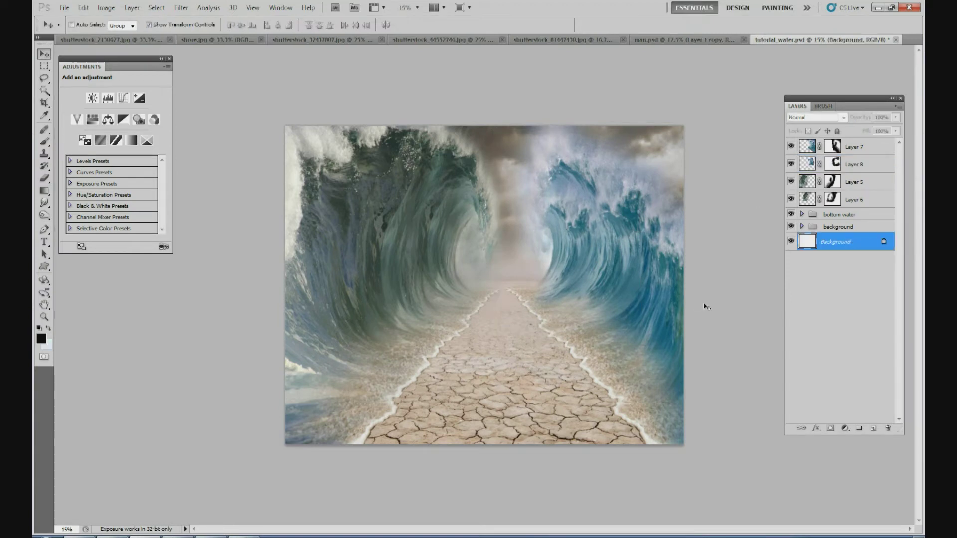
pyautogui.click(835, 150)
pyautogui.click(796, 164)
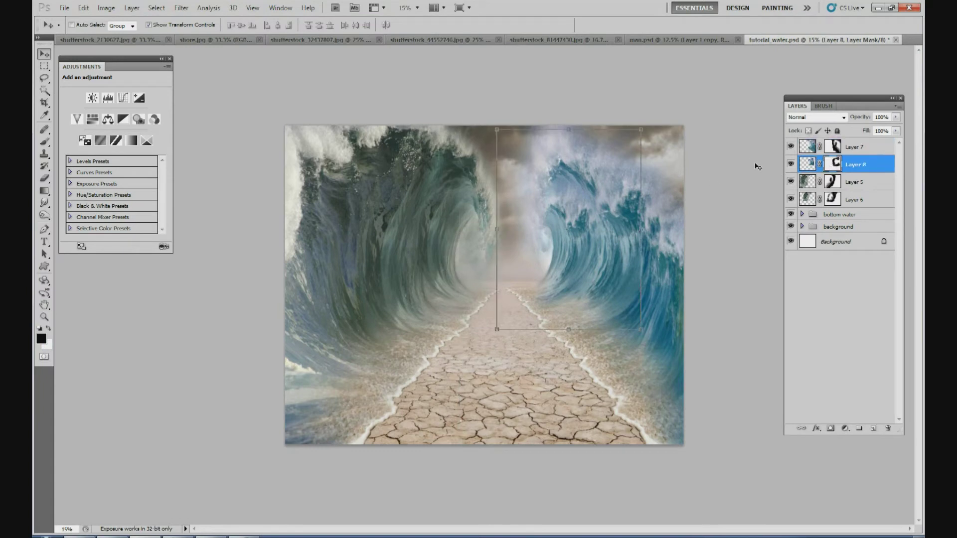
pyautogui.click(791, 164)
pyautogui.click(791, 164)
pyautogui.press('b')
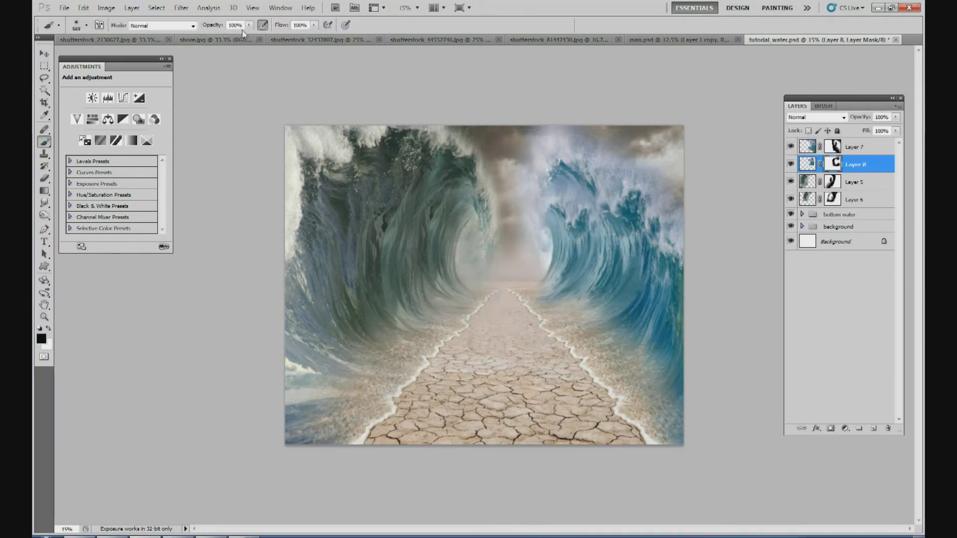
pyautogui.moveTo(248, 25); pyautogui.dragTo(236, 40)
pyautogui.click(545, 305)
pyautogui.moveTo(557, 297)
pyautogui.mouseDown()
pyautogui.moveTo(544, 297)
pyautogui.moveTo(532, 267)
pyautogui.moveTo(537, 251)
pyautogui.mouseUp()
pyautogui.click(553, 294)
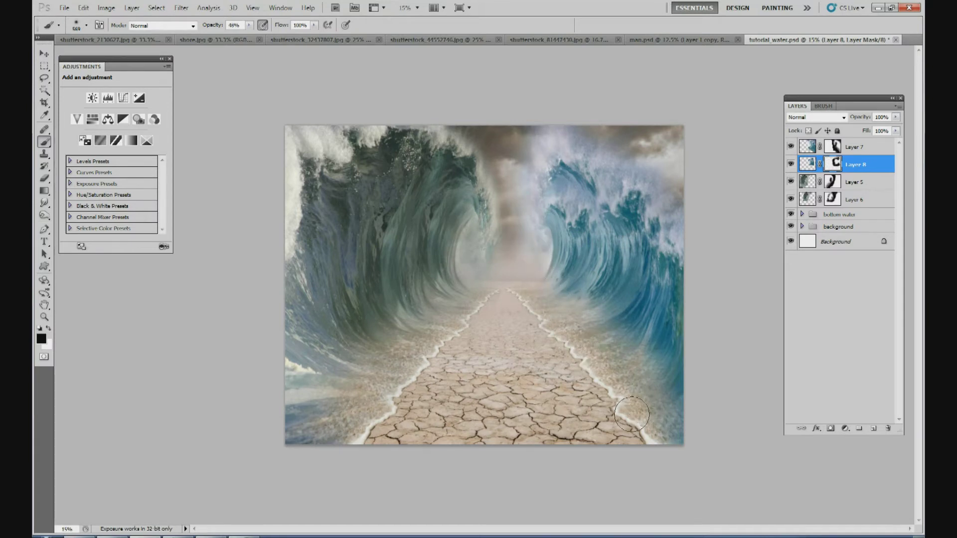
# Hide and show Layer 7 to examine its part in the right wave, and select its mask
pyautogui.click(819, 242)
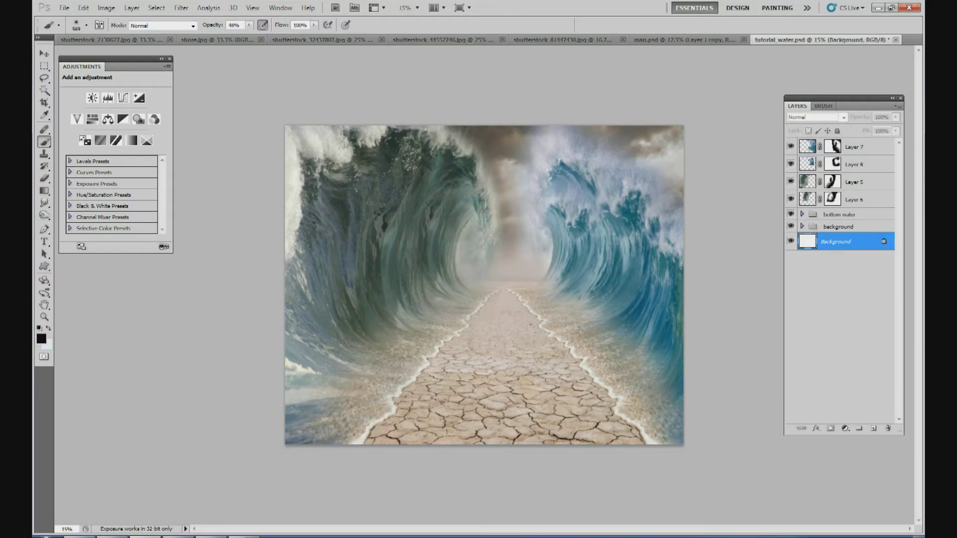
pyautogui.click(791, 147)
pyautogui.click(791, 147)
pyautogui.click(832, 147)
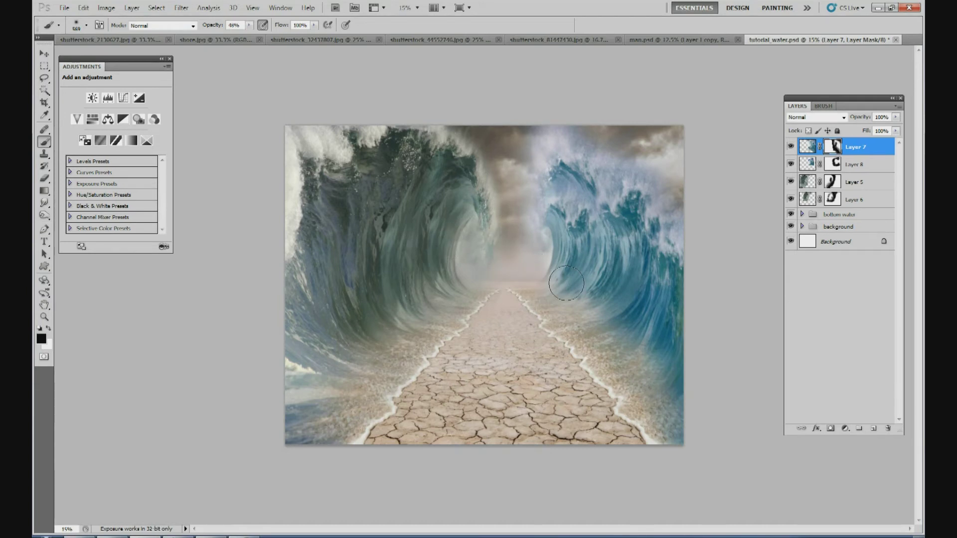
# Merge Layer 7 and Layer 8 into one right-wave layer and check it by toggling its visibility
pyautogui.click(856, 150)
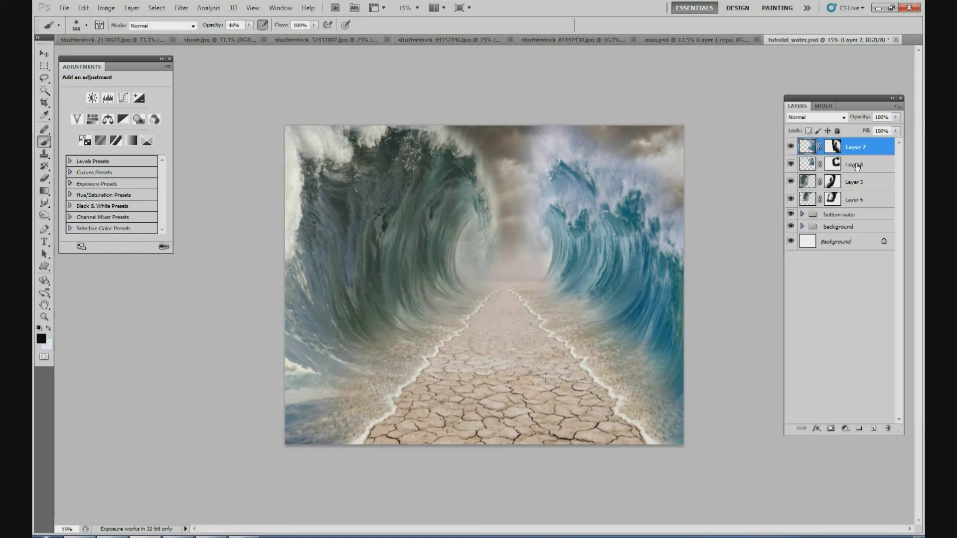
pyautogui.keyDown('shift'); pyautogui.click(856, 166); pyautogui.keyUp('shift')
pyautogui.rightClick(856, 166)
pyautogui.click(827, 397)
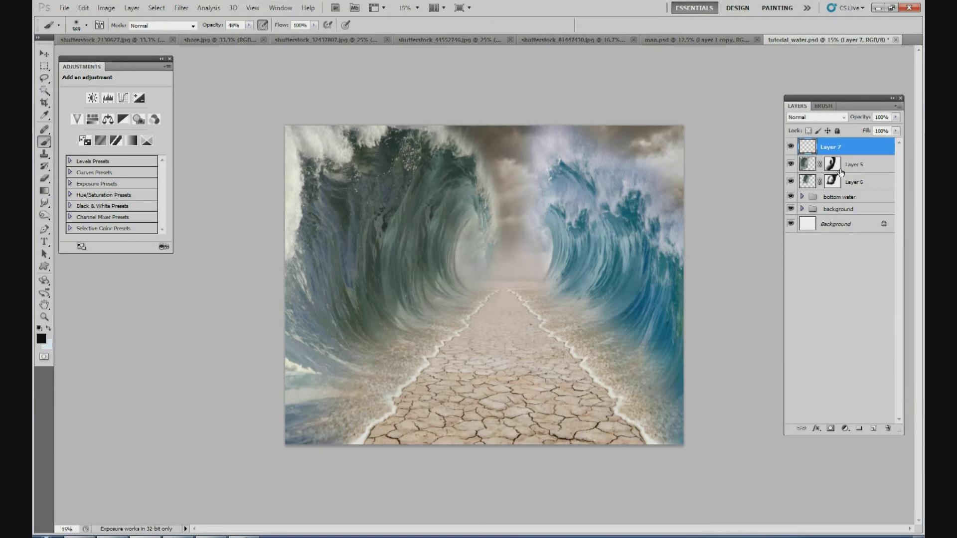
pyautogui.click(792, 147)
pyautogui.click(791, 148)
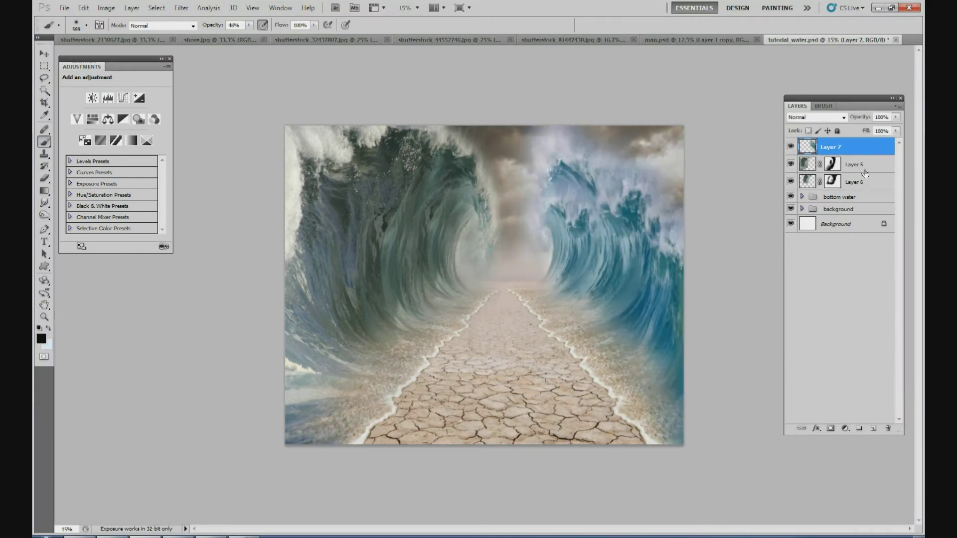
# Merge Layer 5 and Layer 6 into one left-wave layer and check both wave layers by toggling their visibility
pyautogui.click(855, 164)
pyautogui.keyDown('shift'); pyautogui.click(856, 182); pyautogui.keyUp('shift')
pyautogui.rightClick(855, 187)
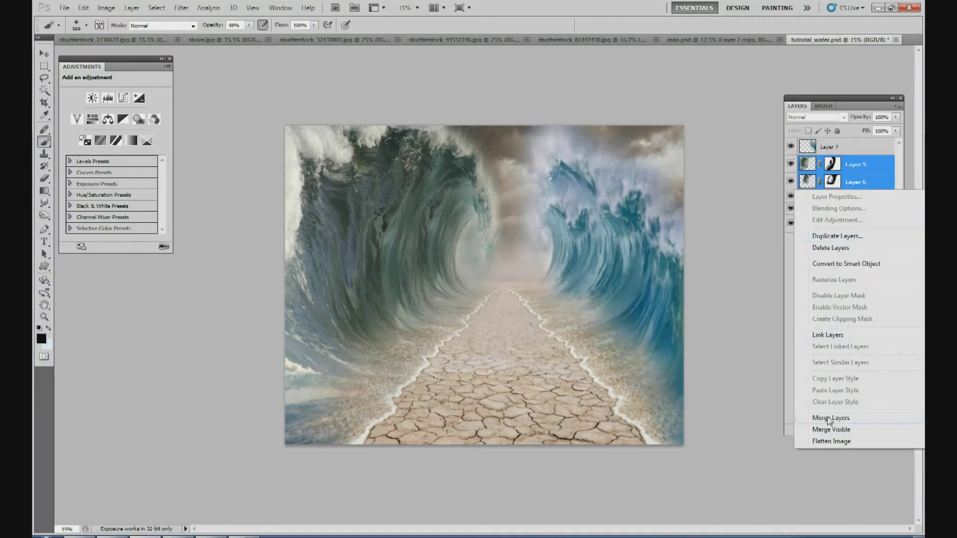
pyautogui.click(830, 423)
pyautogui.click(791, 163)
pyautogui.click(791, 163)
pyautogui.click(791, 147)
pyautogui.click(791, 147)
# Add a Hue/Saturation adjustment layer clipped to the merged right-wave layer, Layer 7
pyautogui.click(842, 149)
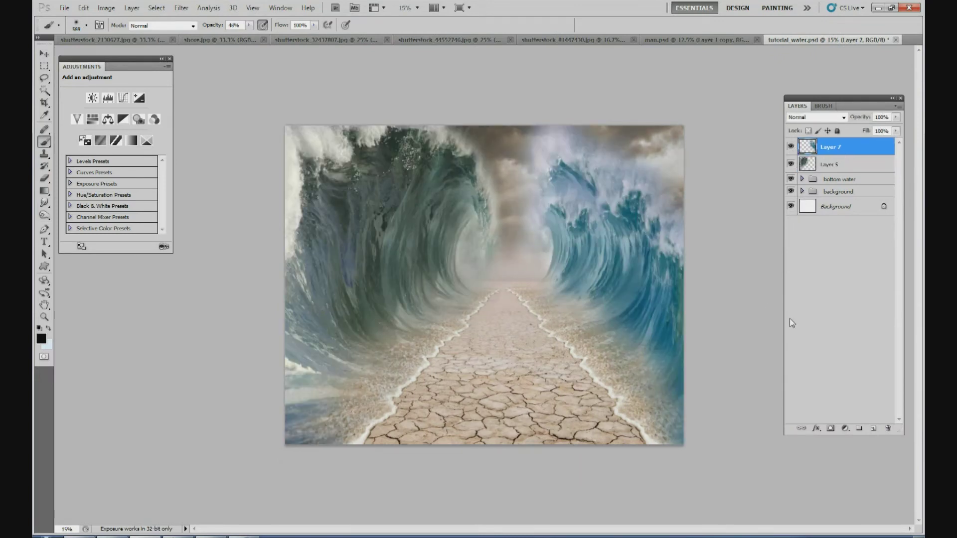
pyautogui.click(791, 148)
pyautogui.click(791, 147)
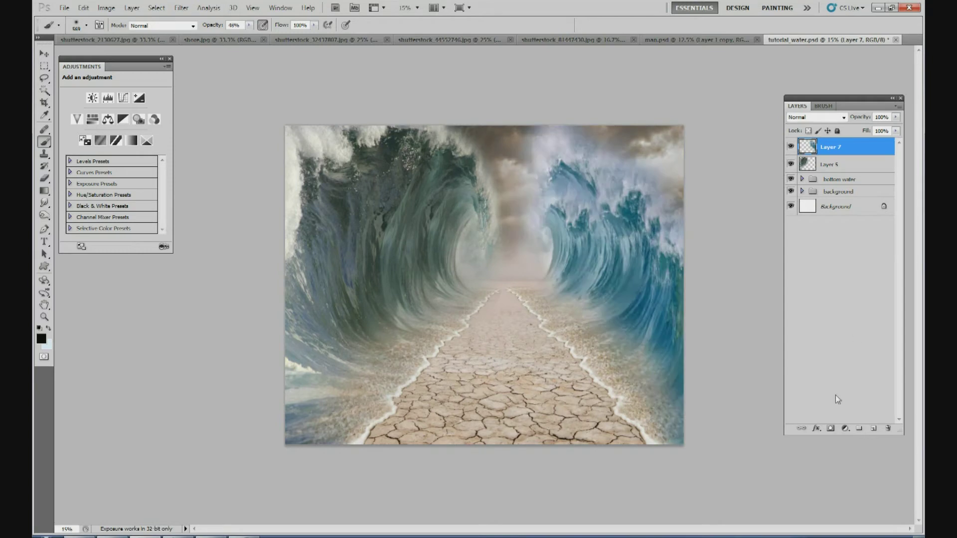
pyautogui.click(845, 430)
pyautogui.click(855, 313)
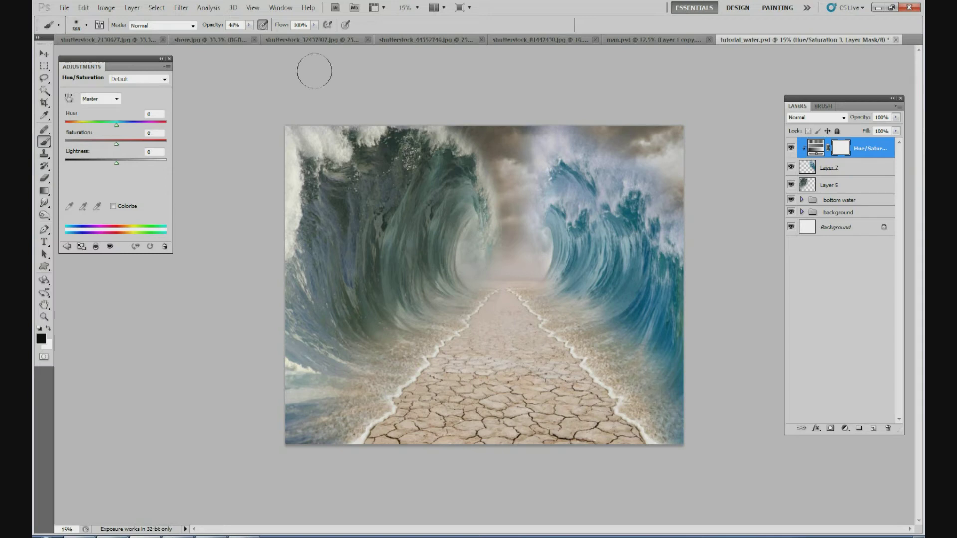
# Colorize the right wave with hue 166, saturation 18 and lightness +2
pyautogui.click(127, 207)
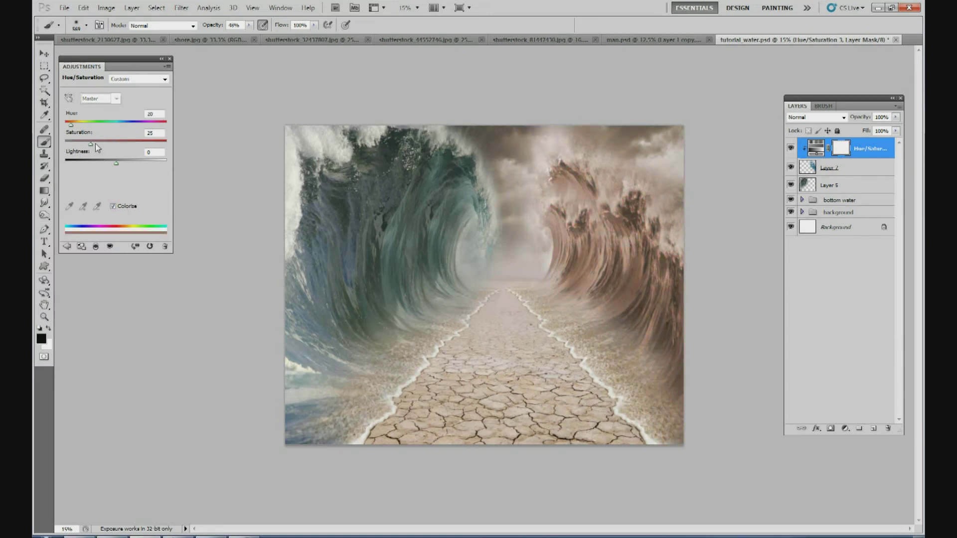
pyautogui.moveTo(78, 127); pyautogui.dragTo(85, 127)
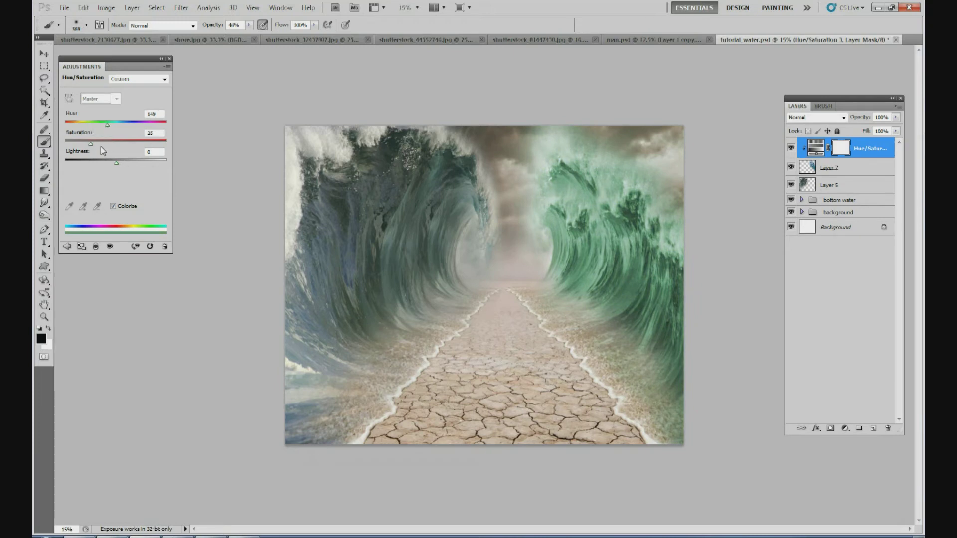
pyautogui.moveTo(115, 162); pyautogui.dragTo(116, 162)
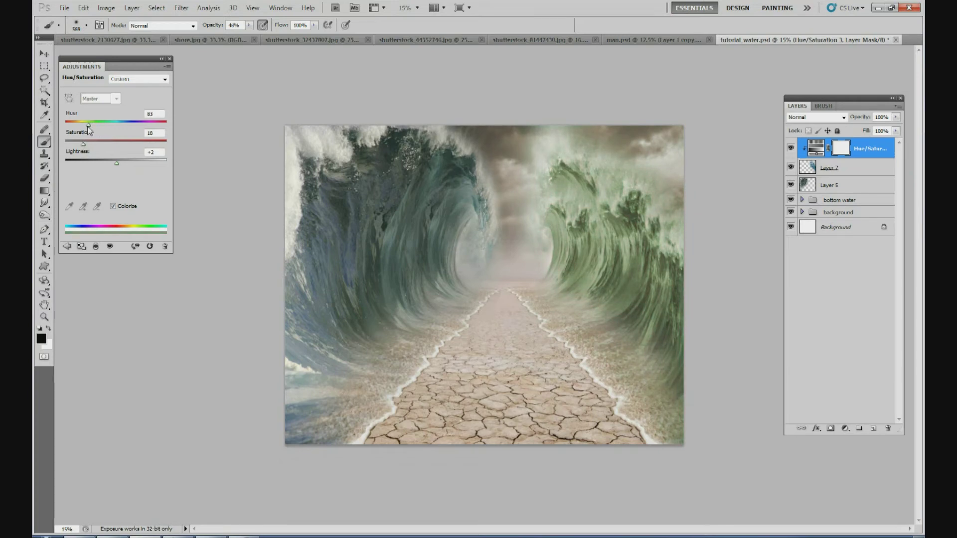
pyautogui.moveTo(80, 128); pyautogui.dragTo(99, 125)
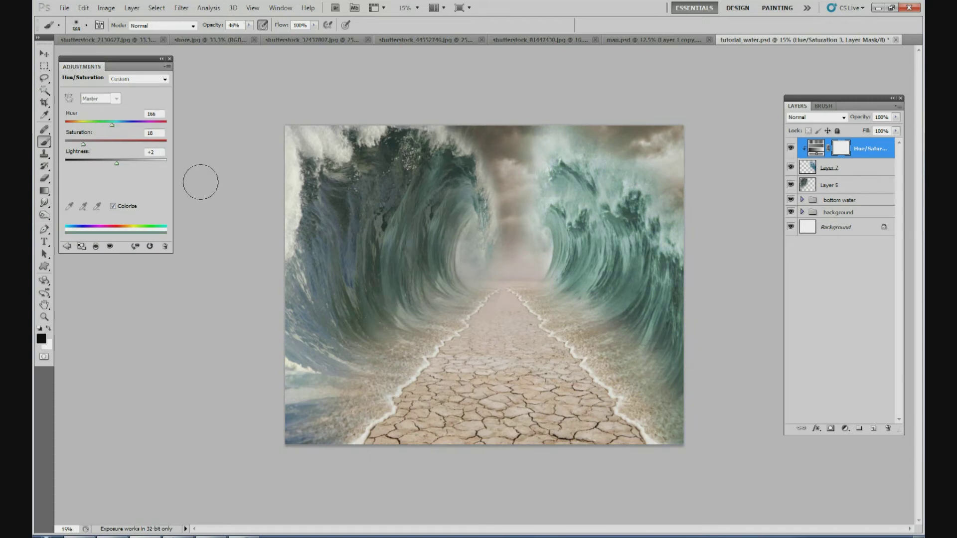
# Lower the Hue/Saturation layer's opacity to 55% and add a Selective Color adjustment layer clipped to Layer 7, the right wave
pyautogui.click(895, 117)
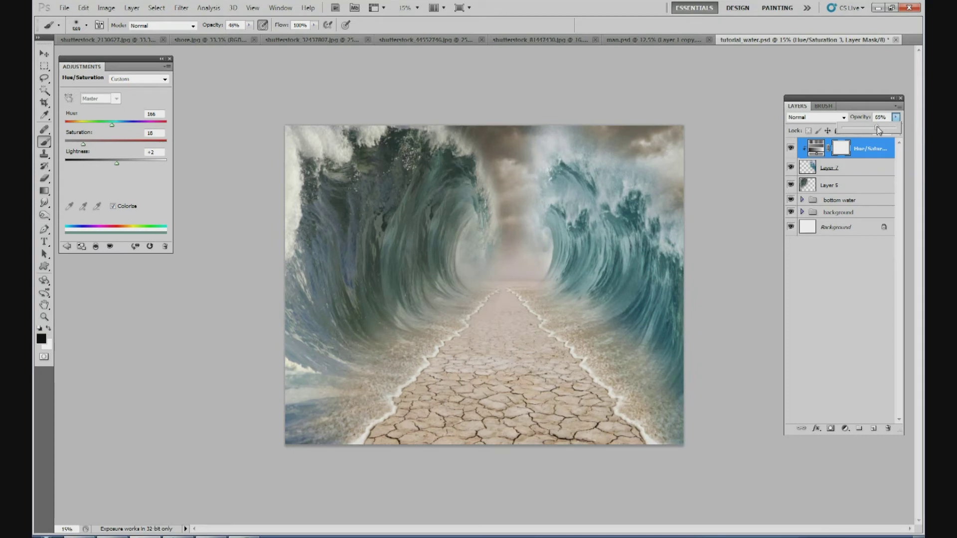
pyautogui.click(855, 173)
pyautogui.click(844, 430)
pyautogui.click(847, 419)
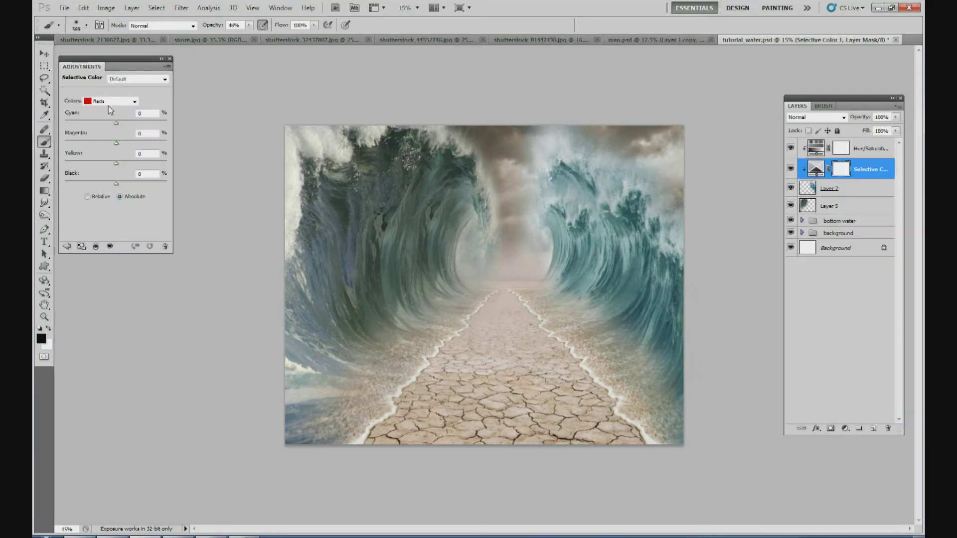
# Adjust the Cyans of the Selective Color layer to cyan -15 and yellow +100
pyautogui.click(109, 101)
pyautogui.click(100, 130)
pyautogui.moveTo(121, 165); pyautogui.dragTo(157, 165)
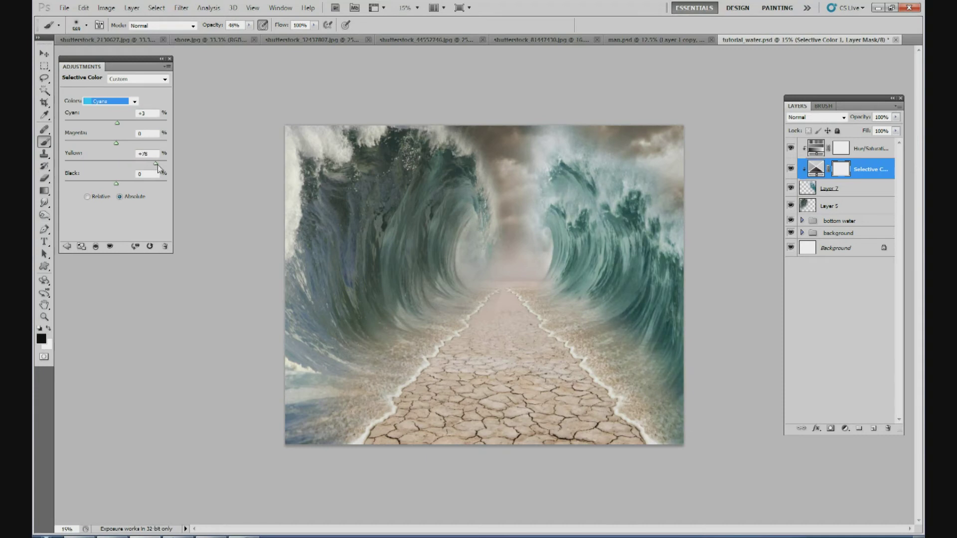
pyautogui.moveTo(106, 126); pyautogui.dragTo(60, 124)
pyautogui.click(109, 123)
# Adjust the Blues of the Selective Color layer to cyan +5, yellow +64 and black +19, and try a lower layer opacity
pyautogui.click(118, 102)
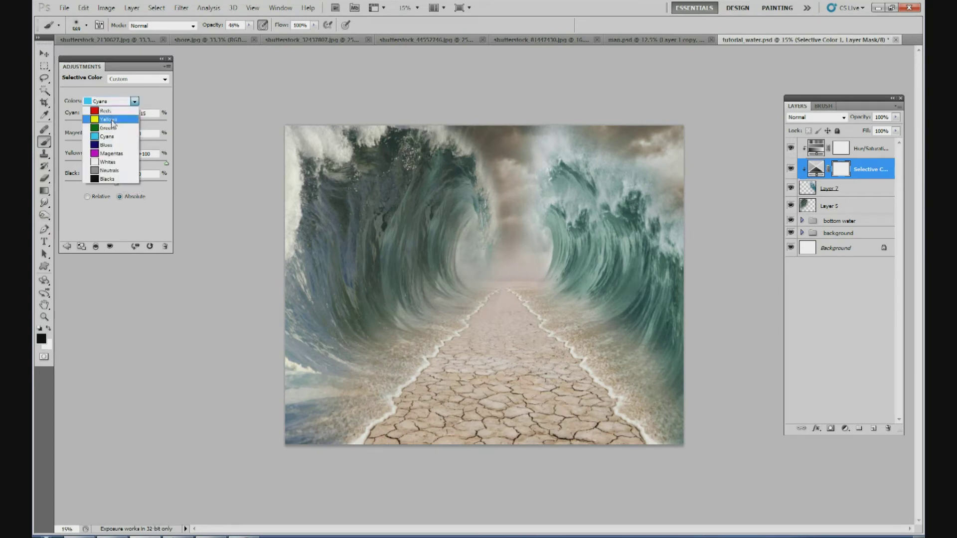
pyautogui.click(114, 145)
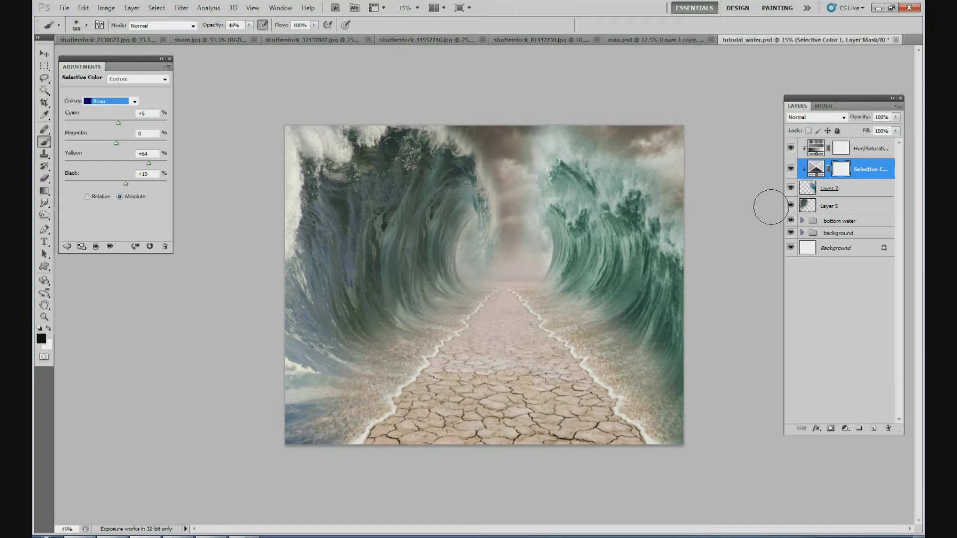
pyautogui.moveTo(896, 118); pyautogui.dragTo(860, 137)
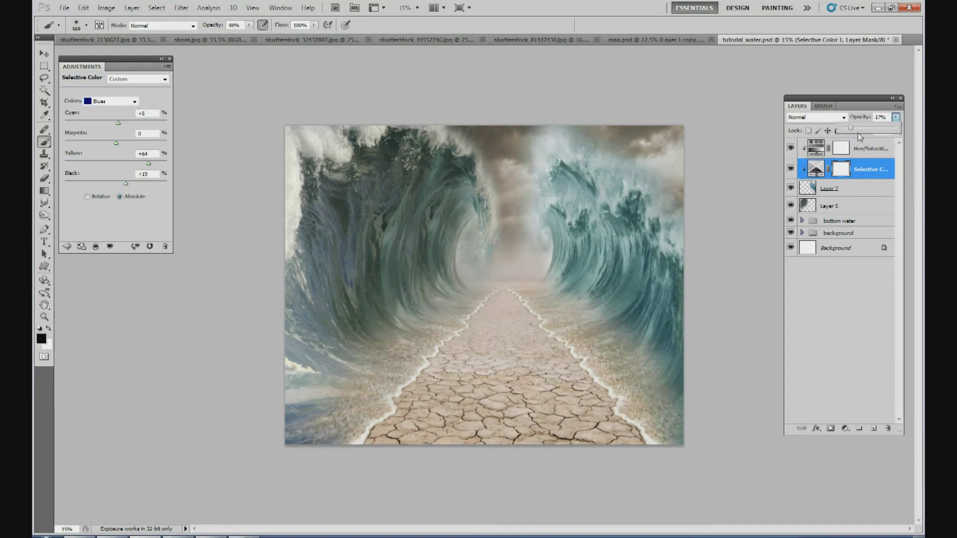
# Add a Curves adjustment clipped to Layer 7, darken its midtones to input 132, output 111, and pull the white point slightly inward
pyautogui.click(858, 188)
pyautogui.click(845, 429)
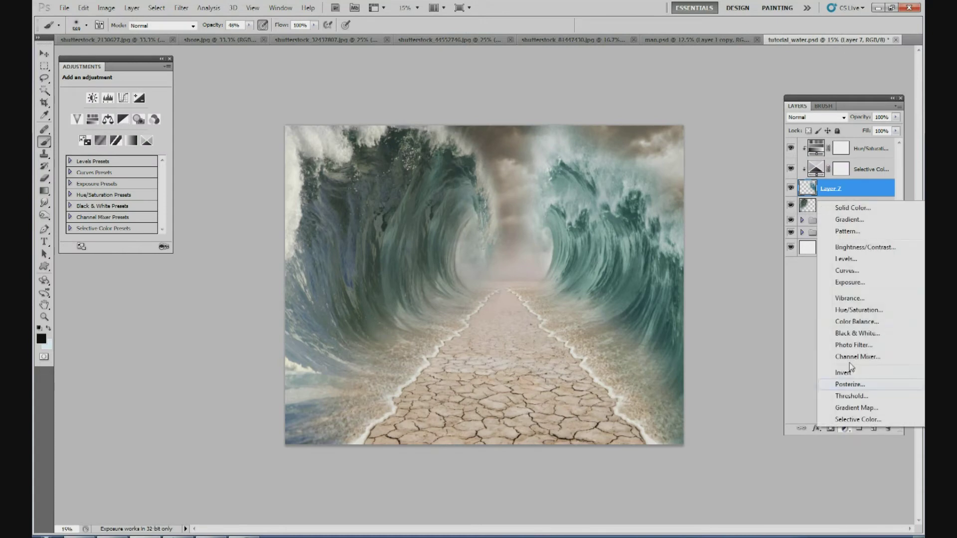
pyautogui.click(844, 272)
pyautogui.moveTo(128, 147); pyautogui.dragTo(128, 158)
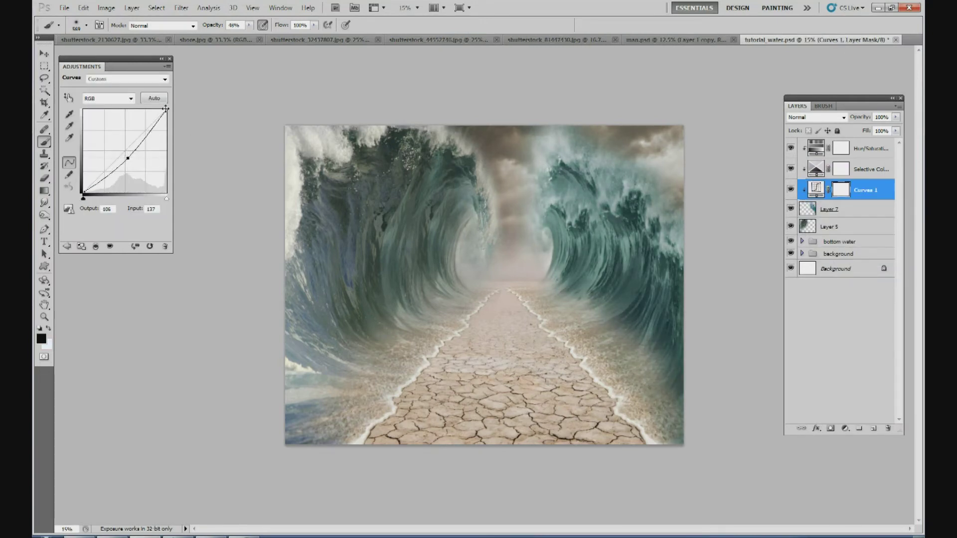
pyautogui.moveTo(165, 109); pyautogui.dragTo(163, 109)
pyautogui.moveTo(128, 158); pyautogui.dragTo(127, 157)
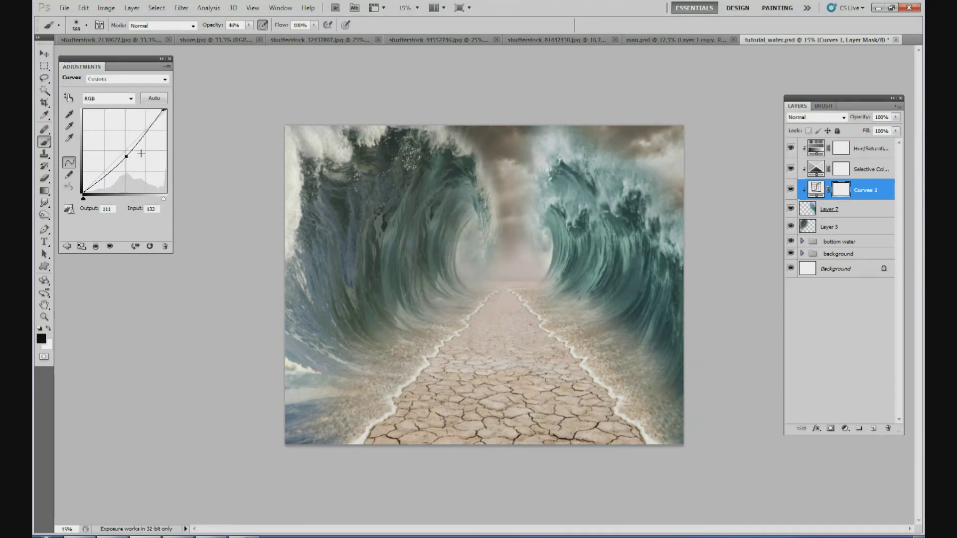
# Lower the opacity of the right wave's Hue/Saturation layer to 39%, and select the Background layer
pyautogui.click(874, 150)
pyautogui.moveTo(896, 117); pyautogui.dragTo(845, 131)
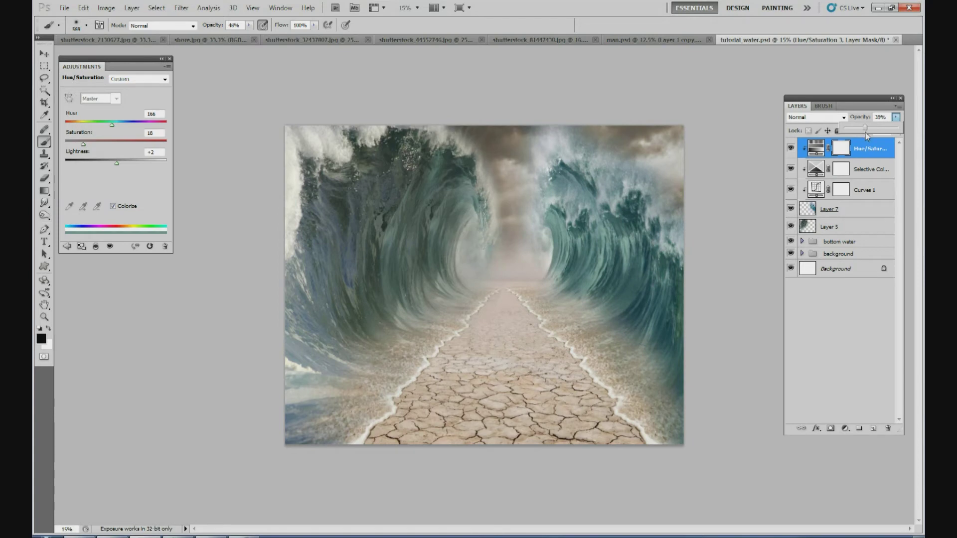
pyautogui.click(848, 271)
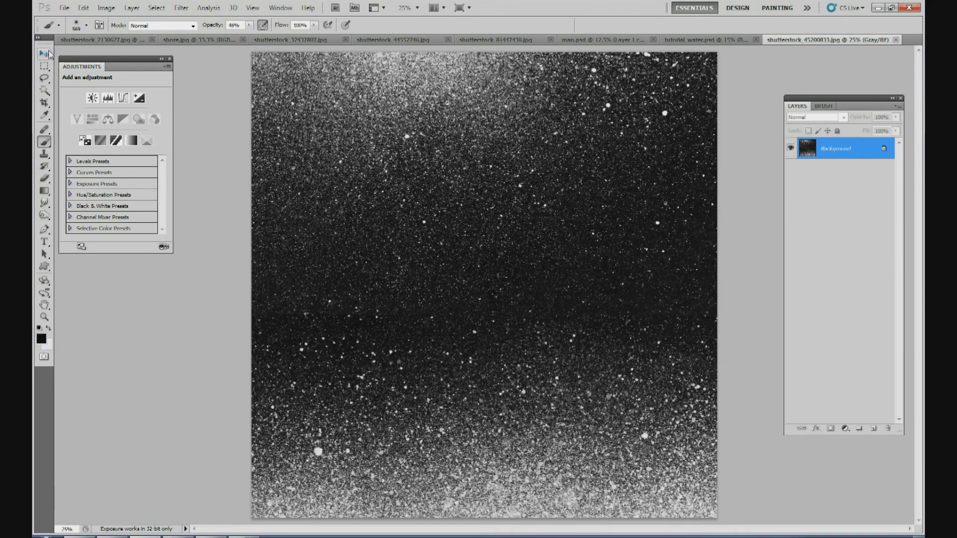
# Copy the entire spray image shutterstock_45200833.jpg and paste it into tutorial_water.psd on a new layer above all others
pyautogui.click(45, 54)
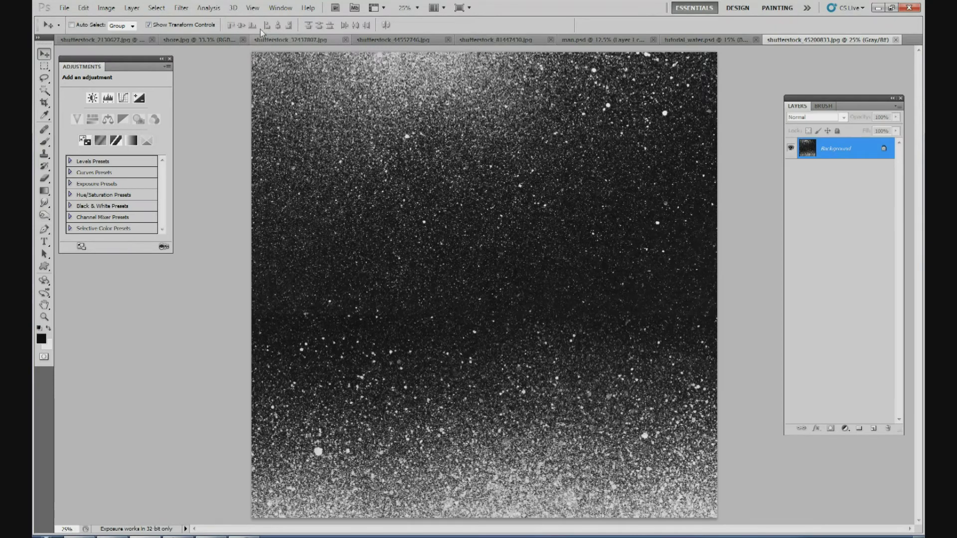
pyautogui.click(157, 8)
pyautogui.click(165, 17)
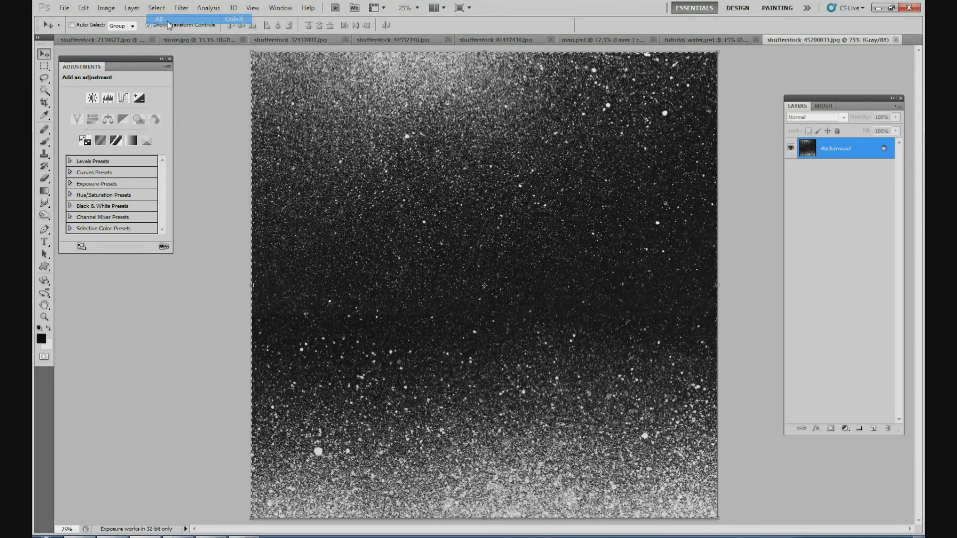
pyautogui.click(704, 40)
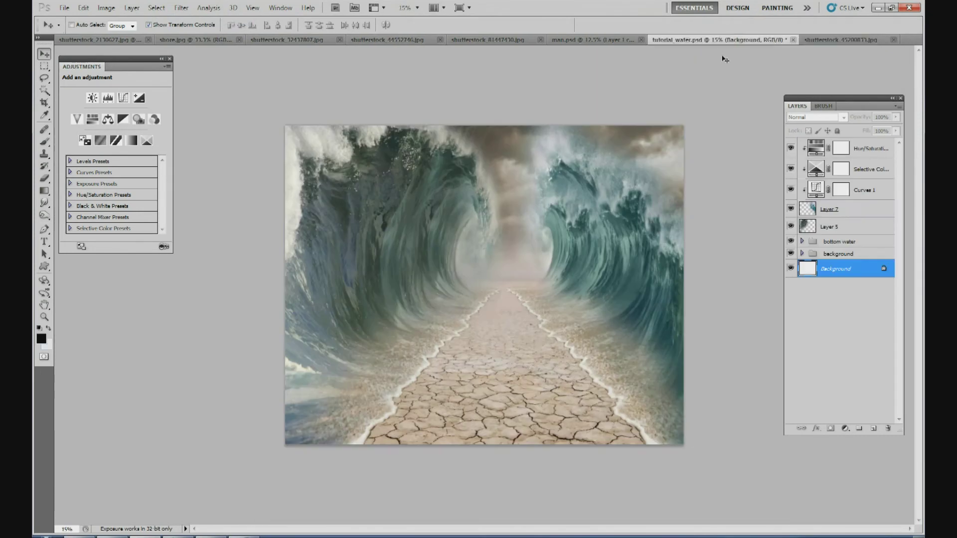
pyautogui.click(873, 158)
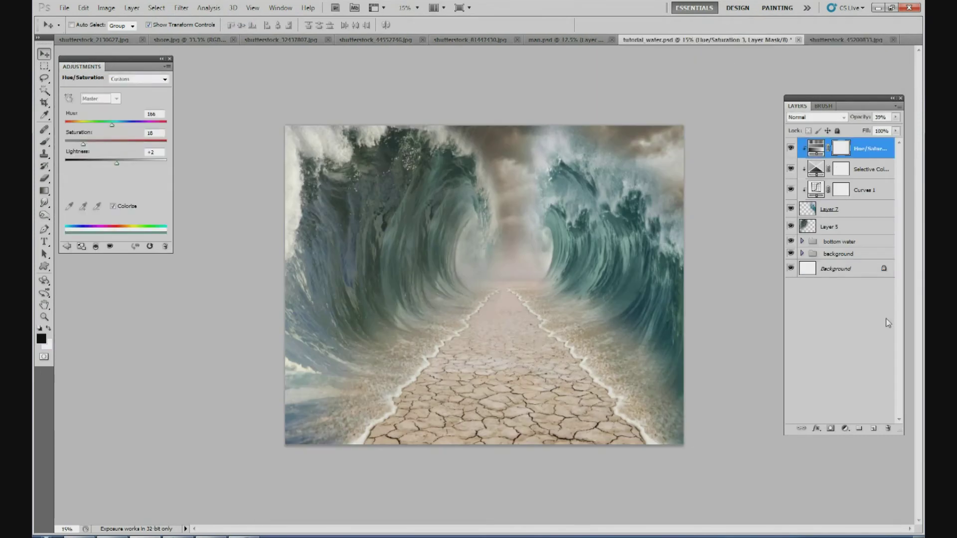
pyautogui.click(873, 428)
pyautogui.hotkey('ctrl', 'v')
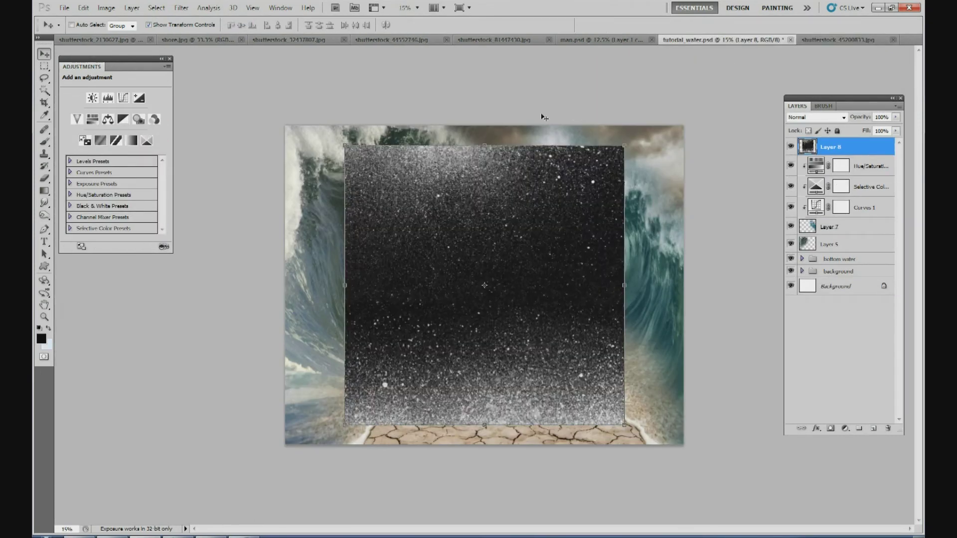
# Move the pasted spray layer up over the right wave so it extends past the canvas's upper edge
pyautogui.moveTo(482, 224); pyautogui.dragTo(555, 161)
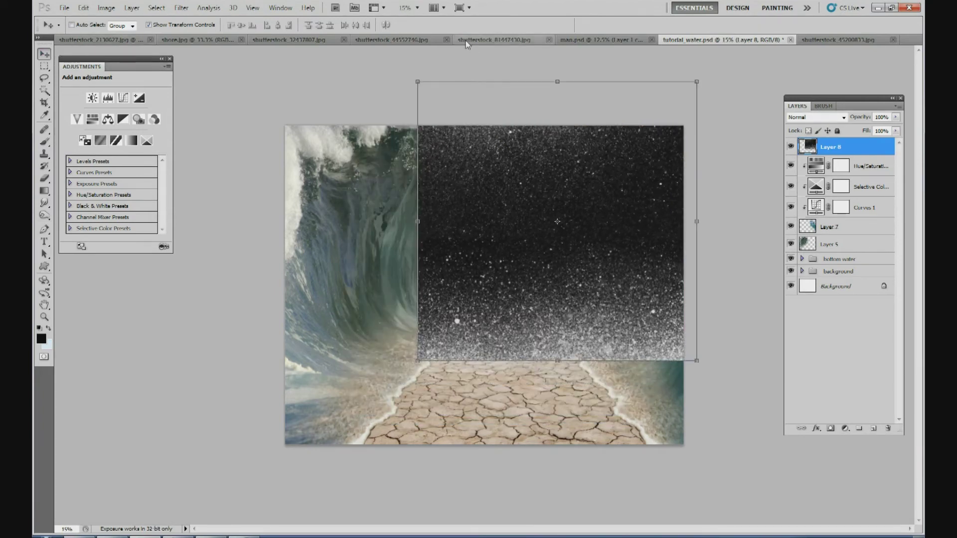
pyautogui.click(417, 8)
pyautogui.click(405, 18)
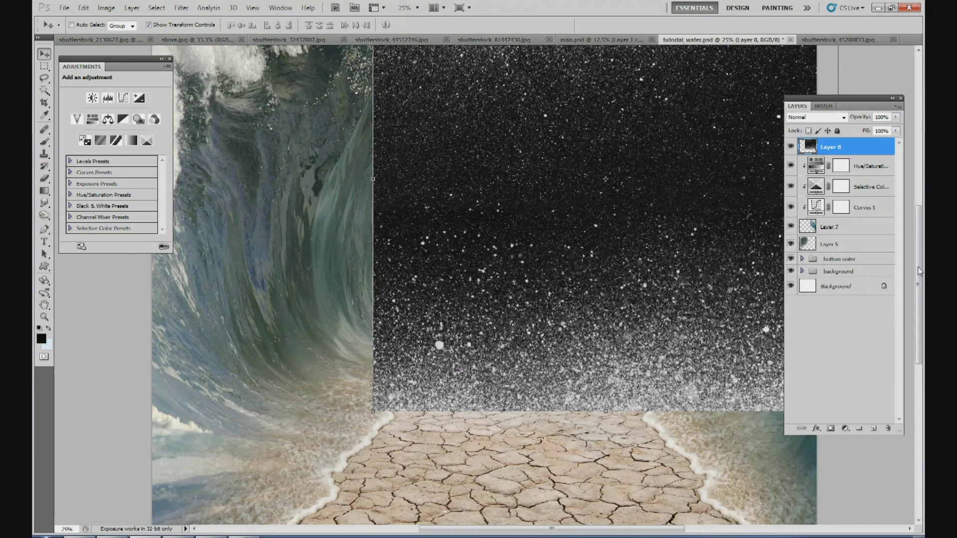
pyautogui.moveTo(920, 248); pyautogui.dragTo(881, 223)
pyautogui.moveTo(626, 213); pyautogui.dragTo(578, 112)
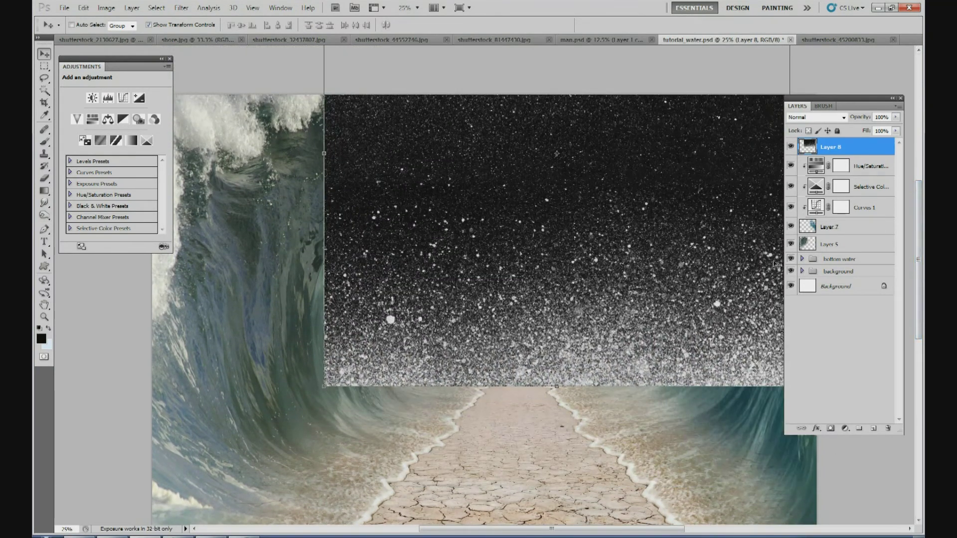
# Set the spray texture on Layer 8 to Screen blending and move it up over the right wave
pyautogui.click(801, 120)
pyautogui.click(817, 225)
pyautogui.moveTo(577, 328); pyautogui.dragTo(599, 274)
pyautogui.moveTo(621, 534); pyautogui.dragTo(657, 531)
pyautogui.moveTo(611, 294); pyautogui.dragTo(653, 258)
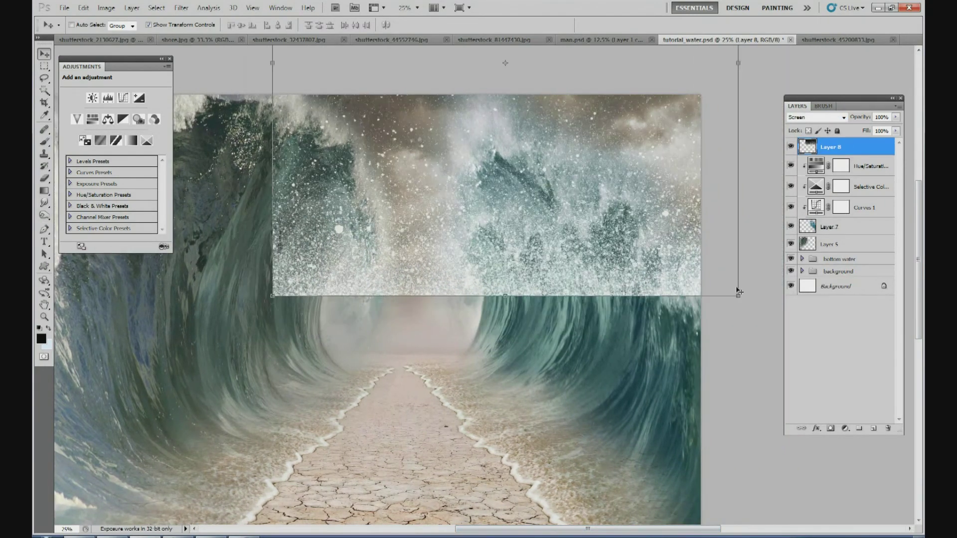
# Scale the spray texture down, tilt it slightly clockwise and place it over the right wave's crest
pyautogui.moveTo(750, 305); pyautogui.dragTo(728, 341)
pyautogui.moveTo(319, 222); pyautogui.dragTo(462, 116)
pyautogui.moveTo(713, 130); pyautogui.dragTo(695, 208)
pyautogui.rightClick(666, 182)
pyautogui.click(662, 151)
pyautogui.moveTo(583, 103); pyautogui.dragTo(591, 129)
pyautogui.click(566, 26)
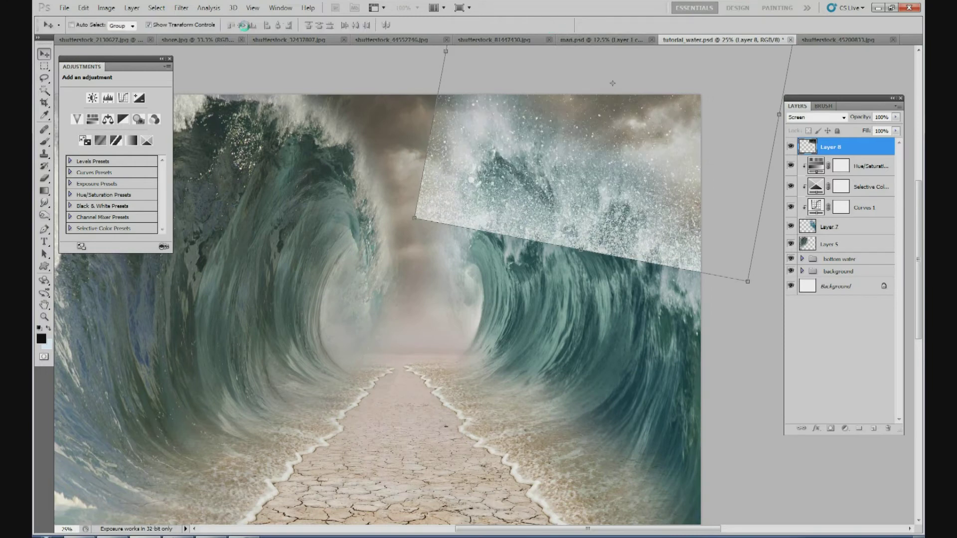
# Warp the Layer 8 spray so its lower edge arches along the crest of the right wave
pyautogui.click(84, 8)
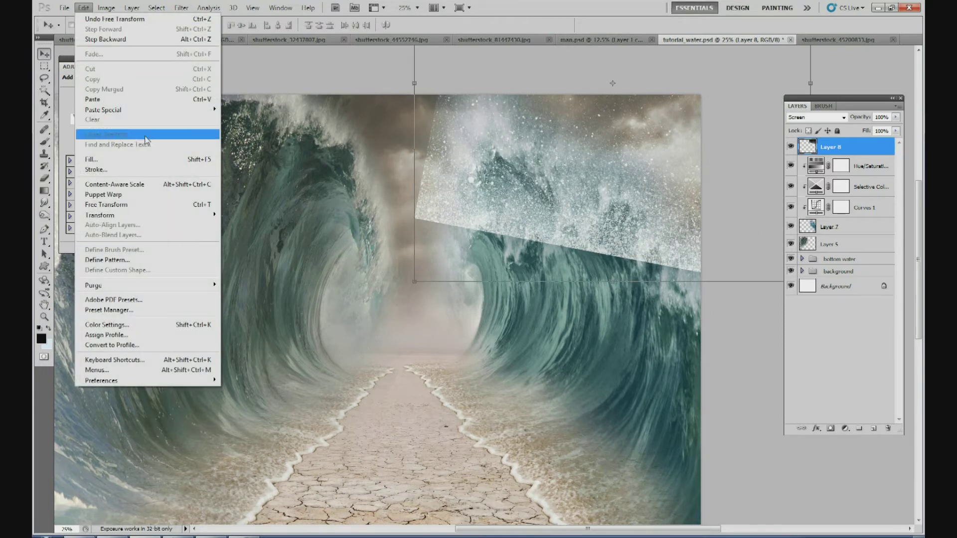
pyautogui.moveTo(197, 220)
pyautogui.click(249, 278)
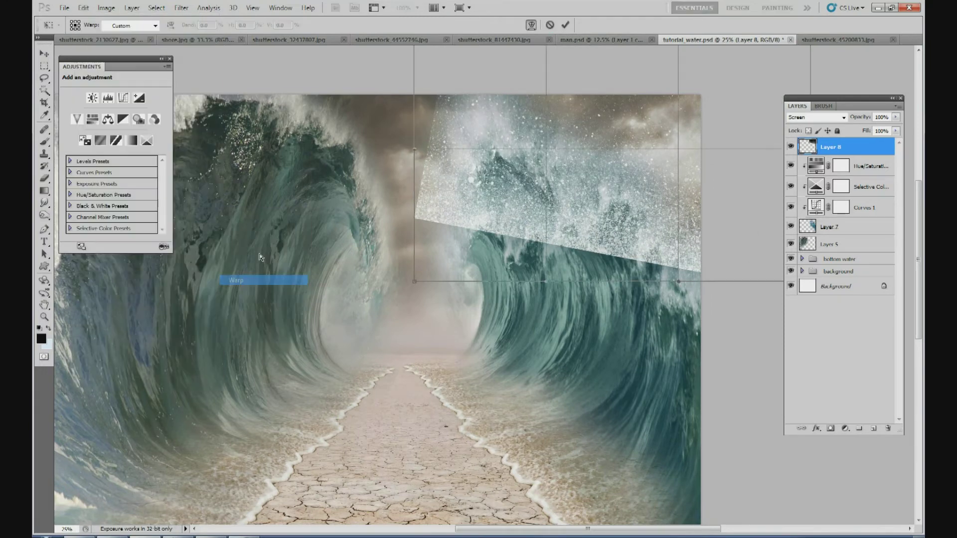
pyautogui.moveTo(579, 228); pyautogui.dragTo(583, 194)
pyautogui.moveTo(449, 213)
pyautogui.mouseDown()
pyautogui.moveTo(476, 194)
pyautogui.moveTo(456, 197)
pyautogui.mouseUp()
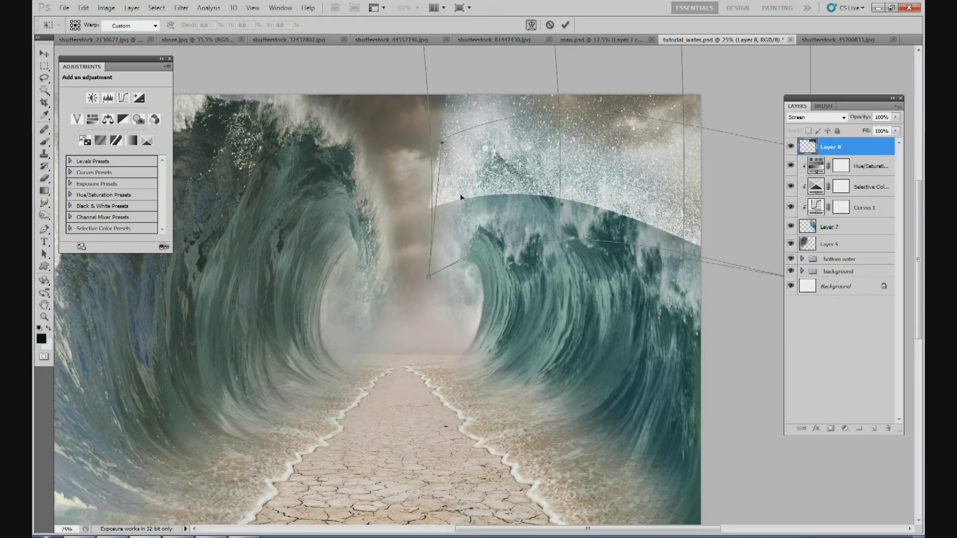
pyautogui.moveTo(678, 222); pyautogui.dragTo(737, 241)
pyautogui.moveTo(560, 198); pyautogui.dragTo(558, 193)
pyautogui.moveTo(450, 203); pyautogui.dragTo(463, 215)
pyautogui.click(566, 24)
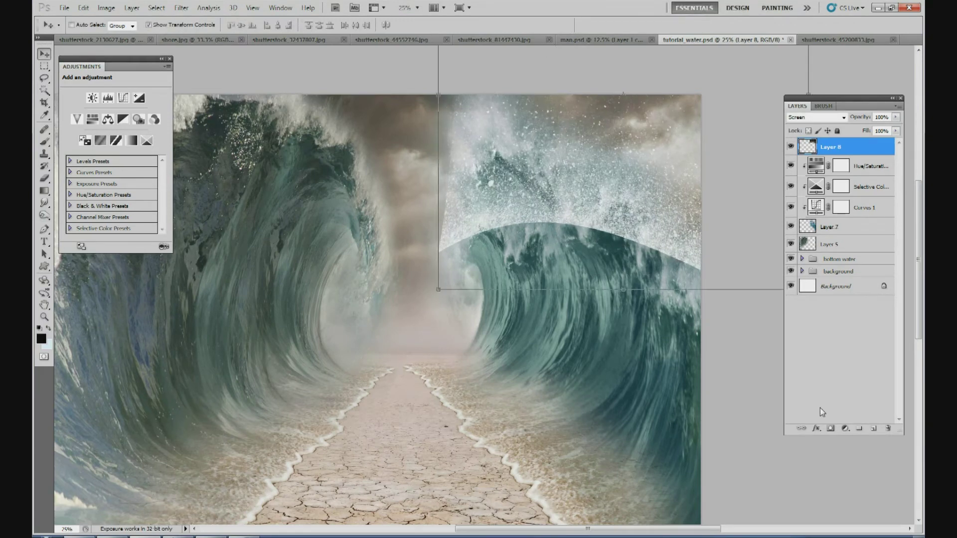
# Add a layer mask to Layer 8 and paint out the spray's hard edges with a black brush at 100% opacity
pyautogui.click(830, 429)
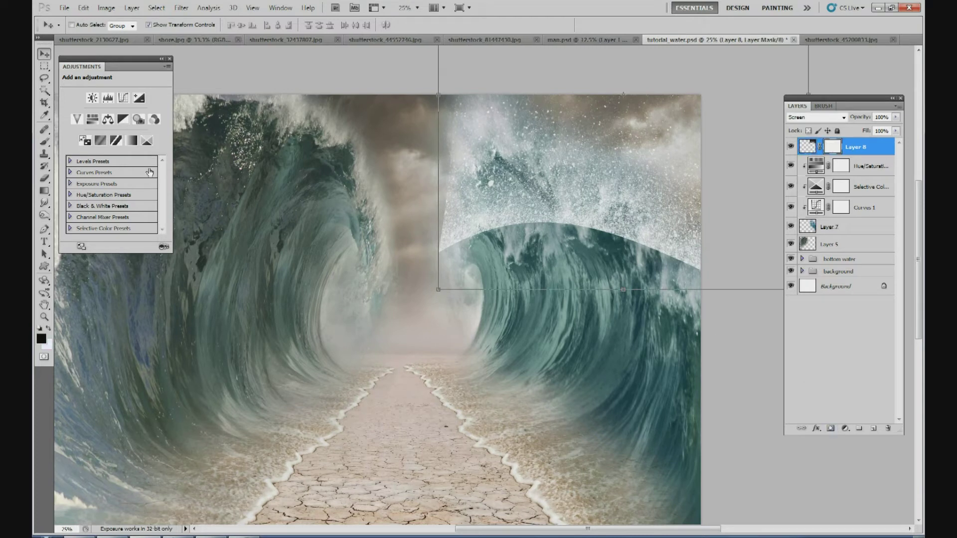
pyautogui.click(45, 146)
pyautogui.click(249, 25)
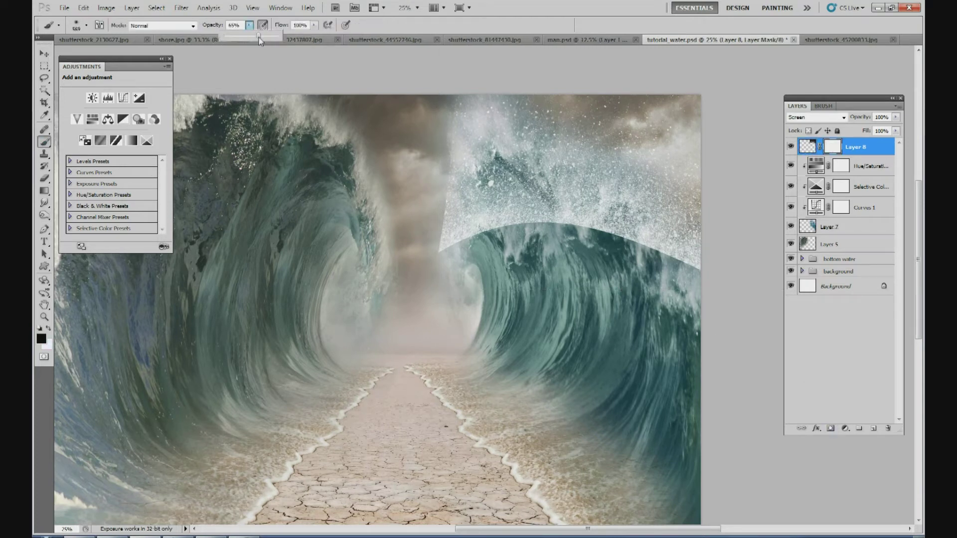
pyautogui.moveTo(457, 157)
pyautogui.mouseDown()
pyautogui.moveTo(436, 235)
pyautogui.moveTo(456, 269)
pyautogui.moveTo(462, 249)
pyautogui.moveTo(446, 258)
pyautogui.moveTo(513, 240)
pyautogui.moveTo(490, 233)
pyautogui.moveTo(504, 241)
pyautogui.moveTo(506, 218)
pyautogui.moveTo(579, 247)
pyautogui.moveTo(557, 239)
pyautogui.moveTo(644, 247)
pyautogui.moveTo(664, 273)
pyautogui.moveTo(702, 285)
pyautogui.moveTo(660, 261)
pyautogui.moveTo(601, 254)
pyautogui.mouseUp()
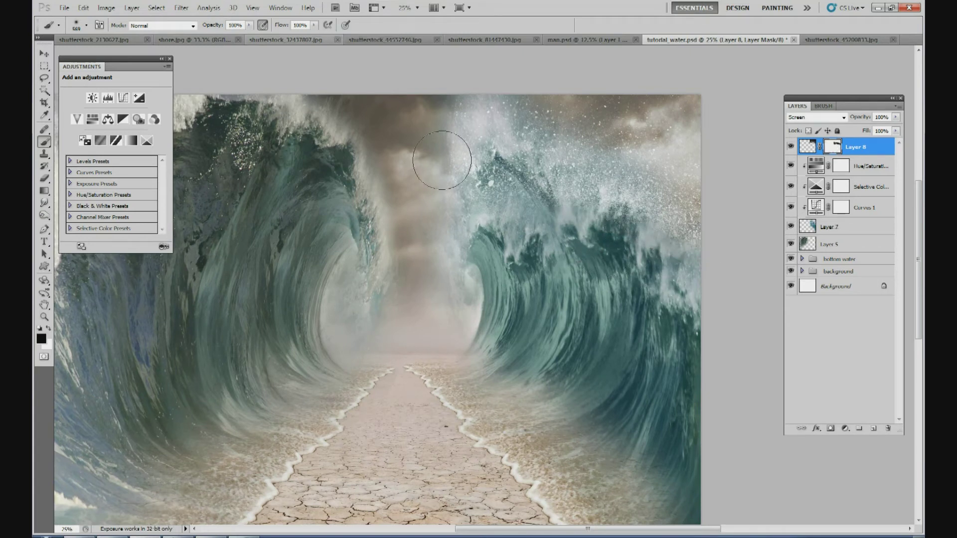
pyautogui.moveTo(423, 100)
pyautogui.mouseDown()
pyautogui.moveTo(416, 140)
pyautogui.moveTo(433, 222)
pyautogui.mouseUp()
# Add a layer mask to the right wave on Layer 7 and paint away its fringe in the gap between the waves
pyautogui.click(791, 227)
pyautogui.click(791, 228)
pyautogui.click(853, 229)
pyautogui.click(831, 427)
pyautogui.moveTo(413, 256)
pyautogui.mouseDown()
pyautogui.moveTo(422, 307)
pyautogui.moveTo(436, 325)
pyautogui.mouseUp()
pyautogui.moveTo(451, 193); pyautogui.dragTo(413, 131)
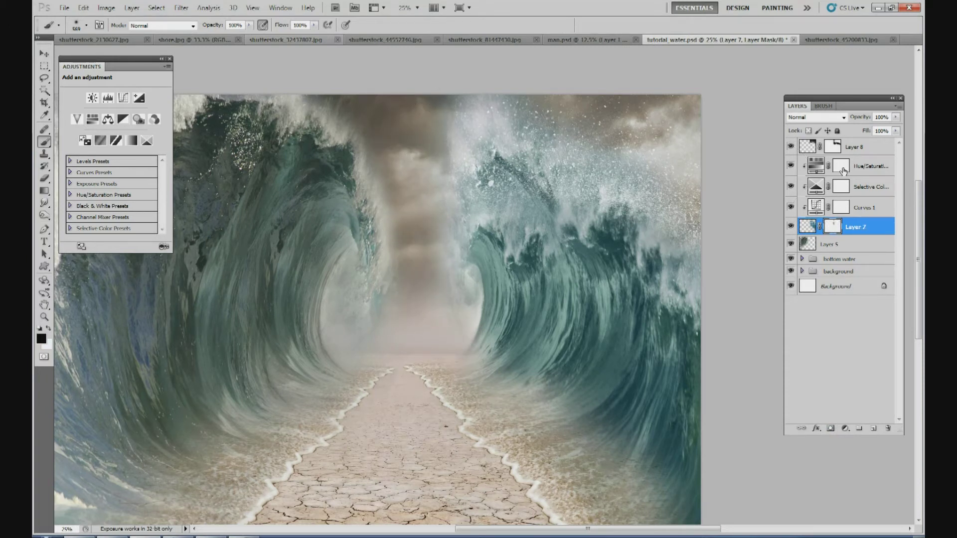
# Refine the Layer 8 mask with a smaller brush, blending the spray along the right wave's crest
pyautogui.click(834, 147)
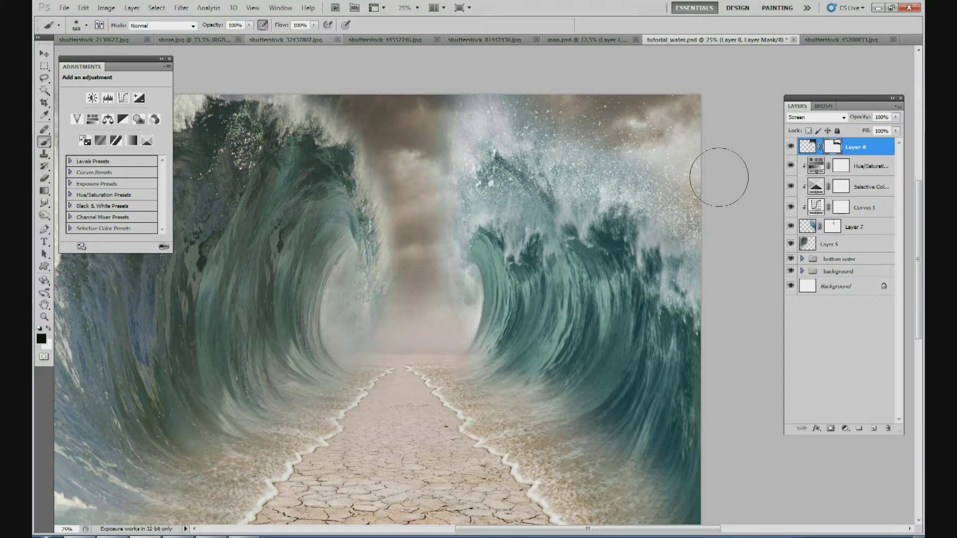
pyautogui.click(86, 26)
pyautogui.moveTo(142, 53); pyautogui.dragTo(137, 53)
pyautogui.moveTo(566, 189)
pyautogui.mouseDown()
pyautogui.moveTo(546, 222)
pyautogui.moveTo(594, 239)
pyautogui.moveTo(616, 204)
pyautogui.moveTo(696, 267)
pyautogui.moveTo(683, 264)
pyautogui.moveTo(676, 298)
pyautogui.moveTo(700, 343)
pyautogui.mouseUp()
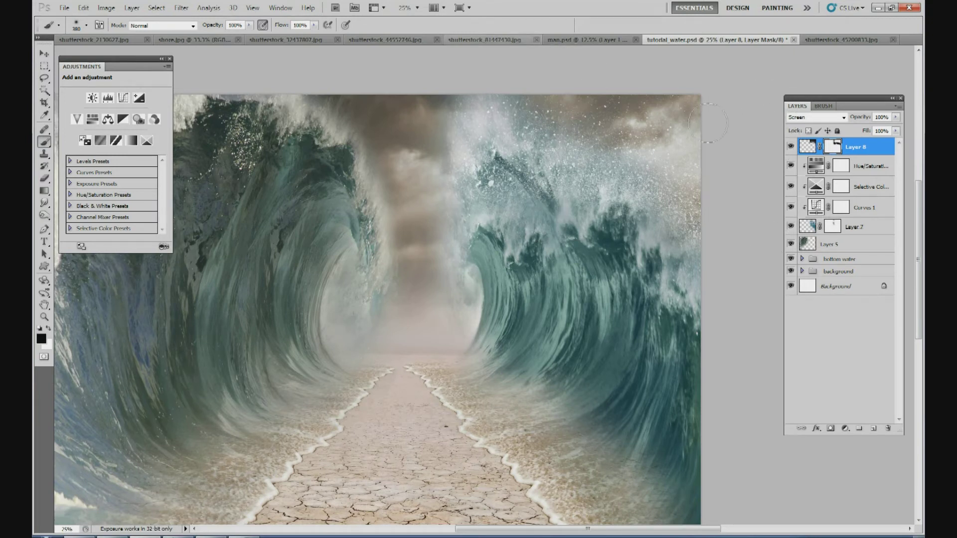
# Paste the copied spray texture onto a new top layer, rotate it diagonally and position it over the left wave's crest
pyautogui.click(873, 429)
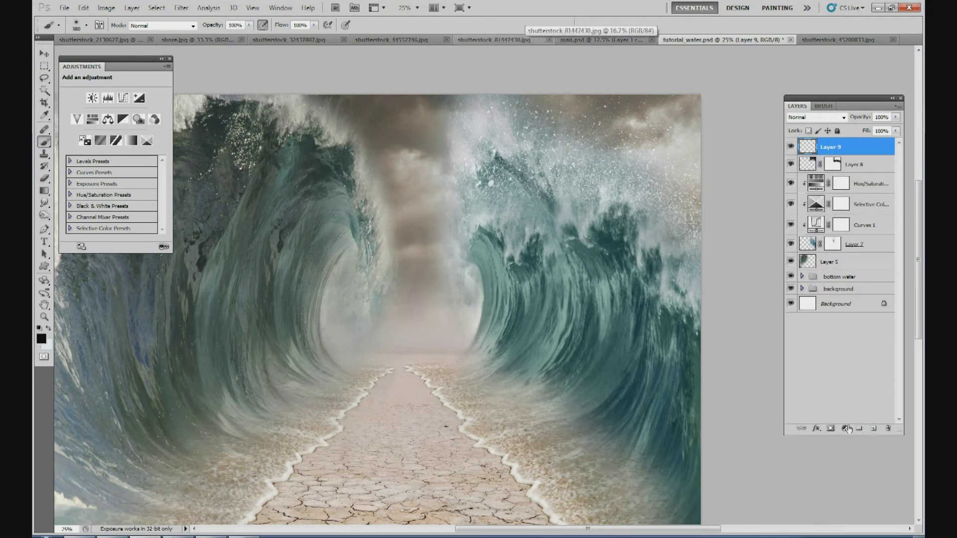
pyautogui.hotkey('ctrl', 'v')
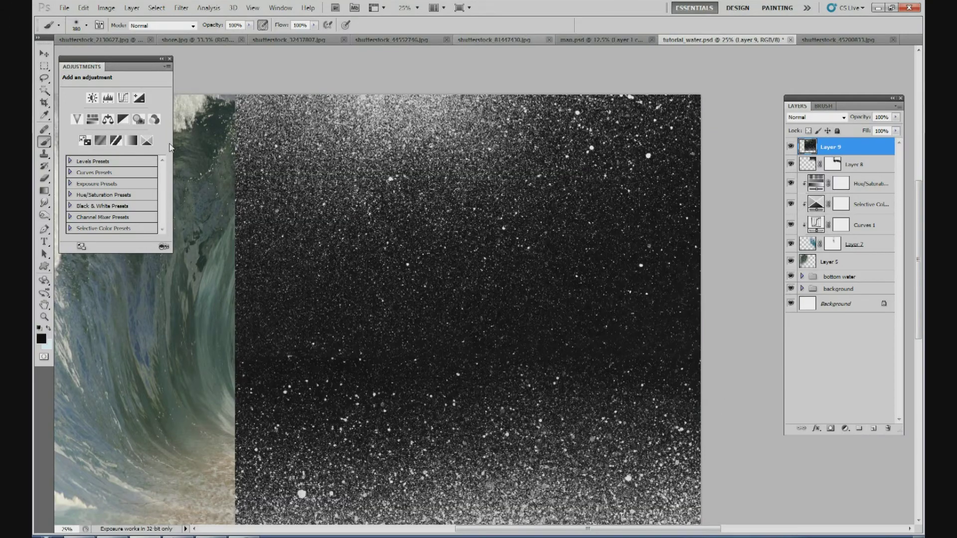
pyautogui.click(44, 53)
pyautogui.moveTo(708, 86); pyautogui.dragTo(322, 264)
pyautogui.moveTo(439, 421); pyautogui.dragTo(473, 159)
pyautogui.moveTo(461, 293); pyautogui.dragTo(429, 304)
pyautogui.moveTo(403, 361); pyautogui.dragTo(509, 366)
pyautogui.moveTo(511, 243); pyautogui.dragTo(417, 219)
pyautogui.click(565, 25)
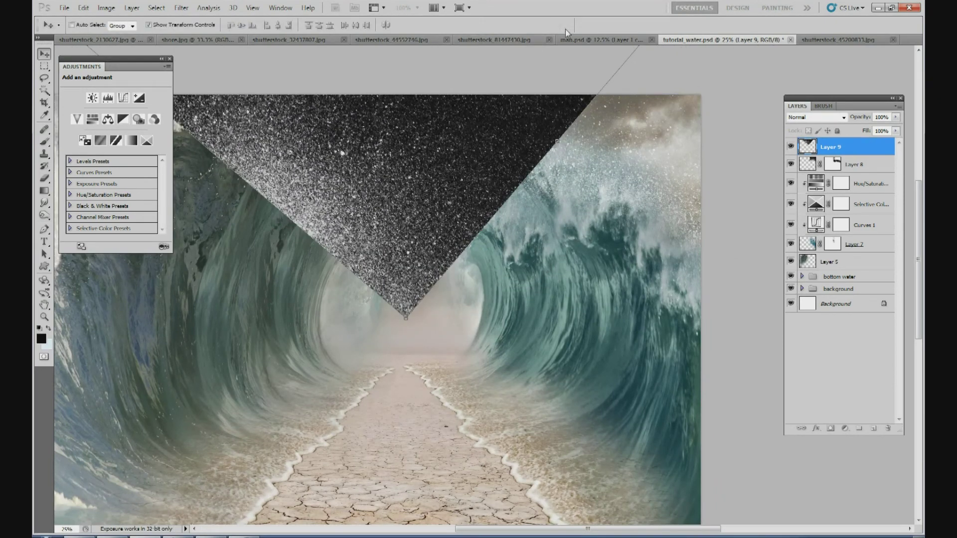
# Add a layer mask to the new spray layer and set its blending mode to Screen
pyautogui.click(831, 429)
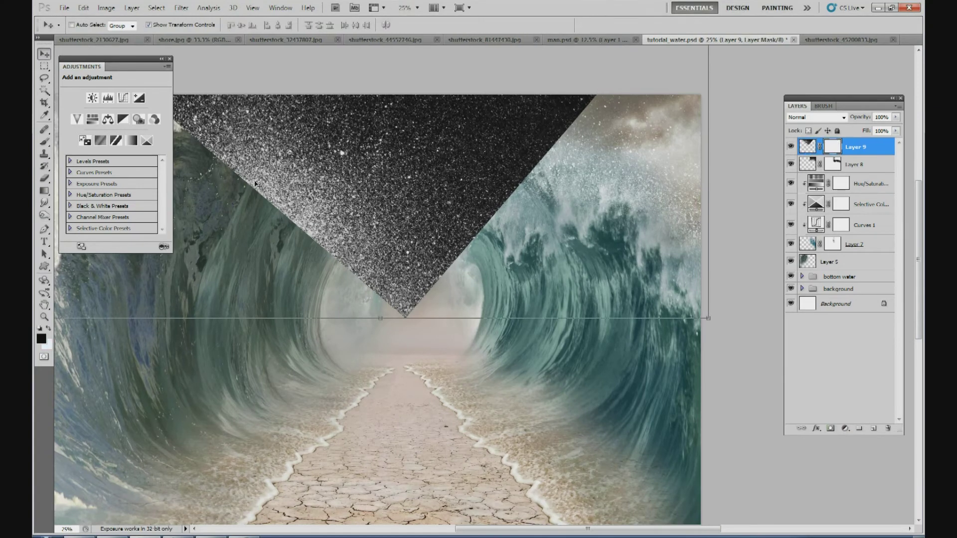
pyautogui.click(795, 120)
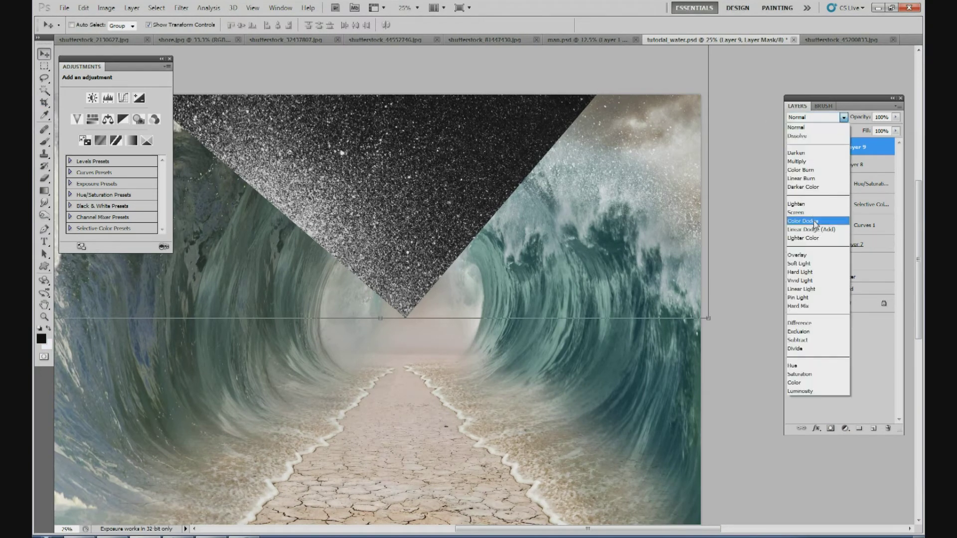
pyautogui.click(817, 220)
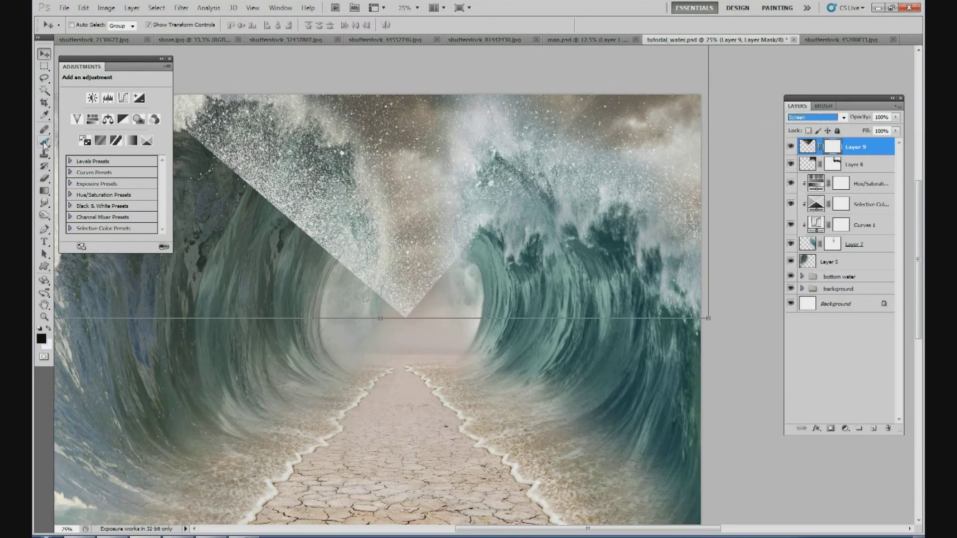
# Paint black on the Layer 9 mask to hide the spray's hard edges and blend it around the left wave's crest
pyautogui.click(46, 143)
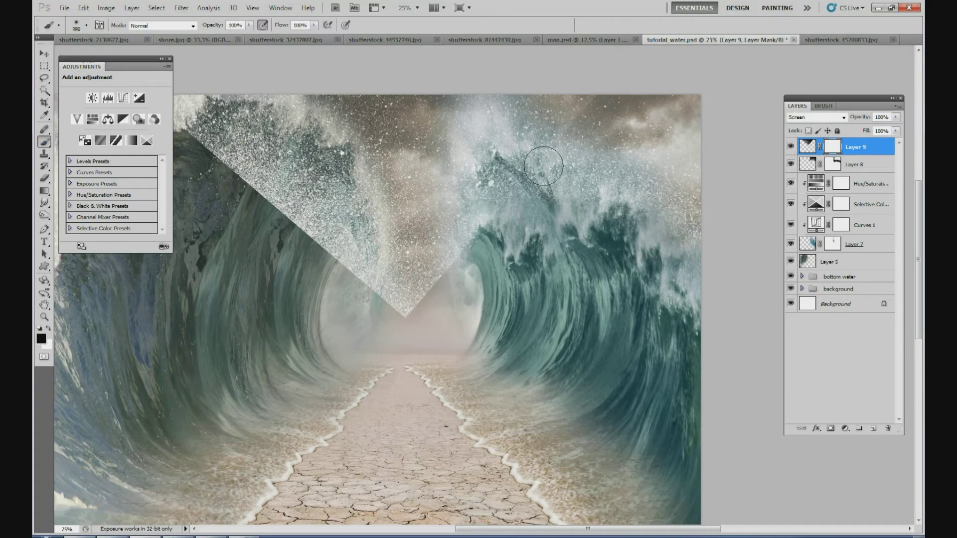
pyautogui.moveTo(472, 242)
pyautogui.mouseDown()
pyautogui.moveTo(399, 292)
pyautogui.moveTo(387, 280)
pyautogui.moveTo(438, 269)
pyautogui.mouseUp()
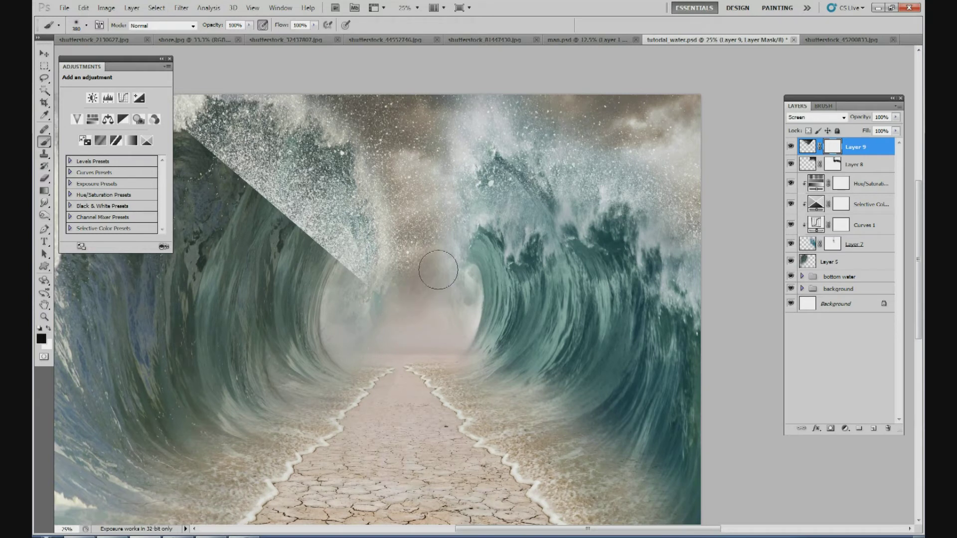
pyautogui.moveTo(349, 274)
pyautogui.mouseDown()
pyautogui.moveTo(372, 293)
pyautogui.moveTo(410, 291)
pyautogui.moveTo(404, 266)
pyautogui.moveTo(416, 262)
pyautogui.moveTo(342, 281)
pyautogui.moveTo(315, 256)
pyautogui.moveTo(332, 238)
pyautogui.moveTo(350, 248)
pyautogui.moveTo(273, 209)
pyautogui.moveTo(289, 224)
pyautogui.moveTo(182, 127)
pyautogui.mouseUp()
pyautogui.click(248, 26)
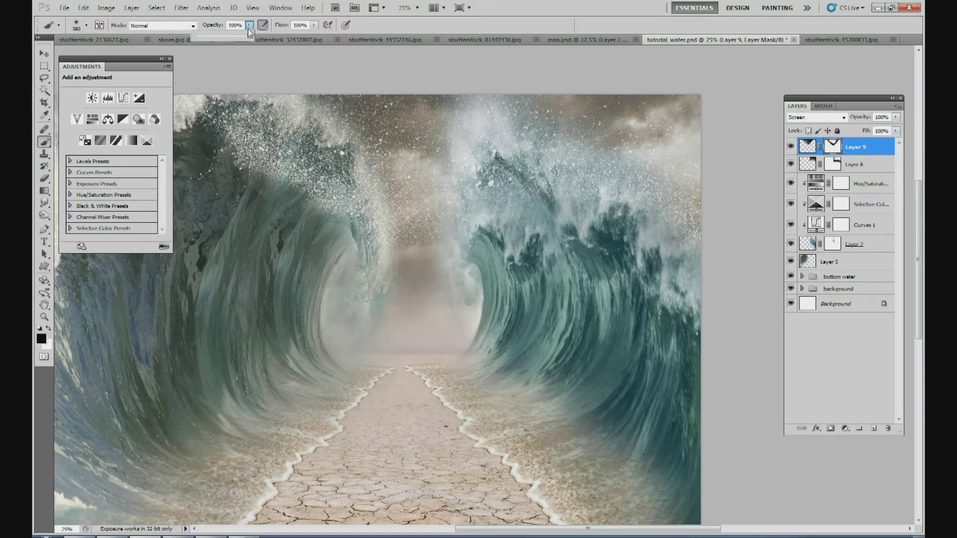
pyautogui.click(87, 26)
pyautogui.click(143, 54)
pyautogui.moveTo(209, 139)
pyautogui.mouseDown()
pyautogui.moveTo(227, 116)
pyautogui.moveTo(229, 141)
pyautogui.moveTo(278, 149)
pyautogui.moveTo(293, 176)
pyautogui.moveTo(313, 169)
pyautogui.moveTo(321, 189)
pyautogui.moveTo(336, 189)
pyautogui.moveTo(325, 278)
pyautogui.moveTo(336, 234)
pyautogui.moveTo(342, 295)
pyautogui.moveTo(386, 282)
pyautogui.moveTo(420, 245)
pyautogui.moveTo(427, 208)
pyautogui.moveTo(414, 216)
pyautogui.moveTo(396, 240)
pyautogui.moveTo(436, 230)
pyautogui.moveTo(469, 189)
pyautogui.moveTo(464, 180)
pyautogui.moveTo(437, 188)
pyautogui.moveTo(413, 217)
pyautogui.moveTo(413, 238)
pyautogui.moveTo(396, 242)
pyautogui.moveTo(424, 207)
pyautogui.moveTo(387, 196)
pyautogui.moveTo(507, 123)
pyautogui.moveTo(421, 165)
pyautogui.moveTo(426, 196)
pyautogui.moveTo(400, 215)
pyautogui.moveTo(406, 248)
pyautogui.moveTo(292, 261)
pyautogui.moveTo(330, 241)
pyautogui.moveTo(357, 196)
pyautogui.moveTo(264, 182)
pyautogui.moveTo(281, 188)
pyautogui.moveTo(269, 173)
pyautogui.moveTo(212, 155)
pyautogui.moveTo(303, 213)
pyautogui.moveTo(307, 206)
pyautogui.moveTo(341, 236)
pyautogui.moveTo(338, 217)
pyautogui.mouseUp()
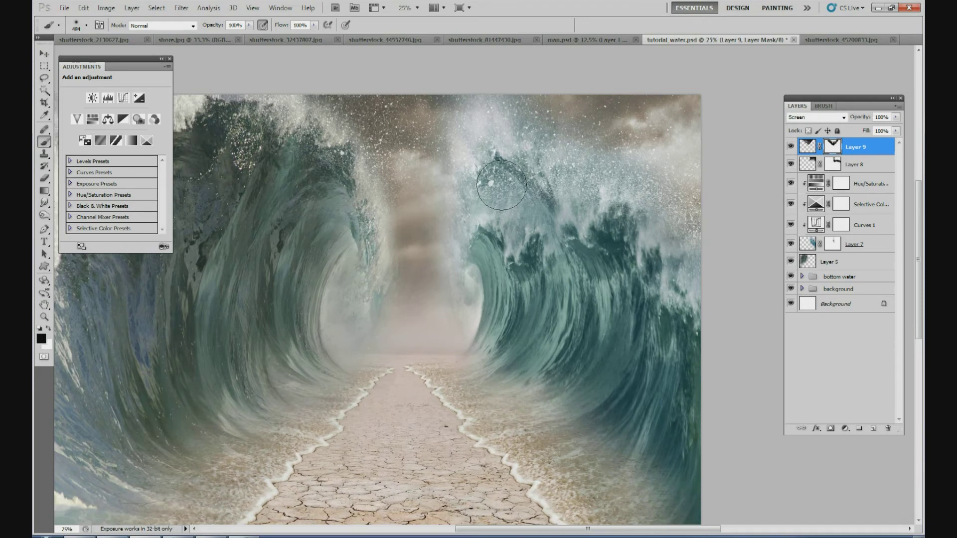
# Examine the whole composition zoomed out to judge how the waves, spray and sky fit together
pyautogui.click(405, 7)
pyautogui.write('15')
pyautogui.press('Return')
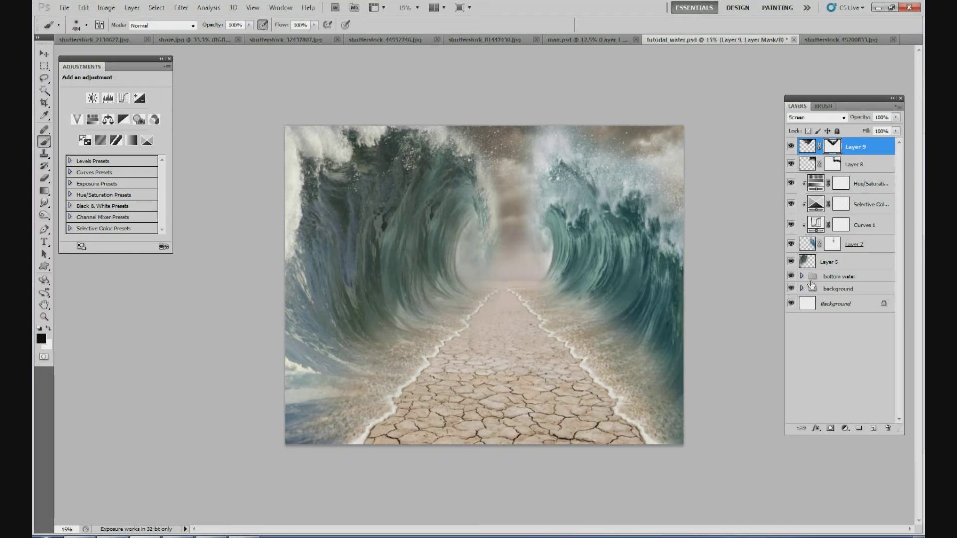
pyautogui.click(841, 277)
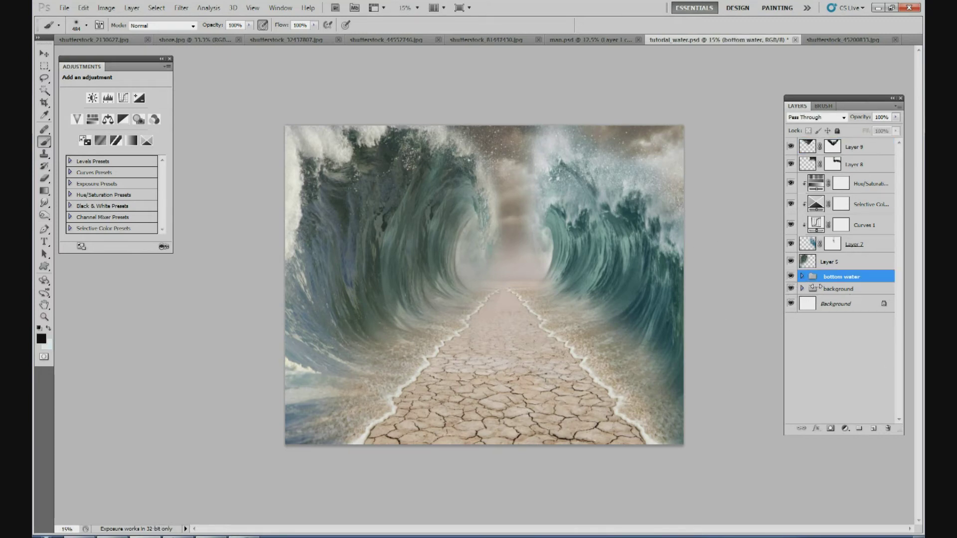
pyautogui.click(417, 7)
pyautogui.click(404, 22)
pyautogui.moveTo(916, 296); pyautogui.dragTo(917, 274)
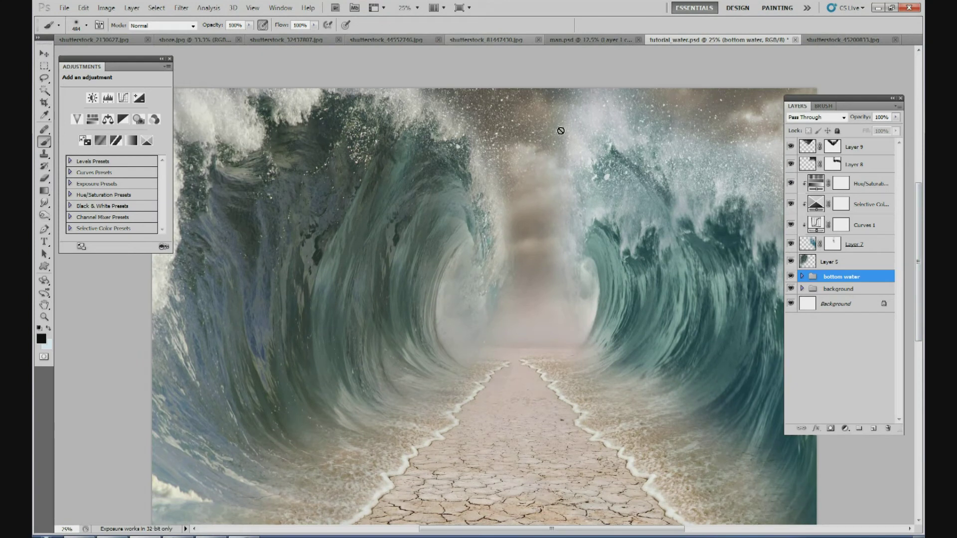
pyautogui.click(44, 53)
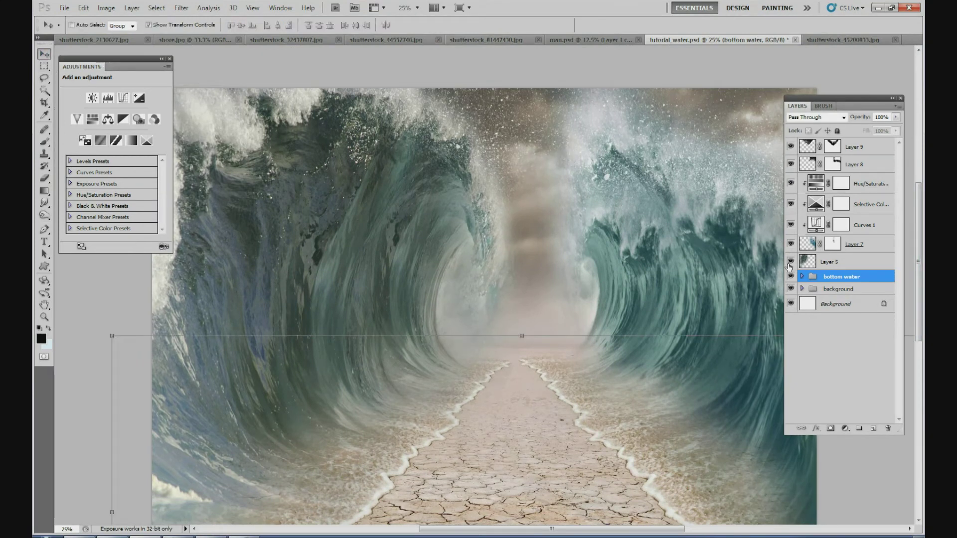
# In the background group, set the sky's Hue/Saturation adjustment to hue 187 and lightness -13
pyautogui.click(802, 288)
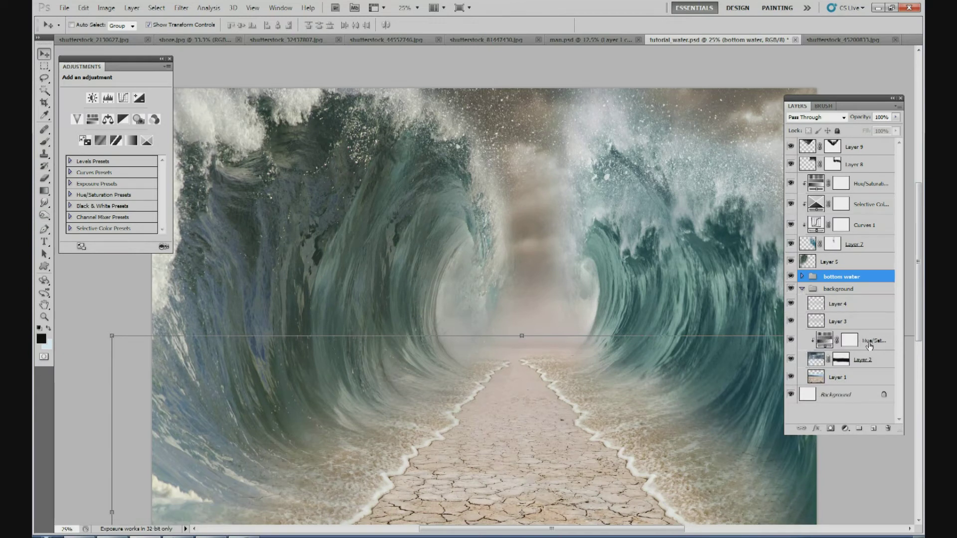
pyautogui.click(853, 342)
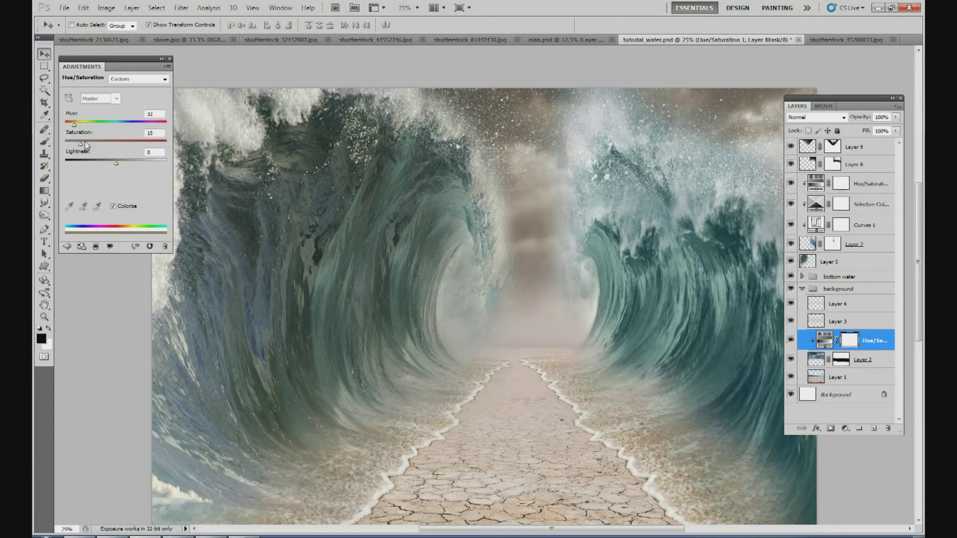
pyautogui.moveTo(75, 123); pyautogui.dragTo(113, 130)
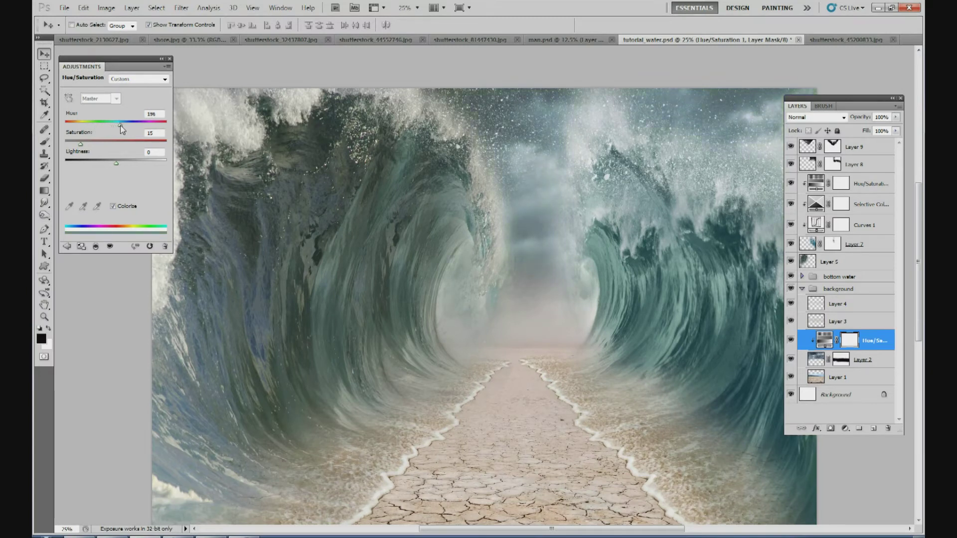
pyautogui.moveTo(121, 124); pyautogui.dragTo(124, 128)
pyautogui.moveTo(116, 163)
pyautogui.mouseDown()
pyautogui.moveTo(88, 168)
pyautogui.moveTo(107, 169)
pyautogui.mouseUp()
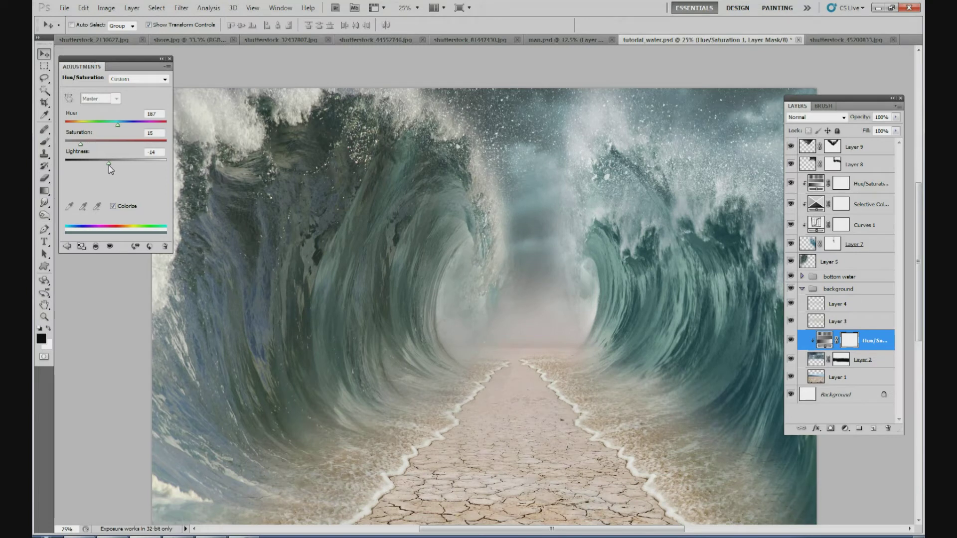
# Compare the horizon with and without the haze on Layer 3
pyautogui.click(791, 322)
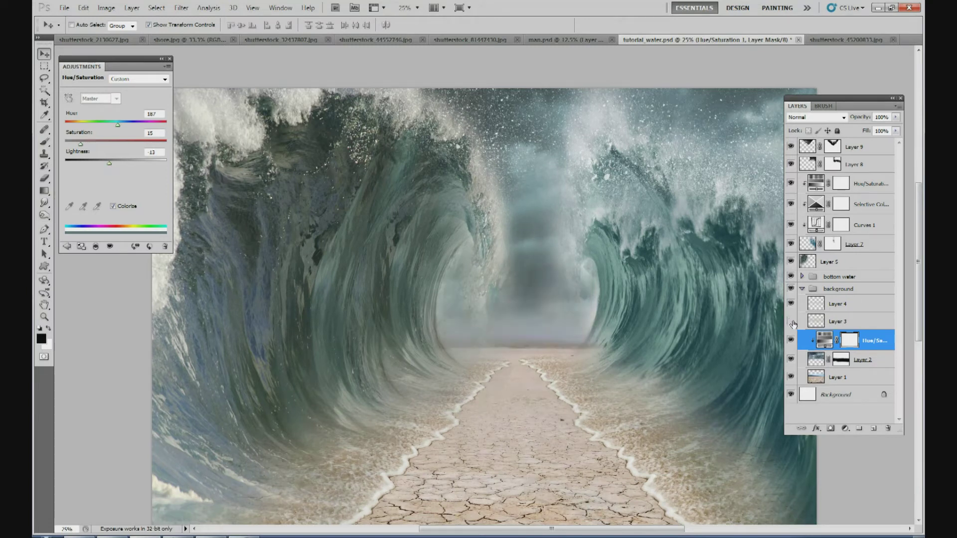
pyautogui.click(791, 322)
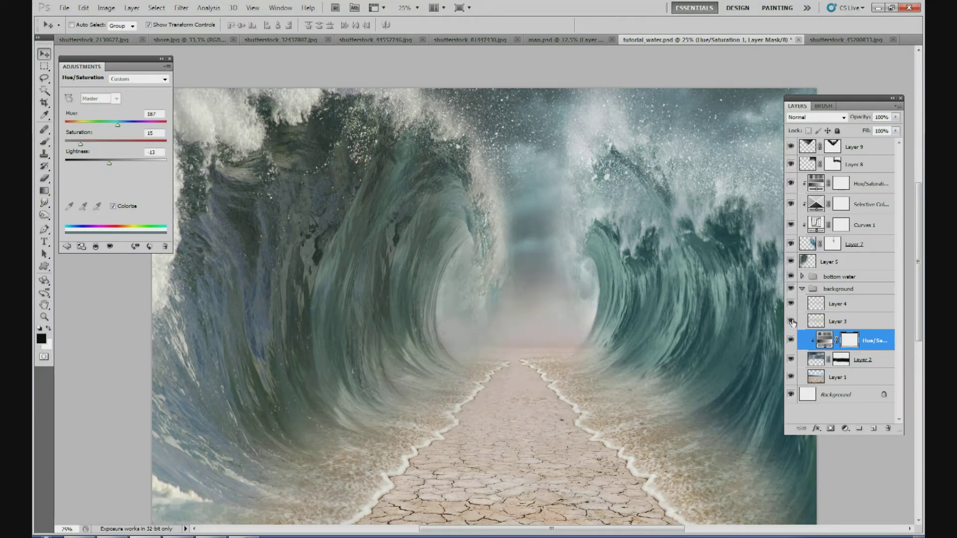
pyautogui.click(792, 322)
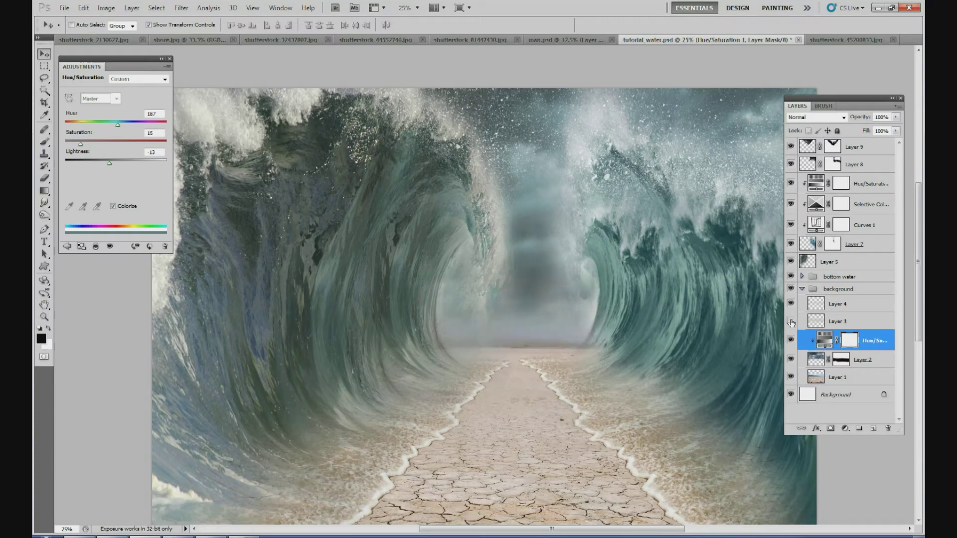
pyautogui.click(791, 322)
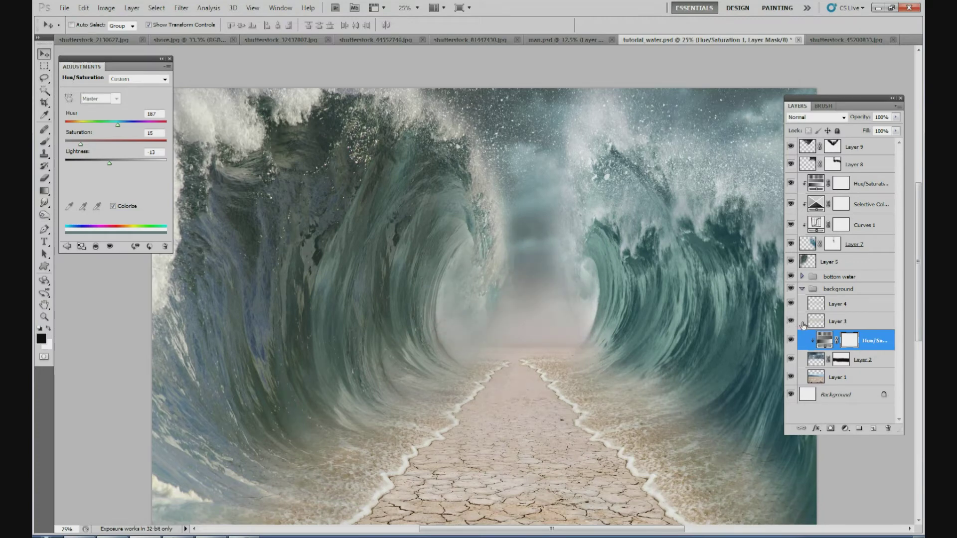
# Add a Selective Color adjustment directly above the sky on Layer 2 in the background group
pyautogui.click(870, 362)
pyautogui.click(845, 428)
pyautogui.click(854, 420)
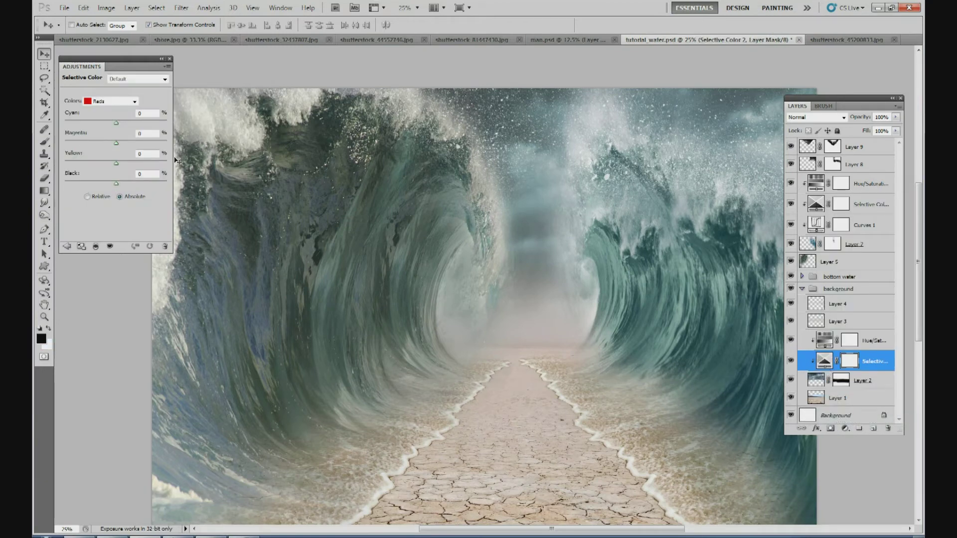
# Delete the Selective Color adjustment directly above the sky on Layer 2
pyautogui.click(109, 102)
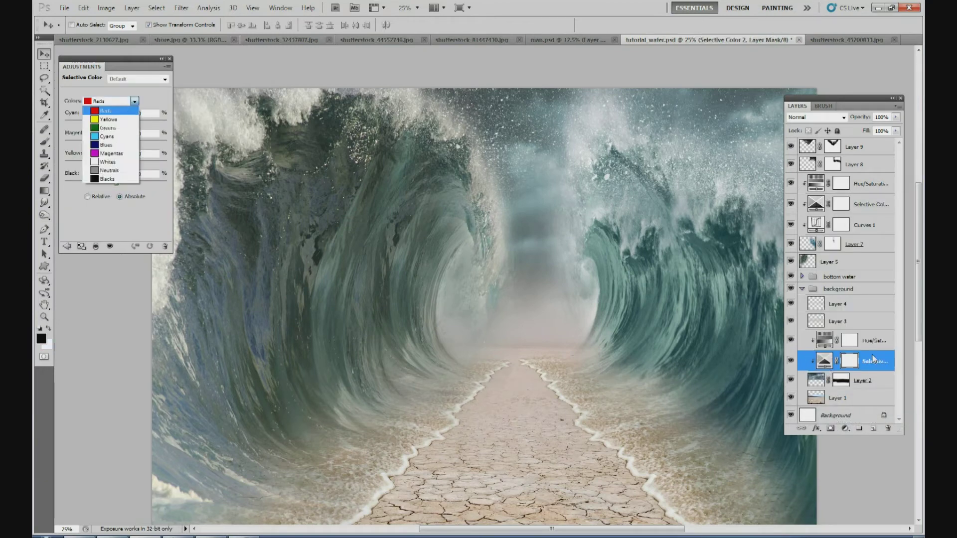
pyautogui.click(874, 378)
pyautogui.click(869, 368)
pyautogui.press('Delete')
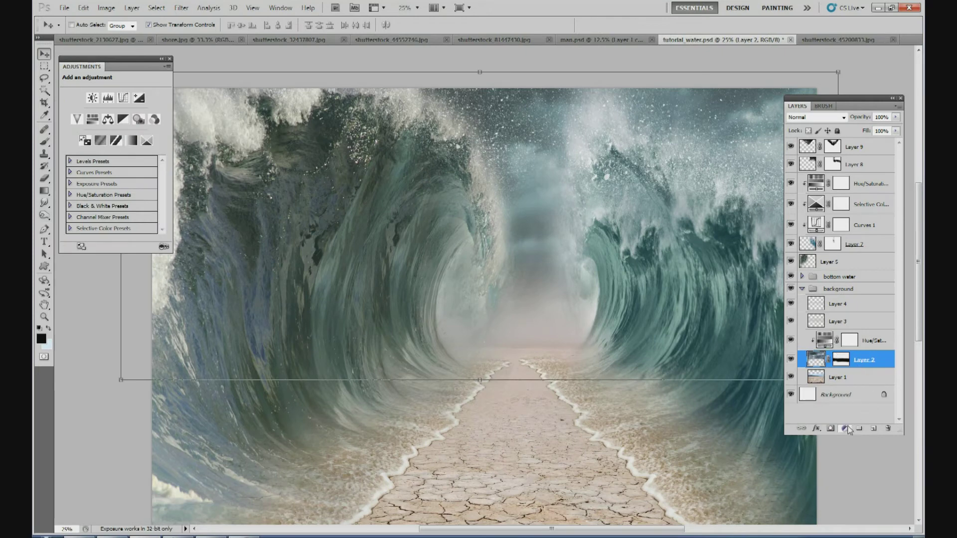
# Add a clipped Color Balance adjustment above Layer 2, shifting the midtones 27 toward cyan and 19 toward blue
pyautogui.click(846, 429)
pyautogui.click(855, 325)
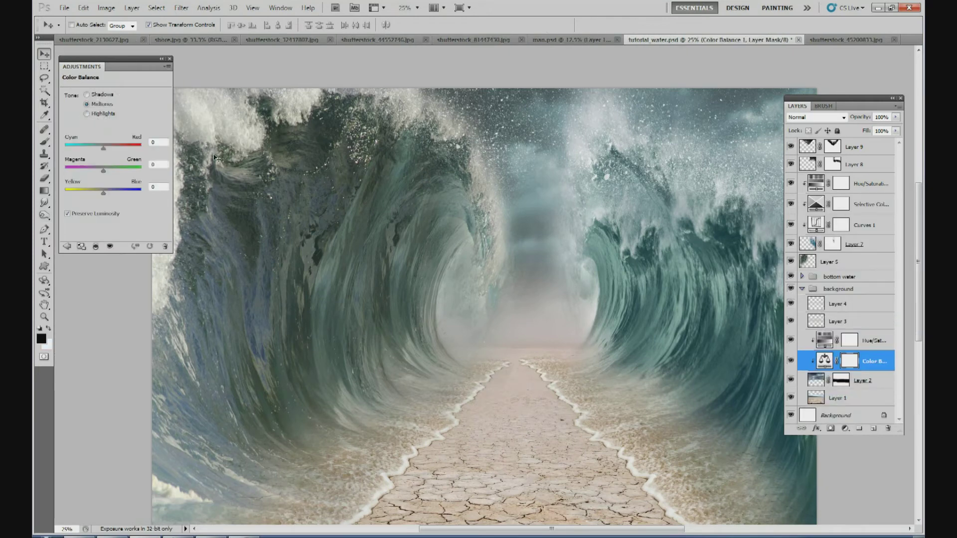
pyautogui.click(107, 146)
pyautogui.moveTo(89, 150)
pyautogui.mouseDown()
pyautogui.moveTo(63, 153)
pyautogui.moveTo(92, 149)
pyautogui.mouseUp()
pyautogui.moveTo(118, 196); pyautogui.dragTo(157, 199)
pyautogui.moveTo(90, 199); pyautogui.dragTo(78, 197)
pyautogui.click(403, 7)
pyautogui.write('15')
pyautogui.press('Return')
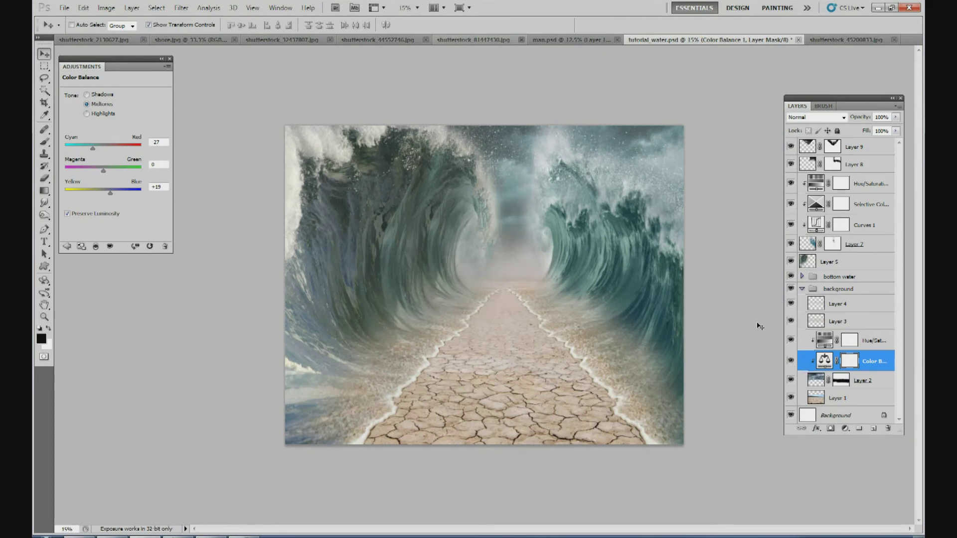
# In the bottom water group, set the Hue/Saturation adjustment to hue 192, saturation 23 and lightness +5
pyautogui.click(802, 289)
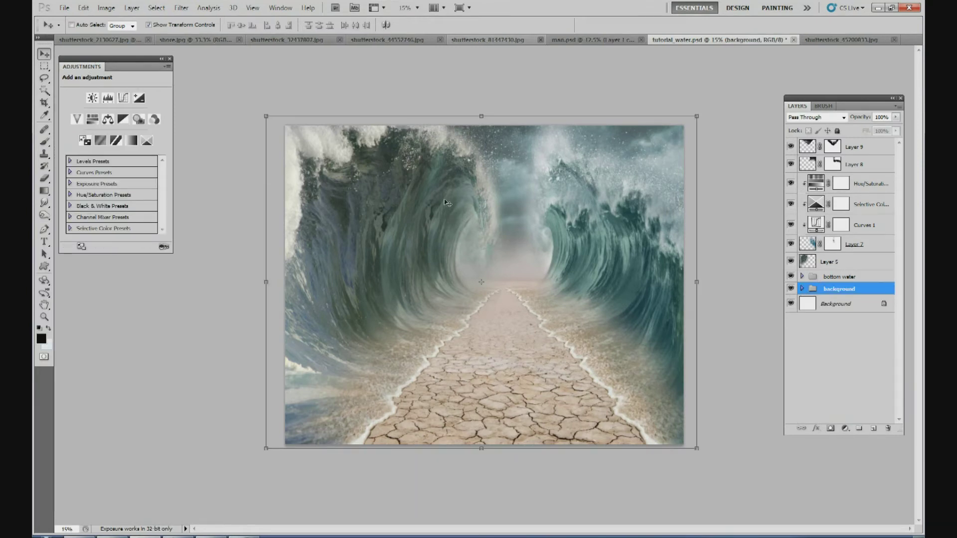
pyautogui.click(802, 289)
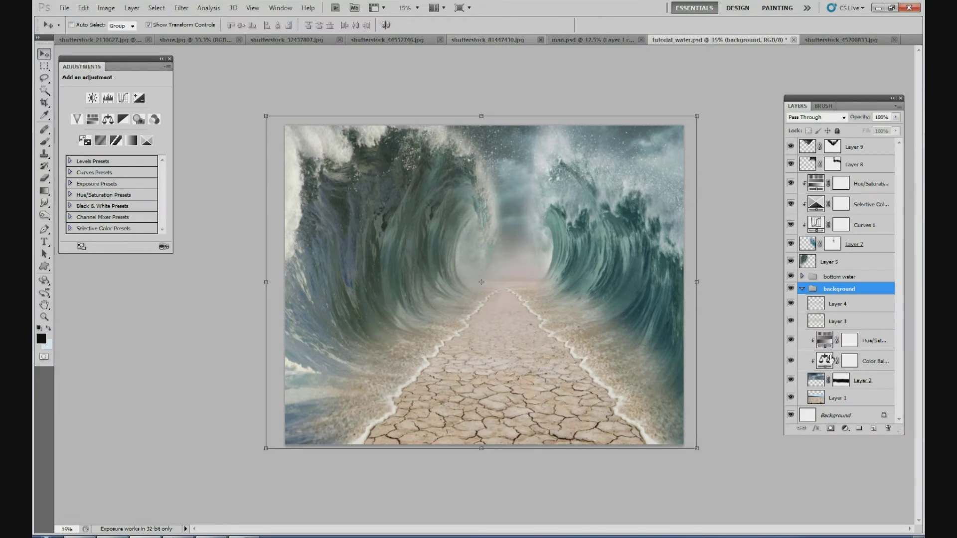
pyautogui.click(803, 290)
pyautogui.click(802, 276)
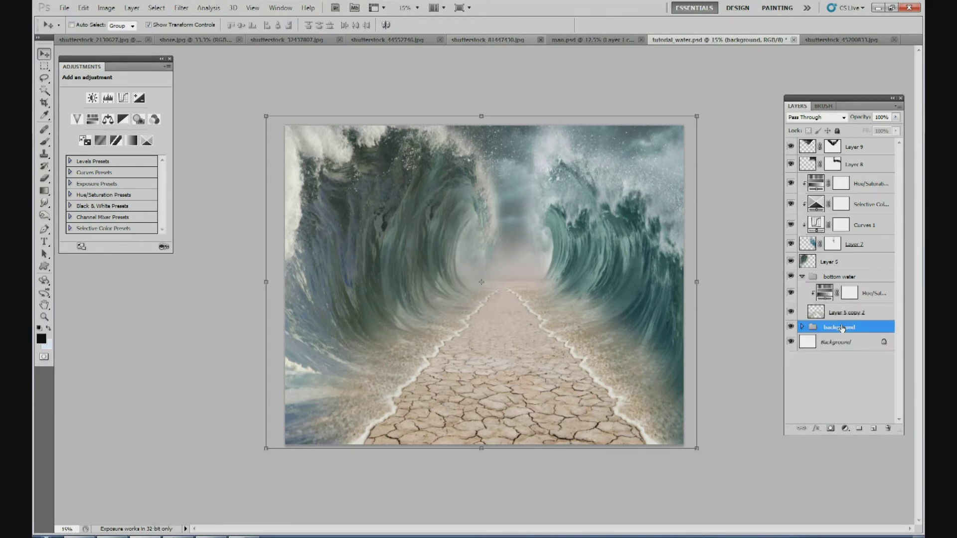
pyautogui.click(868, 297)
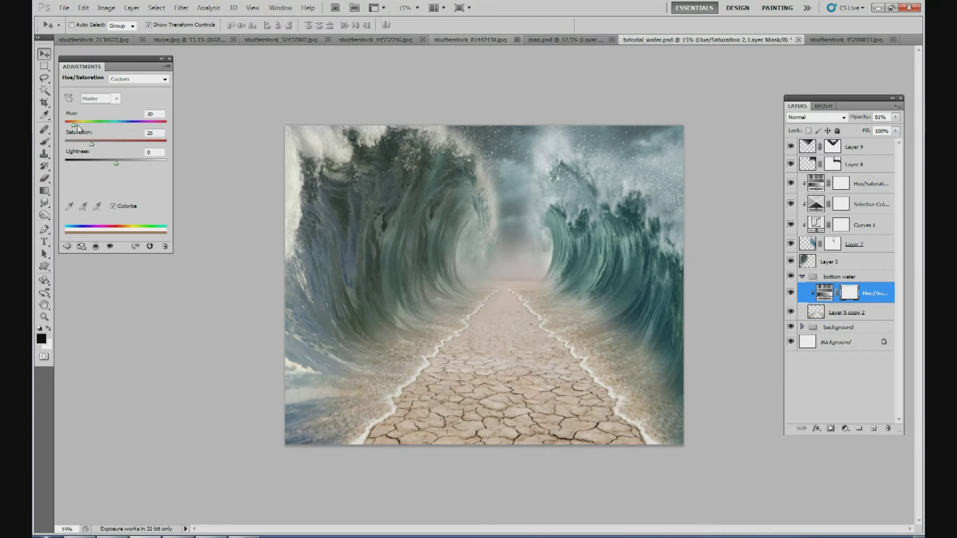
pyautogui.moveTo(88, 125); pyautogui.dragTo(83, 152)
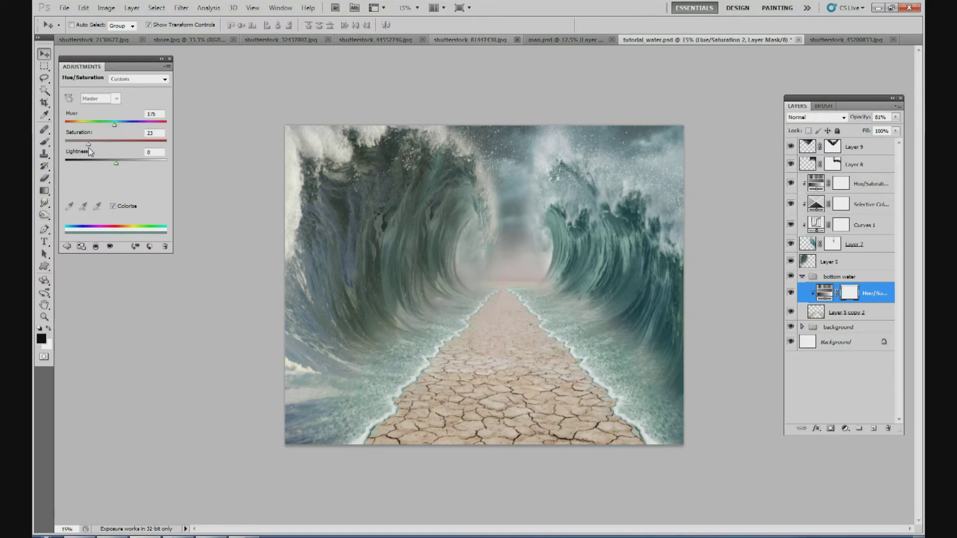
pyautogui.moveTo(118, 126)
pyautogui.mouseDown()
pyautogui.moveTo(110, 124)
pyautogui.moveTo(120, 125)
pyautogui.mouseUp()
pyautogui.moveTo(110, 163); pyautogui.dragTo(117, 162)
# With a 226 px black brush, mask the bottom water's Hue/Saturation adjustment along the foam line on the path's left side
pyautogui.press('b')
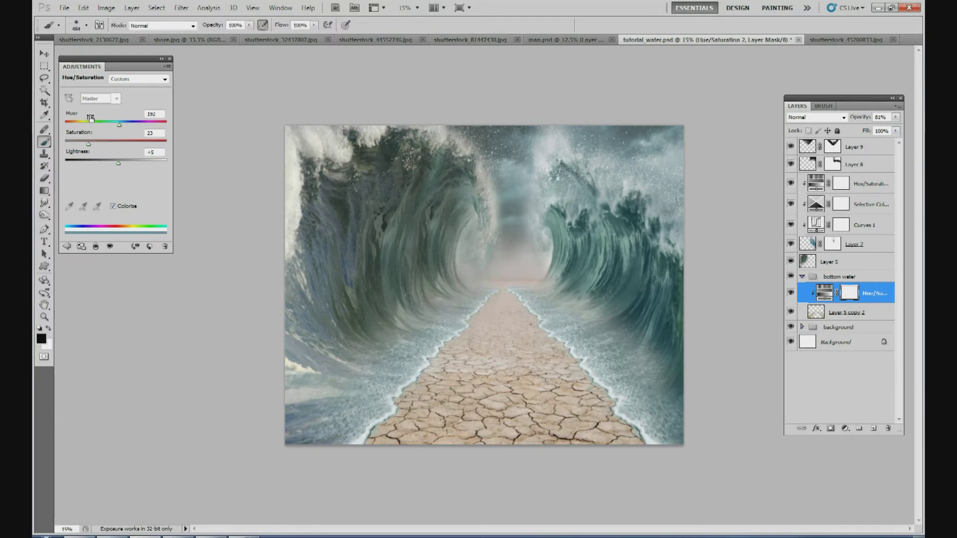
pyautogui.click(86, 25)
pyautogui.moveTo(142, 54); pyautogui.dragTo(137, 54)
pyautogui.write('326')
pyautogui.press('Return')
pyautogui.click(418, 7)
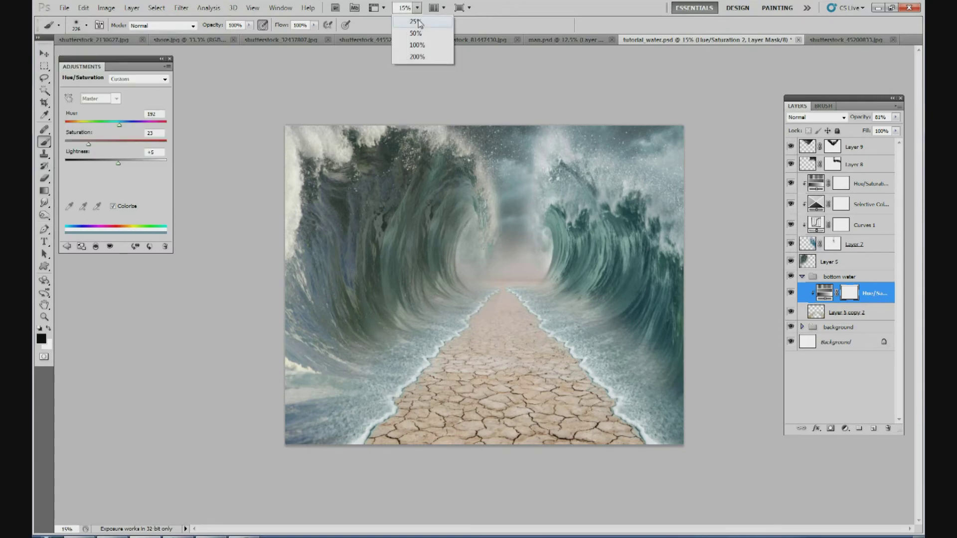
pyautogui.click(422, 25)
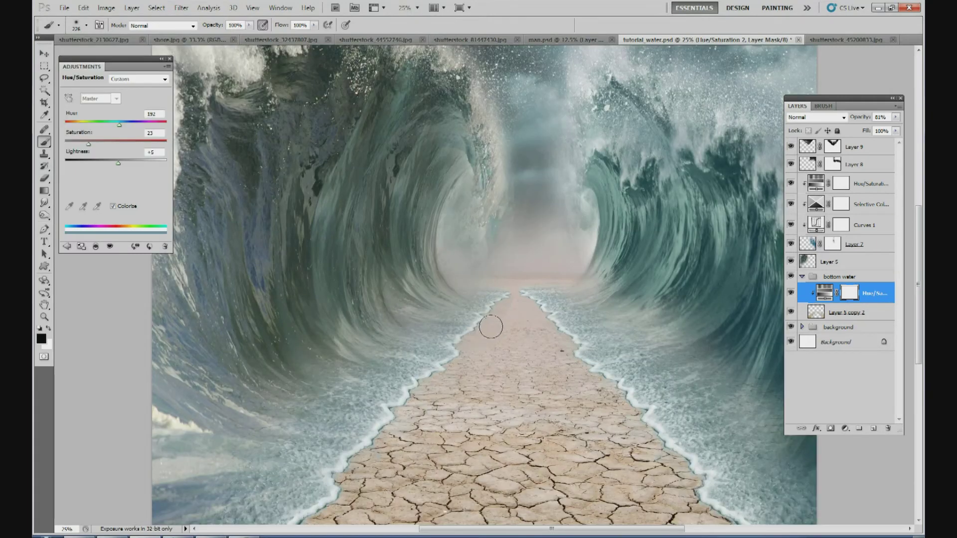
pyautogui.moveTo(508, 307)
pyautogui.mouseDown()
pyautogui.moveTo(481, 348)
pyautogui.moveTo(460, 367)
pyautogui.mouseUp()
pyautogui.moveTo(419, 400)
pyautogui.mouseDown()
pyautogui.moveTo(403, 423)
pyautogui.moveTo(409, 408)
pyautogui.moveTo(398, 414)
pyautogui.moveTo(382, 449)
pyautogui.mouseUp()
pyautogui.moveTo(348, 479); pyautogui.dragTo(346, 481)
# Mask the bottom water's Hue/Saturation adjustment along the foam line on the path's right side with the same brush
pyautogui.moveTo(918, 319); pyautogui.dragTo(918, 368)
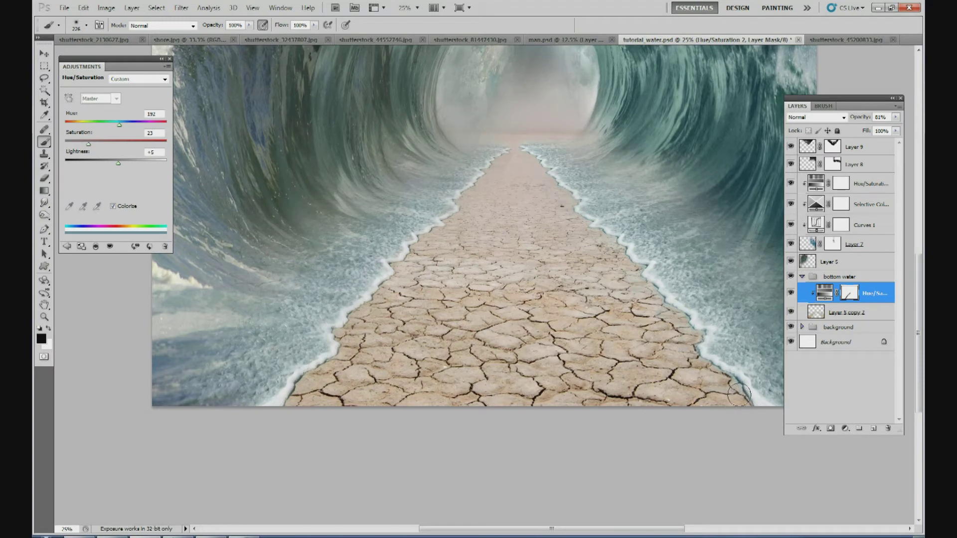
pyautogui.moveTo(660, 305)
pyautogui.mouseDown()
pyautogui.moveTo(640, 262)
pyautogui.moveTo(560, 206)
pyautogui.mouseUp()
pyautogui.click(417, 8)
pyautogui.click(418, 23)
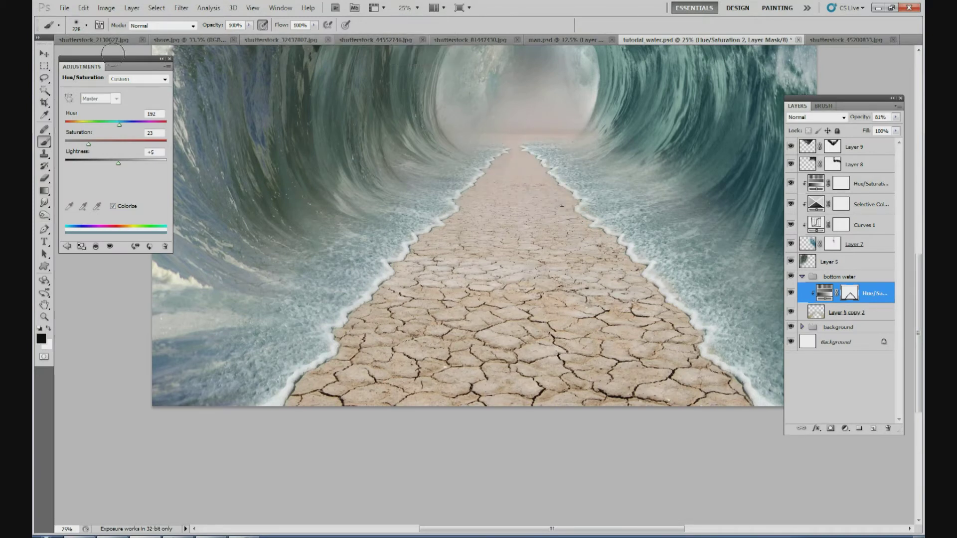
# With a 401 px brush at 21% opacity, soften the adjustment mask over the shallow water along the left shoreline
pyautogui.click(86, 25)
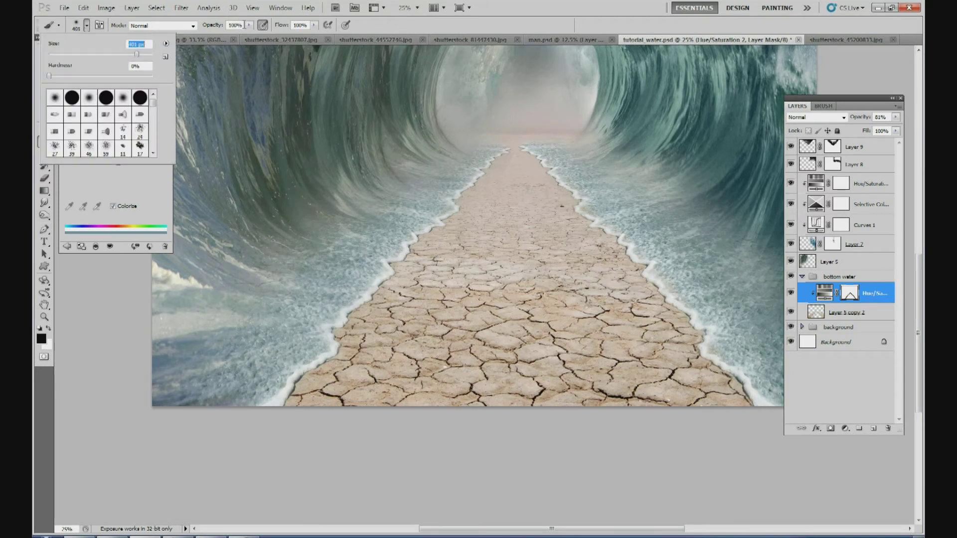
pyautogui.moveTo(249, 25); pyautogui.dragTo(228, 44)
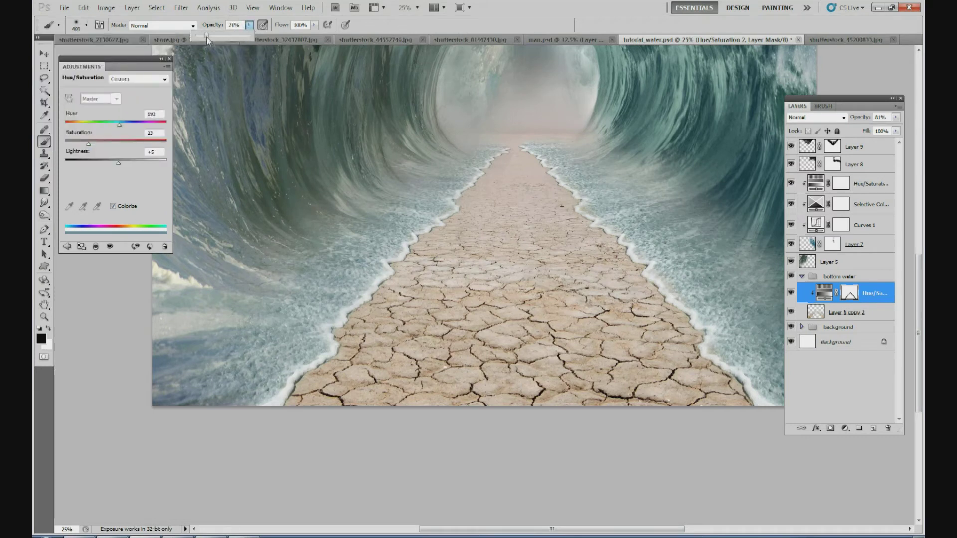
pyautogui.click(331, 375)
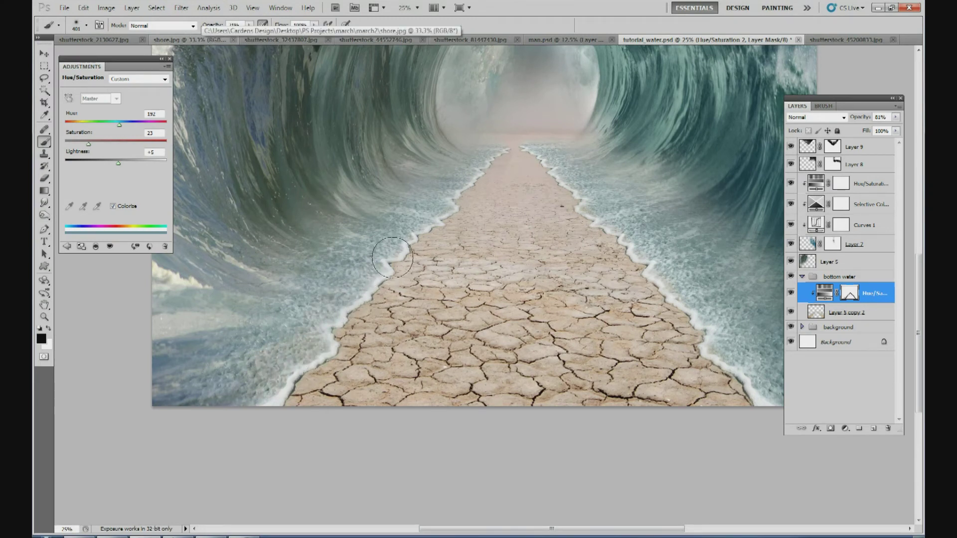
pyautogui.moveTo(425, 226); pyautogui.dragTo(496, 158)
pyautogui.moveTo(411, 235); pyautogui.dragTo(400, 244)
pyautogui.moveTo(361, 311)
pyautogui.mouseDown()
pyautogui.moveTo(326, 346)
pyautogui.moveTo(335, 322)
pyautogui.moveTo(254, 419)
pyautogui.mouseUp()
# Fade the color adjustment over the right shoreline and further along the left one with low-opacity mask strokes
pyautogui.moveTo(719, 364)
pyautogui.mouseDown()
pyautogui.moveTo(767, 384)
pyautogui.moveTo(751, 360)
pyautogui.moveTo(746, 366)
pyautogui.moveTo(770, 399)
pyautogui.moveTo(747, 352)
pyautogui.moveTo(702, 327)
pyautogui.moveTo(675, 298)
pyautogui.moveTo(690, 289)
pyautogui.moveTo(644, 260)
pyautogui.moveTo(661, 257)
pyautogui.moveTo(579, 202)
pyautogui.moveTo(612, 213)
pyautogui.moveTo(598, 220)
pyautogui.moveTo(560, 164)
pyautogui.moveTo(527, 145)
pyautogui.moveTo(553, 150)
pyautogui.moveTo(560, 196)
pyautogui.moveTo(542, 193)
pyautogui.moveTo(510, 153)
pyautogui.moveTo(509, 166)
pyautogui.moveTo(583, 197)
pyautogui.moveTo(619, 268)
pyautogui.moveTo(641, 250)
pyautogui.moveTo(640, 236)
pyautogui.moveTo(655, 288)
pyautogui.moveTo(678, 280)
pyautogui.moveTo(689, 318)
pyautogui.moveTo(708, 323)
pyautogui.moveTo(760, 382)
pyautogui.moveTo(788, 391)
pyautogui.moveTo(784, 397)
pyautogui.moveTo(767, 340)
pyautogui.moveTo(718, 298)
pyautogui.mouseUp()
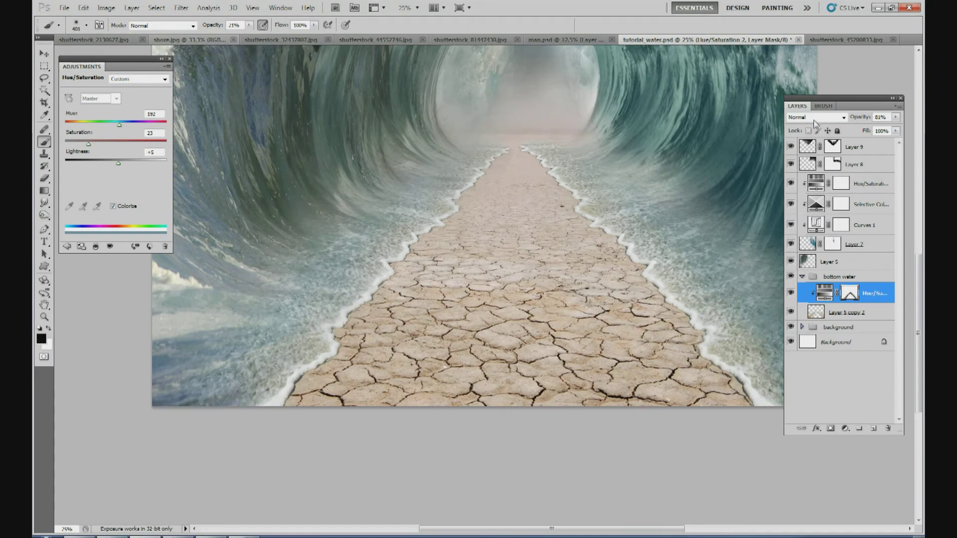
pyautogui.moveTo(676, 272)
pyautogui.mouseDown()
pyautogui.moveTo(640, 256)
pyautogui.moveTo(636, 234)
pyautogui.mouseUp()
pyautogui.moveTo(421, 241)
pyautogui.mouseDown()
pyautogui.moveTo(330, 282)
pyautogui.moveTo(344, 291)
pyautogui.moveTo(330, 292)
pyautogui.moveTo(319, 344)
pyautogui.moveTo(337, 309)
pyautogui.mouseUp()
pyautogui.moveTo(400, 231)
pyautogui.mouseDown()
pyautogui.moveTo(351, 264)
pyautogui.moveTo(307, 362)
pyautogui.moveTo(246, 402)
pyautogui.mouseUp()
pyautogui.moveTo(556, 163)
pyautogui.mouseDown()
pyautogui.moveTo(590, 202)
pyautogui.moveTo(598, 234)
pyautogui.mouseUp()
pyautogui.click(404, 8)
pyautogui.write('15')
pyautogui.press('Return')
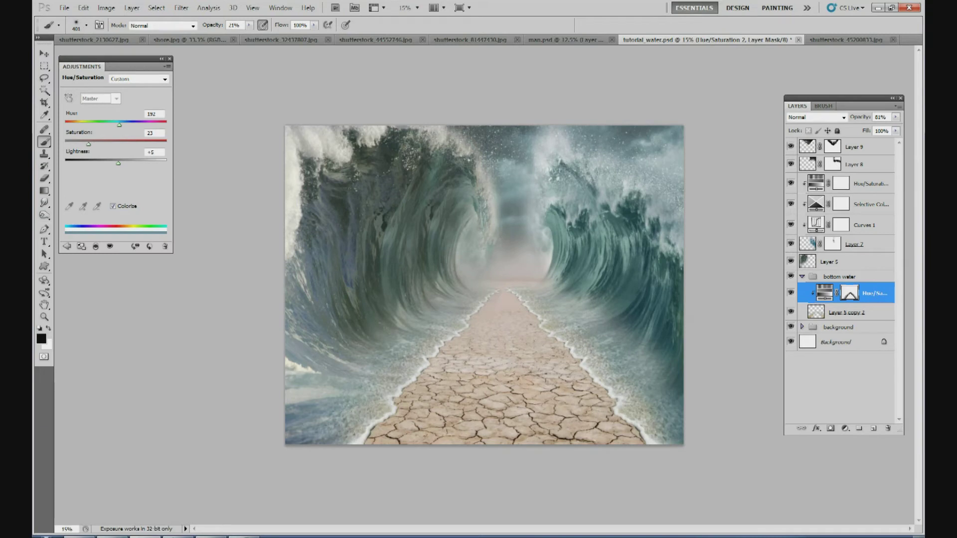
# Collapse the bottom water group and create a new empty layer above Layer 9
pyautogui.click(802, 278)
pyautogui.click(855, 150)
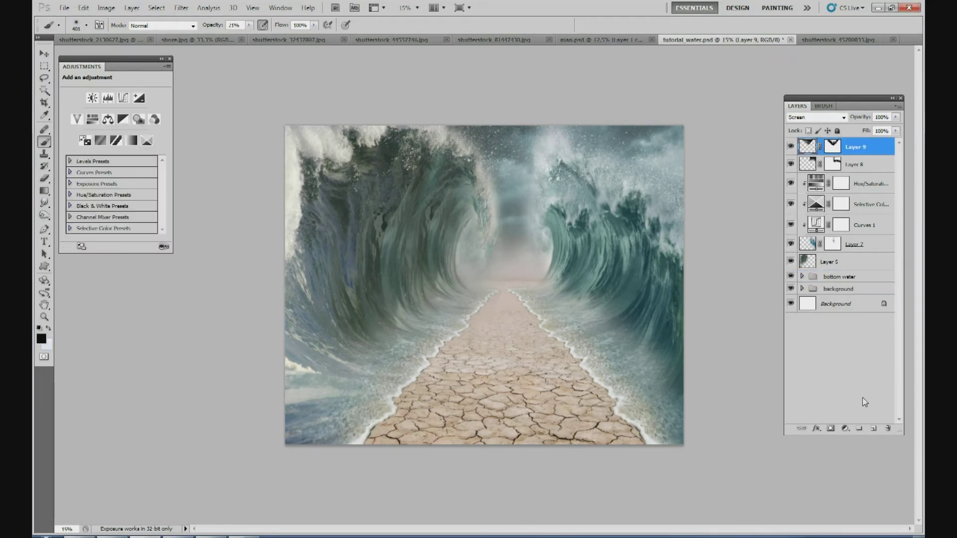
pyautogui.click(874, 428)
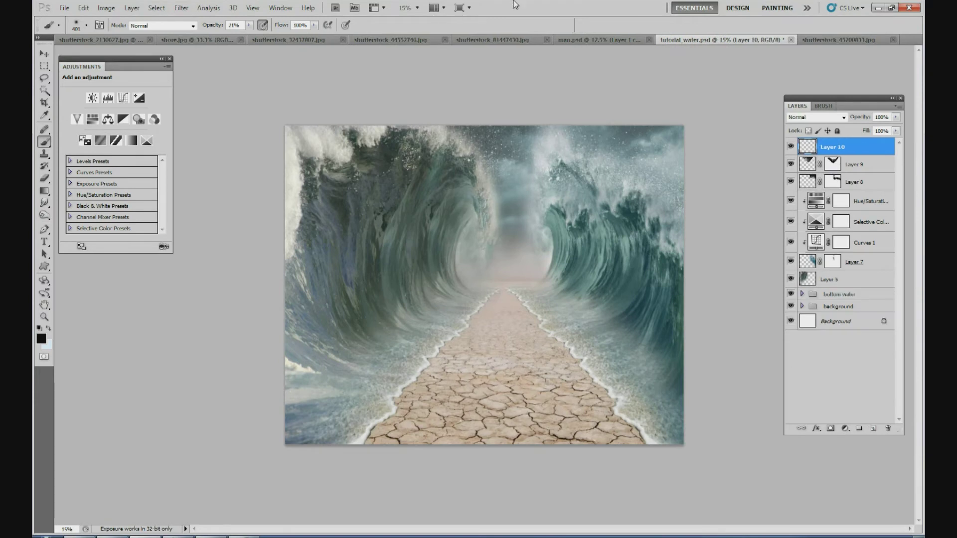
# Copy the man with the backpack from man.psd and paste him onto Layer 10 of tutorial_water.psd
pyautogui.click(558, 40)
pyautogui.click(176, 7)
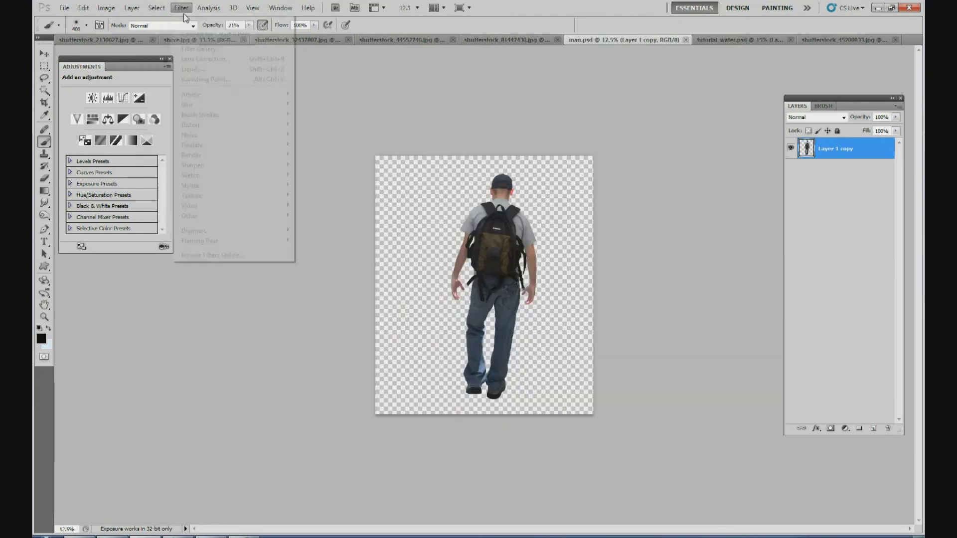
pyautogui.click(166, 19)
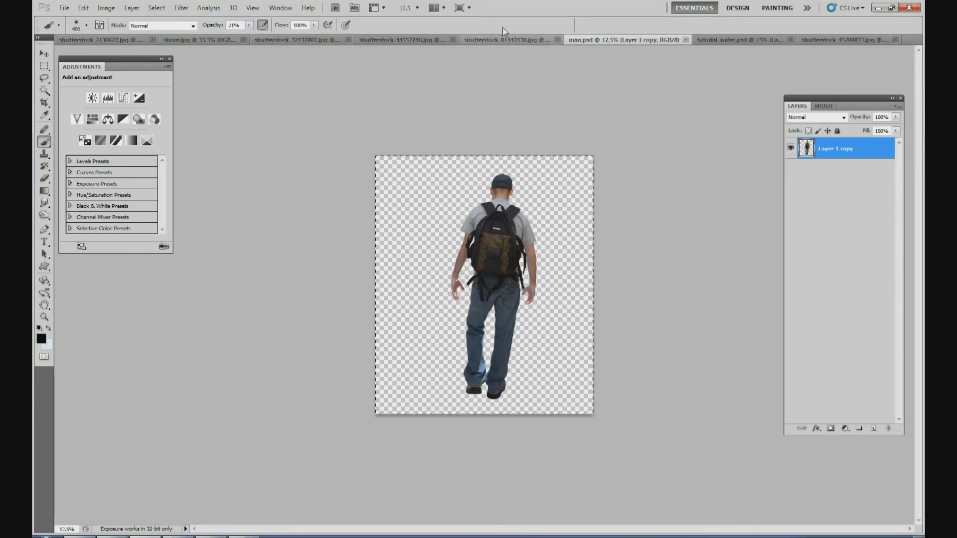
pyautogui.click(764, 41)
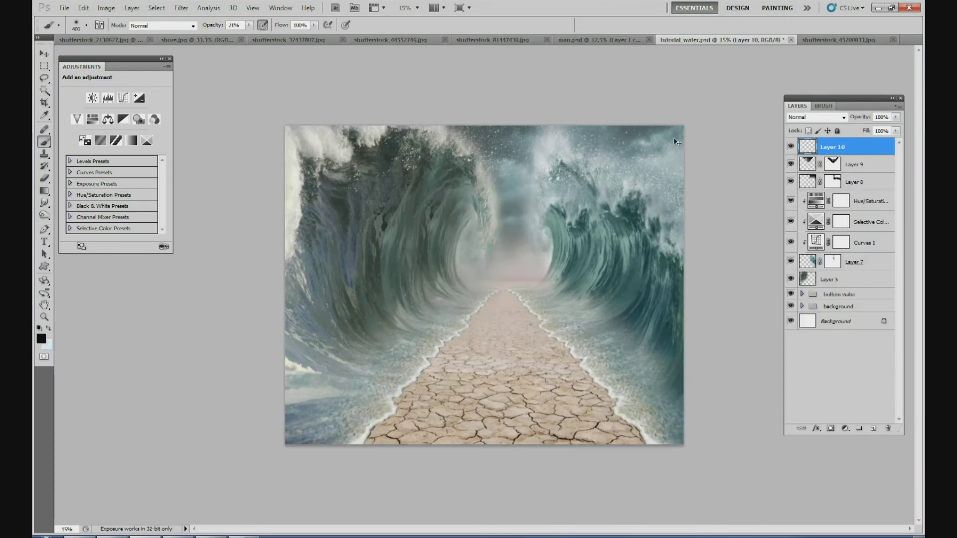
pyautogui.moveTo(677, 142); pyautogui.dragTo(677, 142)
pyautogui.click(46, 54)
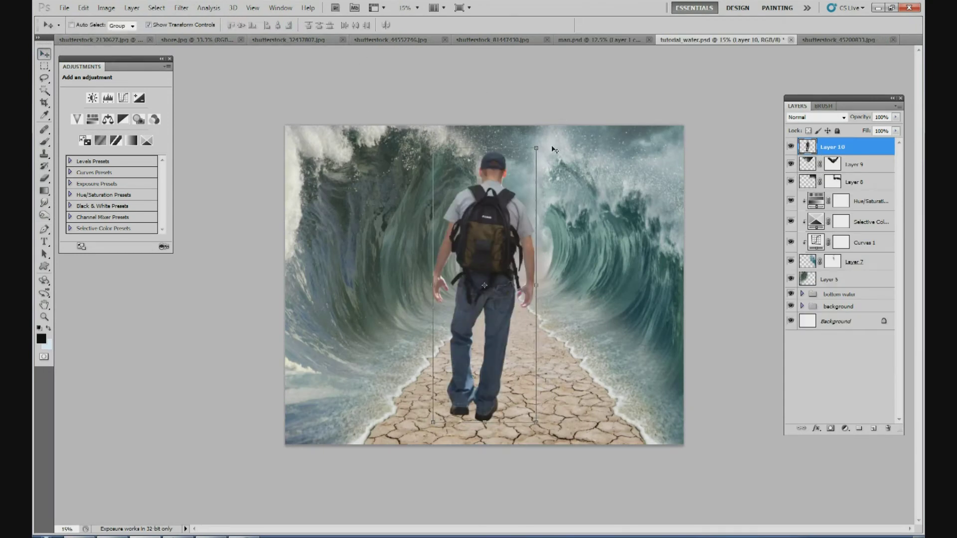
# Try scaling the man to about 9.5% and placing him at the far end of the path
pyautogui.moveTo(536, 149); pyautogui.dragTo(507, 190)
pyautogui.moveTo(495, 239); pyautogui.dragTo(514, 332)
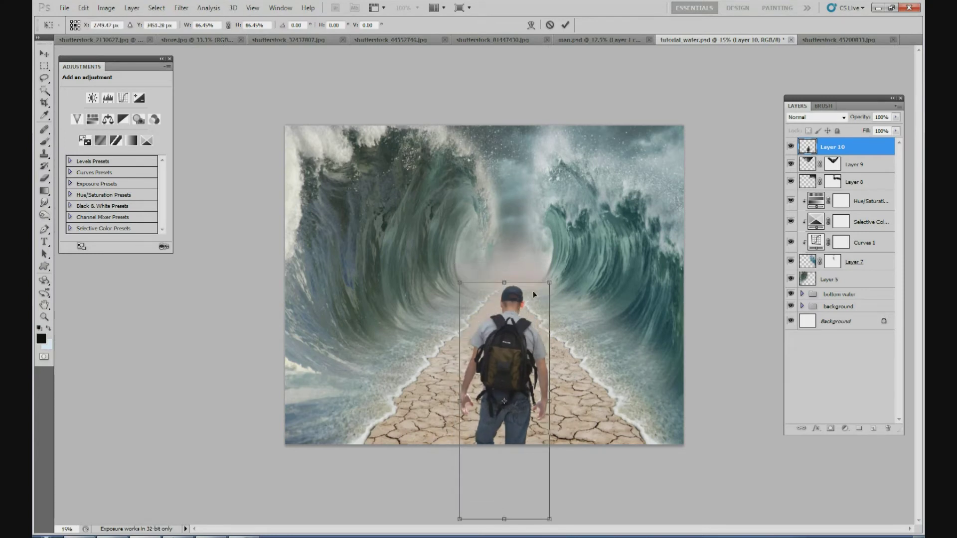
pyautogui.moveTo(516, 349); pyautogui.dragTo(519, 316)
pyautogui.moveTo(553, 250); pyautogui.dragTo(477, 386)
pyautogui.moveTo(484, 422); pyautogui.dragTo(508, 341)
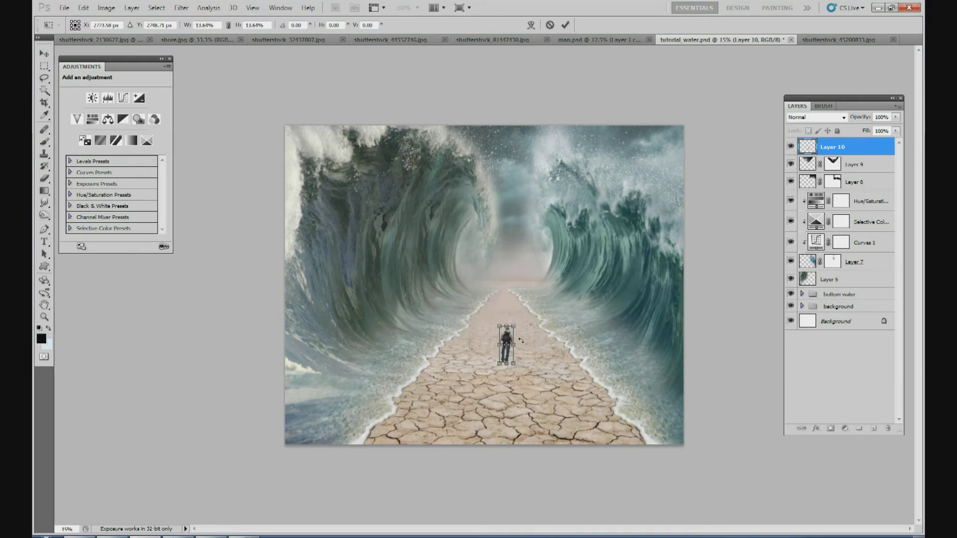
pyautogui.moveTo(511, 341); pyautogui.dragTo(503, 303)
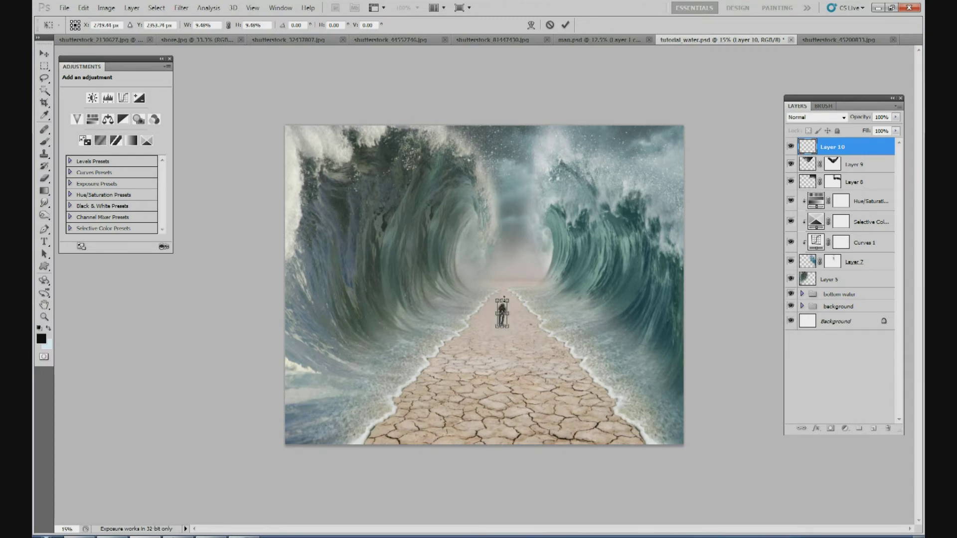
pyautogui.click(566, 26)
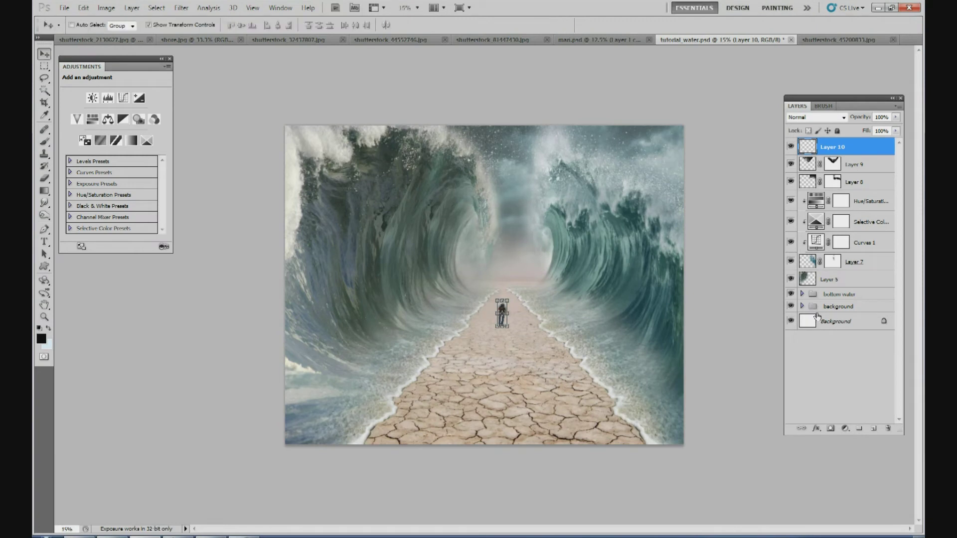
pyautogui.click(835, 322)
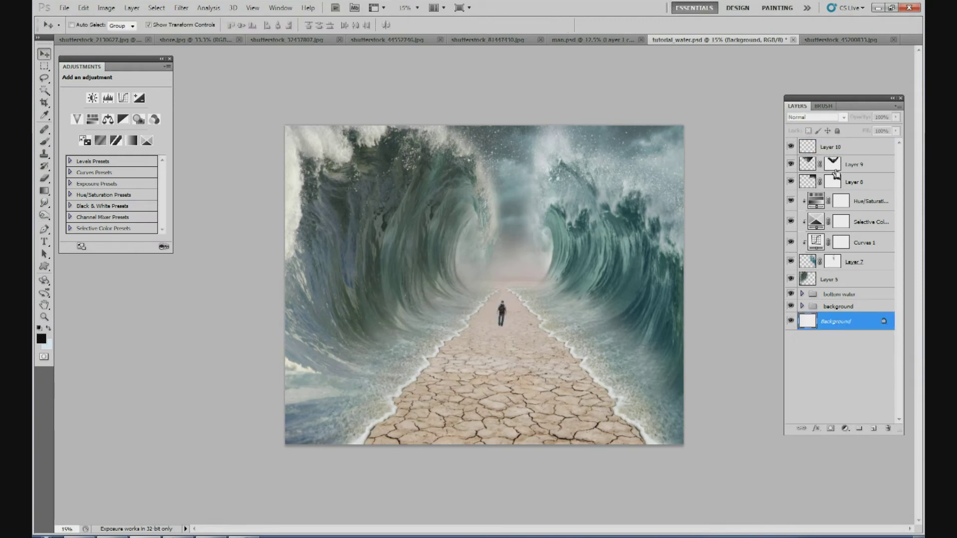
pyautogui.hotkey('ctrl', 'z')
# Scale the man proportionally to about 32% and position him on the middle of the cracked path
pyautogui.moveTo(537, 148); pyautogui.dragTo(510, 322)
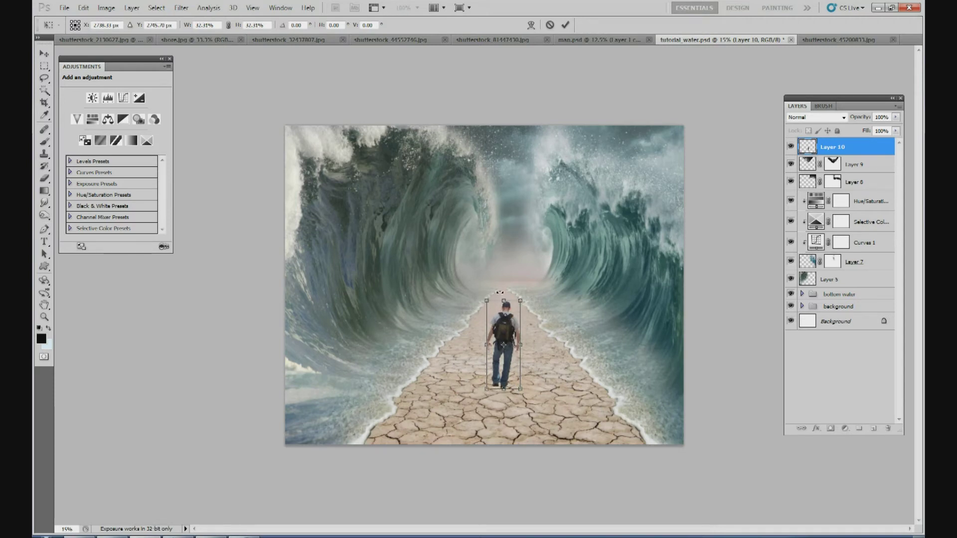
pyautogui.moveTo(523, 300); pyautogui.dragTo(522, 302)
pyautogui.press('Right')
pyautogui.press('Right')
# Reduce the man's scale to 27.14%, nudge him up the center of the path and apply the transform
pyautogui.moveTo(522, 305); pyautogui.dragTo(509, 334)
pyautogui.press('Up')
pyautogui.press('Up')
pyautogui.press('Up')
pyautogui.press('Up')
pyautogui.press('Up')
pyautogui.press('Up')
pyautogui.press('Up')
pyautogui.moveTo(515, 313); pyautogui.dragTo(515, 316)
pyautogui.press('Up')
pyautogui.press('Up')
pyautogui.press('Up')
pyautogui.press('Up')
pyautogui.press('Up')
pyautogui.press('Up')
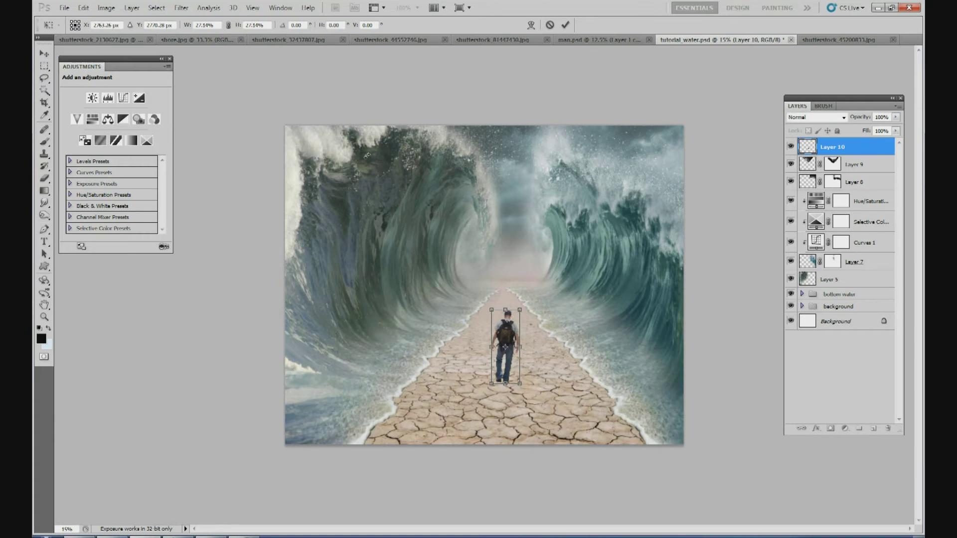
pyautogui.moveTo(498, 63); pyautogui.dragTo(544, 60)
pyautogui.hotkey('ctrl', 'z')
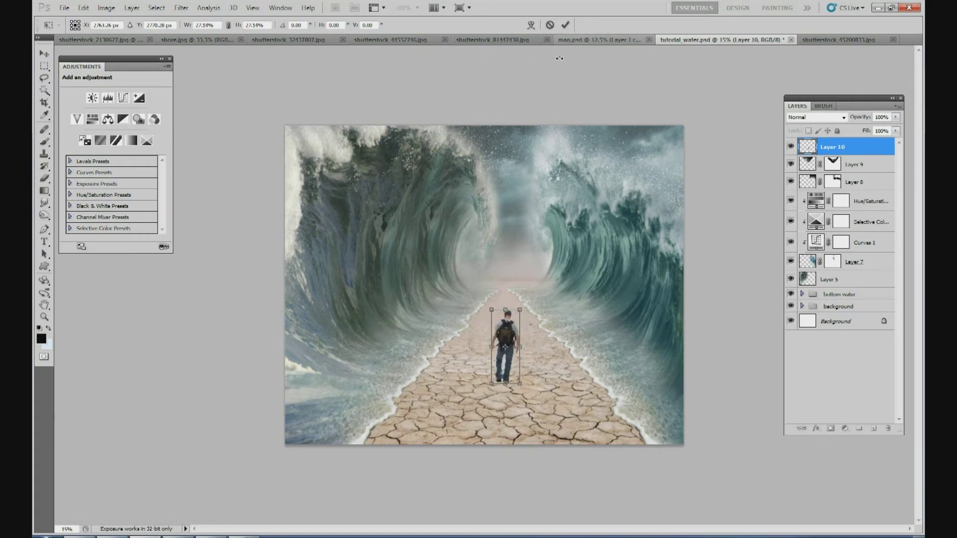
pyautogui.press('Return')
# Add a Levels adjustment clipped to the man's layer (Layer 10) and raise its output black level to 36
pyautogui.click(843, 324)
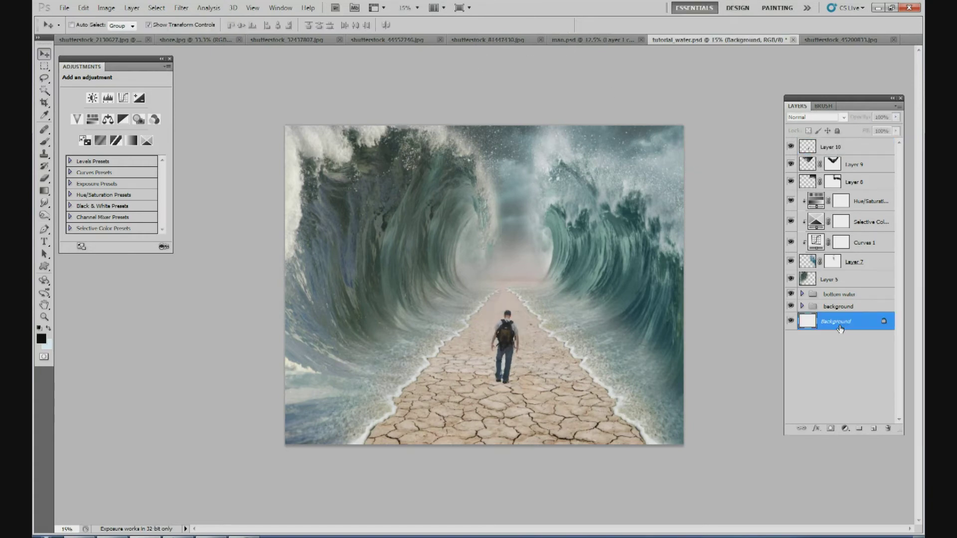
pyautogui.click(417, 8)
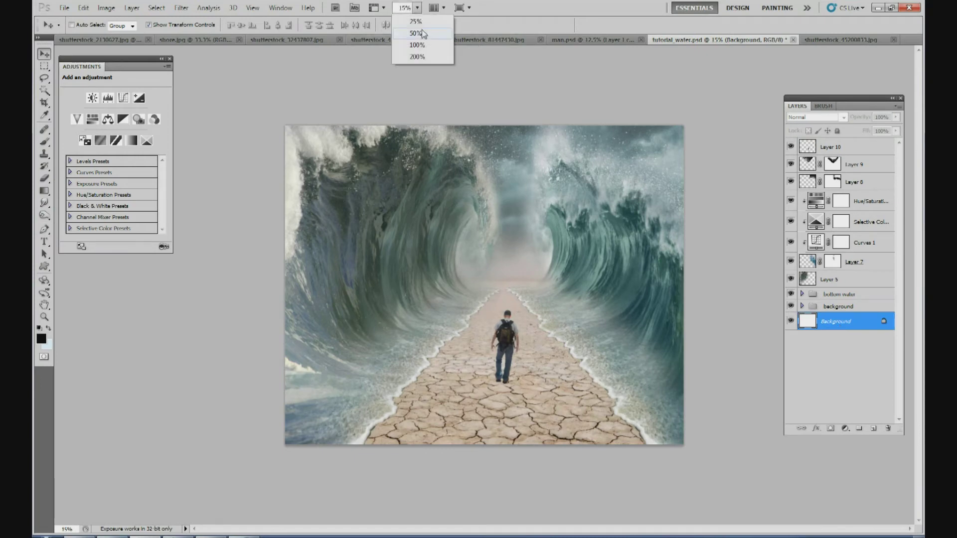
pyautogui.doubleClick(835, 148)
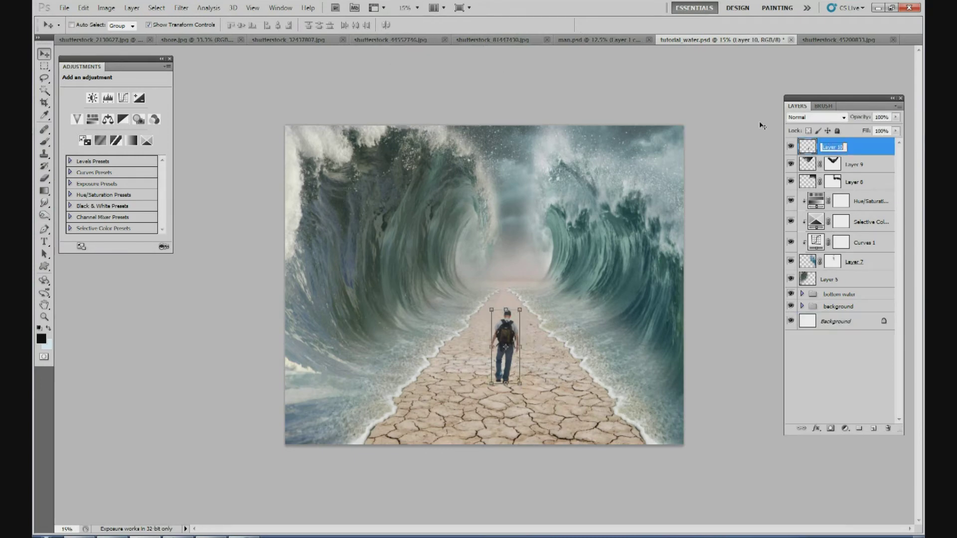
pyautogui.click(417, 7)
pyautogui.click(404, 22)
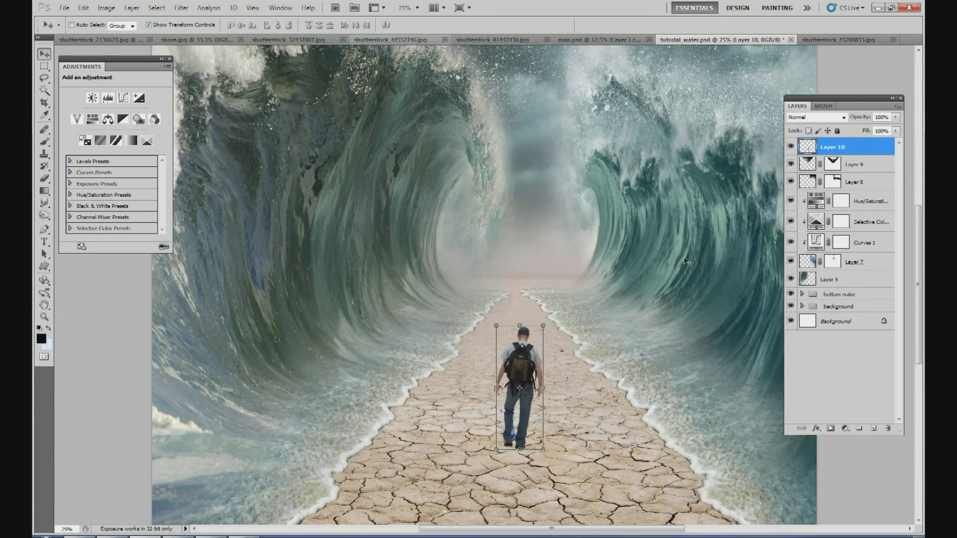
pyautogui.click(855, 166)
pyautogui.click(857, 149)
pyautogui.click(848, 432)
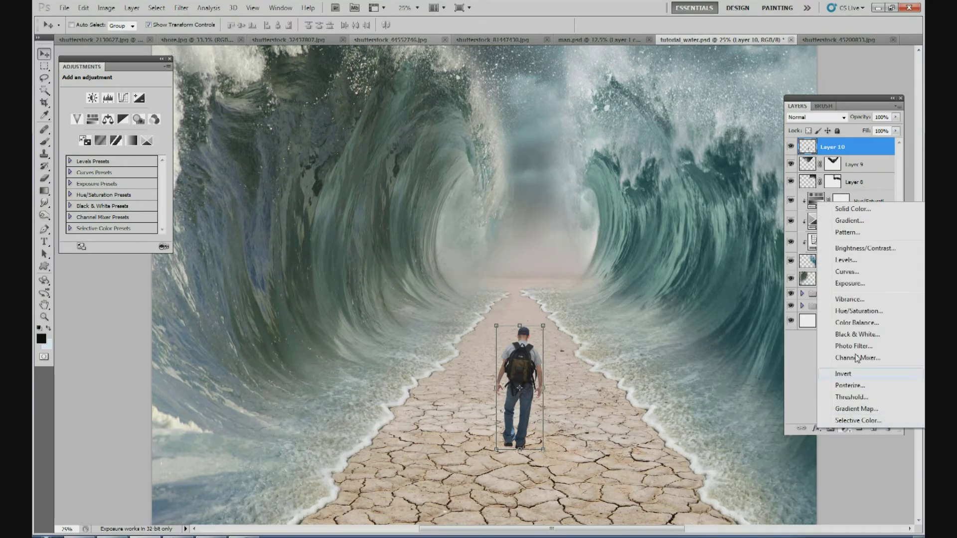
pyautogui.click(848, 267)
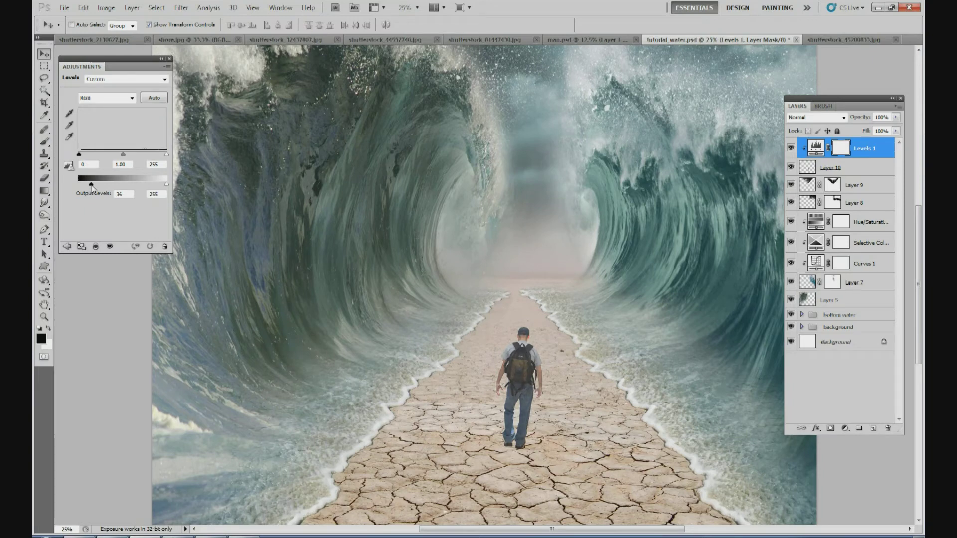
# Compare the man with and without the Levels adjustment, then set its output black level to 32
pyautogui.click(791, 149)
pyautogui.click(792, 149)
pyautogui.click(799, 150)
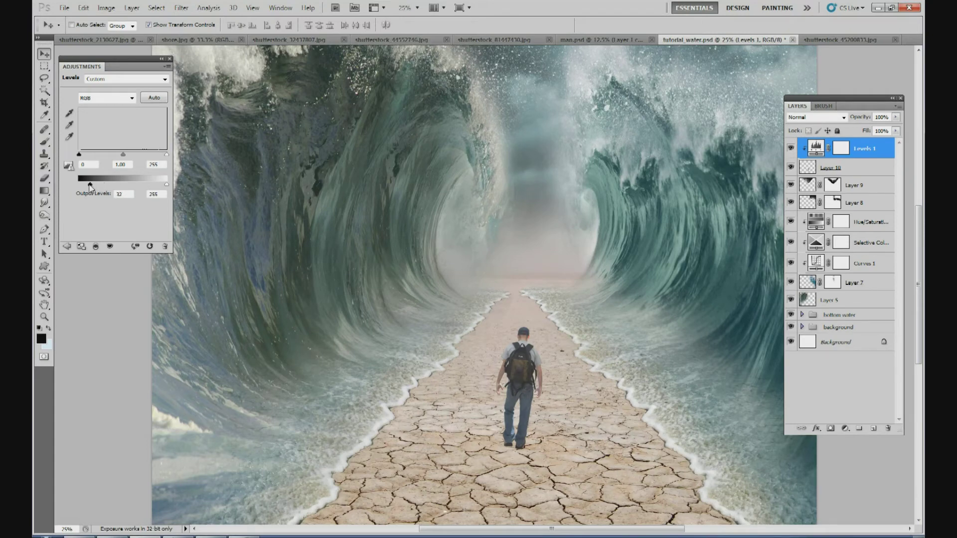
# Create a new empty layer between Layer 9 and the man's layer for his shadow
pyautogui.click(861, 169)
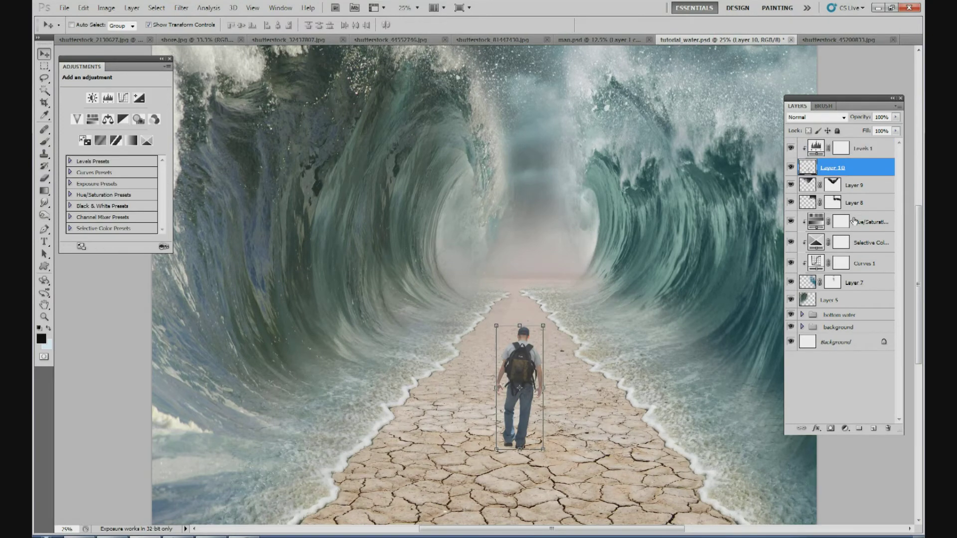
pyautogui.click(860, 192)
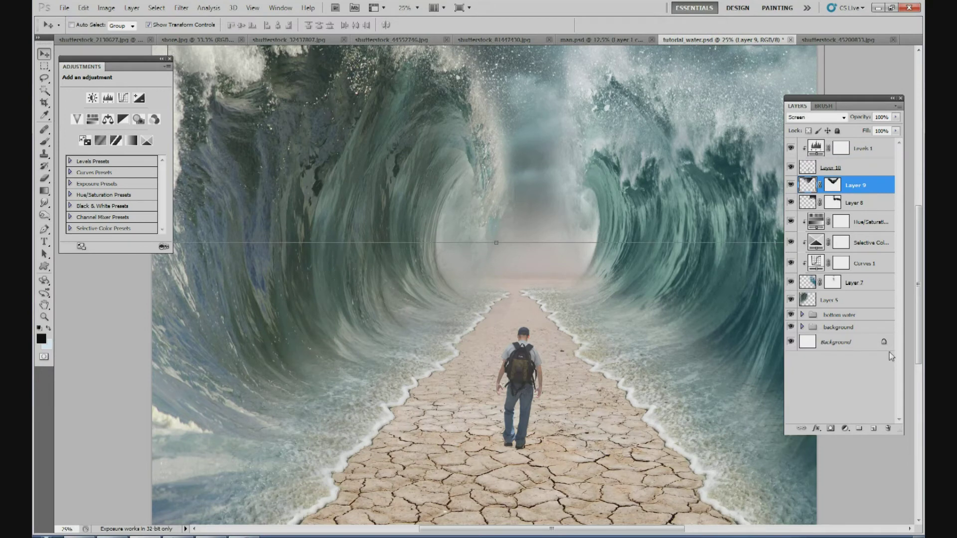
pyautogui.click(872, 429)
pyautogui.moveTo(921, 341); pyautogui.dragTo(920, 372)
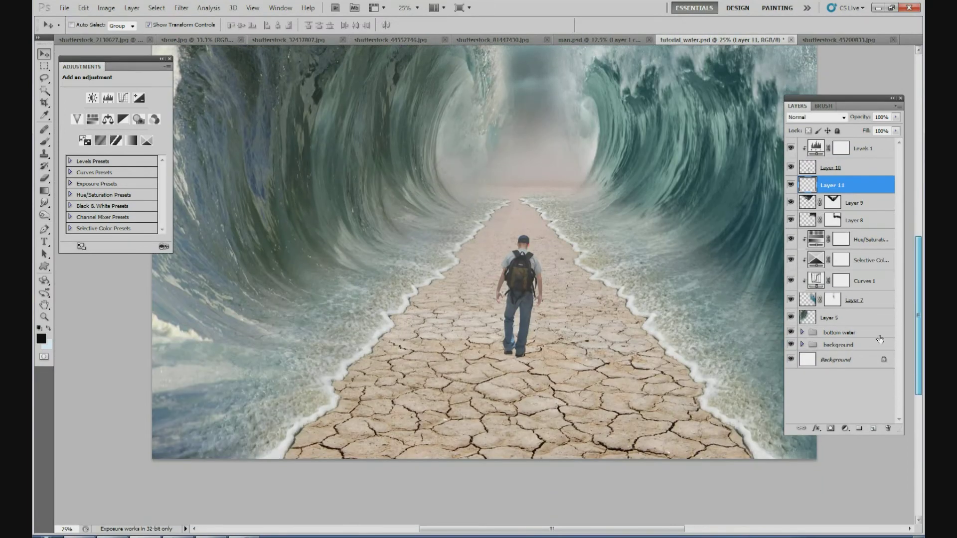
# Lasso a long shadow shape with legs and arms from the man's feet to the canvas's lower edge, subtracting the excess beside the right arm
pyautogui.click(46, 78)
pyautogui.click(418, 8)
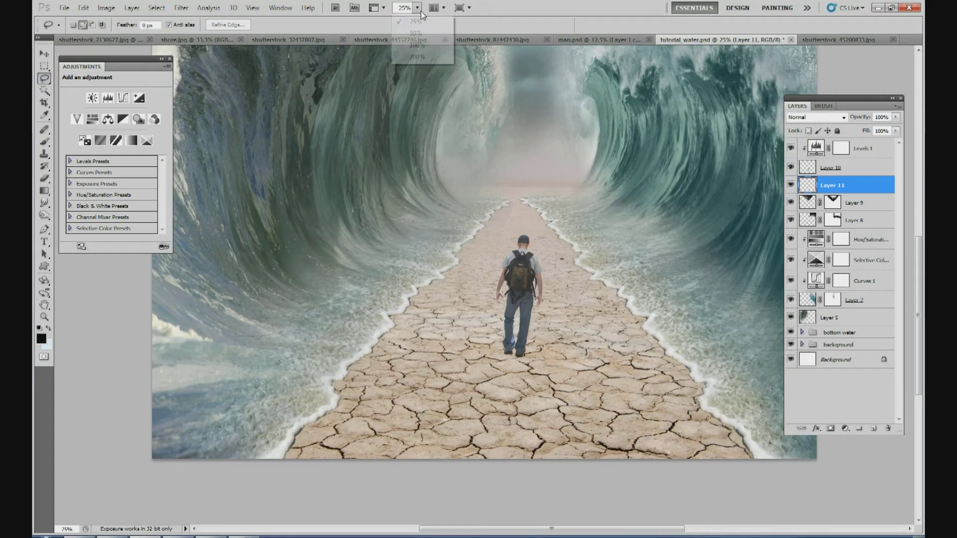
pyautogui.click(439, 46)
pyautogui.moveTo(920, 283); pyautogui.dragTo(902, 313)
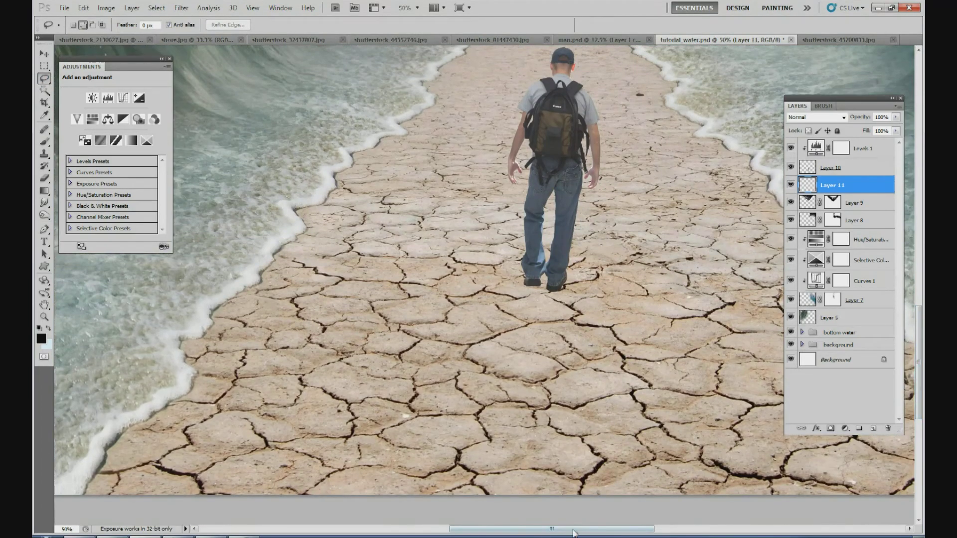
pyautogui.moveTo(584, 534); pyautogui.dragTo(606, 535)
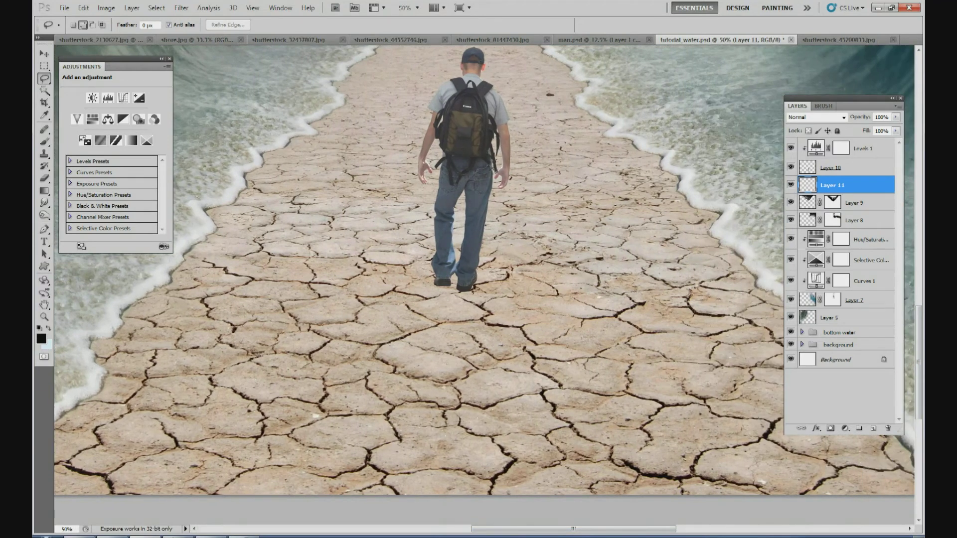
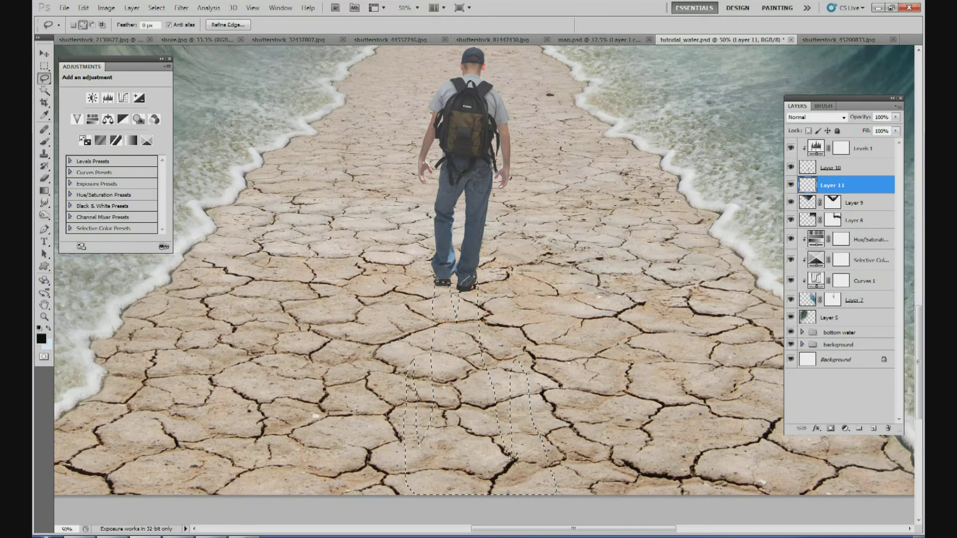
pyautogui.click(92, 26)
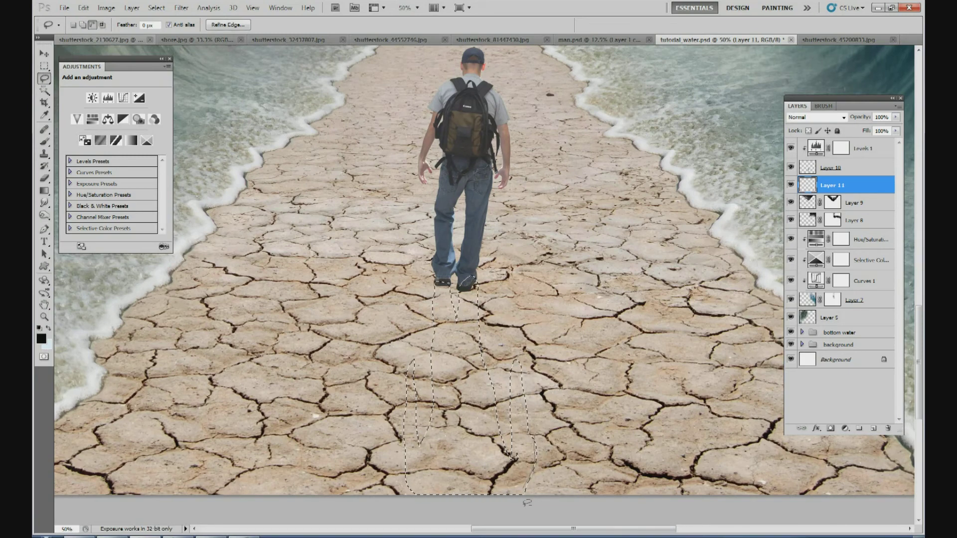
# Fill the shadow selection on Layer 11 with black using the Paint Bucket and deselect it
pyautogui.click(156, 8)
pyautogui.click(160, 22)
pyautogui.moveTo(44, 189); pyautogui.dragTo(80, 203)
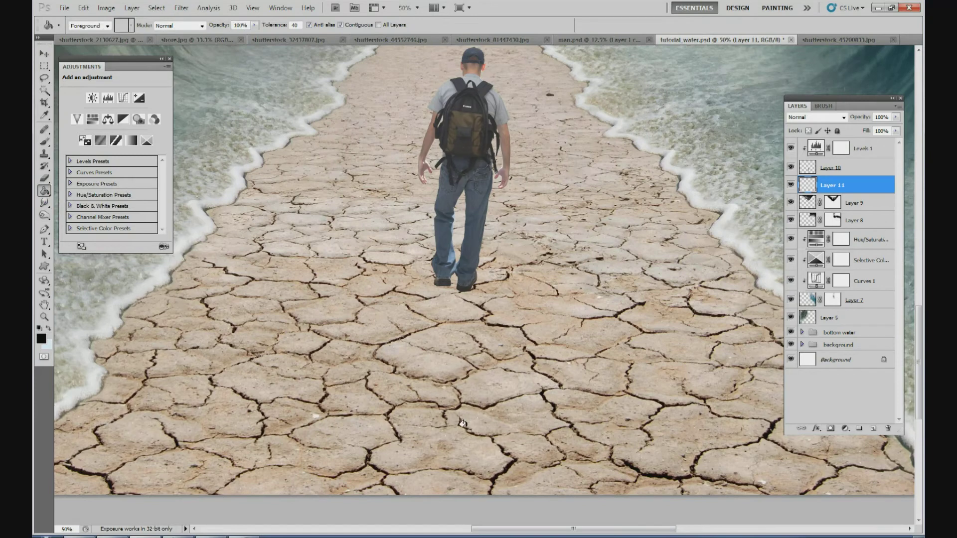
pyautogui.click(465, 387)
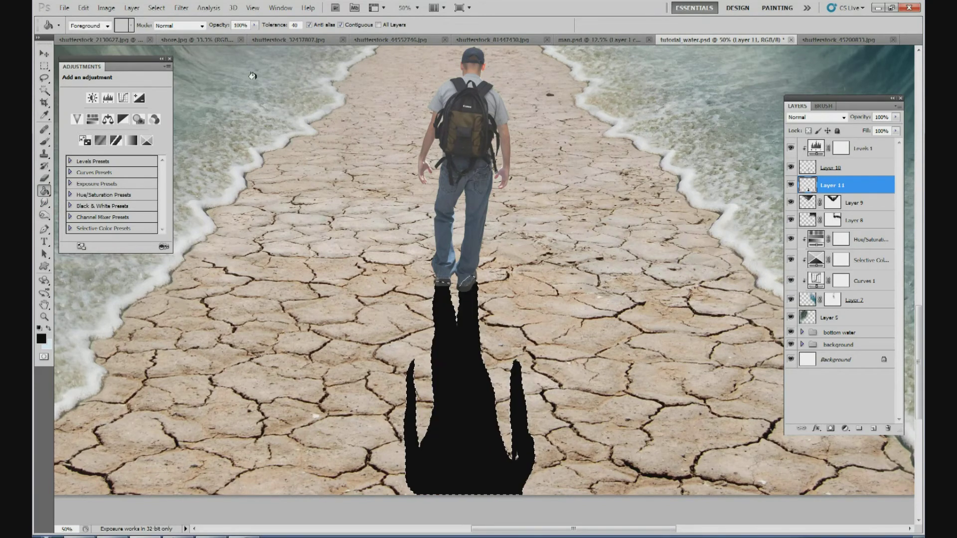
pyautogui.click(156, 8)
pyautogui.click(160, 23)
# Paint over the small gap beside the shadow's right arm with a soft 23 px black brush at 21% opacity
pyautogui.click(43, 141)
pyautogui.click(86, 26)
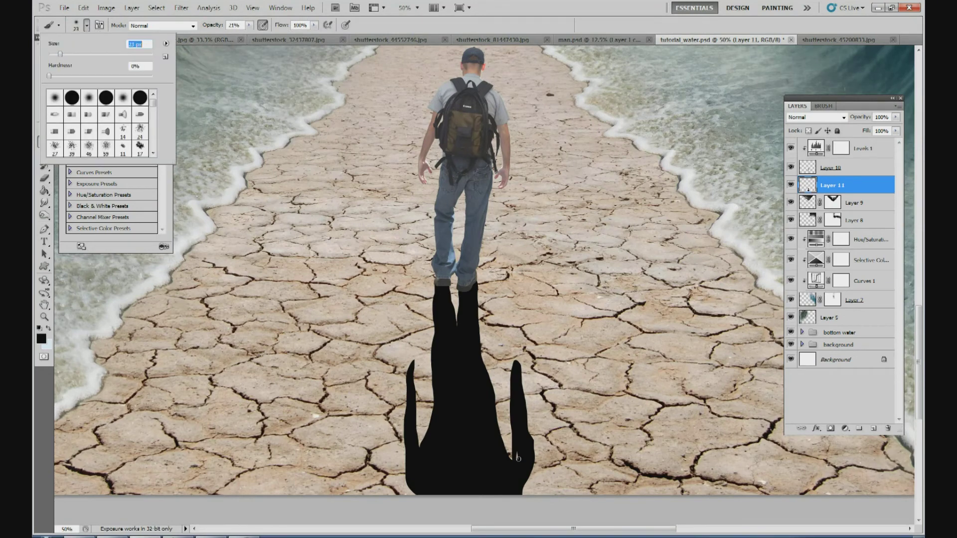
pyautogui.moveTo(516, 462); pyautogui.dragTo(520, 453)
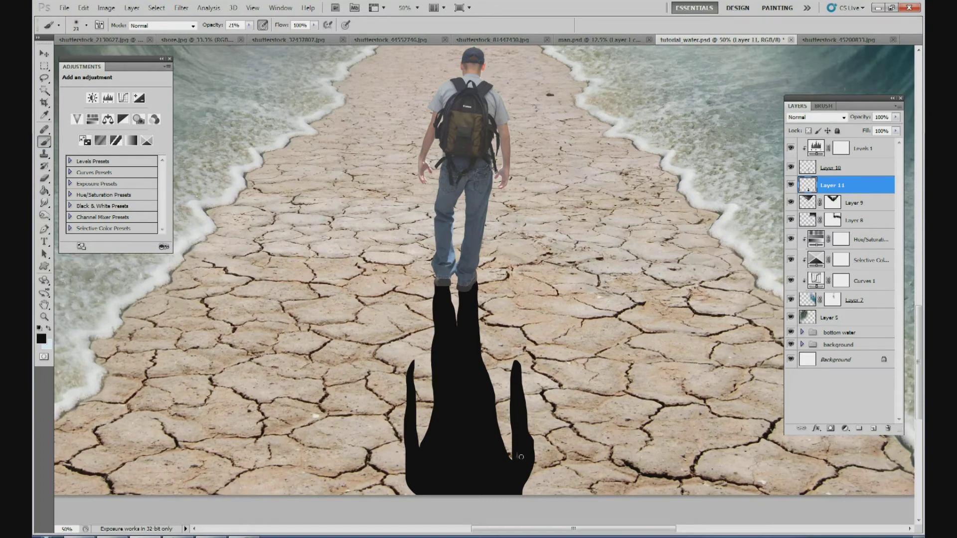
# Apply a Motion Blur to the shadow on Layer 11 with an angle of -81° and a distance of 81 pixels
pyautogui.click(156, 8)
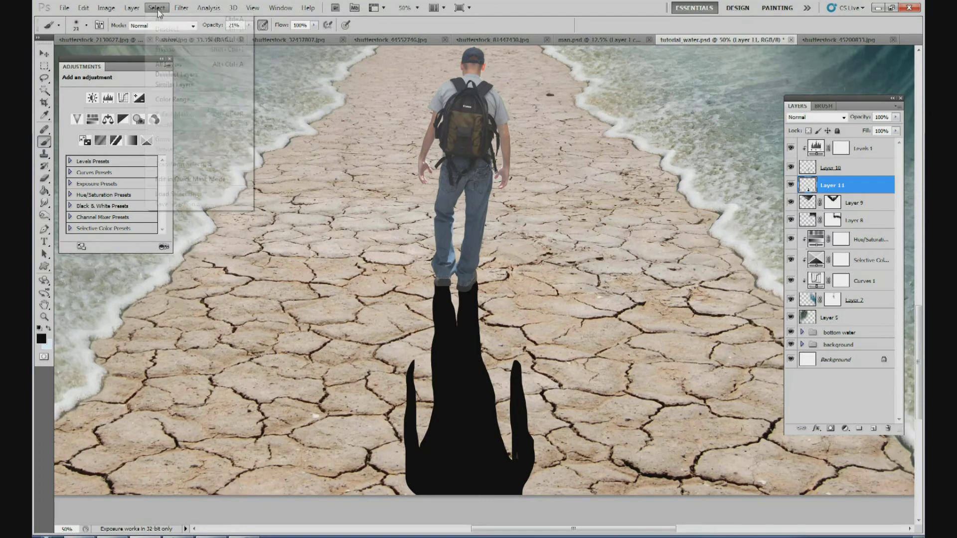
pyautogui.click(838, 188)
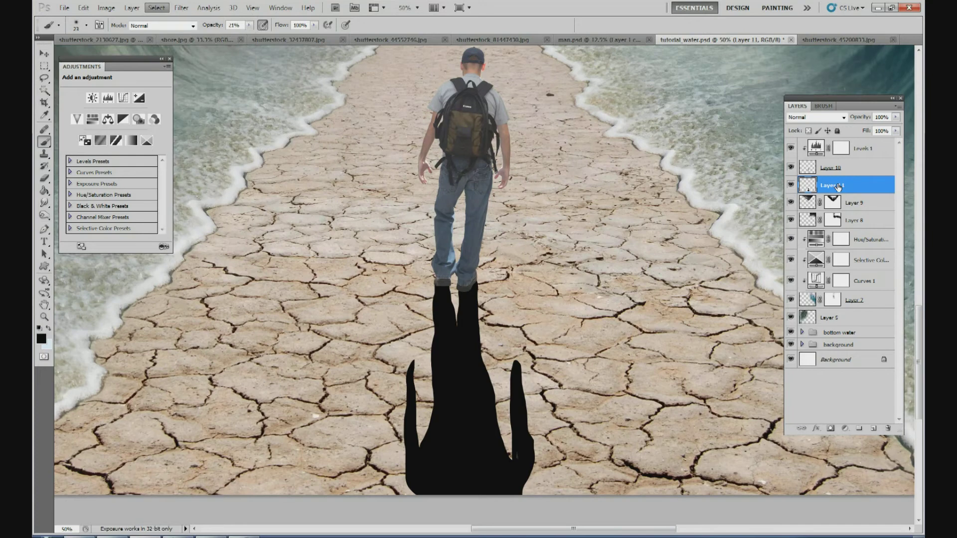
pyautogui.click(180, 8)
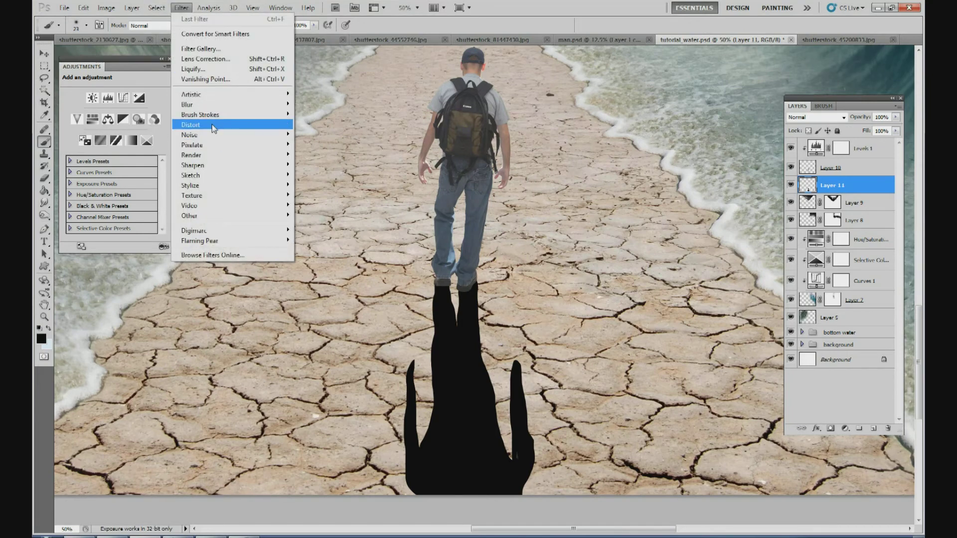
pyautogui.moveTo(253, 105)
pyautogui.click(314, 165)
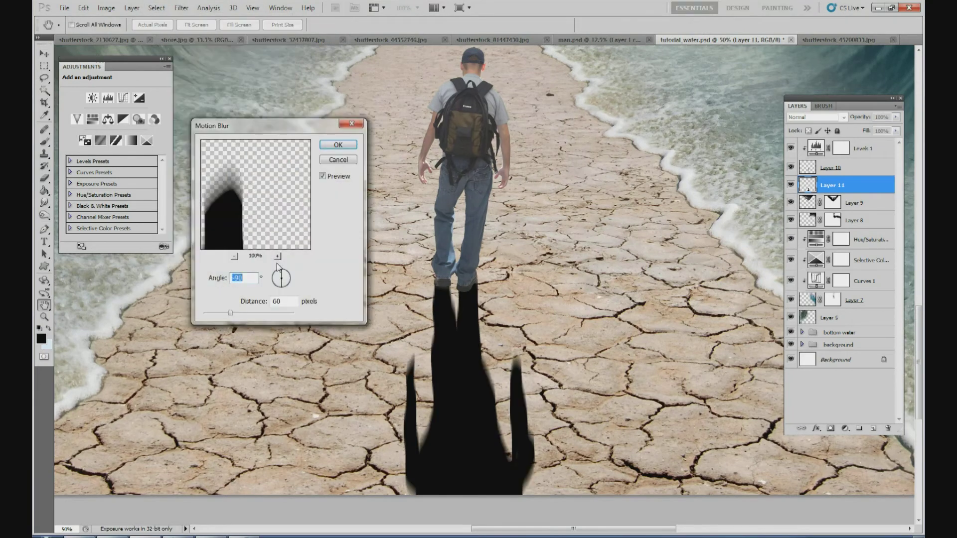
pyautogui.click(284, 282)
pyautogui.click(282, 283)
pyautogui.click(282, 284)
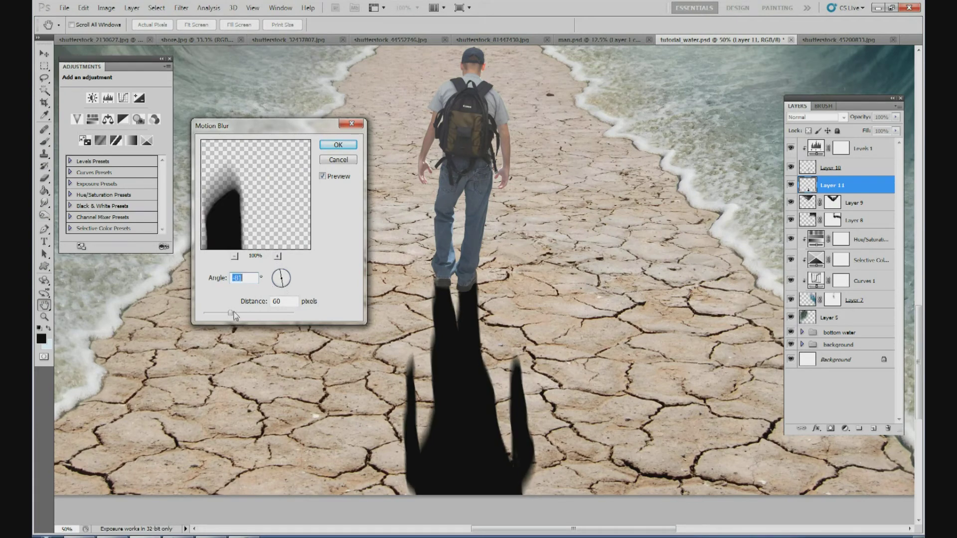
pyautogui.moveTo(236, 313); pyautogui.dragTo(236, 314)
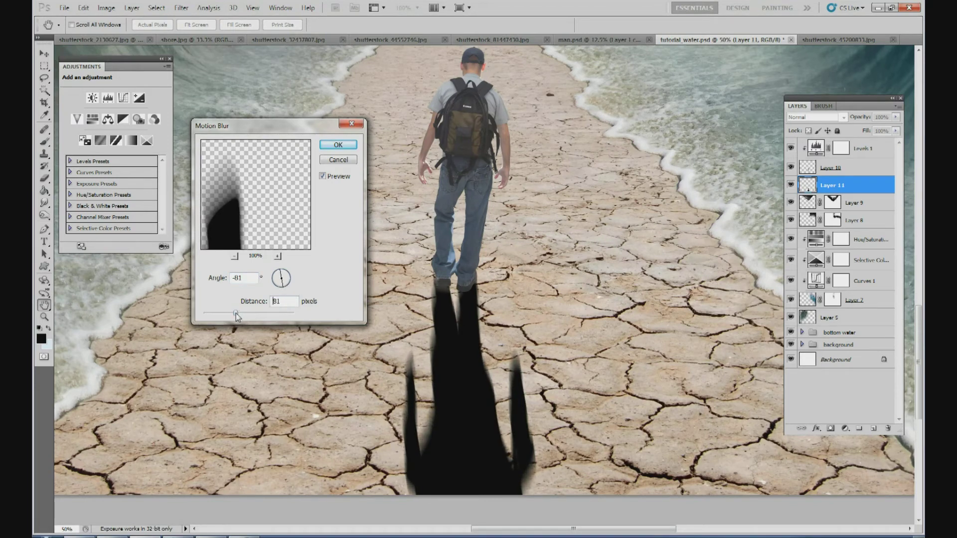
pyautogui.click(339, 145)
# Add a layer mask to the shadow layer and set up a soft black brush of 236 px at 14% opacity
pyautogui.press('b')
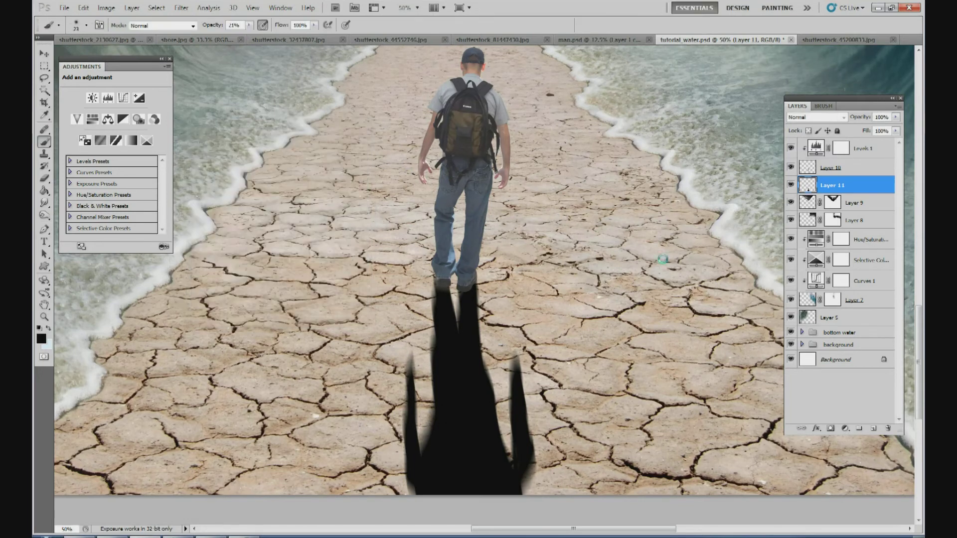
pyautogui.click(829, 428)
pyautogui.click(87, 25)
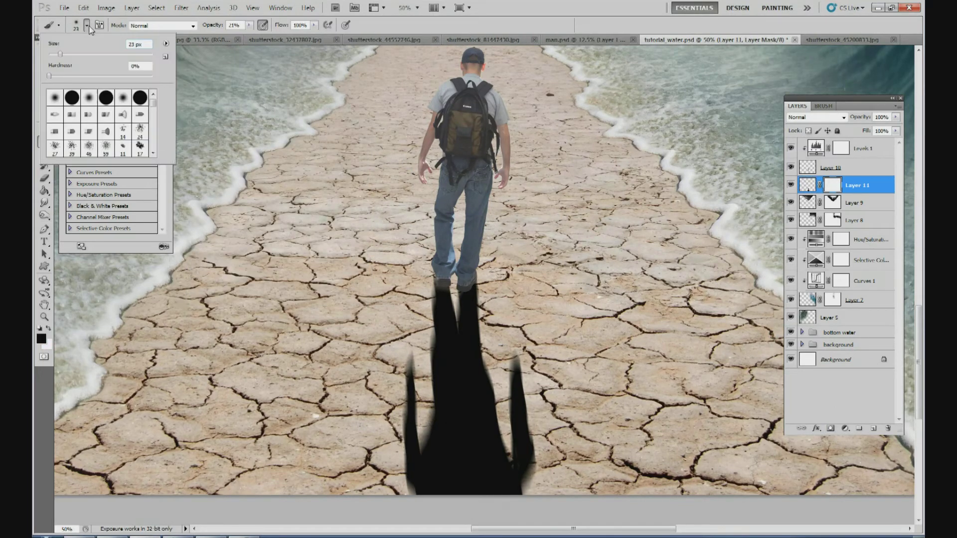
pyautogui.moveTo(125, 55); pyautogui.dragTo(131, 55)
pyautogui.click(249, 24)
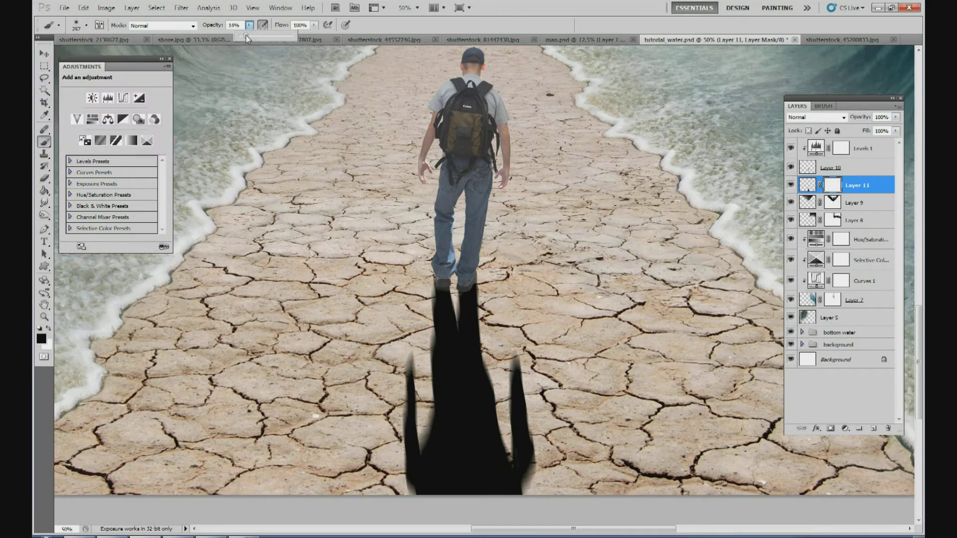
pyautogui.click(87, 26)
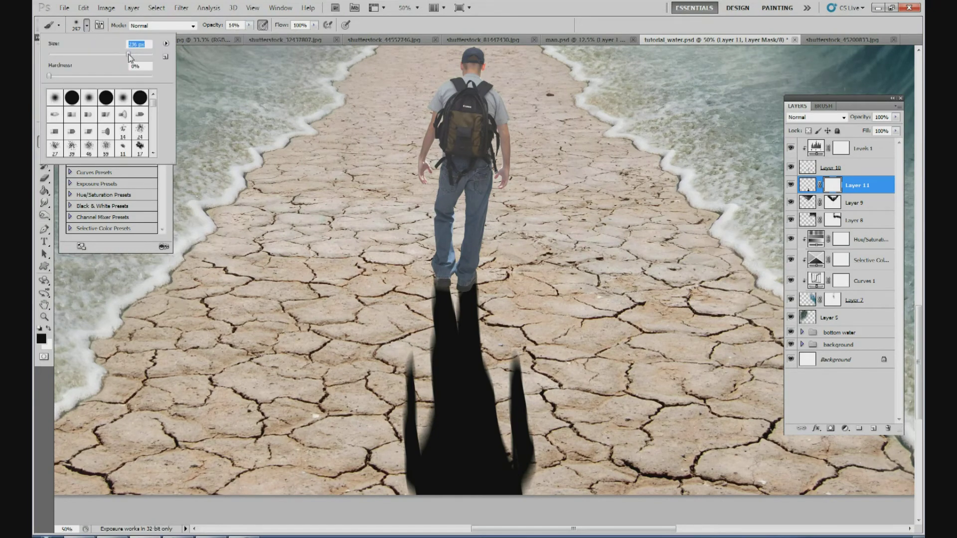
# Paint repeatedly on the shadow's layer mask to make the shadow translucent, fading the arms and far end more than the area near the feet
pyautogui.click(516, 456)
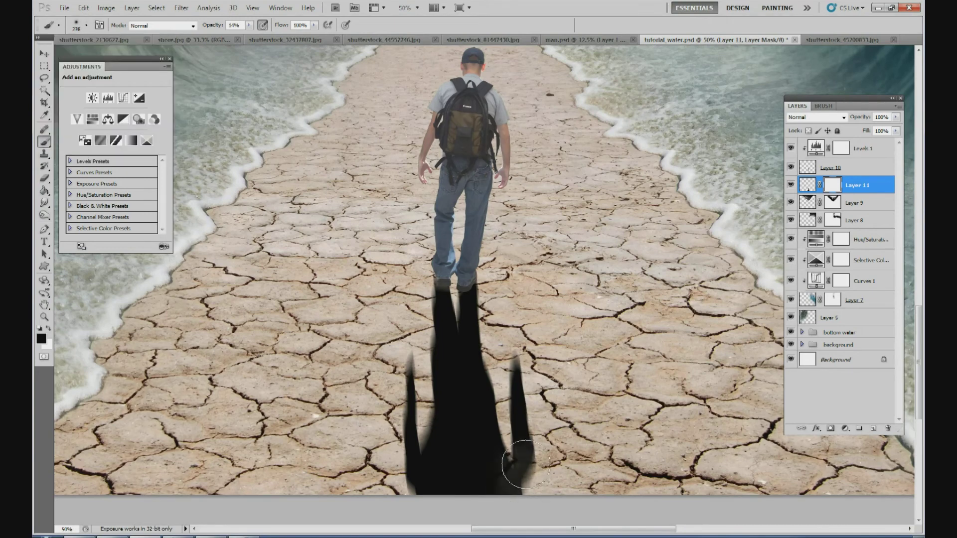
pyautogui.moveTo(530, 420)
pyautogui.mouseDown()
pyautogui.moveTo(516, 383)
pyautogui.moveTo(494, 400)
pyautogui.moveTo(466, 462)
pyautogui.moveTo(429, 477)
pyautogui.moveTo(389, 406)
pyautogui.moveTo(401, 378)
pyautogui.moveTo(418, 480)
pyautogui.moveTo(458, 463)
pyautogui.moveTo(413, 474)
pyautogui.moveTo(410, 390)
pyautogui.moveTo(399, 391)
pyautogui.moveTo(407, 388)
pyautogui.moveTo(448, 406)
pyautogui.moveTo(464, 470)
pyautogui.moveTo(497, 452)
pyautogui.moveTo(512, 487)
pyautogui.moveTo(518, 379)
pyautogui.moveTo(482, 407)
pyautogui.moveTo(420, 327)
pyautogui.moveTo(492, 318)
pyautogui.moveTo(443, 346)
pyautogui.moveTo(424, 340)
pyautogui.moveTo(410, 312)
pyautogui.moveTo(478, 323)
pyautogui.moveTo(493, 292)
pyautogui.moveTo(487, 311)
pyautogui.moveTo(518, 350)
pyautogui.moveTo(514, 496)
pyautogui.moveTo(475, 499)
pyautogui.moveTo(396, 411)
pyautogui.moveTo(399, 379)
pyautogui.mouseUp()
pyautogui.moveTo(404, 486)
pyautogui.mouseDown()
pyautogui.moveTo(474, 457)
pyautogui.moveTo(515, 472)
pyautogui.moveTo(520, 391)
pyautogui.moveTo(486, 398)
pyautogui.moveTo(454, 349)
pyautogui.moveTo(436, 440)
pyautogui.moveTo(394, 383)
pyautogui.moveTo(436, 456)
pyautogui.moveTo(454, 355)
pyautogui.moveTo(473, 349)
pyautogui.moveTo(519, 399)
pyautogui.moveTo(516, 493)
pyautogui.moveTo(439, 489)
pyautogui.moveTo(513, 494)
pyautogui.moveTo(519, 384)
pyautogui.moveTo(396, 408)
pyautogui.moveTo(402, 359)
pyautogui.moveTo(441, 347)
pyautogui.moveTo(417, 304)
pyautogui.moveTo(408, 333)
pyautogui.mouseUp()
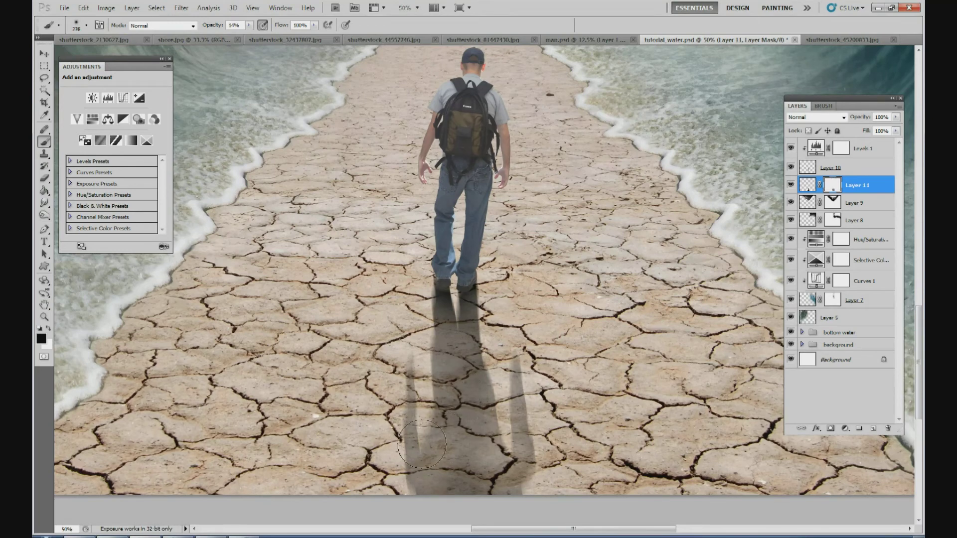
pyautogui.moveTo(526, 419); pyautogui.dragTo(518, 369)
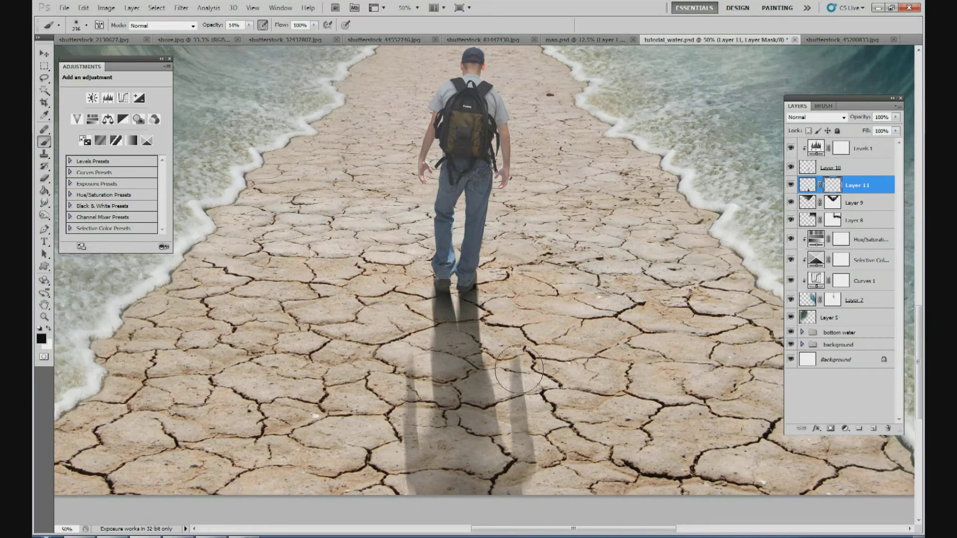
pyautogui.moveTo(410, 369)
pyautogui.mouseDown()
pyautogui.moveTo(483, 404)
pyautogui.moveTo(470, 337)
pyautogui.moveTo(472, 303)
pyautogui.moveTo(486, 302)
pyautogui.mouseUp()
pyautogui.moveTo(517, 473)
pyautogui.mouseDown()
pyautogui.moveTo(515, 461)
pyautogui.moveTo(496, 478)
pyautogui.moveTo(394, 461)
pyautogui.moveTo(424, 436)
pyautogui.moveTo(476, 435)
pyautogui.moveTo(460, 486)
pyautogui.mouseUp()
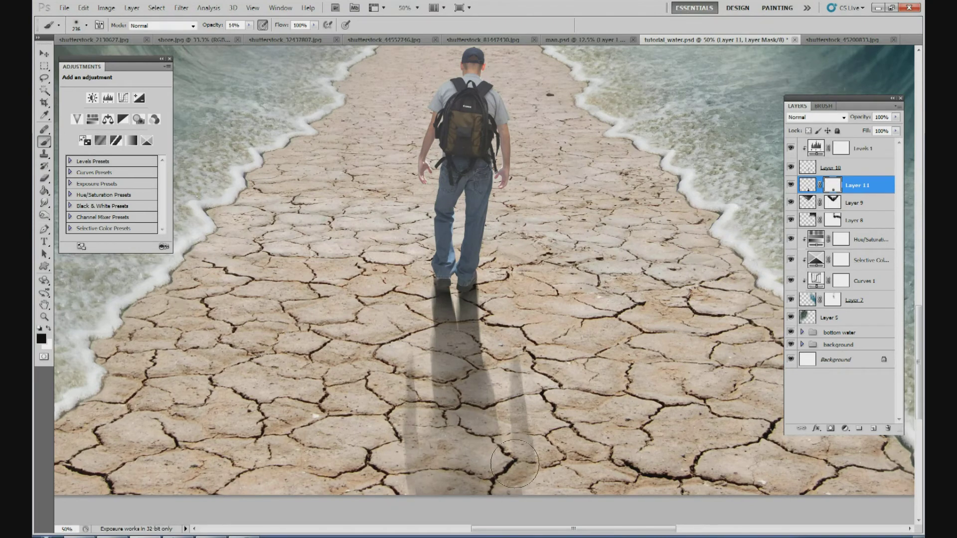
pyautogui.moveTo(424, 456)
pyautogui.mouseDown()
pyautogui.moveTo(413, 477)
pyautogui.moveTo(446, 470)
pyautogui.moveTo(457, 496)
pyautogui.moveTo(510, 475)
pyautogui.mouseUp()
pyautogui.moveTo(446, 384)
pyautogui.mouseDown()
pyautogui.moveTo(424, 344)
pyautogui.moveTo(423, 312)
pyautogui.moveTo(480, 351)
pyautogui.moveTo(484, 327)
pyautogui.mouseUp()
pyautogui.moveTo(422, 449)
pyautogui.mouseDown()
pyautogui.moveTo(460, 489)
pyautogui.moveTo(511, 472)
pyautogui.moveTo(529, 493)
pyautogui.moveTo(497, 445)
pyautogui.moveTo(439, 406)
pyautogui.moveTo(488, 379)
pyautogui.moveTo(405, 422)
pyautogui.moveTo(397, 396)
pyautogui.moveTo(389, 443)
pyautogui.moveTo(409, 452)
pyautogui.moveTo(467, 414)
pyautogui.moveTo(491, 377)
pyautogui.moveTo(523, 372)
pyautogui.mouseUp()
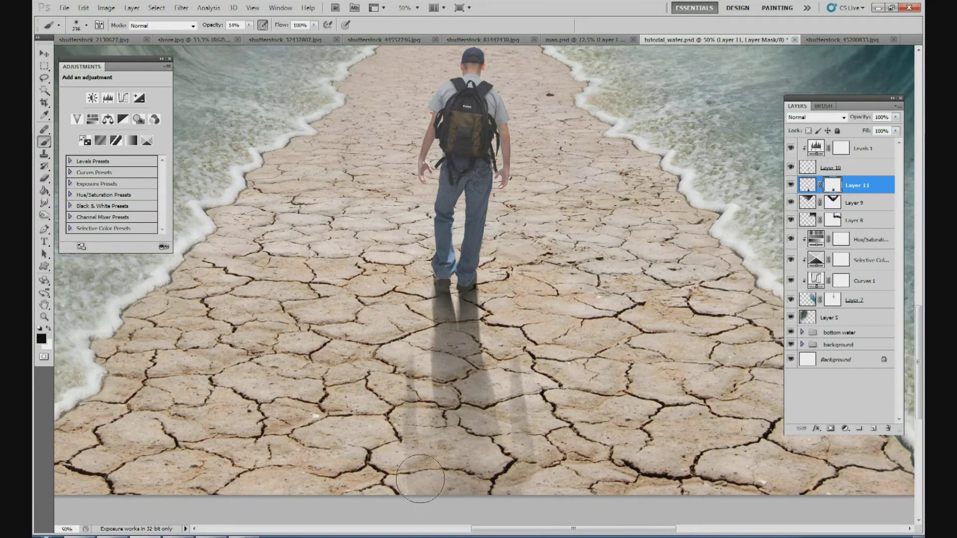
pyautogui.moveTo(419, 477)
pyautogui.mouseDown()
pyautogui.moveTo(414, 452)
pyautogui.moveTo(409, 482)
pyautogui.moveTo(522, 457)
pyautogui.moveTo(537, 400)
pyautogui.moveTo(528, 373)
pyautogui.moveTo(522, 462)
pyautogui.moveTo(427, 434)
pyautogui.moveTo(469, 377)
pyautogui.moveTo(476, 291)
pyautogui.moveTo(452, 307)
pyautogui.mouseUp()
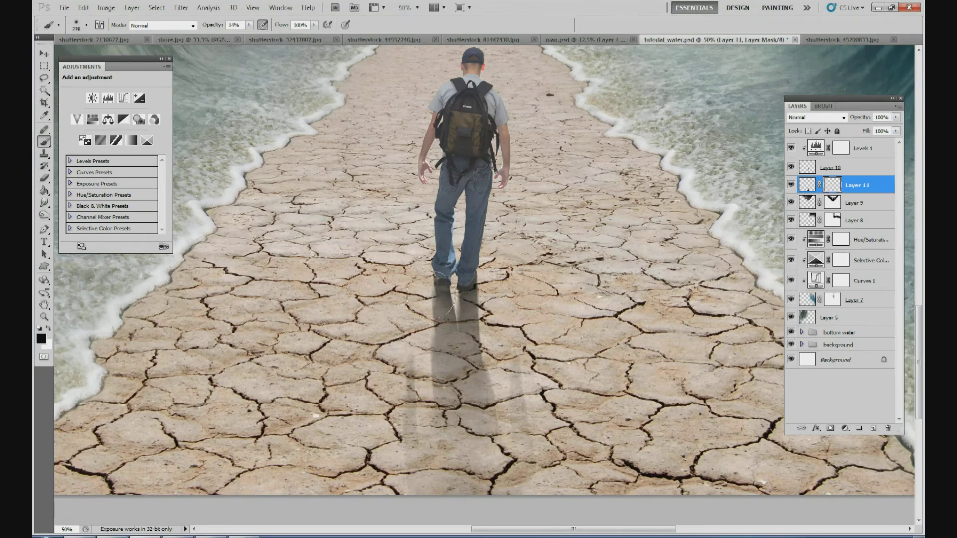
# Restore the shadow near the feet with white on its layer mask, and lower the shadow layer's opacity to 68%
pyautogui.click(49, 328)
pyautogui.moveTo(429, 274)
pyautogui.mouseDown()
pyautogui.moveTo(449, 259)
pyautogui.moveTo(476, 269)
pyautogui.moveTo(434, 255)
pyautogui.moveTo(422, 280)
pyautogui.moveTo(468, 267)
pyautogui.moveTo(464, 283)
pyautogui.moveTo(436, 281)
pyautogui.moveTo(424, 243)
pyautogui.moveTo(467, 252)
pyautogui.moveTo(438, 295)
pyautogui.moveTo(439, 336)
pyautogui.moveTo(466, 280)
pyautogui.moveTo(469, 259)
pyautogui.mouseUp()
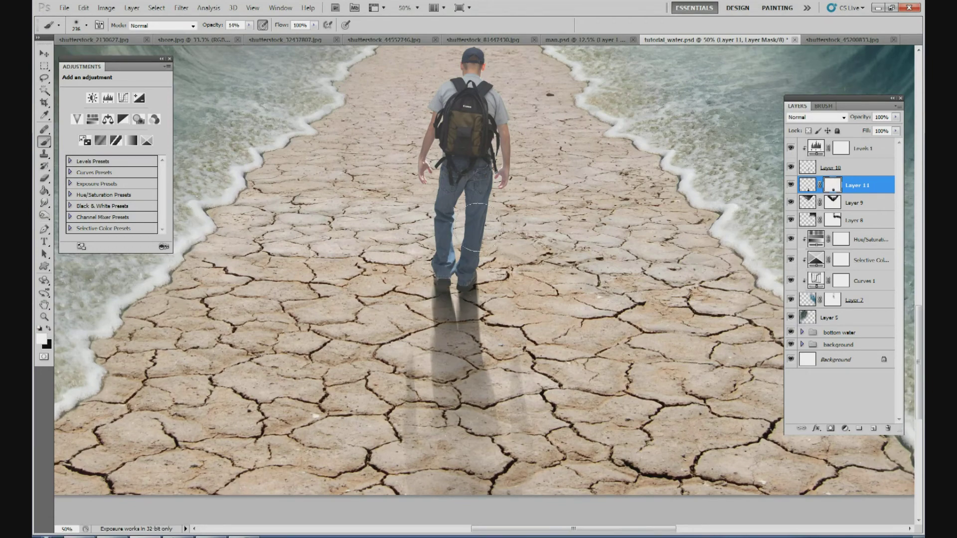
pyautogui.click(401, 8)
pyautogui.write('15')
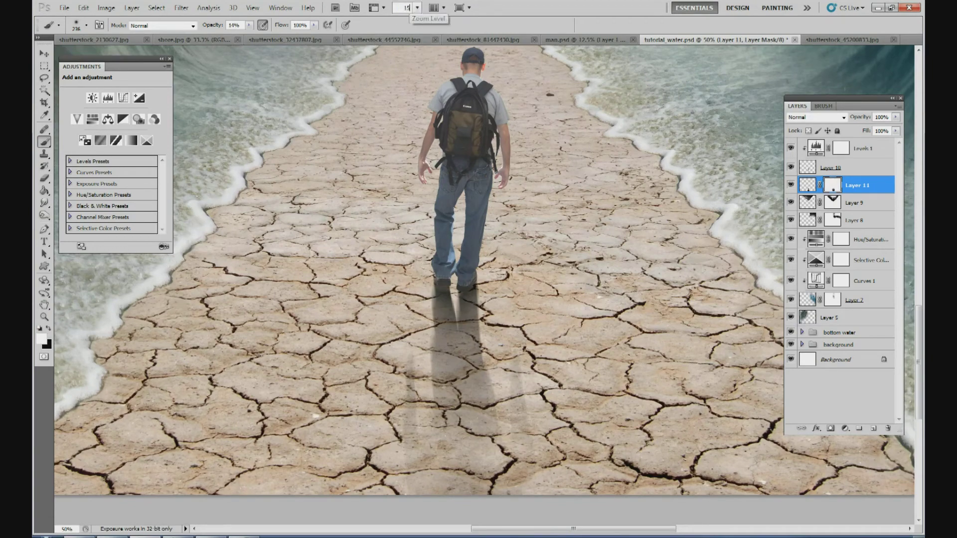
pyautogui.press('Return')
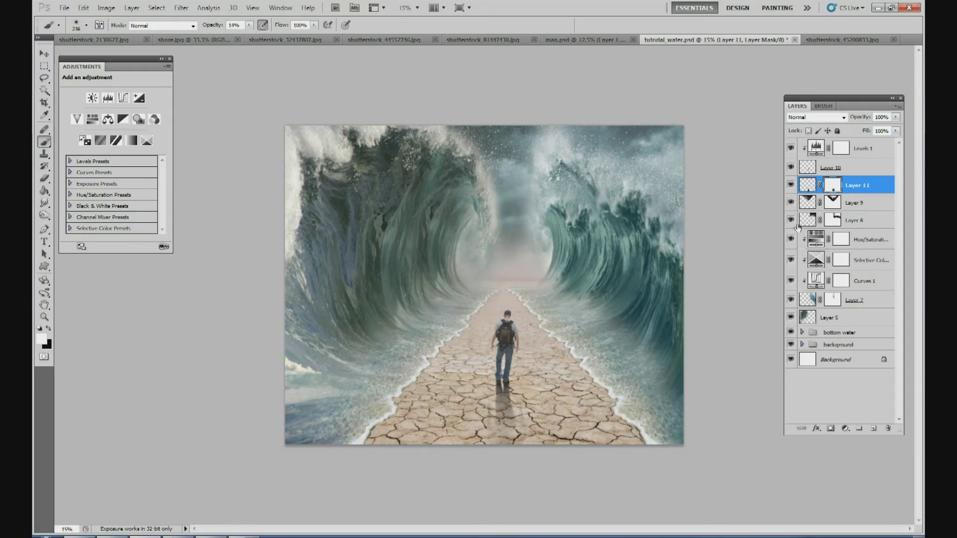
pyautogui.moveTo(896, 120); pyautogui.dragTo(869, 136)
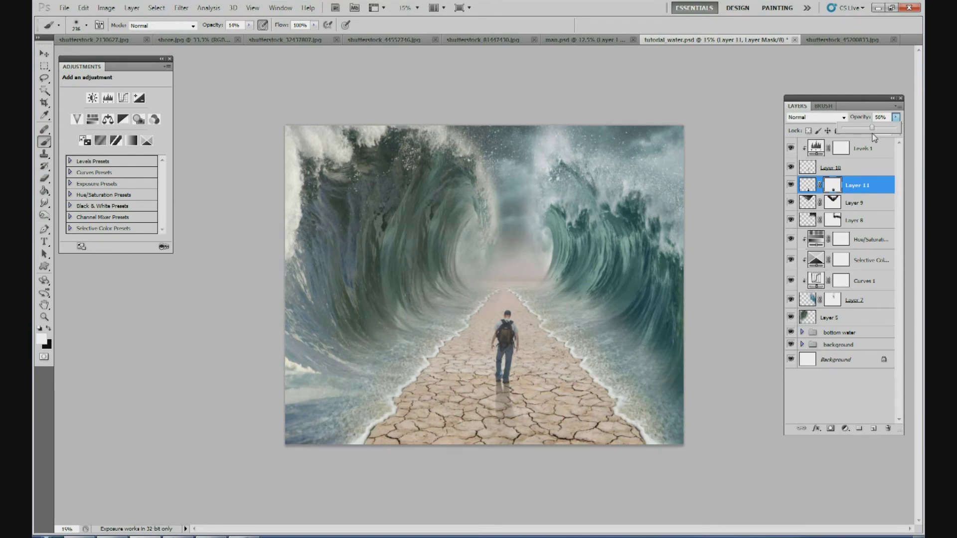
pyautogui.moveTo(875, 134); pyautogui.dragTo(876, 136)
pyautogui.click(879, 128)
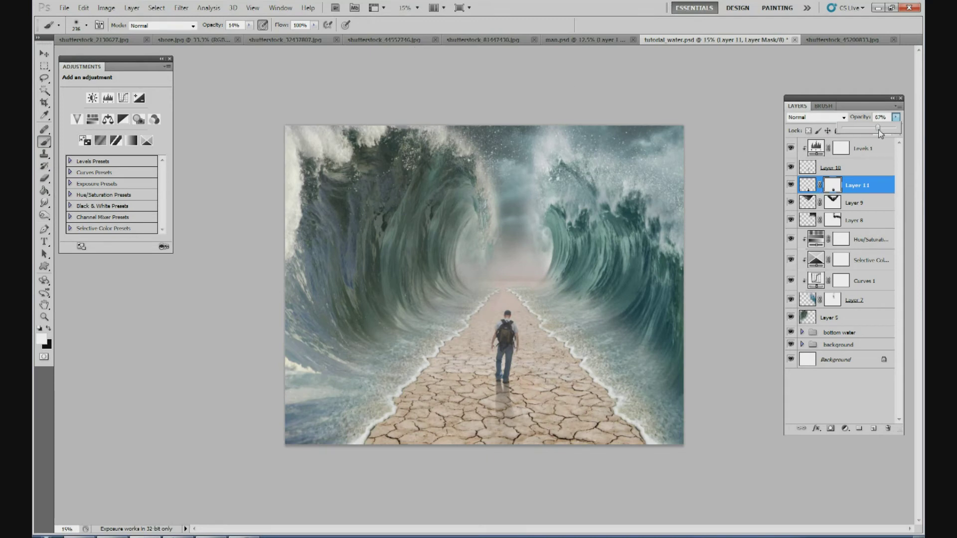
# Set the fill of the shadow layer, Layer 11, to 0%
pyautogui.click(417, 7)
pyautogui.click(416, 22)
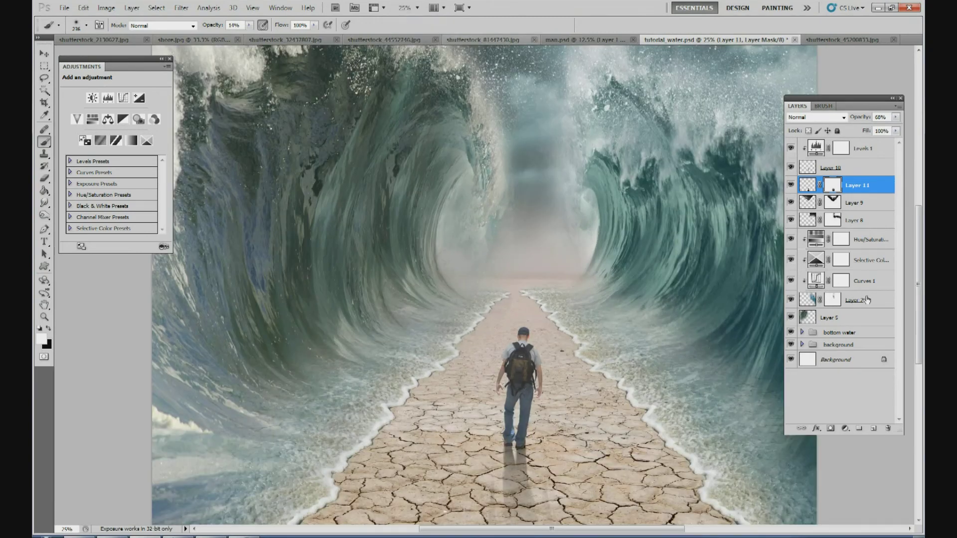
pyautogui.moveTo(921, 305); pyautogui.dragTo(920, 319)
pyautogui.click(896, 131)
pyautogui.moveTo(896, 144); pyautogui.dragTo(826, 152)
# Add a Color Overlay effect to the shadow layer and choose a medium brown with an orange hue as its colour
pyautogui.click(820, 430)
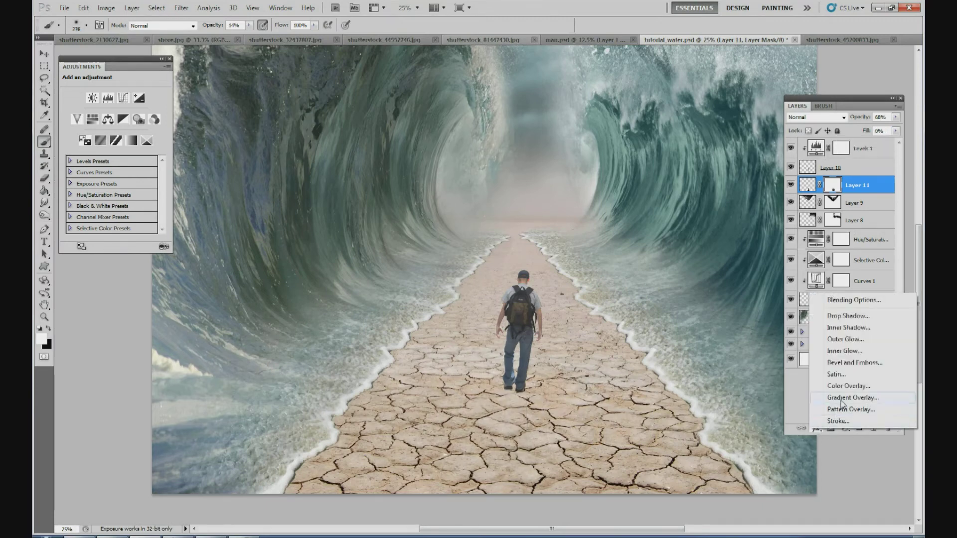
pyautogui.click(848, 386)
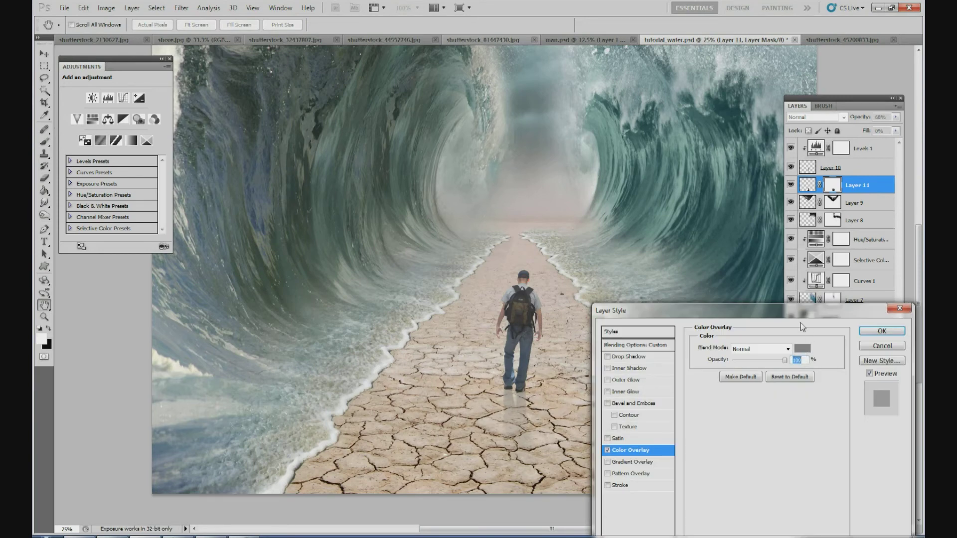
pyautogui.click(804, 349)
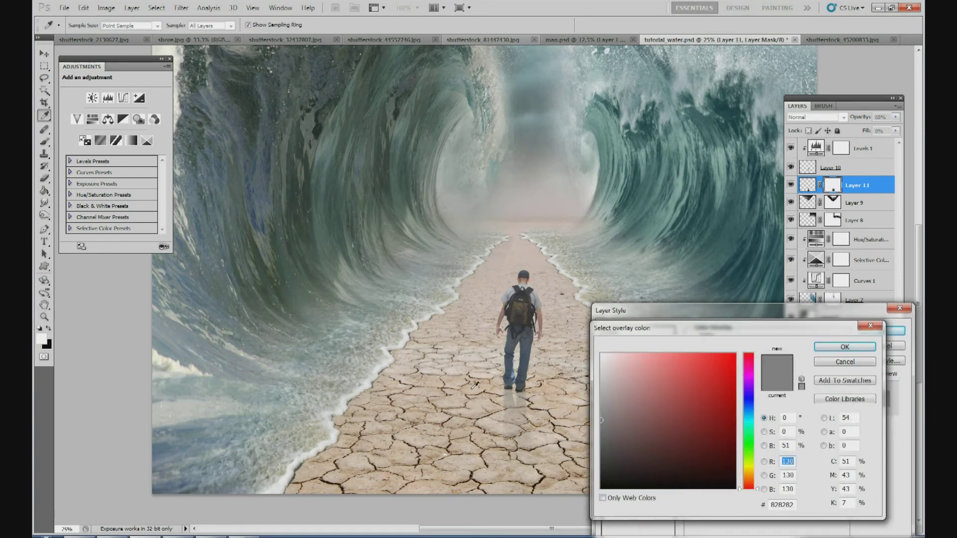
pyautogui.click(455, 382)
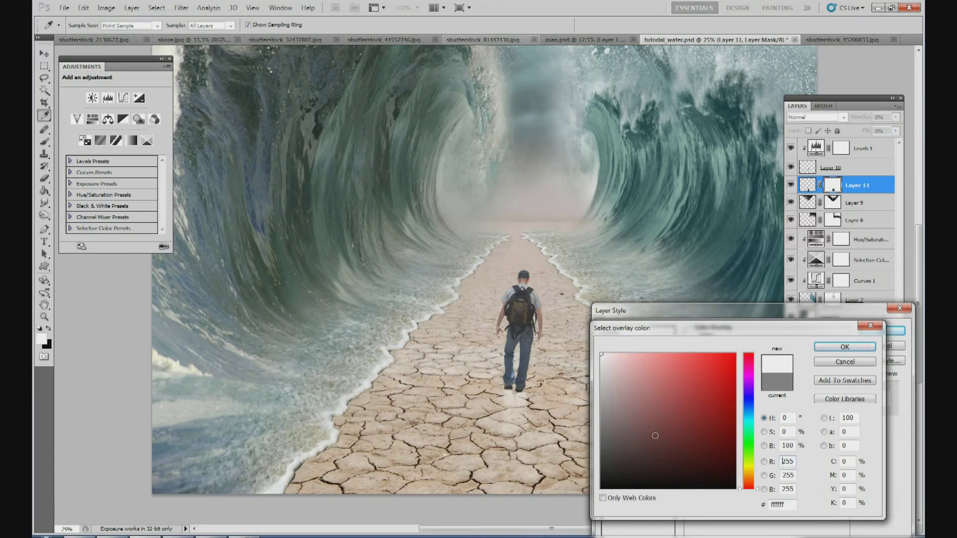
pyautogui.click(749, 476)
pyautogui.moveTo(611, 362)
pyautogui.mouseDown()
pyautogui.moveTo(624, 361)
pyautogui.moveTo(627, 441)
pyautogui.moveTo(701, 451)
pyautogui.moveTo(708, 440)
pyautogui.moveTo(699, 432)
pyautogui.mouseUp()
pyautogui.click(750, 479)
pyautogui.click(844, 347)
# Set the Color Overlay's blend mode to Multiply, darken its colour to a very dark brown, and apply the effect
pyautogui.click(787, 349)
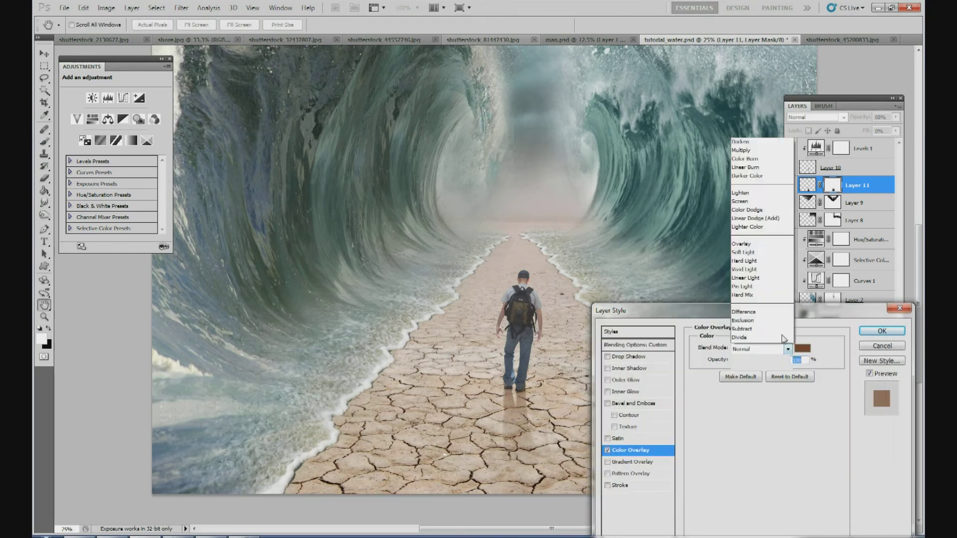
pyautogui.click(750, 110)
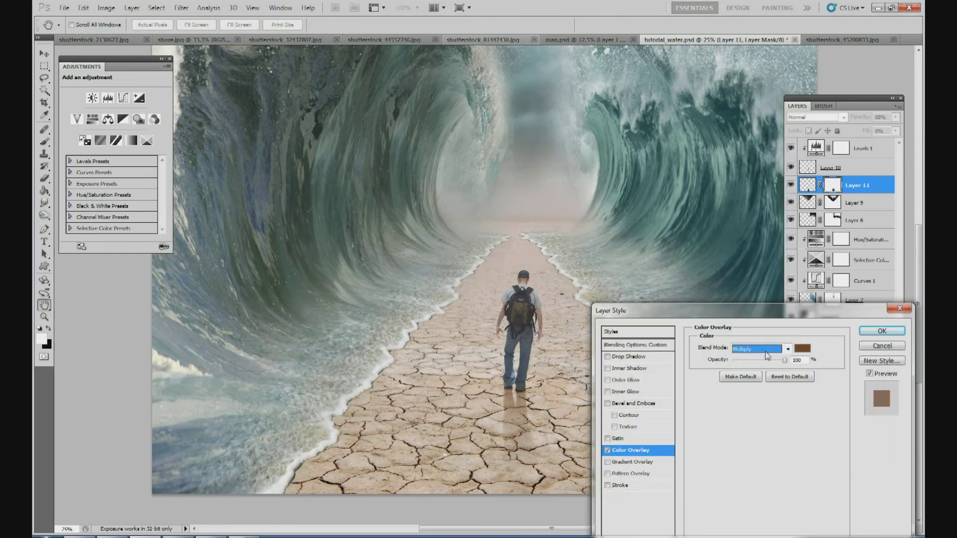
pyautogui.click(801, 349)
pyautogui.moveTo(699, 431)
pyautogui.mouseDown()
pyautogui.moveTo(705, 451)
pyautogui.moveTo(691, 453)
pyautogui.moveTo(742, 455)
pyautogui.moveTo(723, 451)
pyautogui.moveTo(725, 466)
pyautogui.moveTo(731, 460)
pyautogui.mouseUp()
pyautogui.click(845, 347)
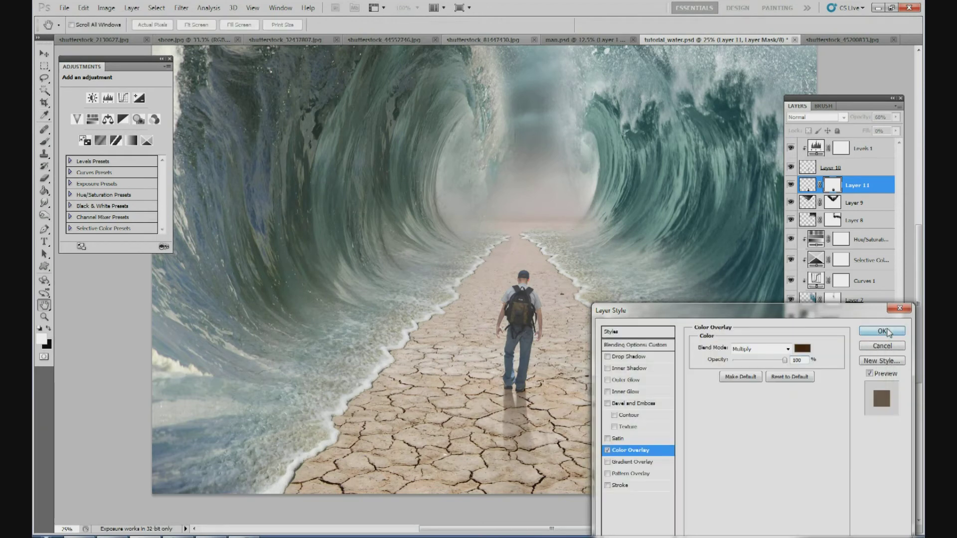
pyautogui.click(894, 330)
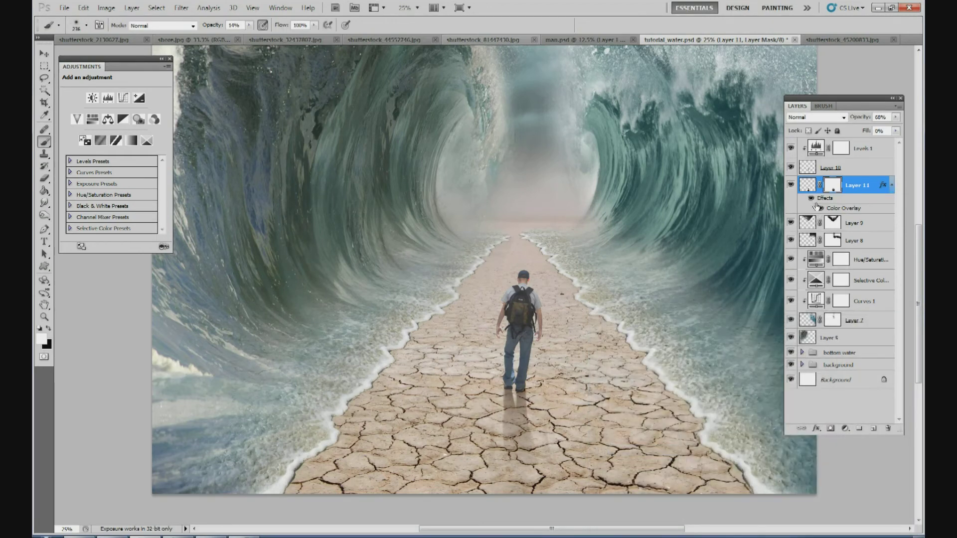
# Create a new empty layer directly above the bottom water group
pyautogui.click(832, 381)
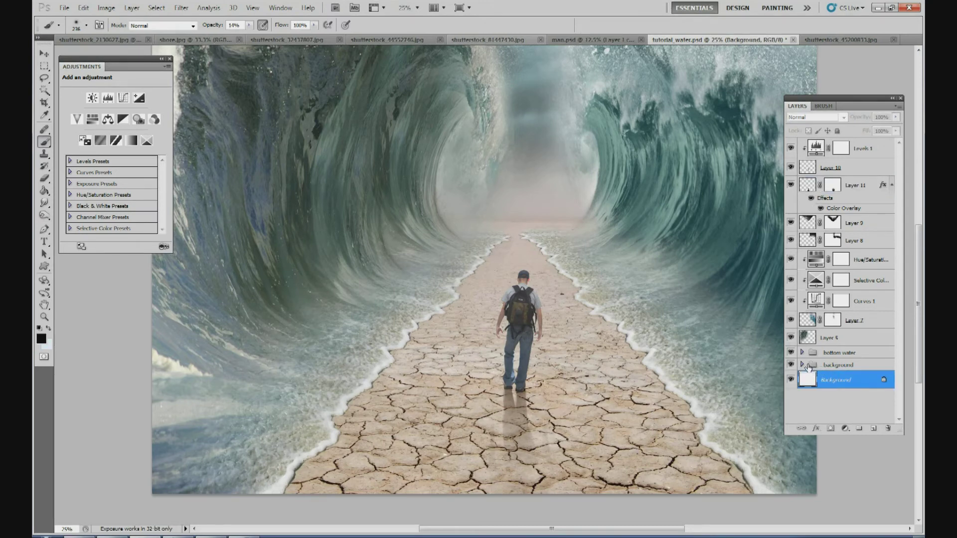
pyautogui.click(405, 8)
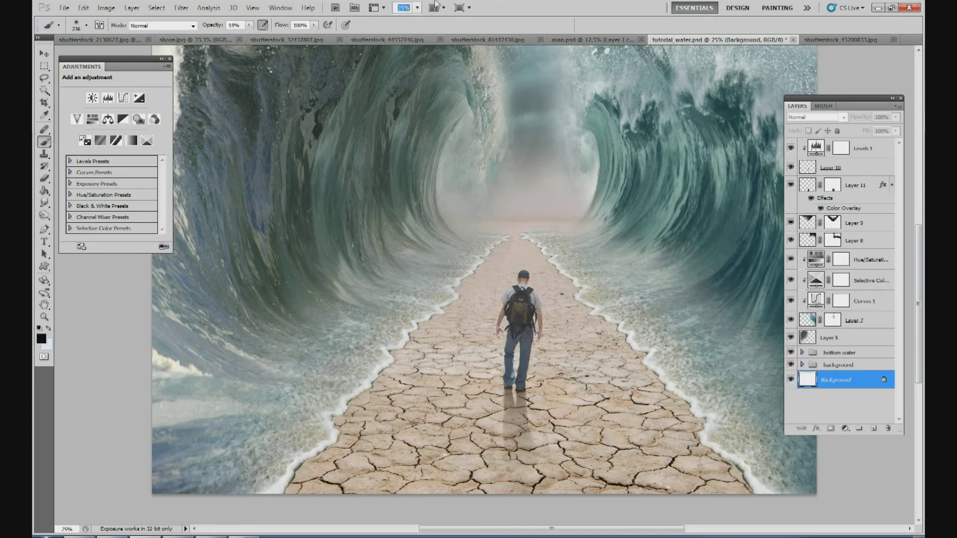
pyautogui.write('15')
pyautogui.press('Return')
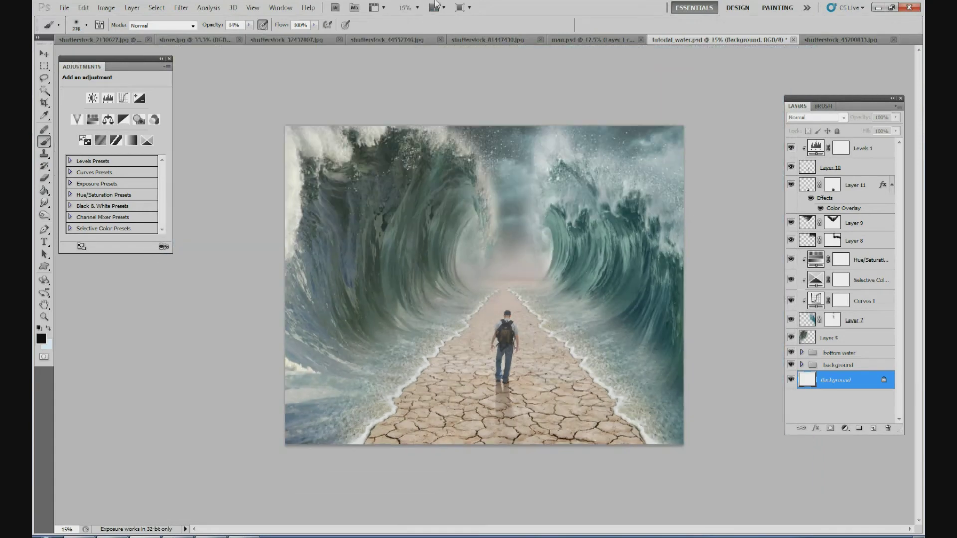
pyautogui.click(790, 167)
pyautogui.press('g')
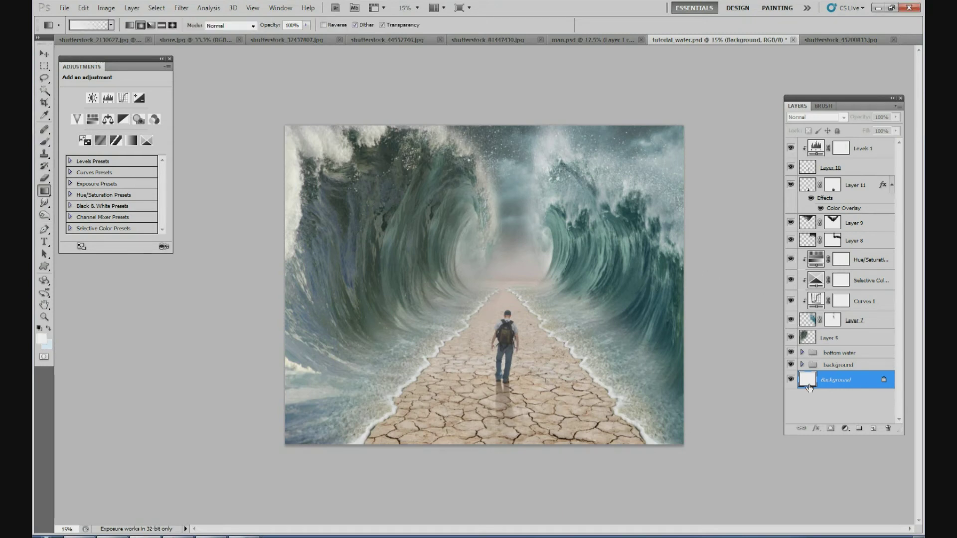
pyautogui.click(841, 353)
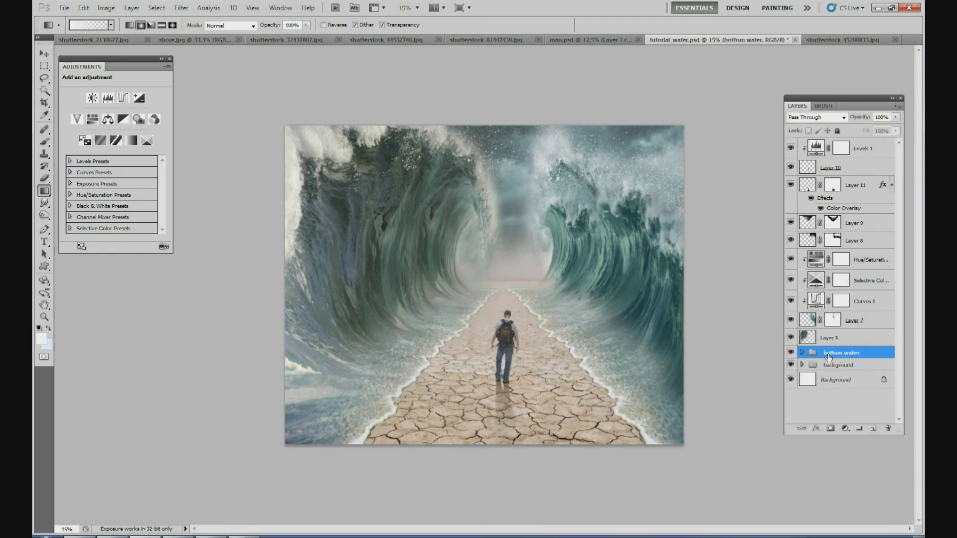
pyautogui.click(872, 429)
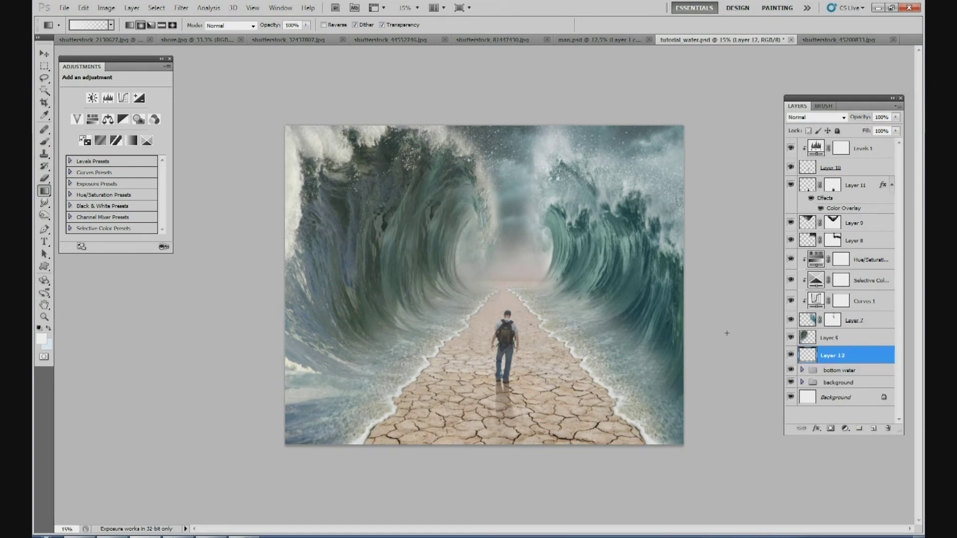
pyautogui.click(44, 142)
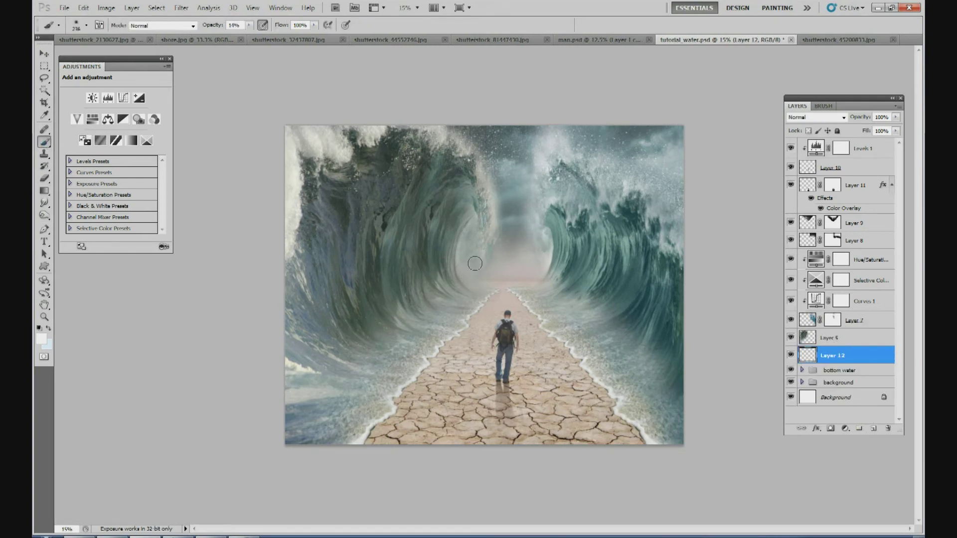
pyautogui.press('0')
pyautogui.moveTo(498, 273)
pyautogui.mouseDown()
pyautogui.moveTo(541, 270)
pyautogui.moveTo(537, 293)
pyautogui.moveTo(544, 280)
pyautogui.moveTo(514, 296)
pyautogui.moveTo(501, 274)
pyautogui.moveTo(464, 317)
pyautogui.moveTo(469, 300)
pyautogui.moveTo(446, 268)
pyautogui.moveTo(392, 260)
pyautogui.mouseUp()
pyautogui.hotkey('ctrl', 'alt', 'z')
# Draw a large white-to-transparent radial gradient outward from the horizon on Layer 12, and lower the layer's opacity to 54%
pyautogui.click(44, 191)
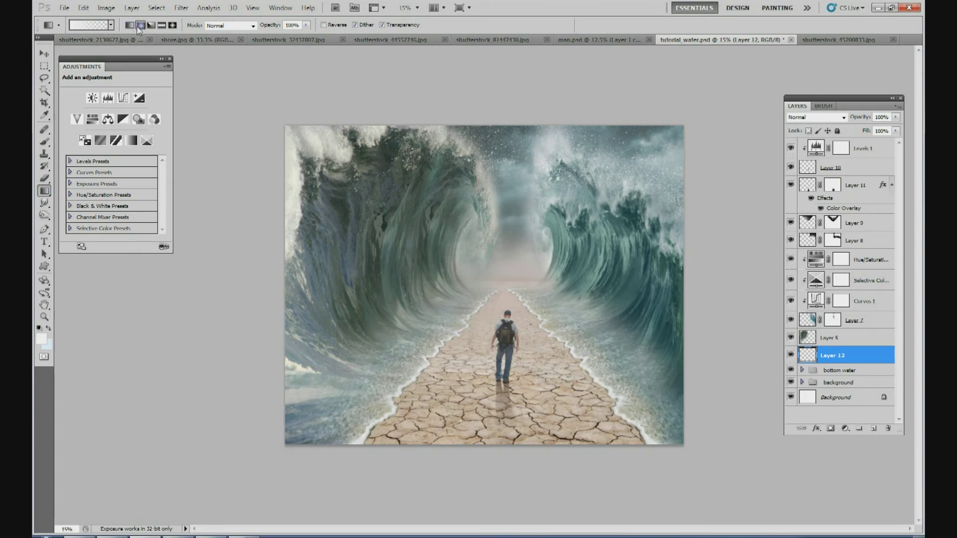
pyautogui.click(111, 25)
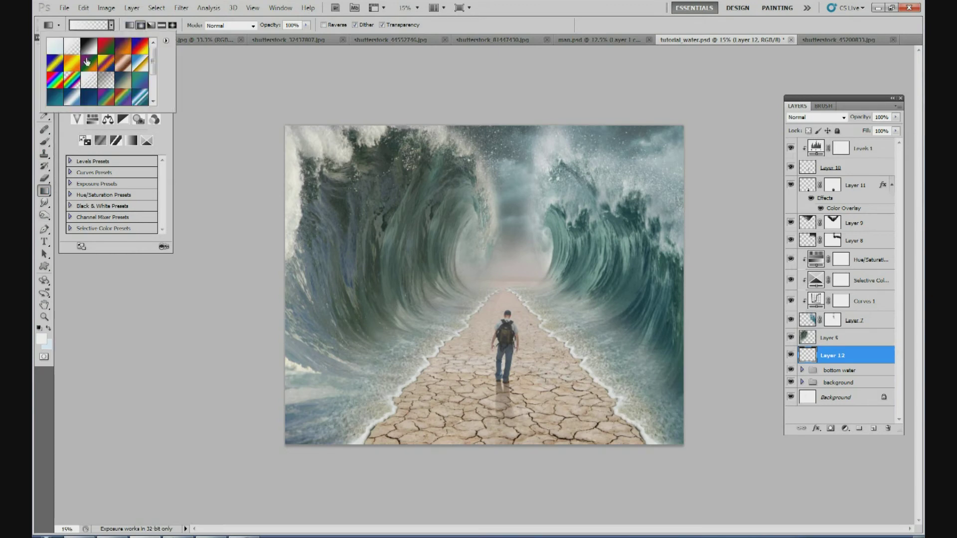
pyautogui.click(198, 55)
pyautogui.click(41, 339)
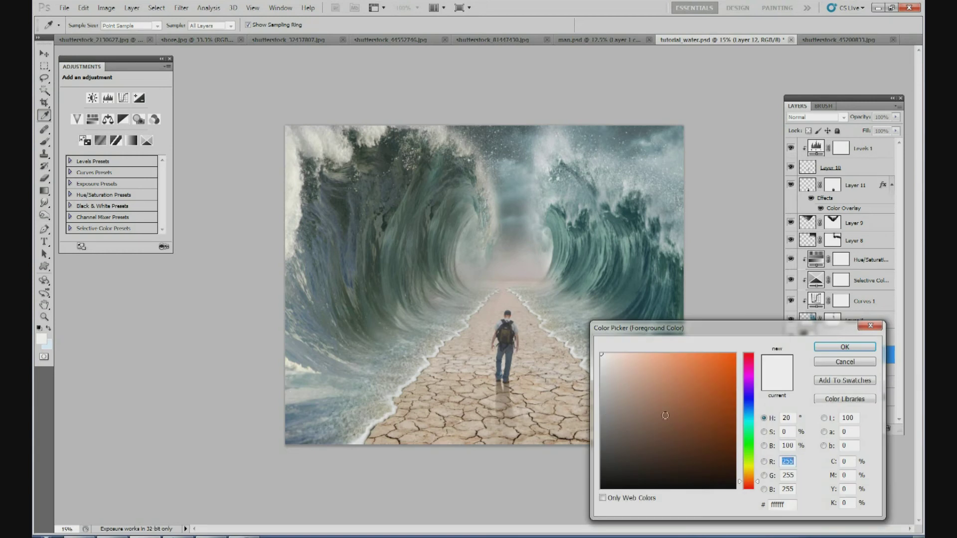
pyautogui.click(846, 362)
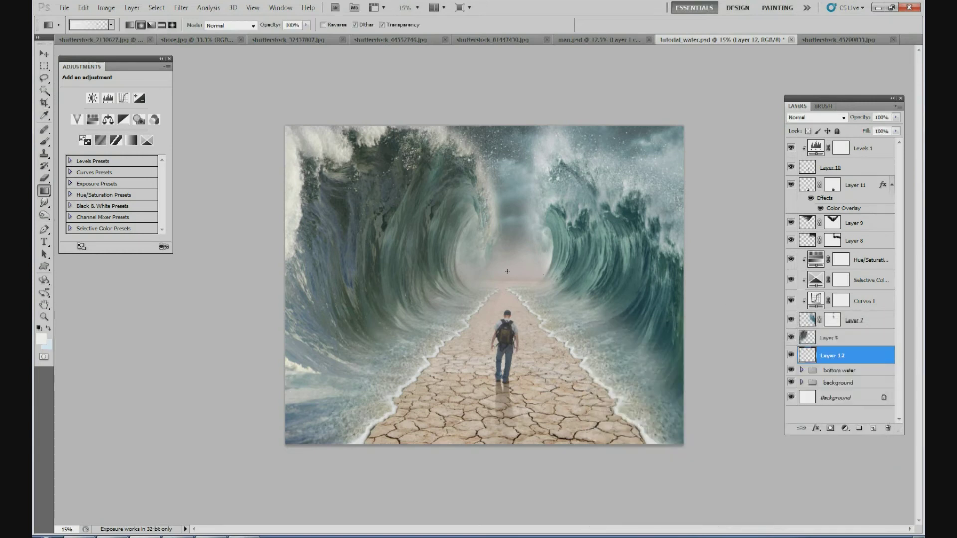
pyautogui.moveTo(578, 269); pyautogui.dragTo(703, 271)
pyautogui.moveTo(727, 270); pyautogui.dragTo(726, 270)
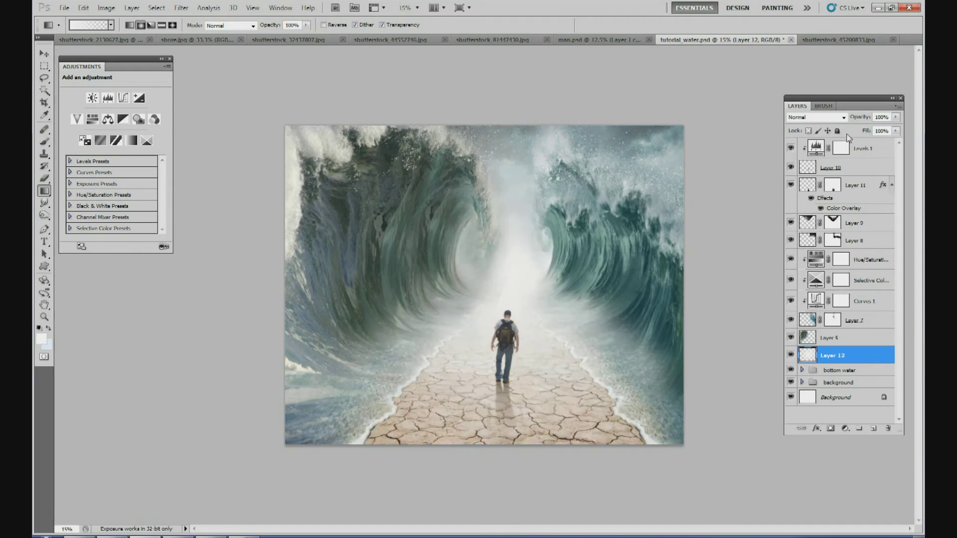
pyautogui.click(895, 116)
pyautogui.moveTo(893, 130); pyautogui.dragTo(872, 133)
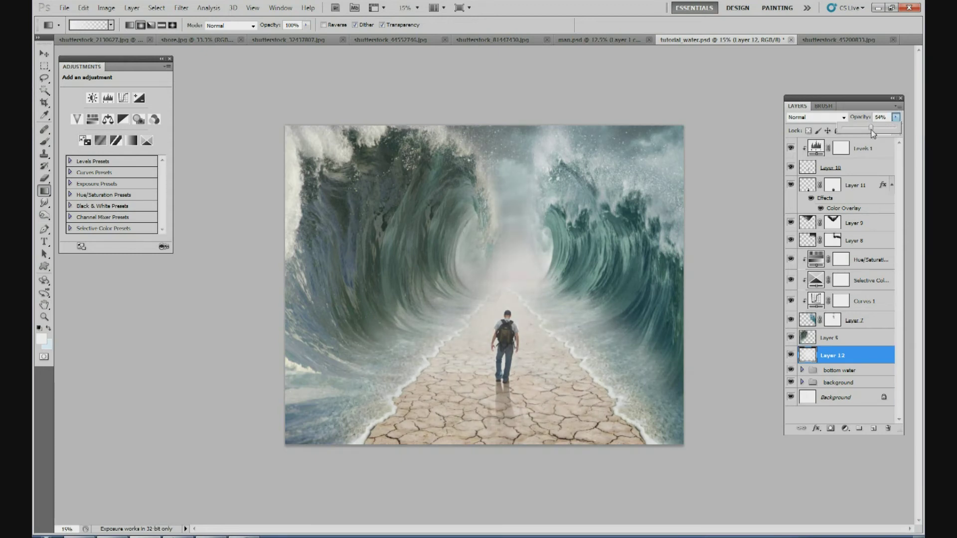
# Identify Layer 5 by toggling its visibility, and add a layer mask to it
pyautogui.click(791, 338)
pyautogui.click(790, 337)
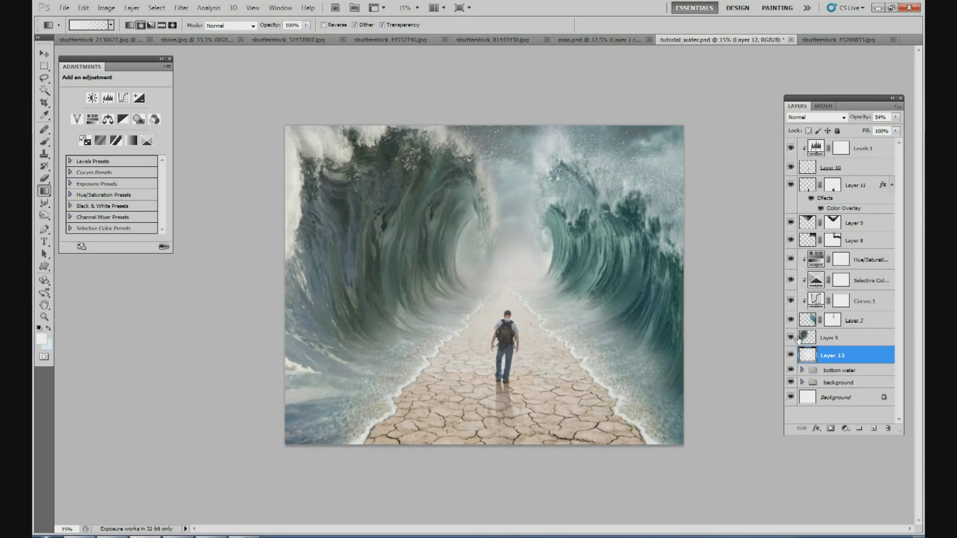
pyautogui.click(822, 338)
pyautogui.click(831, 428)
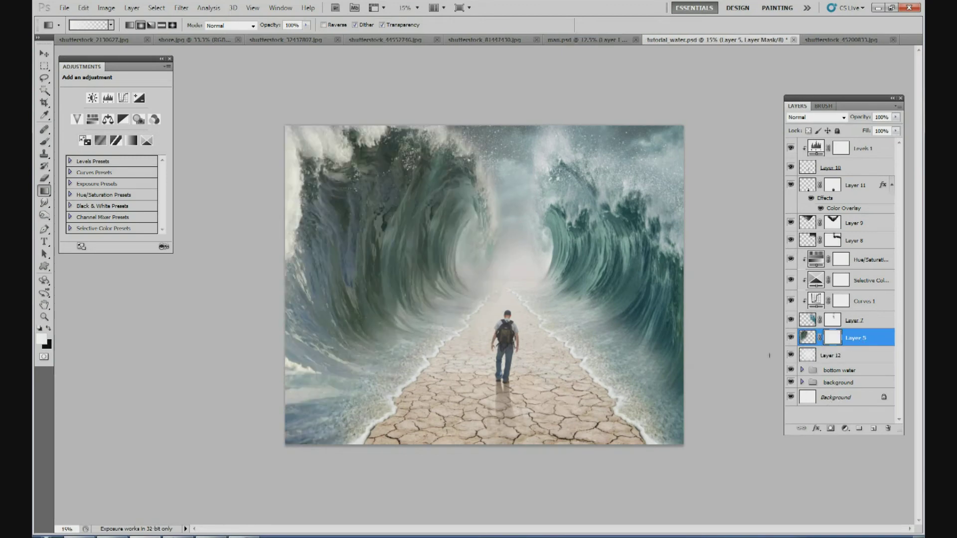
# Paint black on Layer 5's mask around the far end of the path at 100% opacity, and compare the image with and without Layer 12
pyautogui.click(418, 8)
pyautogui.click(412, 29)
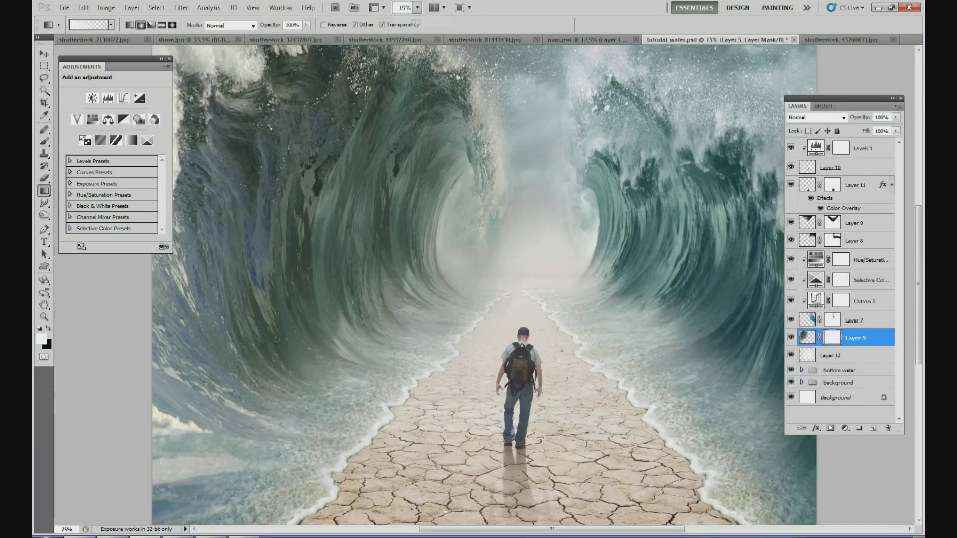
pyautogui.click(44, 144)
pyautogui.press('x')
pyautogui.moveTo(532, 261); pyautogui.dragTo(516, 306)
pyautogui.click(412, 8)
pyautogui.write('15')
pyautogui.press('Return')
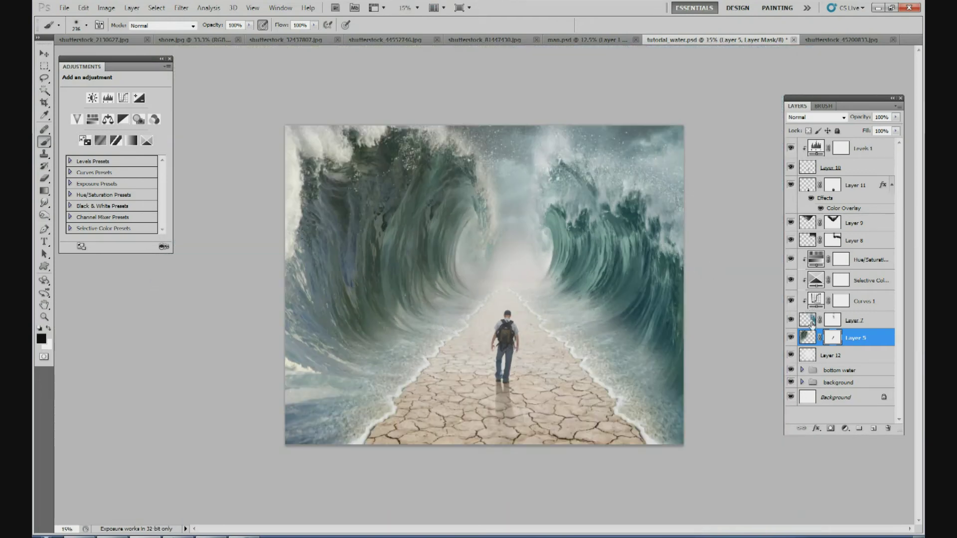
pyautogui.click(791, 355)
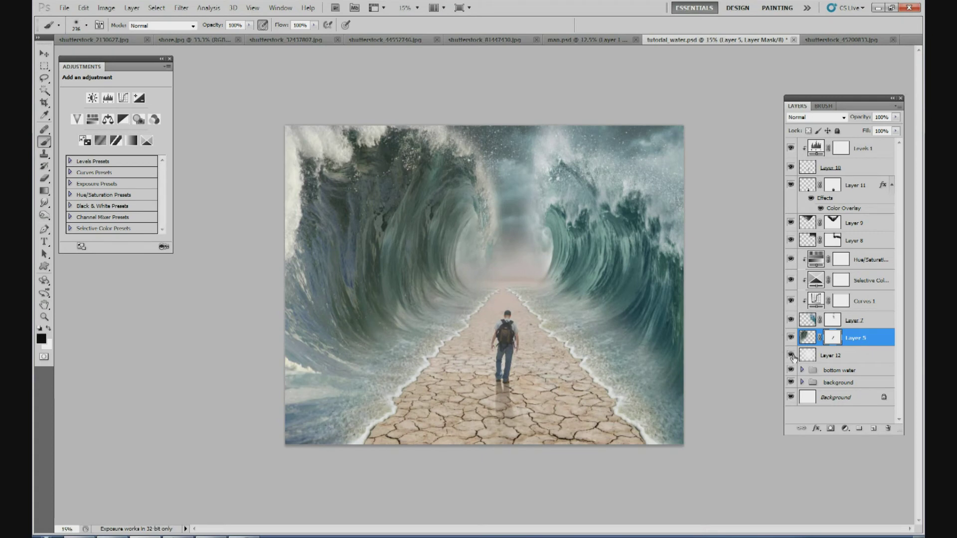
pyautogui.click(791, 356)
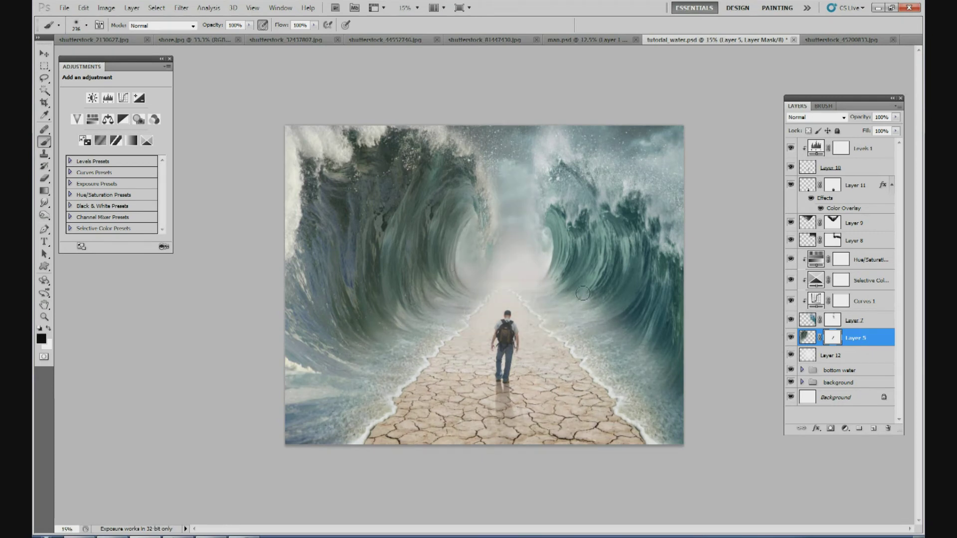
# Create a new layer at the top of the stack and draw a large white-to-transparent radial gradient on it, outward from the horizon
pyautogui.click(866, 155)
pyautogui.click(873, 429)
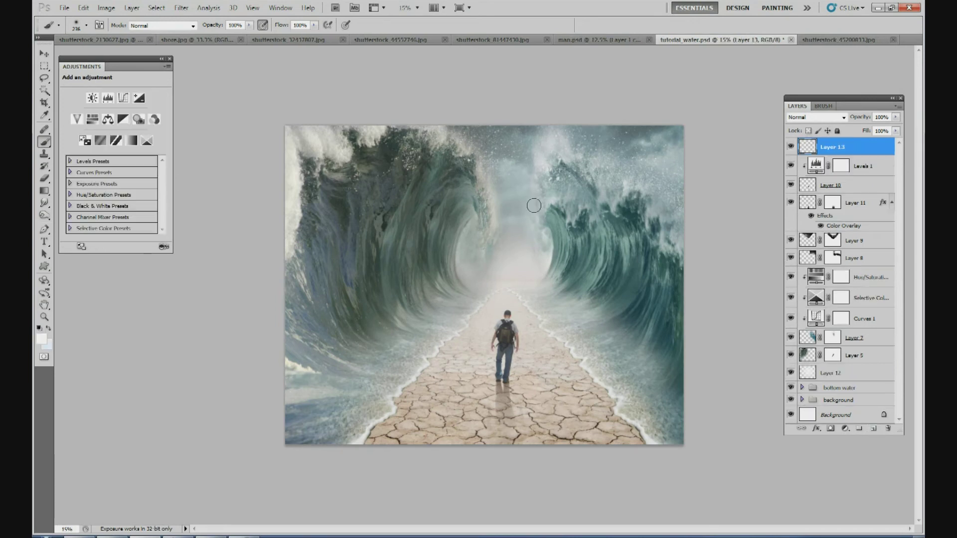
pyautogui.click(44, 191)
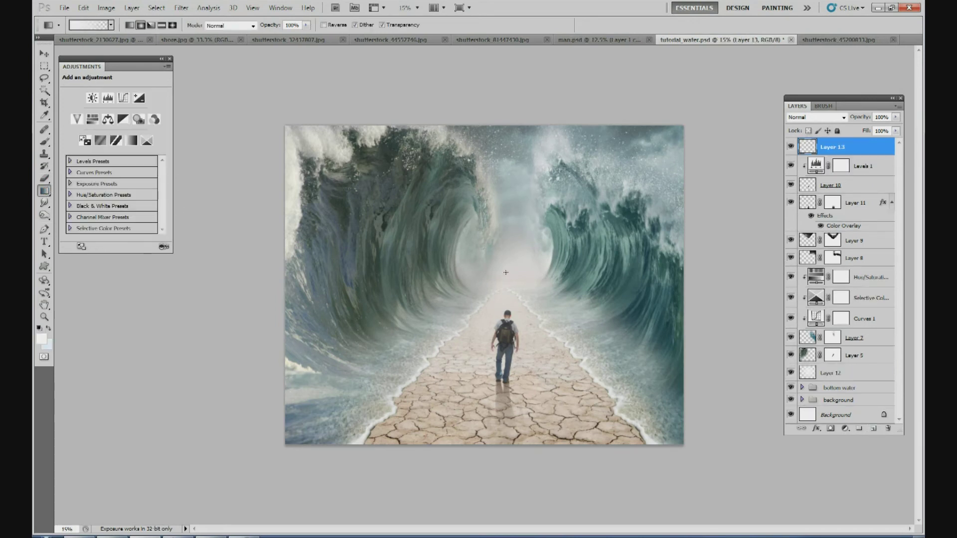
pyautogui.keyDown('shift'); pyautogui.rightClick(655, 272); pyautogui.keyUp('shift')
pyautogui.moveTo(506, 271); pyautogui.dragTo(546, 271)
pyautogui.click(531, 244)
pyautogui.hotkey('ctrl', 'alt', 'z')
pyautogui.moveTo(683, 259); pyautogui.dragTo(682, 259)
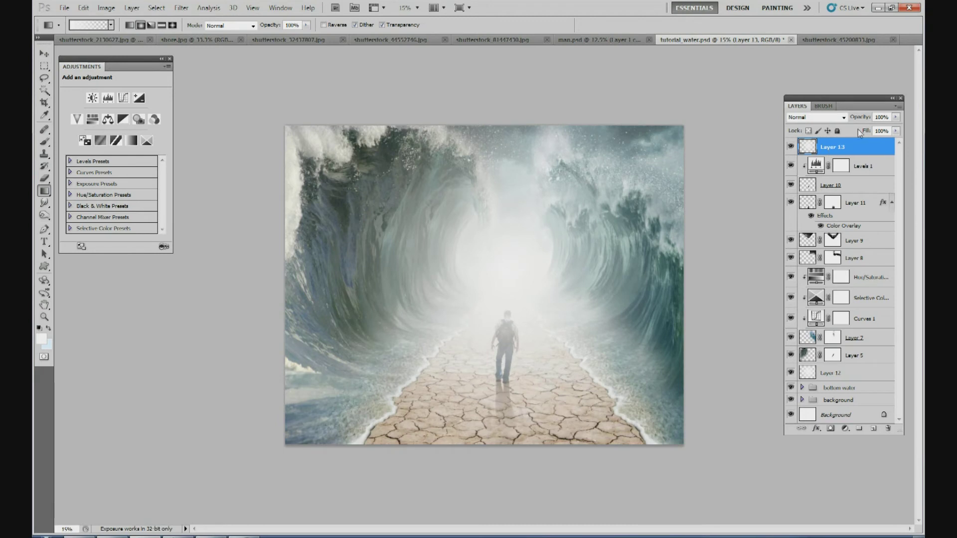
# Lower Layer 13's opacity to 31% and move it directly below Layer 10, behind the walking man
pyautogui.moveTo(896, 117); pyautogui.dragTo(862, 134)
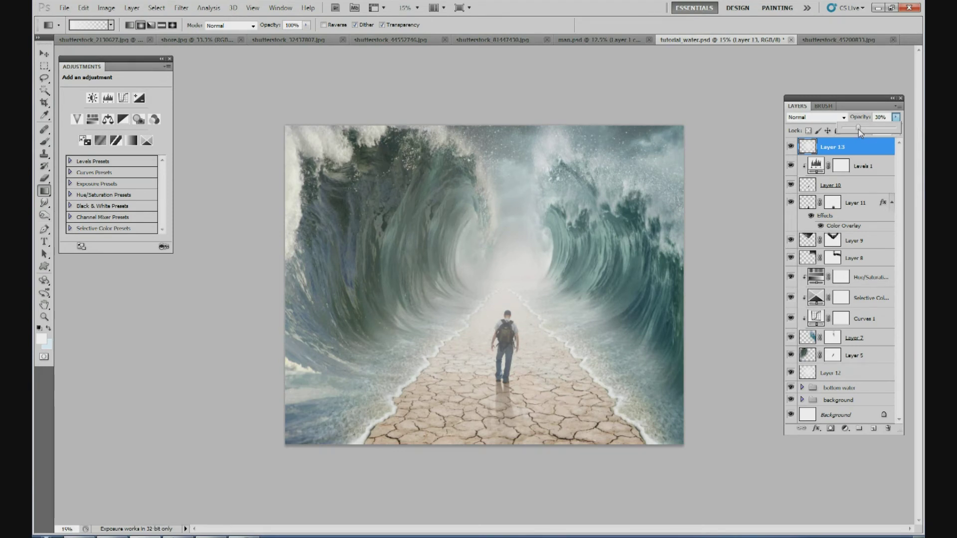
pyautogui.click(829, 159)
pyautogui.moveTo(833, 149); pyautogui.dragTo(831, 191)
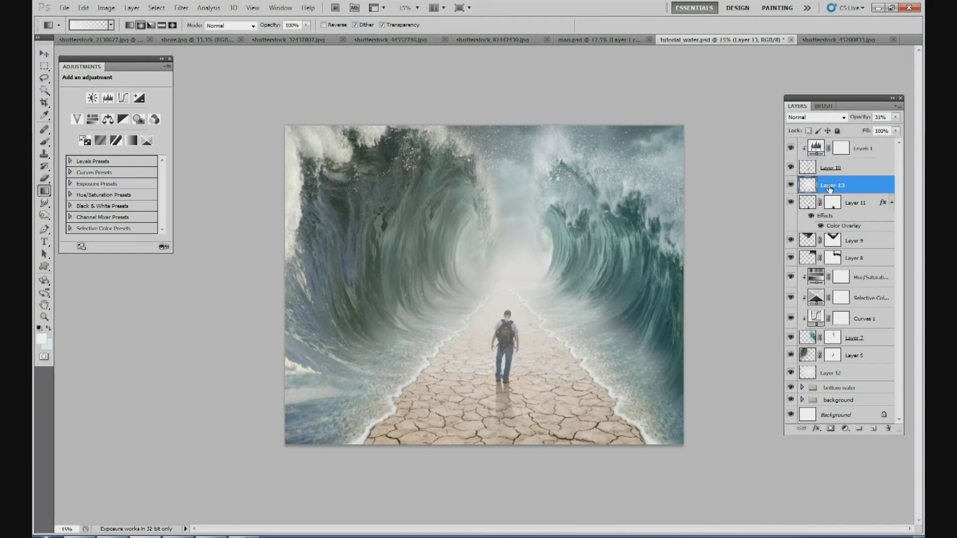
pyautogui.moveTo(835, 187)
pyautogui.mouseDown()
pyautogui.moveTo(844, 144)
pyautogui.moveTo(827, 187)
pyautogui.mouseUp()
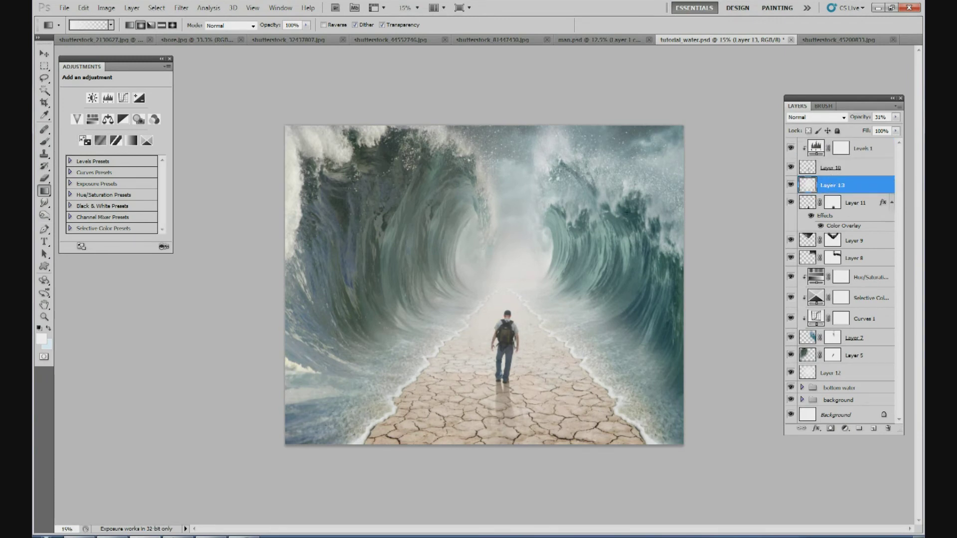
# Create a new layer at the top of the stack and fill it entirely with black (000000)
pyautogui.click(869, 154)
pyautogui.click(874, 429)
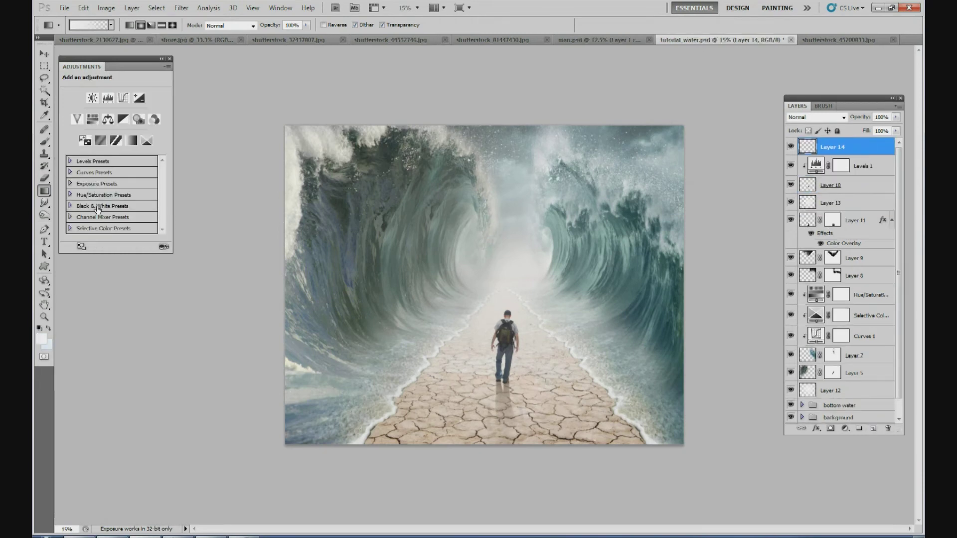
pyautogui.rightClick(46, 194)
pyautogui.click(57, 201)
pyautogui.click(42, 341)
pyautogui.click(643, 483)
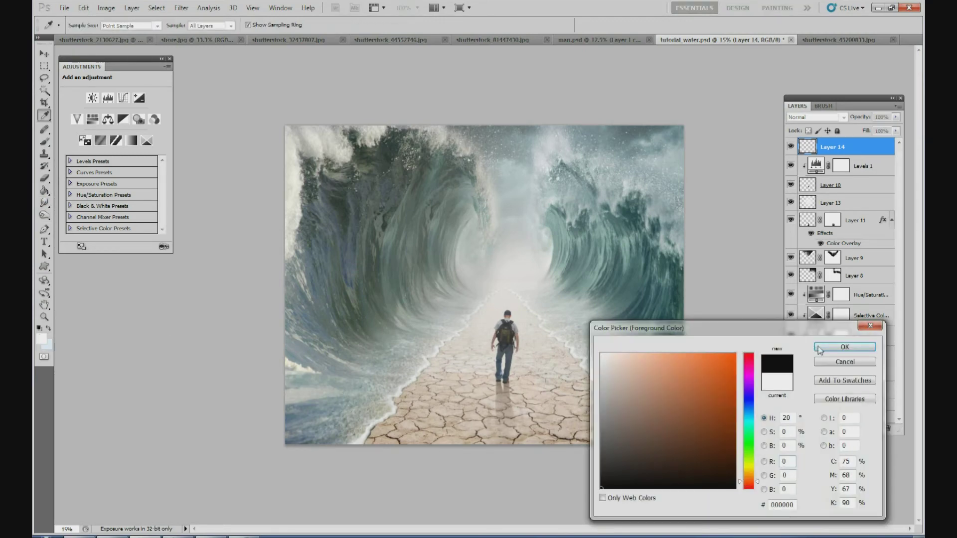
pyautogui.click(822, 348)
pyautogui.click(543, 235)
# Render a 105mm Prime lens flare at 115% brightness on the black layer, centred slightly right of the middle
pyautogui.click(187, 9)
pyautogui.moveTo(245, 155)
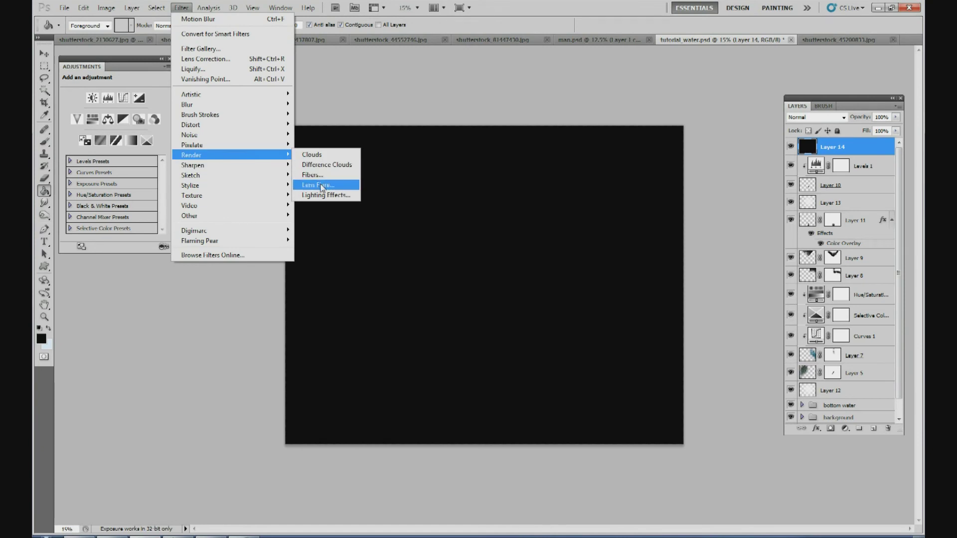
pyautogui.click(325, 187)
pyautogui.click(421, 293)
pyautogui.click(435, 180)
pyautogui.moveTo(442, 178); pyautogui.dragTo(443, 181)
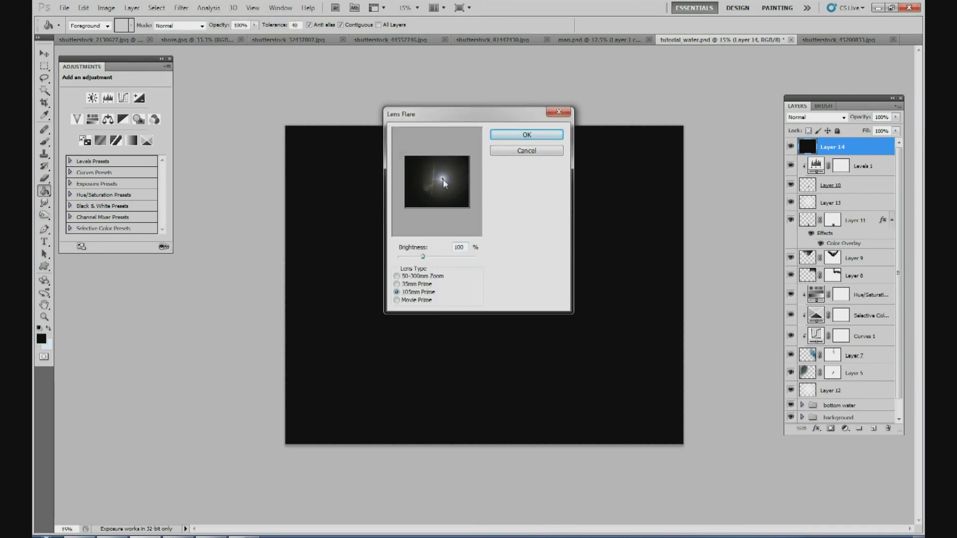
pyautogui.moveTo(423, 257); pyautogui.dragTo(428, 256)
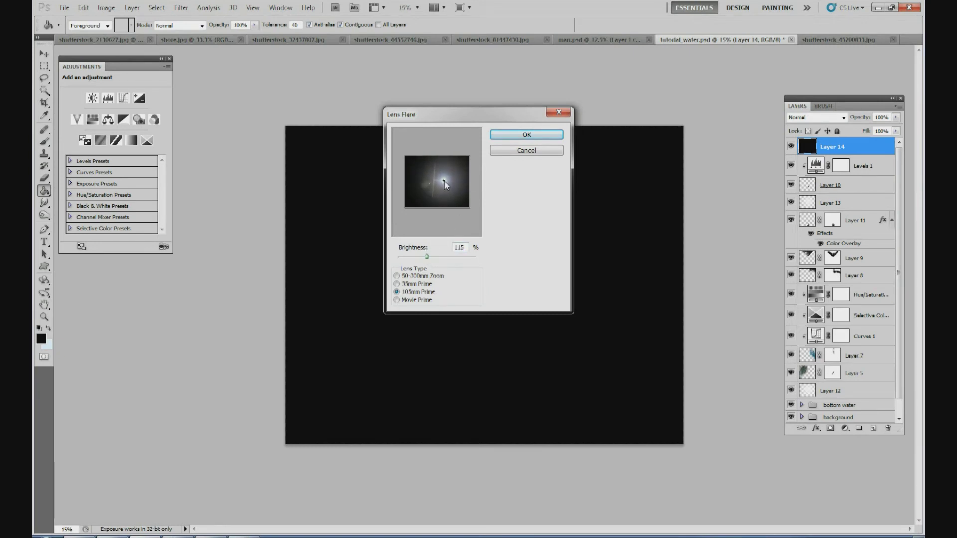
pyautogui.click(521, 136)
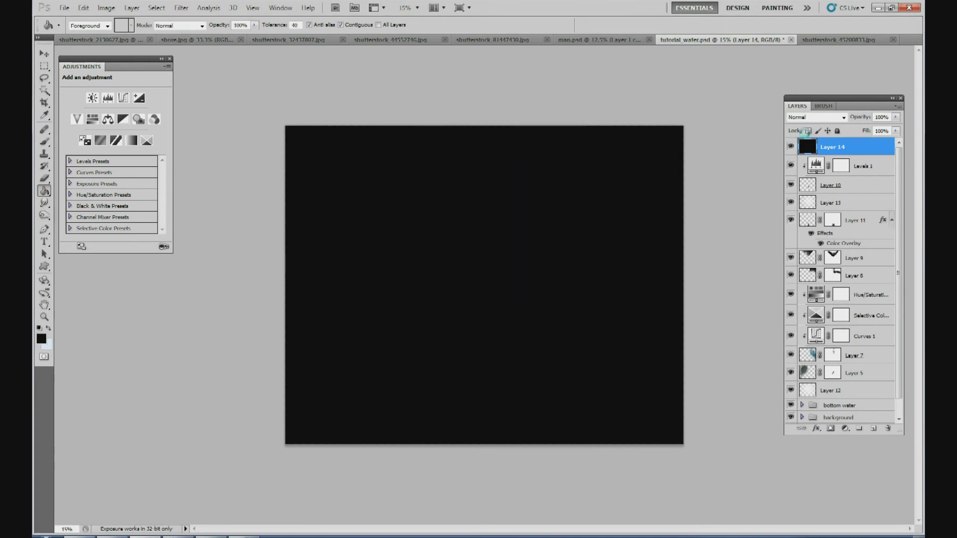
# Set Layer 14's blend mode to Screen, and scale it to about 110% with the flare positioned over the horizon glow
pyautogui.click(817, 117)
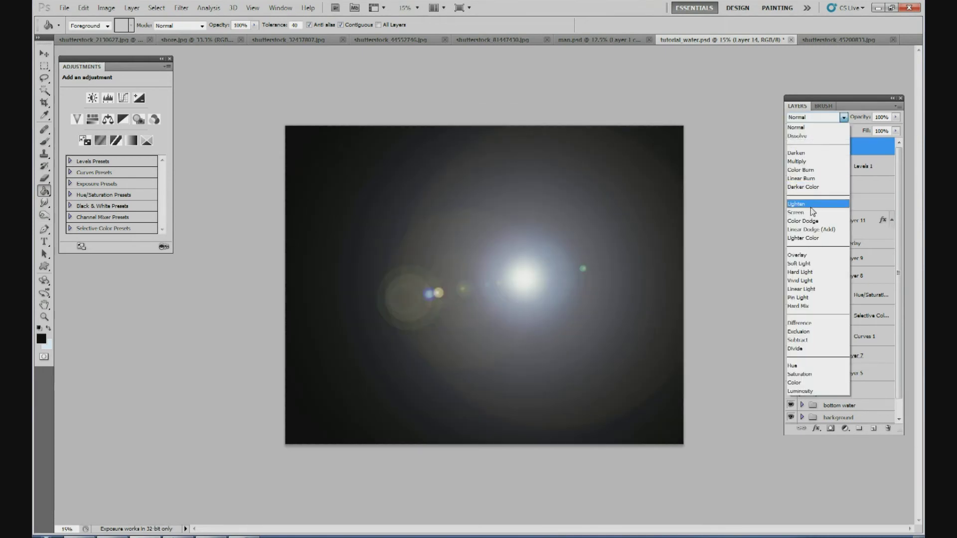
pyautogui.click(811, 207)
pyautogui.click(44, 54)
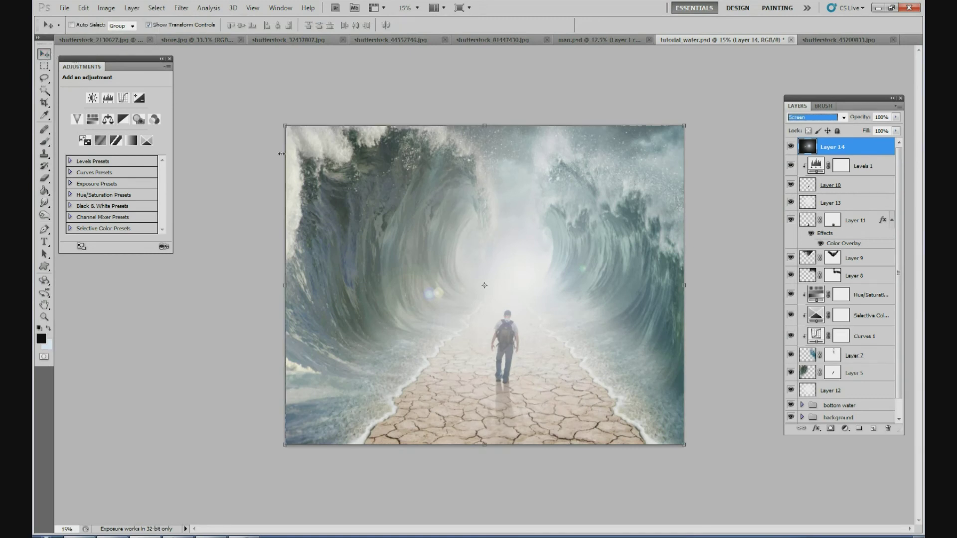
pyautogui.moveTo(579, 281); pyautogui.dragTo(561, 250)
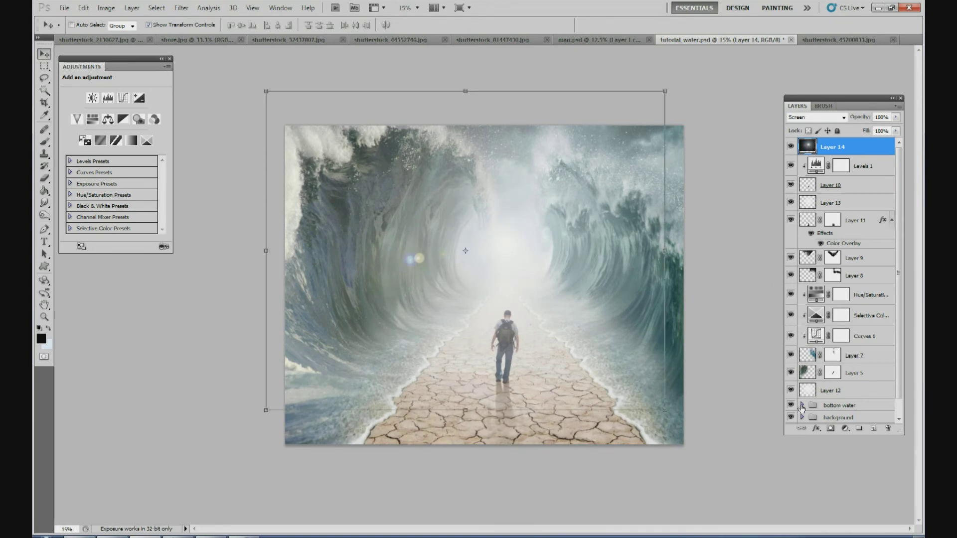
pyautogui.moveTo(661, 92); pyautogui.dragTo(704, 64)
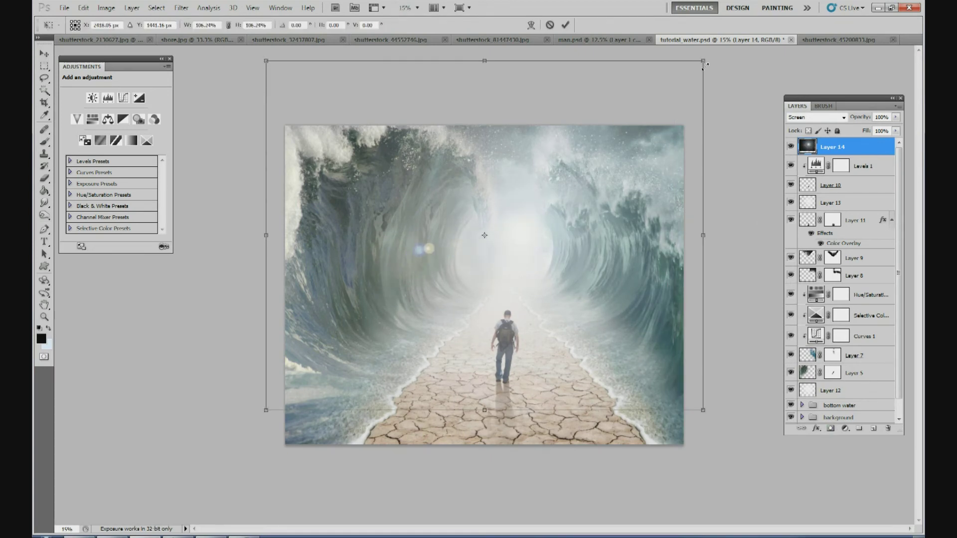
pyautogui.moveTo(657, 109)
pyautogui.mouseDown()
pyautogui.moveTo(635, 124)
pyautogui.moveTo(643, 120)
pyautogui.mouseUp()
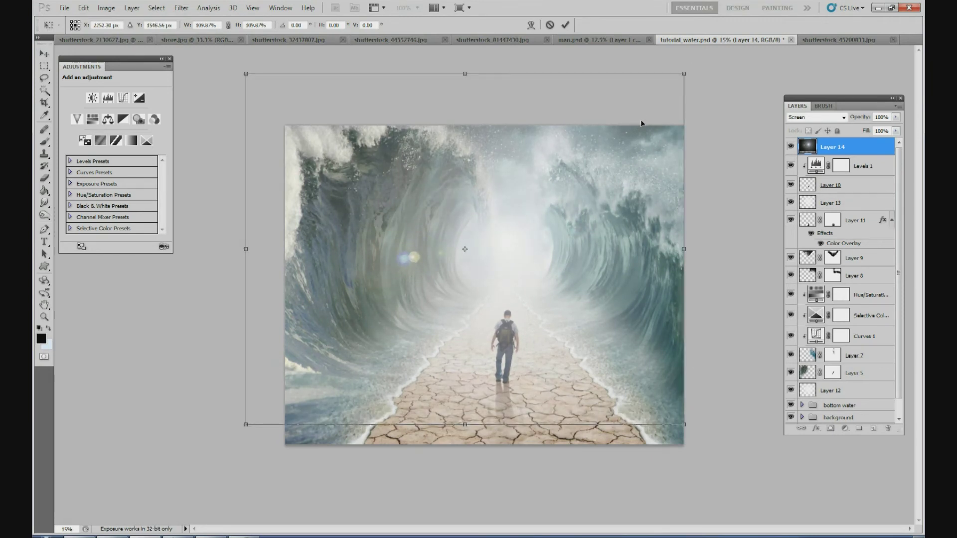
pyautogui.click(566, 25)
# Add a layer mask to Layer 14 and switch its blend mode to Multiply to expose the flare layer's edges
pyautogui.click(830, 428)
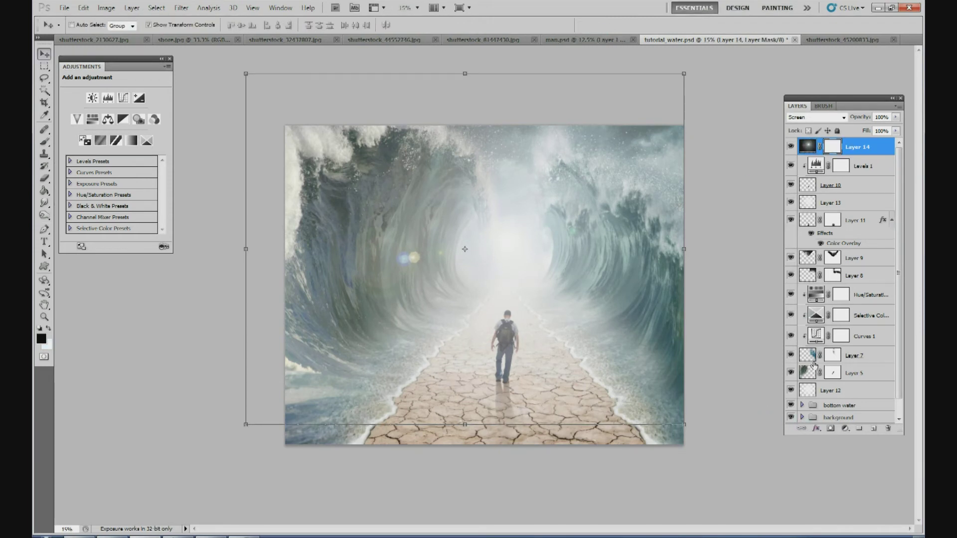
pyautogui.click(44, 142)
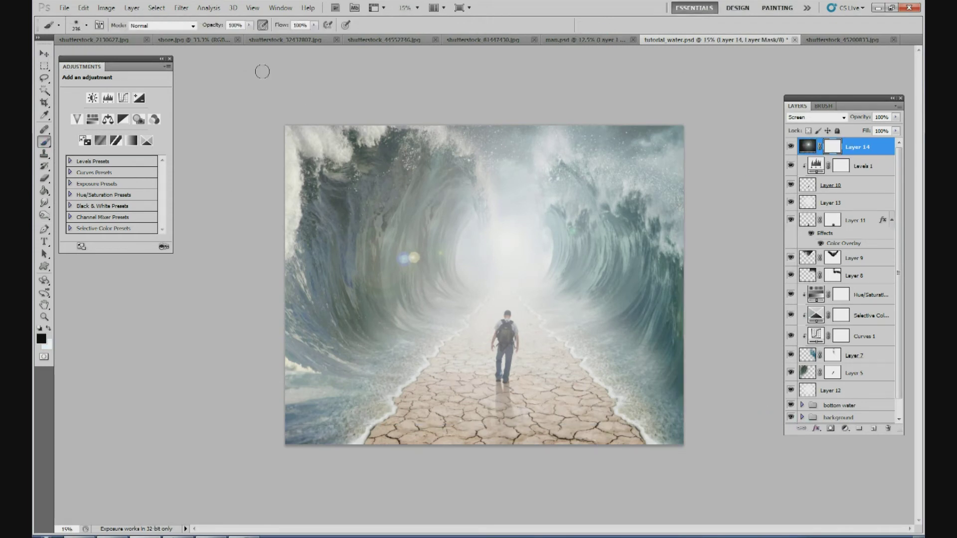
pyautogui.click(88, 25)
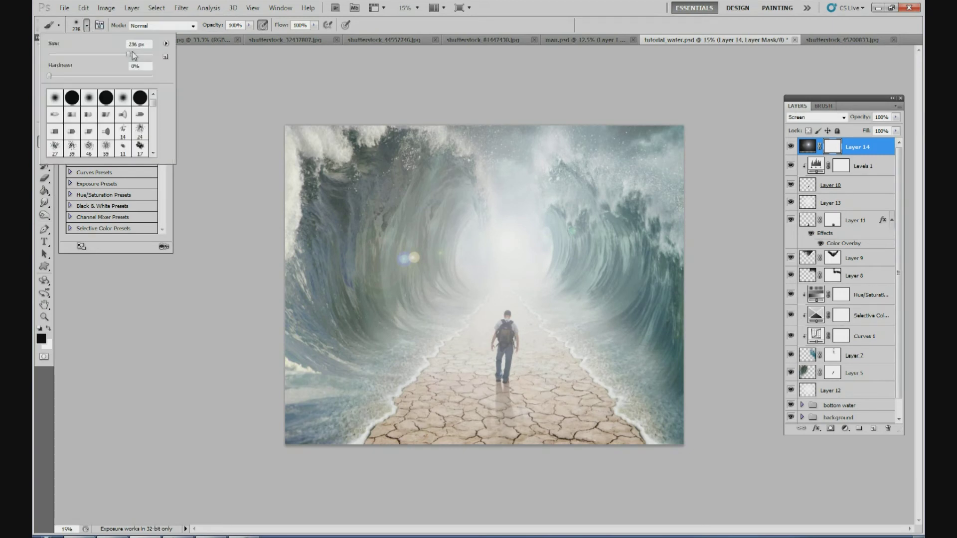
pyautogui.click(818, 117)
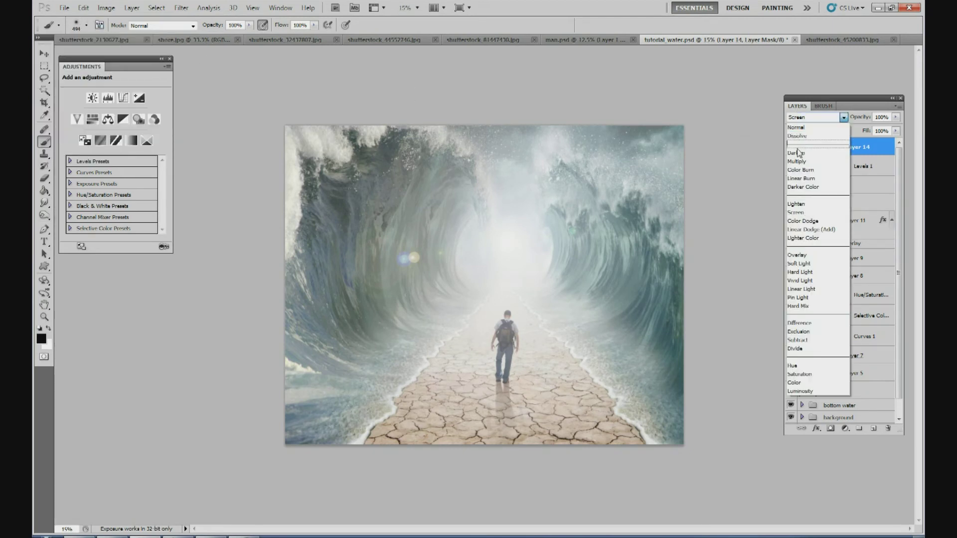
pyautogui.click(797, 159)
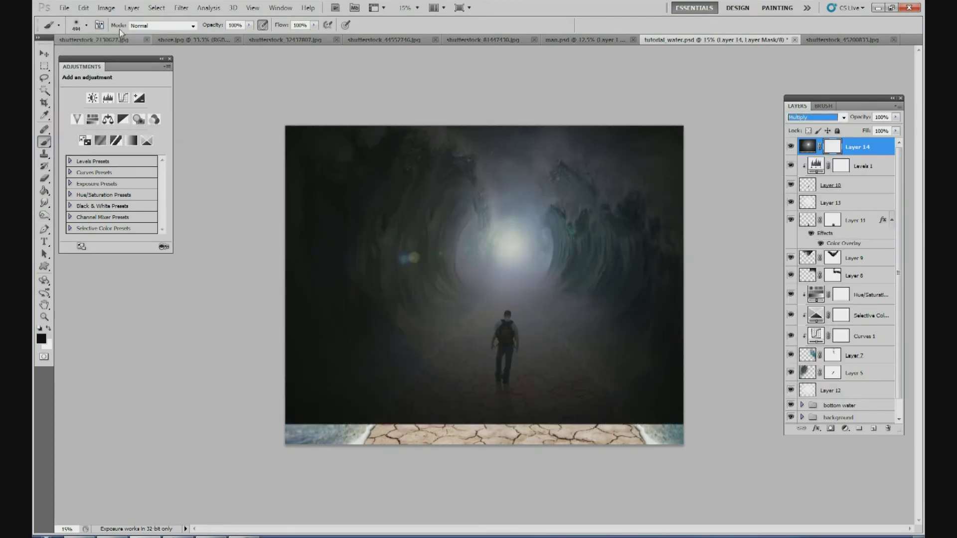
# Paint black along the bottom edge of the flare on Layer 14's mask with a soft brush of about 1557 px
pyautogui.click(86, 26)
pyautogui.moveTo(149, 56); pyautogui.dragTo(154, 56)
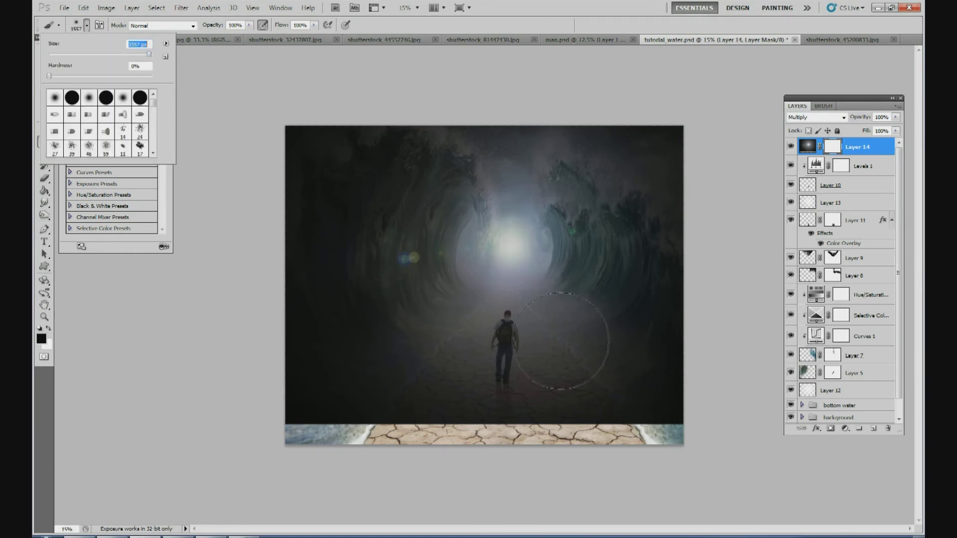
pyautogui.click(680, 473)
pyautogui.moveTo(673, 469)
pyautogui.mouseDown()
pyautogui.moveTo(588, 473)
pyautogui.moveTo(683, 461)
pyautogui.moveTo(525, 477)
pyautogui.moveTo(490, 472)
pyautogui.moveTo(532, 471)
pyautogui.moveTo(263, 468)
pyautogui.moveTo(537, 477)
pyautogui.mouseUp()
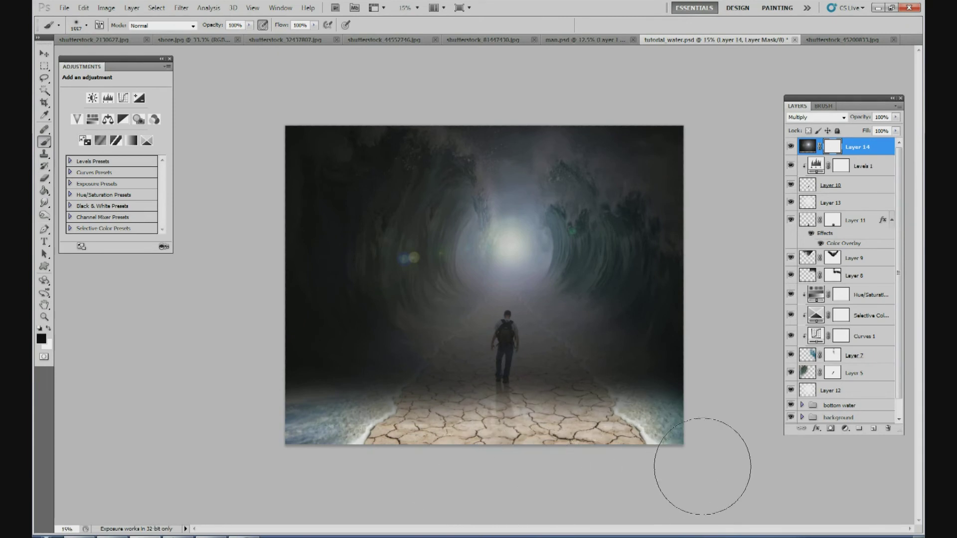
# Set Layer 14's blend mode back to Screen and try adjusting the layer's opacity
pyautogui.click(815, 117)
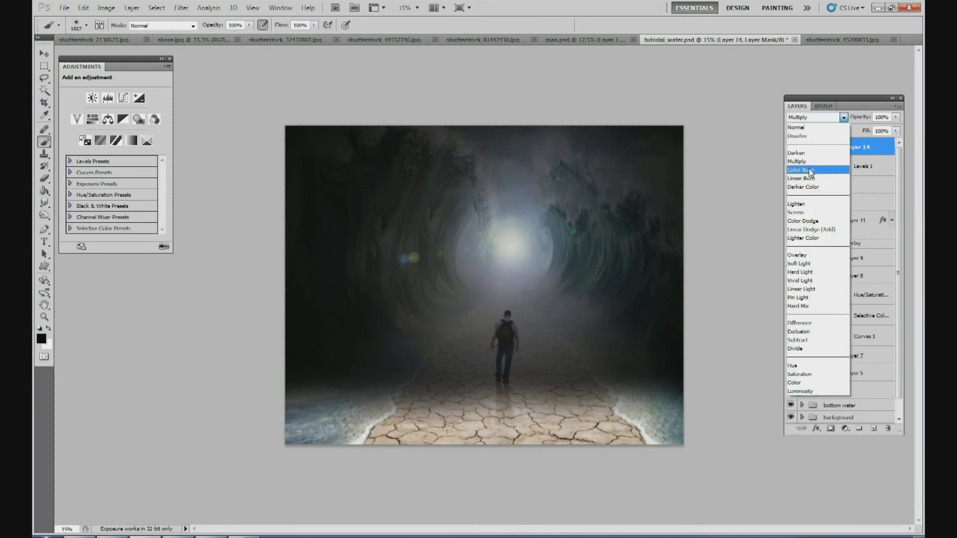
pyautogui.click(805, 213)
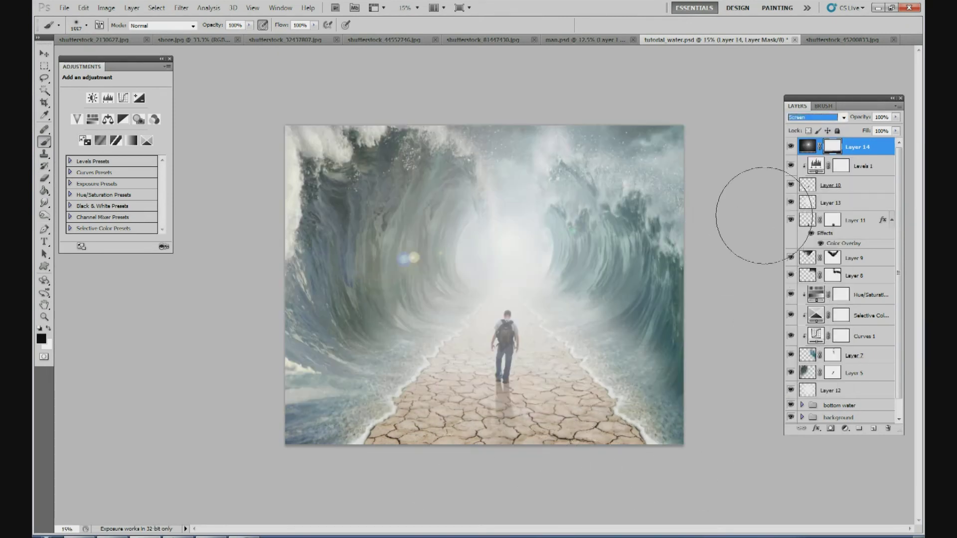
pyautogui.click(800, 209)
pyautogui.click(876, 146)
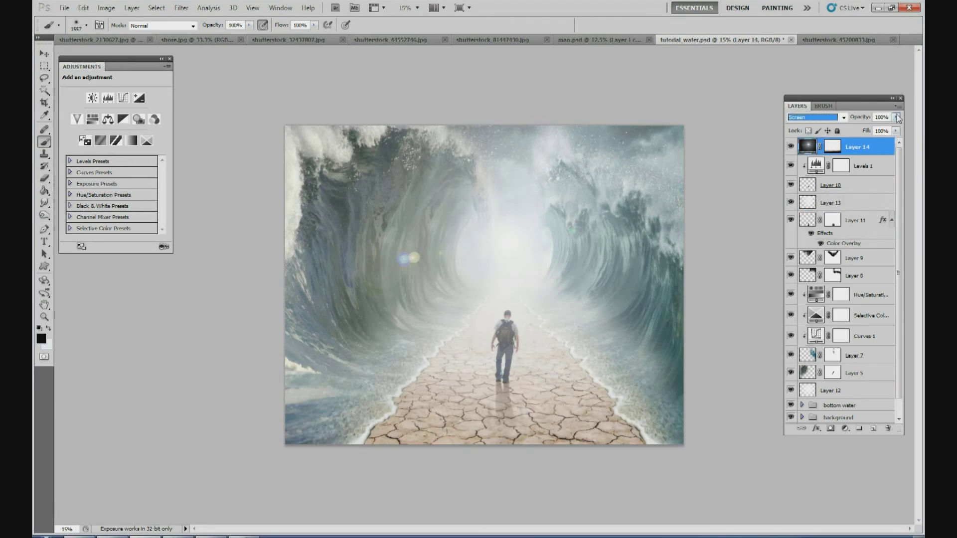
pyautogui.click(896, 117)
pyautogui.moveTo(893, 128)
pyautogui.mouseDown()
pyautogui.moveTo(839, 128)
pyautogui.moveTo(891, 129)
pyautogui.mouseUp()
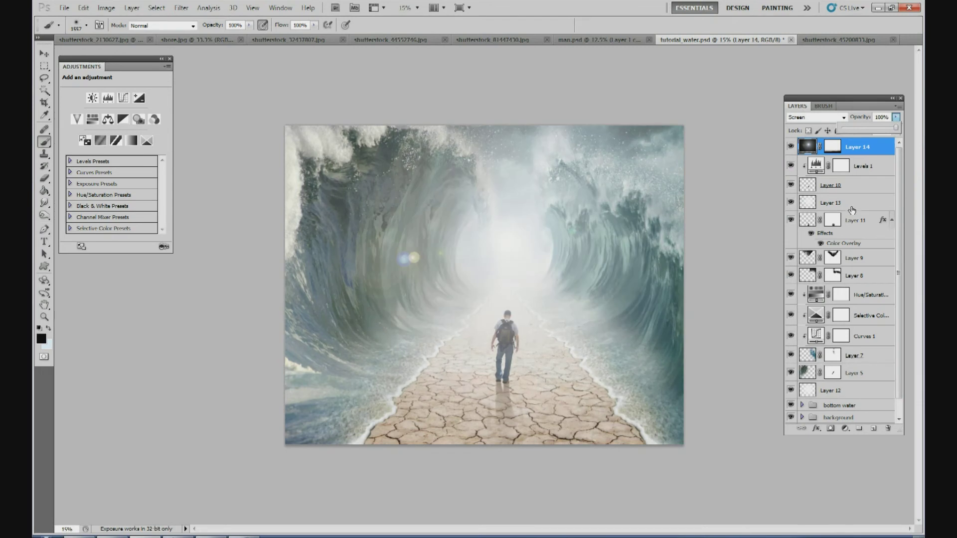
# Lower the opacity of the Layer 13 glow to 22%
pyautogui.click(855, 204)
pyautogui.click(896, 118)
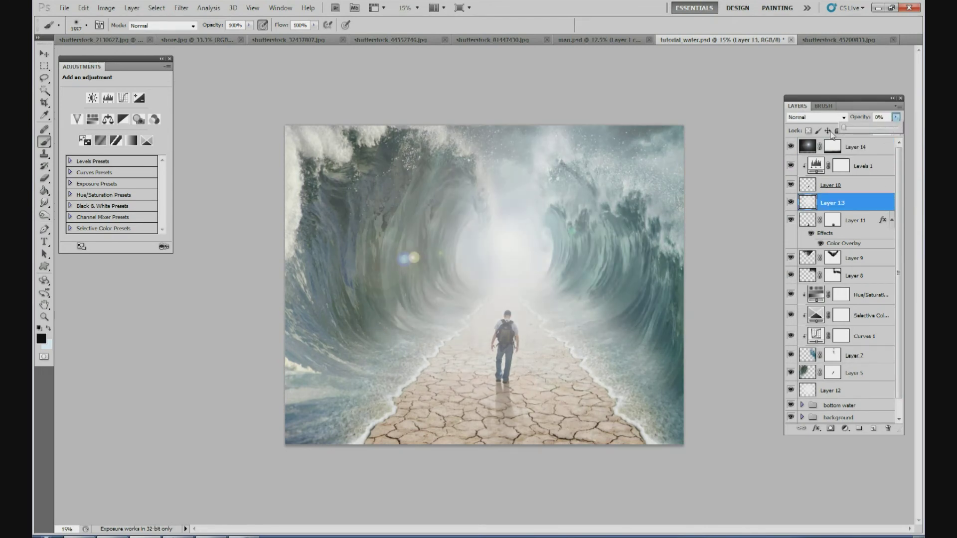
pyautogui.moveTo(852, 132); pyautogui.dragTo(856, 131)
# Reduce the opacity of the Layer 12 glow behind the waves to 25%
pyautogui.moveTo(898, 172); pyautogui.dragTo(899, 190)
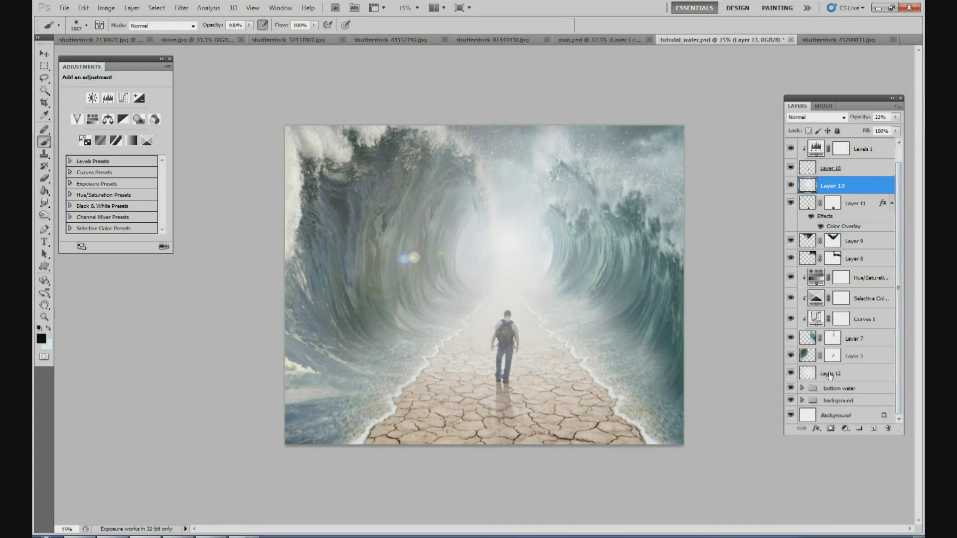
pyautogui.click(832, 374)
pyautogui.click(895, 117)
pyautogui.moveTo(873, 128); pyautogui.dragTo(849, 133)
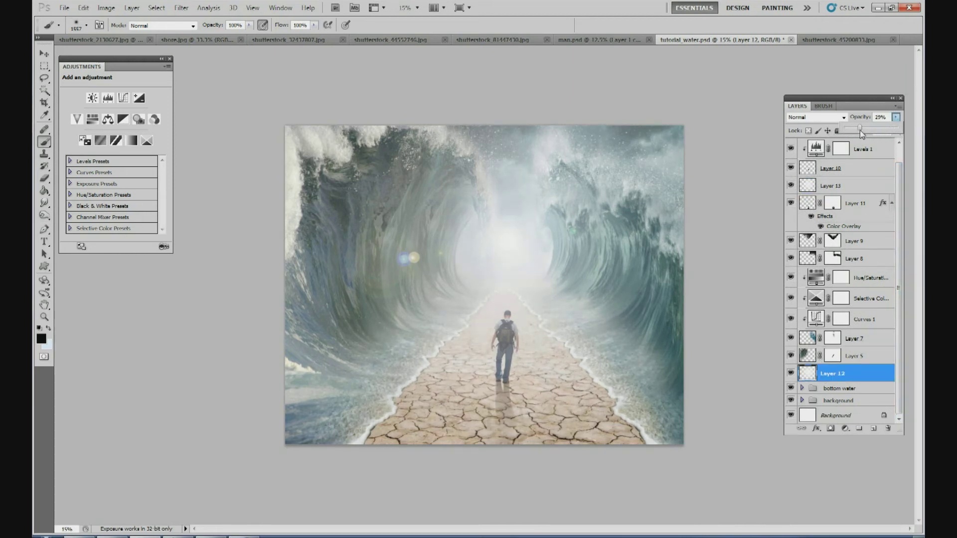
pyautogui.moveTo(859, 129); pyautogui.dragTo(858, 128)
# Add a new layer above Layer 14 and prepare a soft 2500 px brush in orange (ee8c00)
pyautogui.scroll(1, 898, 157)
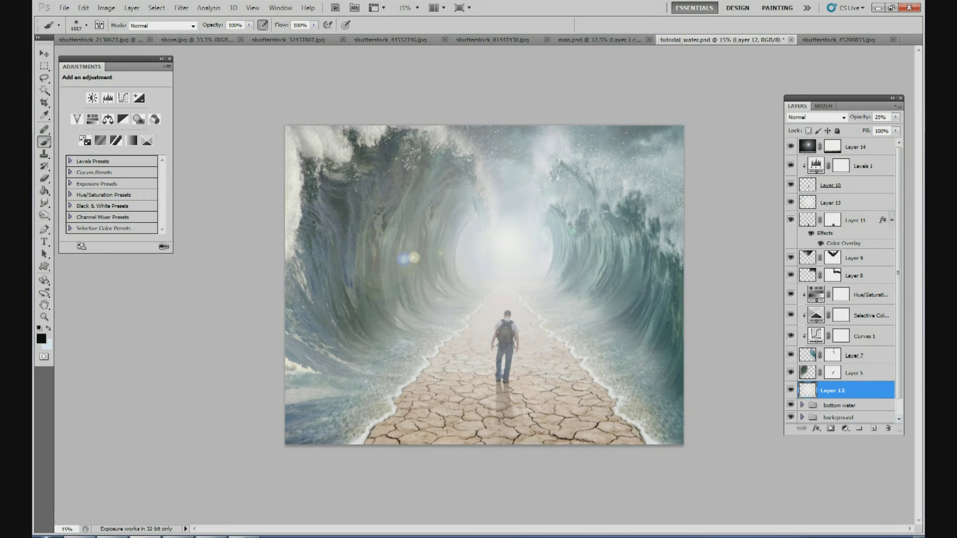
pyautogui.click(859, 147)
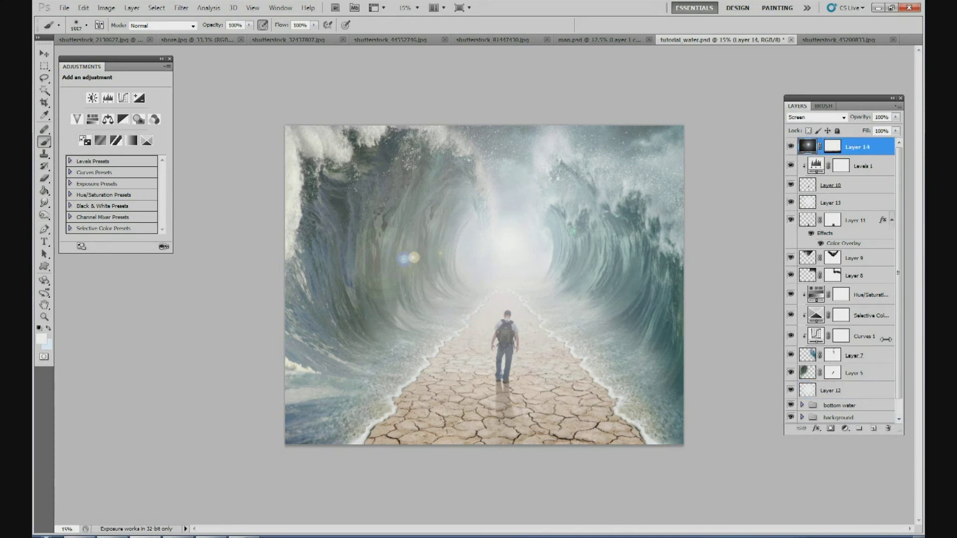
pyautogui.click(873, 429)
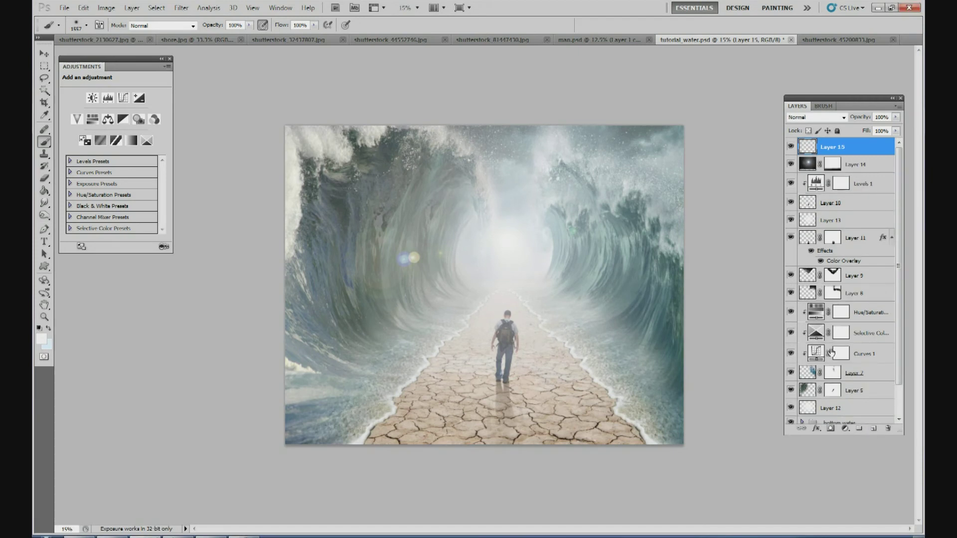
pyautogui.click(42, 340)
pyautogui.click(723, 402)
pyautogui.moveTo(751, 467); pyautogui.dragTo(751, 476)
pyautogui.moveTo(733, 394)
pyautogui.mouseDown()
pyautogui.moveTo(757, 361)
pyautogui.moveTo(740, 369)
pyautogui.mouseUp()
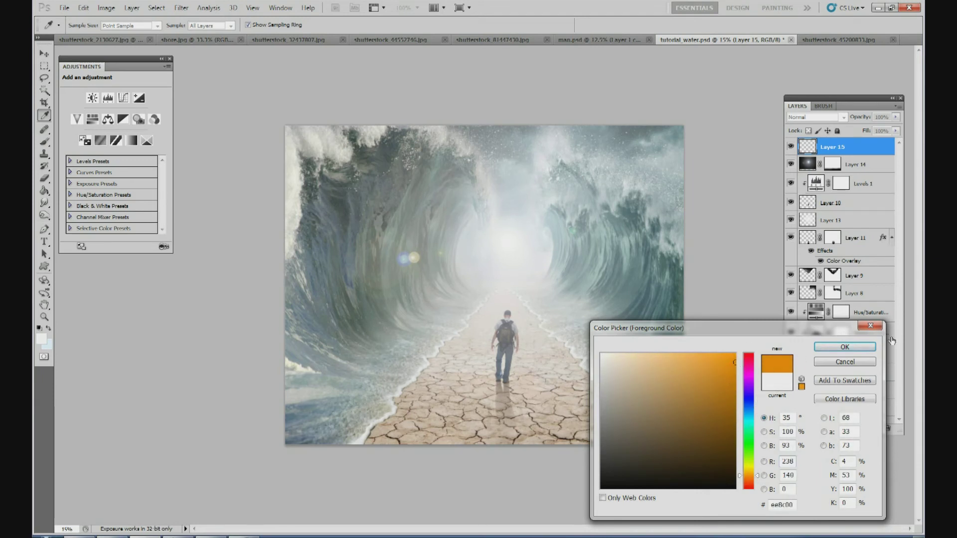
pyautogui.click(844, 348)
pyautogui.press('b')
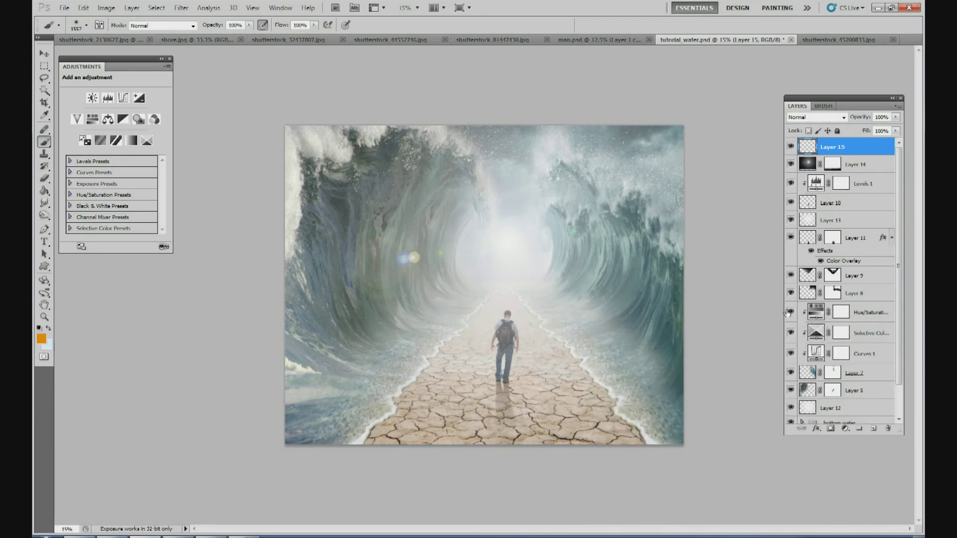
pyautogui.click(87, 27)
pyautogui.moveTo(136, 54); pyautogui.dragTo(155, 54)
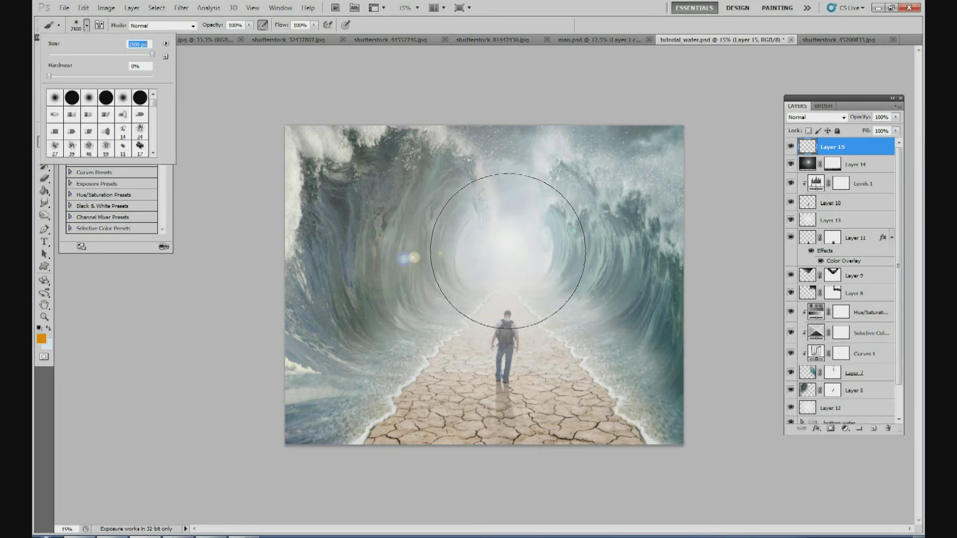
# Try toning the horizon glow with an orange brush dab in Color blend mode, and undo it
pyautogui.click(507, 250)
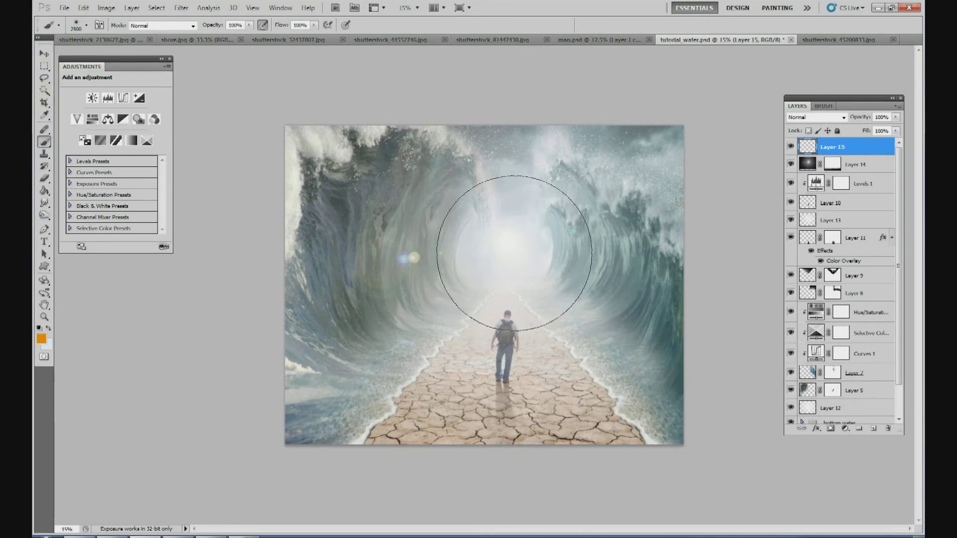
pyautogui.click(508, 248)
pyautogui.click(812, 118)
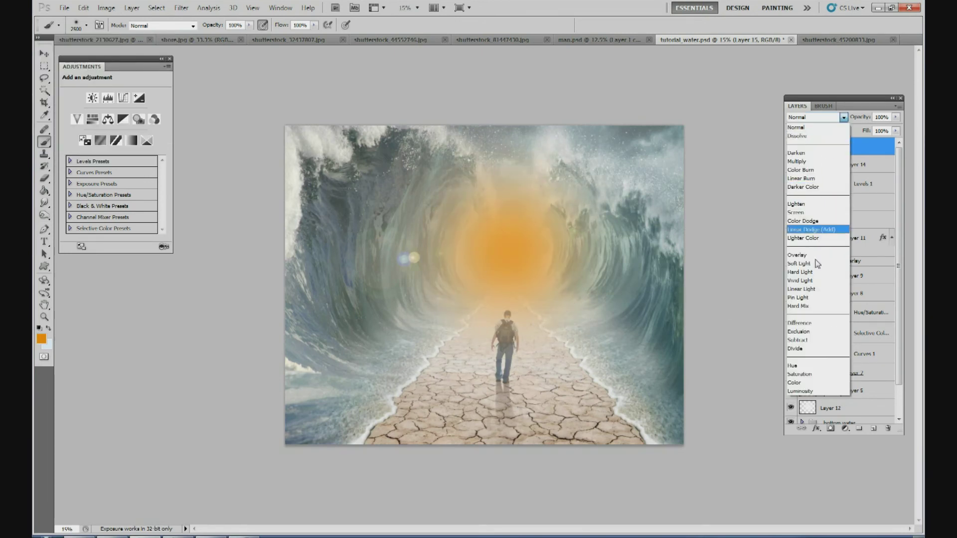
pyautogui.click(798, 372)
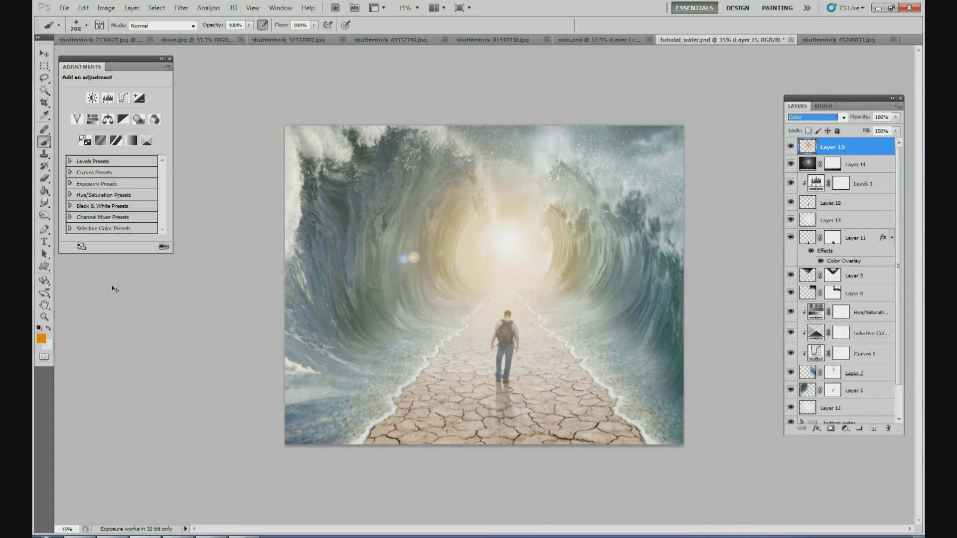
pyautogui.hotkey('ctrl', 'alt', 'z')
pyautogui.hotkey('ctrl', 'alt', 'z')
# Paint a yellow (eeb300) dab over the horizon glow on the new top layer and set its blend mode to Color
pyautogui.click(41, 339)
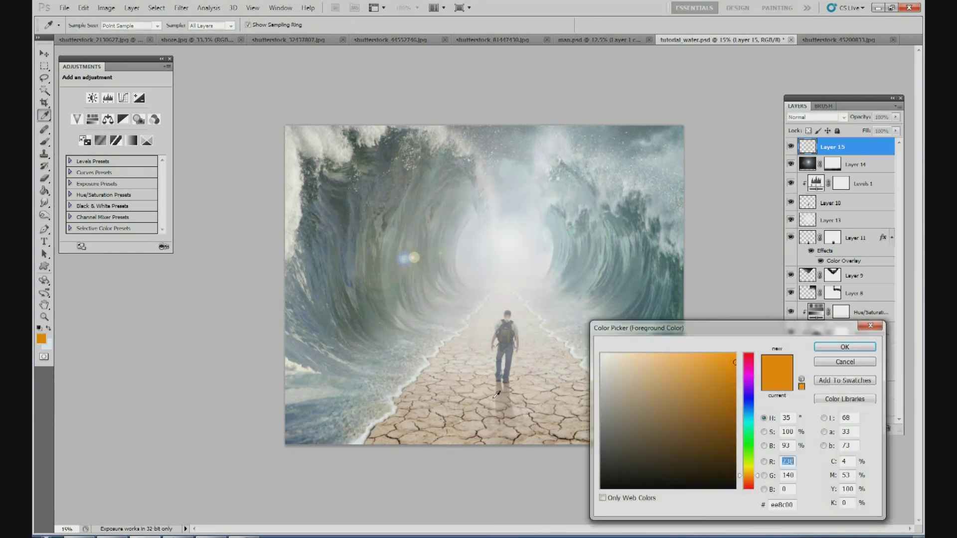
pyautogui.moveTo(746, 477); pyautogui.dragTo(747, 471)
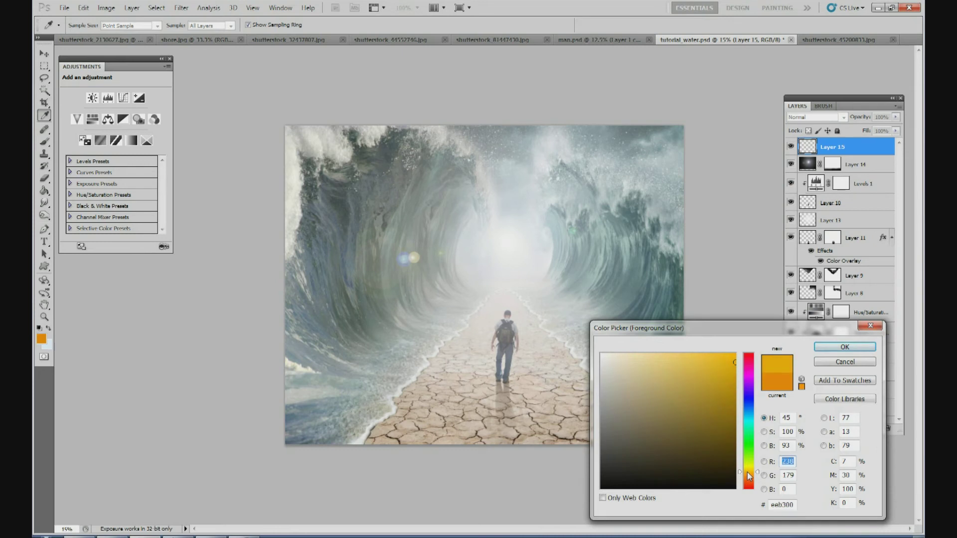
pyautogui.click(832, 352)
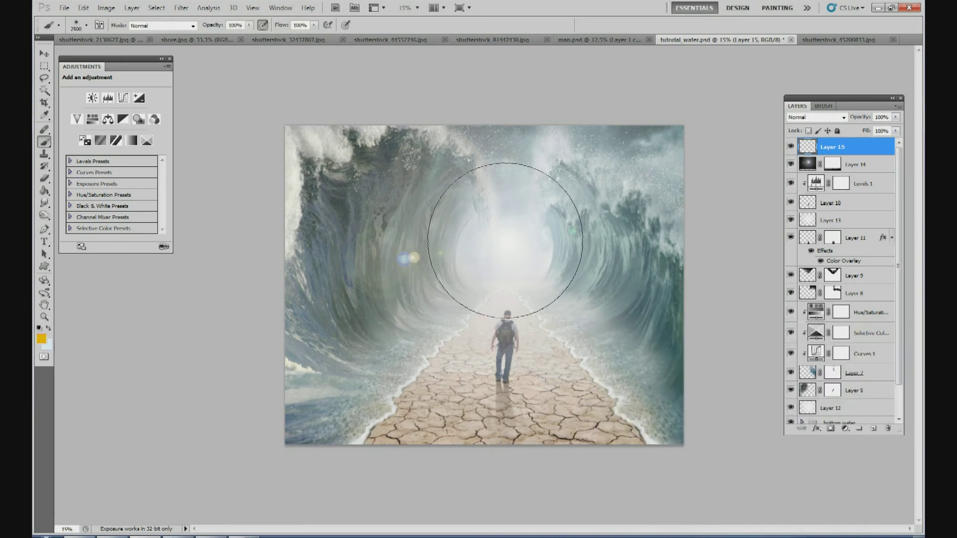
pyautogui.click(535, 243)
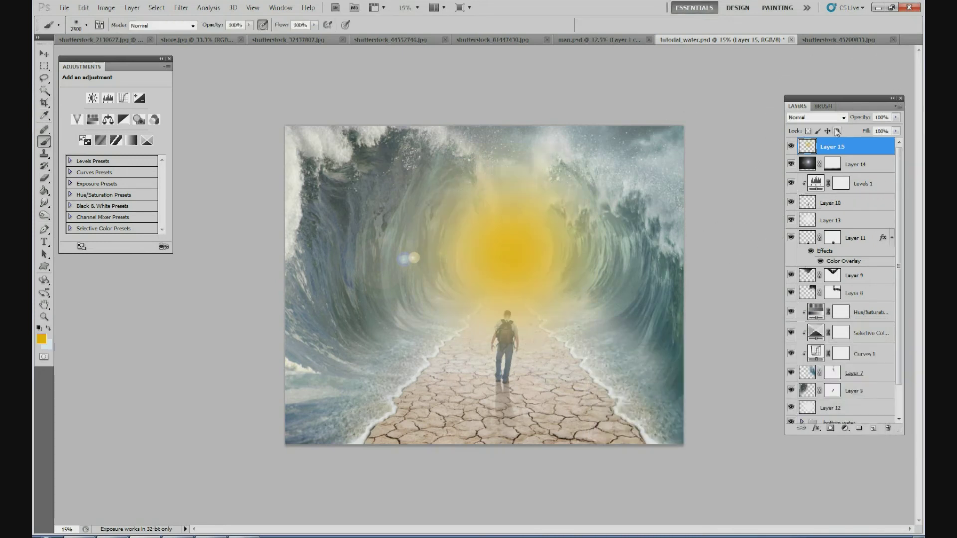
pyautogui.click(818, 117)
pyautogui.click(803, 383)
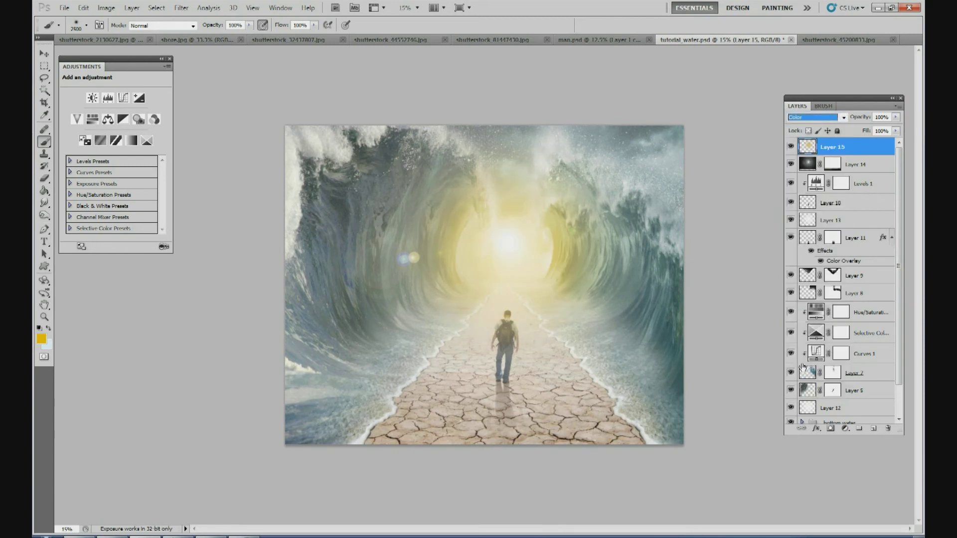
# Reduce the opacity of the yellow glow layer to 26%
pyautogui.click(896, 117)
pyautogui.moveTo(896, 131); pyautogui.dragTo(848, 134)
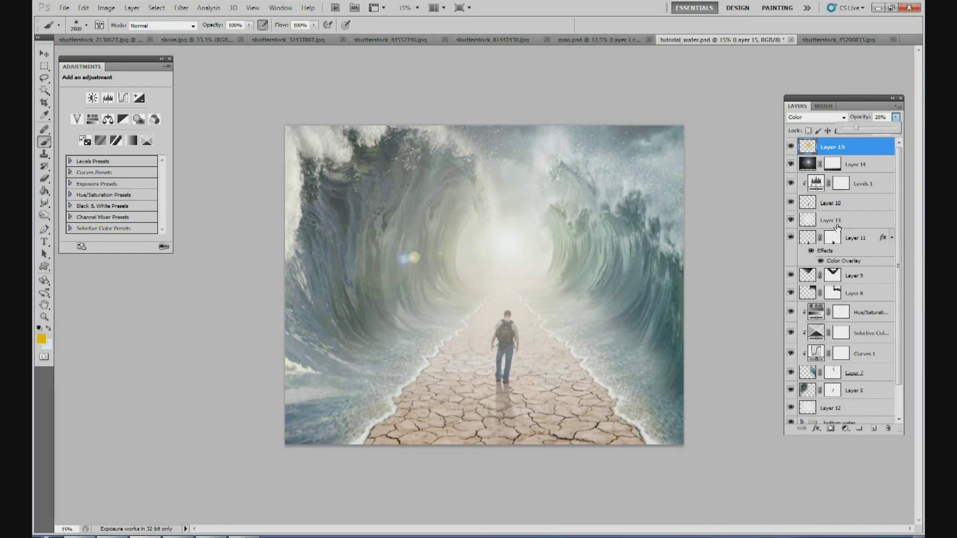
pyautogui.moveTo(830, 156)
pyautogui.mouseDown()
pyautogui.moveTo(838, 174)
pyautogui.moveTo(840, 146)
pyautogui.mouseUp()
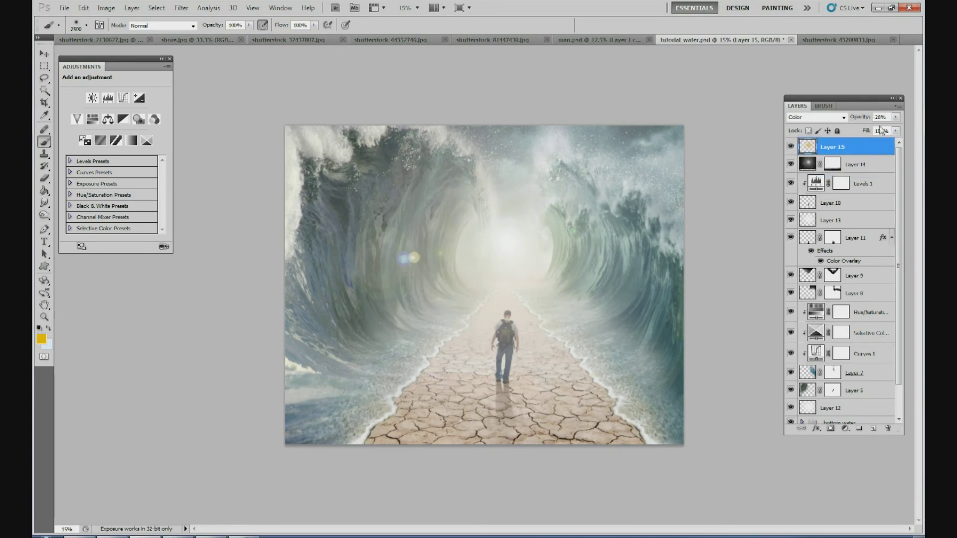
pyautogui.click(895, 116)
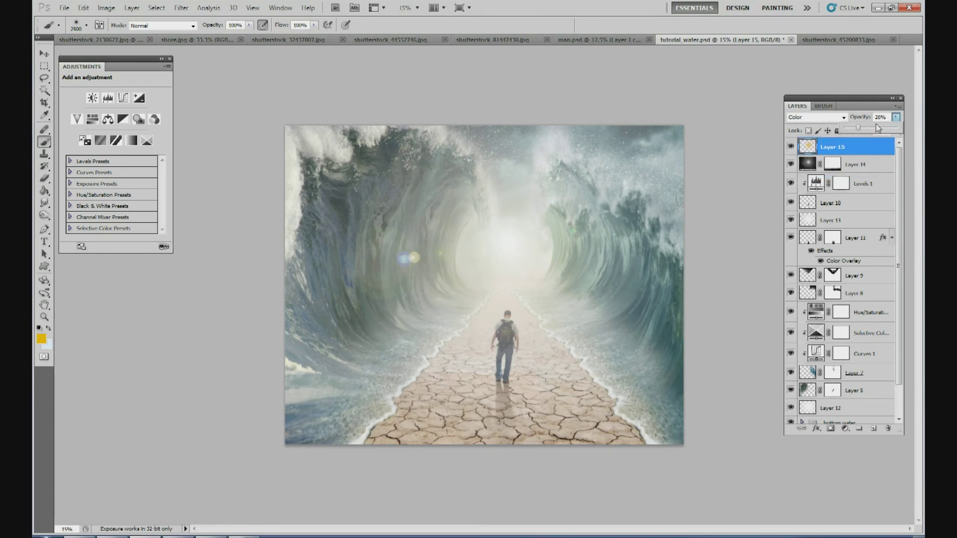
# Scale the yellow glow down slightly and keep it centred around the light on the horizon
pyautogui.click(43, 54)
pyautogui.moveTo(676, 405); pyautogui.dragTo(630, 352)
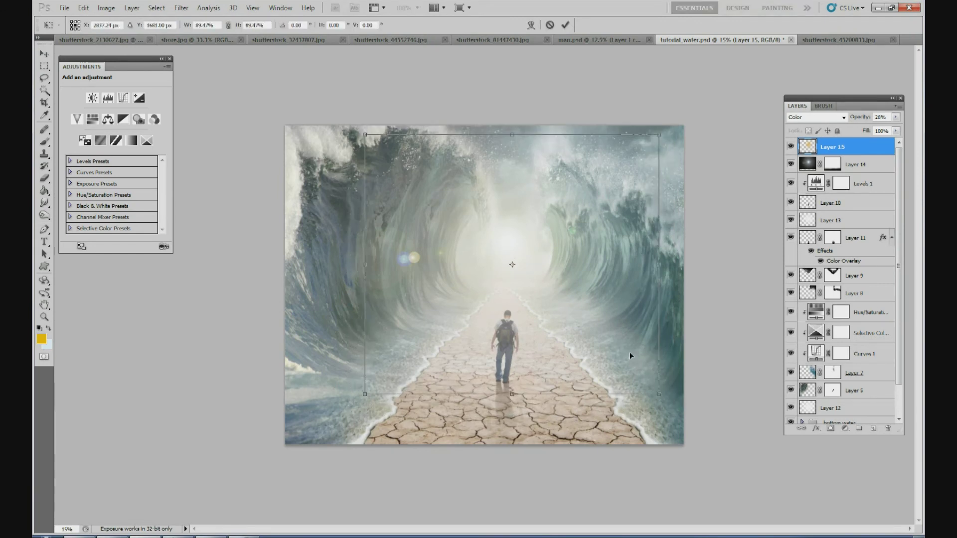
pyautogui.moveTo(659, 395); pyautogui.dragTo(637, 364)
pyautogui.click(565, 25)
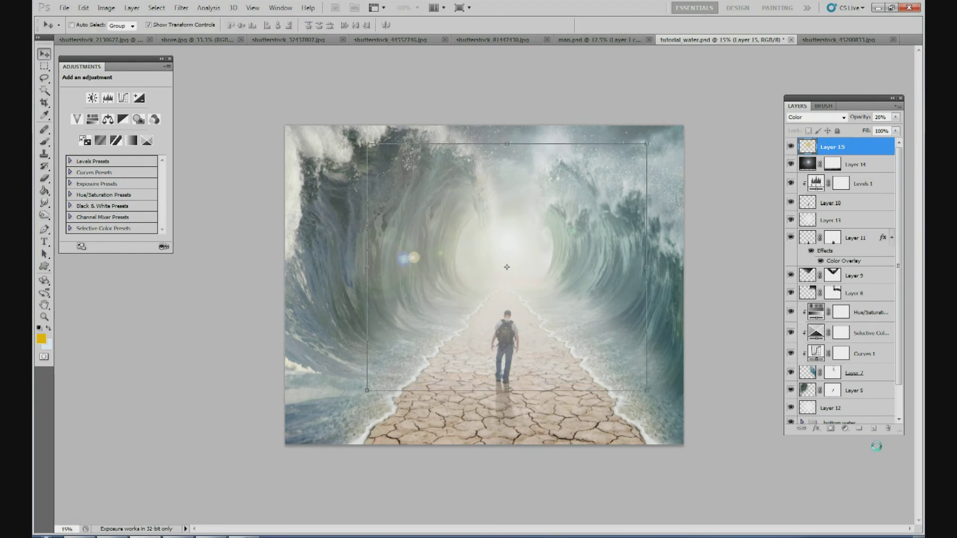
# Move the Layer 14 lens flare below Layer 10 so that it sits behind the walking man
pyautogui.click(859, 164)
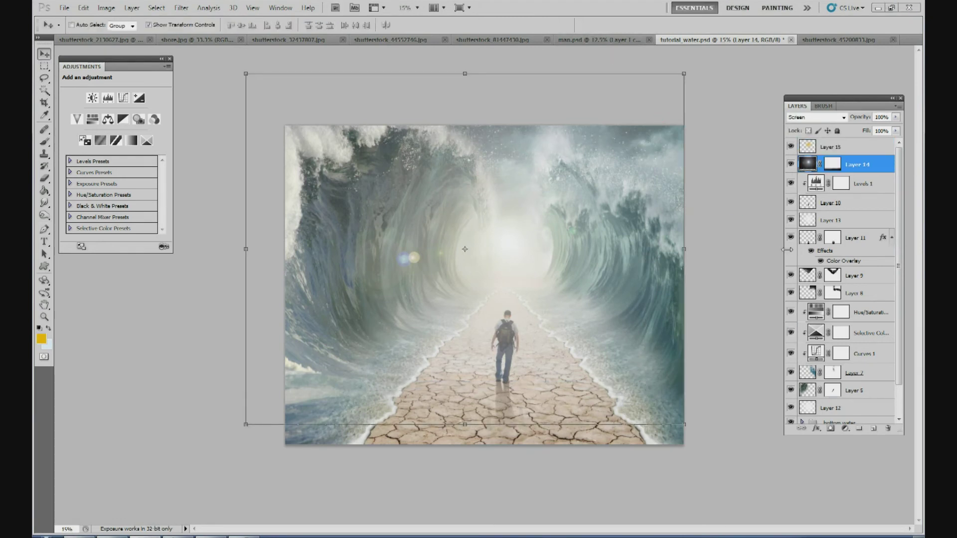
pyautogui.click(417, 7)
pyautogui.click(414, 27)
pyautogui.moveTo(919, 277); pyautogui.dragTo(919, 303)
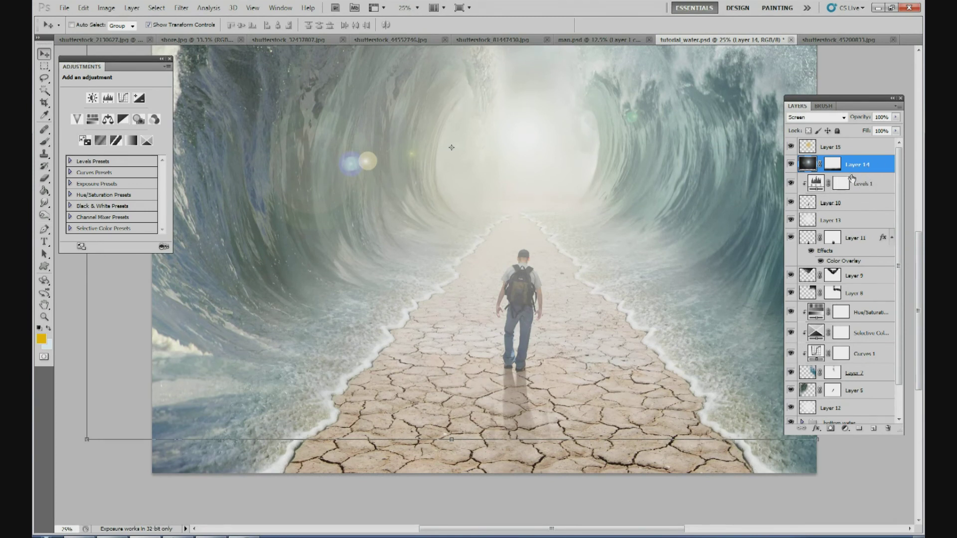
pyautogui.moveTo(859, 170); pyautogui.dragTo(849, 206)
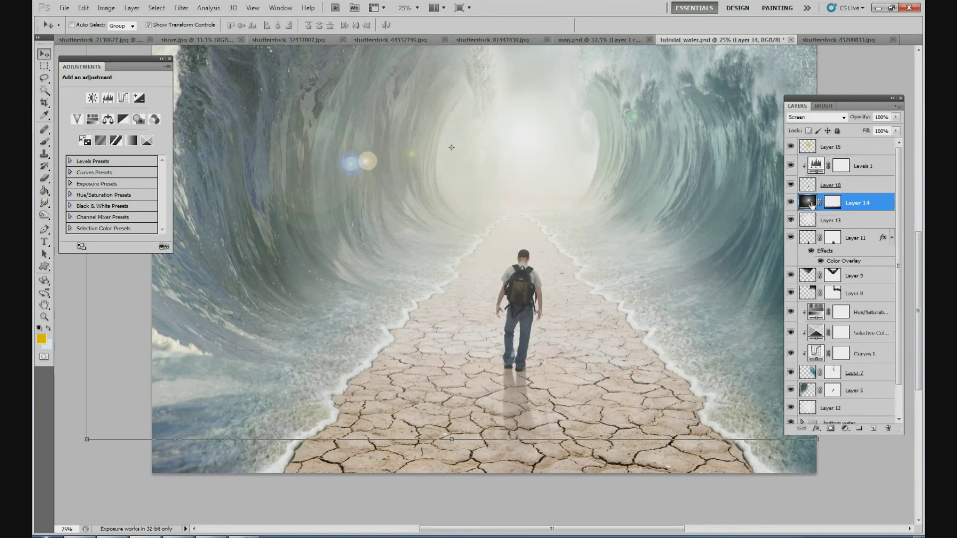
# Try a white Outer Glow at 100% opacity with a larger size on the man's layer, and switch it off
pyautogui.doubleClick(799, 189)
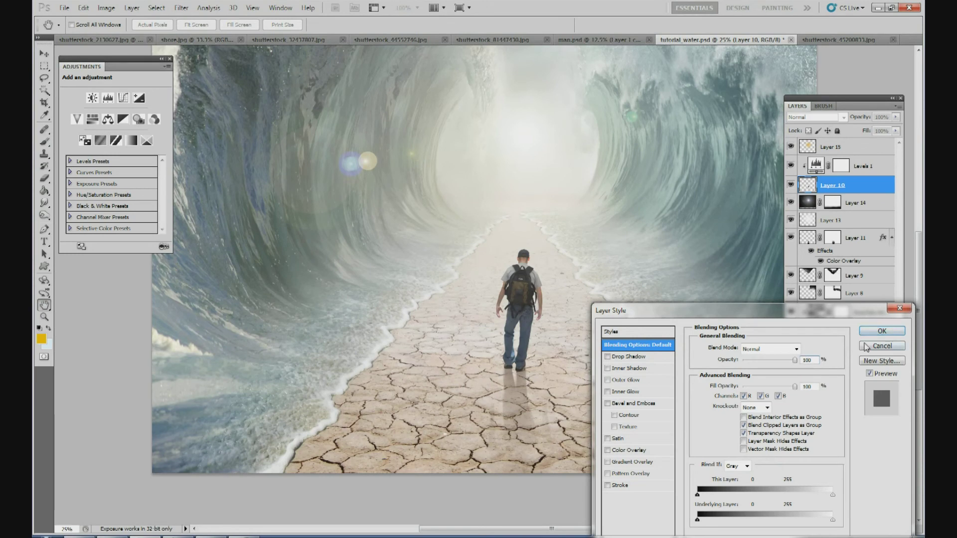
pyautogui.click(865, 332)
pyautogui.click(418, 7)
pyautogui.click(416, 33)
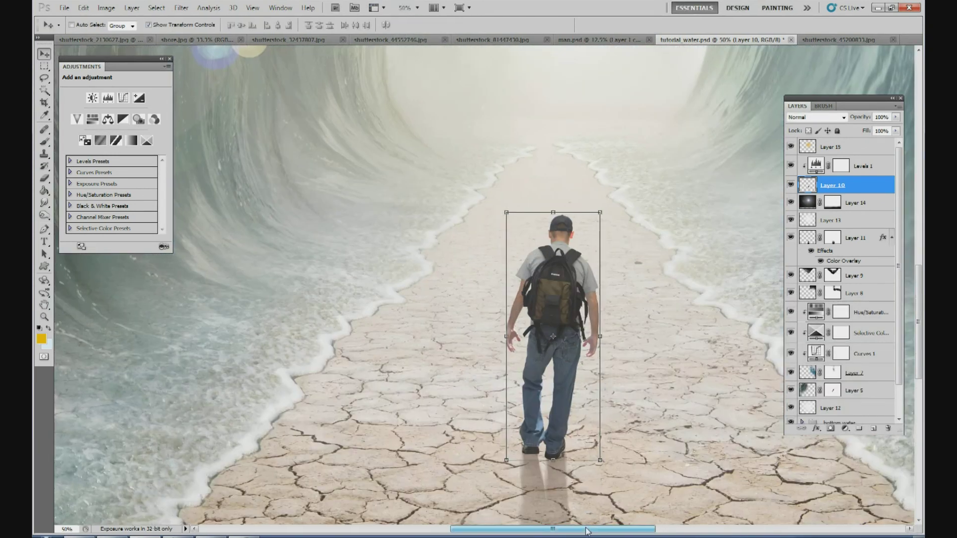
pyautogui.moveTo(587, 529); pyautogui.dragTo(603, 530)
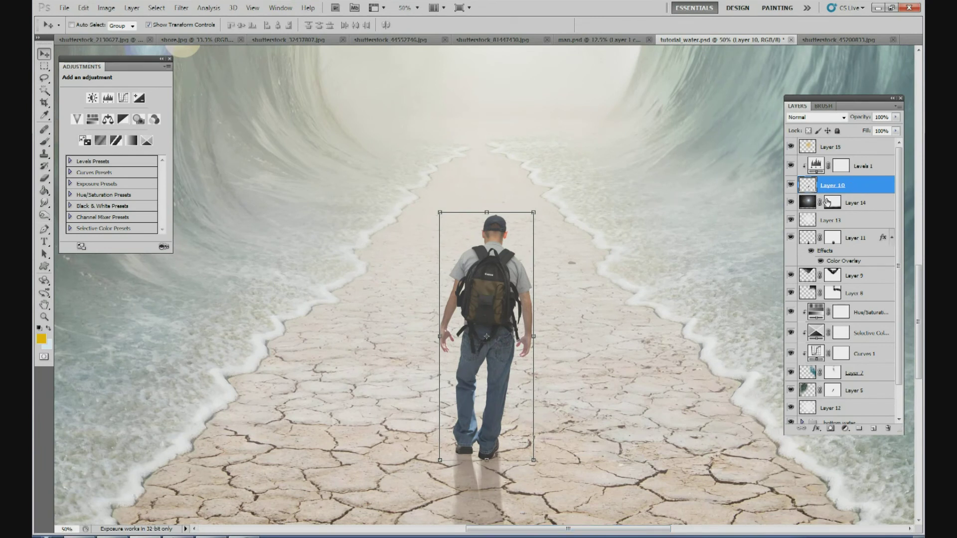
pyautogui.click(818, 429)
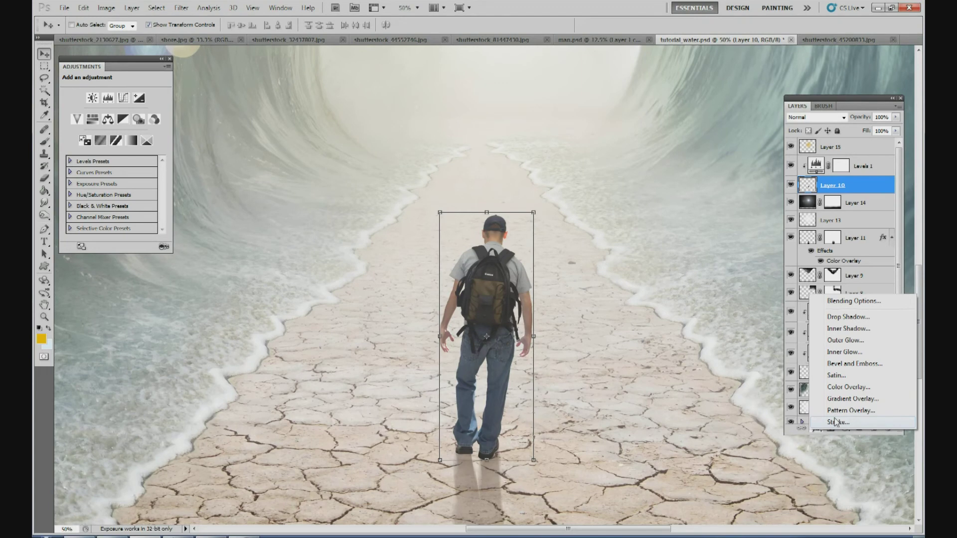
pyautogui.click(851, 342)
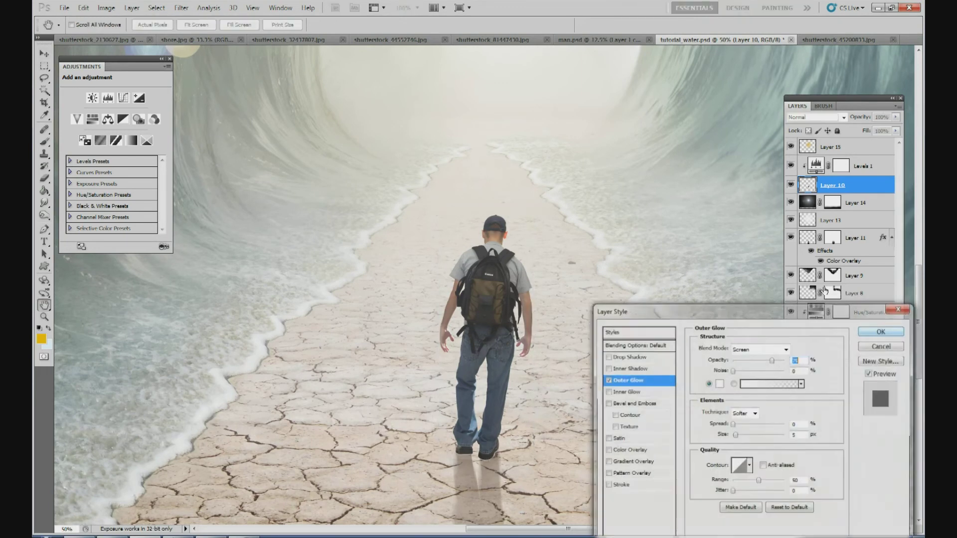
pyautogui.moveTo(772, 361); pyautogui.dragTo(794, 364)
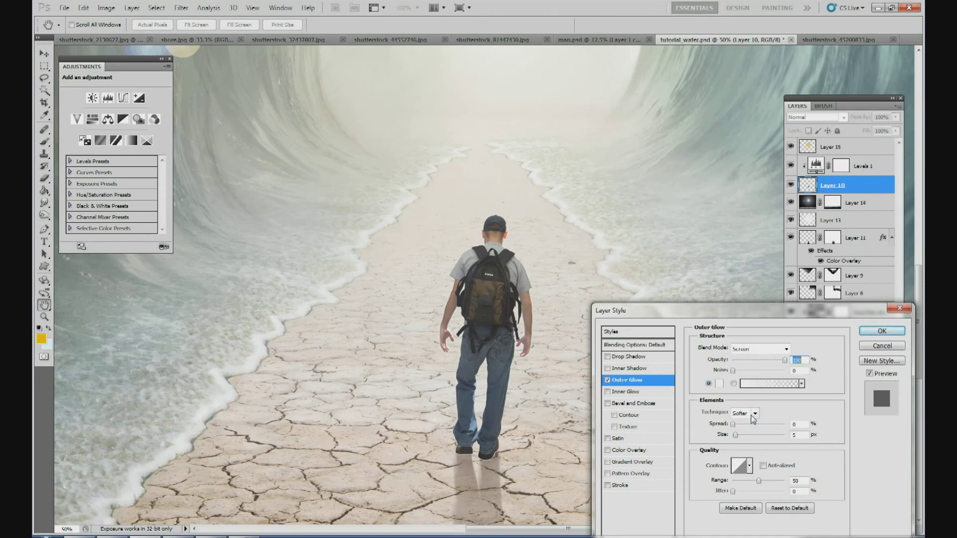
pyautogui.moveTo(739, 439); pyautogui.dragTo(754, 439)
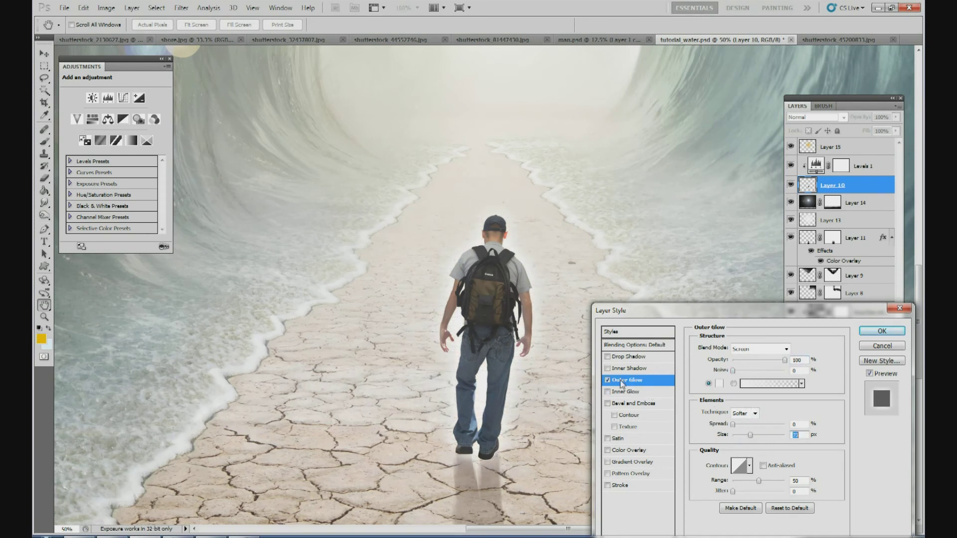
pyautogui.click(608, 380)
# Enable an Inner Glow on the man's layer and set its colour to a warm cream (fee3a8)
pyautogui.click(634, 390)
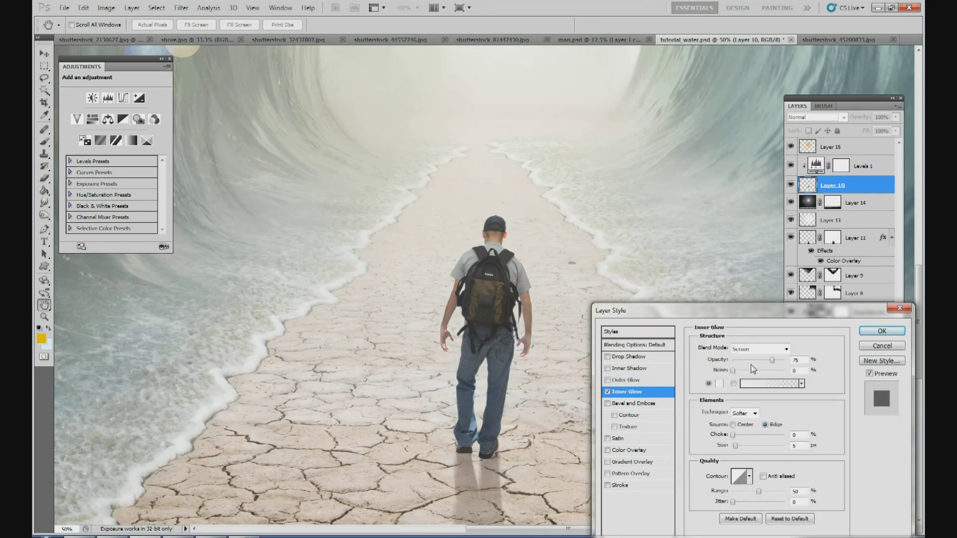
pyautogui.click(714, 384)
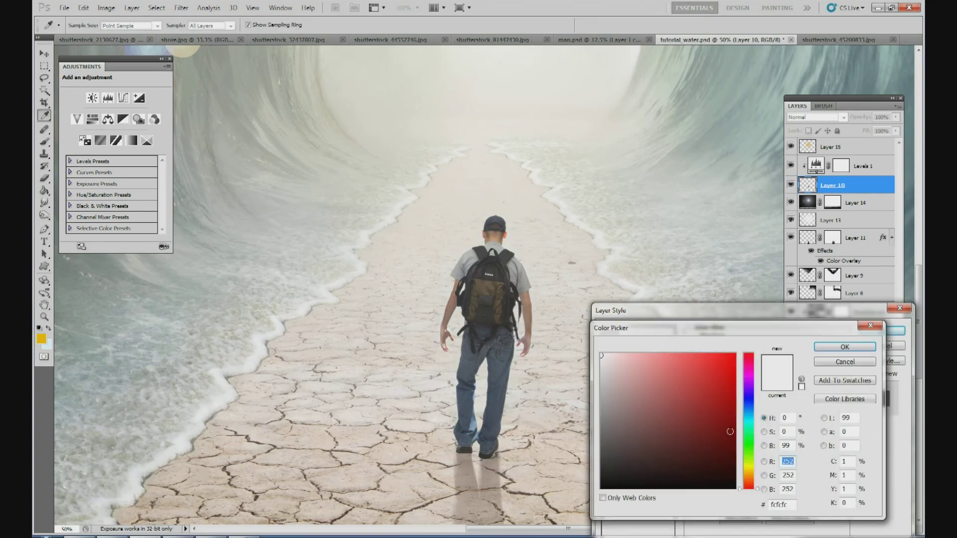
pyautogui.click(748, 470)
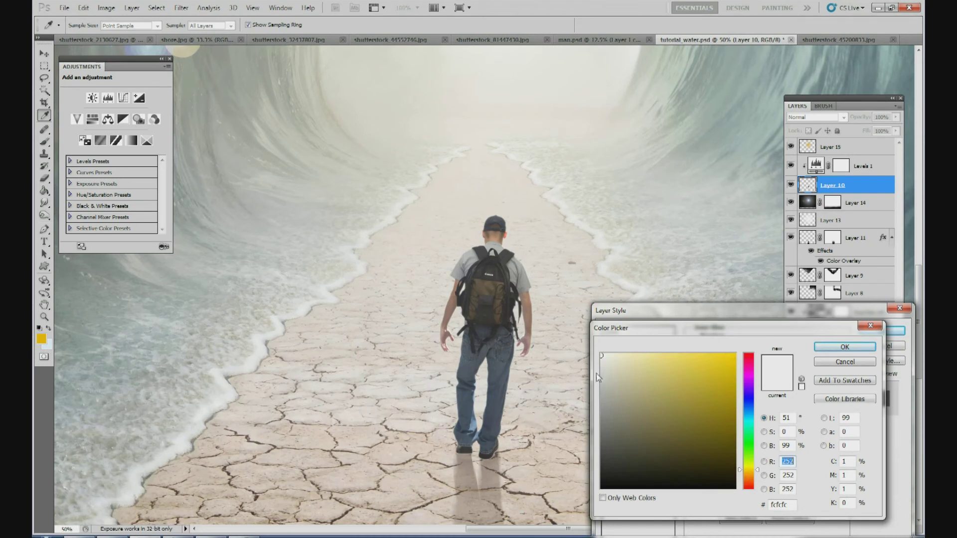
pyautogui.moveTo(603, 355); pyautogui.dragTo(627, 354)
pyautogui.moveTo(747, 471); pyautogui.dragTo(748, 475)
pyautogui.moveTo(650, 361); pyautogui.dragTo(651, 354)
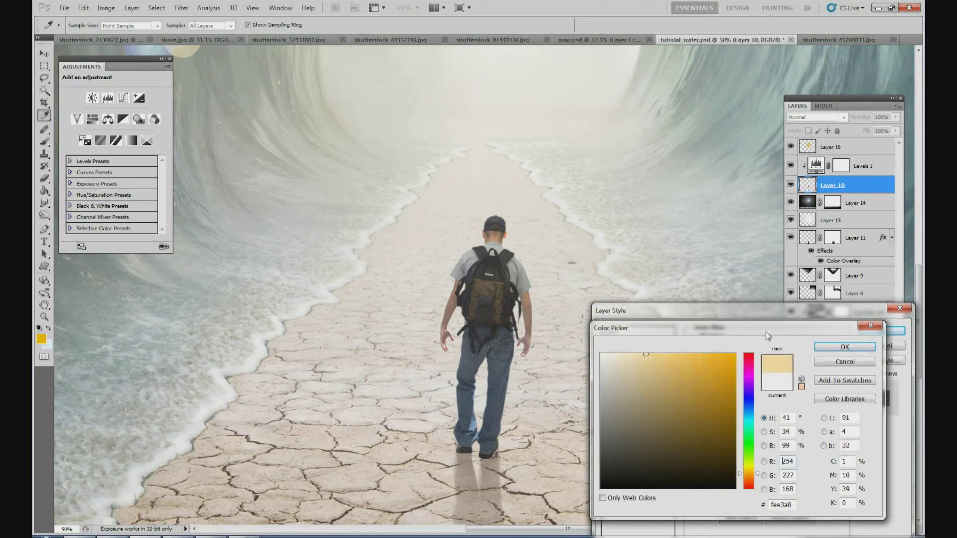
pyautogui.click(843, 347)
# Set the Inner Glow size to 8 px and reduce its opacity to soften the rim light
pyautogui.moveTo(772, 360); pyautogui.dragTo(786, 360)
pyautogui.moveTo(737, 447)
pyautogui.mouseDown()
pyautogui.moveTo(747, 451)
pyautogui.moveTo(737, 449)
pyautogui.mouseUp()
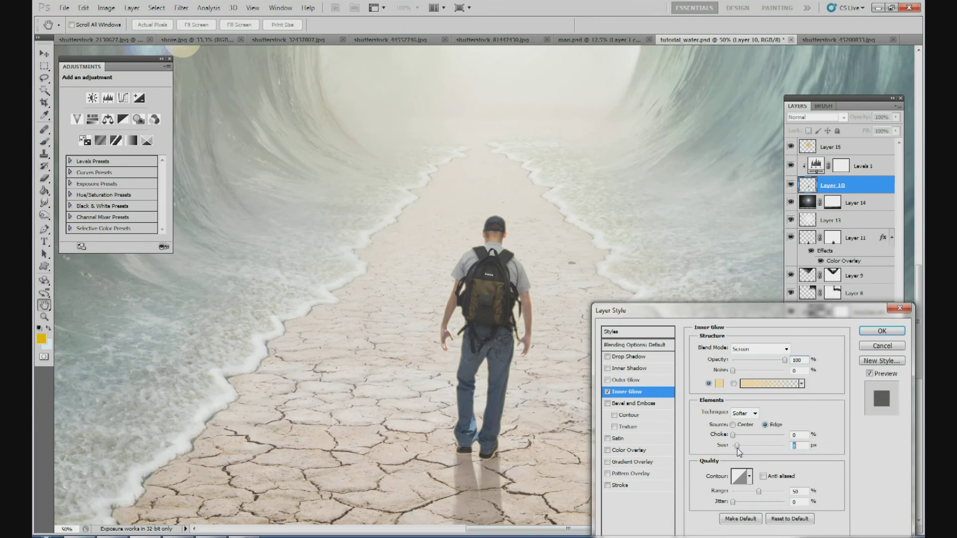
pyautogui.moveTo(782, 361); pyautogui.dragTo(755, 364)
# Lighten the Inner Glow colour to fce6b8, fine-tune its opacity and apply the layer style to the man
pyautogui.click(719, 383)
pyautogui.click(637, 355)
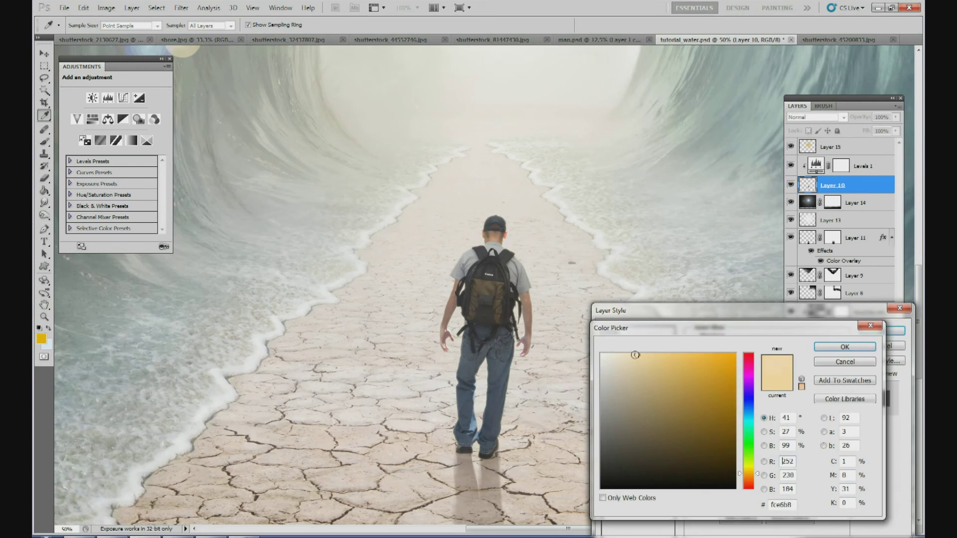
pyautogui.click(825, 349)
pyautogui.moveTo(748, 363)
pyautogui.mouseDown()
pyautogui.moveTo(775, 361)
pyautogui.moveTo(751, 364)
pyautogui.mouseUp()
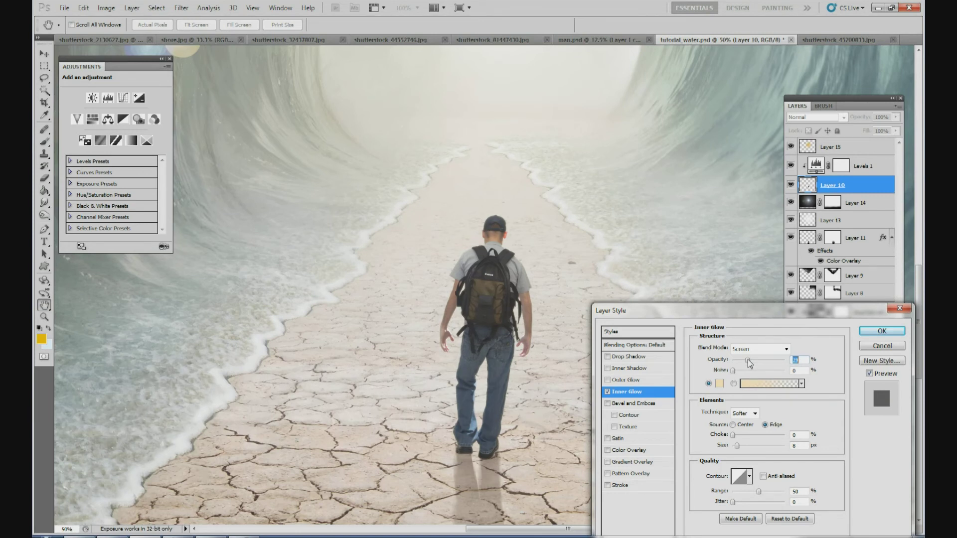
pyautogui.moveTo(748, 358); pyautogui.dragTo(749, 359)
pyautogui.click(881, 331)
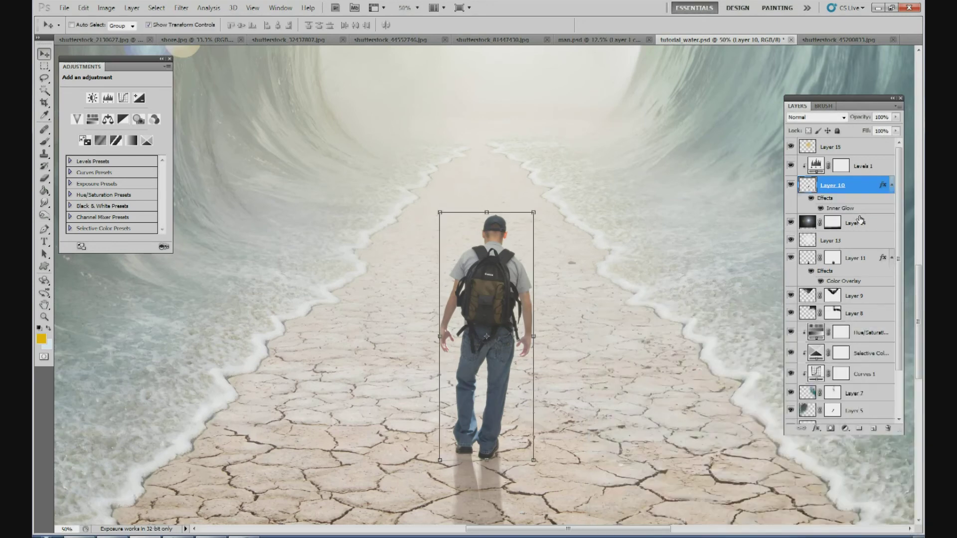
# Add a Curves adjustment clipped to the man's layer, darken the midtones from input 166 to output 99, and invert its mask
pyautogui.click(844, 430)
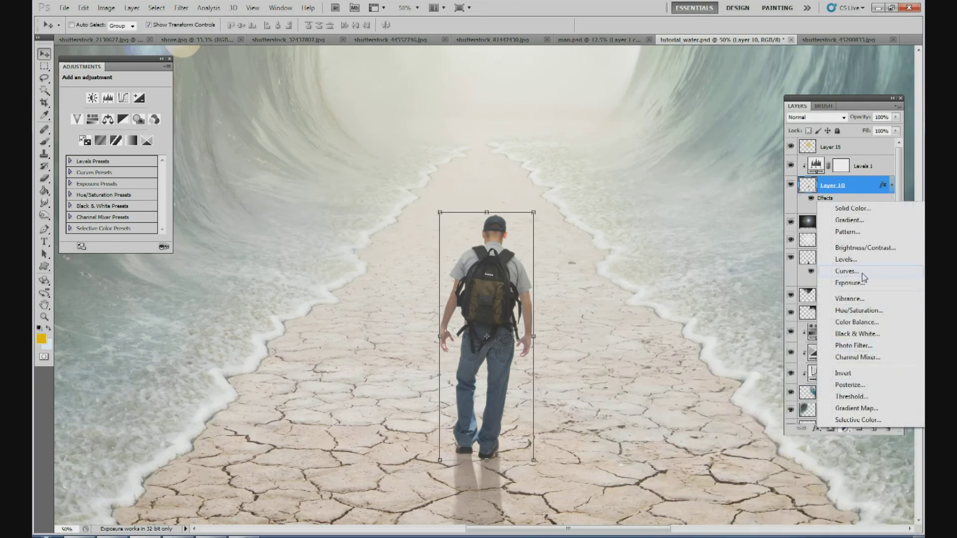
pyautogui.click(847, 272)
pyautogui.moveTo(123, 156); pyautogui.dragTo(137, 160)
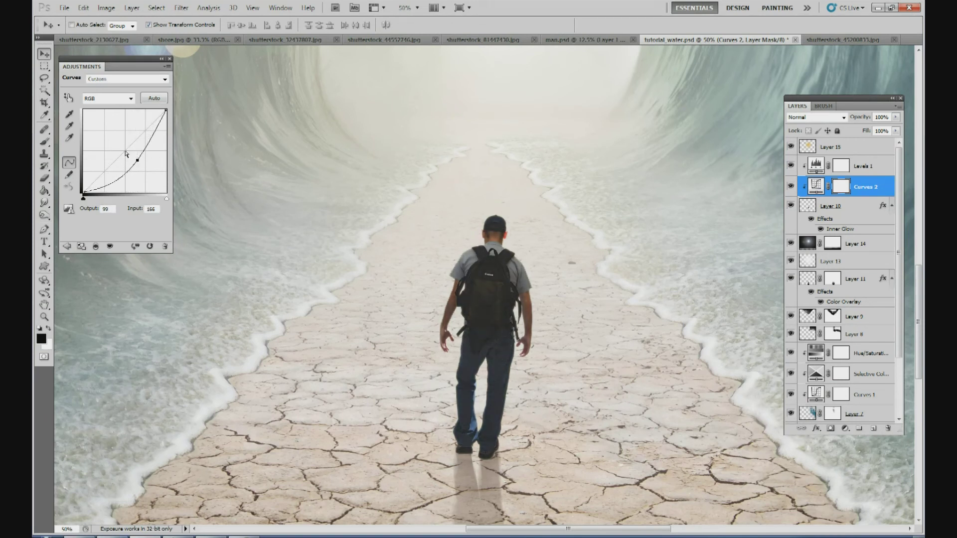
pyautogui.hotkey('ctrl', 'i')
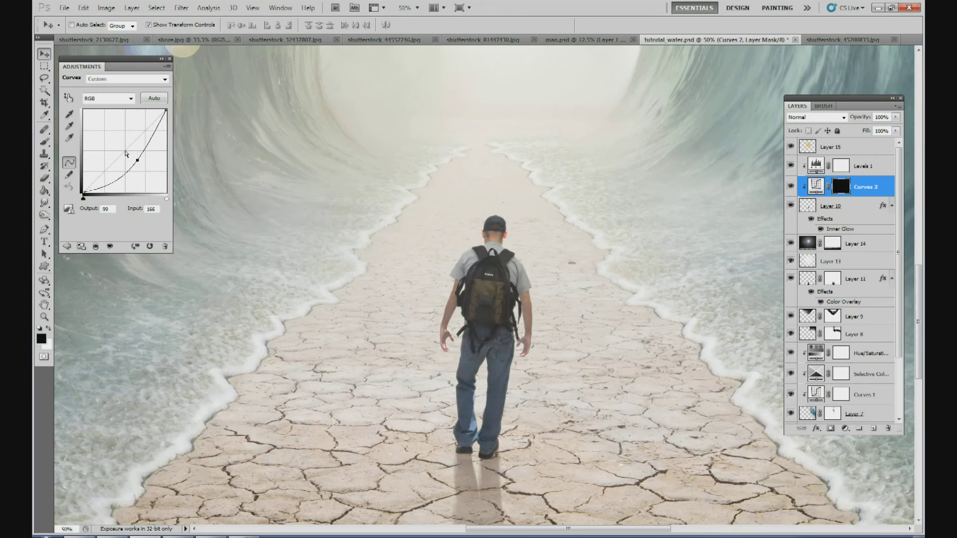
# Paint the darkening in over the man's backpack on the Curves 2 mask with a white 149 px brush at 42% opacity
pyautogui.click(48, 329)
pyautogui.click(43, 141)
pyautogui.click(87, 26)
pyautogui.click(102, 52)
pyautogui.click(250, 26)
pyautogui.click(233, 36)
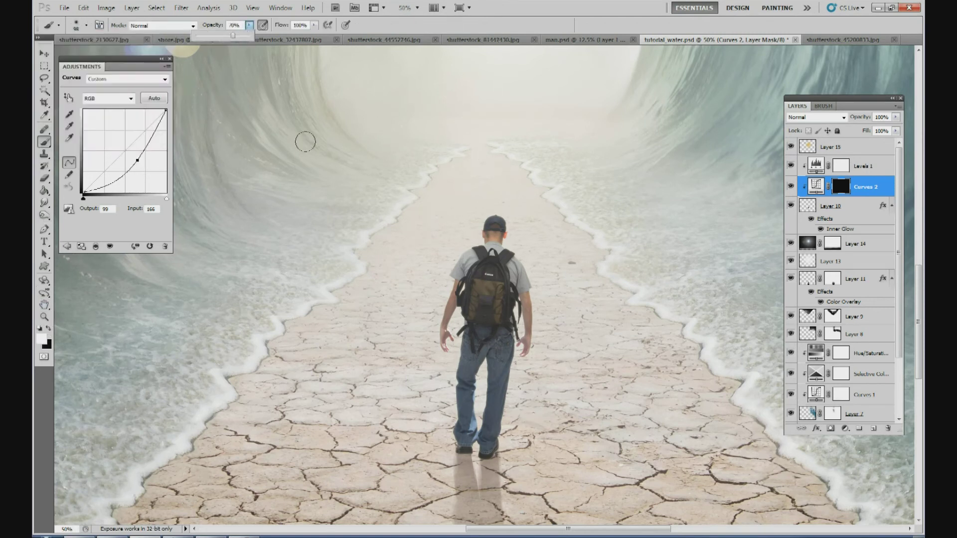
pyautogui.click(87, 26)
pyautogui.moveTo(103, 54); pyautogui.dragTo(116, 57)
pyautogui.click(249, 26)
pyautogui.click(234, 36)
pyautogui.moveTo(484, 268)
pyautogui.mouseDown()
pyautogui.moveTo(483, 290)
pyautogui.moveTo(493, 276)
pyautogui.moveTo(481, 339)
pyautogui.moveTo(498, 355)
pyautogui.mouseUp()
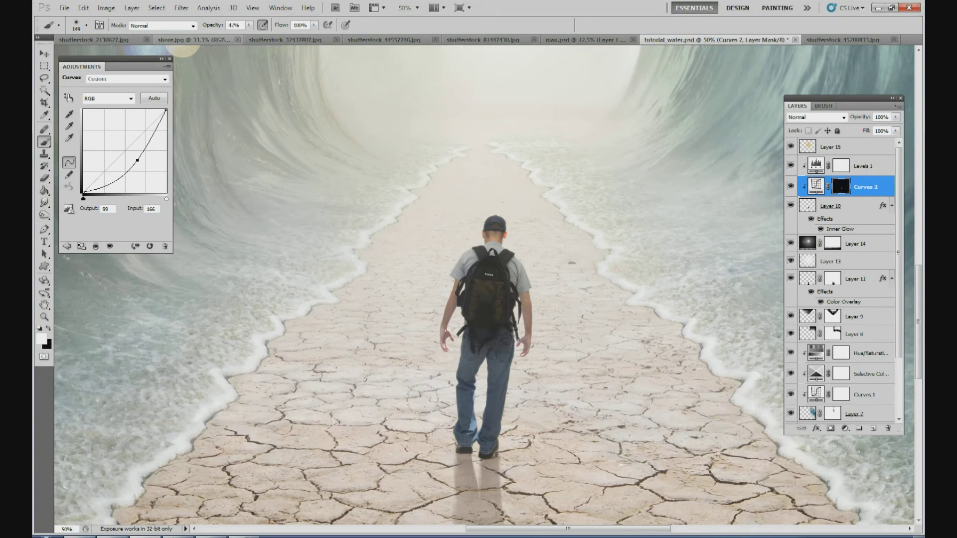
# Paint white with a smaller brush on the Curves 2 mask over the man's legs and backpack to darken them
pyautogui.click(88, 25)
pyautogui.moveTo(116, 55); pyautogui.dragTo(95, 59)
pyautogui.moveTo(476, 352); pyautogui.dragTo(467, 394)
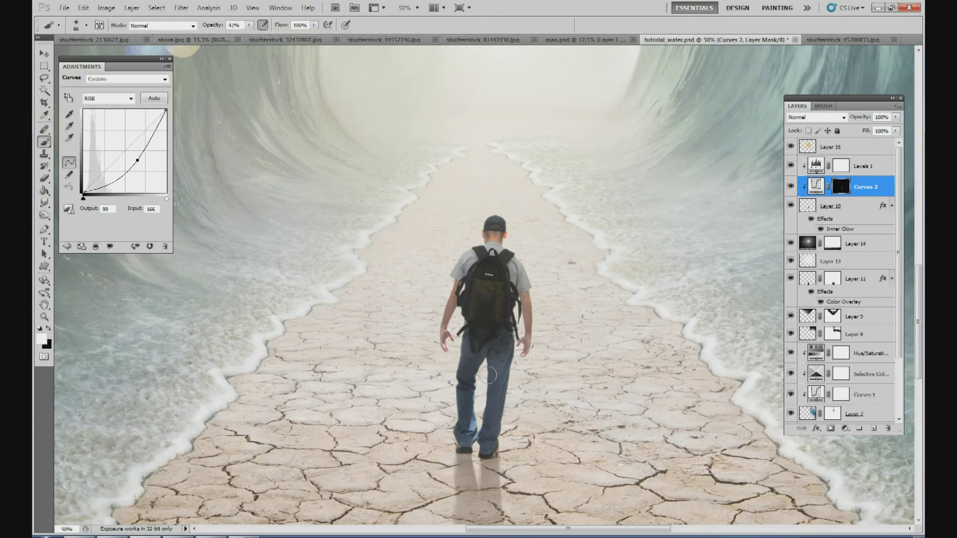
pyautogui.moveTo(500, 357)
pyautogui.mouseDown()
pyautogui.moveTo(491, 419)
pyautogui.moveTo(498, 383)
pyautogui.mouseUp()
pyautogui.moveTo(496, 322)
pyautogui.mouseDown()
pyautogui.moveTo(515, 281)
pyautogui.moveTo(485, 257)
pyautogui.moveTo(494, 227)
pyautogui.moveTo(460, 266)
pyautogui.moveTo(519, 284)
pyautogui.moveTo(512, 278)
pyautogui.moveTo(493, 306)
pyautogui.moveTo(486, 282)
pyautogui.mouseUp()
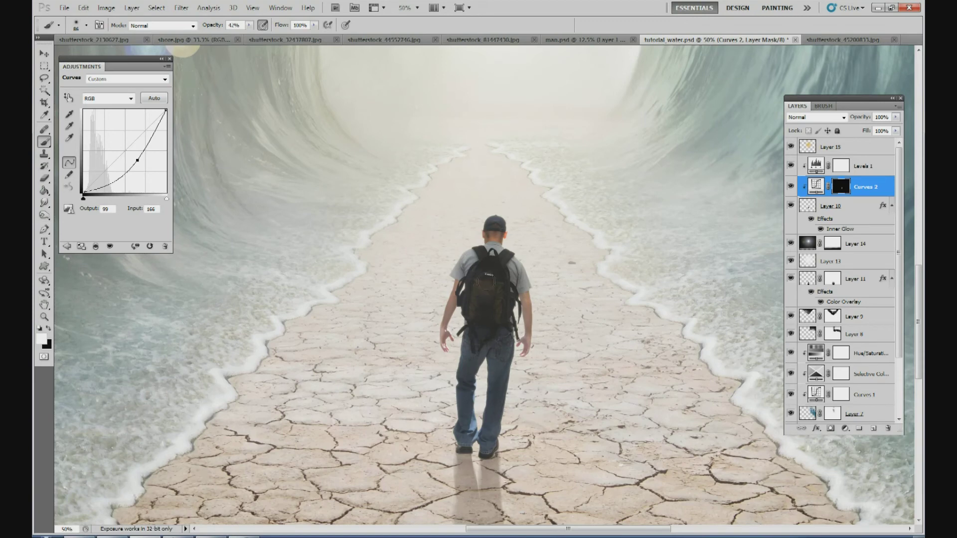
# Compare the man with Curves 2 off and on, and lower that adjustment's opacity to 67% while viewing the image at 15%
pyautogui.click(791, 187)
pyautogui.click(791, 186)
pyautogui.click(405, 8)
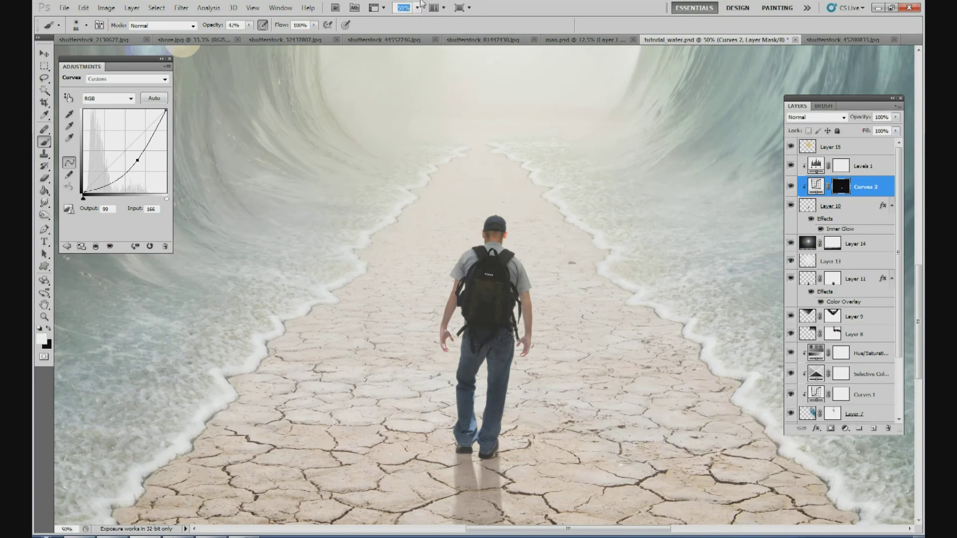
pyautogui.write('15')
pyautogui.press('Return')
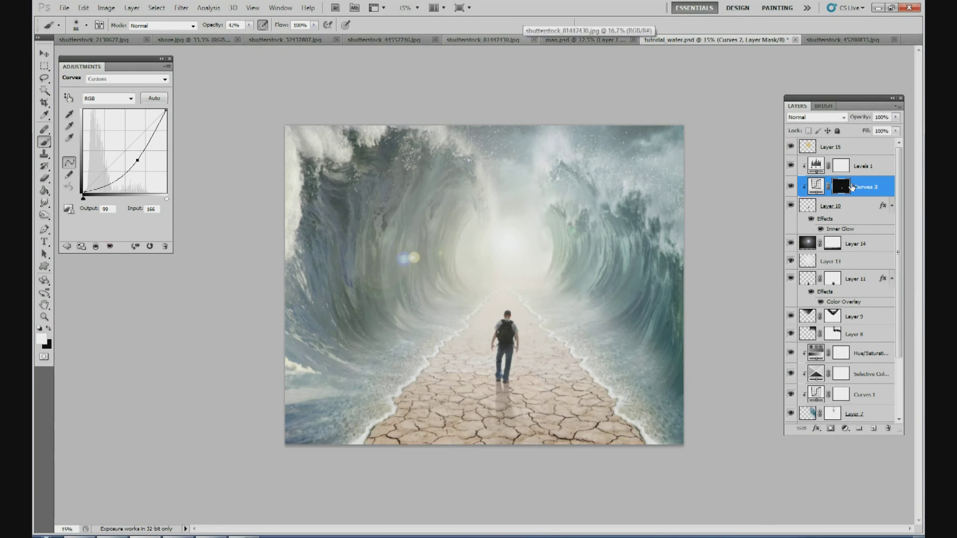
pyautogui.click(896, 117)
pyautogui.moveTo(898, 128); pyautogui.dragTo(878, 125)
pyautogui.click(812, 219)
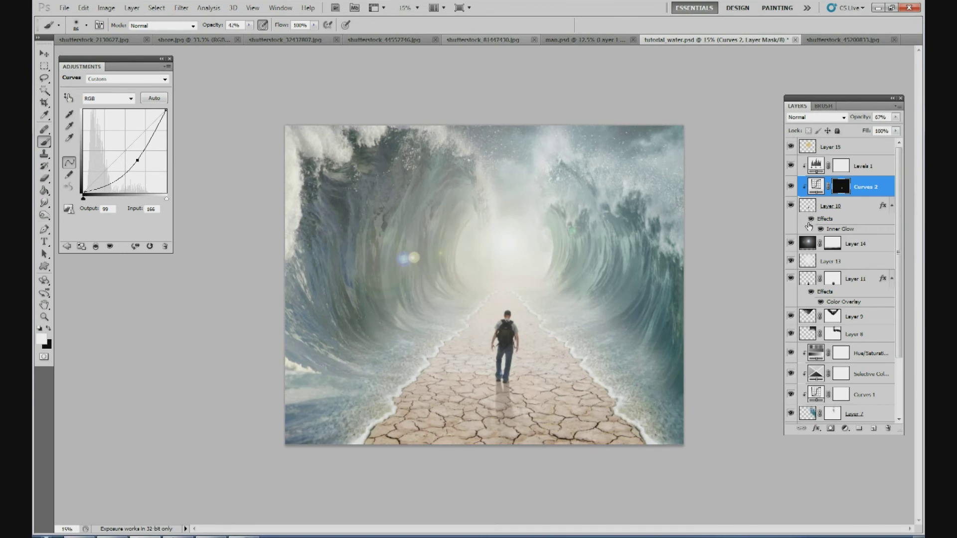
# Duplicate the Layer 14 lens flare to just above Levels 1 and set the copy's opacity to 25%
pyautogui.click(857, 246)
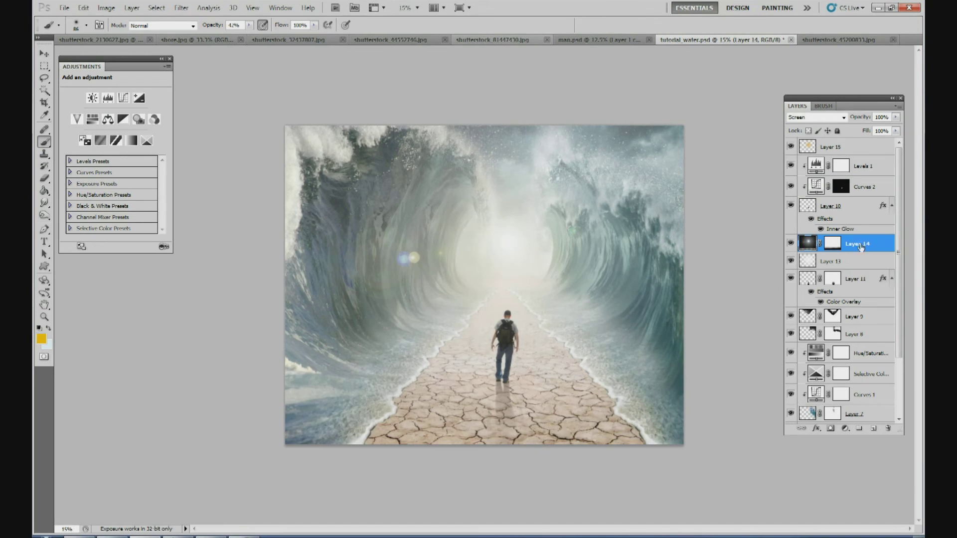
pyautogui.rightClick(860, 246)
pyautogui.click(854, 294)
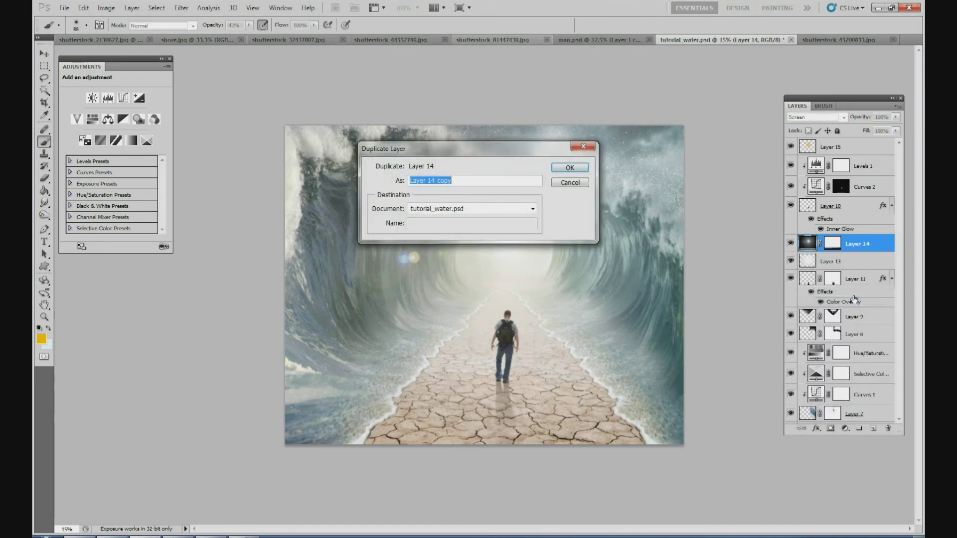
pyautogui.click(581, 169)
pyautogui.moveTo(852, 247); pyautogui.dragTo(869, 161)
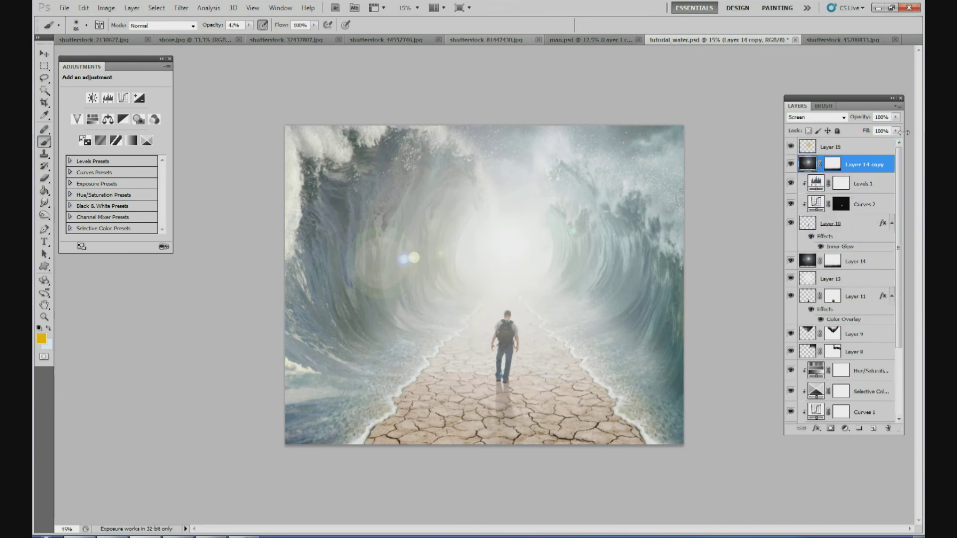
pyautogui.moveTo(896, 121); pyautogui.dragTo(856, 132)
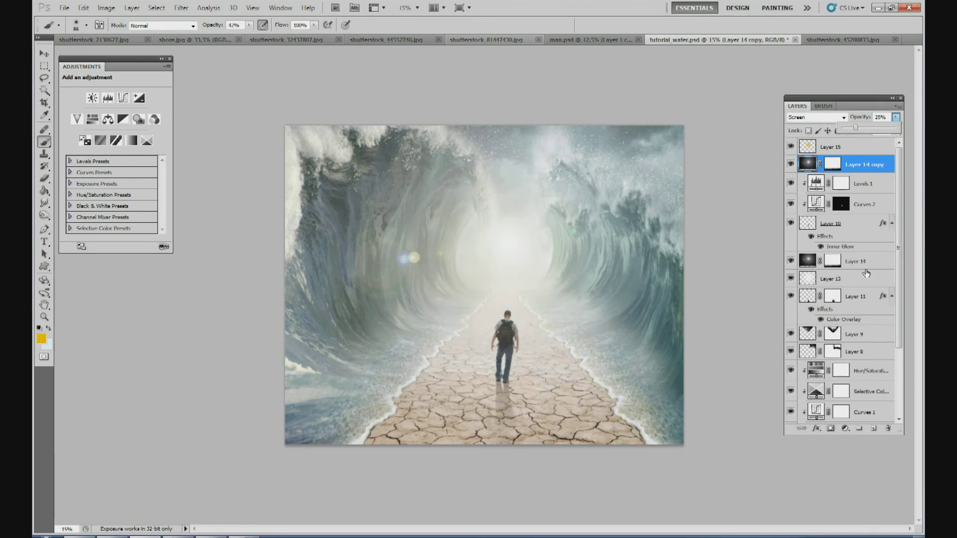
pyautogui.click(885, 261)
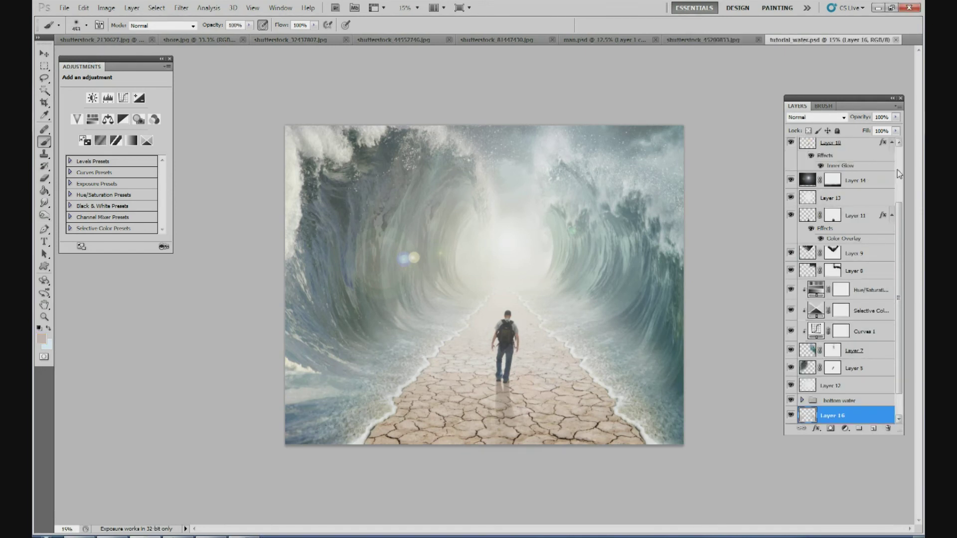
# Add a new layer above Layer 15 and fill it with the merged composite using Apply Image
pyautogui.click(898, 170)
pyautogui.click(873, 149)
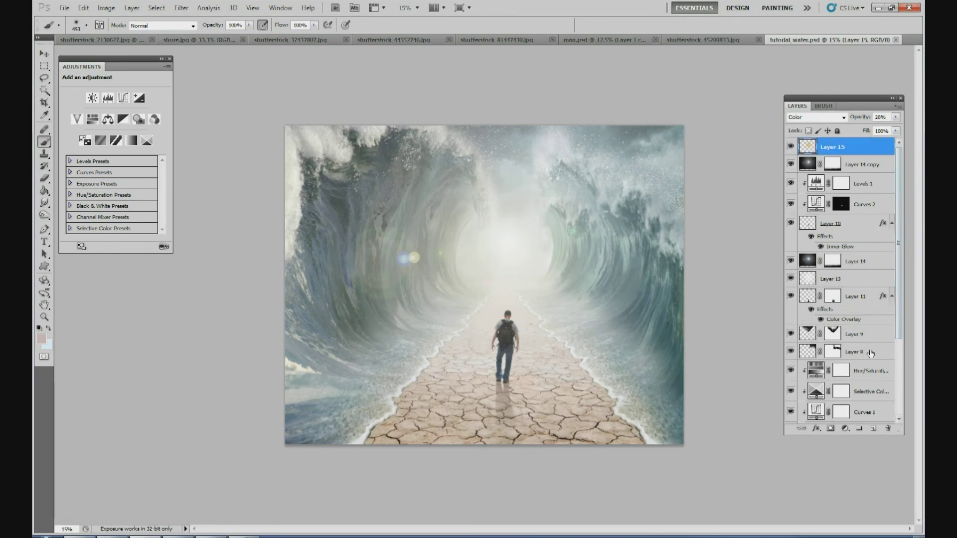
pyautogui.click(873, 428)
pyautogui.click(105, 7)
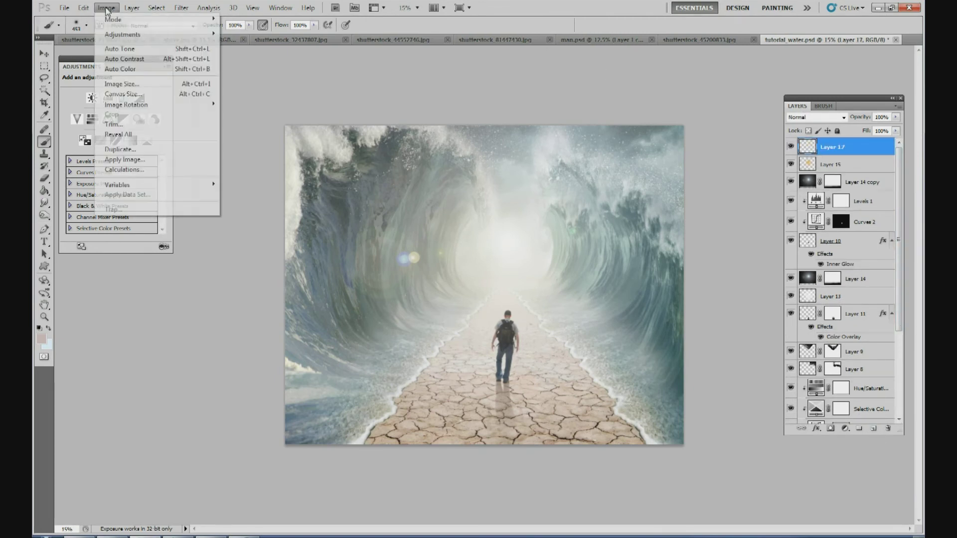
pyautogui.click(158, 160)
pyautogui.click(743, 333)
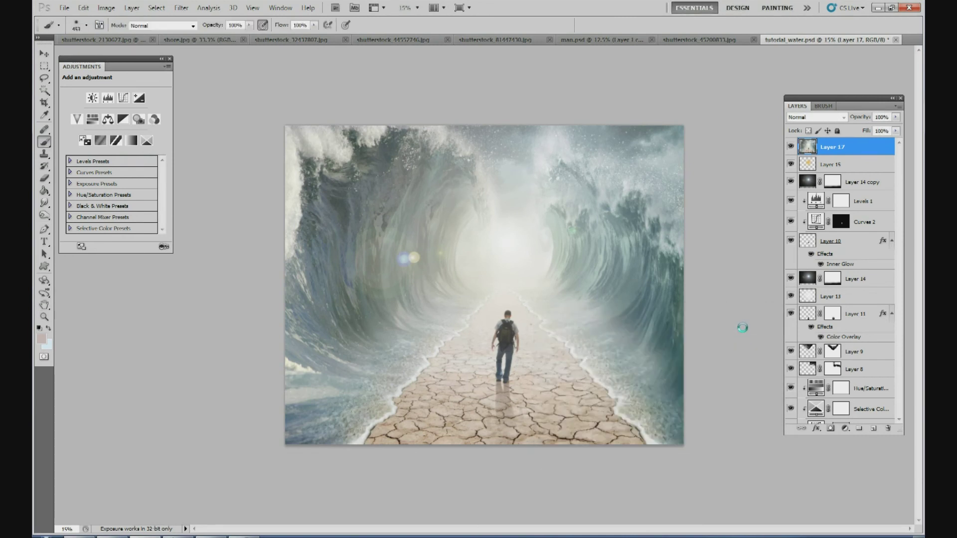
pyautogui.moveTo(897, 208); pyautogui.dragTo(900, 341)
pyautogui.moveTo(897, 297); pyautogui.dragTo(897, 210)
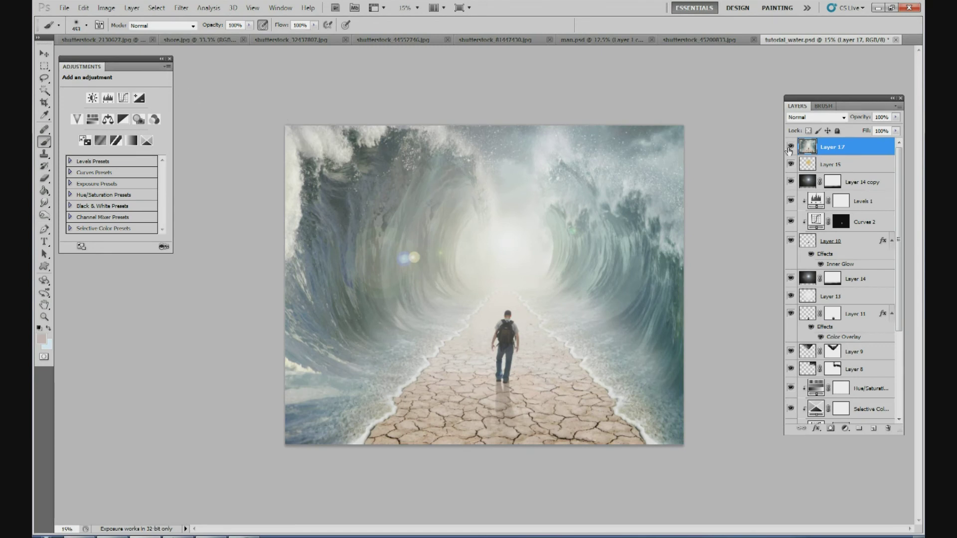
# Add a Curves adjustment clipped to the merged Layer 17 and darken the midtones from input 164 to output 99
pyautogui.click(846, 430)
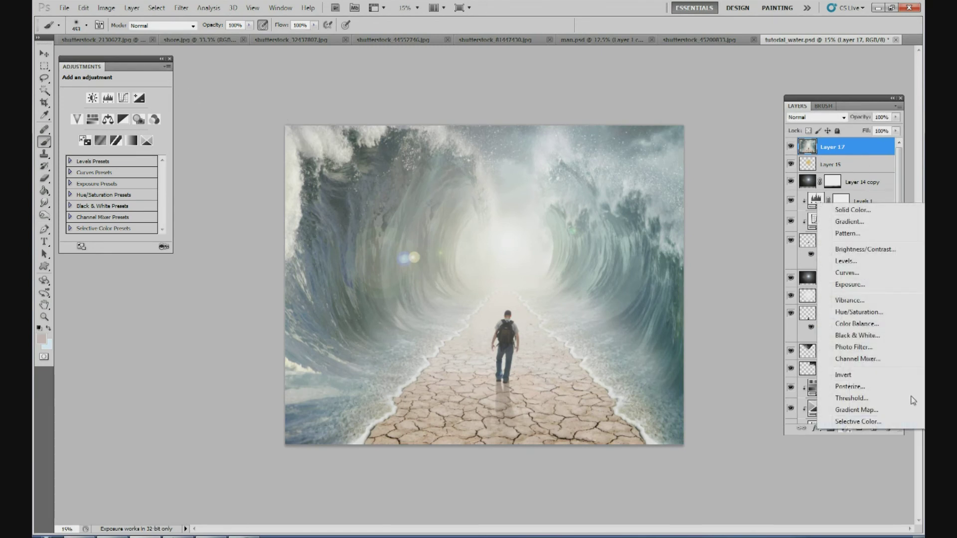
pyautogui.click(848, 273)
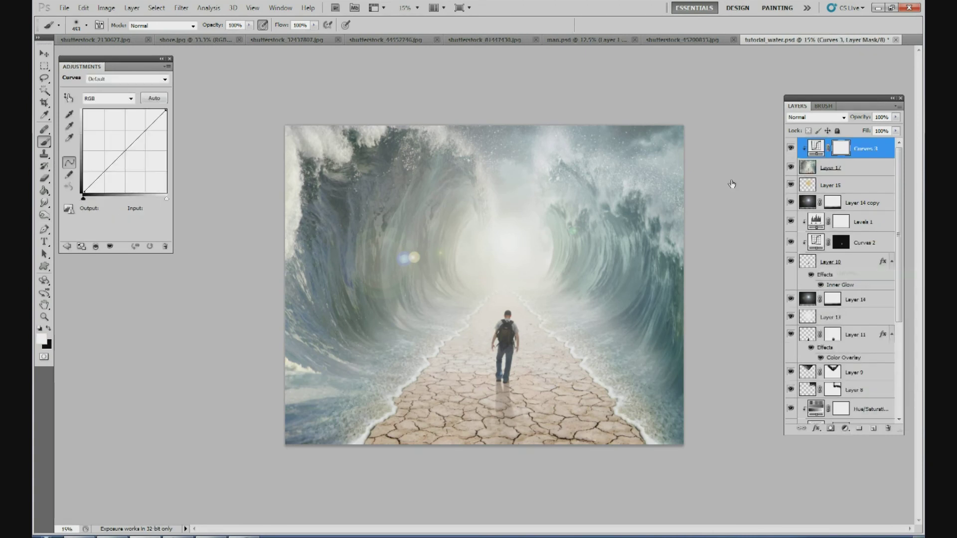
pyautogui.click(123, 152)
pyautogui.moveTo(124, 153)
pyautogui.mouseDown()
pyautogui.moveTo(141, 169)
pyautogui.moveTo(139, 157)
pyautogui.mouseUp()
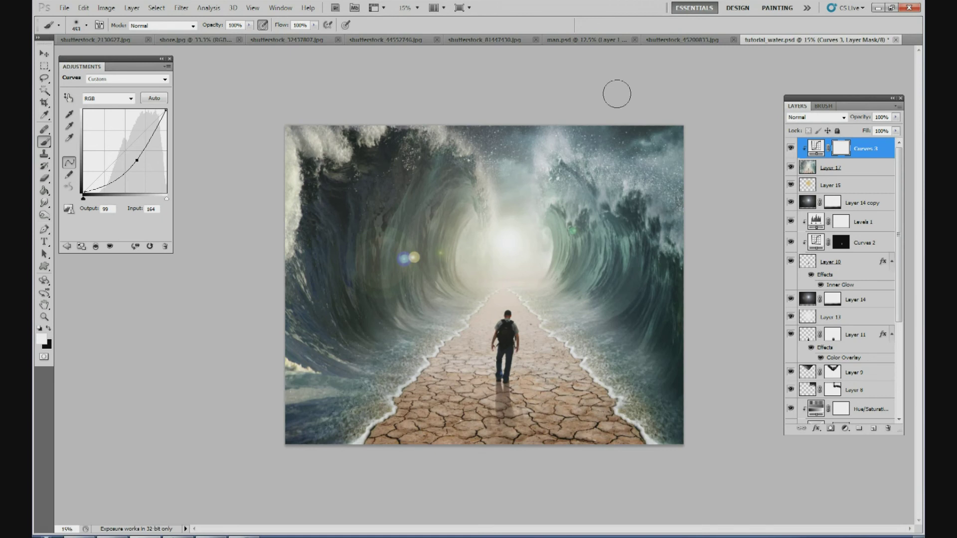
# Paint black on the Curves 3 mask over the horizon light, path and man with a soft 1399 px brush at 21% opacity
pyautogui.click(86, 27)
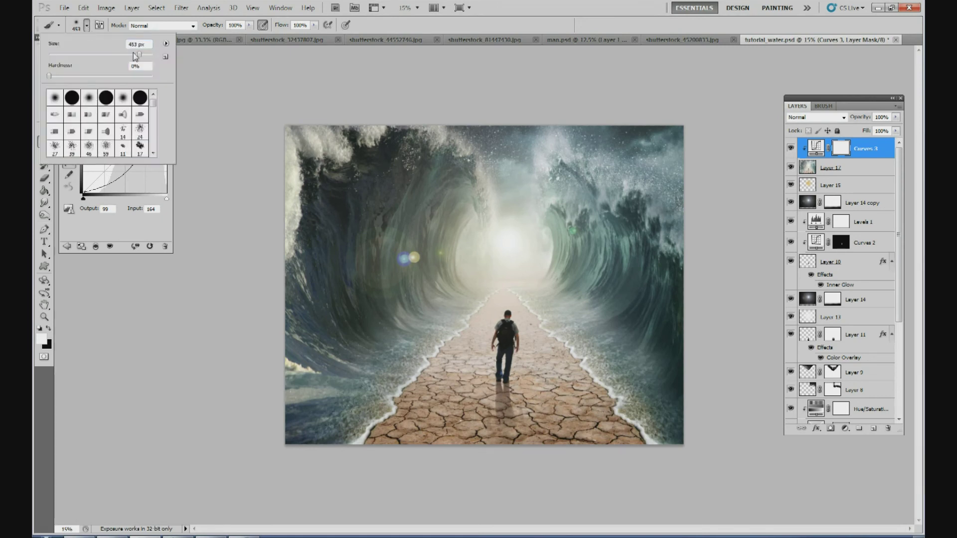
pyautogui.click(50, 330)
pyautogui.click(49, 329)
pyautogui.click(249, 25)
pyautogui.moveTo(251, 37); pyautogui.dragTo(211, 40)
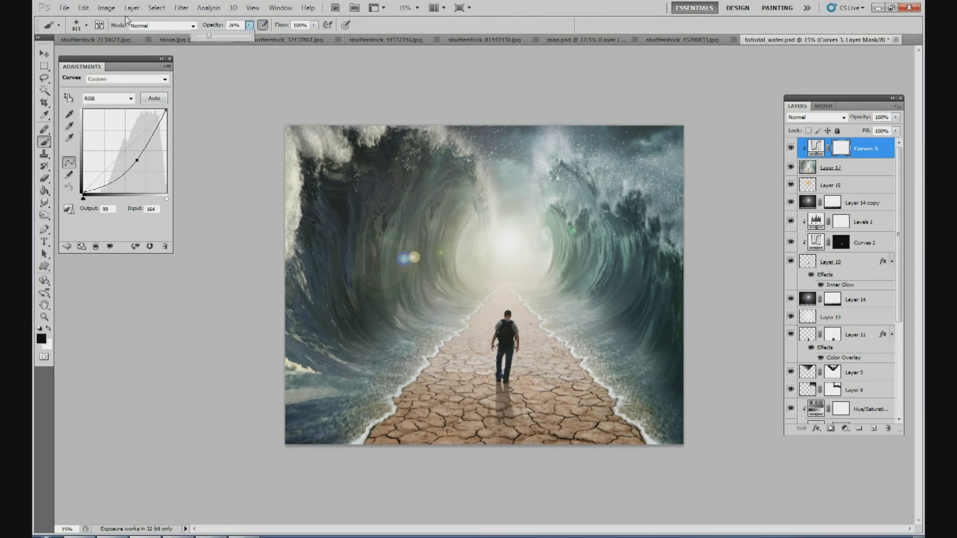
pyautogui.click(87, 26)
pyautogui.moveTo(145, 54); pyautogui.dragTo(147, 54)
pyautogui.moveTo(249, 25); pyautogui.dragTo(248, 39)
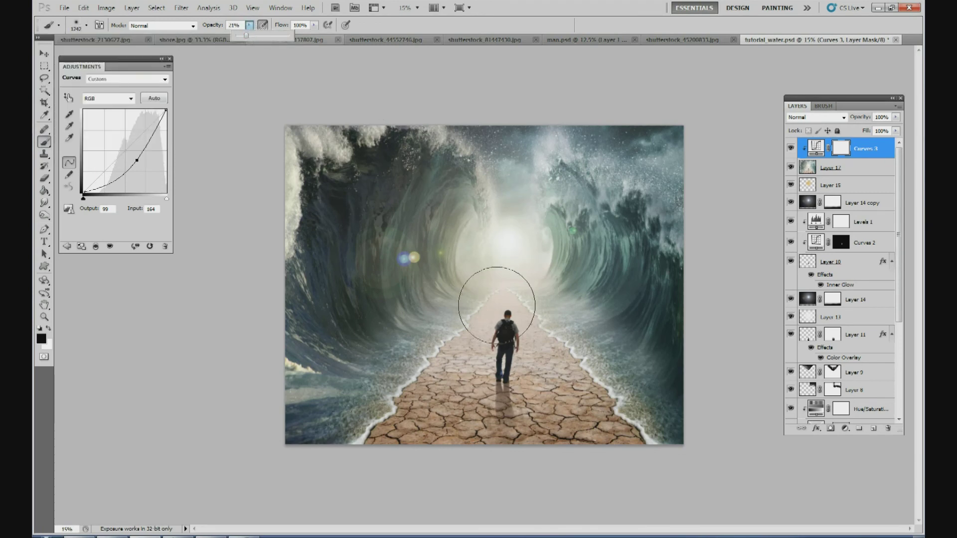
pyautogui.click(87, 26)
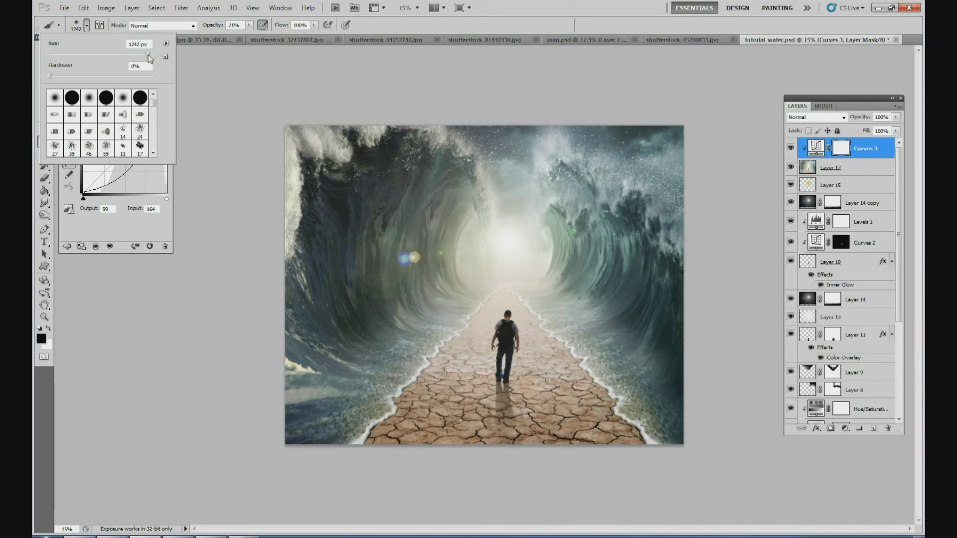
pyautogui.press('Return')
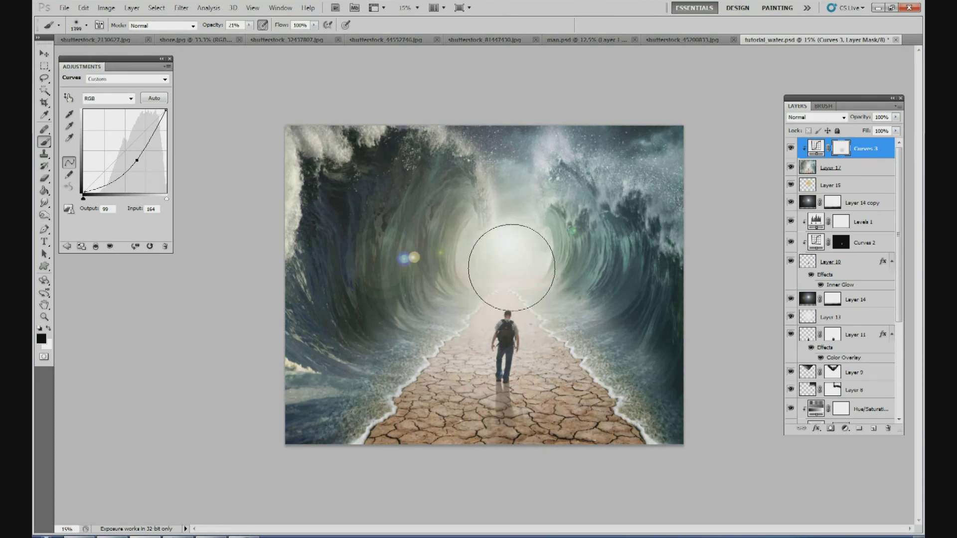
pyautogui.moveTo(506, 248); pyautogui.dragTo(502, 224)
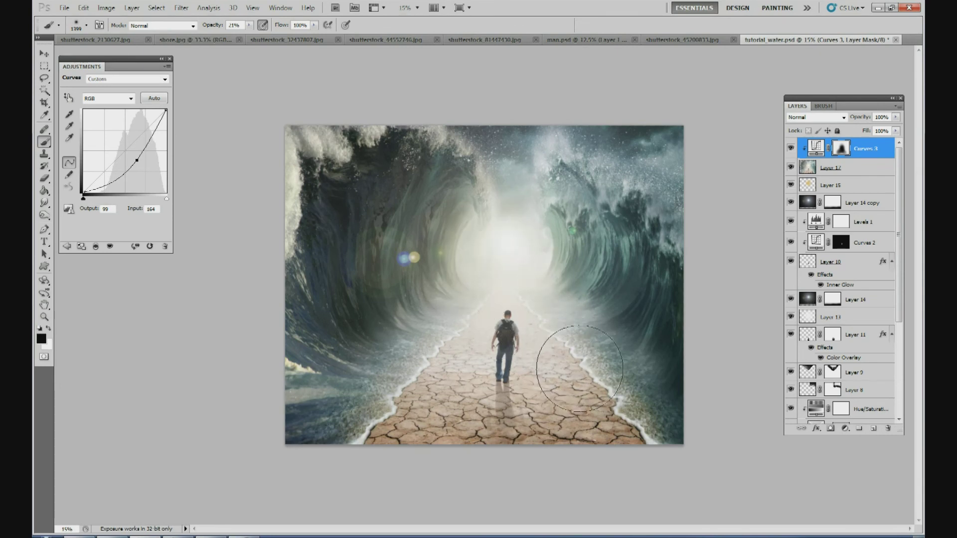
# Add a new layer above Curves 3 and load the blue gradient preset for the Gradient tool
pyautogui.press('g')
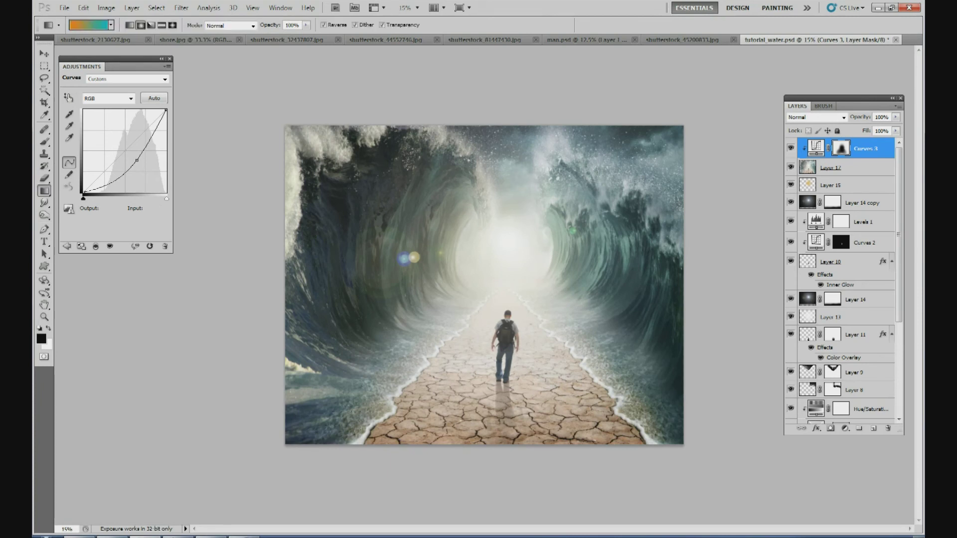
pyautogui.click(874, 429)
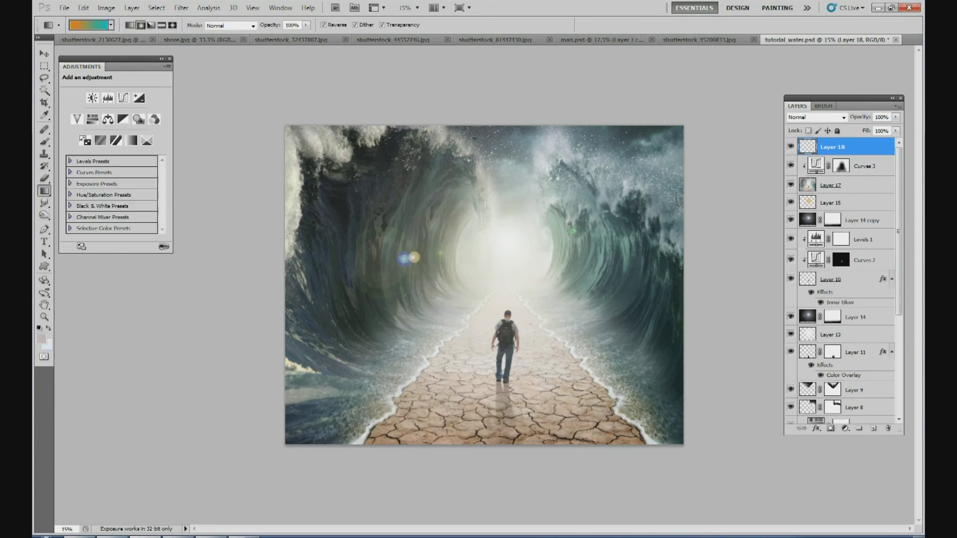
pyautogui.click(111, 25)
pyautogui.click(90, 57)
pyautogui.click(96, 78)
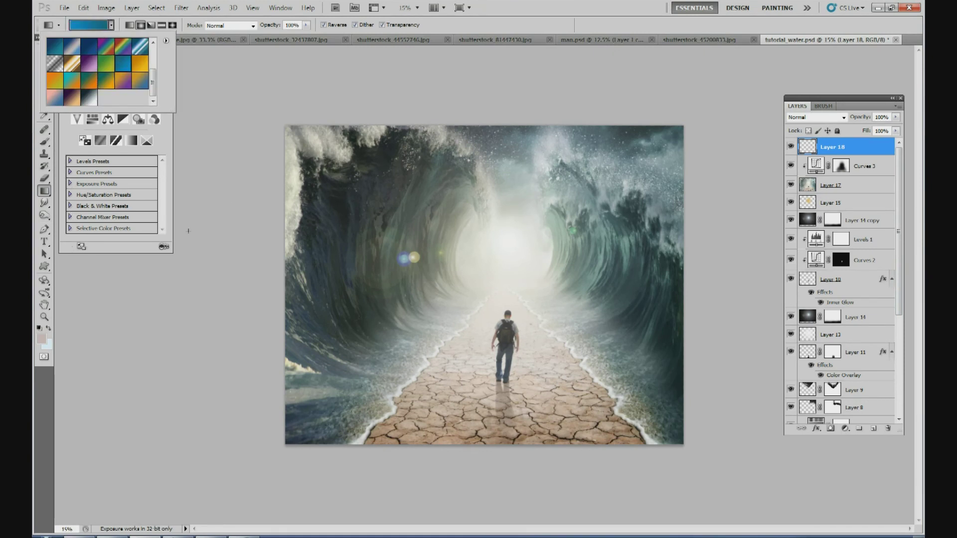
pyautogui.click(47, 194)
# Edit the gradient and set its starting color stop to golden yellow dea700
pyautogui.click(90, 25)
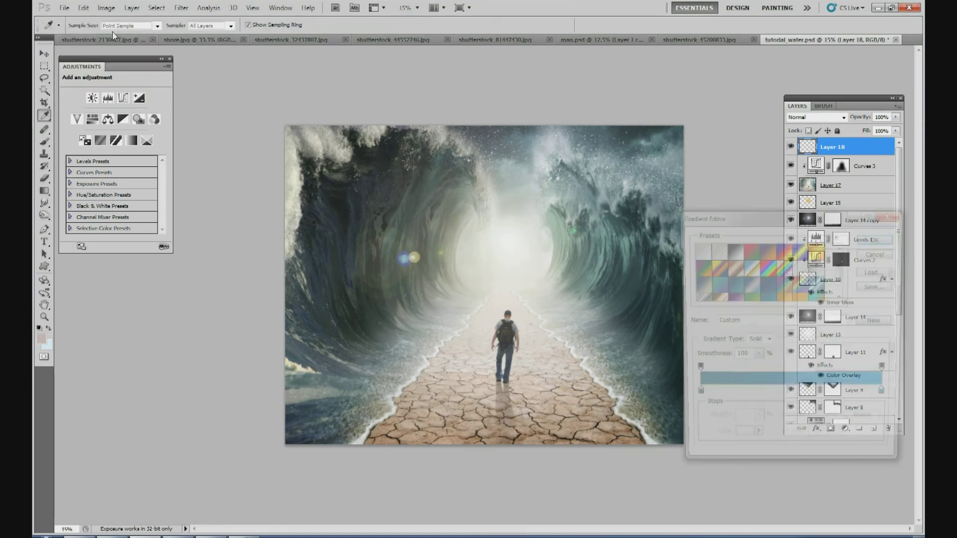
pyautogui.scroll(-1, 818, 276)
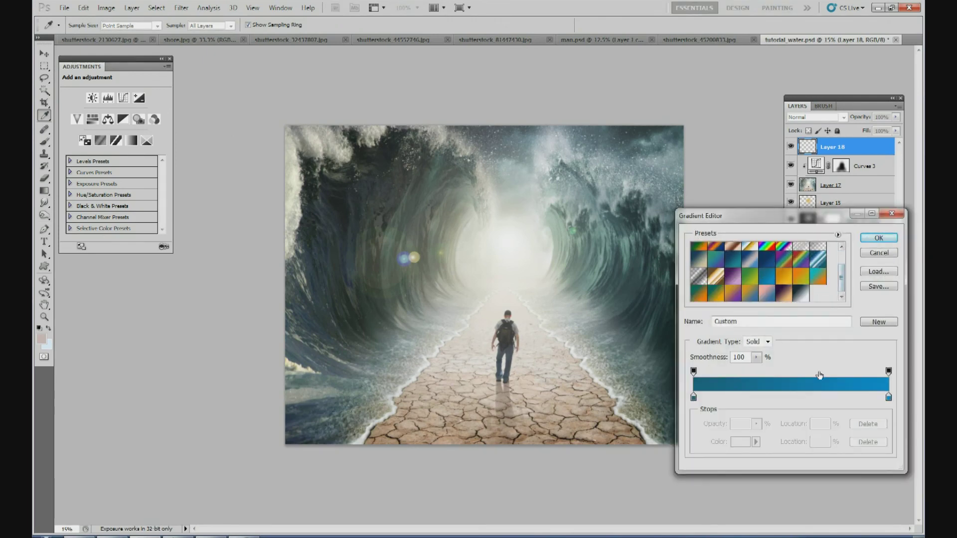
pyautogui.click(694, 397)
pyautogui.click(740, 442)
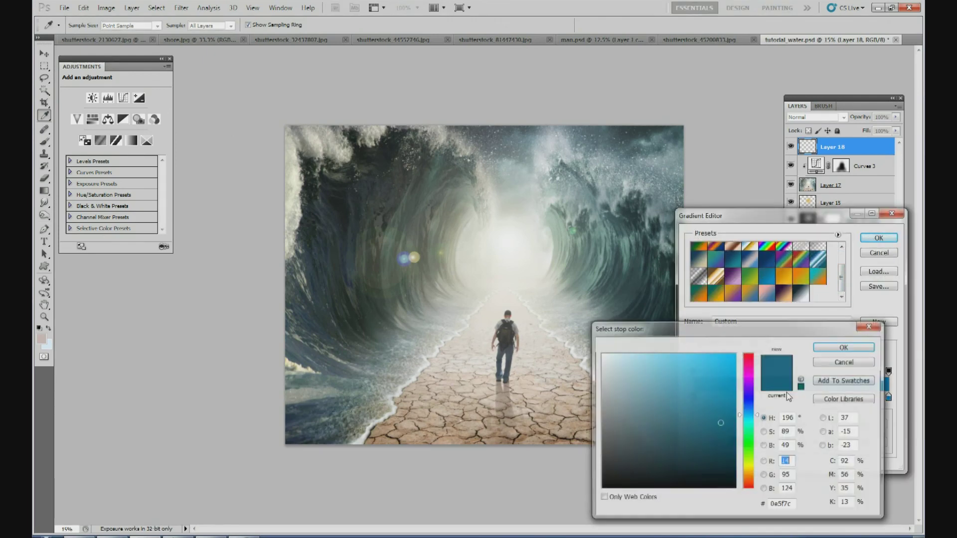
pyautogui.moveTo(749, 469); pyautogui.dragTo(751, 467)
pyautogui.moveTo(748, 470); pyautogui.dragTo(747, 472)
pyautogui.moveTo(722, 402)
pyautogui.mouseDown()
pyautogui.moveTo(737, 368)
pyautogui.moveTo(785, 372)
pyautogui.mouseUp()
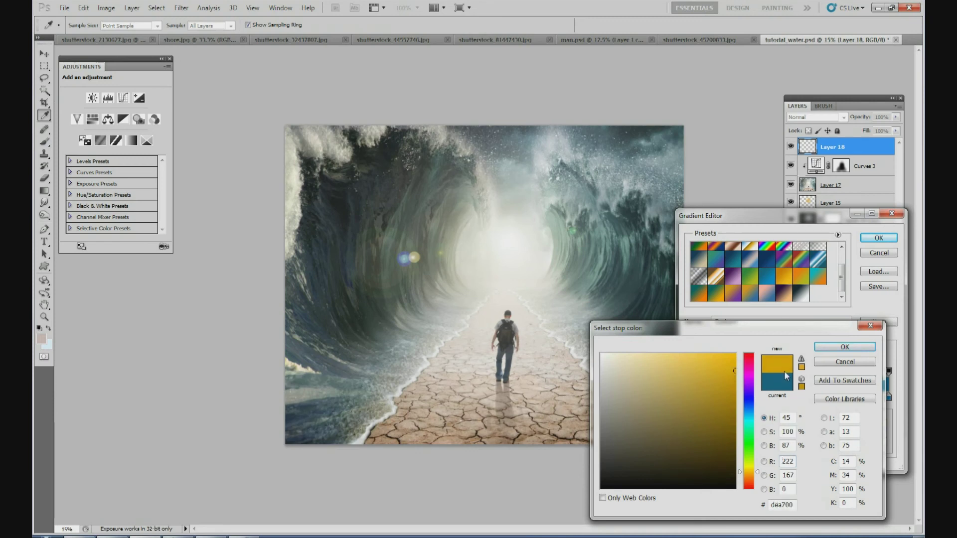
pyautogui.click(838, 348)
# Set the gradient's end color stop to blue 2869ac and accept the edited gradient
pyautogui.click(888, 397)
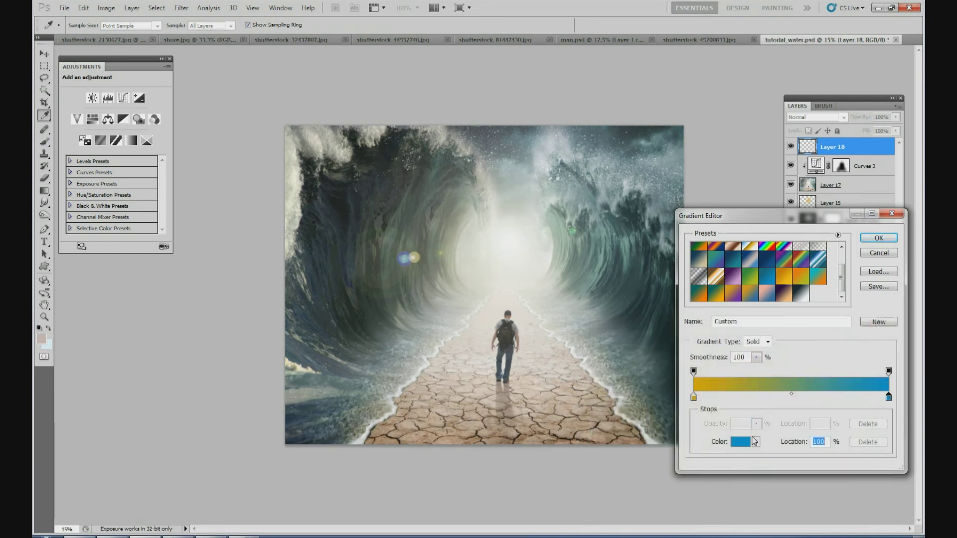
pyautogui.click(739, 443)
pyautogui.click(417, 317)
pyautogui.moveTo(749, 421); pyautogui.dragTo(749, 412)
pyautogui.moveTo(671, 435)
pyautogui.mouseDown()
pyautogui.moveTo(707, 458)
pyautogui.moveTo(699, 417)
pyautogui.moveTo(749, 407)
pyautogui.moveTo(705, 399)
pyautogui.mouseUp()
pyautogui.click(703, 415)
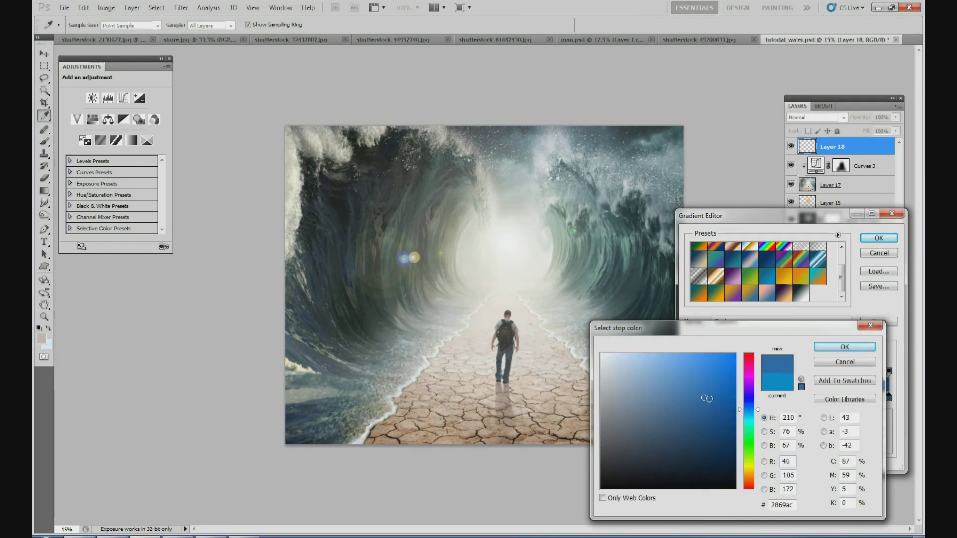
pyautogui.click(835, 348)
pyautogui.click(878, 238)
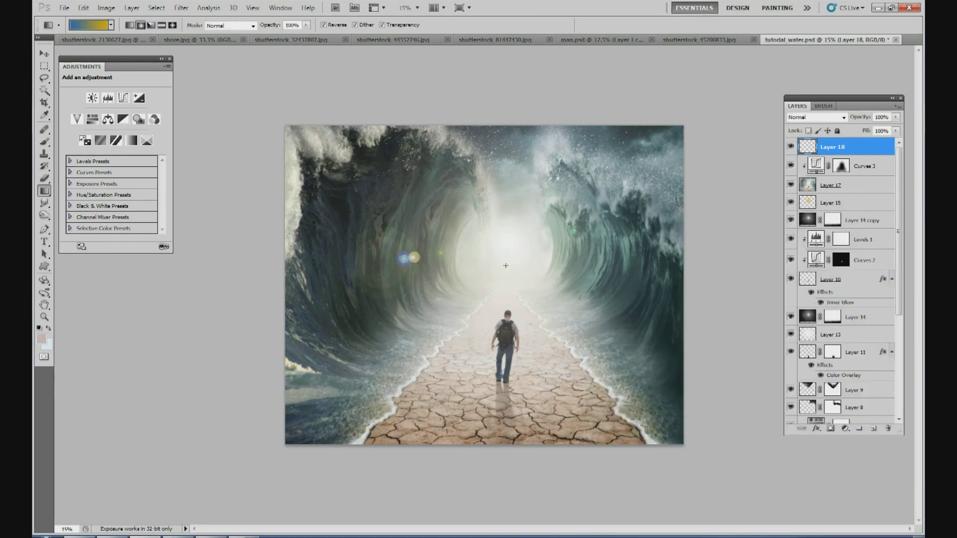
# Fill Layer 18 with an unreversed radial gradient spreading from the horizon light and set its blending mode to Soft Light
pyautogui.moveTo(674, 269)
pyautogui.mouseDown()
pyautogui.moveTo(752, 265)
pyautogui.moveTo(641, 265)
pyautogui.moveTo(668, 265)
pyautogui.mouseUp()
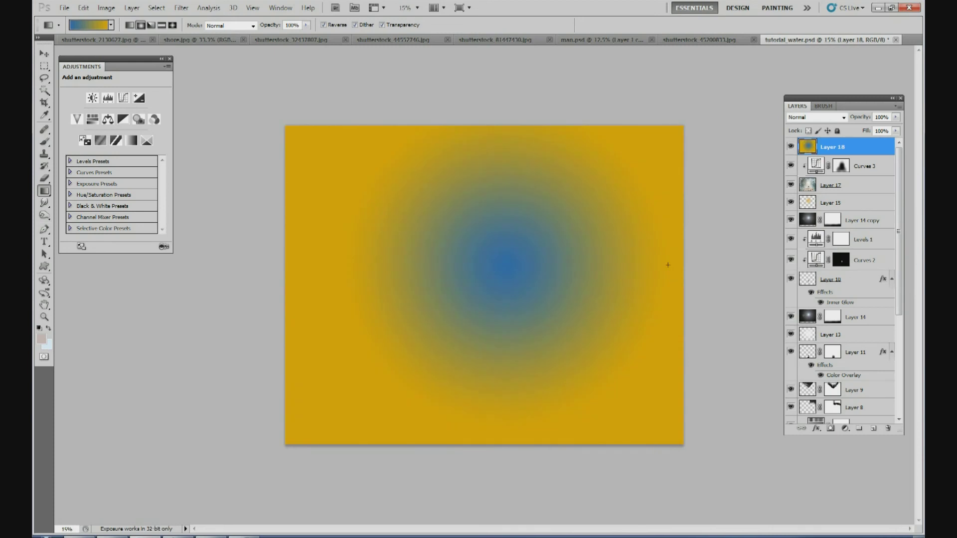
pyautogui.hotkey('ctrl', 'z')
pyautogui.click(337, 26)
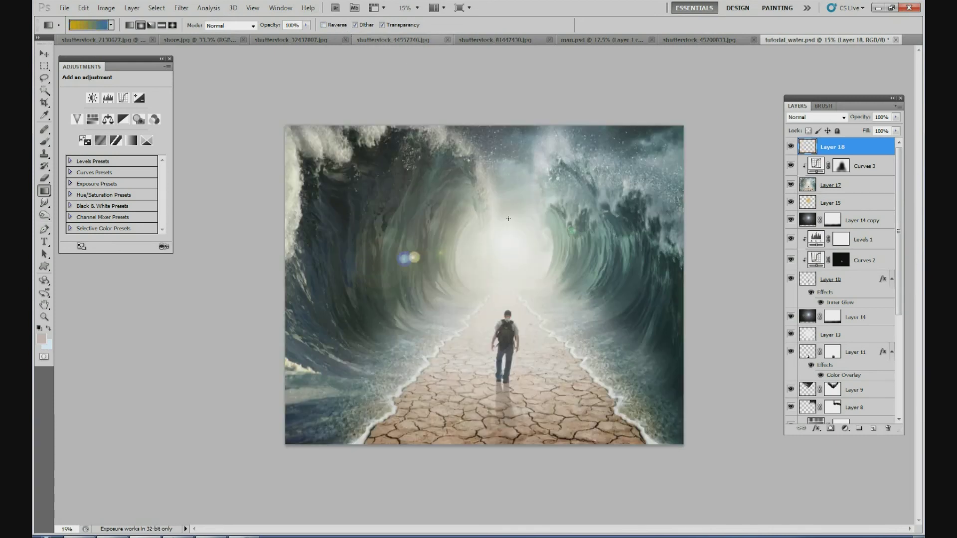
pyautogui.moveTo(507, 261); pyautogui.dragTo(648, 260)
pyautogui.click(809, 118)
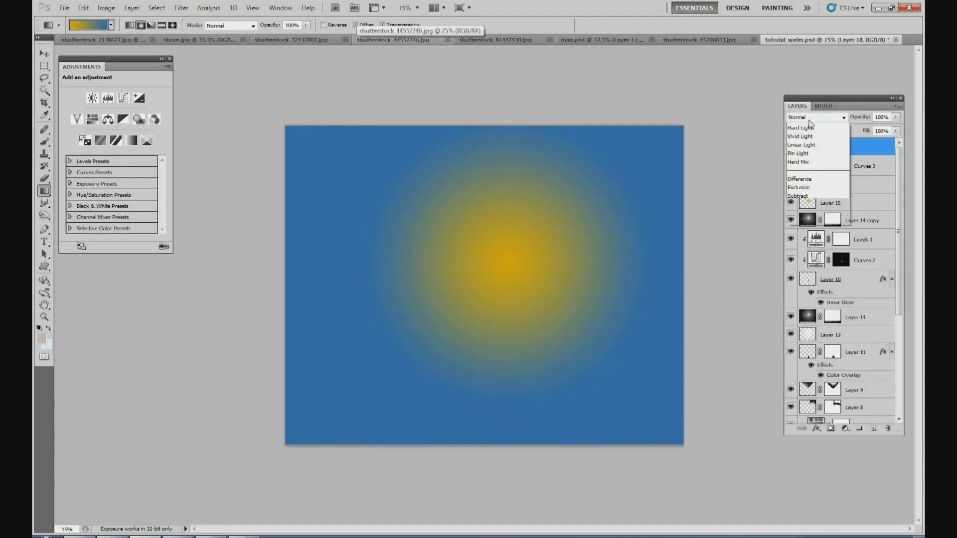
pyautogui.click(820, 265)
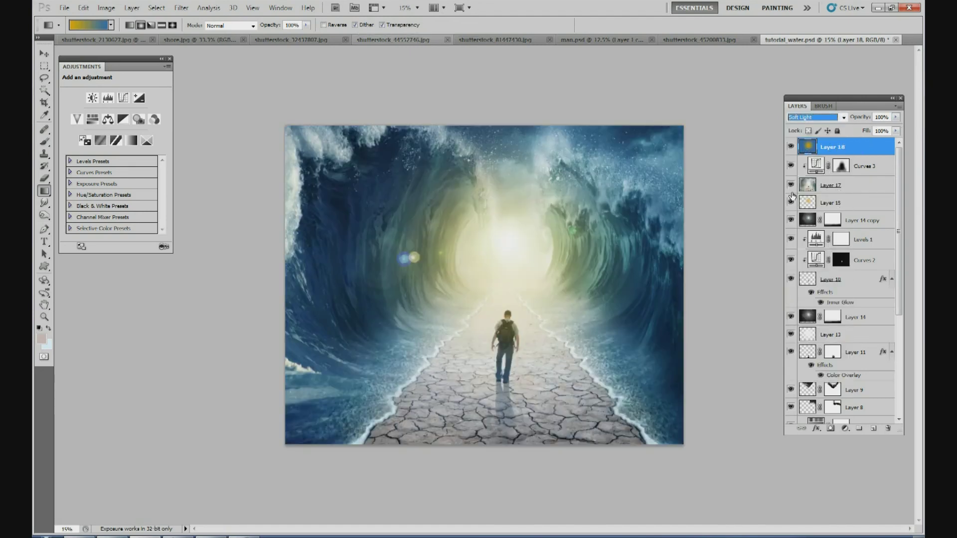
# Change the gradient's end color stop to teal blue 288cac
pyautogui.click(90, 25)
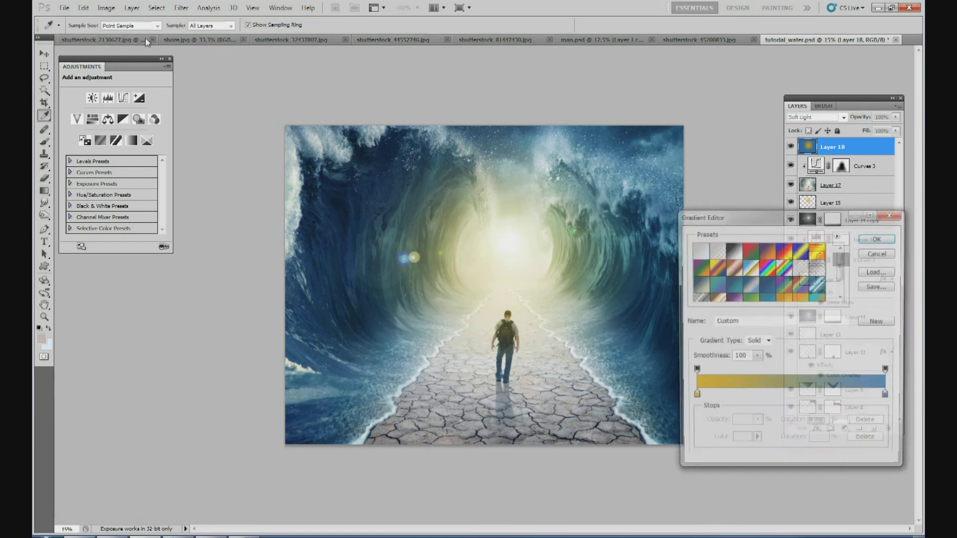
pyautogui.click(889, 397)
pyautogui.click(741, 442)
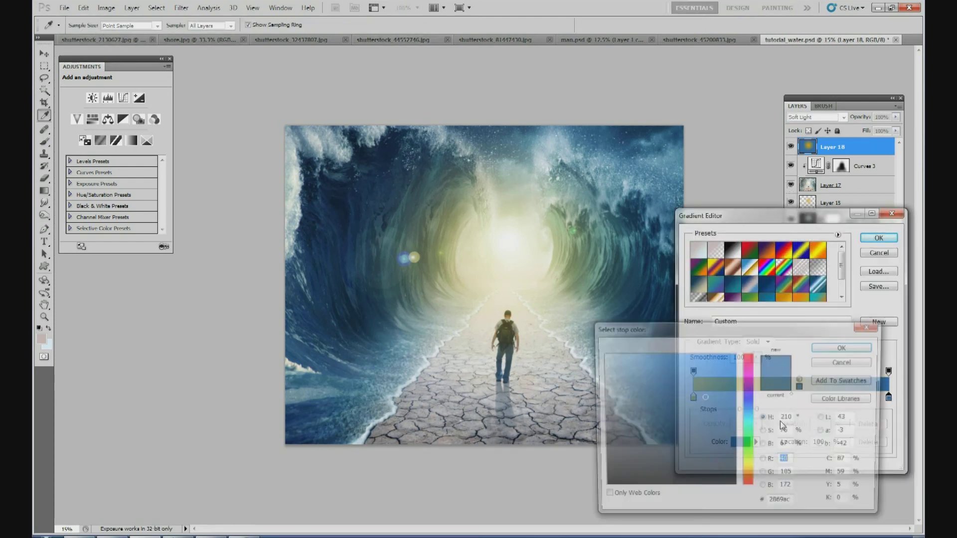
pyautogui.moveTo(752, 416); pyautogui.dragTo(752, 421)
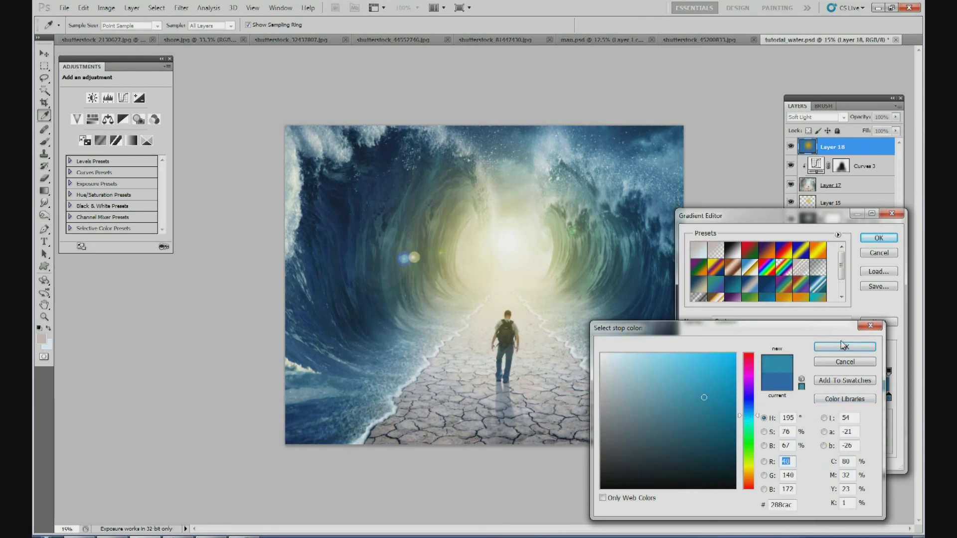
pyautogui.click(845, 347)
pyautogui.click(879, 239)
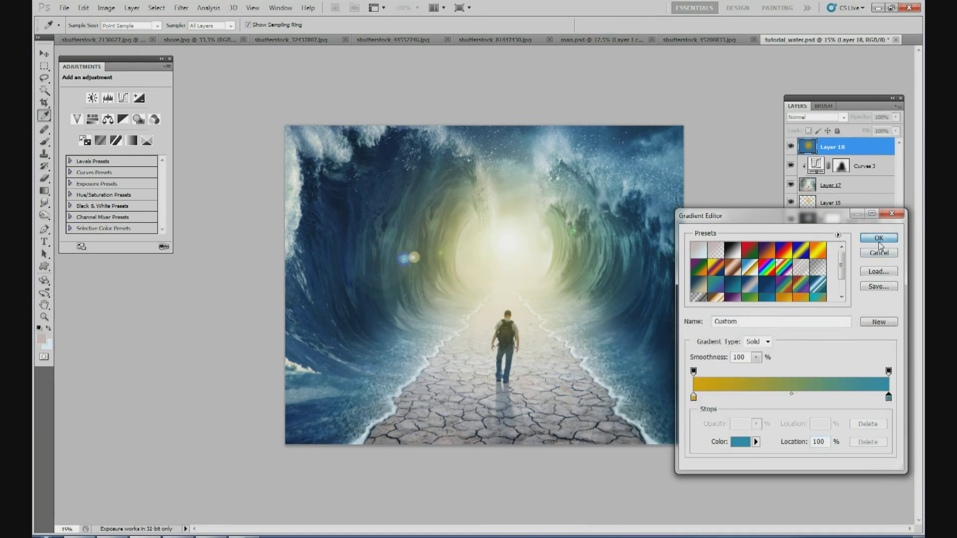
# Redraw Layer 18's radial gradient from the horizon light to beyond the image's right edge and lower the layer opacity to 40%
pyautogui.moveTo(506, 260); pyautogui.dragTo(652, 259)
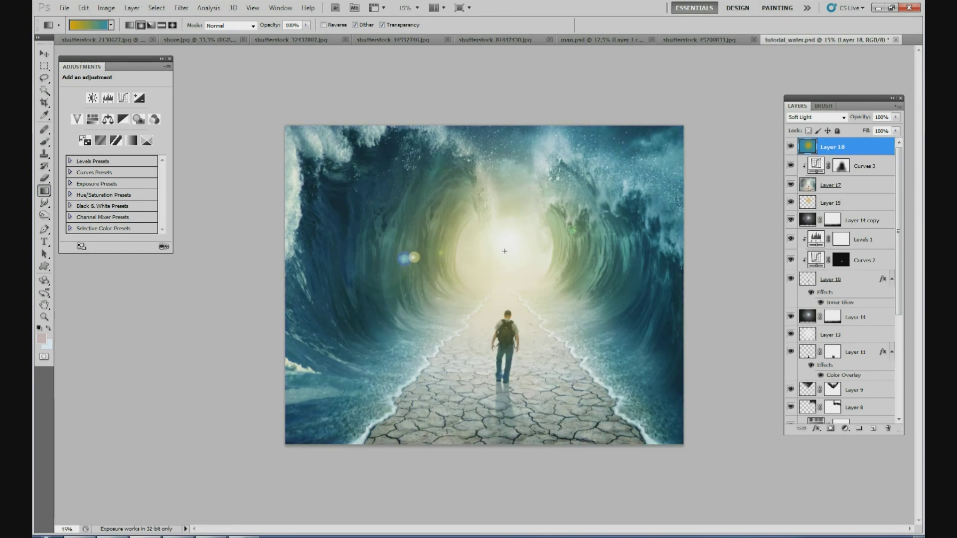
pyautogui.moveTo(500, 259); pyautogui.dragTo(723, 257)
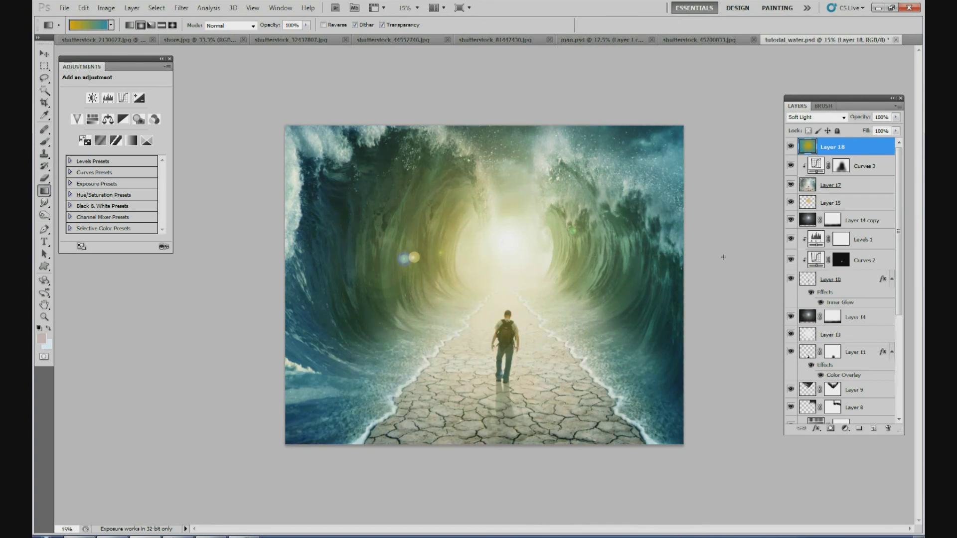
pyautogui.click(896, 117)
pyautogui.moveTo(892, 130); pyautogui.dragTo(866, 137)
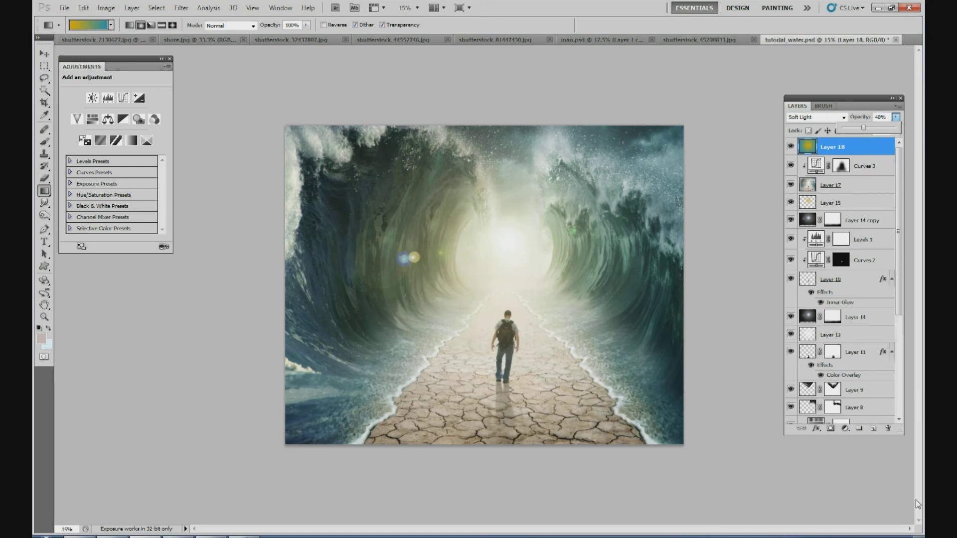
# Add a new empty layer above Layer 18 and a Vibrance adjustment on top of it
pyautogui.click(869, 436)
pyautogui.click(874, 429)
pyautogui.click(873, 430)
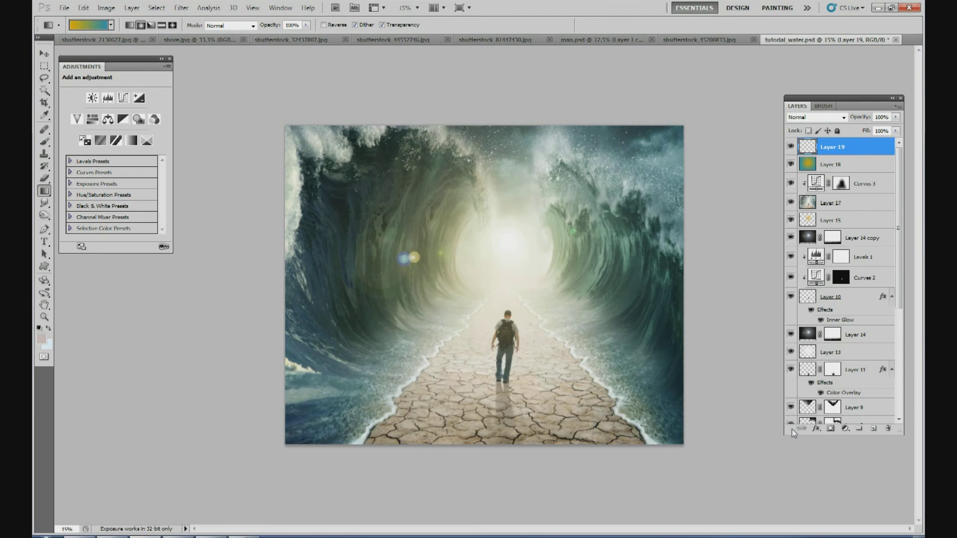
pyautogui.click(842, 429)
pyautogui.click(870, 298)
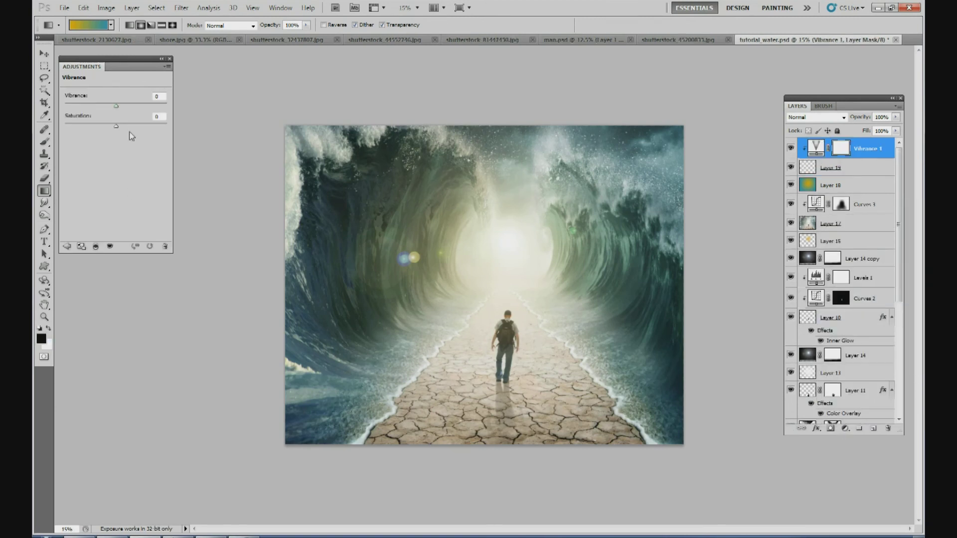
# Release the Vibrance adjustment's clipping mask and set Vibrance to +57 and Saturation to +35
pyautogui.moveTo(115, 103); pyautogui.dragTo(171, 114)
pyautogui.rightClick(866, 151)
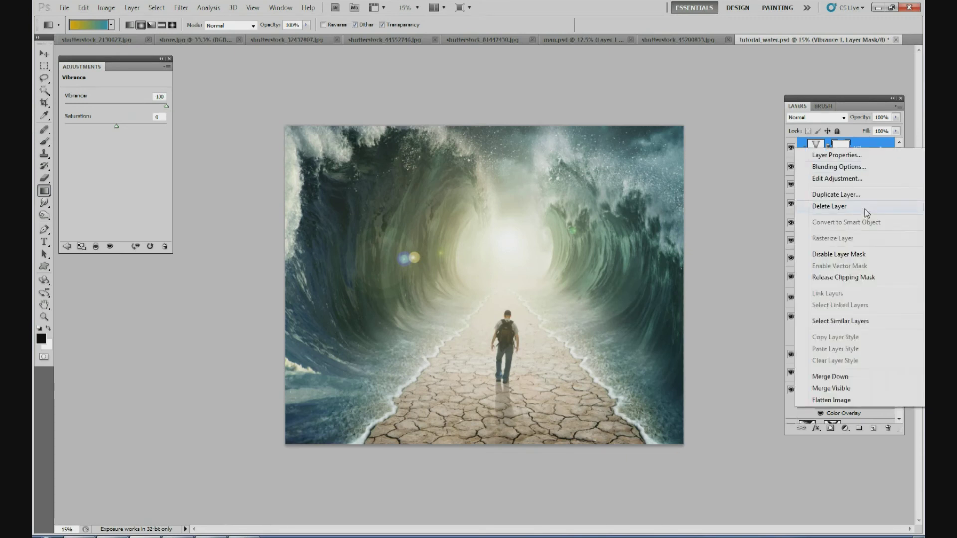
pyautogui.click(857, 278)
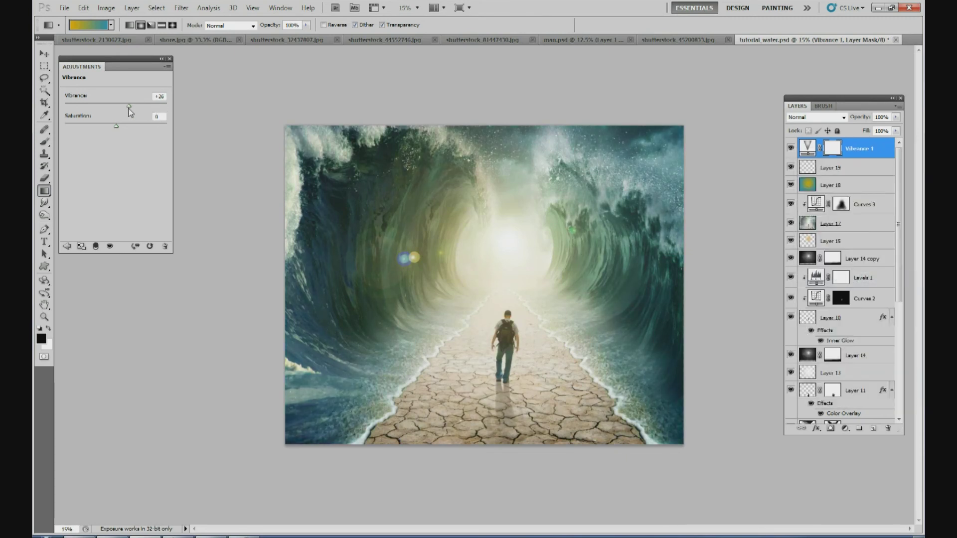
pyautogui.moveTo(166, 105); pyautogui.dragTo(139, 105)
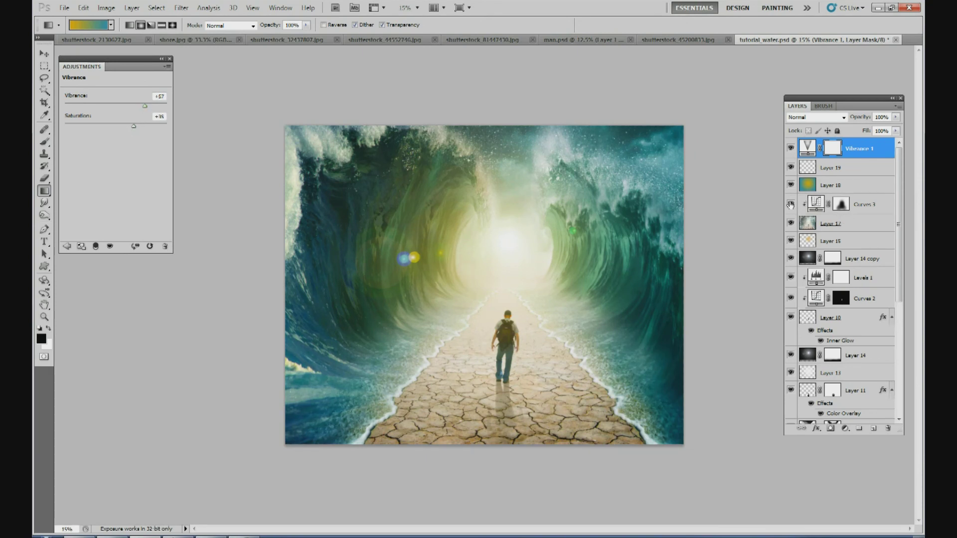
# Make Layer 18 active and change the gradient's starting color stop to orange de7300
pyautogui.click(792, 186)
pyautogui.click(792, 185)
pyautogui.doubleClick(860, 186)
pyautogui.click(882, 332)
pyautogui.press('g')
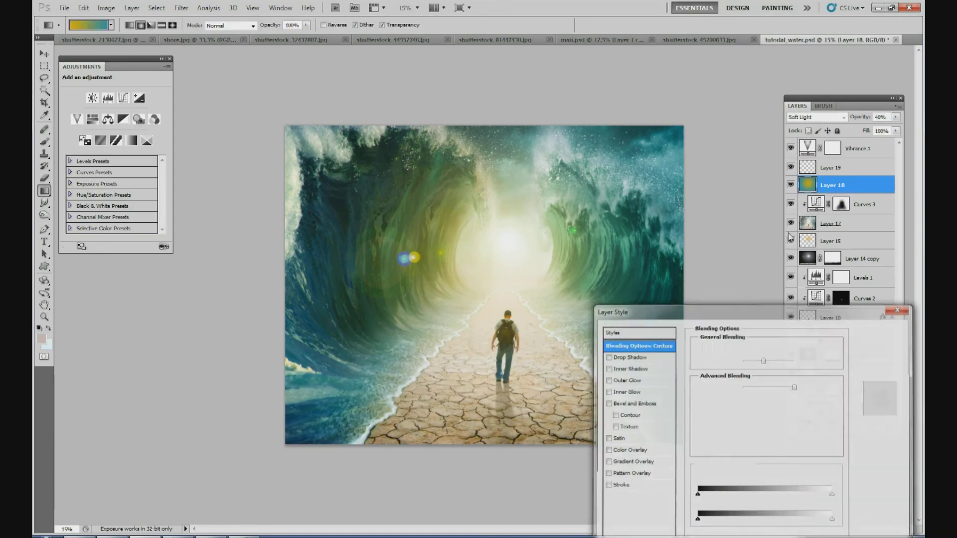
pyautogui.click(89, 25)
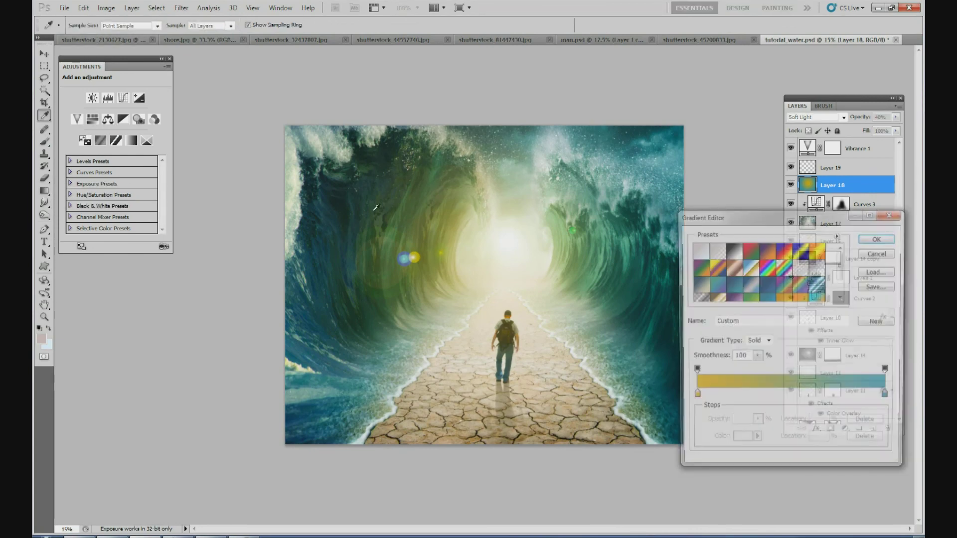
pyautogui.click(693, 397)
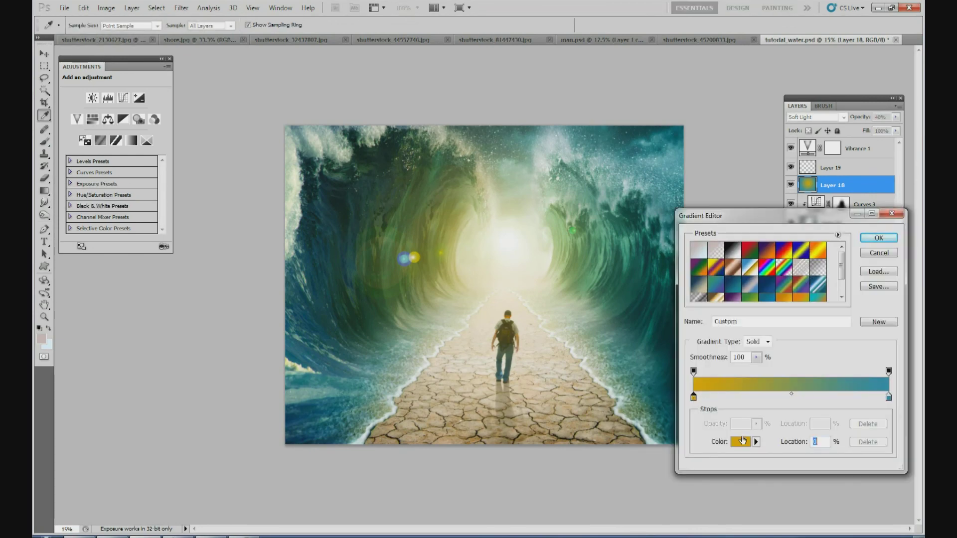
pyautogui.click(741, 441)
pyautogui.click(753, 479)
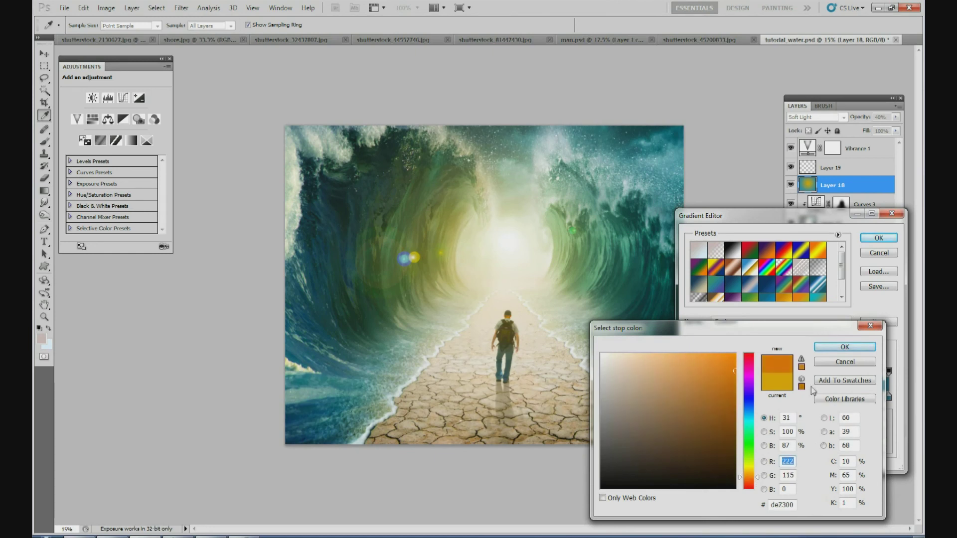
pyautogui.click(845, 347)
pyautogui.click(878, 238)
# Redraw the orange-to-teal radial gradient on Layer 18 from the light's right side past the image edge and compare the layer on and off
pyautogui.moveTo(504, 256); pyautogui.dragTo(759, 258)
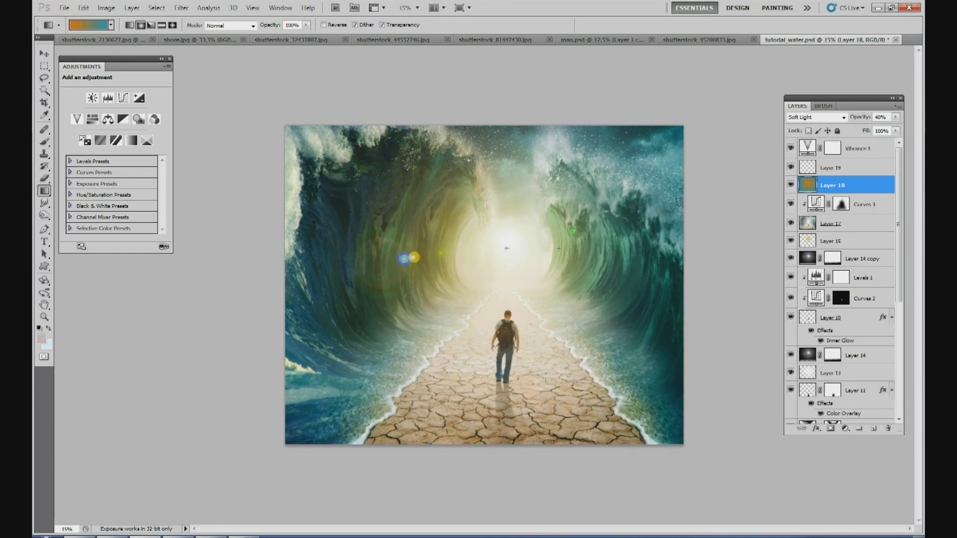
pyautogui.moveTo(570, 247); pyautogui.dragTo(834, 240)
pyautogui.moveTo(505, 252); pyautogui.dragTo(791, 249)
pyautogui.moveTo(573, 249); pyautogui.dragTo(812, 248)
pyautogui.click(790, 186)
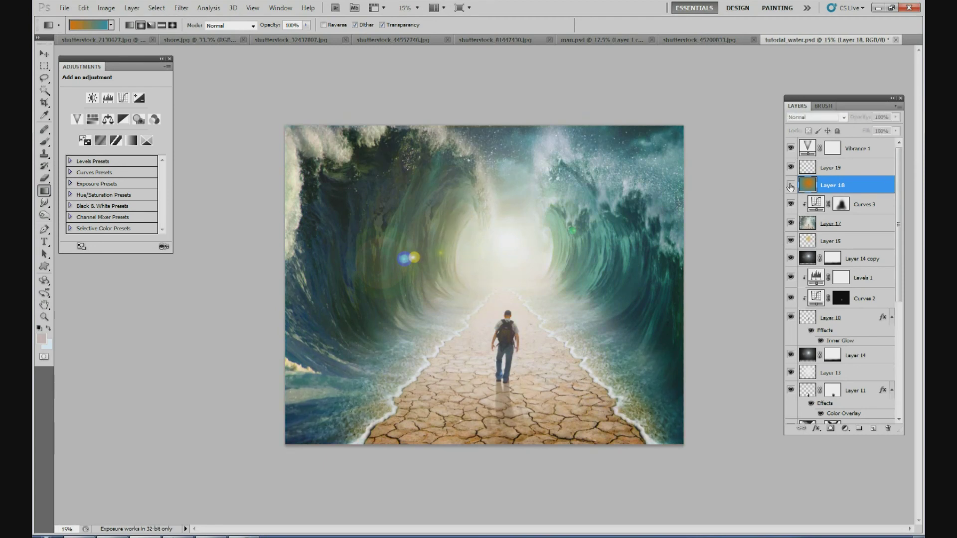
pyautogui.click(791, 185)
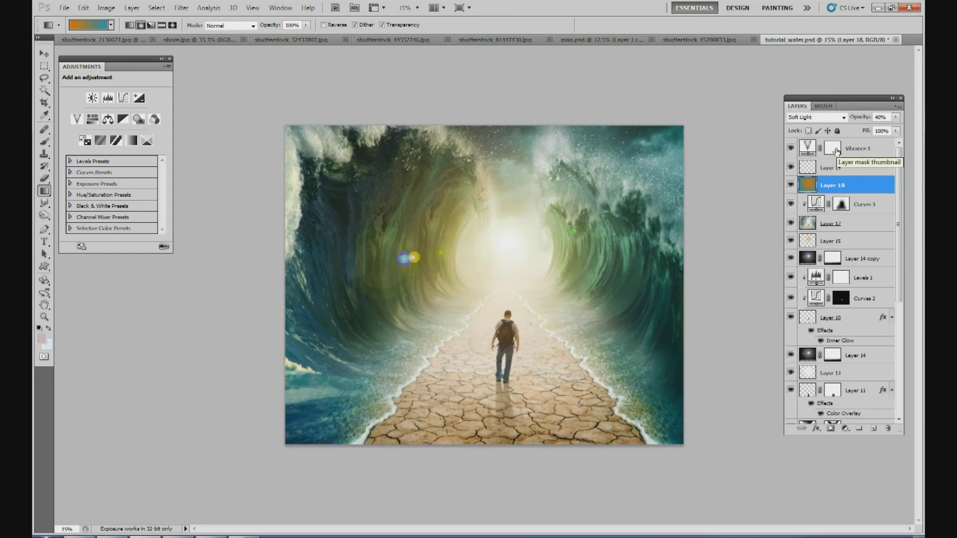
# Paint black at 11% brush opacity on the Vibrance 1 mask around the man and the road in front of the light
pyautogui.click(833, 148)
pyautogui.press('d')
pyautogui.press('b')
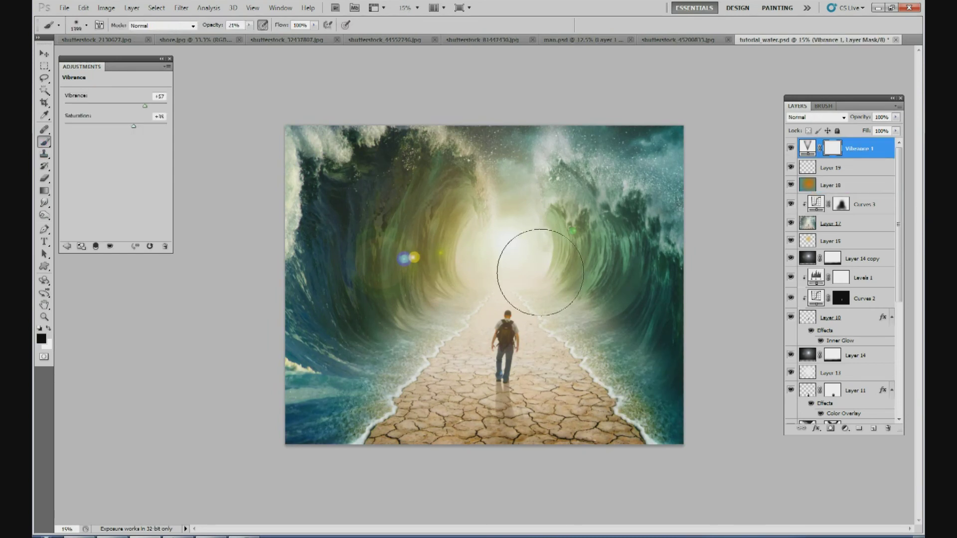
pyautogui.press('1')
pyautogui.press('1')
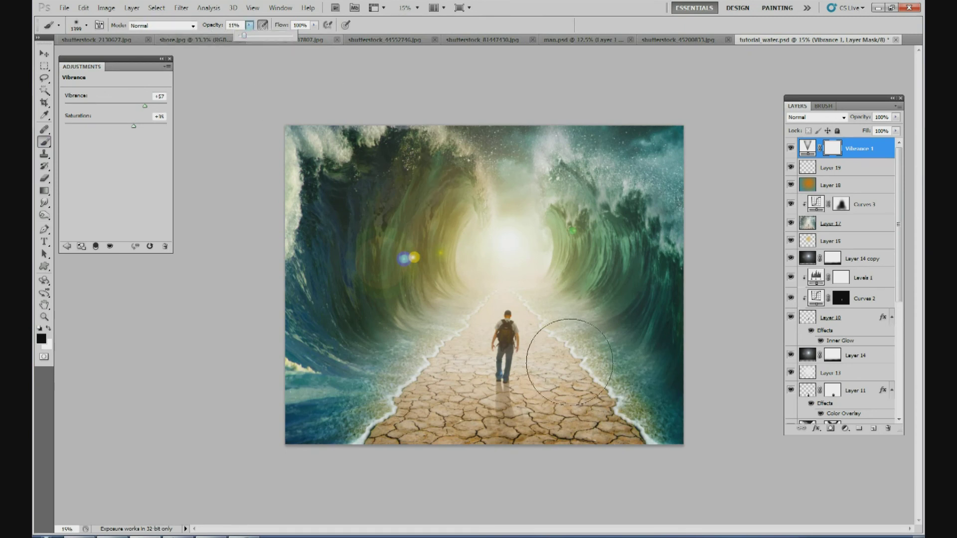
pyautogui.moveTo(524, 345)
pyautogui.mouseDown()
pyautogui.moveTo(498, 361)
pyautogui.moveTo(507, 323)
pyautogui.moveTo(505, 334)
pyautogui.moveTo(431, 385)
pyautogui.moveTo(497, 366)
pyautogui.moveTo(520, 323)
pyautogui.moveTo(514, 302)
pyautogui.moveTo(501, 329)
pyautogui.mouseUp()
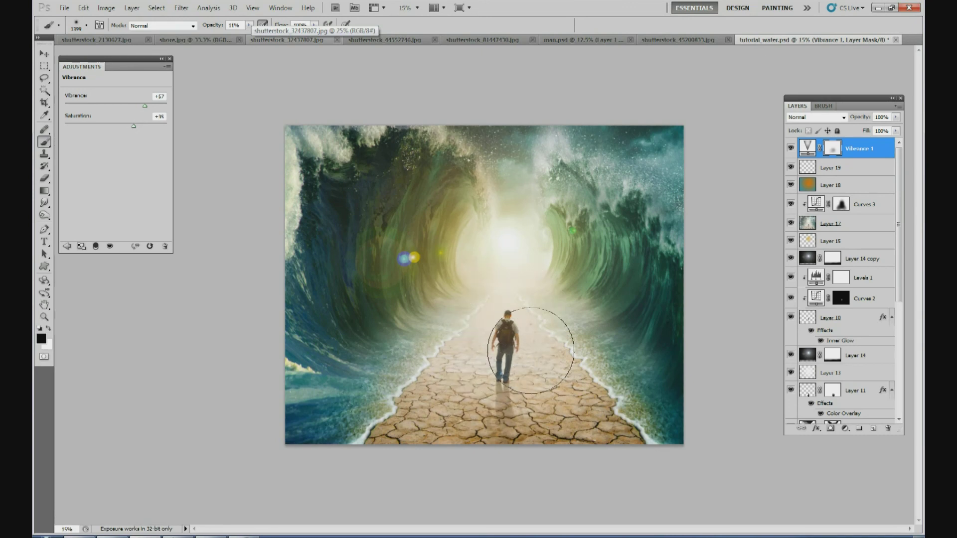
pyautogui.moveTo(563, 382)
pyautogui.mouseDown()
pyautogui.moveTo(529, 345)
pyautogui.moveTo(515, 371)
pyautogui.moveTo(441, 414)
pyautogui.moveTo(533, 392)
pyautogui.moveTo(613, 425)
pyautogui.moveTo(637, 452)
pyautogui.moveTo(469, 408)
pyautogui.moveTo(511, 364)
pyautogui.moveTo(506, 338)
pyautogui.moveTo(442, 415)
pyautogui.moveTo(484, 380)
pyautogui.moveTo(501, 353)
pyautogui.moveTo(430, 435)
pyautogui.moveTo(505, 334)
pyautogui.moveTo(436, 435)
pyautogui.moveTo(501, 377)
pyautogui.moveTo(514, 353)
pyautogui.moveTo(449, 417)
pyautogui.moveTo(496, 343)
pyautogui.moveTo(553, 393)
pyautogui.moveTo(505, 350)
pyautogui.mouseUp()
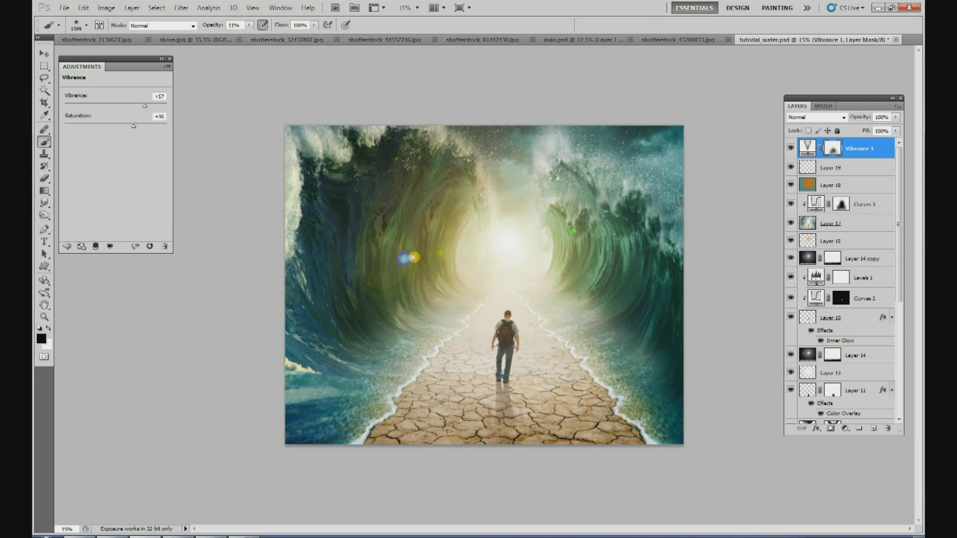
# Add a new layer above Vibrance 1 and paste the white speckle texture from shutterstock_45200833.jpg into the composite
pyautogui.press('g')
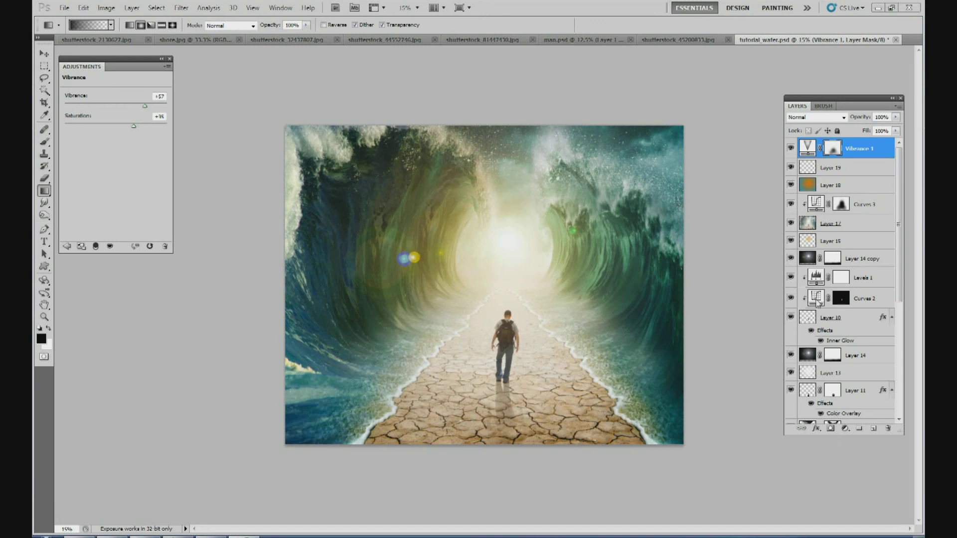
pyautogui.click(859, 151)
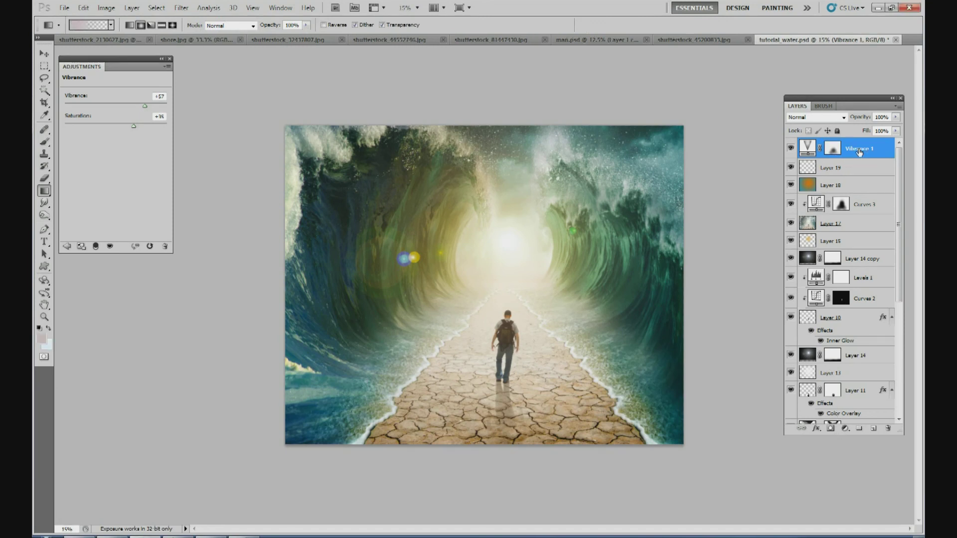
pyautogui.click(874, 429)
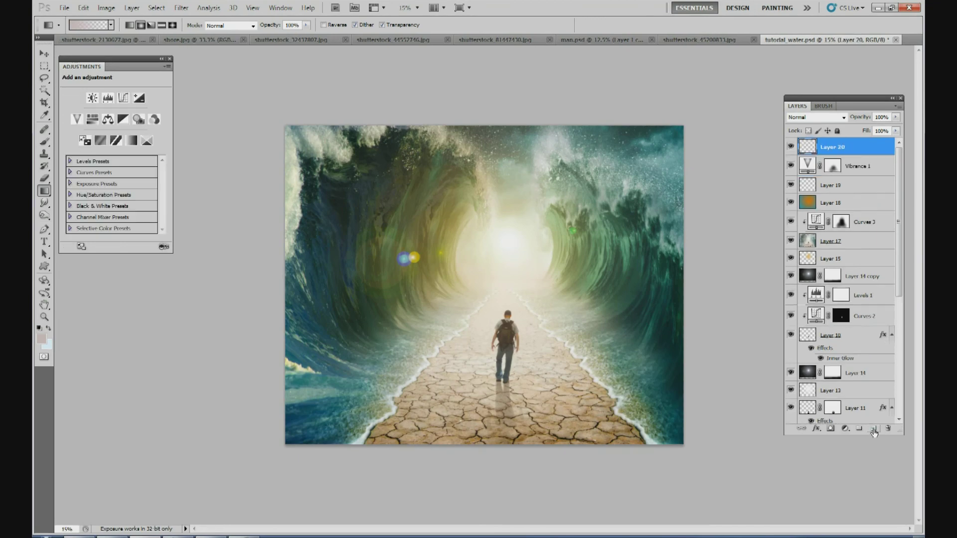
pyautogui.click(668, 41)
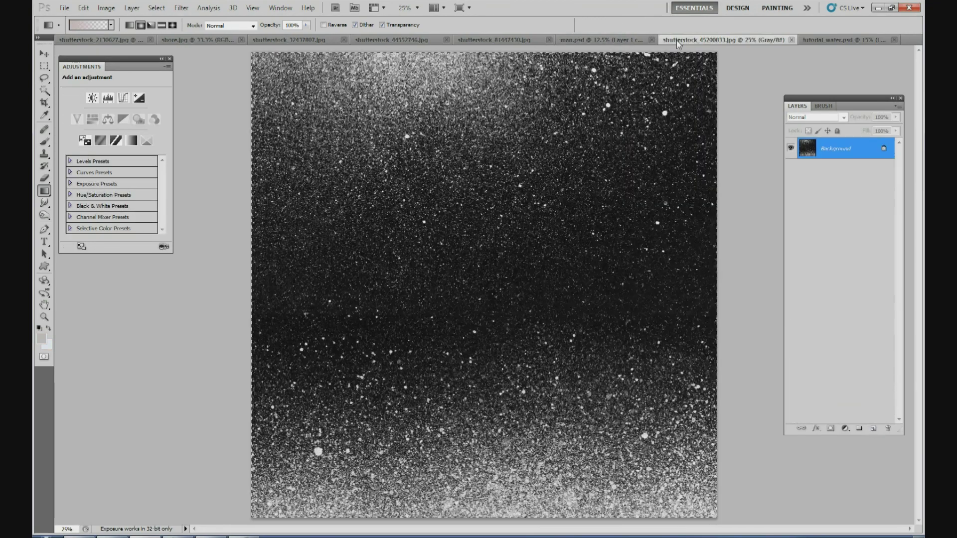
pyautogui.click(831, 43)
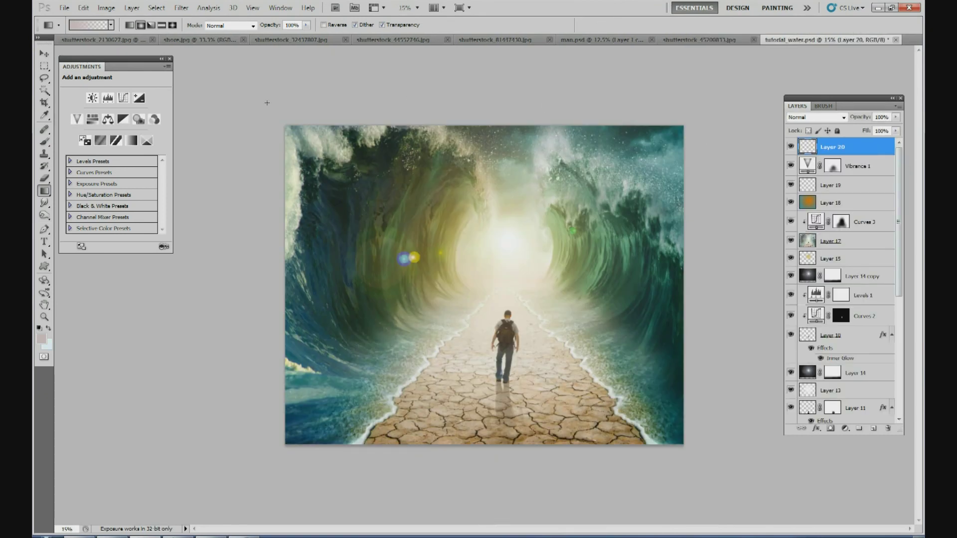
pyautogui.hotkey('ctrl', 'v')
# Scale the speckle texture to about 81%, rotate it nearly upside down and place it over the image's upper-right corner
pyautogui.click(44, 53)
pyautogui.moveTo(549, 210); pyautogui.dragTo(631, 230)
pyautogui.moveTo(712, 151); pyautogui.dragTo(370, 373)
pyautogui.moveTo(555, 355); pyautogui.dragTo(658, 164)
pyautogui.moveTo(725, 262); pyautogui.dragTo(704, 179)
pyautogui.moveTo(673, 147); pyautogui.dragTo(674, 196)
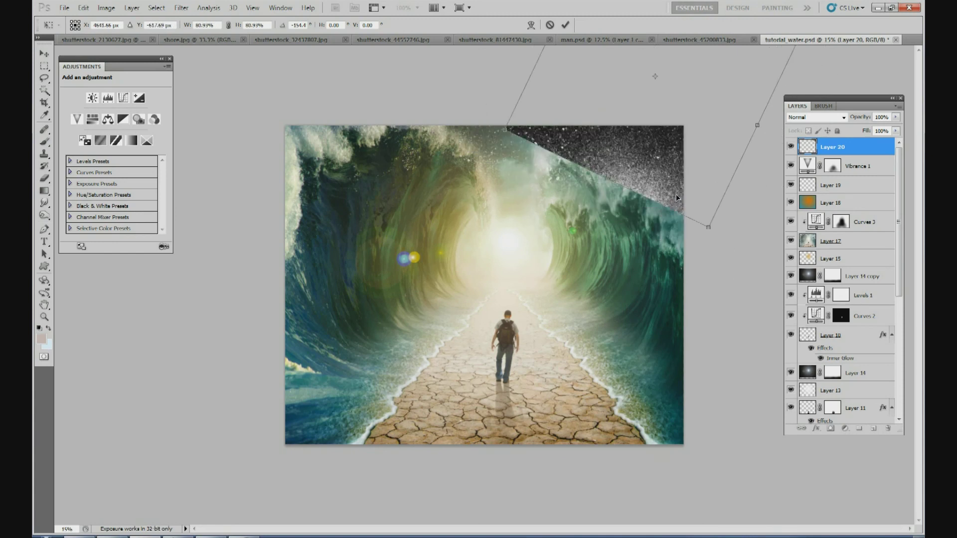
pyautogui.moveTo(703, 246); pyautogui.dragTo(663, 155)
pyautogui.click(565, 24)
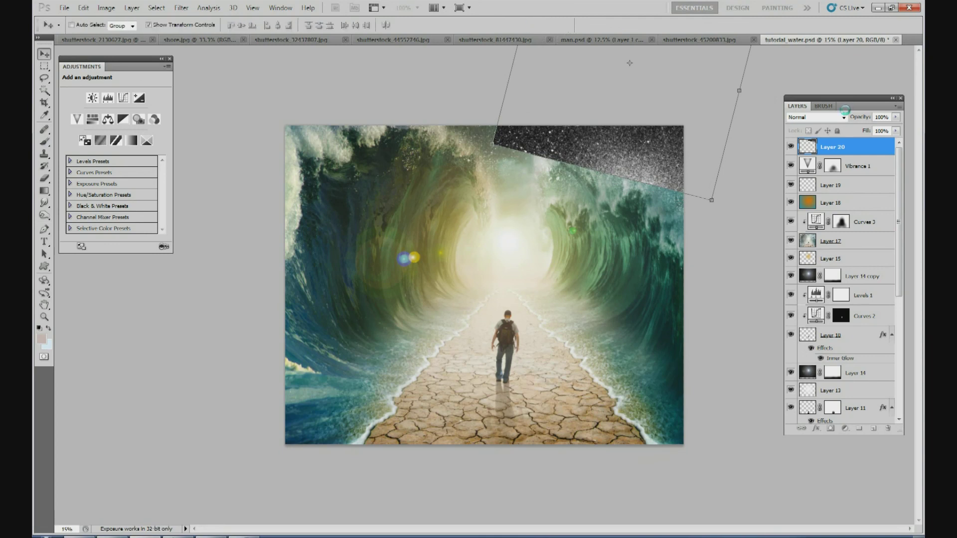
# Set the speckle layer's blend mode to Screen and add a layer mask to it
pyautogui.click(817, 117)
pyautogui.click(812, 214)
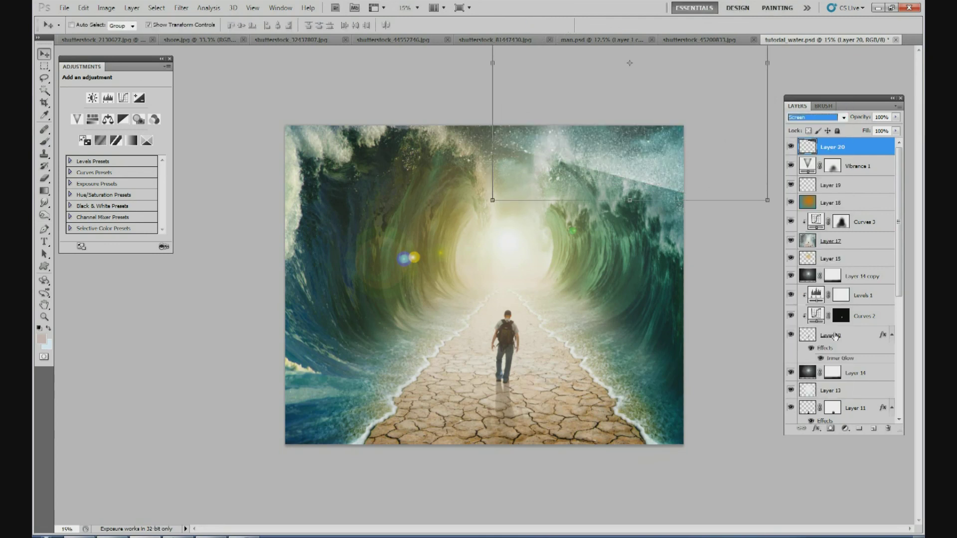
pyautogui.click(831, 430)
# Mask out the speckle texture's hard lower edge with a smaller soft black brush at 100% opacity
pyautogui.click(44, 142)
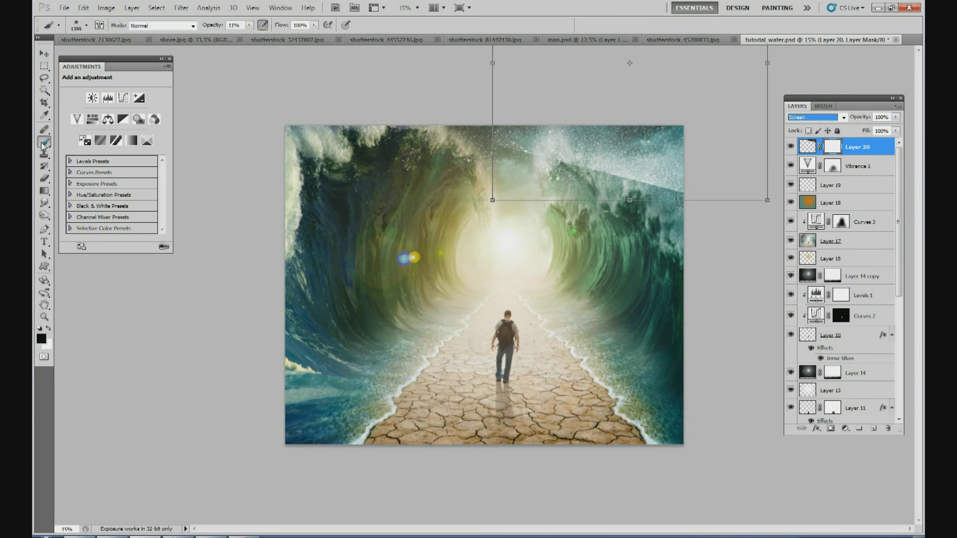
pyautogui.click(250, 26)
pyautogui.moveTo(249, 37); pyautogui.dragTo(347, 50)
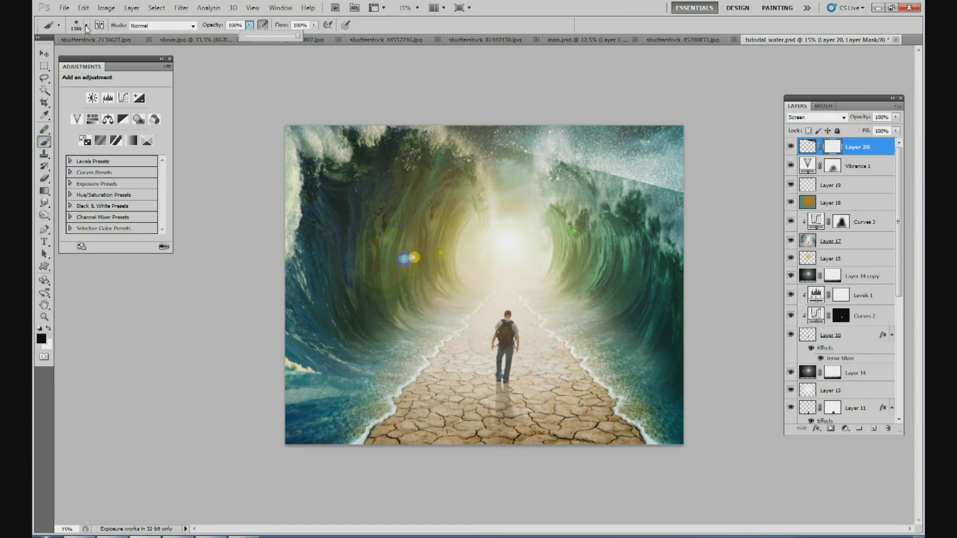
pyautogui.click(86, 26)
pyautogui.click(144, 55)
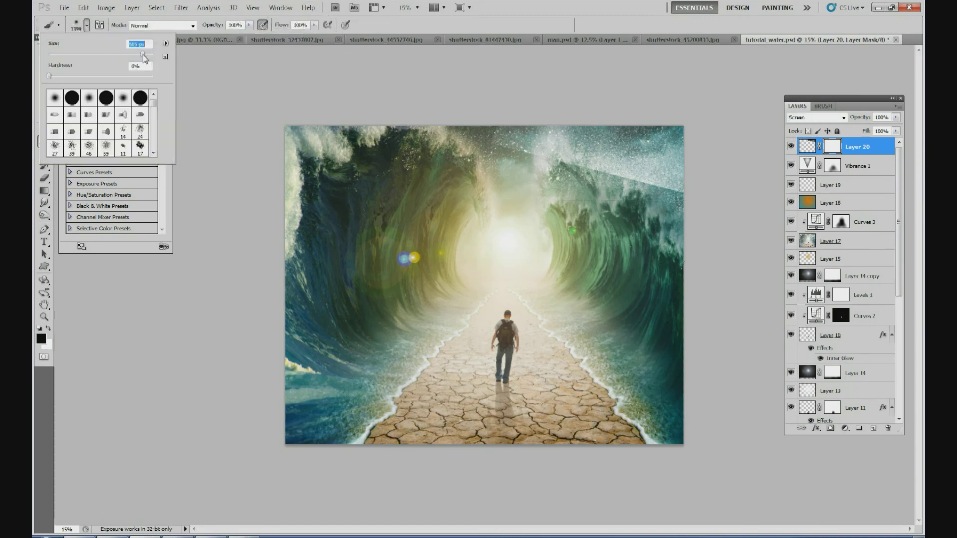
pyautogui.click(505, 168)
pyautogui.moveTo(500, 150)
pyautogui.mouseDown()
pyautogui.moveTo(505, 131)
pyautogui.moveTo(505, 155)
pyautogui.moveTo(656, 199)
pyautogui.moveTo(698, 197)
pyautogui.mouseUp()
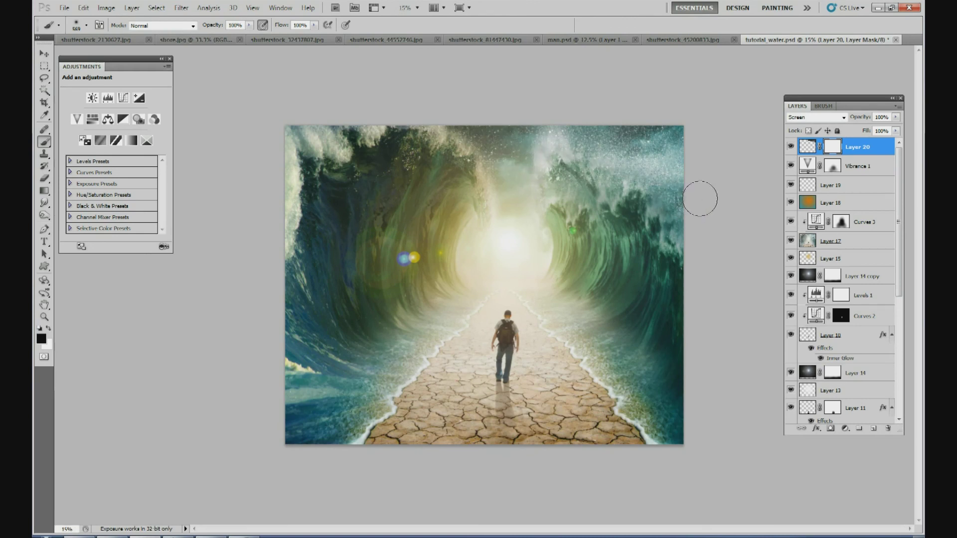
# Soften the speckle mask near the image's right edge, using smaller soft brushes and lowering the brush opacity to 40%
pyautogui.click(87, 26)
pyautogui.click(136, 53)
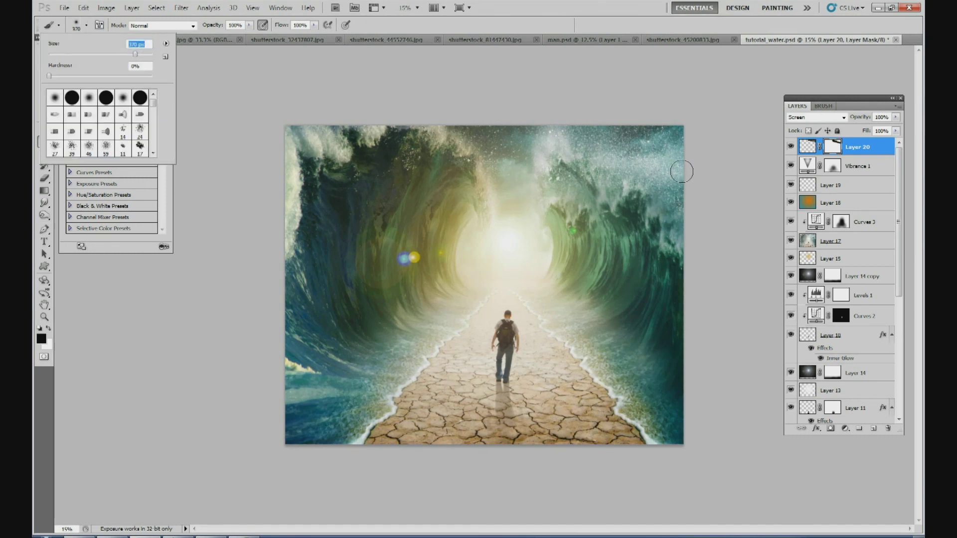
pyautogui.click(700, 177)
pyautogui.click(249, 25)
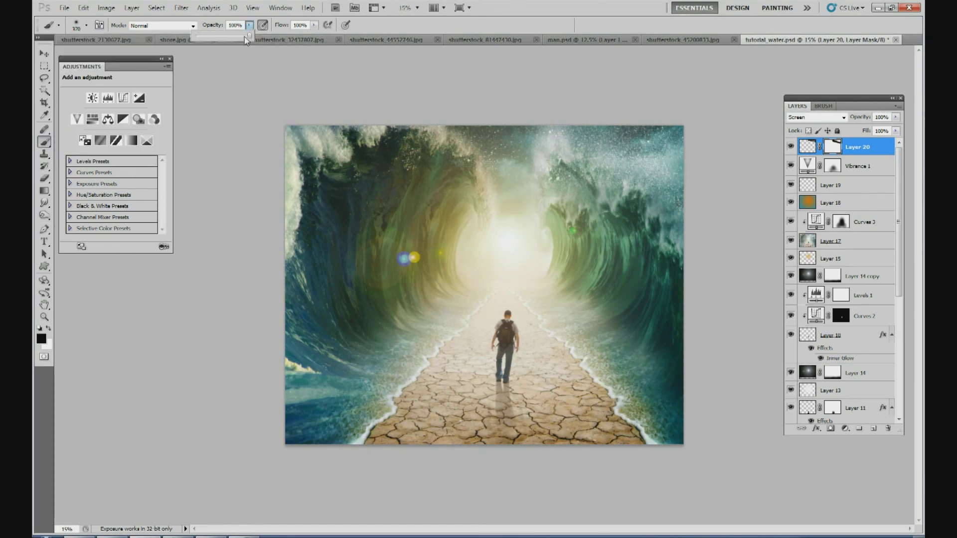
pyautogui.click(87, 27)
pyautogui.moveTo(141, 54); pyautogui.dragTo(141, 54)
pyautogui.click(671, 185)
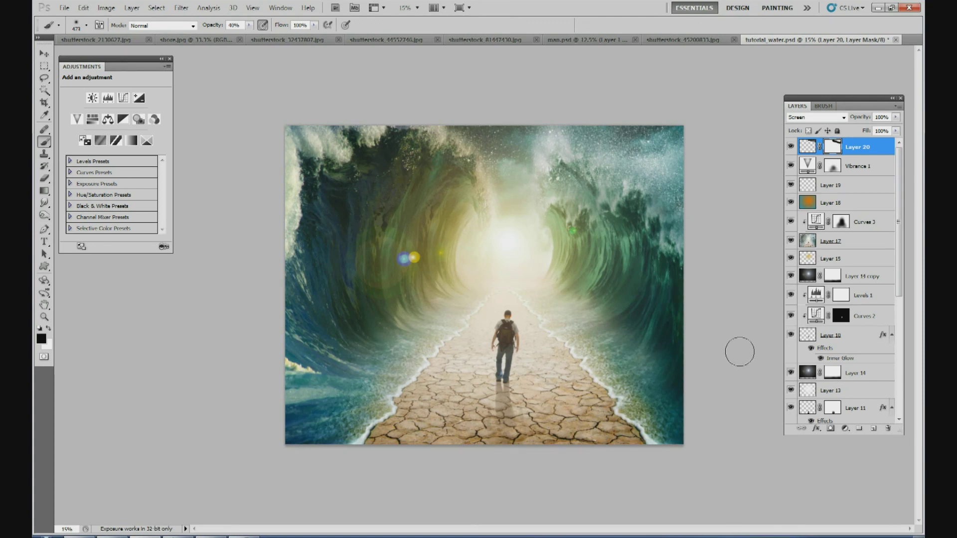
# Add a Levels adjustment on top, release its clipping mask and set its midtones to 0.10
pyautogui.click(845, 430)
pyautogui.click(833, 267)
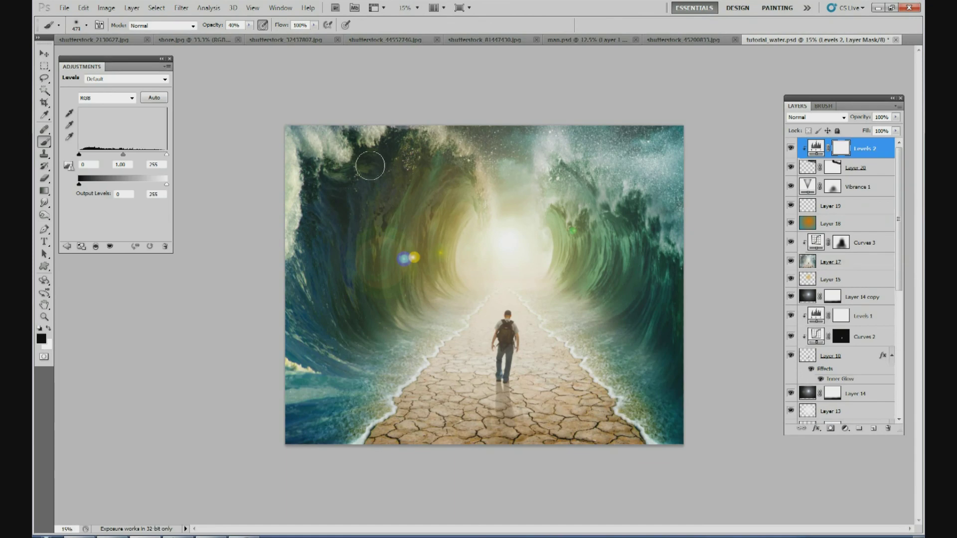
pyautogui.rightClick(869, 150)
pyautogui.click(843, 280)
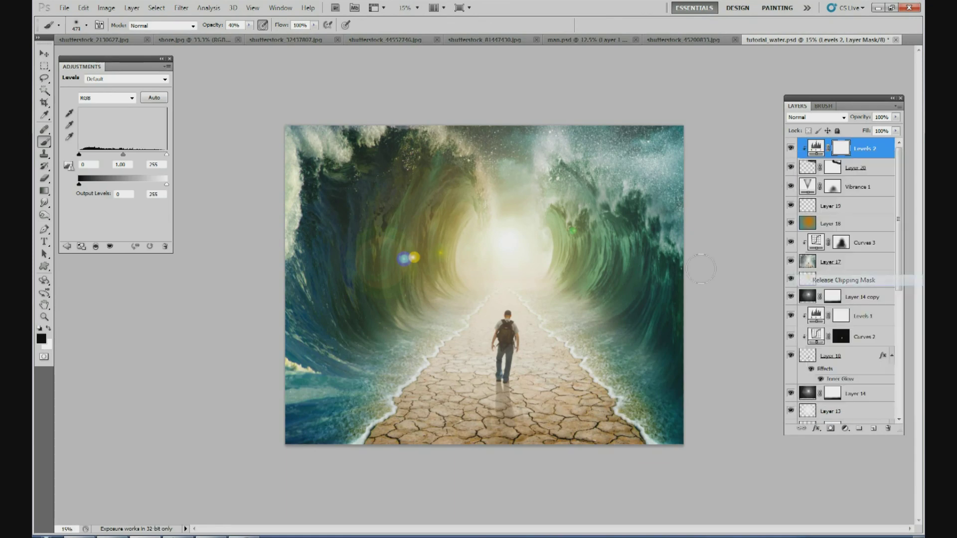
pyautogui.moveTo(123, 156); pyautogui.dragTo(160, 156)
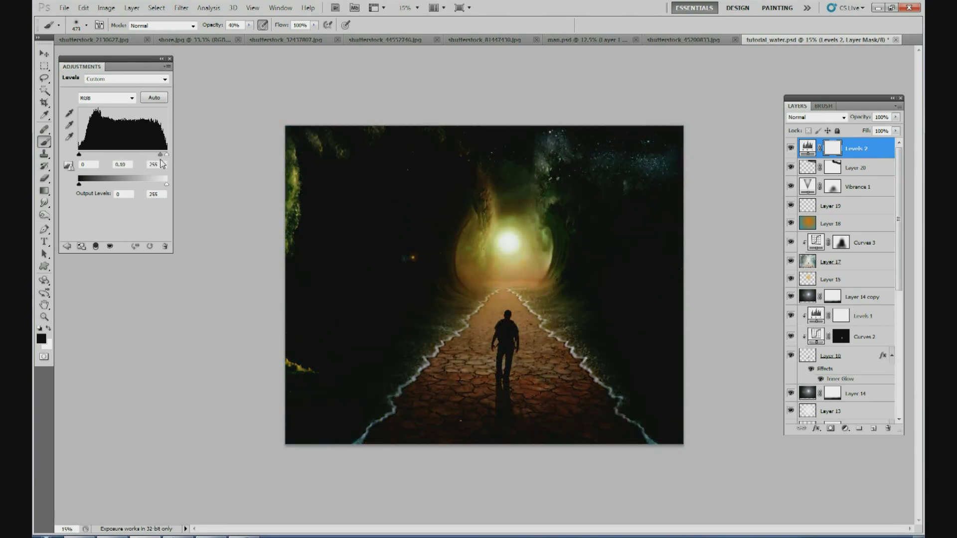
# Inspect the light at the horizon up close, make Layer 19 active and check it by hiding and showing it
pyautogui.click(417, 8)
pyautogui.click(416, 33)
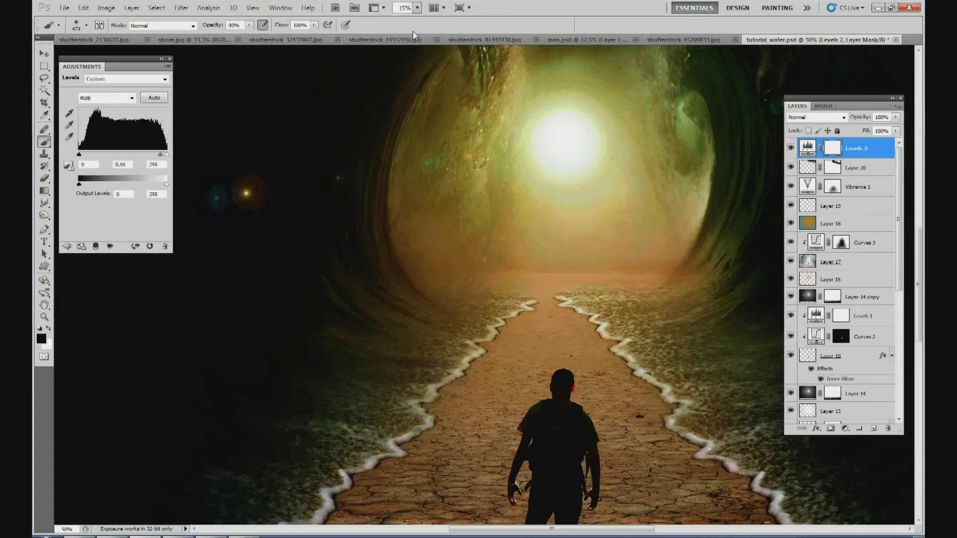
pyautogui.click(44, 55)
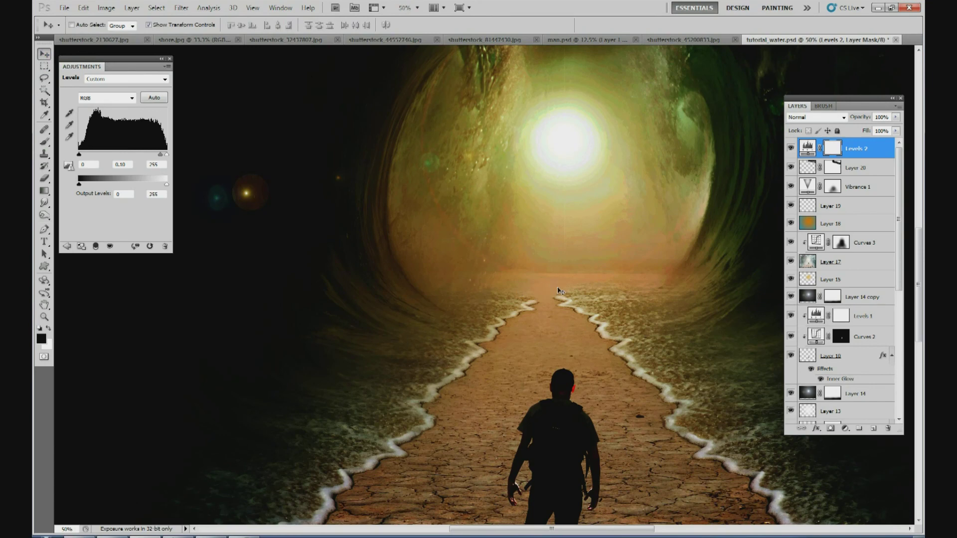
pyautogui.click(846, 226)
pyautogui.click(830, 207)
pyautogui.click(791, 206)
pyautogui.click(791, 206)
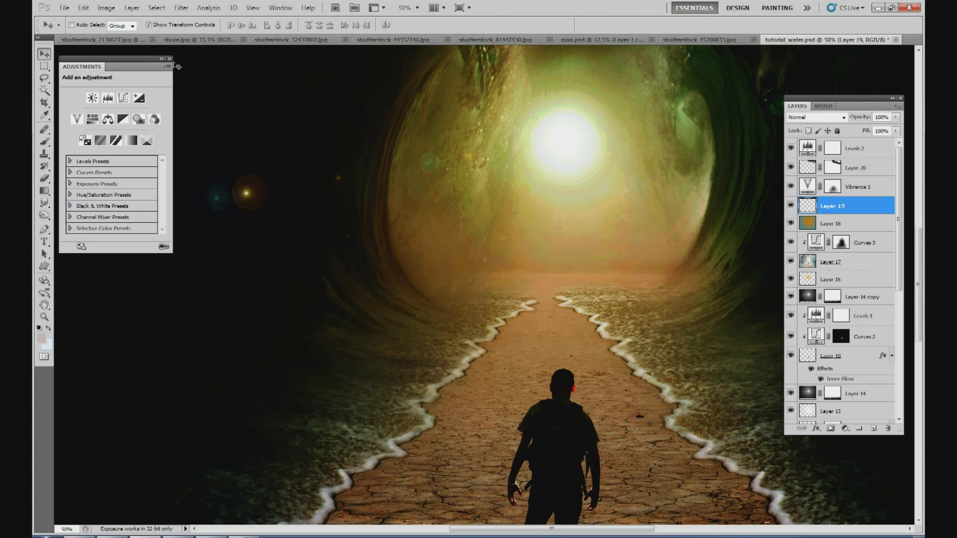
pyautogui.click(407, 9)
pyautogui.write('25')
pyautogui.press('Return')
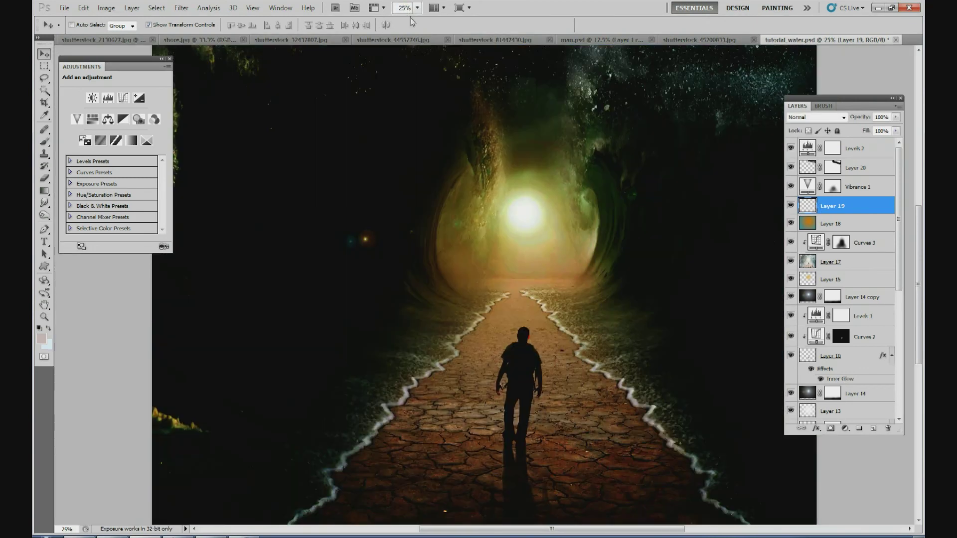
pyautogui.click(43, 143)
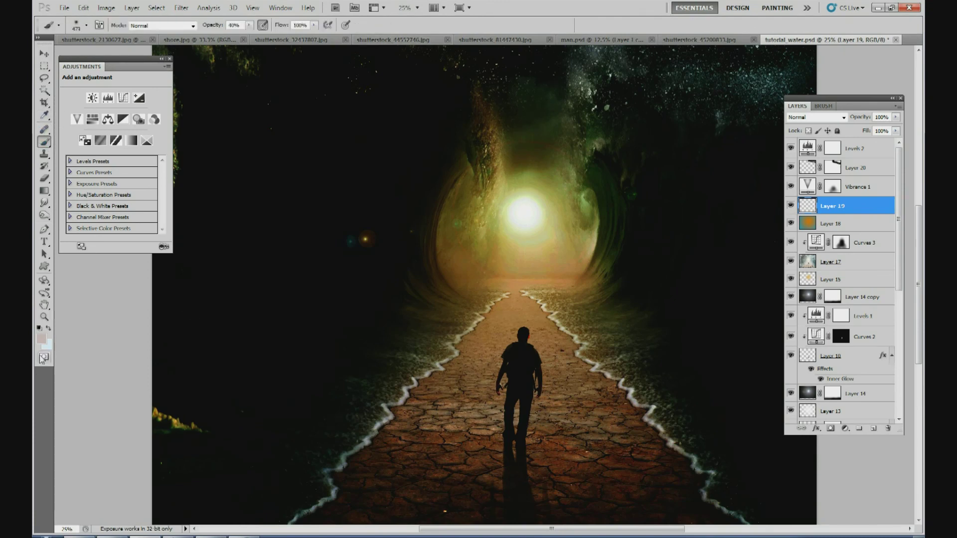
pyautogui.click(41, 340)
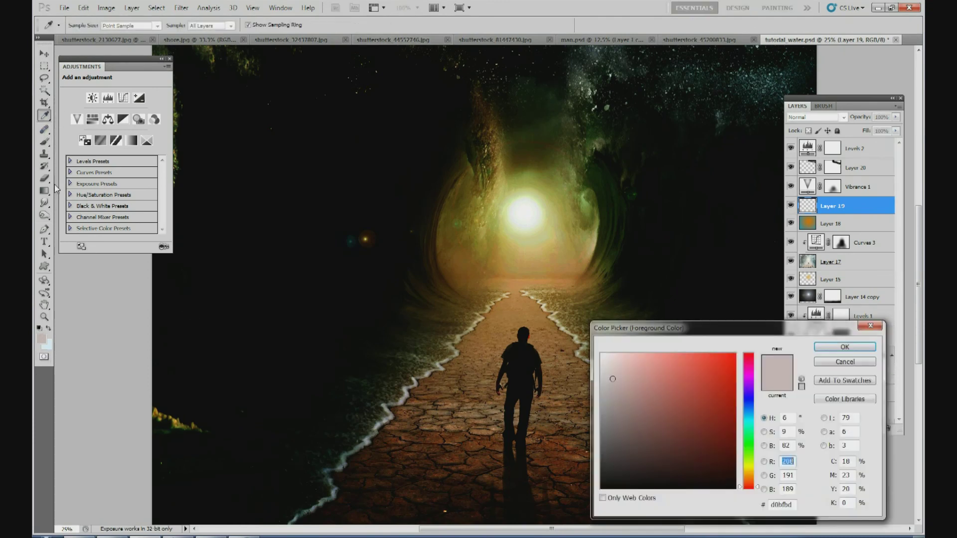
pyautogui.click(858, 366)
# Choose the Gradient tool and set the foreground color to pale yellow f5e8c9
pyautogui.click(44, 191)
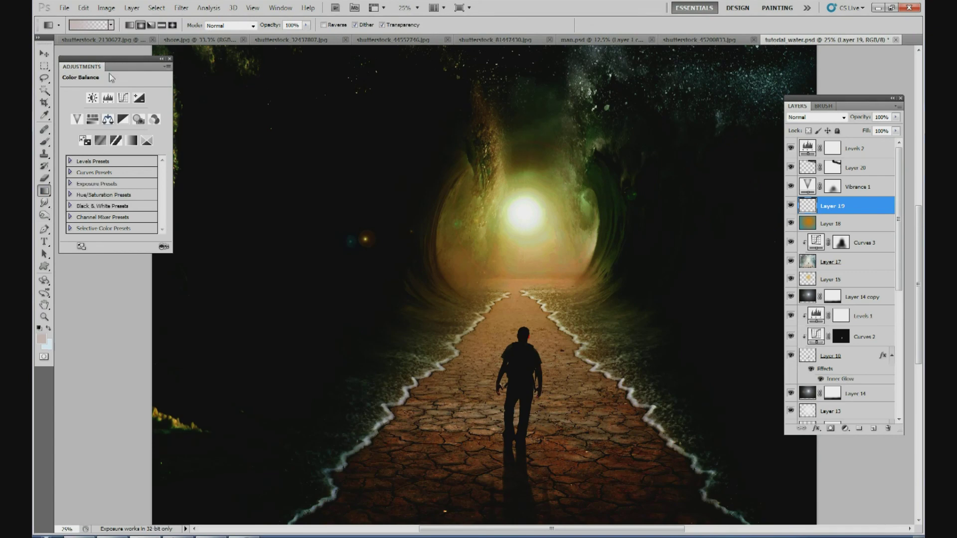
pyautogui.click(45, 341)
pyautogui.moveTo(618, 394); pyautogui.dragTo(602, 354)
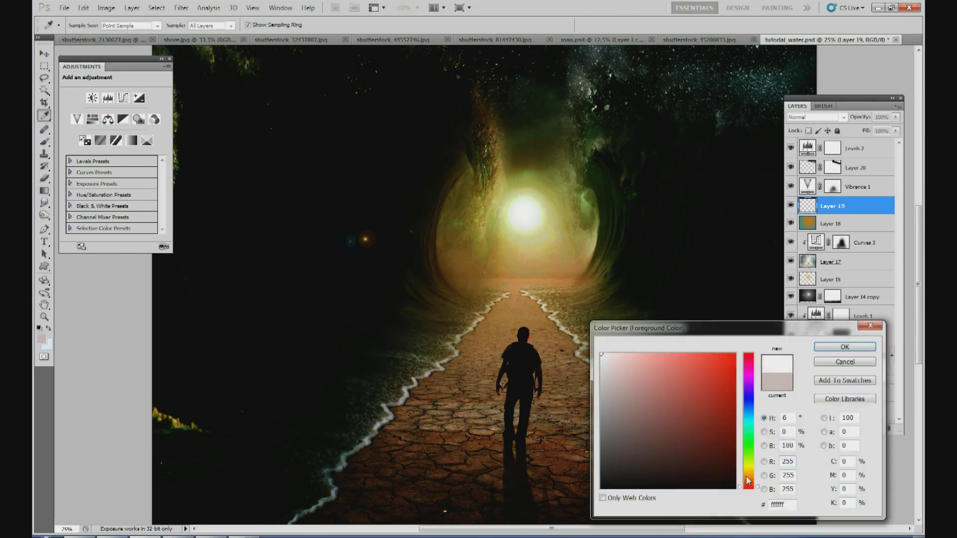
pyautogui.click(750, 471)
pyautogui.click(624, 355)
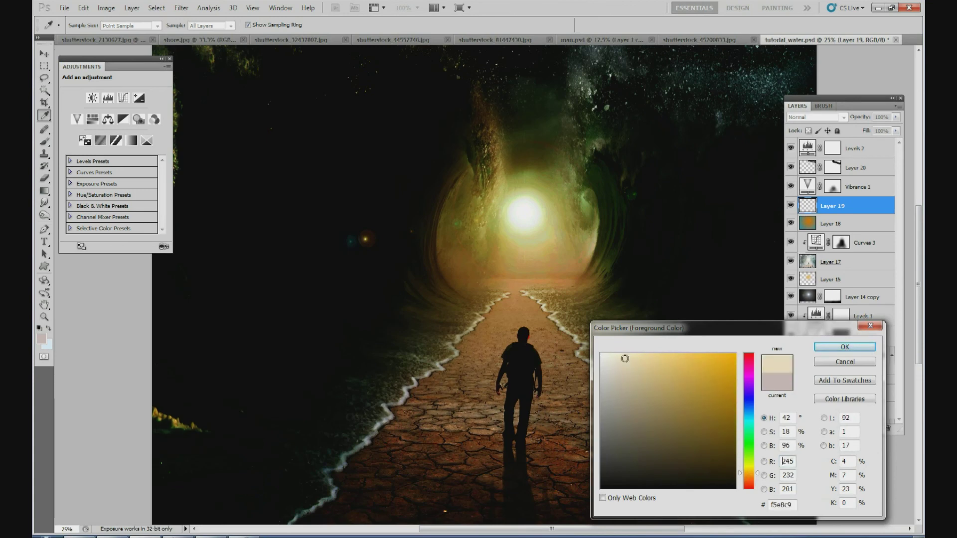
pyautogui.click(825, 347)
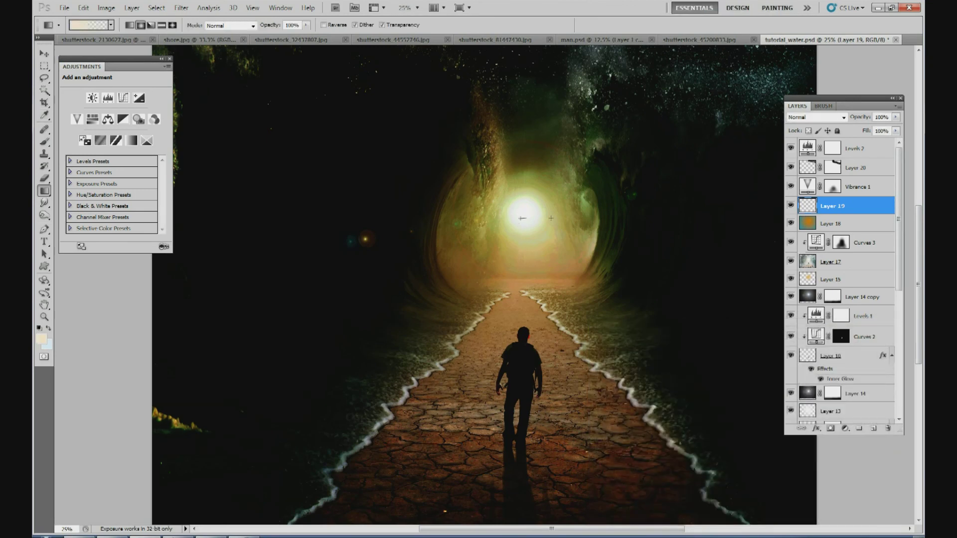
# Draw two large radial gradients on Layer 19, from the light's center and the road's far end, with the layer's blend mode set to Screen
pyautogui.moveTo(774, 217); pyautogui.dragTo(865, 216)
pyautogui.click(843, 118)
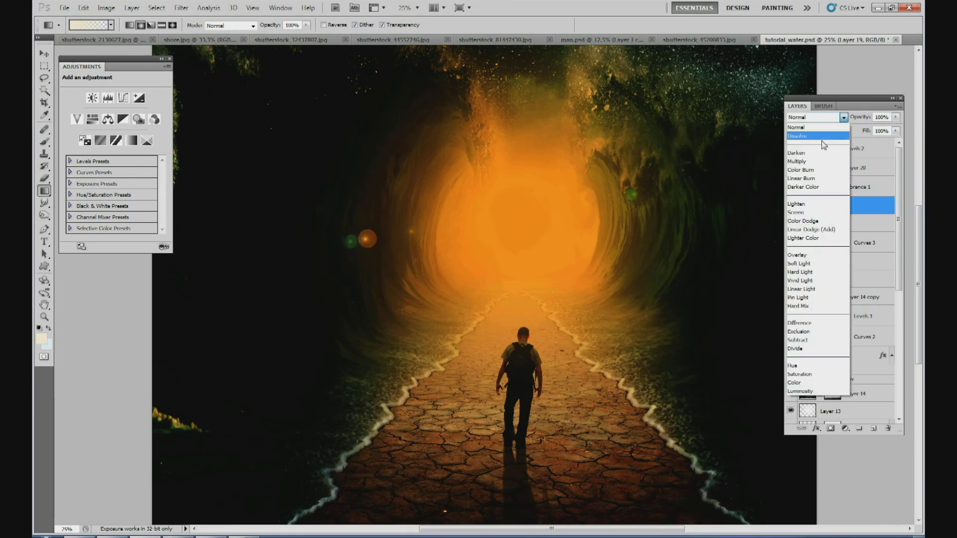
pyautogui.click(812, 213)
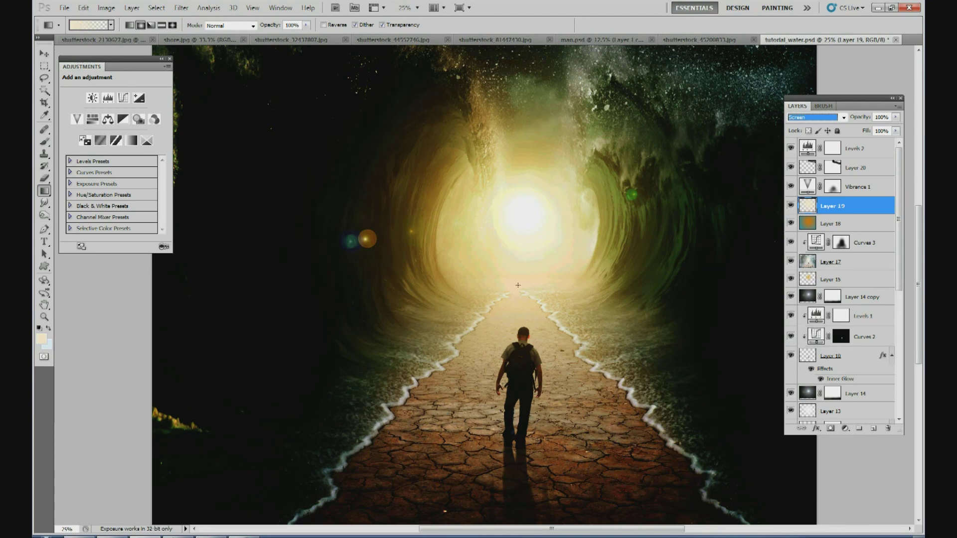
pyautogui.moveTo(520, 278); pyautogui.dragTo(139, 280)
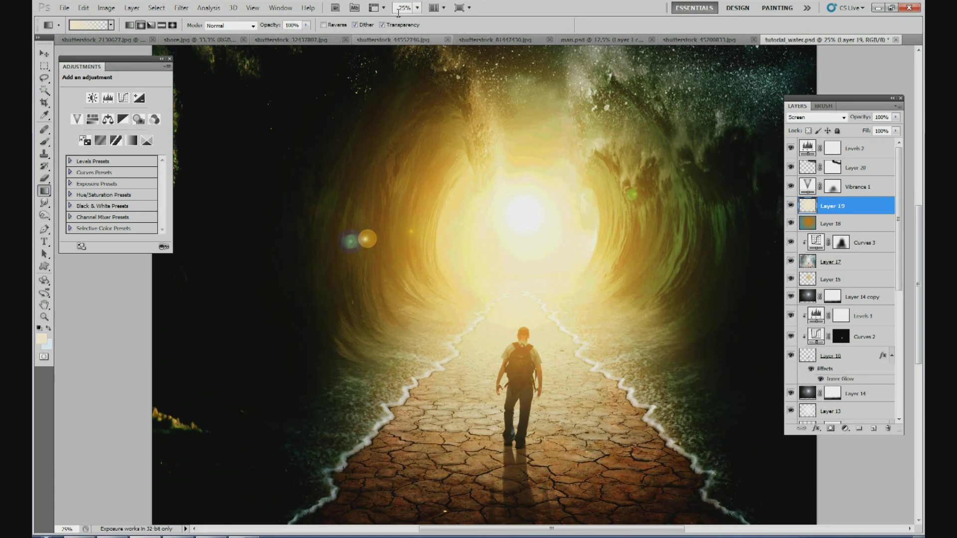
# Hide the Levels 2 adjustment and reduce Layer 19's opacity to 69%
pyautogui.click(791, 149)
pyautogui.click(417, 8)
pyautogui.click(405, 6)
pyautogui.write('15')
pyautogui.press('Return')
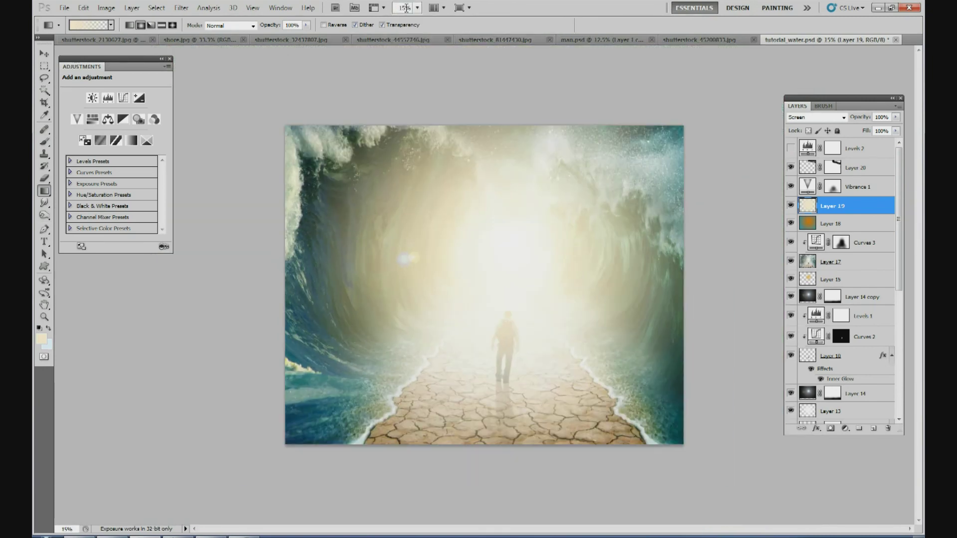
pyautogui.click(896, 118)
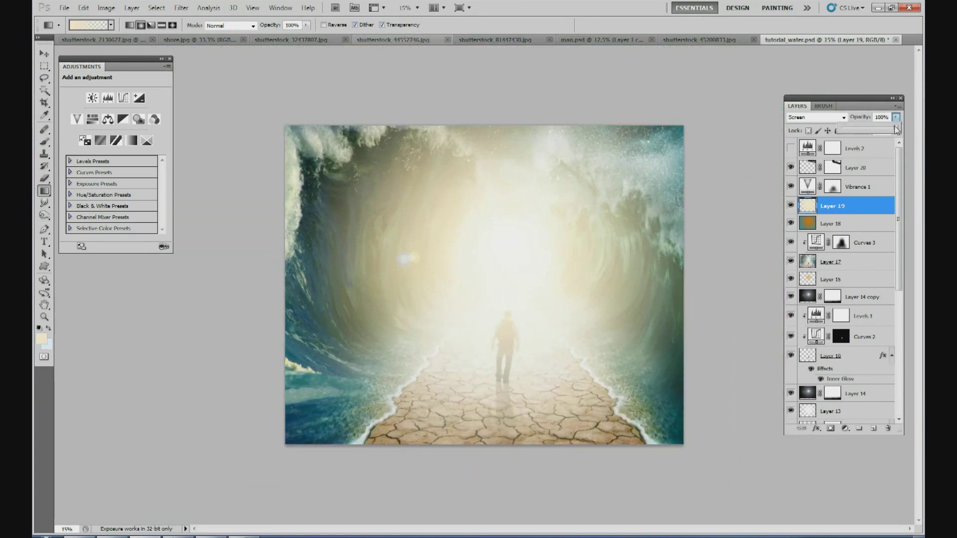
pyautogui.moveTo(890, 130); pyautogui.dragTo(876, 125)
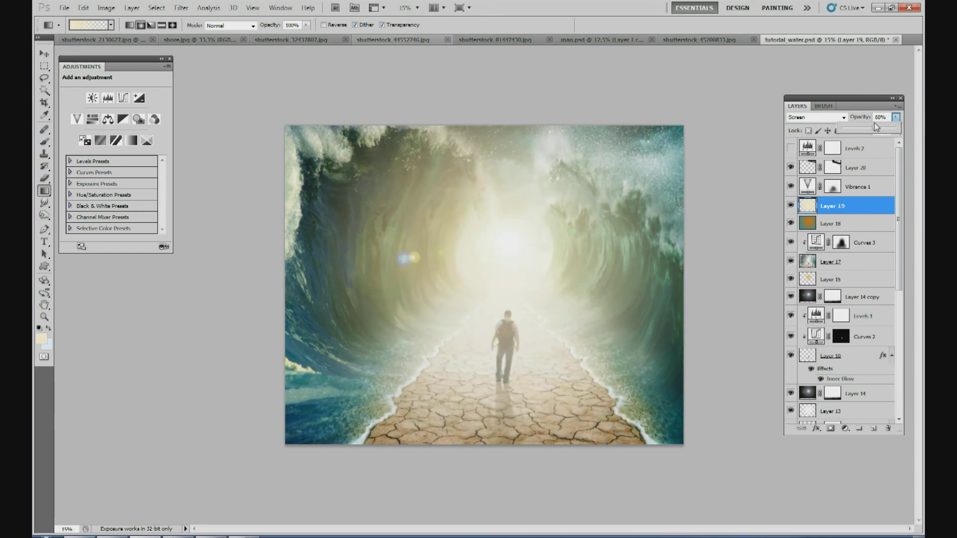
# Add a mask to Layer 19, paint over the man and road with a large soft black brush, and undo the last strokes
pyautogui.click(830, 429)
pyautogui.press('d')
pyautogui.press('b')
pyautogui.click(86, 26)
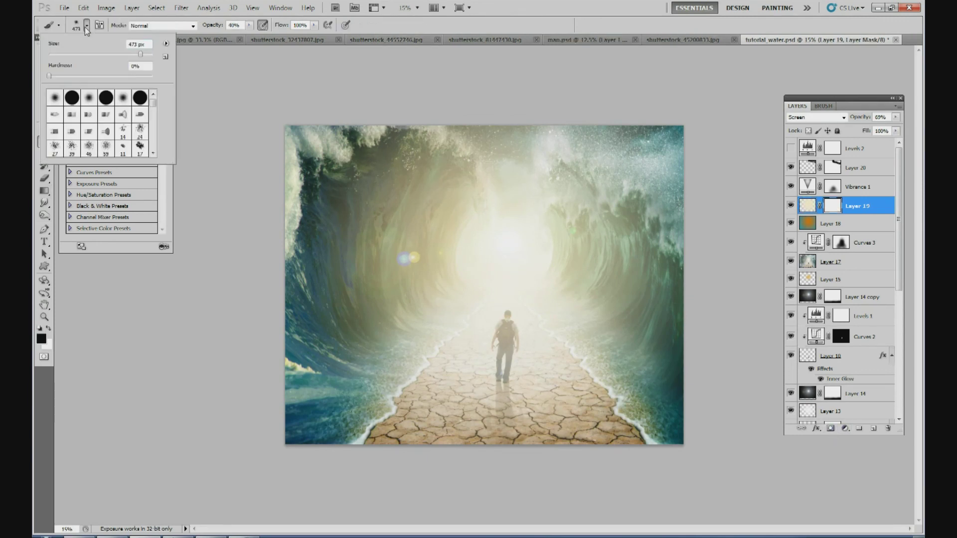
pyautogui.moveTo(142, 53); pyautogui.dragTo(150, 53)
pyautogui.moveTo(573, 384)
pyautogui.mouseDown()
pyautogui.moveTo(507, 390)
pyautogui.moveTo(533, 376)
pyautogui.moveTo(442, 379)
pyautogui.moveTo(507, 368)
pyautogui.moveTo(489, 383)
pyautogui.moveTo(467, 379)
pyautogui.moveTo(513, 354)
pyautogui.moveTo(491, 348)
pyautogui.moveTo(513, 334)
pyautogui.moveTo(486, 349)
pyautogui.moveTo(485, 366)
pyautogui.moveTo(578, 359)
pyautogui.moveTo(541, 349)
pyautogui.moveTo(464, 356)
pyautogui.moveTo(388, 290)
pyautogui.moveTo(555, 188)
pyautogui.moveTo(598, 199)
pyautogui.moveTo(563, 187)
pyautogui.mouseUp()
pyautogui.hotkey('ctrl', 'alt', 'z')
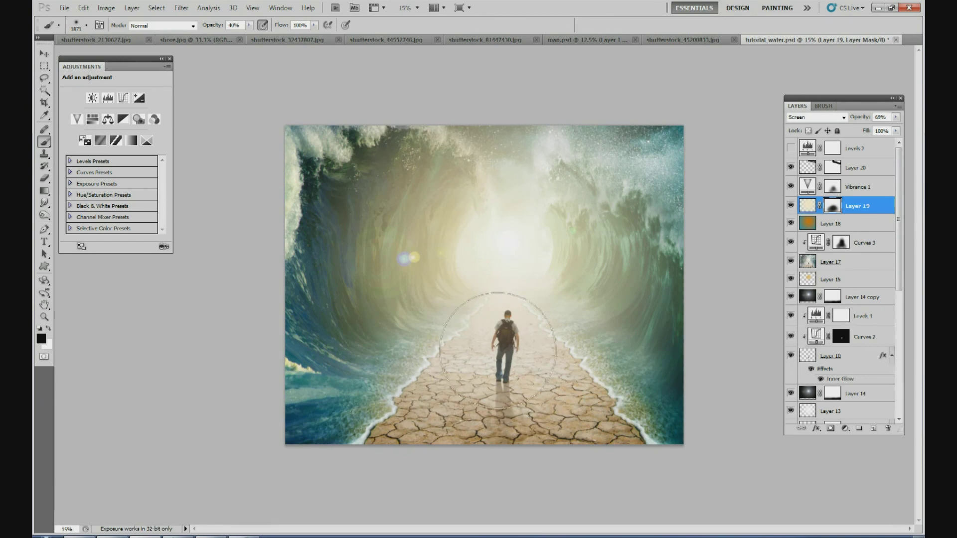
pyautogui.hotkey('ctrl', 'alt', 'z')
# Lower Layer 19's opacity to 48% and again to 39%, comparing the glow with Levels 2 shown and hidden
pyautogui.moveTo(897, 119); pyautogui.dragTo(872, 129)
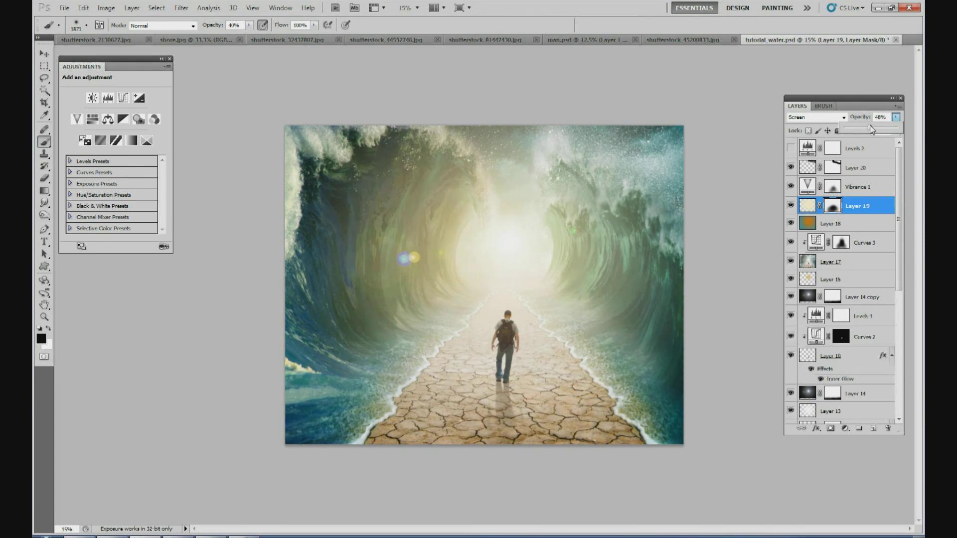
pyautogui.click(790, 149)
pyautogui.click(791, 150)
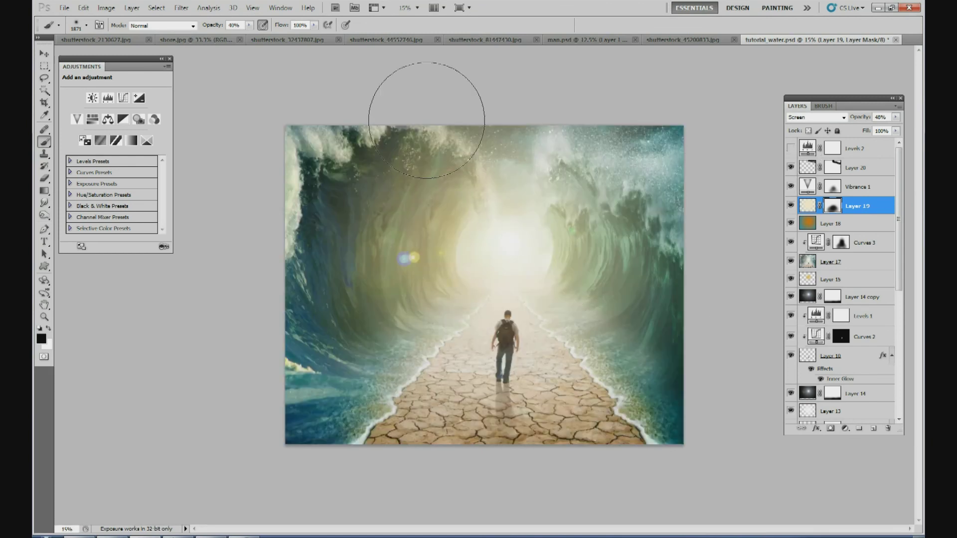
pyautogui.click(791, 148)
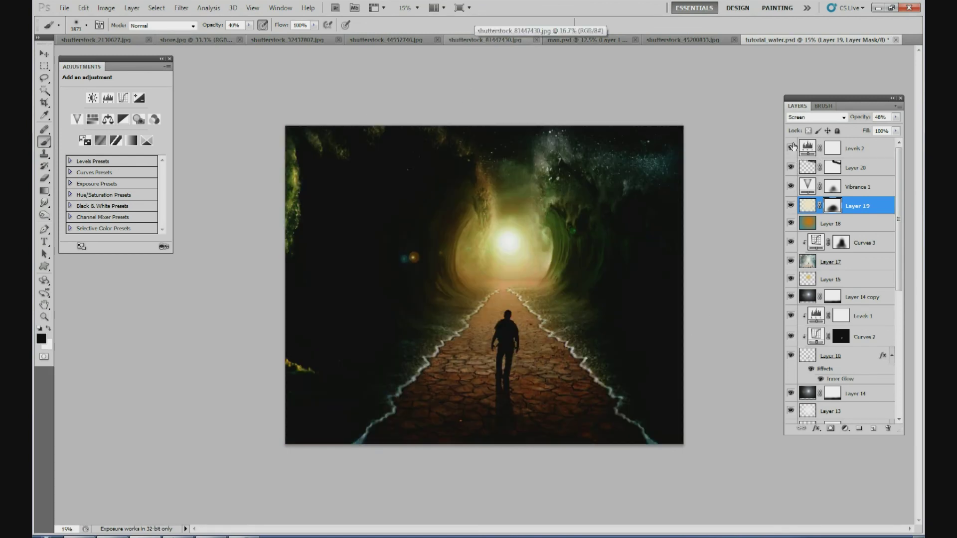
pyautogui.click(791, 147)
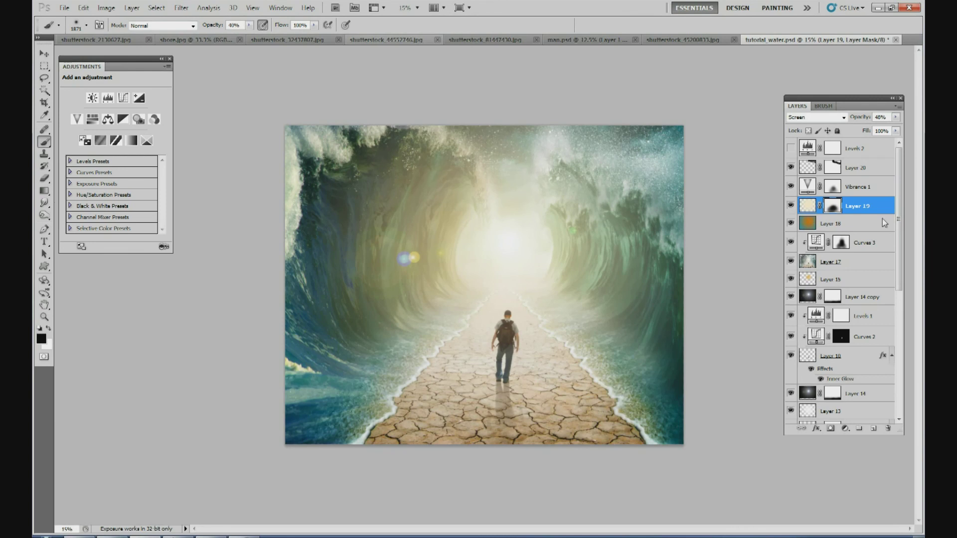
pyautogui.click(896, 117)
pyautogui.moveTo(866, 130); pyautogui.dragTo(862, 131)
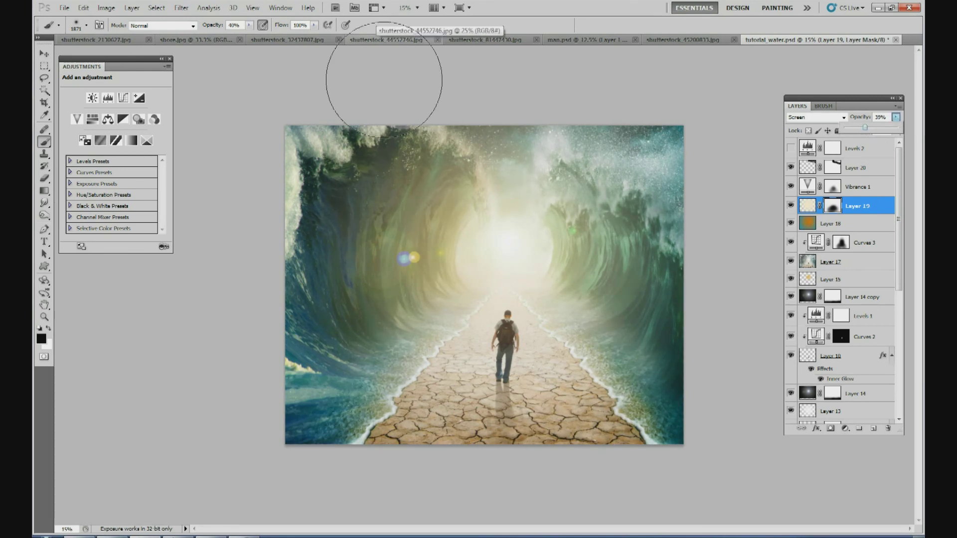
# Show Levels 2, inspect the horizon at 50% zoom and check Layer 1 in the background group by hiding and showing it
pyautogui.click(790, 148)
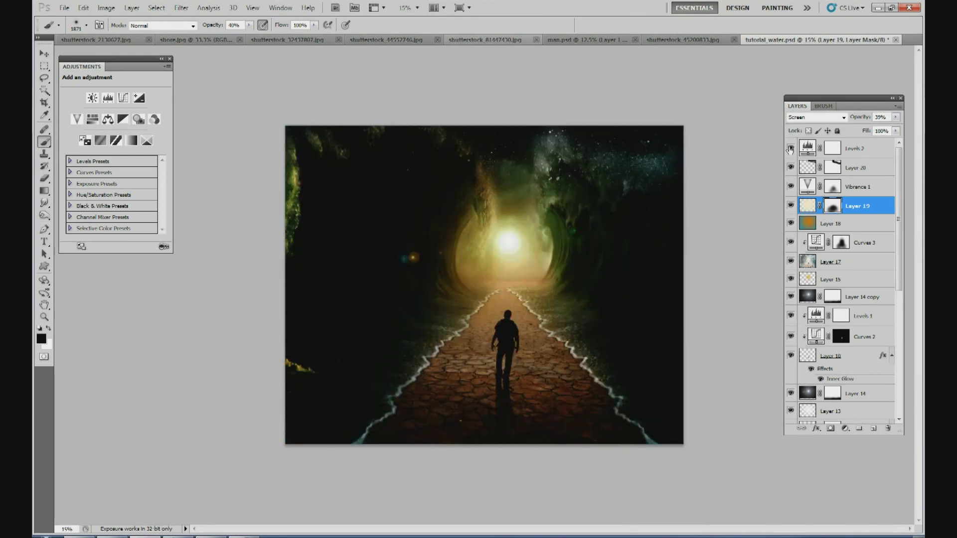
pyautogui.moveTo(898, 285); pyautogui.dragTo(899, 429)
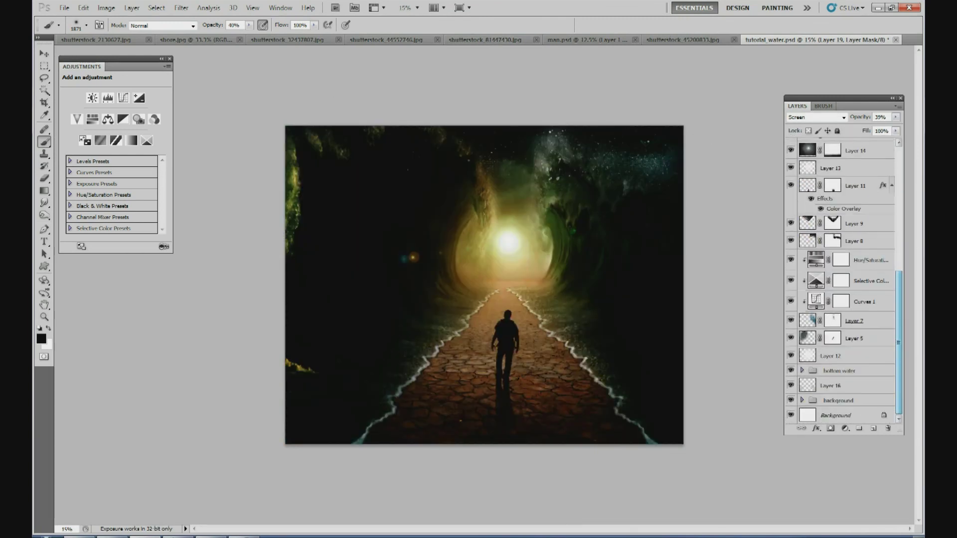
pyautogui.click(418, 7)
pyautogui.click(419, 36)
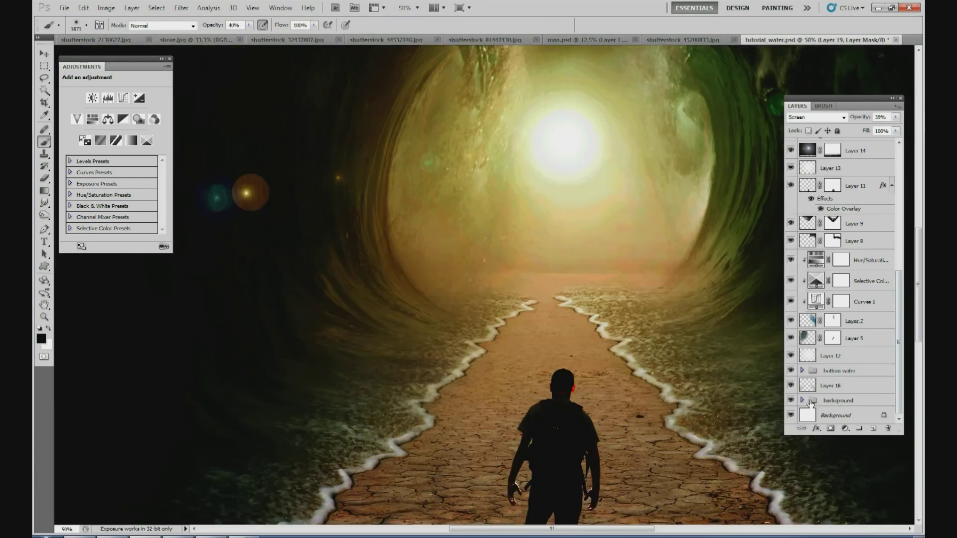
pyautogui.click(802, 401)
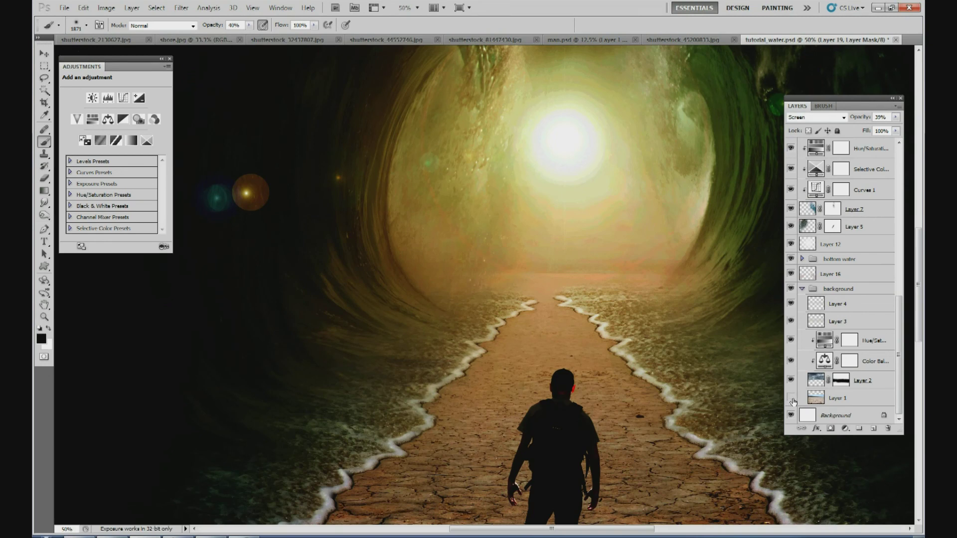
# Add a mask to Layer 17 and paint out the horizon strip with a soft black brush of about 360 px, raising its opacity to 100%
pyautogui.moveTo(902, 382); pyautogui.dragTo(901, 183)
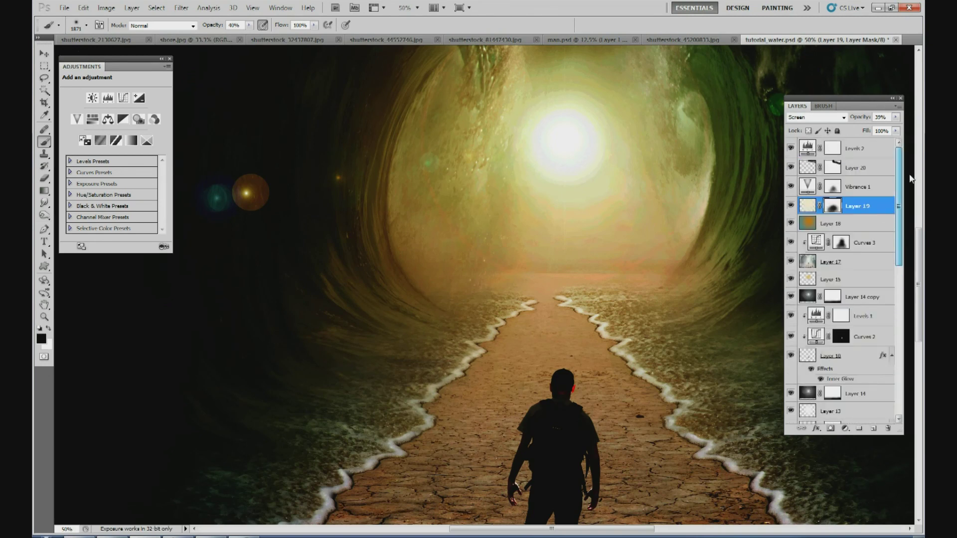
pyautogui.click(869, 268)
pyautogui.click(831, 430)
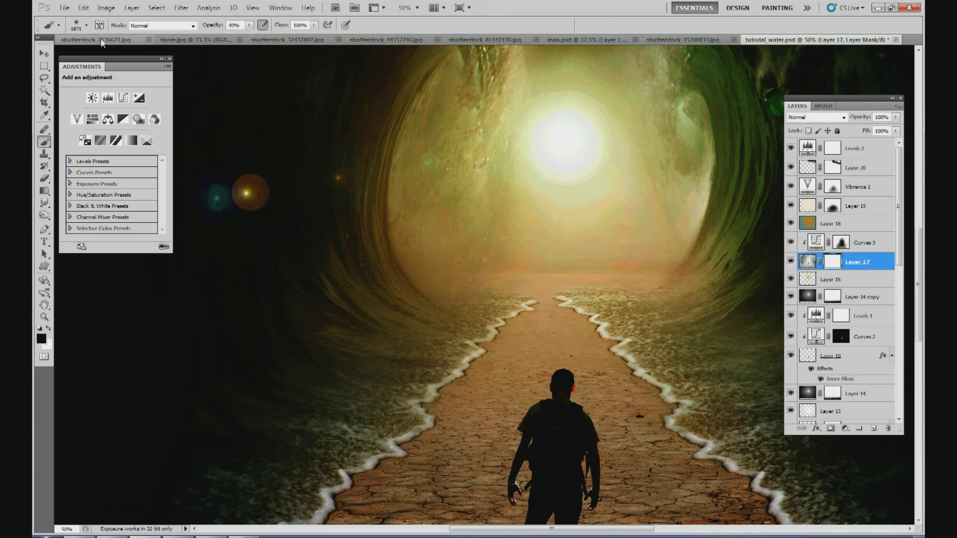
pyautogui.click(86, 25)
pyautogui.moveTo(148, 56); pyautogui.dragTo(134, 55)
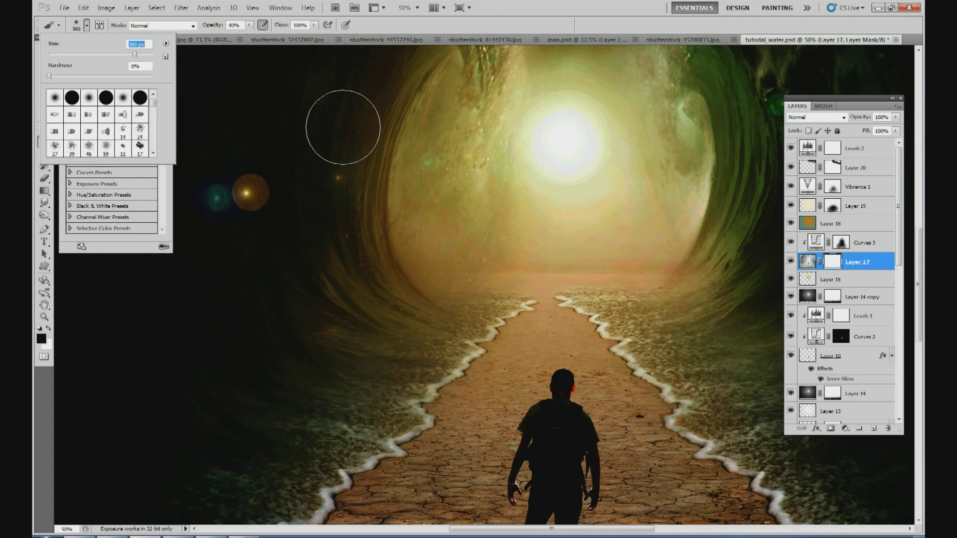
pyautogui.moveTo(580, 260)
pyautogui.mouseDown()
pyautogui.moveTo(514, 258)
pyautogui.moveTo(568, 252)
pyautogui.mouseUp()
pyautogui.moveTo(248, 25); pyautogui.dragTo(345, 69)
pyautogui.moveTo(631, 254); pyautogui.dragTo(494, 259)
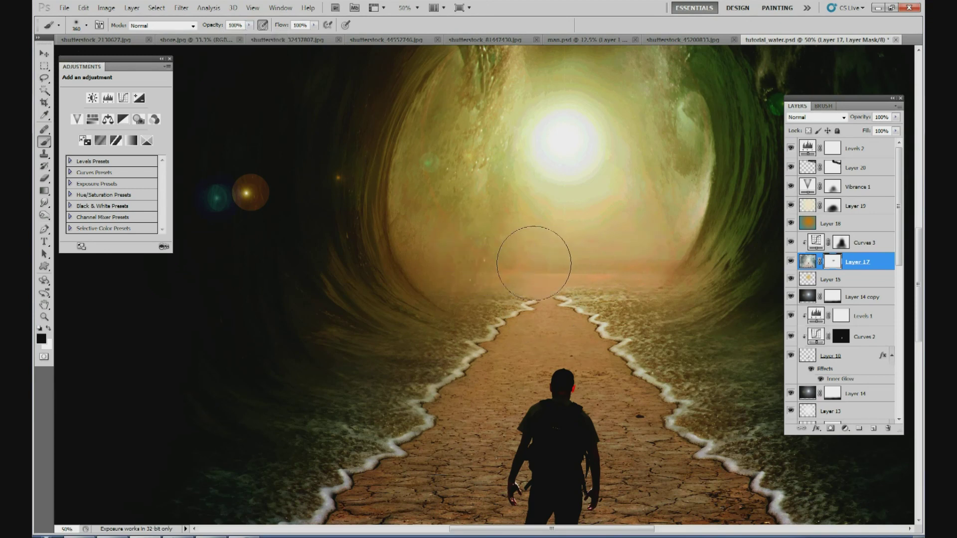
# Mask Layer 1, paint out its horizon strip in black, and touch up the same strip on Layer 17's mask
pyautogui.moveTo(900, 306); pyautogui.dragTo(901, 386)
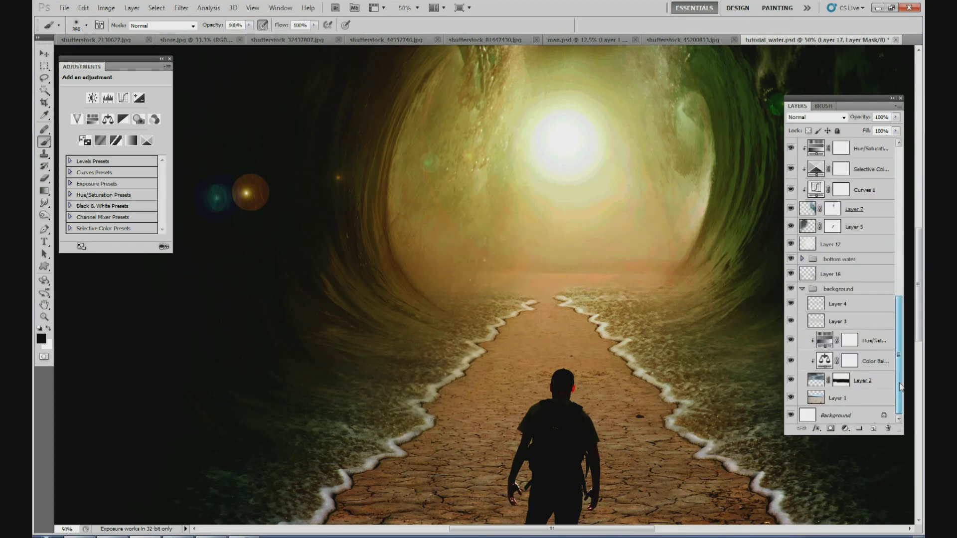
pyautogui.click(859, 402)
pyautogui.click(830, 428)
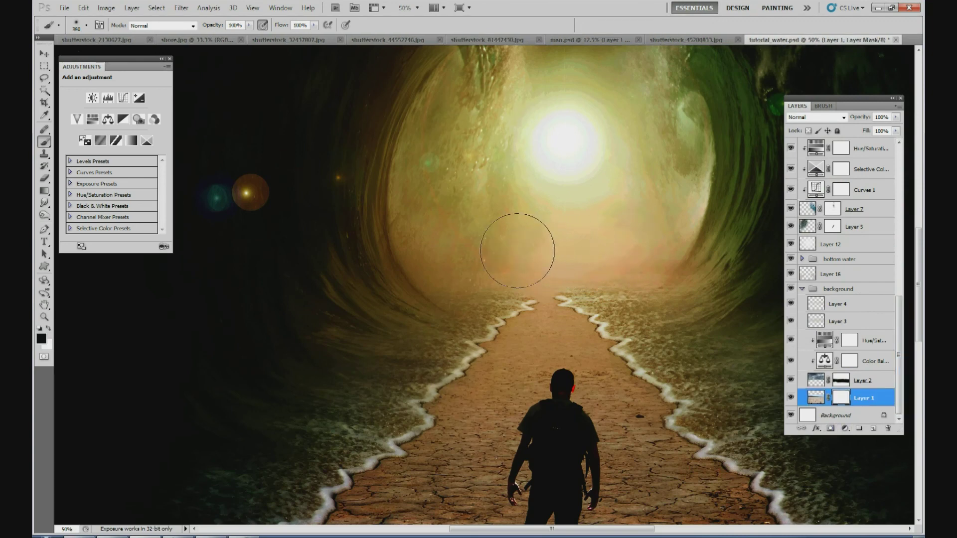
pyautogui.moveTo(493, 249); pyautogui.dragTo(636, 252)
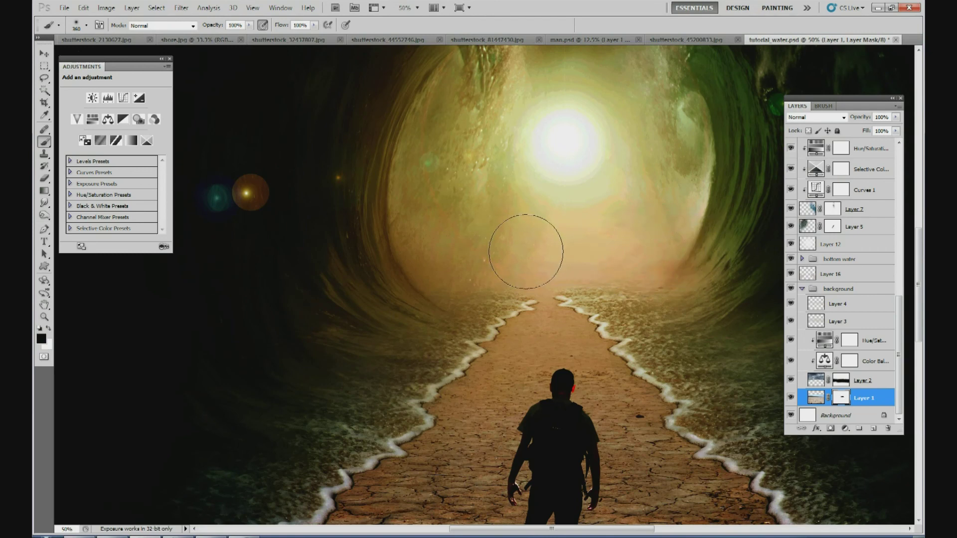
pyautogui.moveTo(496, 250); pyautogui.dragTo(543, 254)
pyautogui.moveTo(900, 323); pyautogui.dragTo(901, 171)
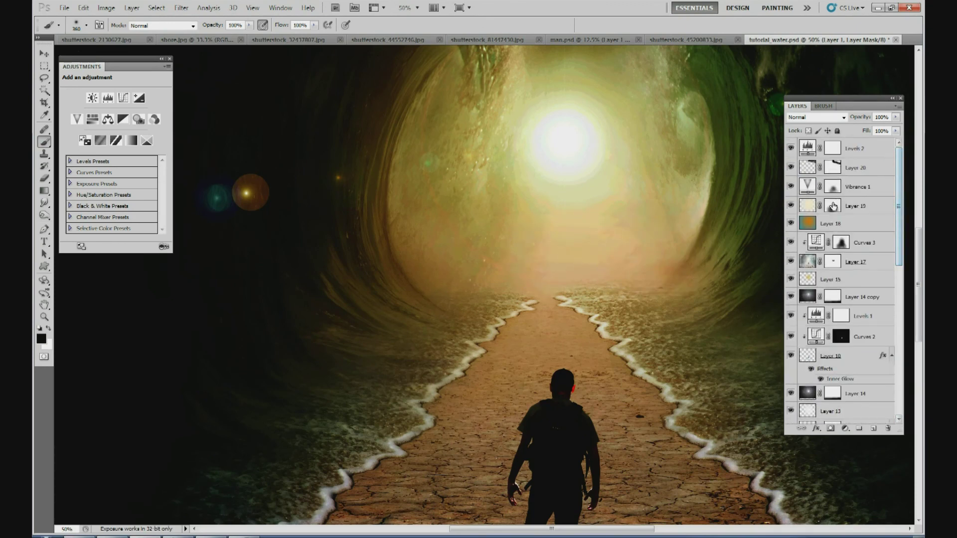
pyautogui.click(833, 263)
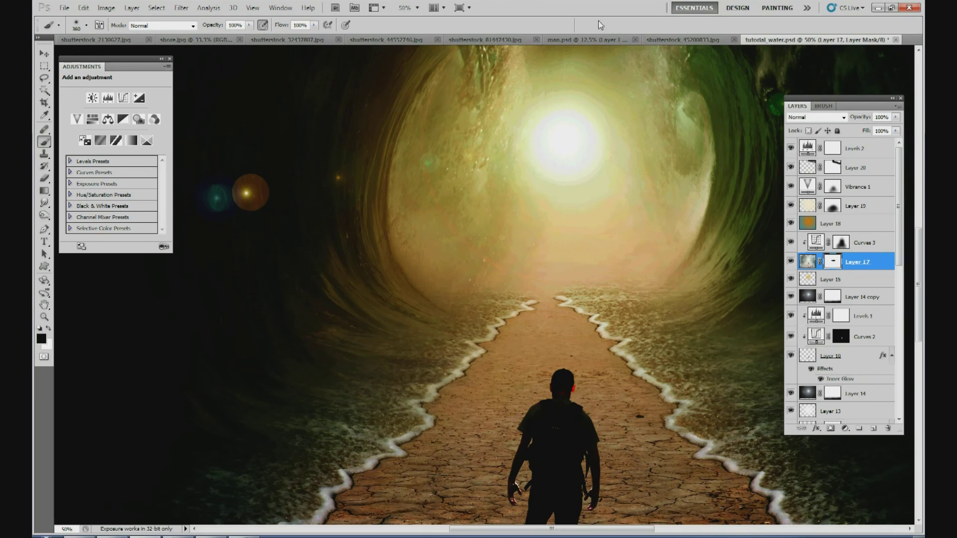
# Hide Levels 2 and set Layer 19's opacity to 11% while viewing the whole image at 15%
pyautogui.click(402, 9)
pyautogui.write('15')
pyautogui.press('Return')
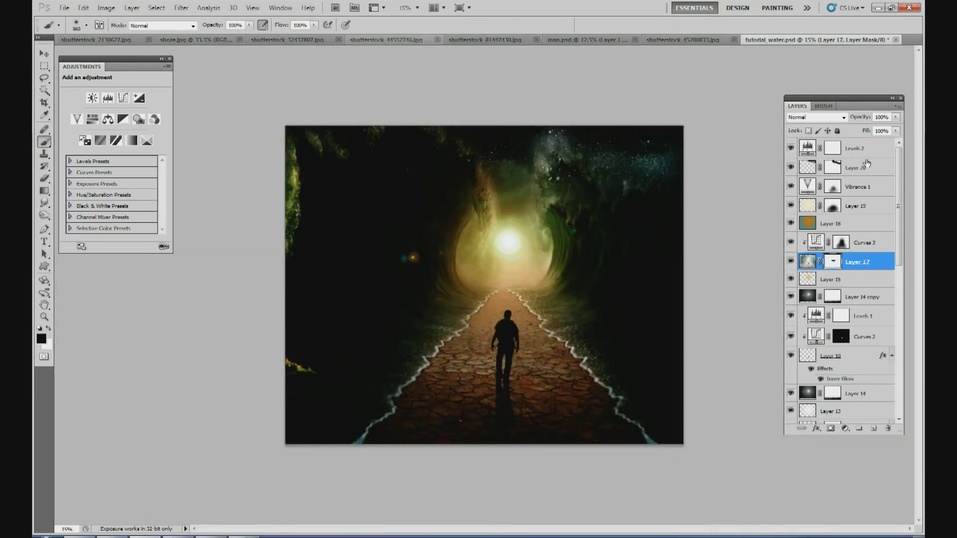
pyautogui.click(792, 148)
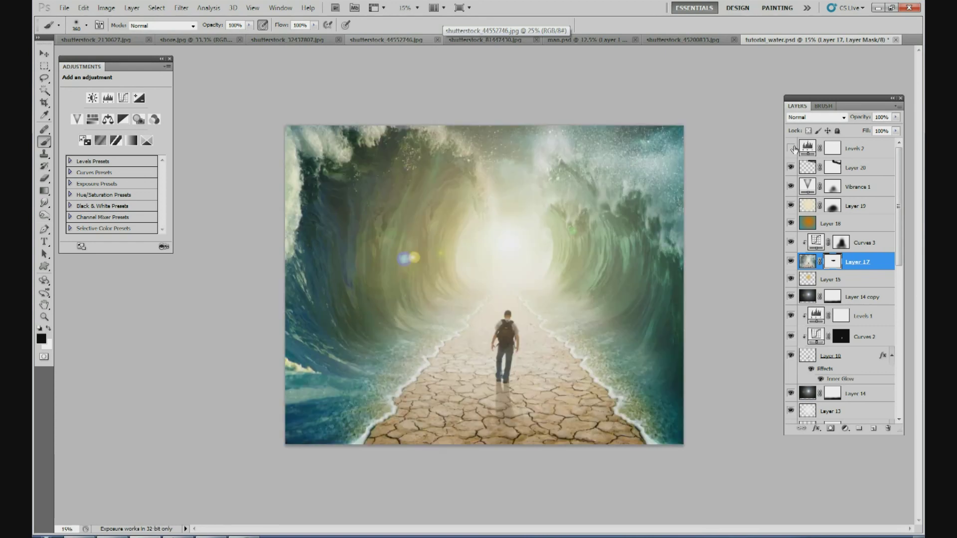
pyautogui.click(858, 206)
pyautogui.click(896, 116)
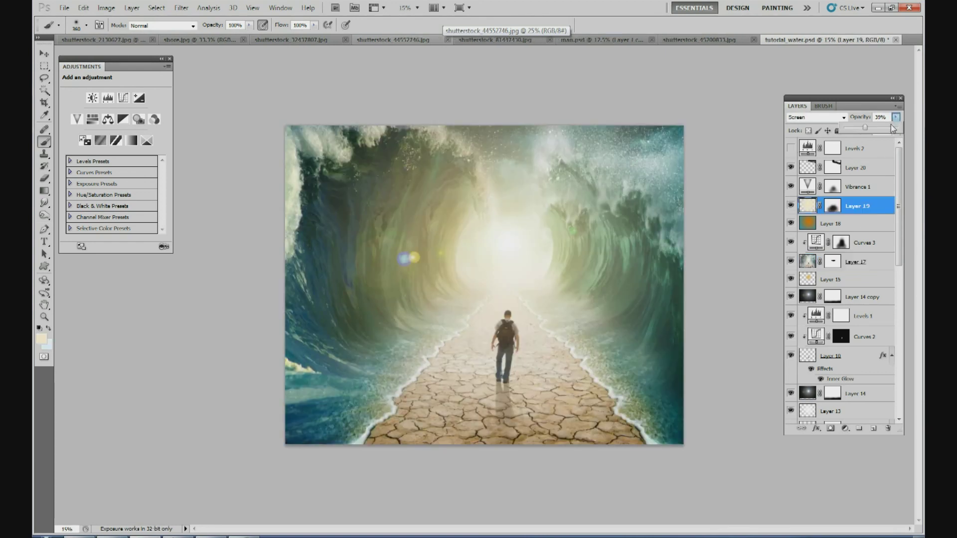
pyautogui.moveTo(840, 132); pyautogui.dragTo(848, 131)
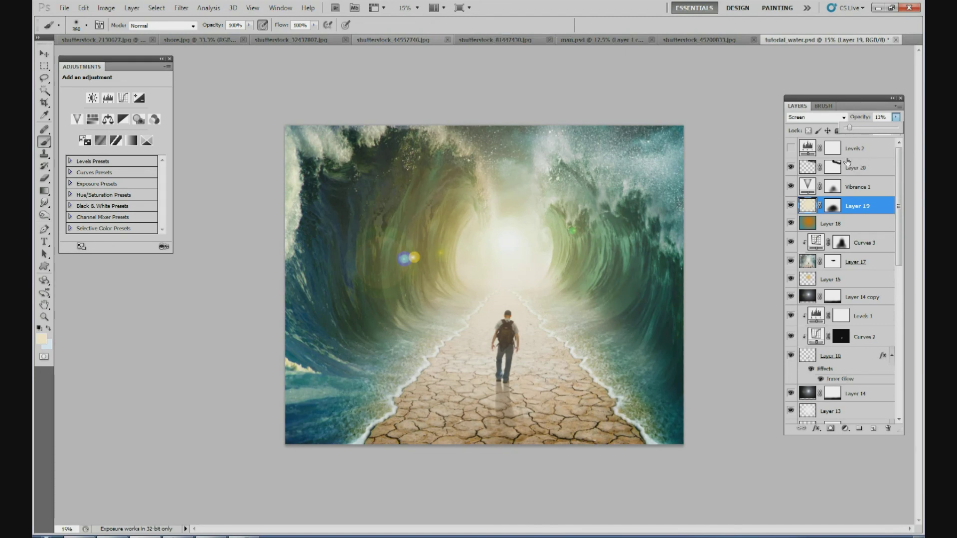
# Flatten the image, discarding the hidden Levels 2 adjustment
pyautogui.click(64, 7)
pyautogui.press('Escape')
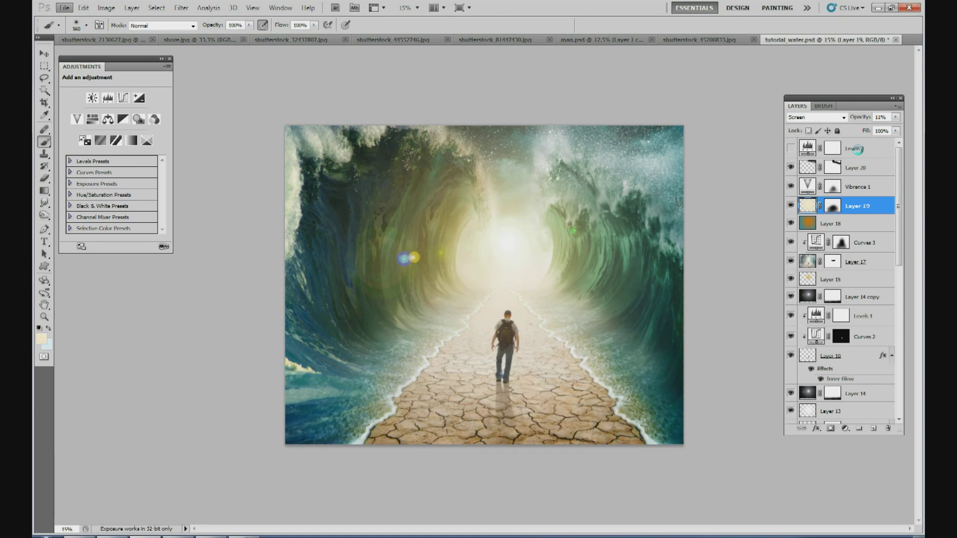
pyautogui.rightClick(857, 150)
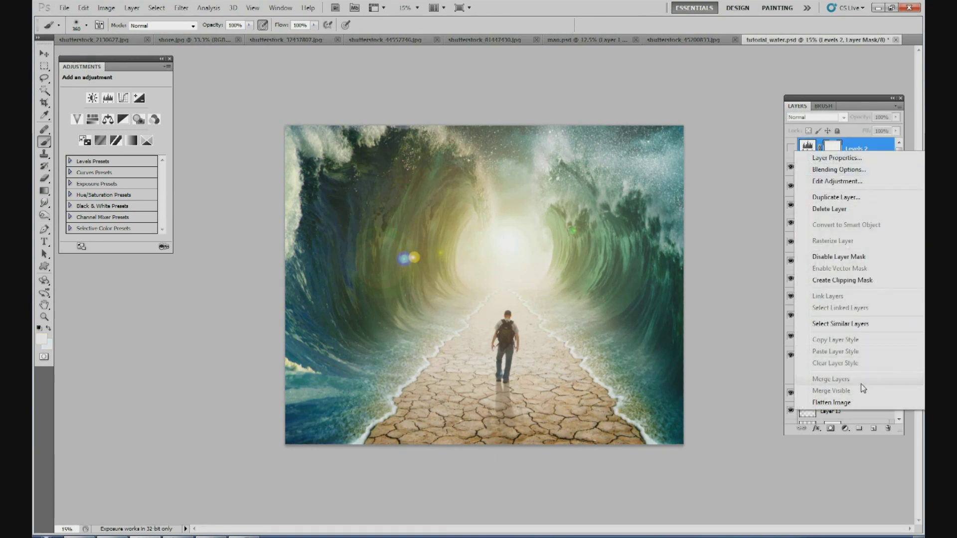
pyautogui.click(859, 401)
pyautogui.click(481, 199)
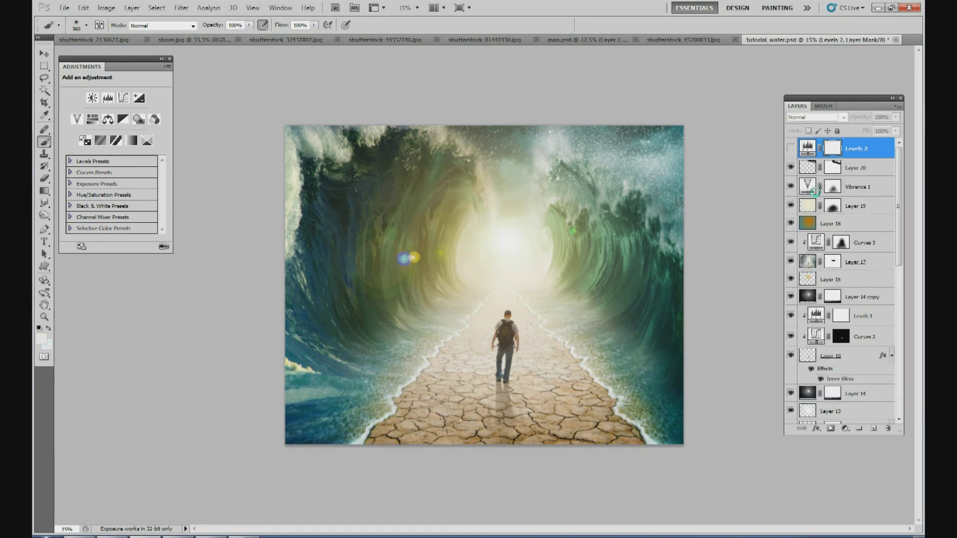
# Duplicate the Background layer and apply a High Pass filter with a radius of about 1.7 pixels to the copy
pyautogui.rightClick(820, 148)
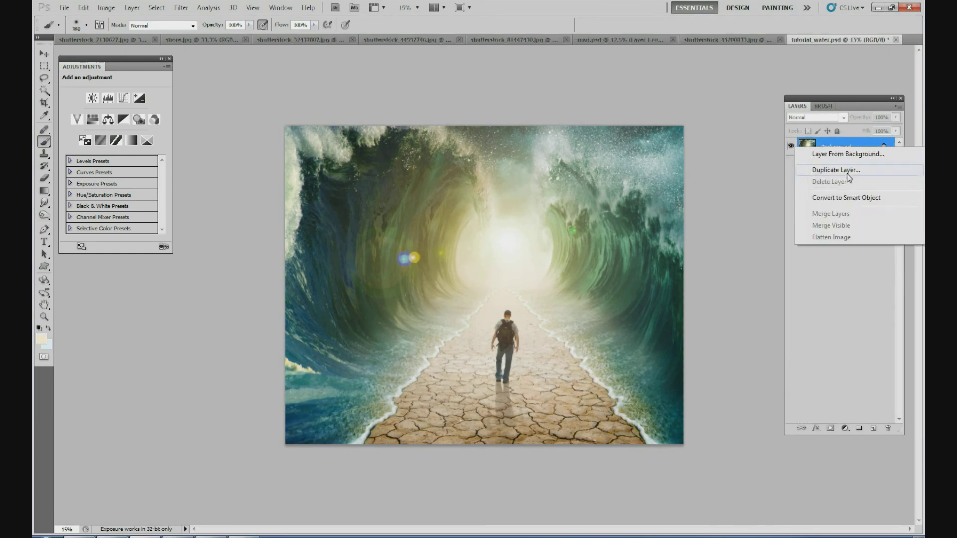
pyautogui.click(850, 171)
pyautogui.press('Return')
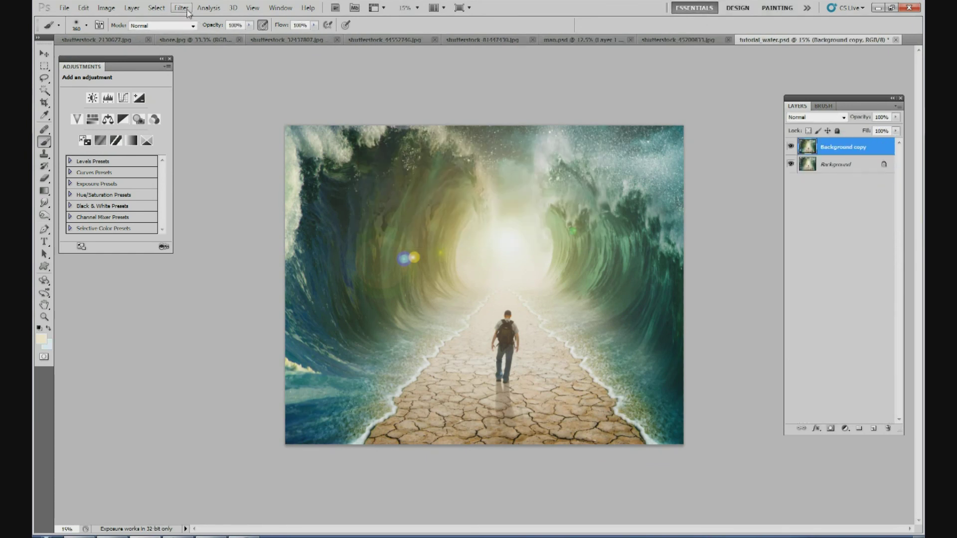
pyautogui.click(181, 7)
pyautogui.moveTo(230, 217)
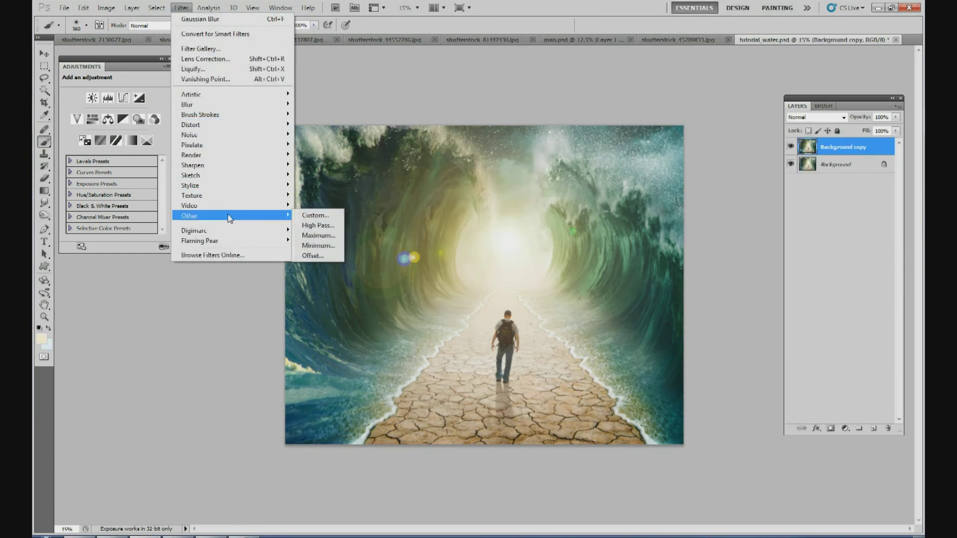
pyautogui.click(321, 228)
pyautogui.moveTo(716, 232); pyautogui.dragTo(699, 235)
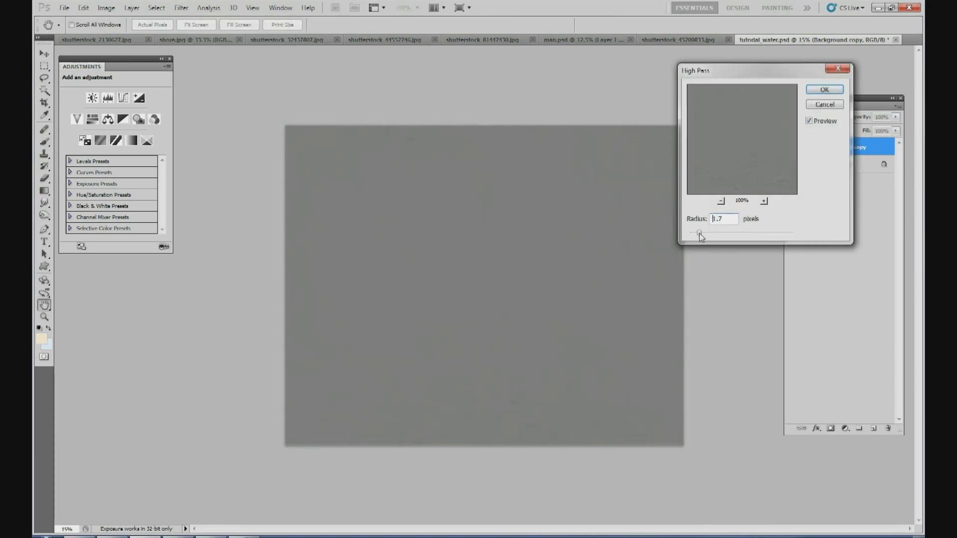
pyautogui.moveTo(700, 235); pyautogui.dragTo(699, 235)
pyautogui.click(825, 90)
# Set the High Pass copy's blend mode to Overlay and inspect the sharpening around the walking man at 50% zoom
pyautogui.click(820, 118)
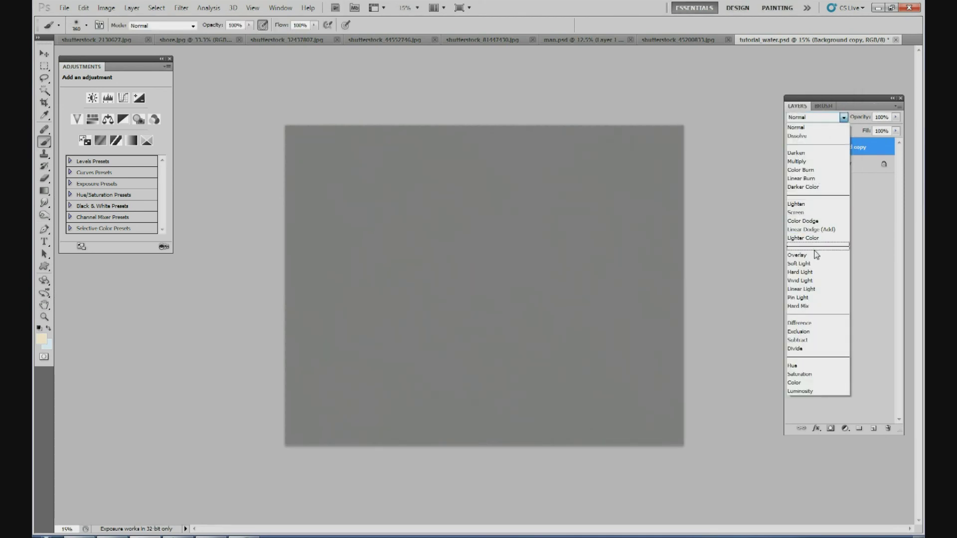
pyautogui.click(812, 253)
pyautogui.click(416, 7)
pyautogui.click(422, 36)
pyautogui.moveTo(919, 260); pyautogui.dragTo(922, 303)
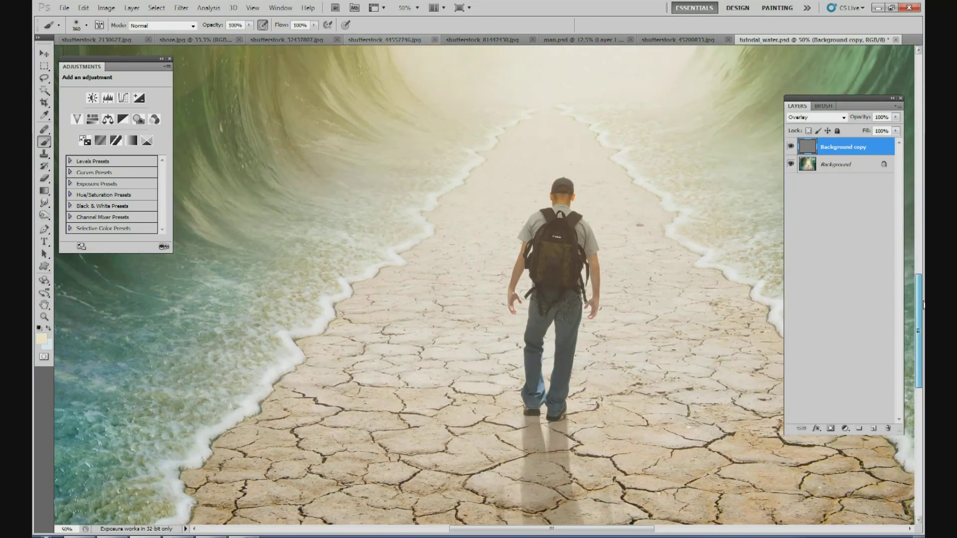
# Duplicate the Overlay High Pass layer to strengthen the sharpening, and view the whole image at 15%
pyautogui.rightClick(843, 153)
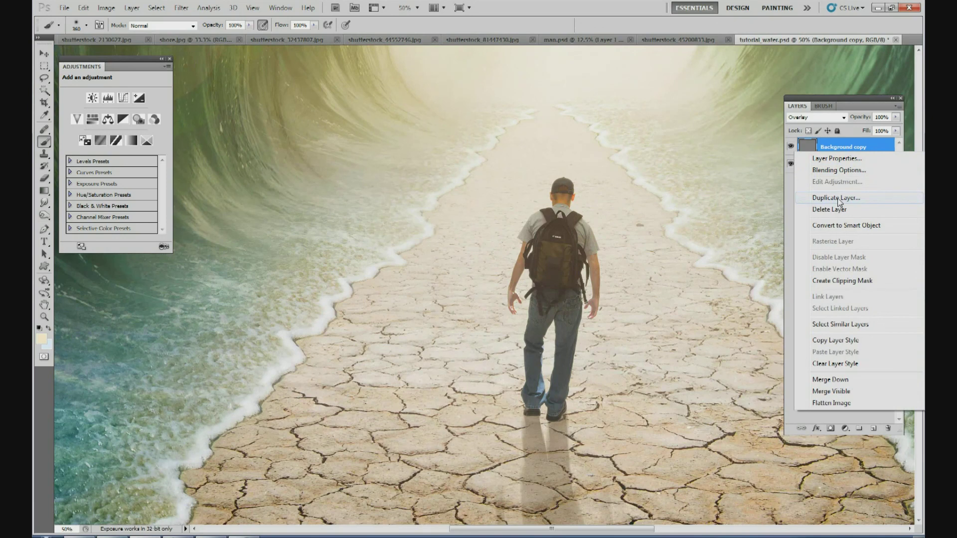
pyautogui.click(836, 198)
pyautogui.click(573, 173)
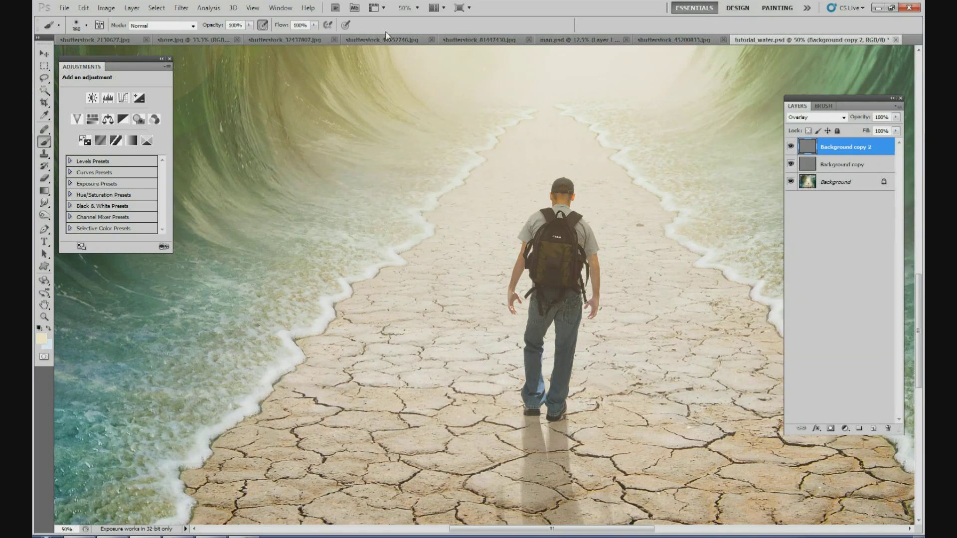
pyautogui.click(404, 8)
pyautogui.write('15')
pyautogui.press('Return')
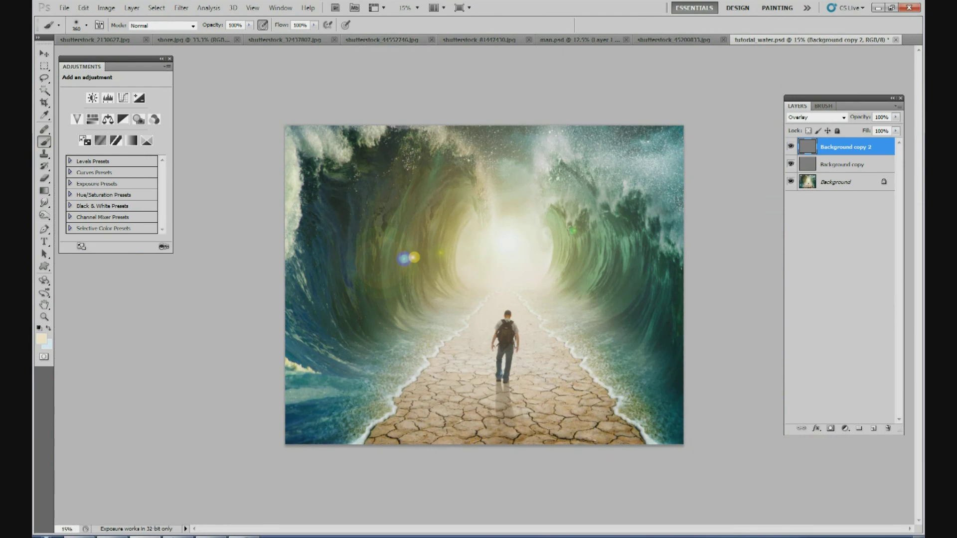
# Flatten the two High Pass layers and the Background into a single layer
pyautogui.click(843, 165)
pyautogui.click(840, 182)
pyautogui.rightClick(840, 183)
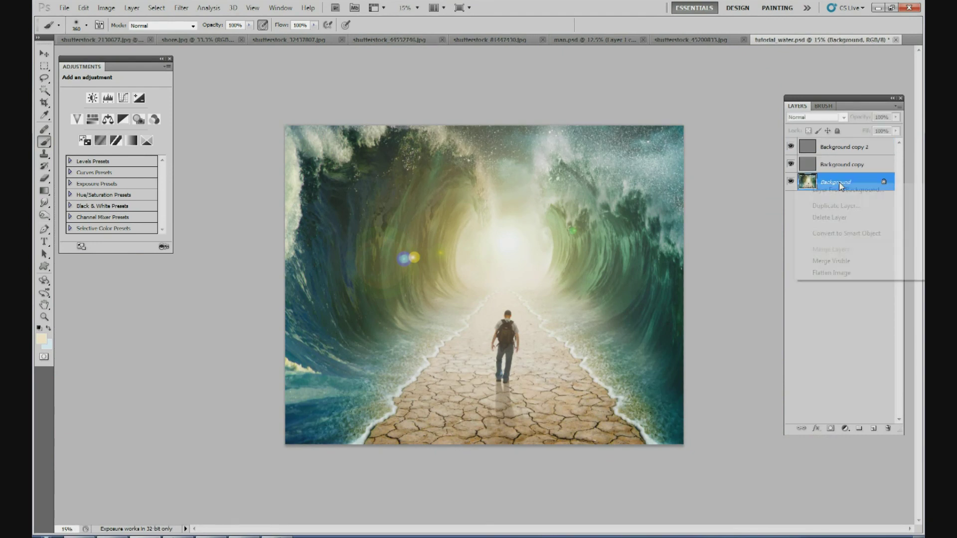
pyautogui.click(844, 273)
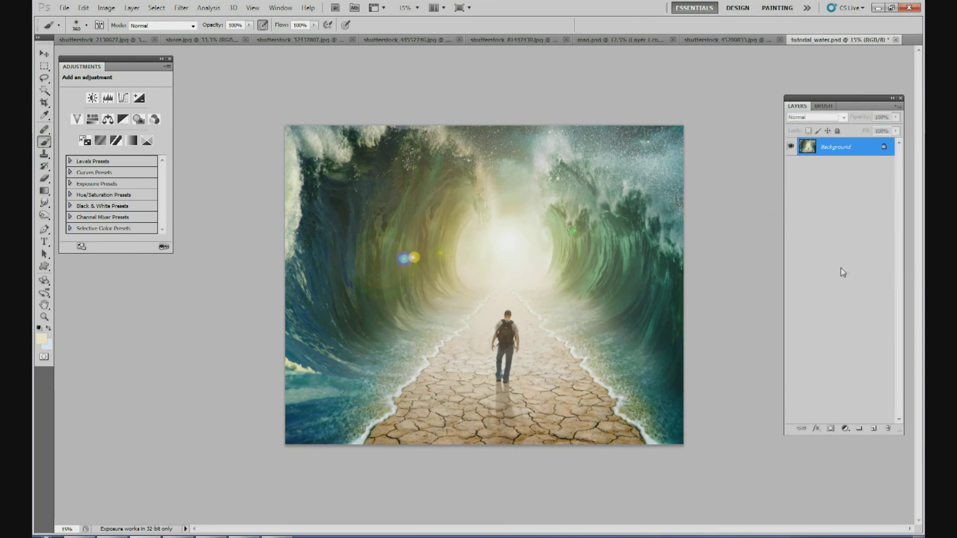
# Add a Gradient Map adjustment above the Background using the Black, White gradient preset
pyautogui.click(845, 428)
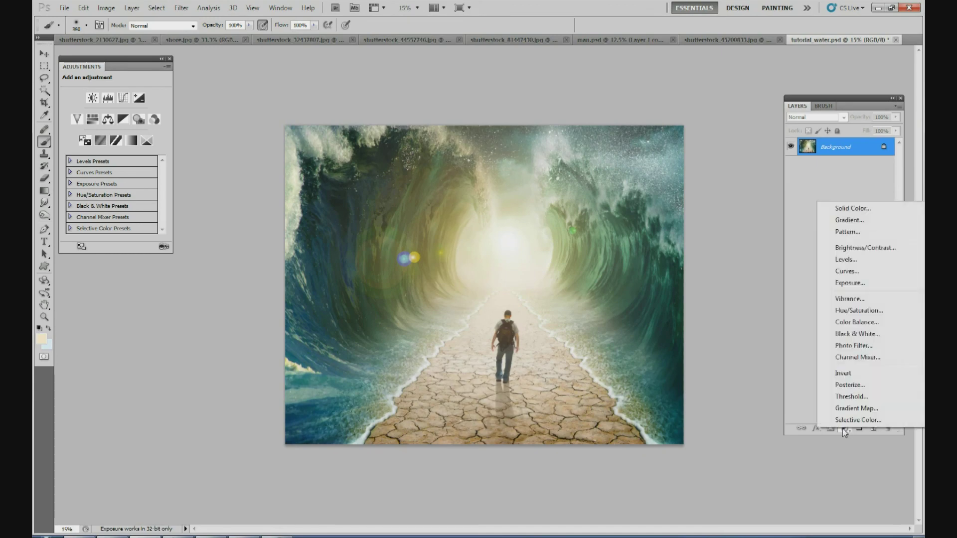
pyautogui.click(857, 408)
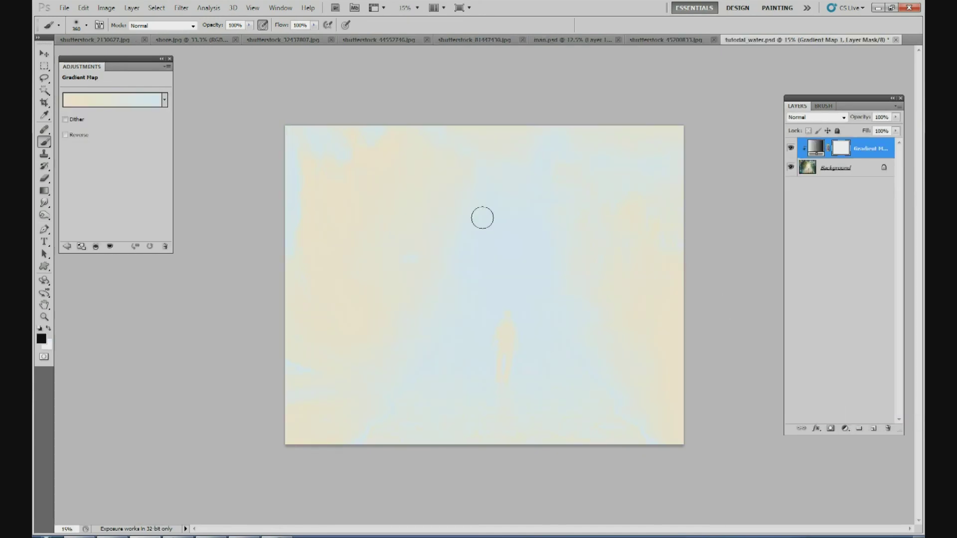
pyautogui.click(114, 102)
pyautogui.click(726, 253)
pyautogui.click(879, 238)
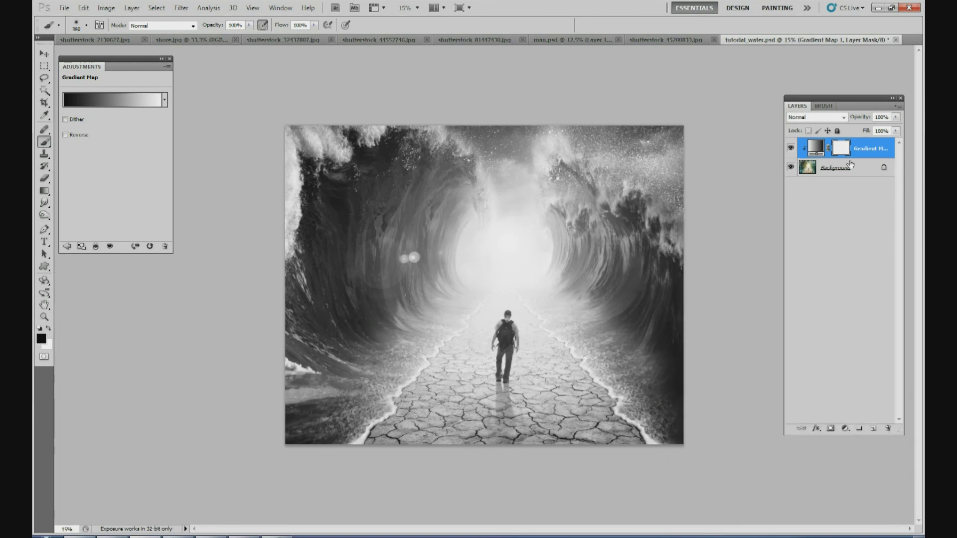
# Blend the Gradient Map layer in Multiply mode at 43% opacity
pyautogui.click(844, 118)
pyautogui.click(822, 161)
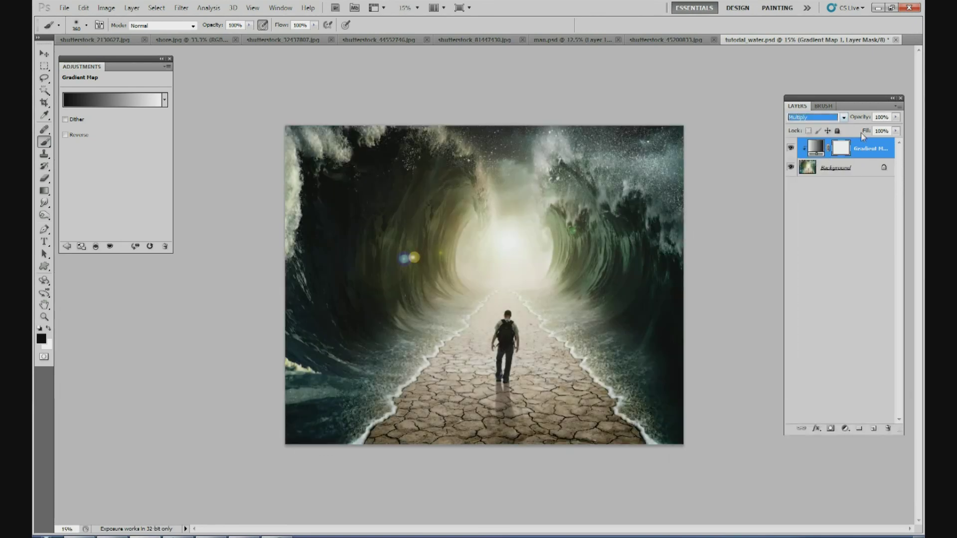
pyautogui.moveTo(897, 117); pyautogui.dragTo(867, 143)
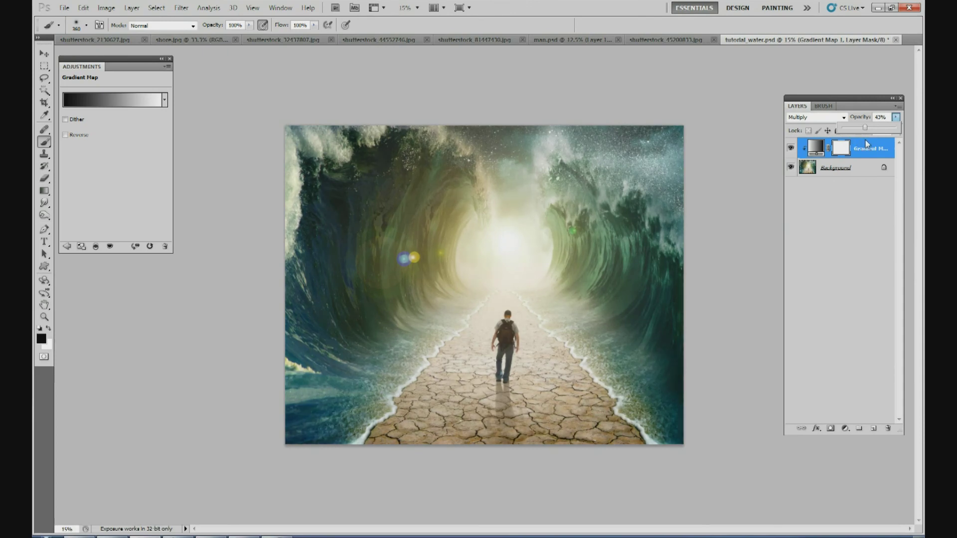
# Change the Gradient Map's gradient to the dark purple to orange preset
pyautogui.click(117, 106)
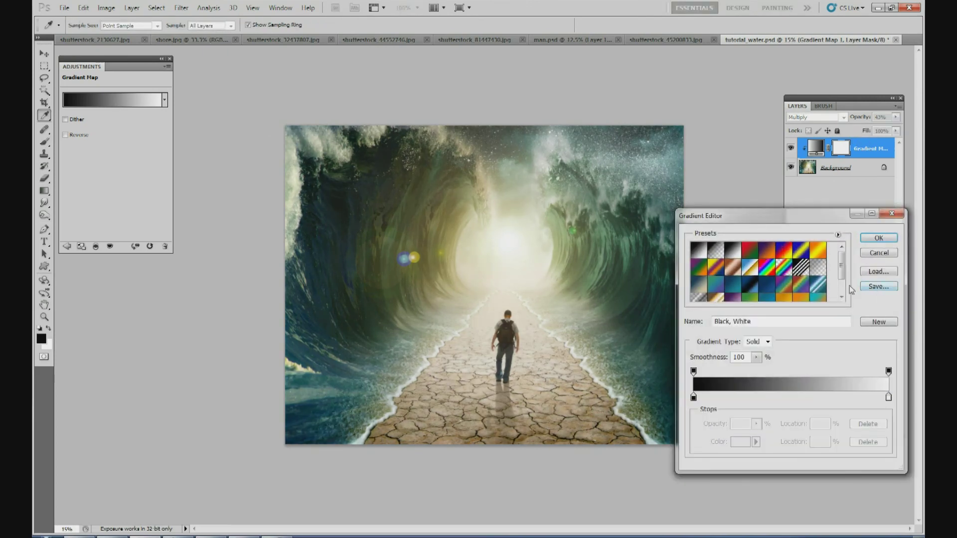
pyautogui.click(843, 289)
pyautogui.click(760, 292)
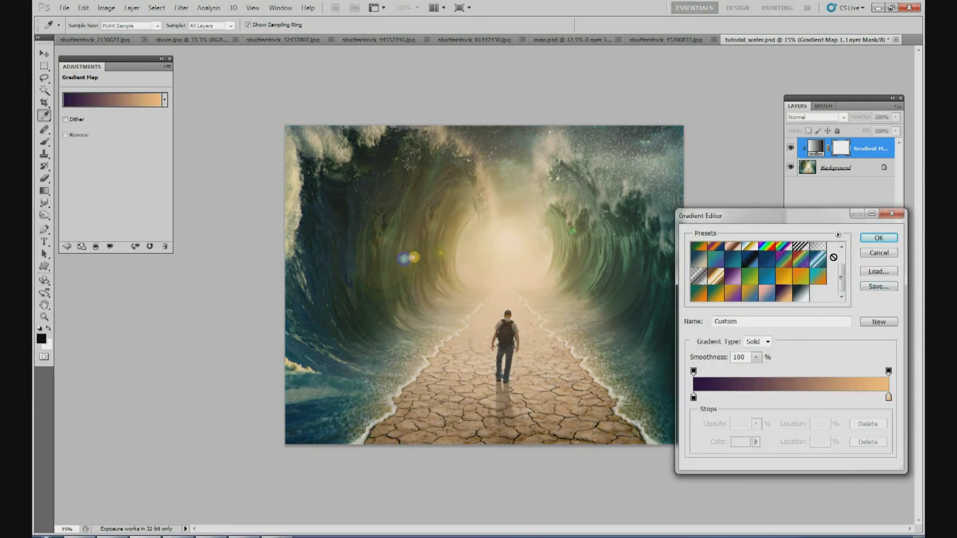
pyautogui.click(879, 238)
# Switch the Gradient Map layer to Screen mode and lower its opacity to about 25%
pyautogui.click(844, 117)
pyautogui.click(798, 212)
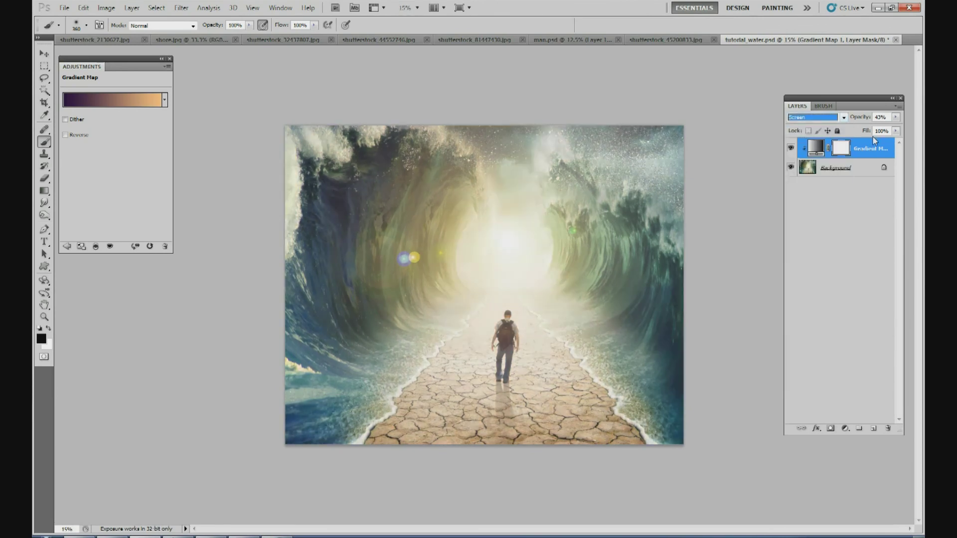
pyautogui.click(896, 117)
pyautogui.moveTo(886, 129); pyautogui.dragTo(858, 138)
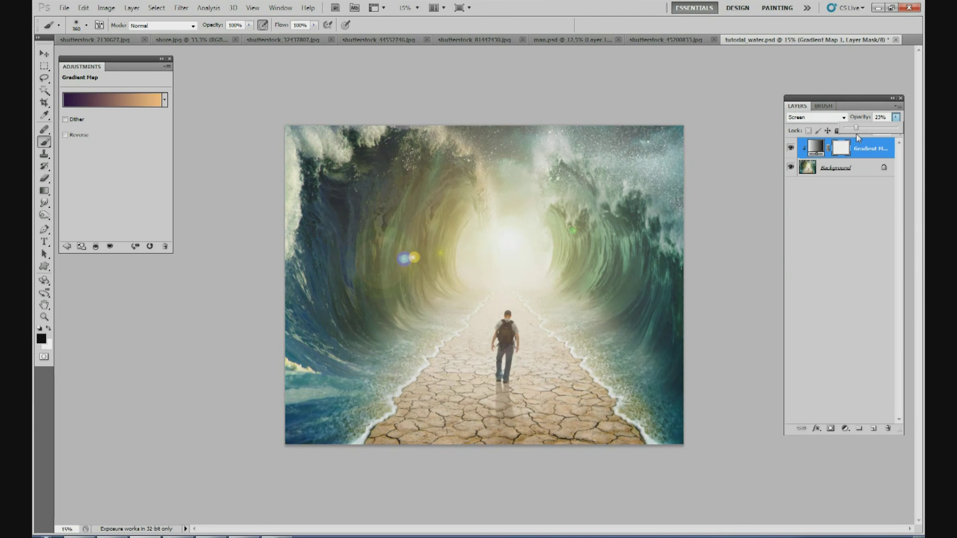
# Delete the Gradient Map adjustment layer
pyautogui.click(863, 176)
pyautogui.click(862, 156)
pyautogui.press('Delete')
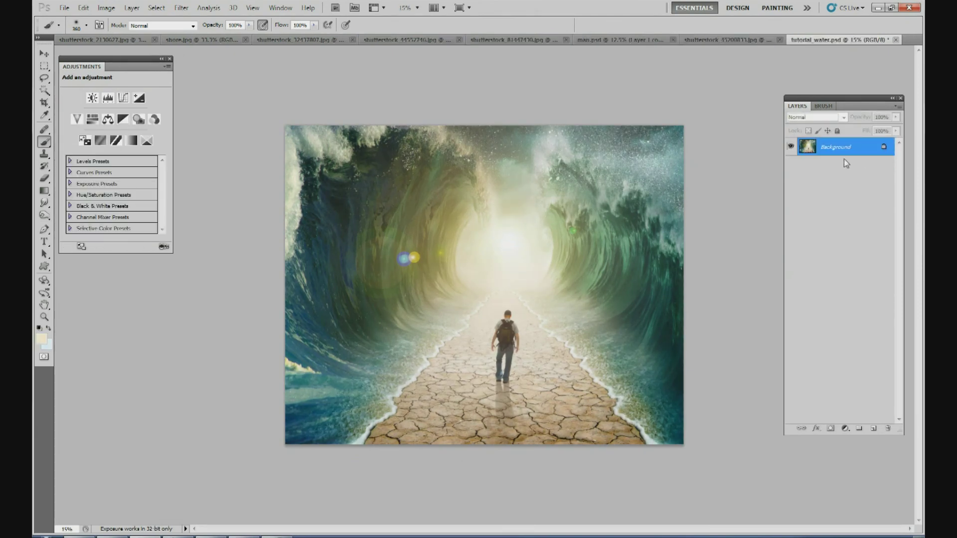